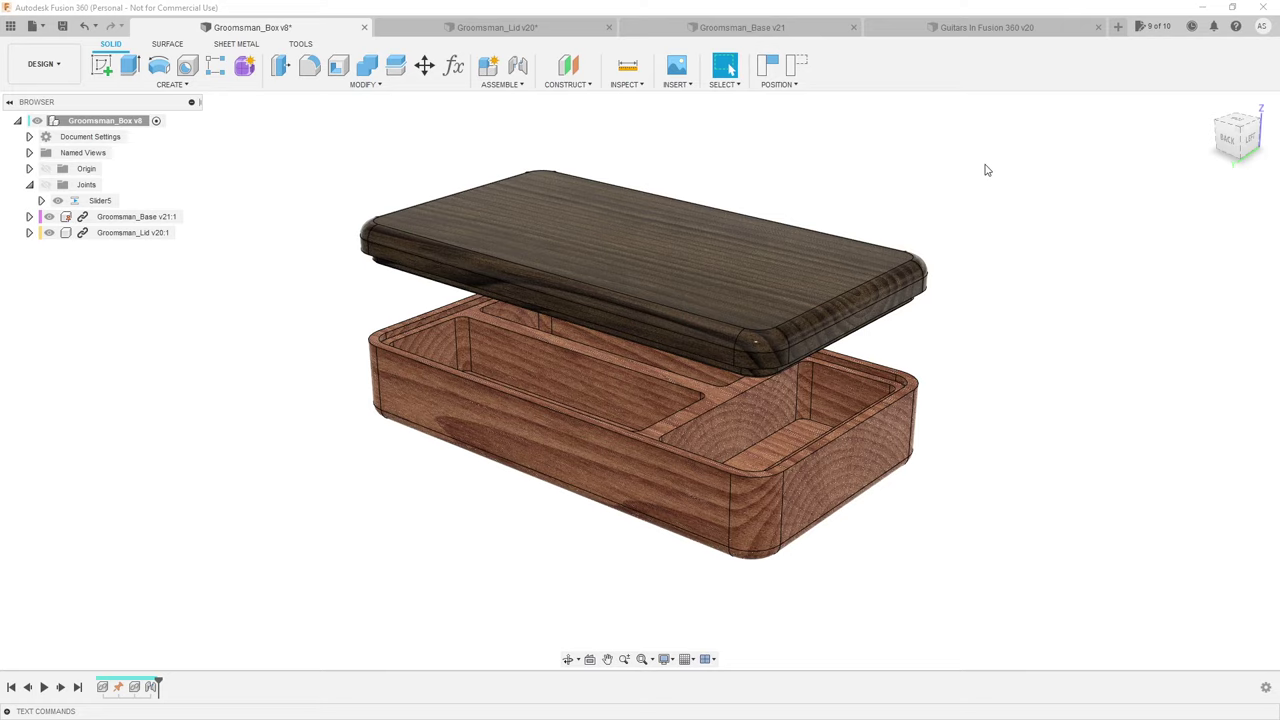
Step: Examine the guitar model in the Guitars In Fusion 360 document from the edge and from the front
click(982, 30)
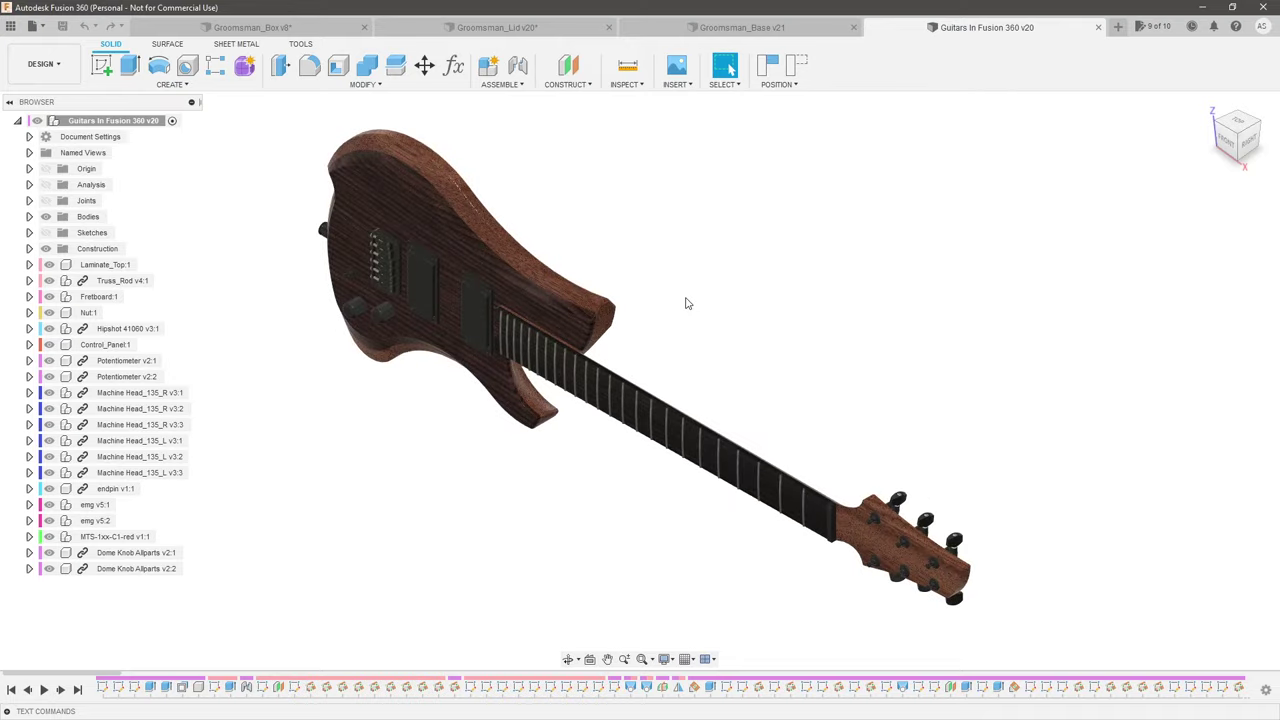
mouse_move(686, 303)
shift+middle_down()
mouse_move(714, 263)
mouse_move(866, 343)
mouse_move(657, 403)
mouse_move(757, 431)
mouse_move(837, 414)
mouse_move(846, 457)
mouse_move(917, 457)
mouse_move(1074, 417)
mouse_move(1051, 374)
mouse_move(1034, 449)
mouse_move(1064, 455)
mouse_move(815, 399)
mouse_move(733, 408)
mouse_move(669, 306)
shift+middle_up()
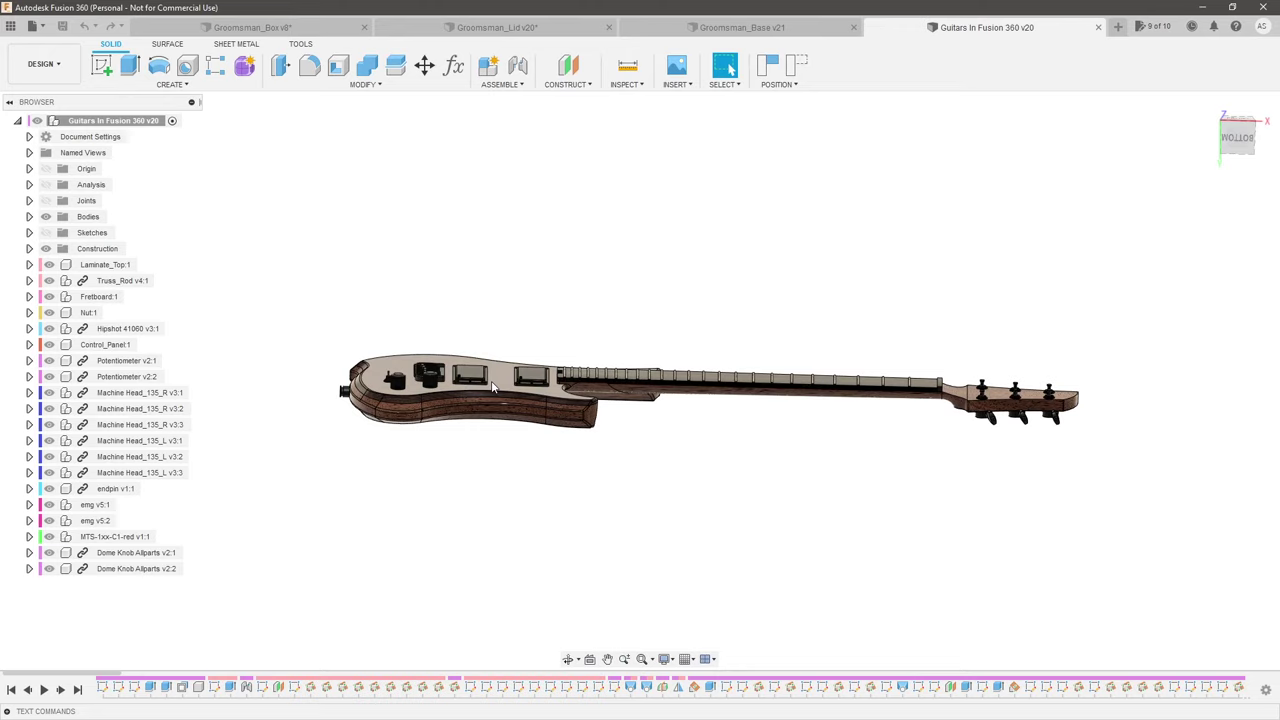
scroll(513, 385, up, 3)
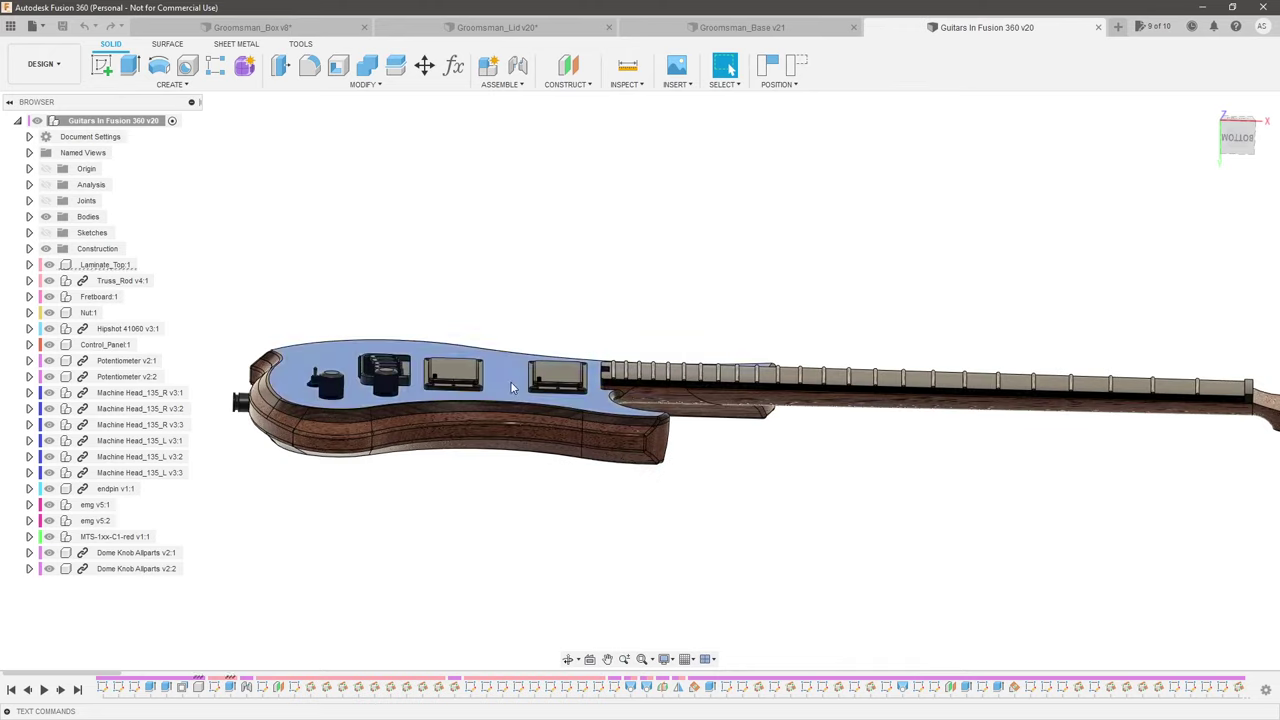
scroll(573, 484, down, 4)
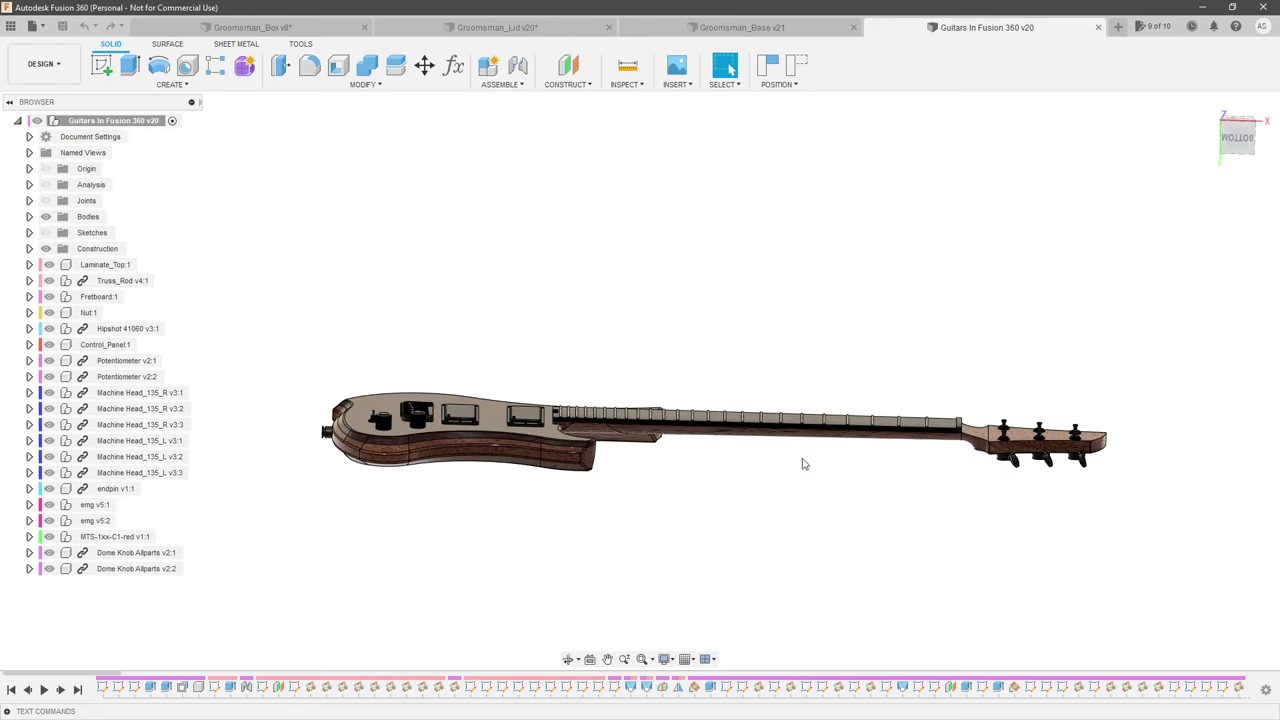
shift+middle_drag(803, 460, 801, 508)
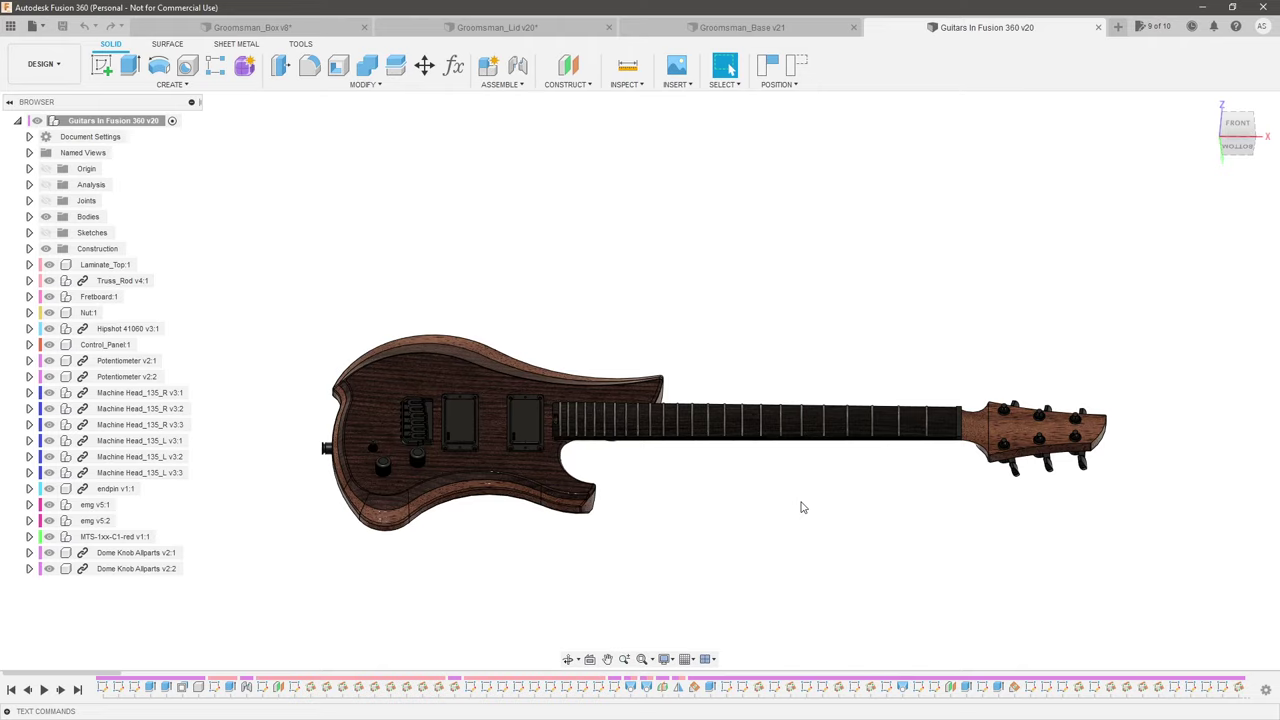
shift+middle_drag(801, 508, 791, 554)
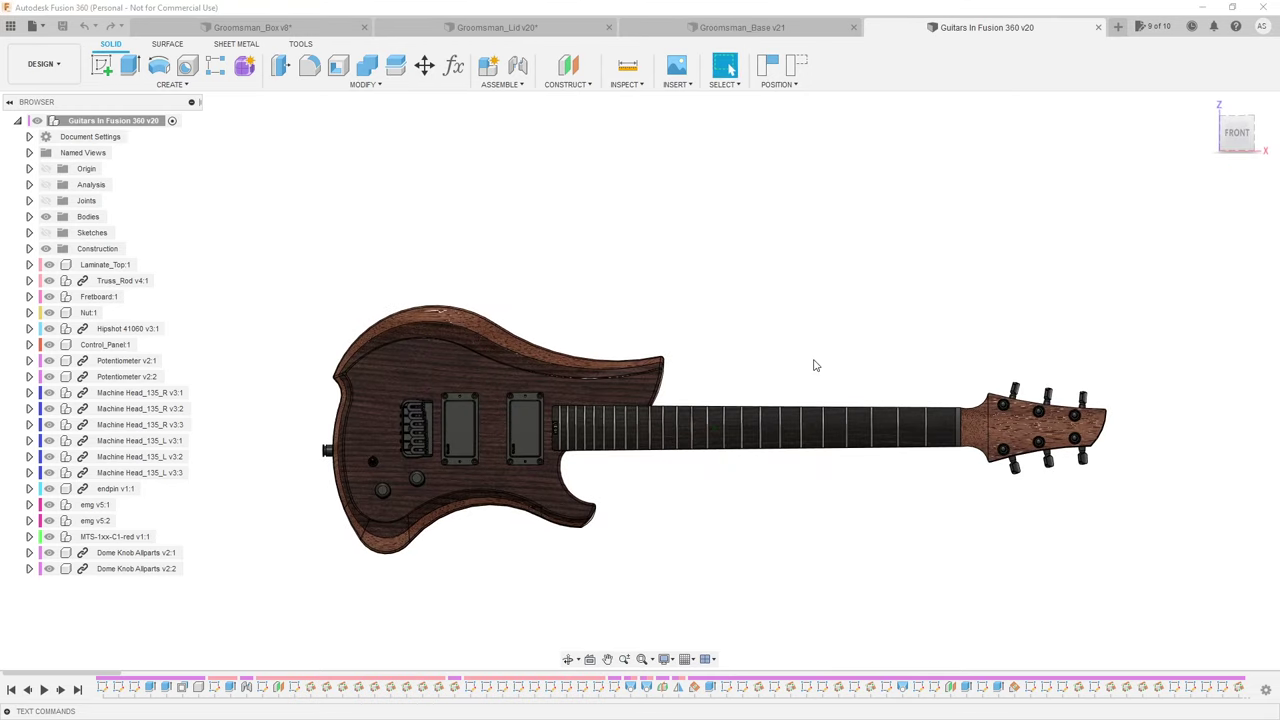
Step: Return to the Groomsman_Box assembly and slide the lid further up, away from the base
click(253, 27)
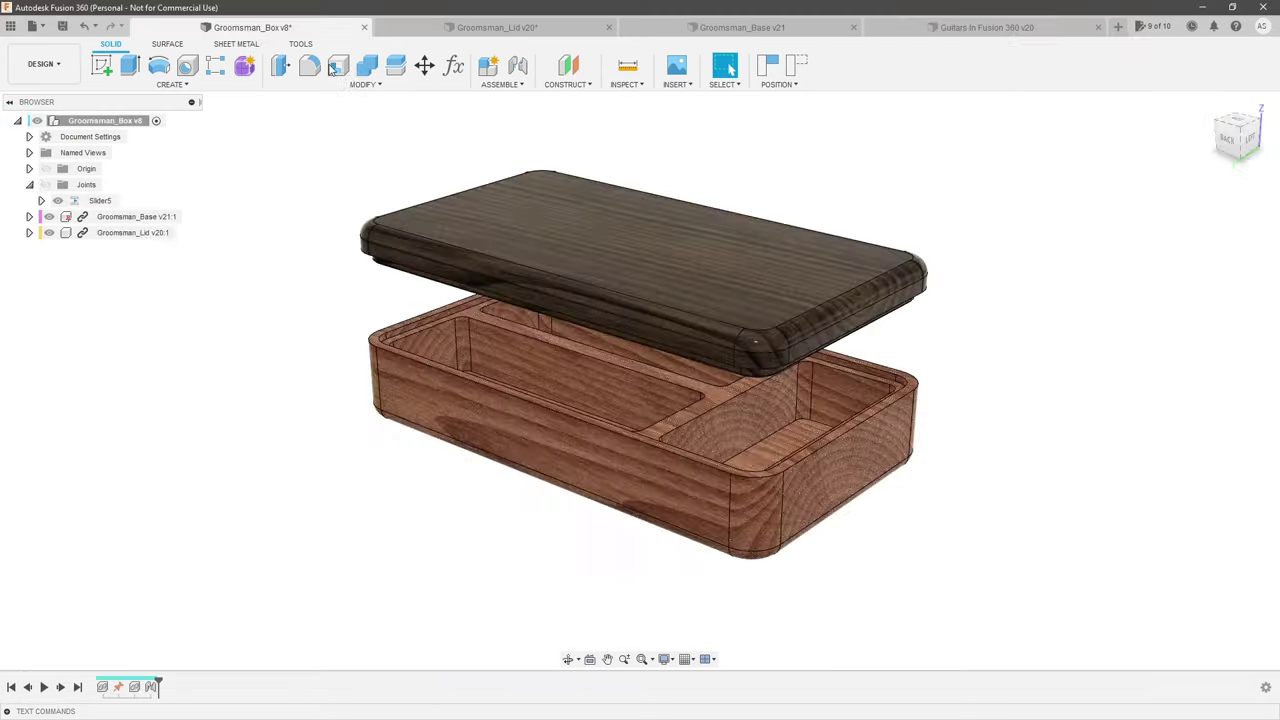
mouse_move(951, 260)
shift+middle_down()
mouse_move(963, 249)
mouse_move(971, 260)
mouse_move(951, 255)
shift+middle_up()
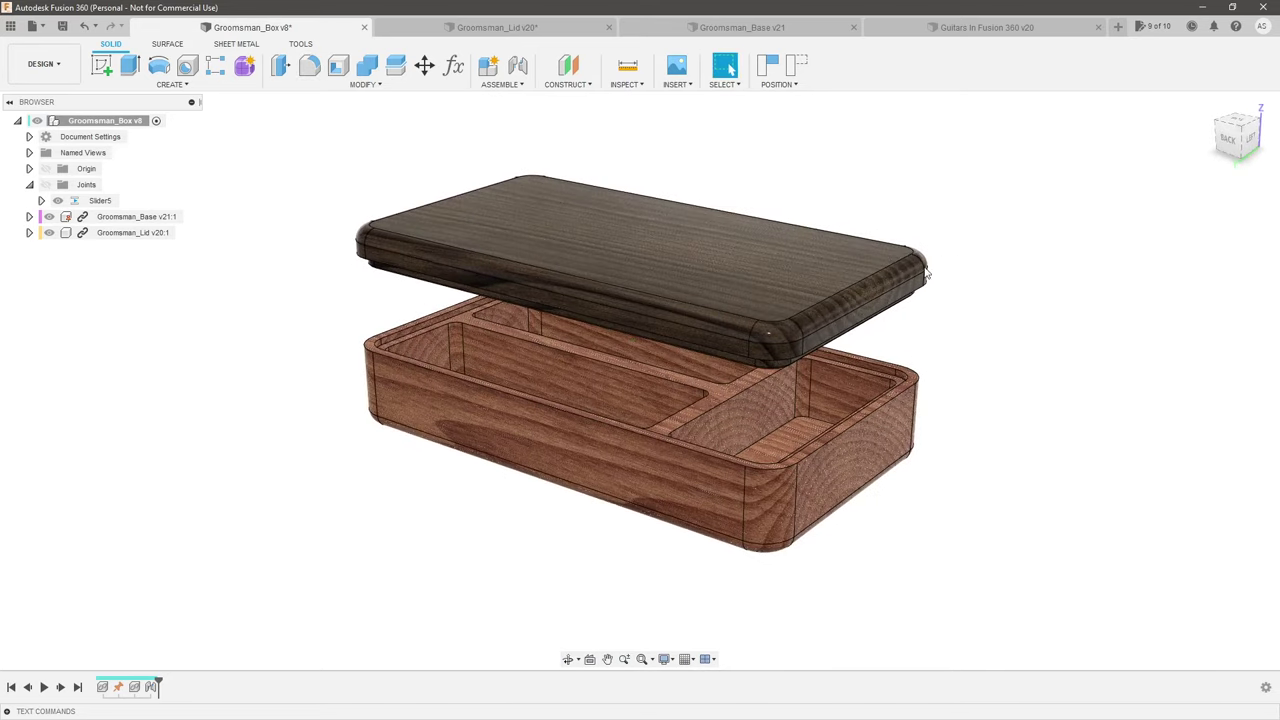
drag(808, 274, 803, 188)
shift+middle_drag(909, 330, 980, 240)
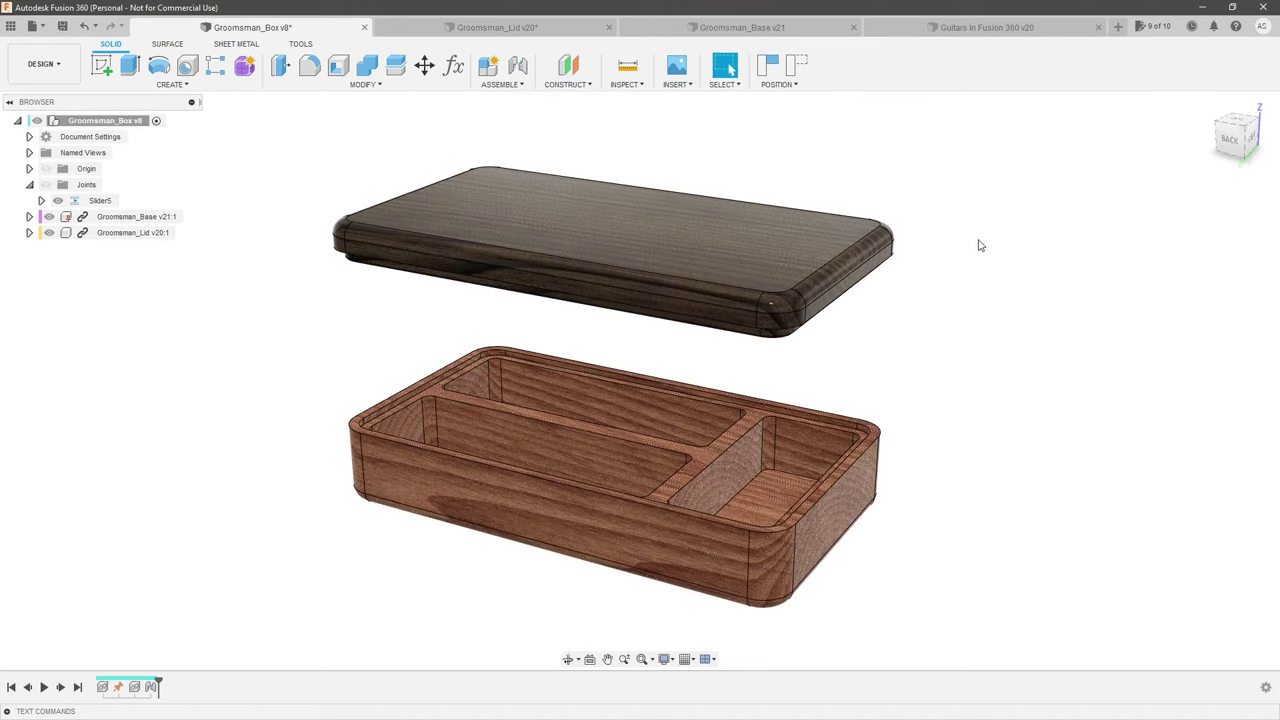
shift+middle_drag(980, 243, 966, 298)
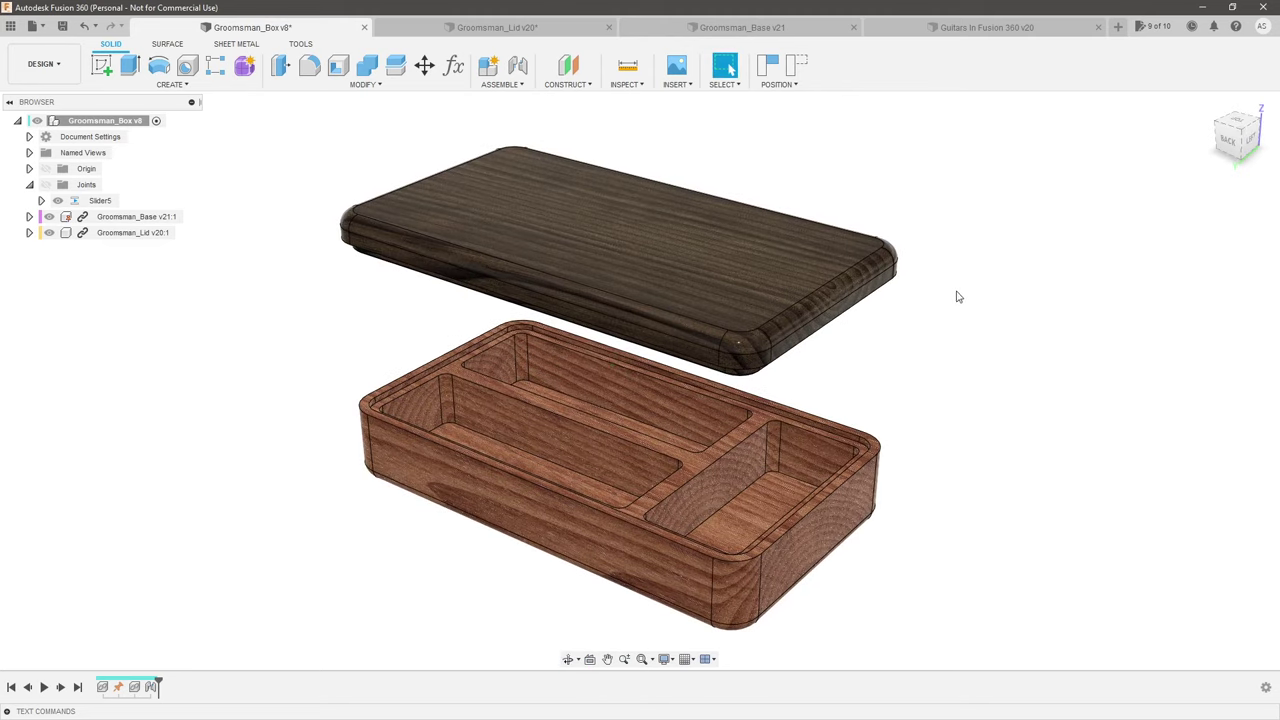
scroll(762, 352, down, 2)
scroll(726, 441, up, 2)
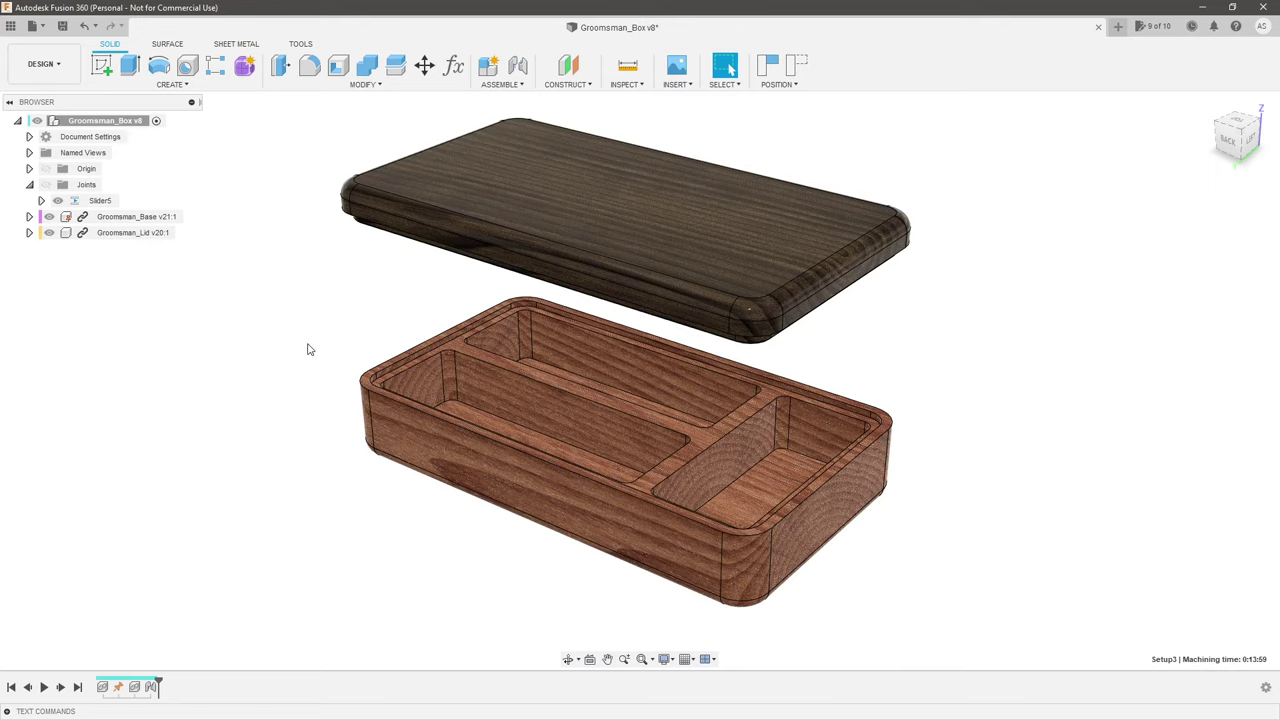
Step: Open the linked Groomsman_Base component from the box assembly as its own document
scroll(354, 345, down, 1)
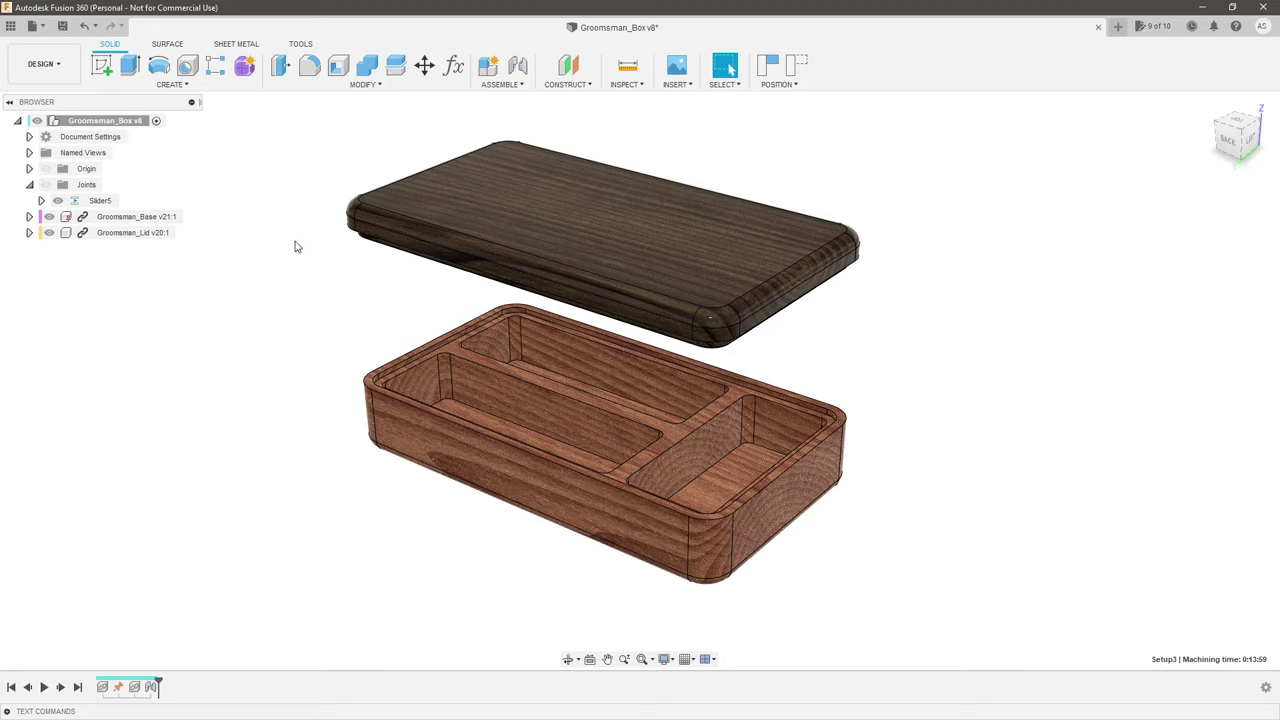
right_click(142, 219)
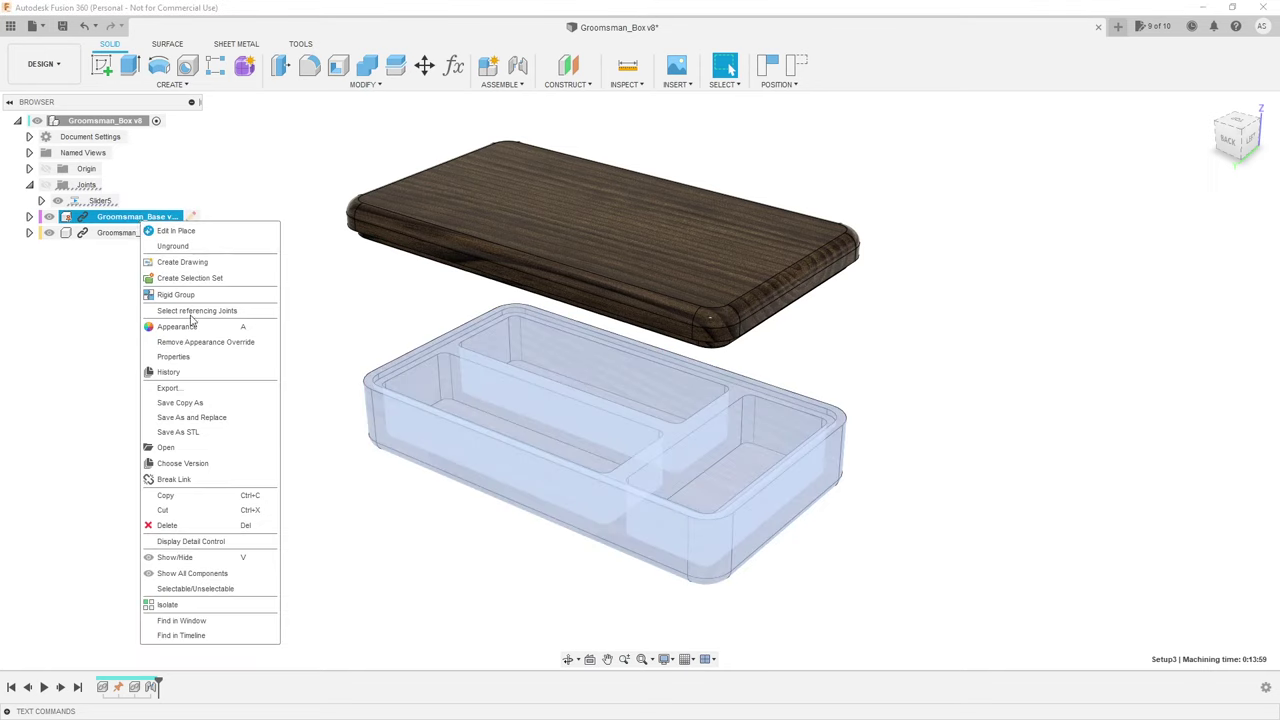
click(199, 448)
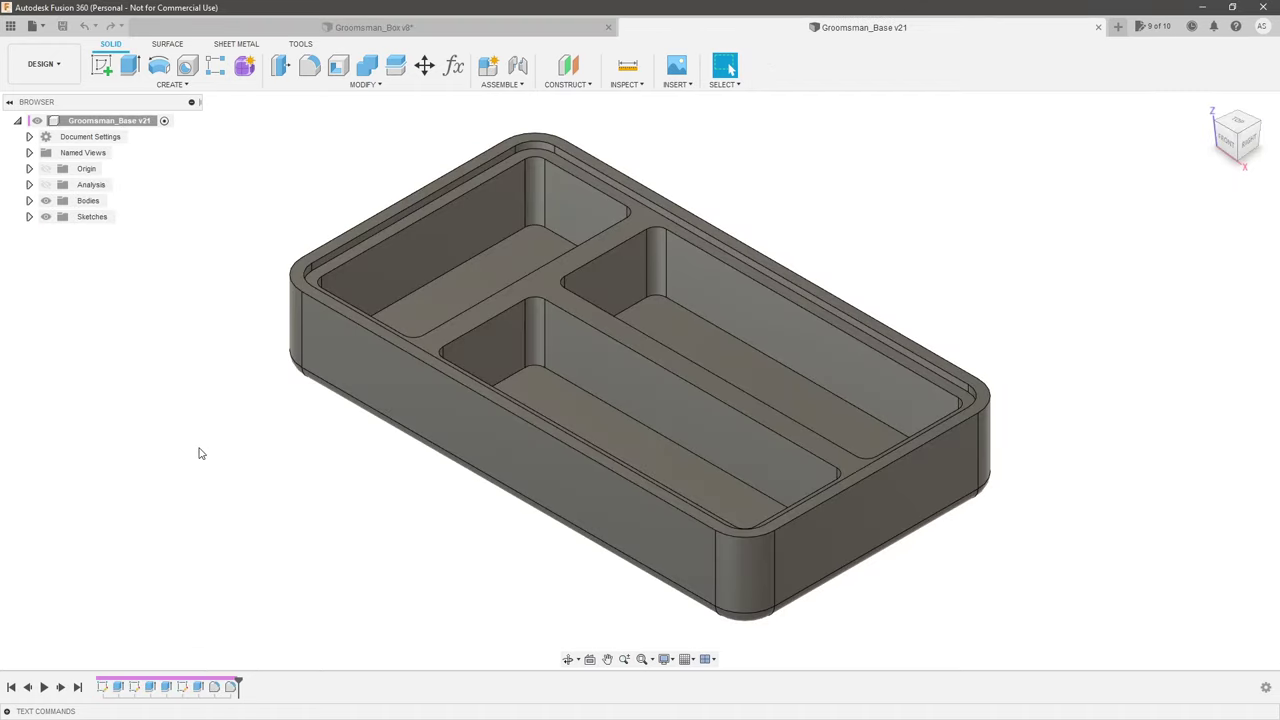
Step: Measure the base's height from its top rim face to its bottom face
mouse_move(318, 470)
shift+middle_down()
mouse_move(334, 443)
mouse_move(323, 457)
shift+middle_up()
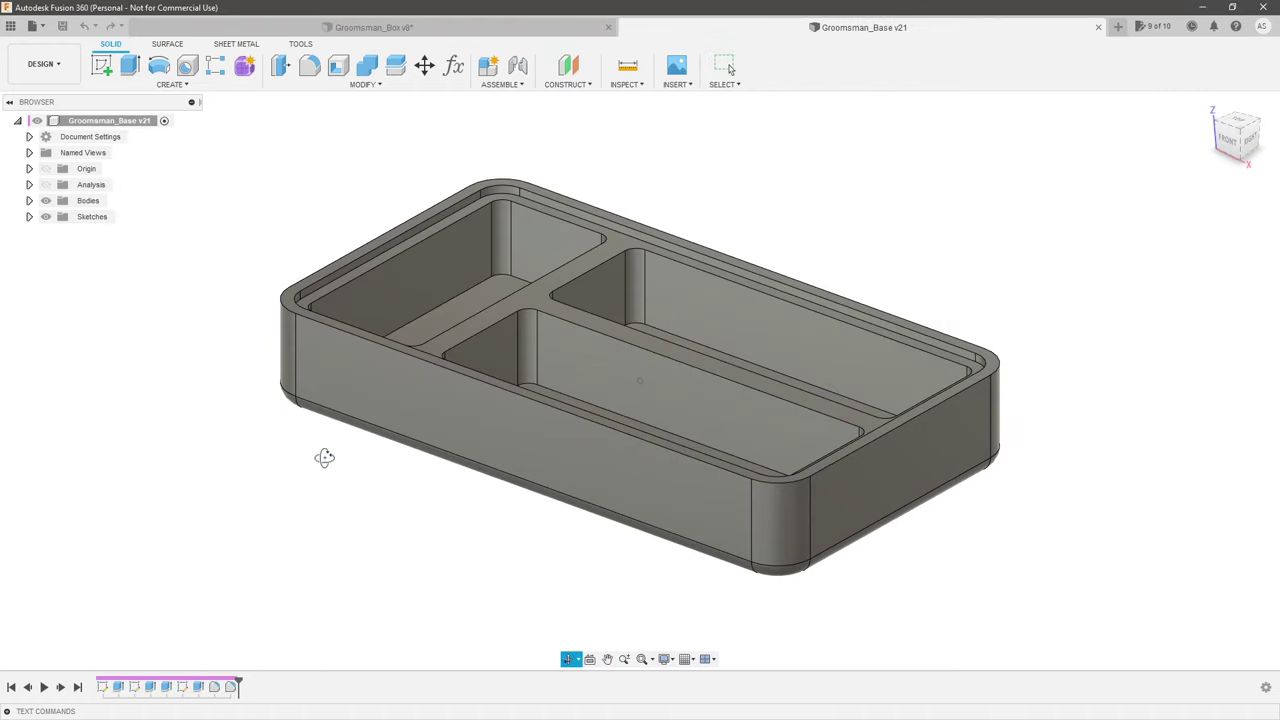
click(627, 67)
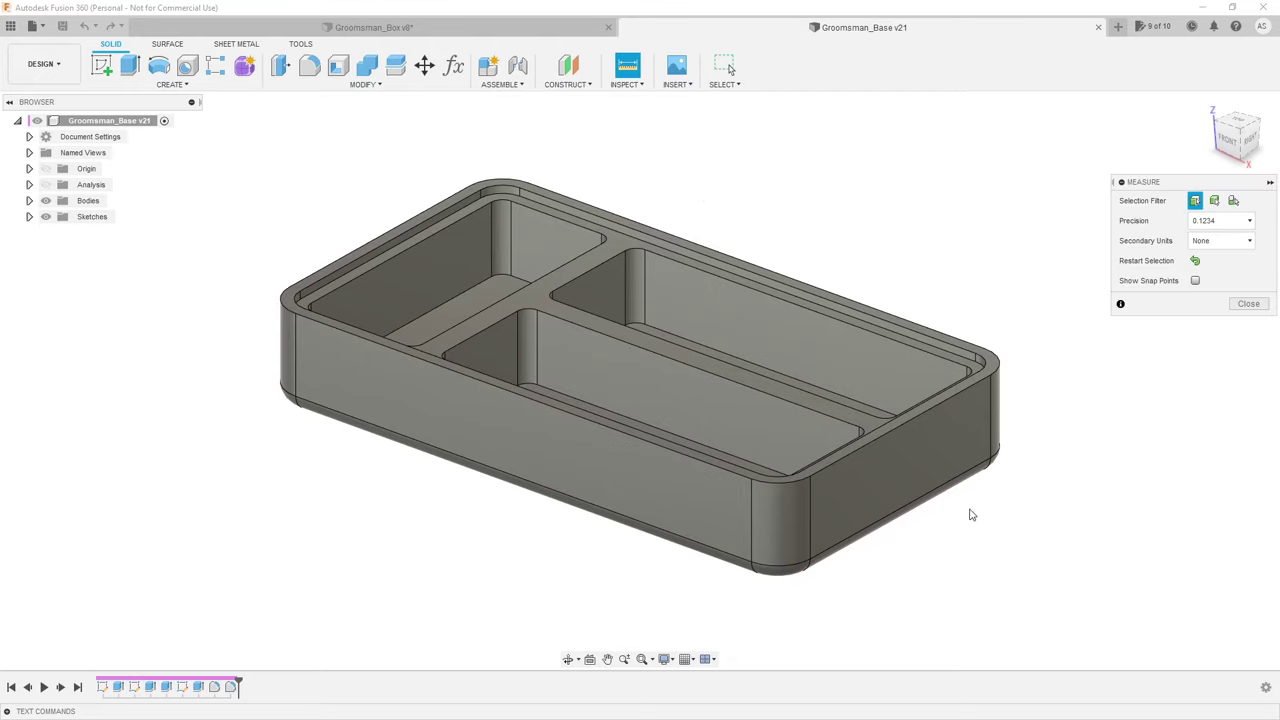
scroll(955, 515, up, 2)
scroll(940, 520, up, 2)
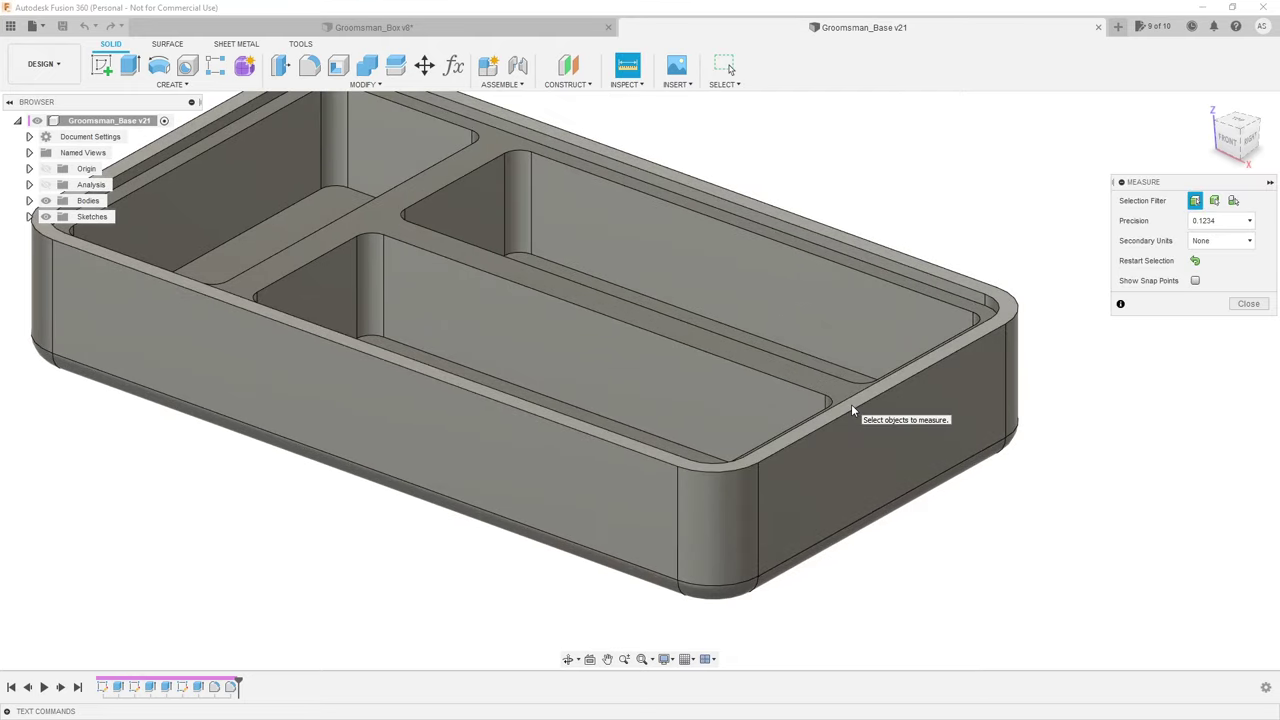
click(851, 404)
scroll(958, 464, down, 2)
shift+middle_drag(1006, 489, 971, 486)
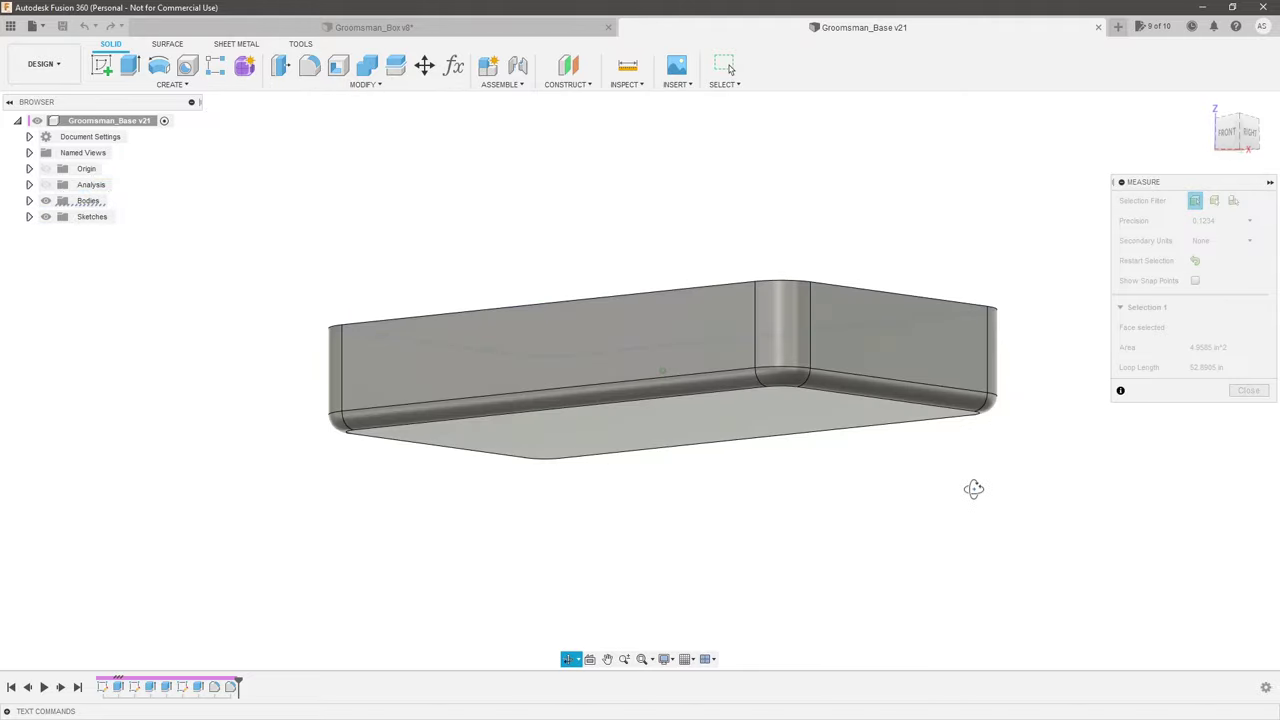
click(823, 420)
Step: Measure the base's length between its two short end faces
shift+middle_drag(932, 426, 930, 483)
click(928, 414)
shift+middle_drag(928, 414, 439, 412)
click(439, 412)
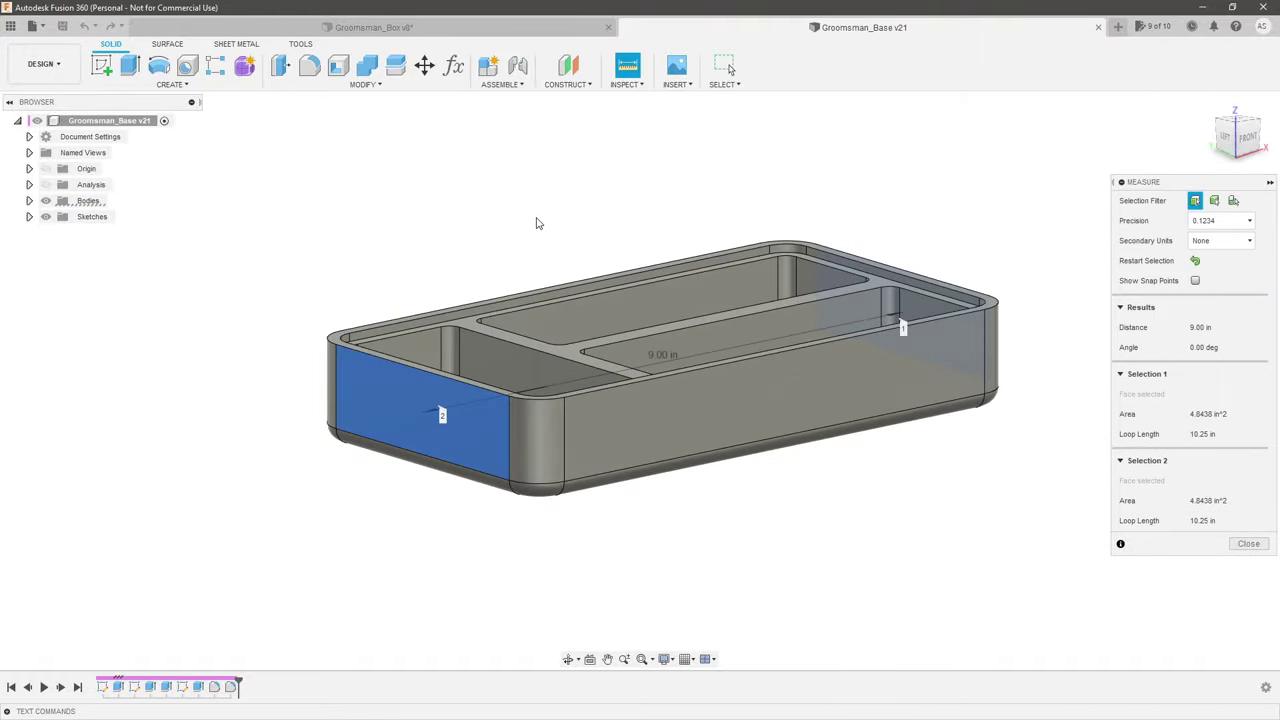
Step: Measure the base's width between its two long side faces, and finish measuring
shift+middle_drag(534, 220, 503, 370)
click(737, 371)
click(504, 369)
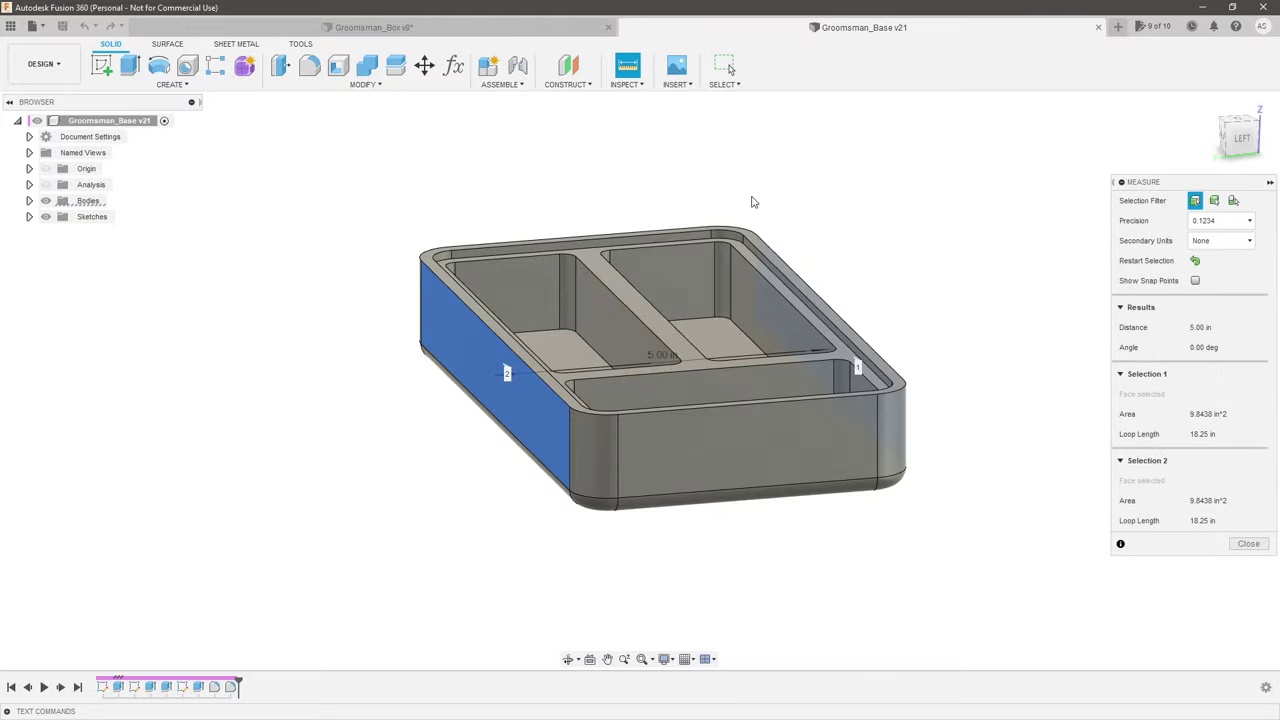
shift+middle_drag(800, 214, 609, 206)
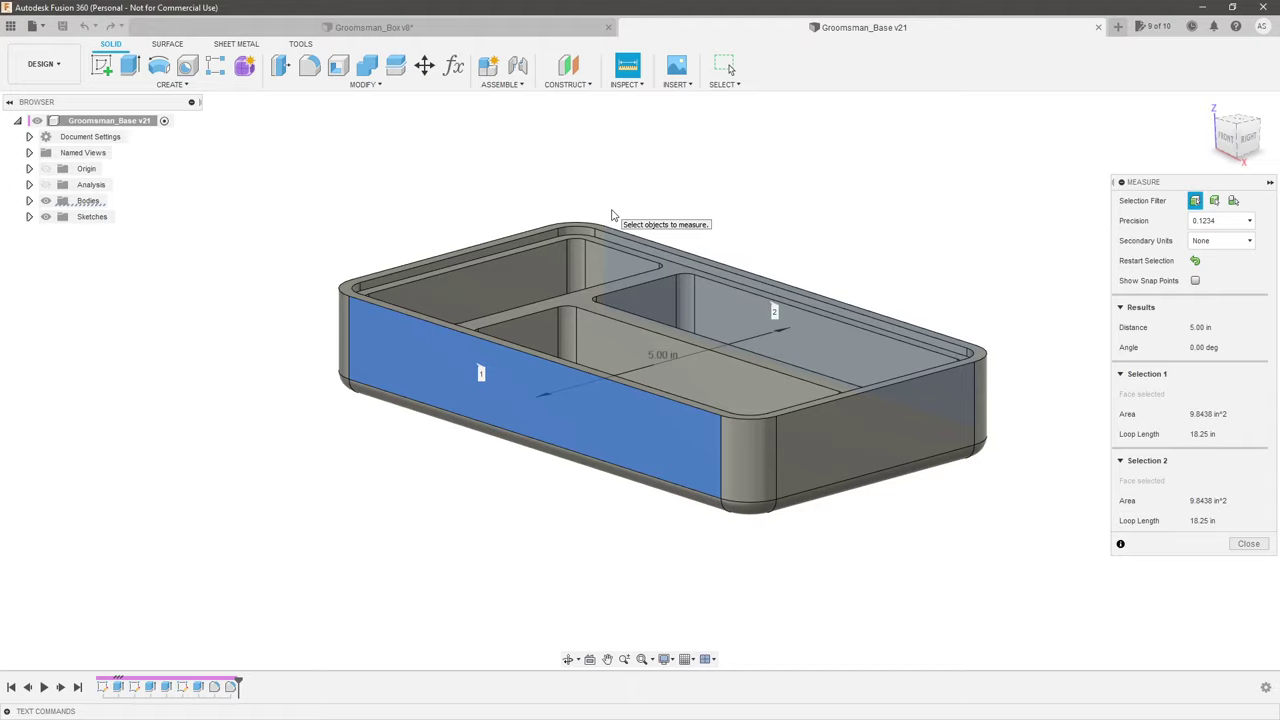
click(368, 168)
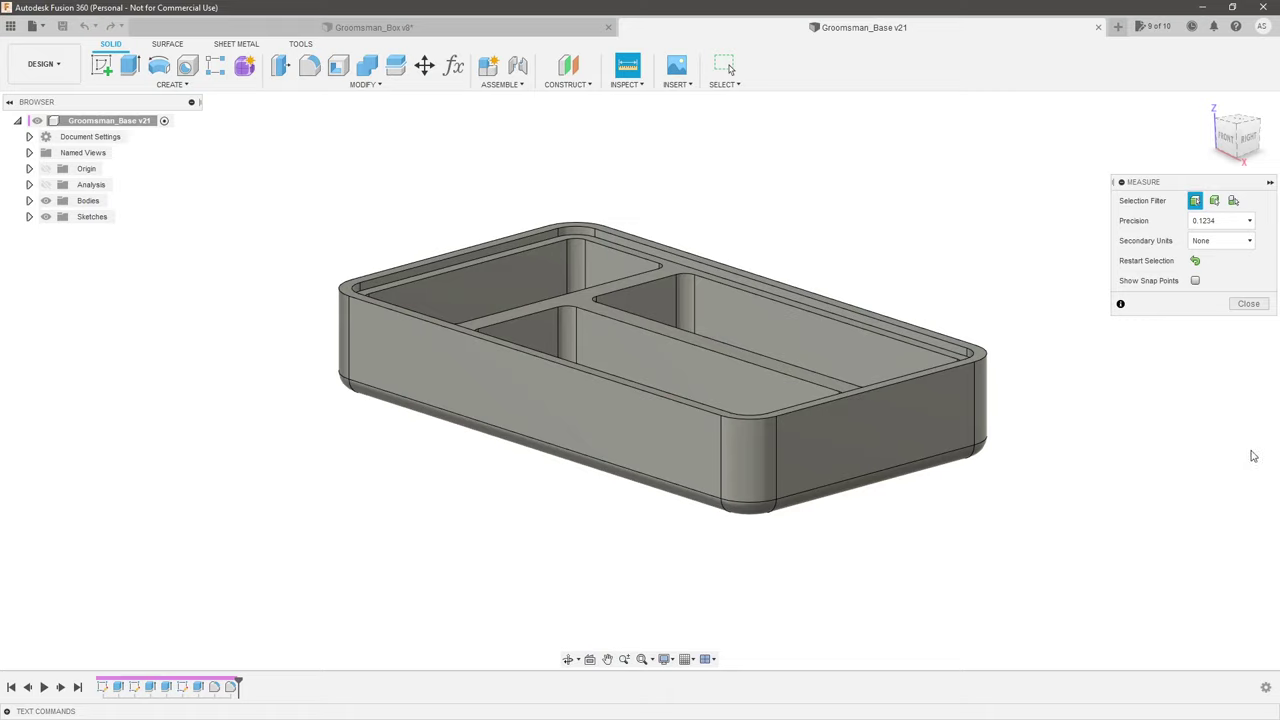
click(1248, 304)
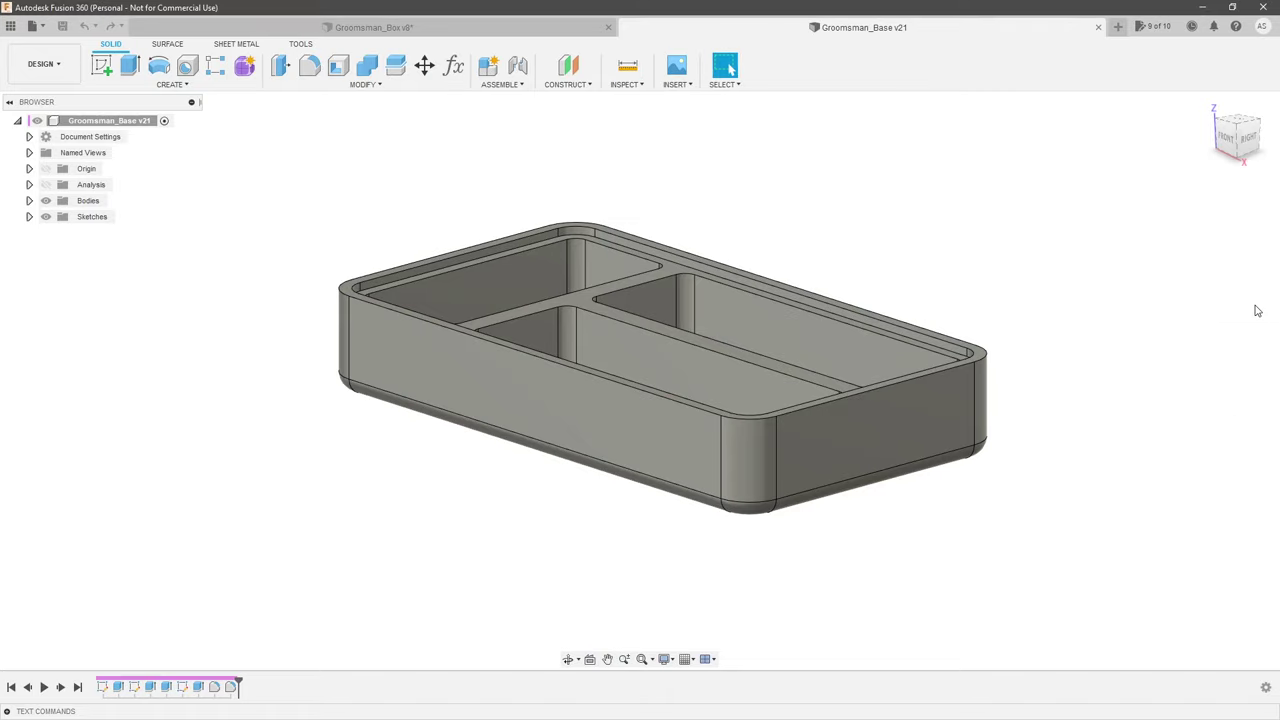
Step: Switch the Groomsman_Base document from the Design workspace to the Manufacture workspace
click(44, 63)
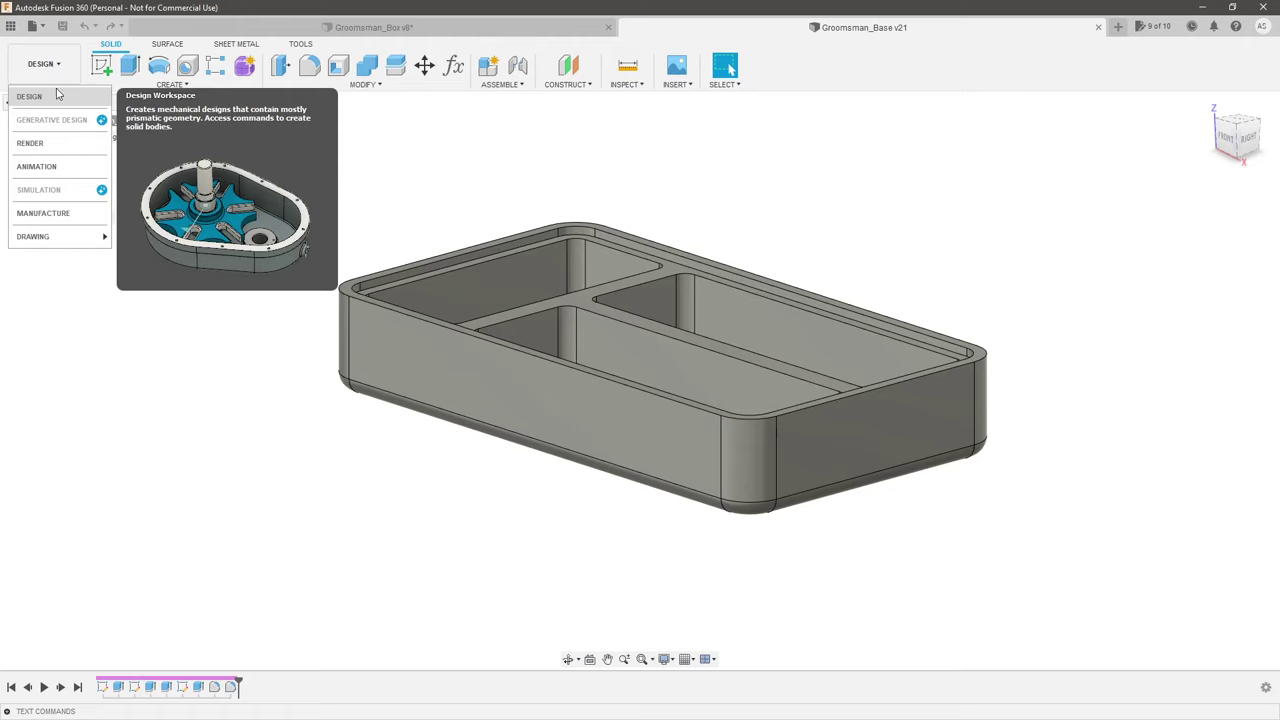
click(71, 226)
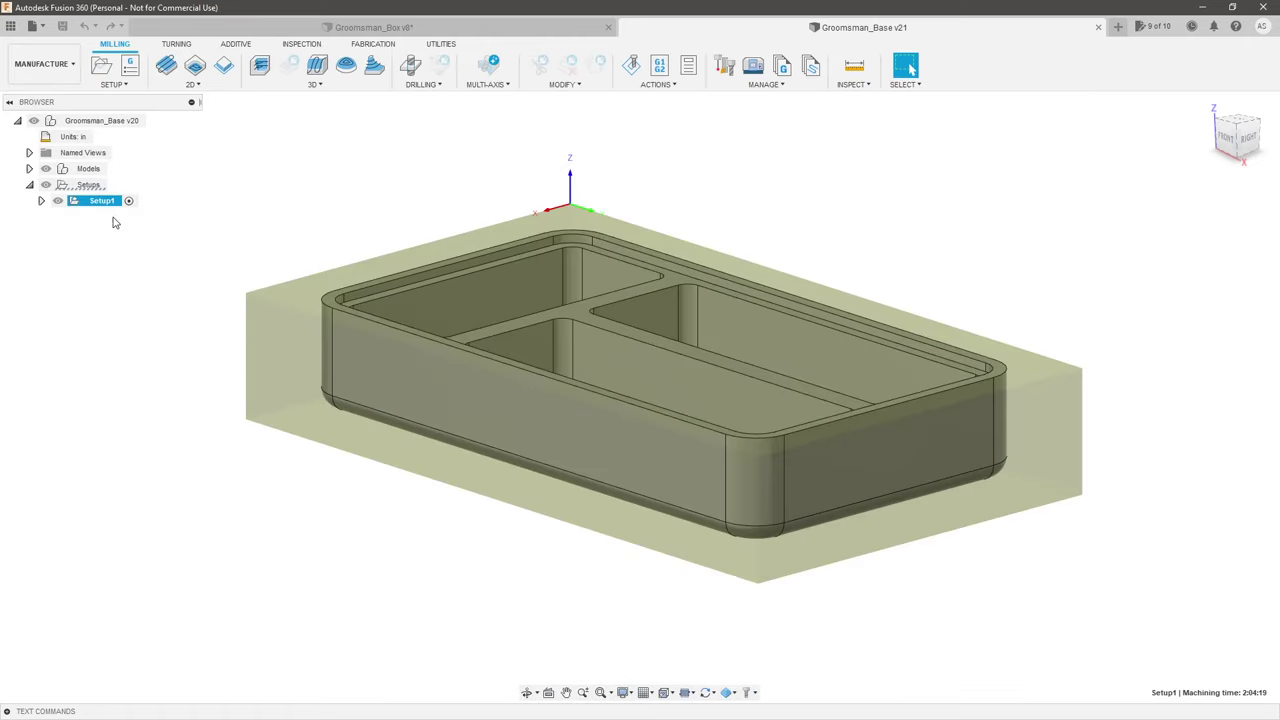
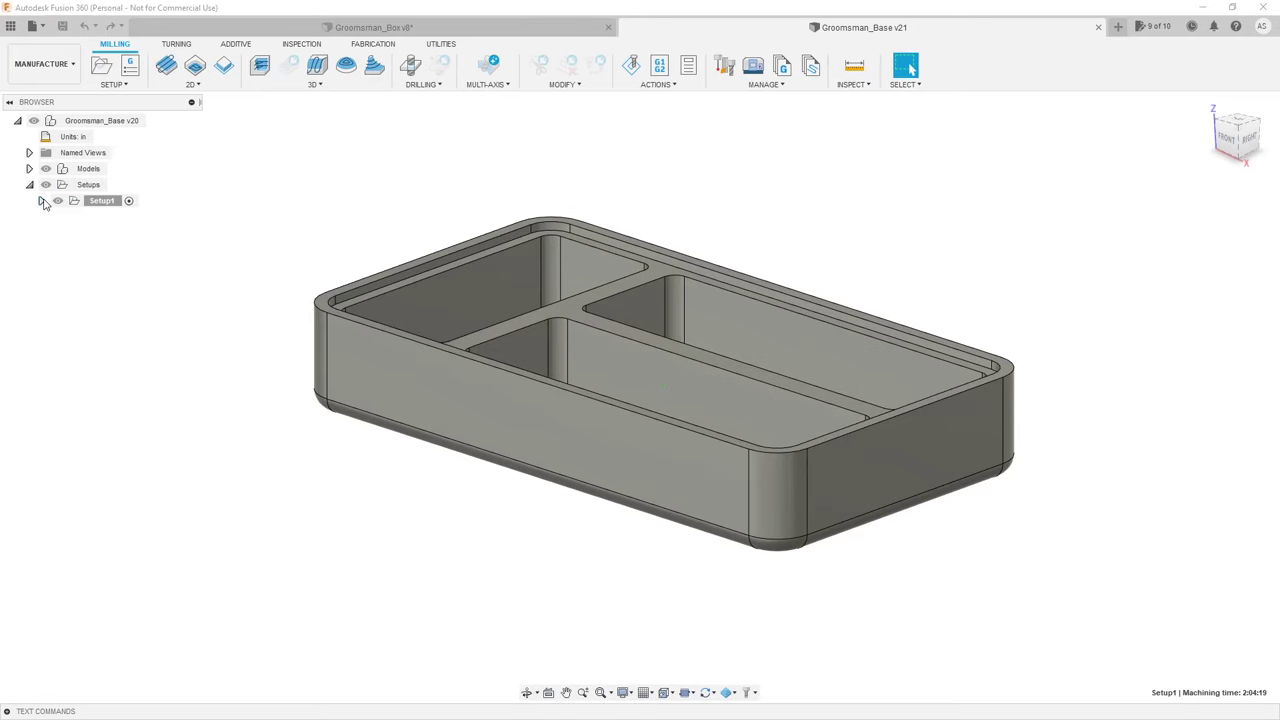
Step: Review the face, adaptive and contour toolpaths of the existing Setup1, and collapse its operation list
click(117, 217)
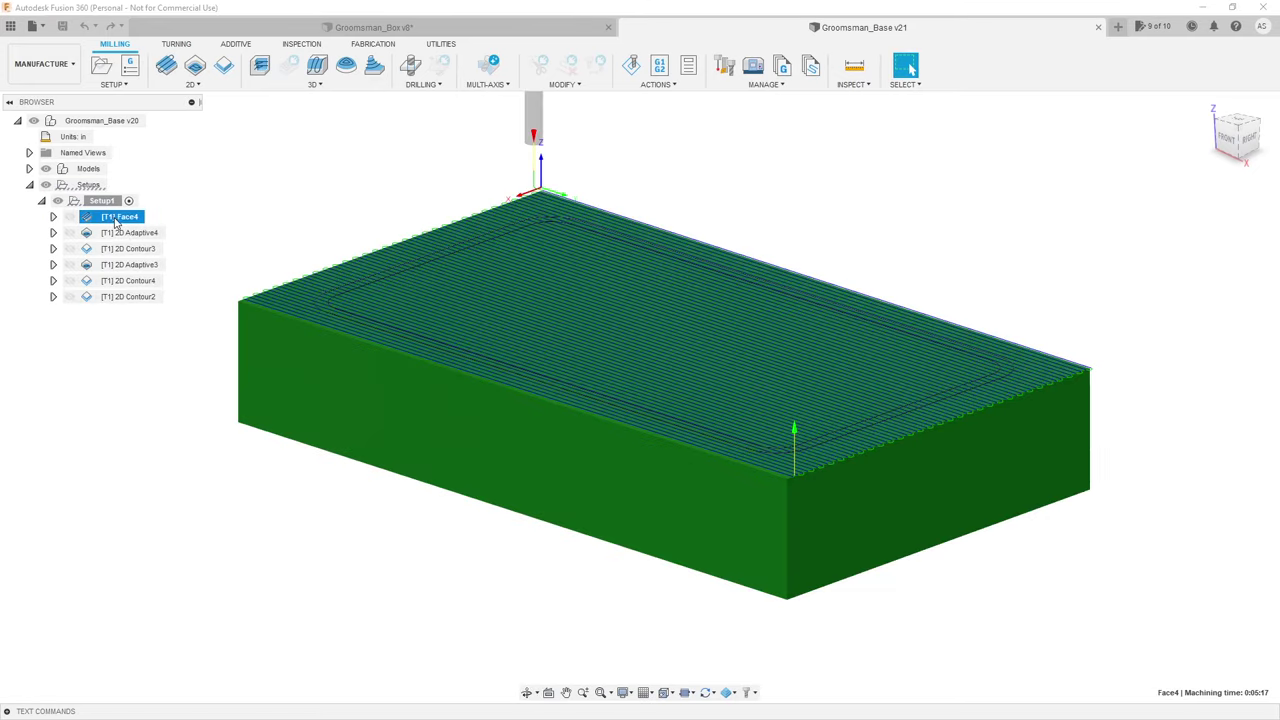
click(125, 233)
click(125, 249)
click(125, 281)
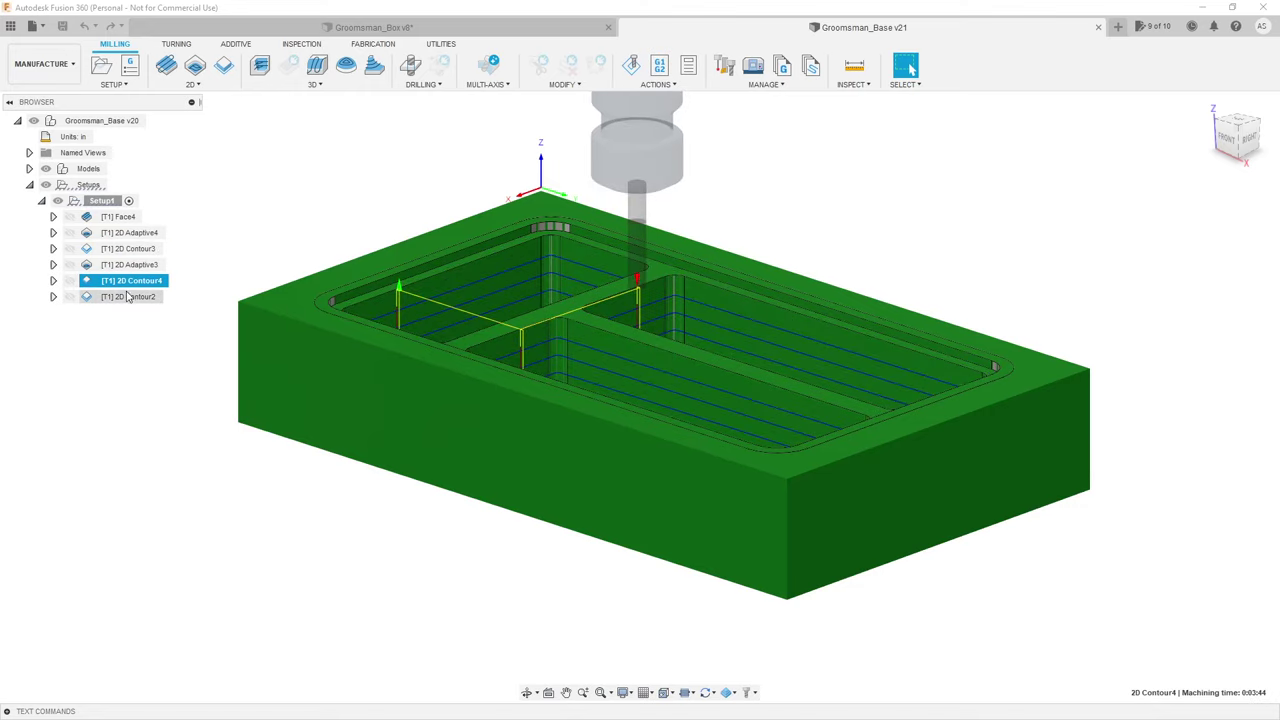
click(126, 297)
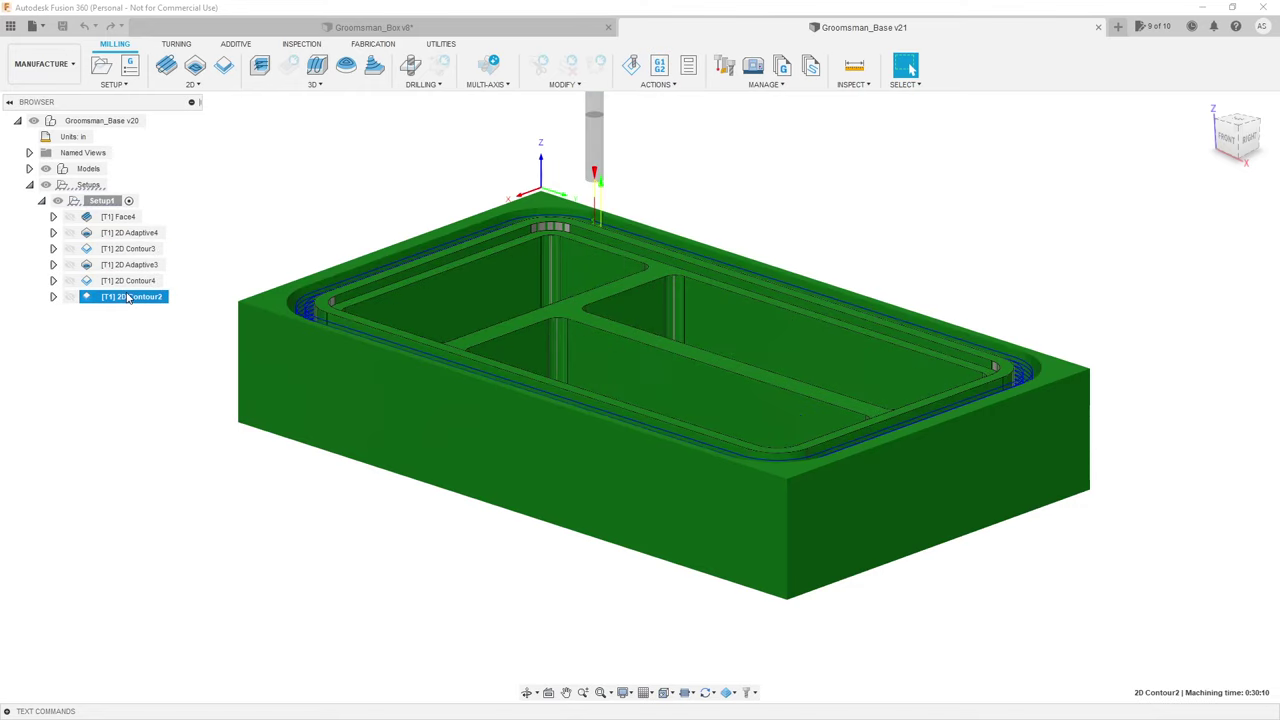
click(222, 203)
click(42, 201)
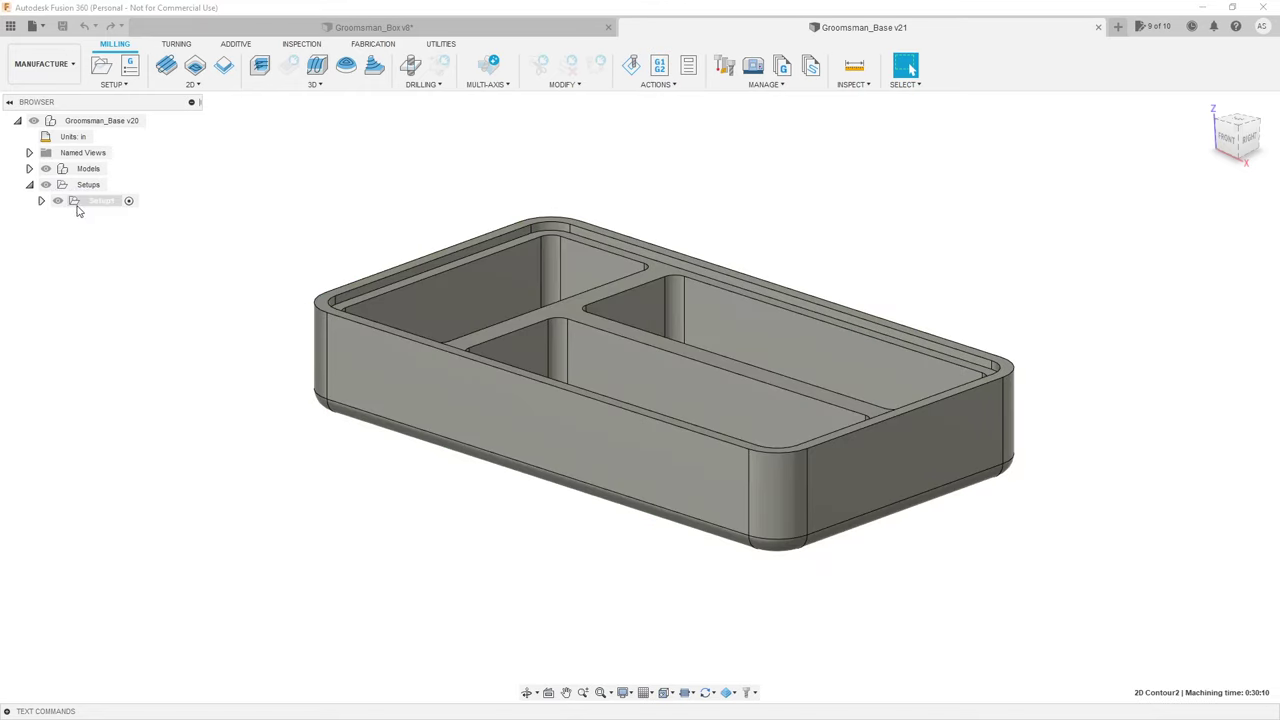
Step: Create a new milling setup for the groomsman base
click(122, 88)
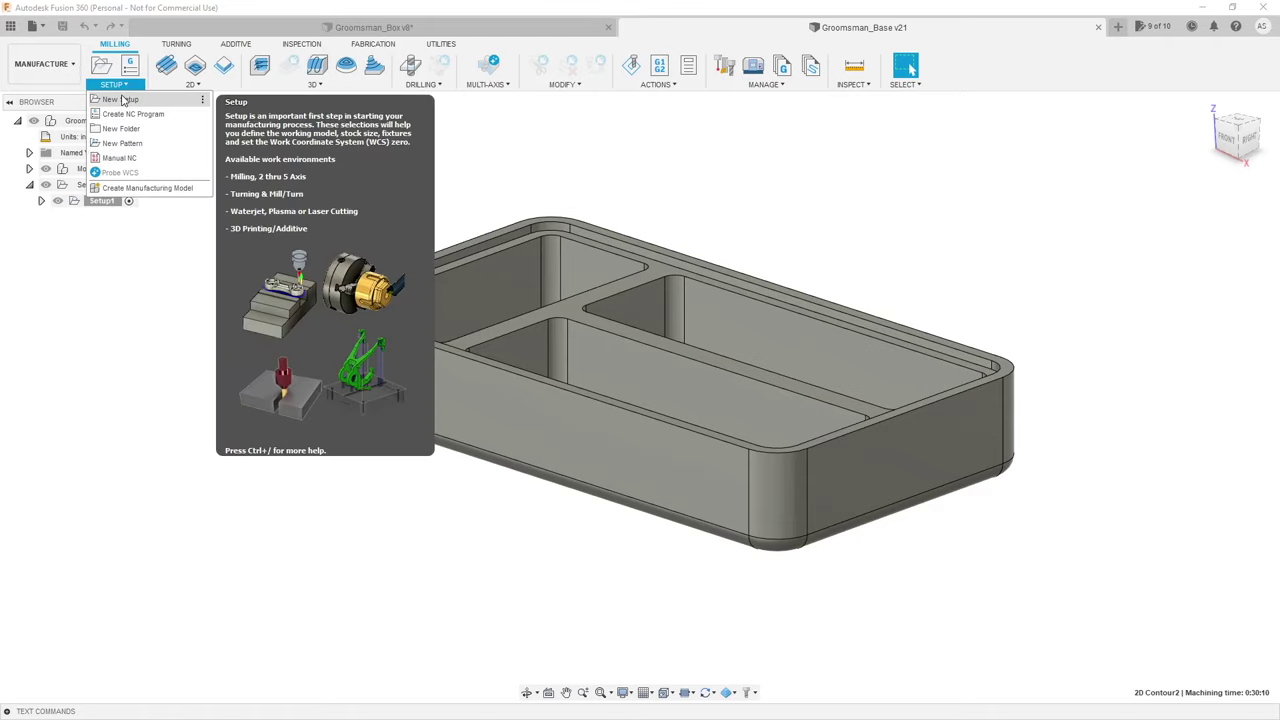
click(123, 100)
mouse_move(317, 229)
shift+middle_down()
mouse_move(440, 197)
mouse_move(375, 189)
mouse_move(340, 223)
mouse_move(386, 220)
mouse_move(351, 217)
mouse_move(385, 219)
mouse_move(337, 226)
mouse_move(336, 245)
shift+middle_up()
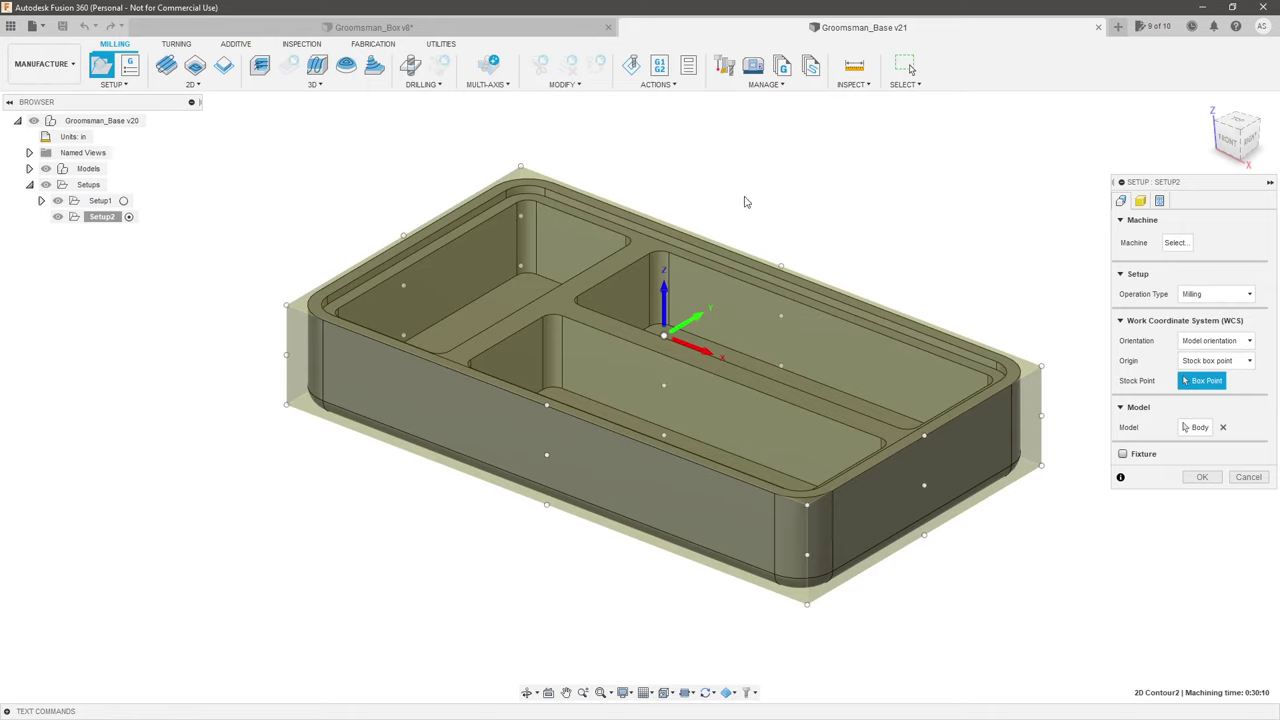
Step: Examine the new setup's X, Y and Z axes, origin and stock box around the base from several sides
shift+middle_drag(850, 238, 845, 248)
shift+middle_drag(990, 240, 1040, 322)
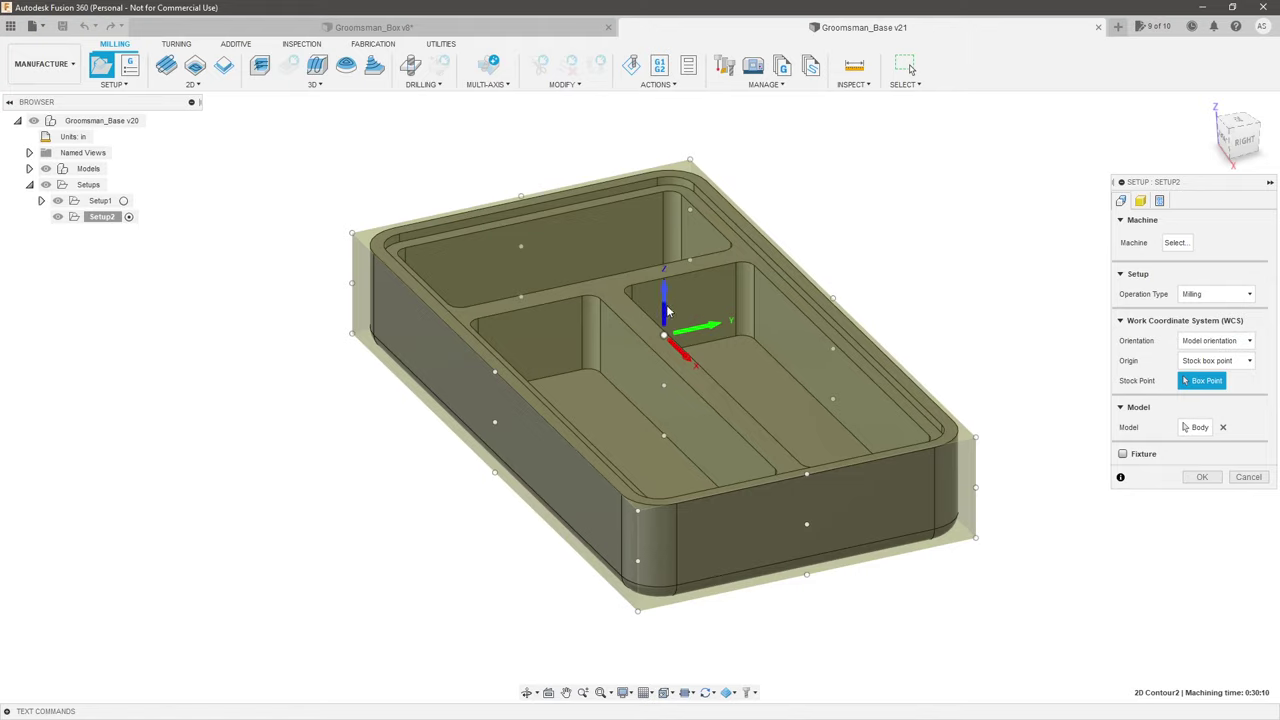
shift+middle_drag(877, 317, 956, 293)
scroll(800, 365, down, 3)
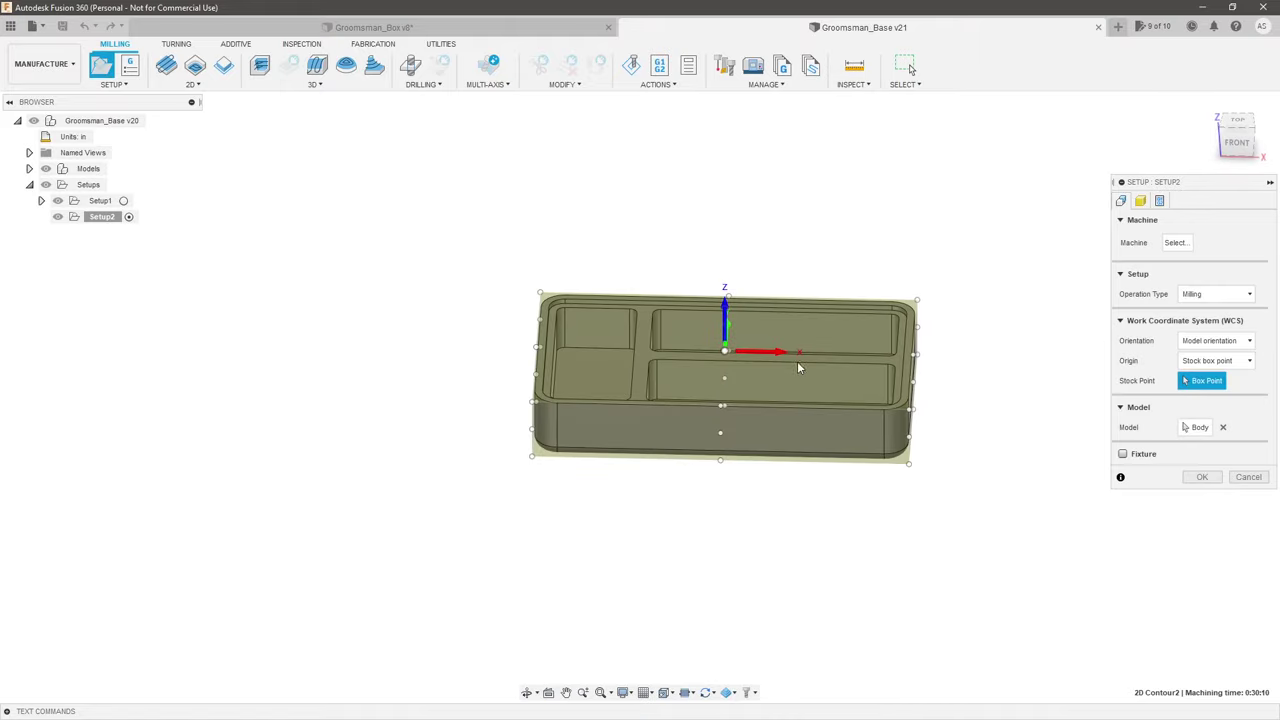
scroll(800, 365, down, 3)
scroll(849, 295, up, 5)
shift+middle_drag(718, 426, 687, 456)
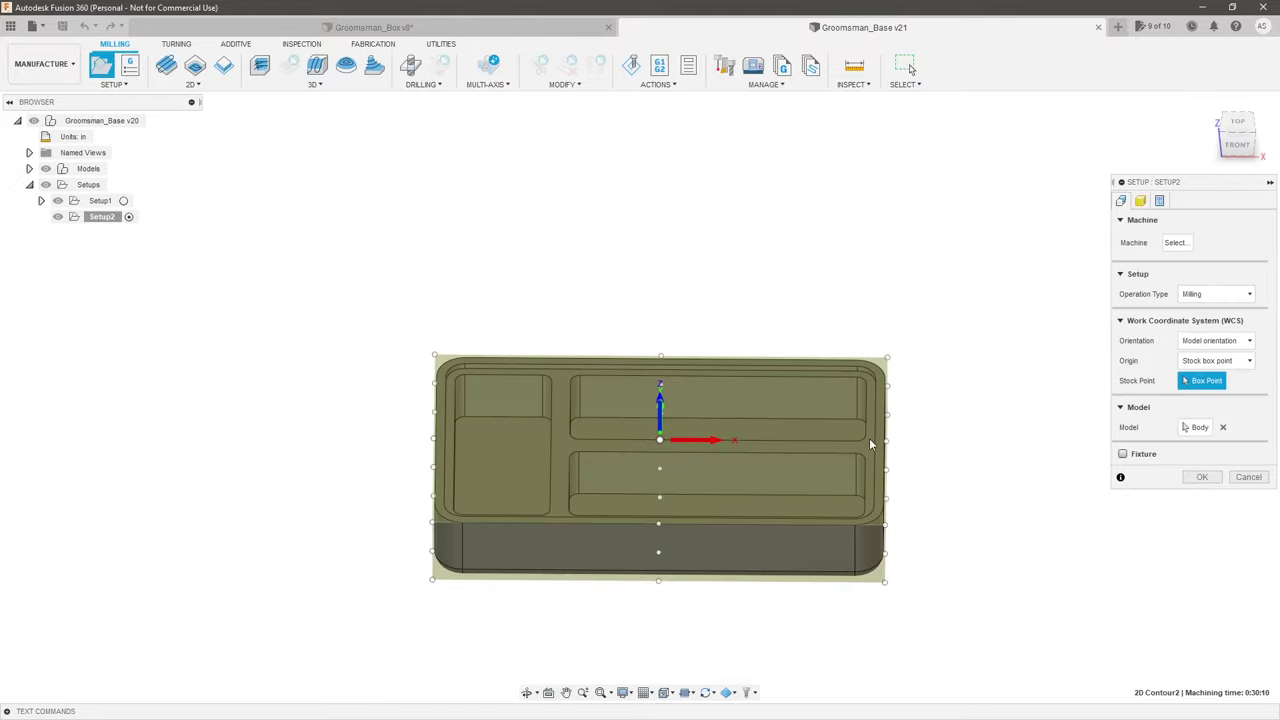
shift+middle_drag(777, 453, 770, 425)
shift+middle_drag(678, 470, 710, 456)
shift+middle_drag(923, 460, 645, 443)
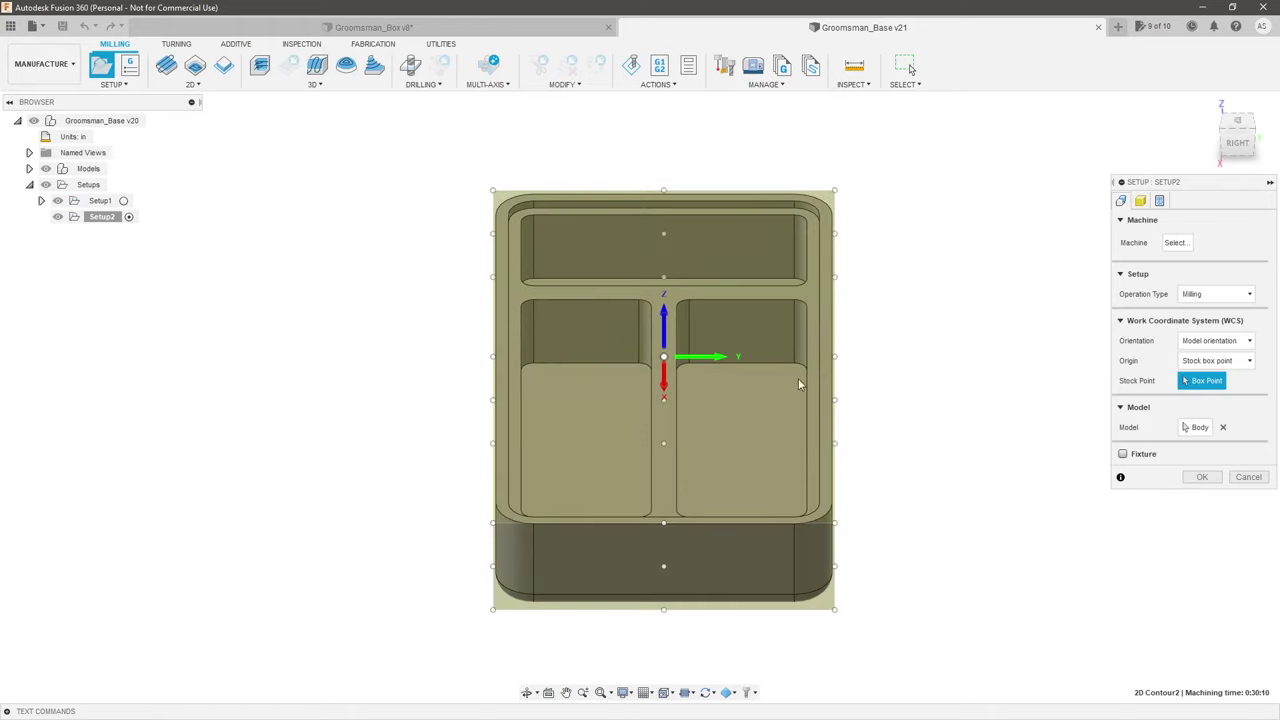
shift+middle_drag(923, 417, 903, 406)
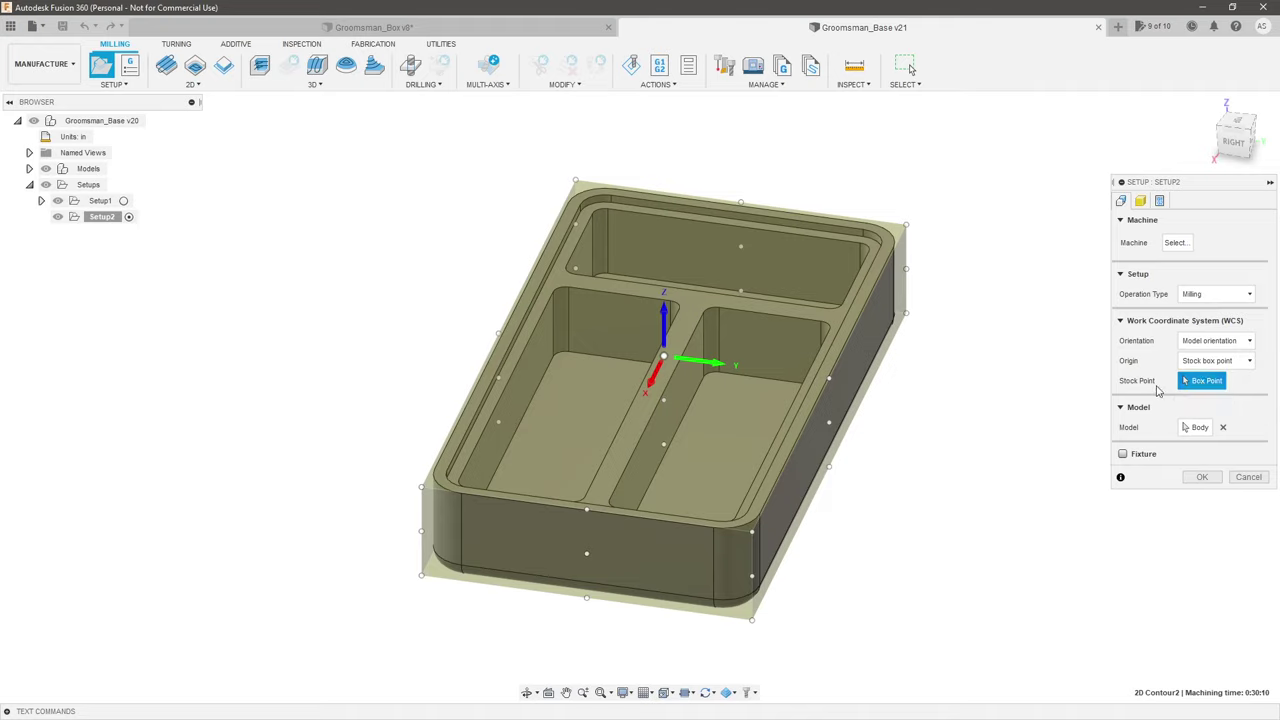
mouse_move(832, 457)
shift+middle_down()
mouse_move(843, 438)
mouse_move(849, 455)
shift+middle_up()
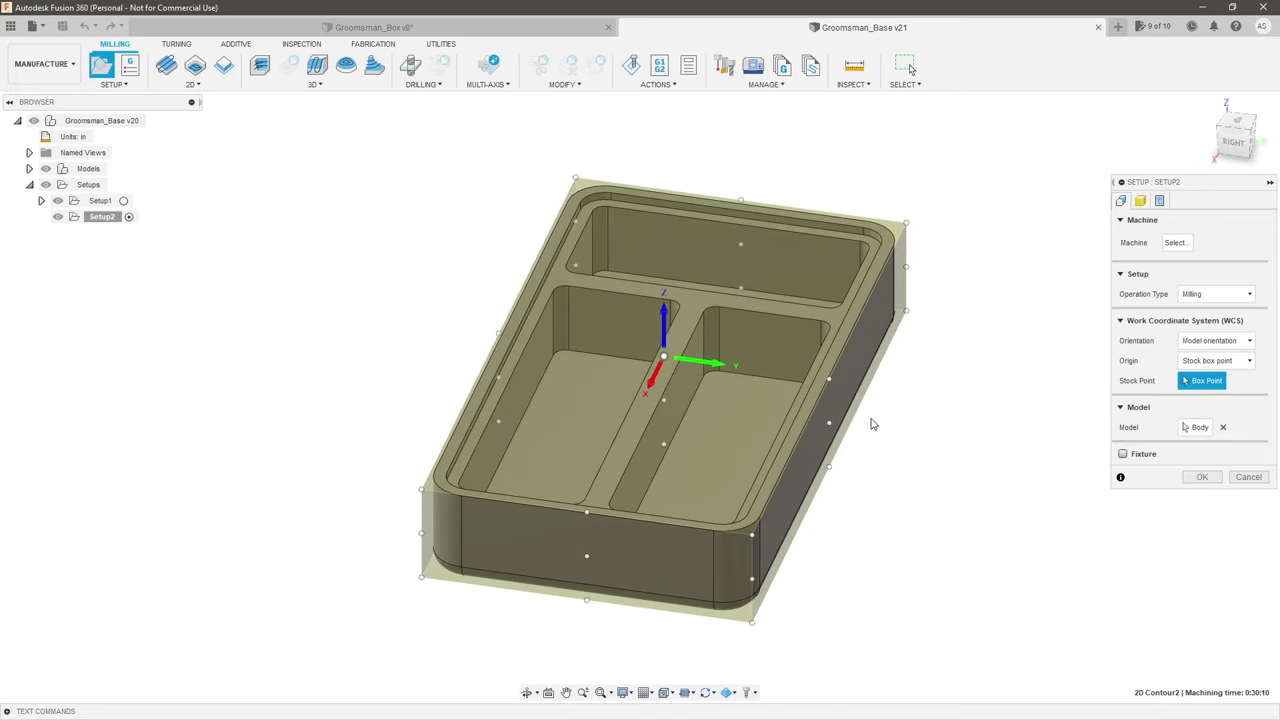
shift+middle_drag(963, 443, 957, 443)
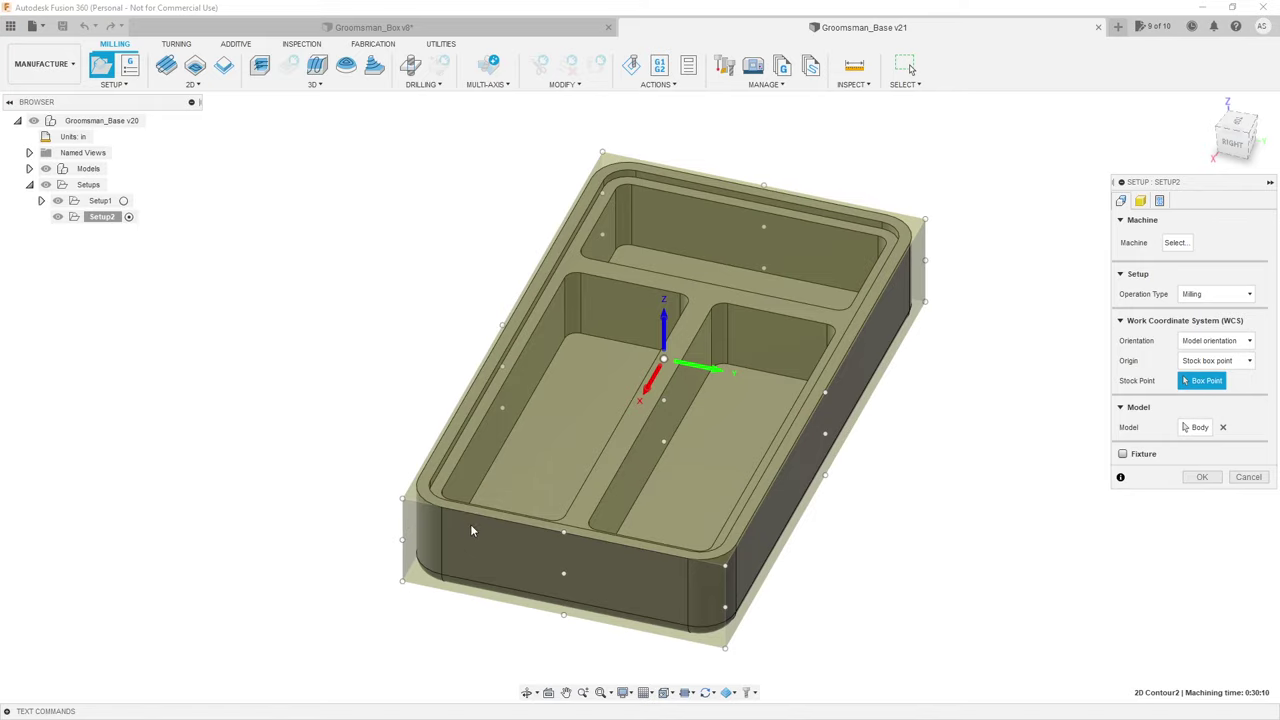
Step: Place the work coordinate origin on the stock box's upper corner at one end of the two long compartments
click(407, 504)
mouse_move(400, 425)
shift+middle_down()
mouse_move(380, 409)
mouse_move(397, 413)
shift+middle_up()
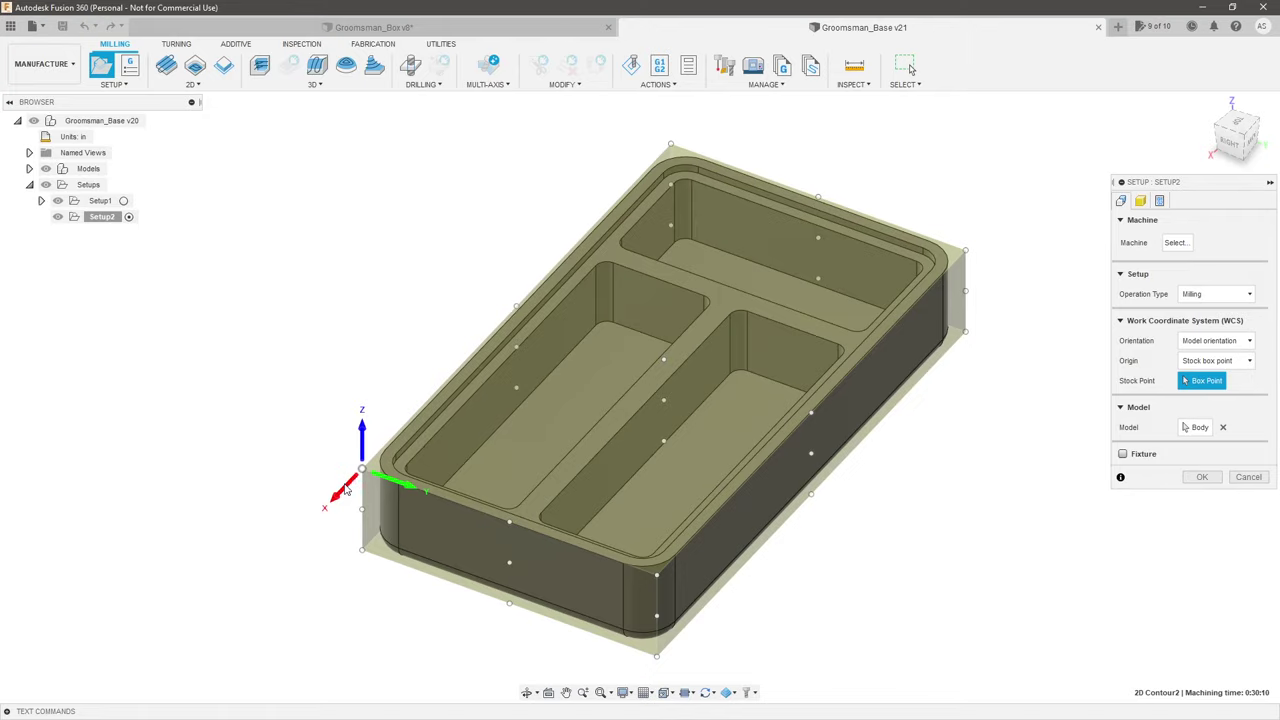
shift+middle_drag(314, 450, 309, 446)
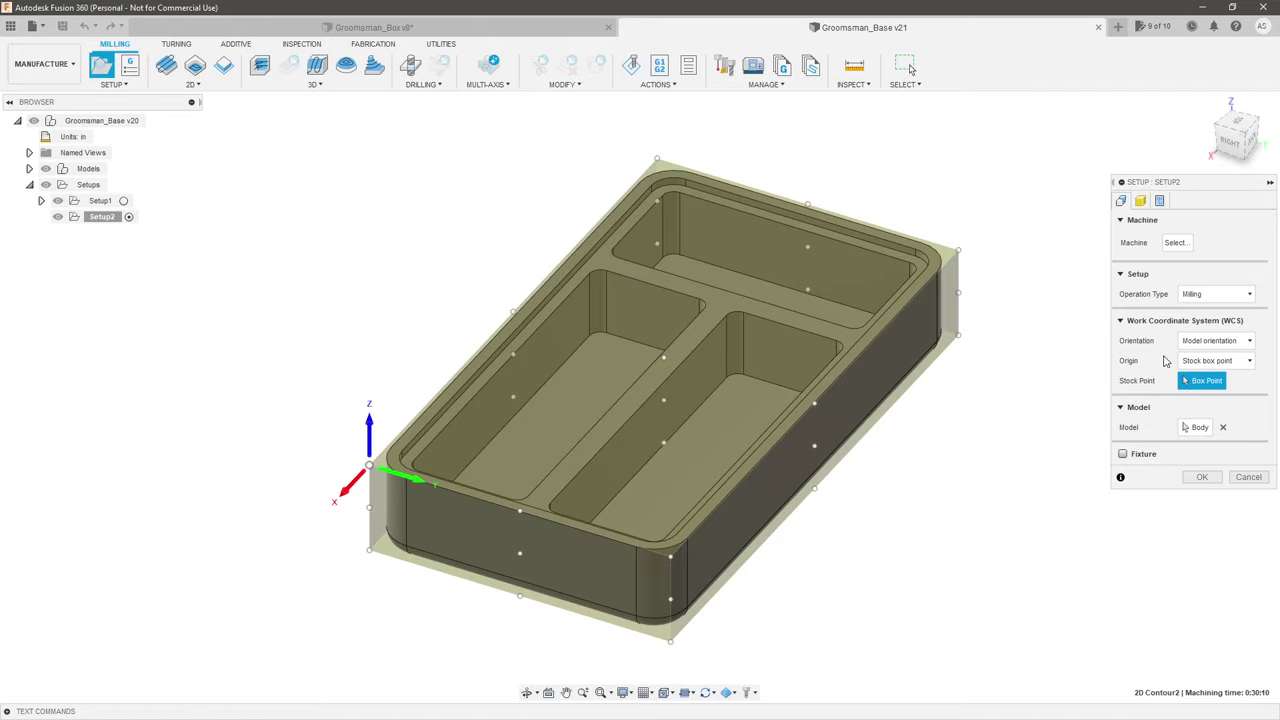
Step: Orient the WCS by selected X & Y axes, with X along the short rim edge and the origin on the adjacent upper stock corner
click(1214, 342)
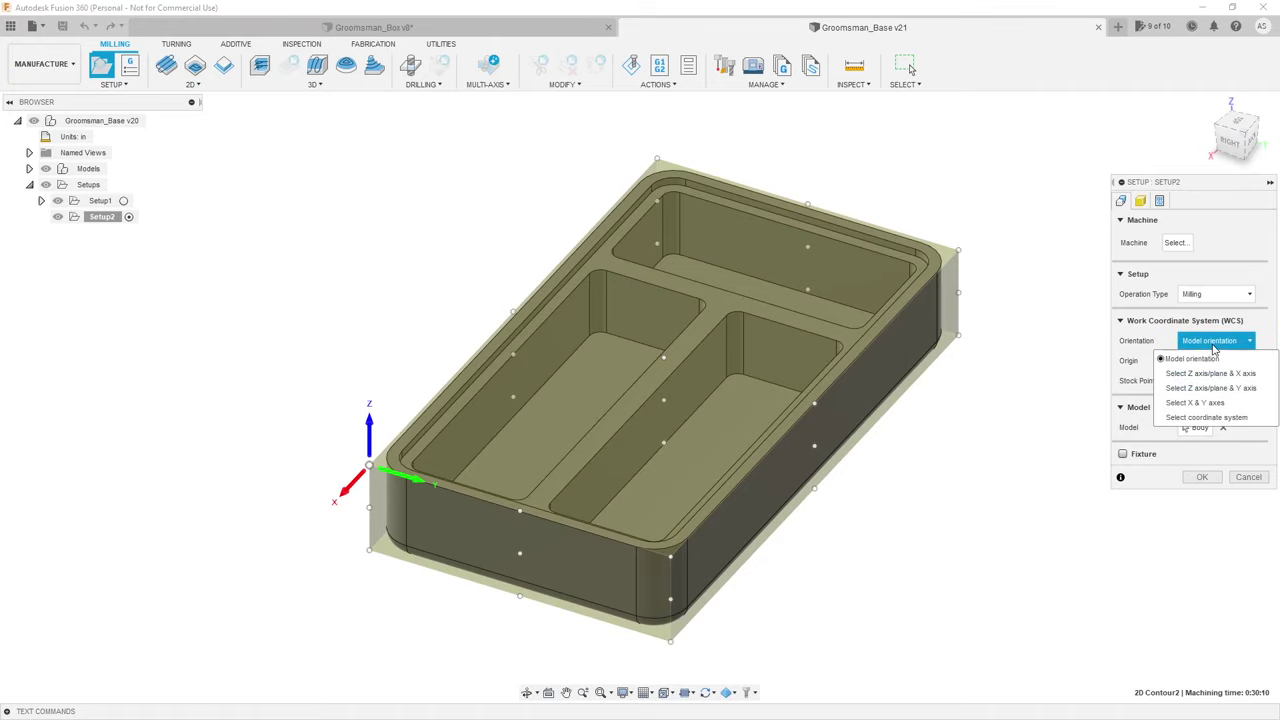
click(1230, 403)
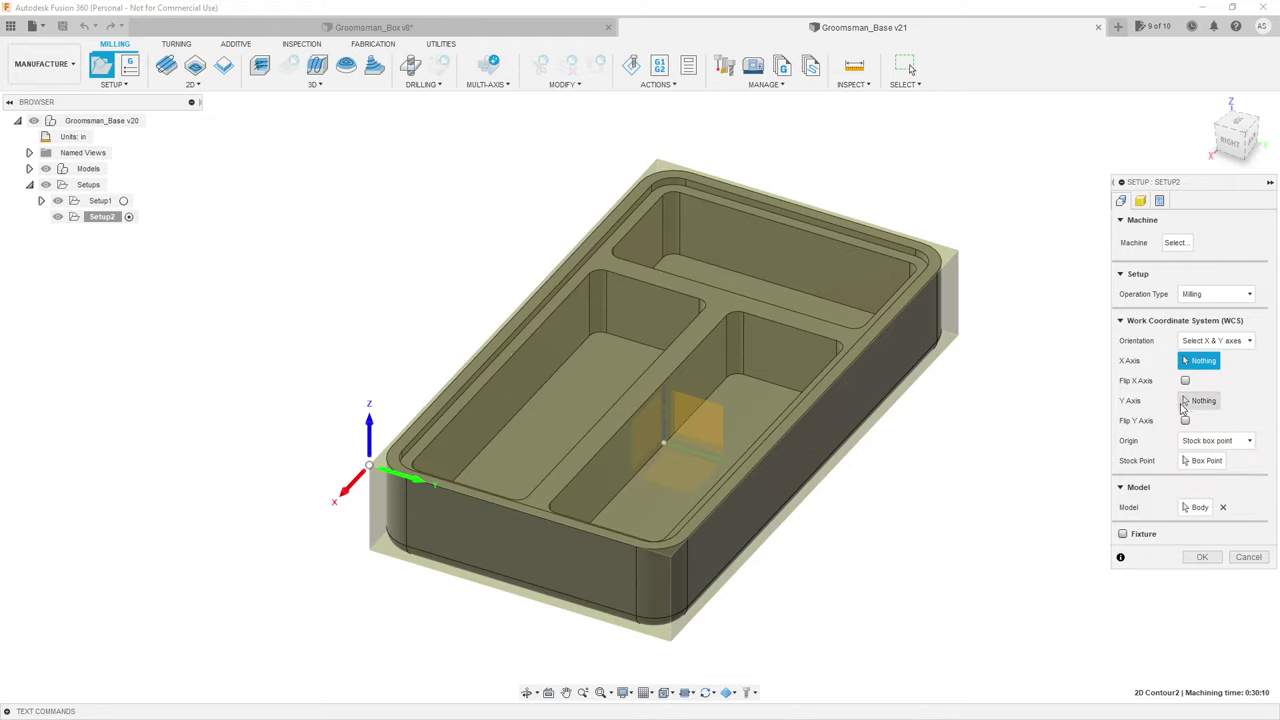
click(464, 500)
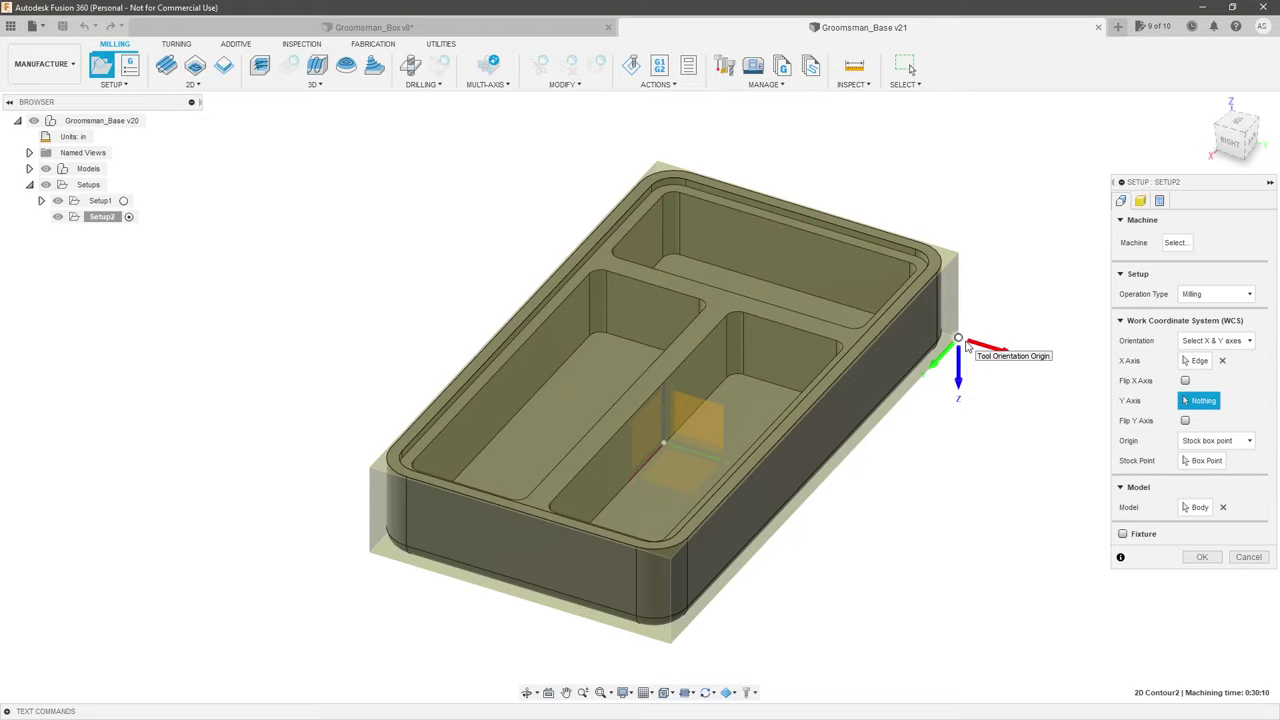
click(1203, 460)
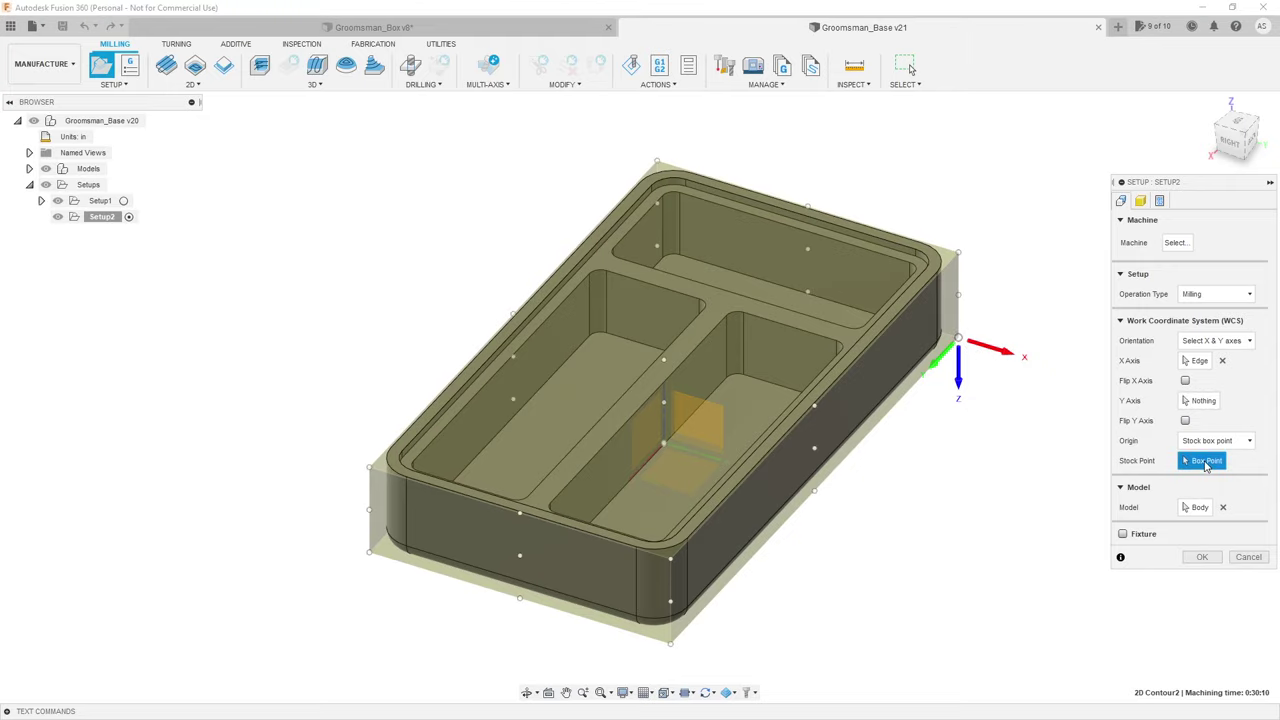
click(370, 468)
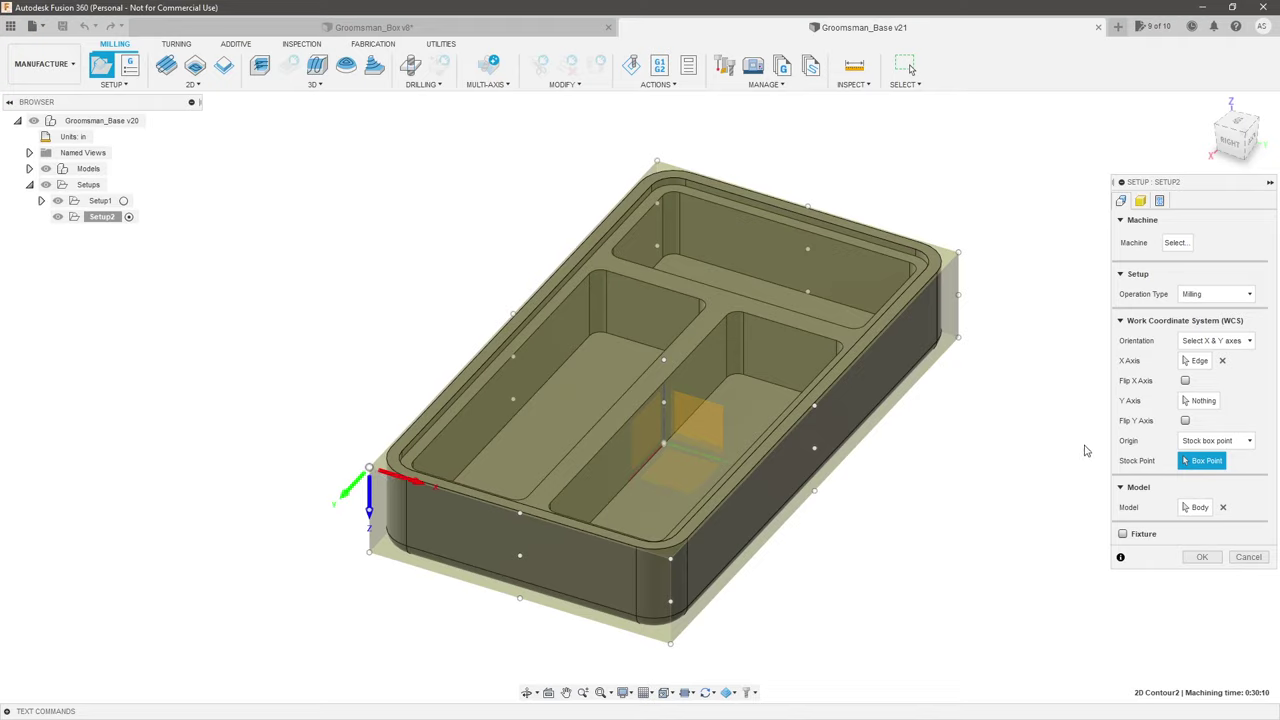
Step: Align the Y axis with the base's long edge and flip its direction
click(1201, 401)
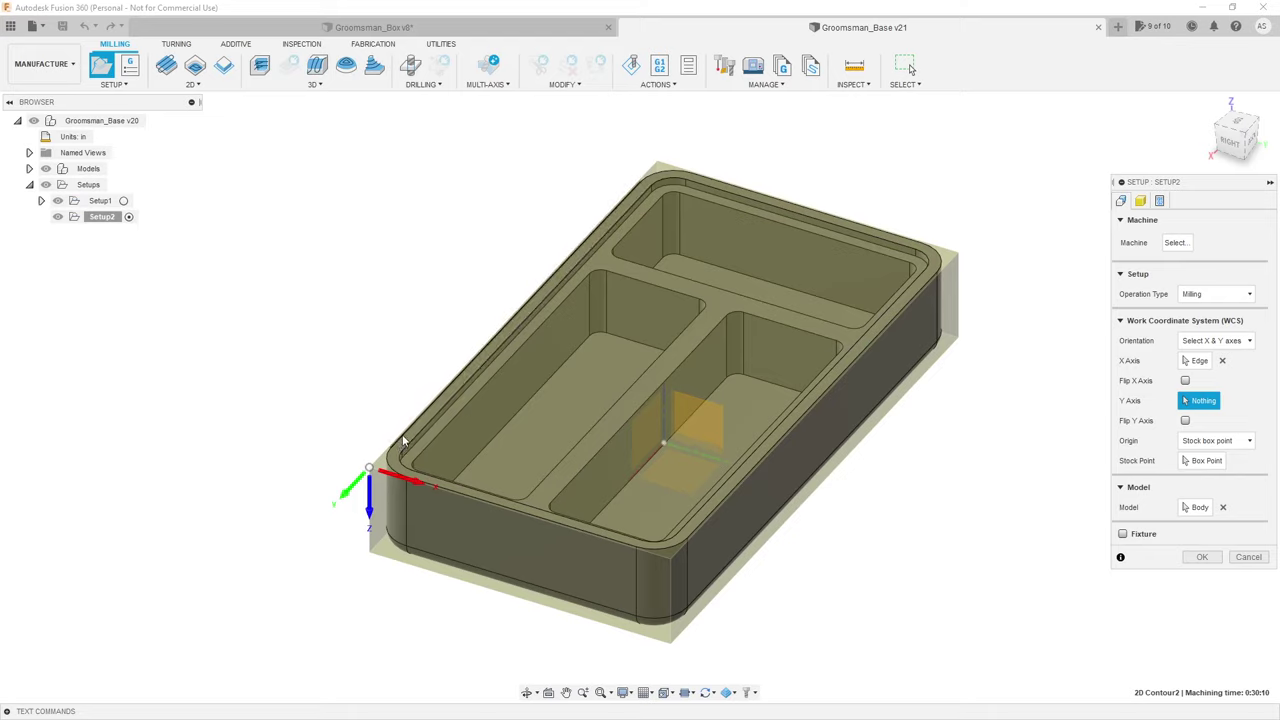
click(606, 540)
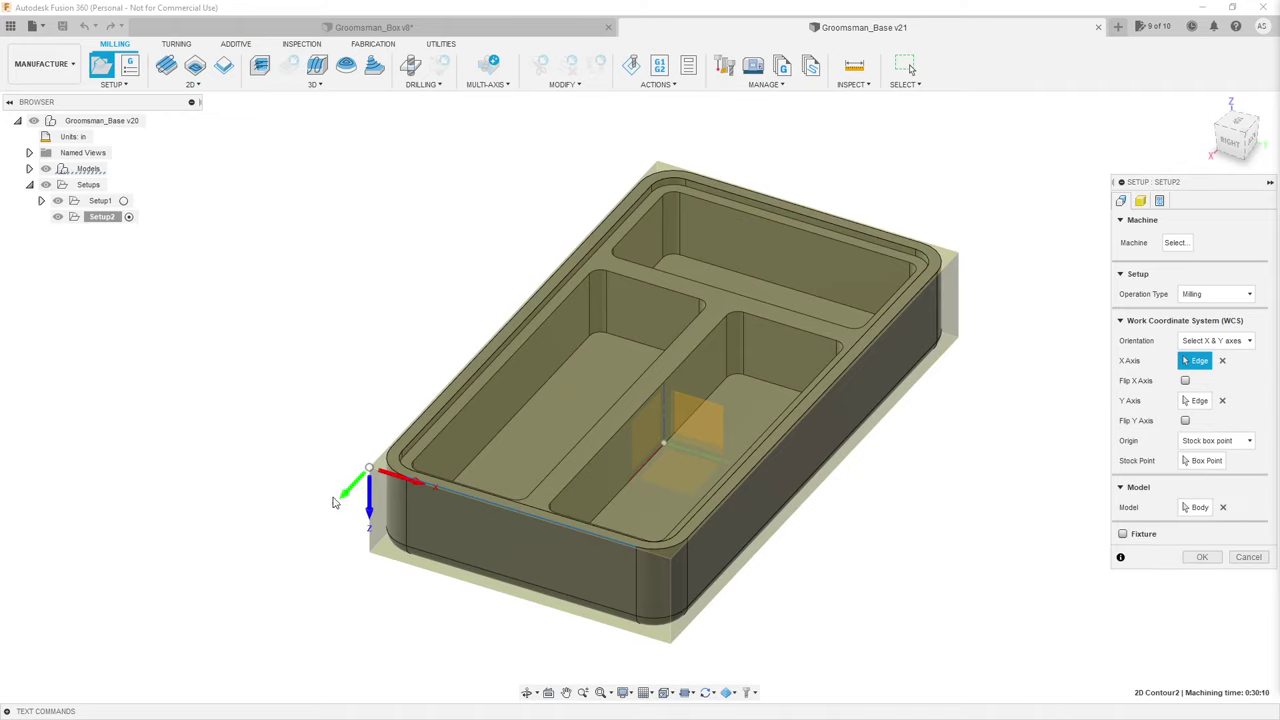
click(1185, 421)
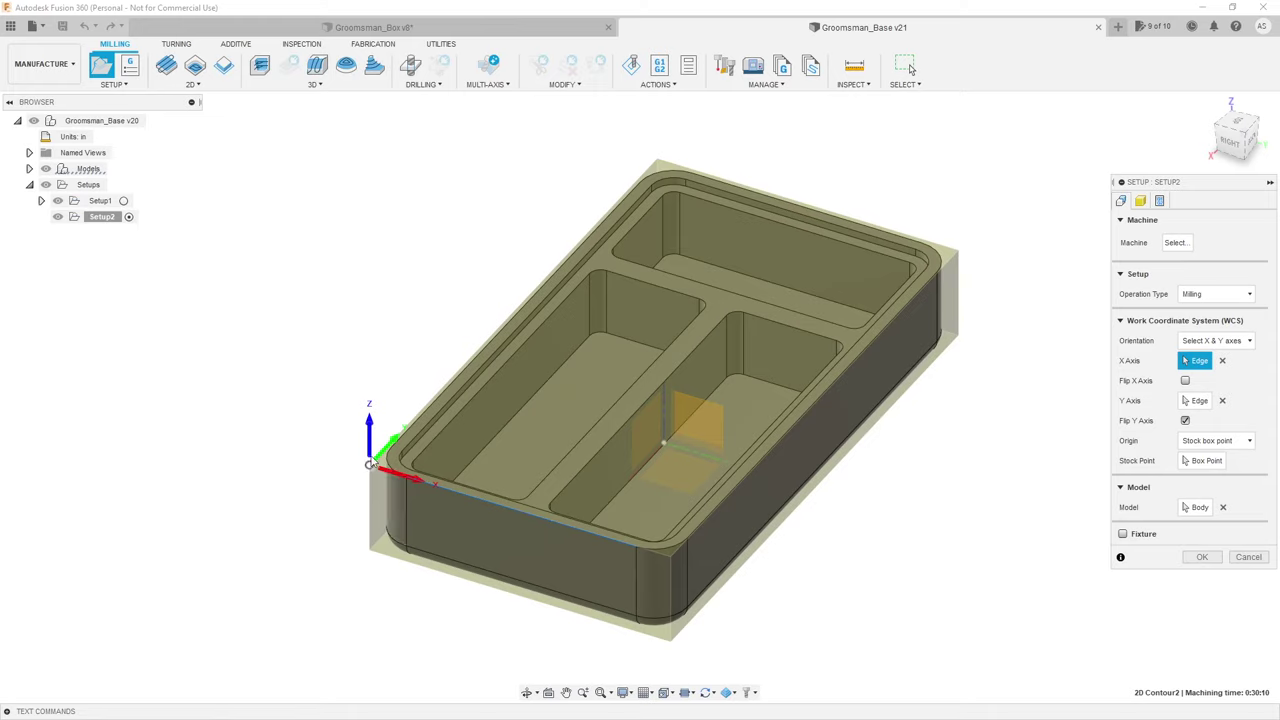
Step: Reselect the base body as the setup's model
shift+middle_drag(446, 389, 555, 386)
scroll(640, 375, down, 2)
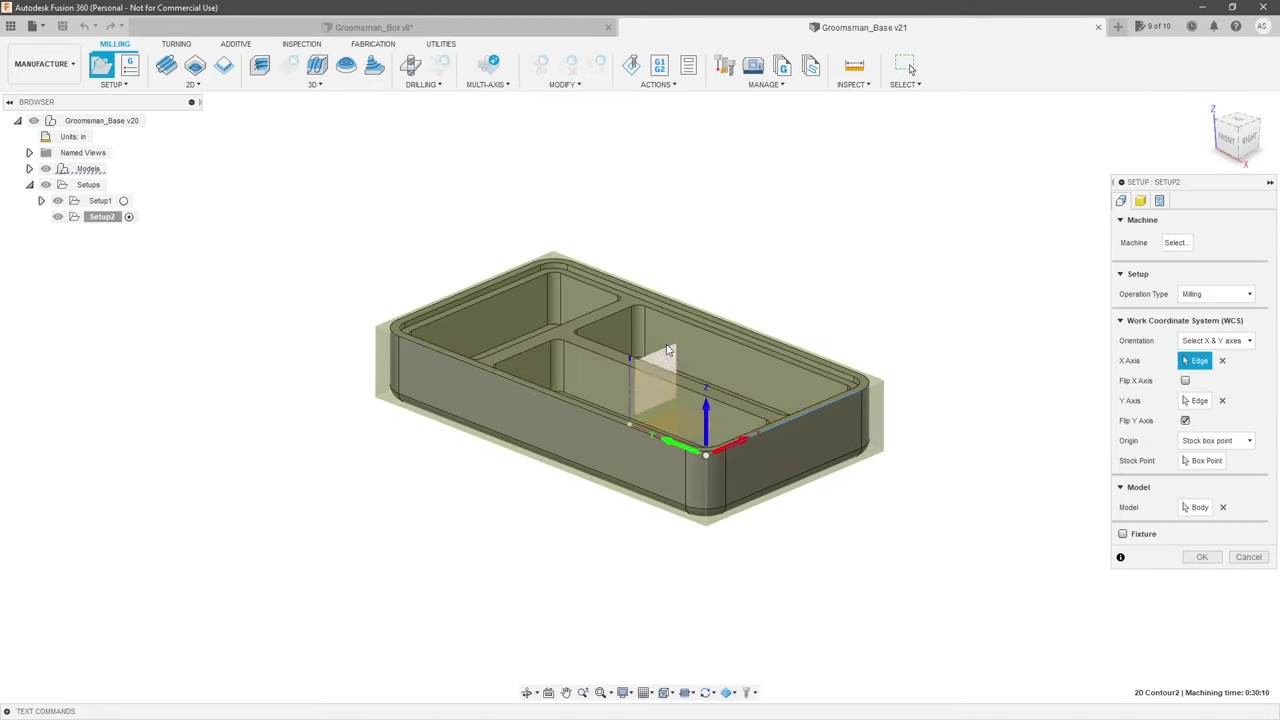
scroll(799, 380, up, 1)
shift+middle_drag(799, 379, 788, 393)
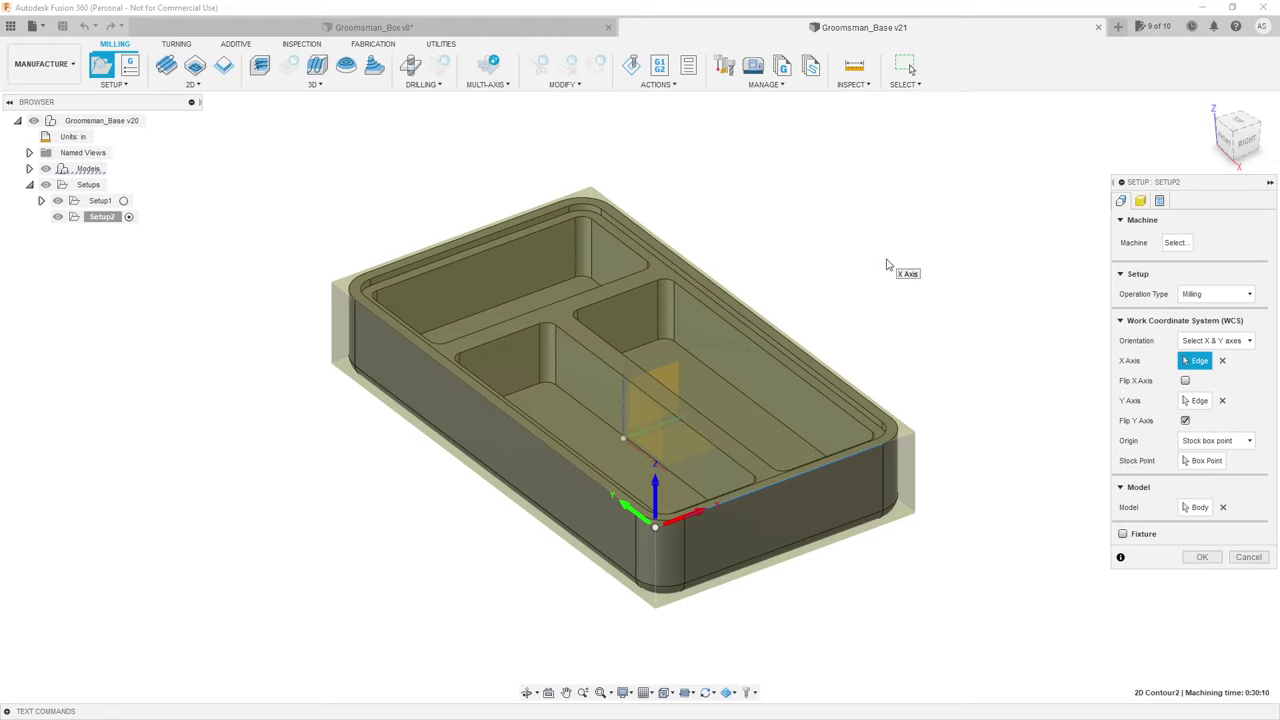
click(1195, 508)
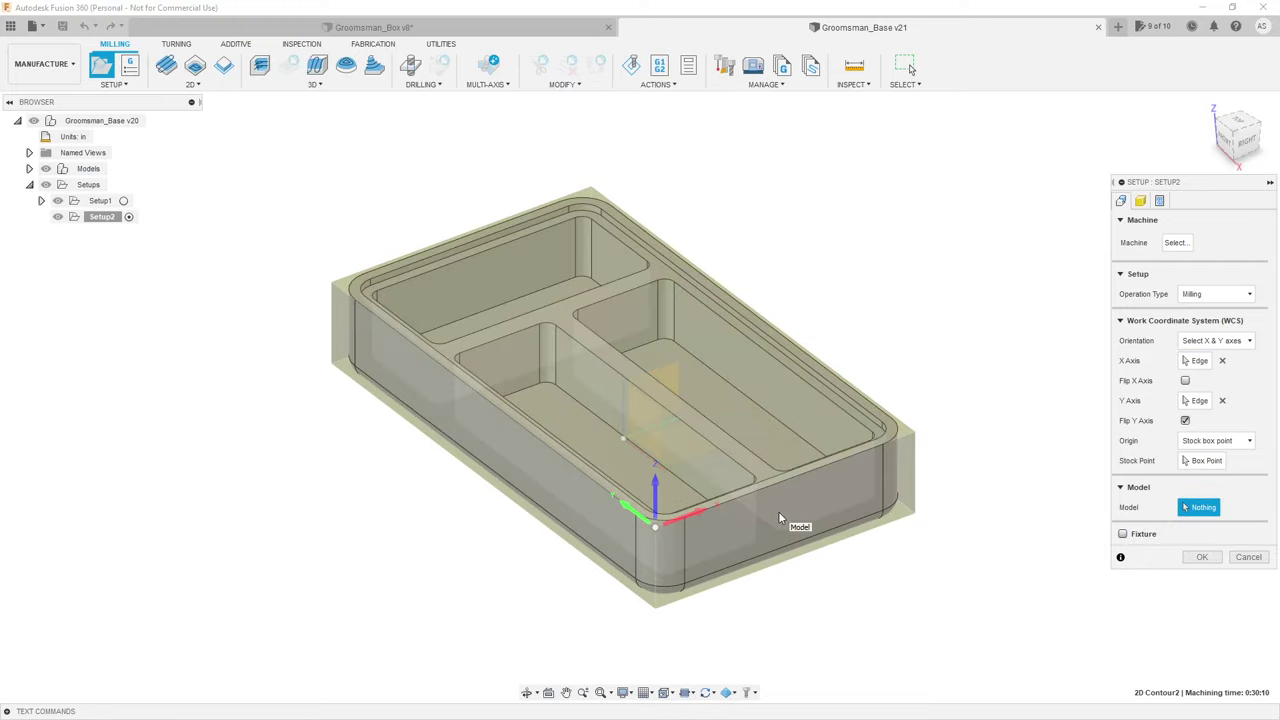
click(770, 521)
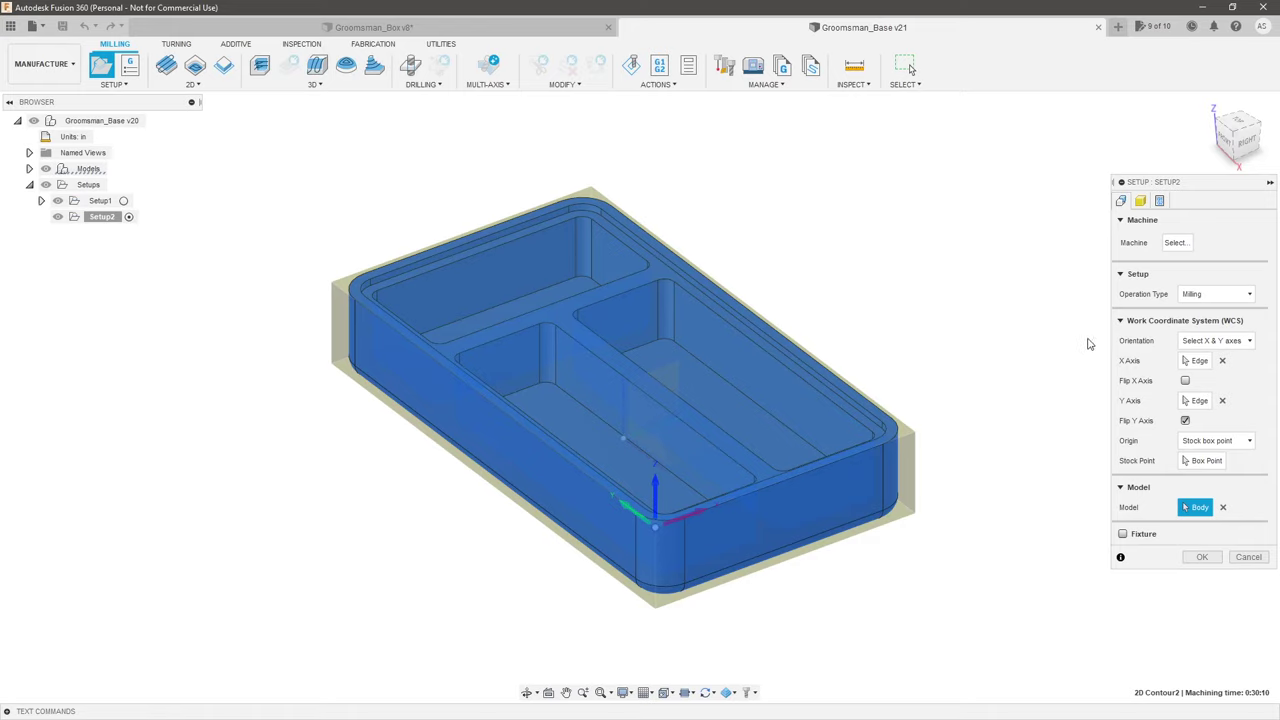
Step: Open the setup's stock settings and examine the stock block around the base from the front and at an angle
click(1140, 201)
shift+middle_drag(941, 315, 996, 264)
shift+middle_drag(960, 334, 922, 374)
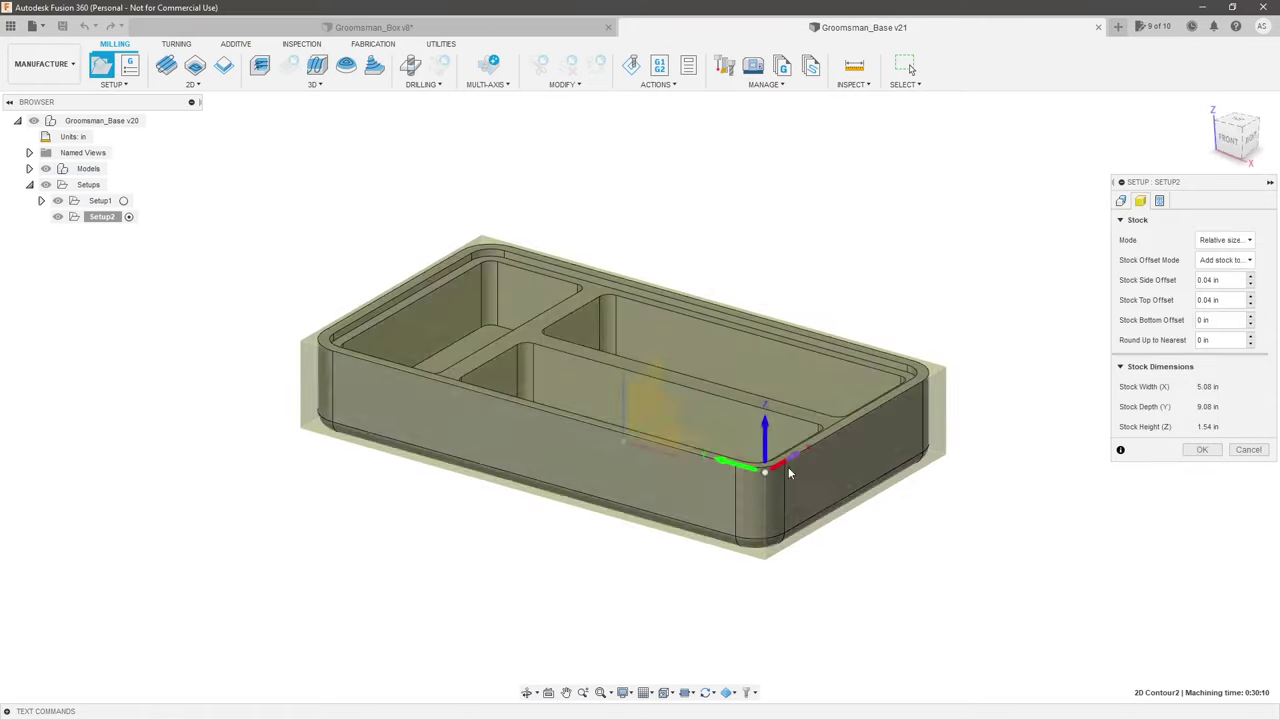
shift+middle_drag(882, 320, 926, 284)
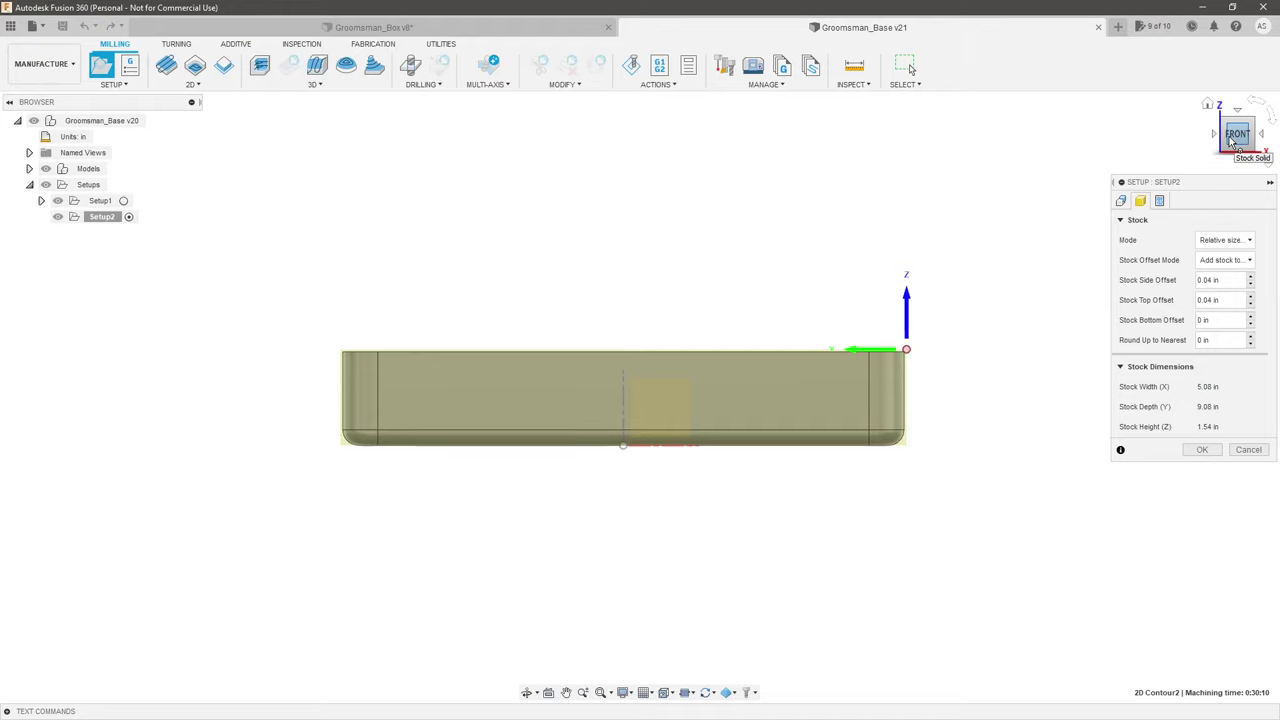
click(1231, 139)
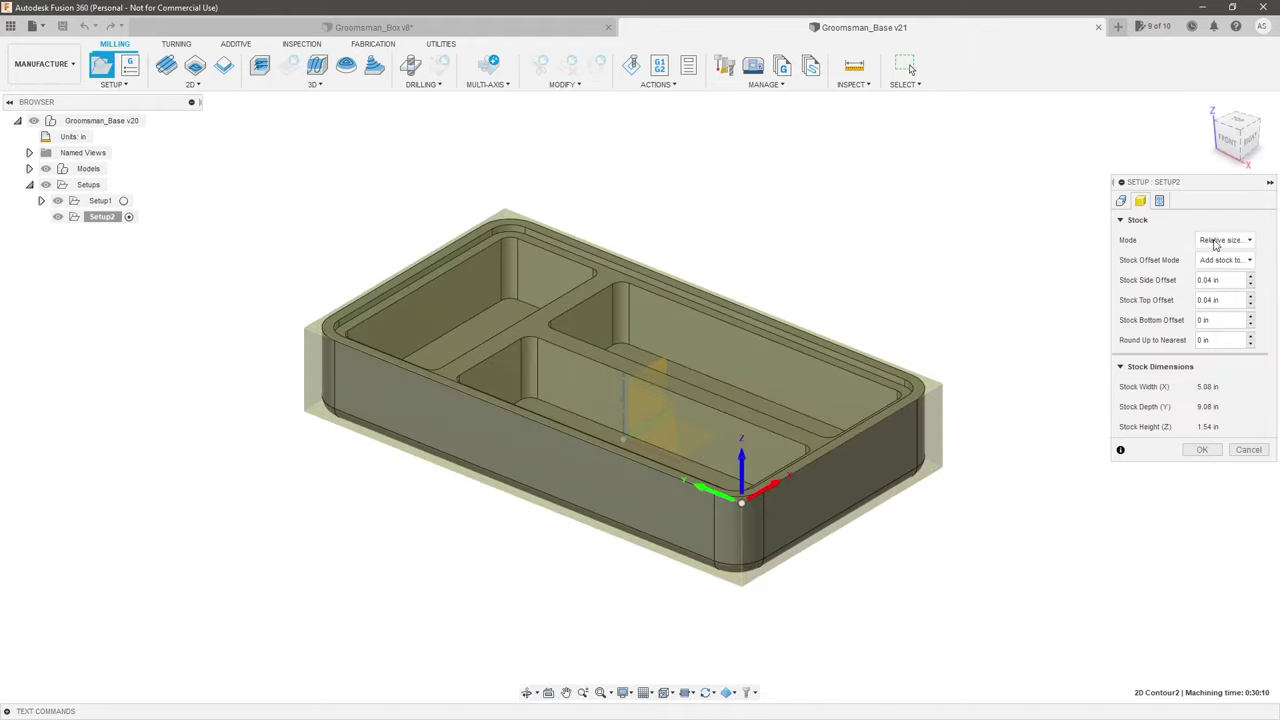
Step: Try the Fixed size box stock mode, and return the stock to a Relative size box
click(1226, 240)
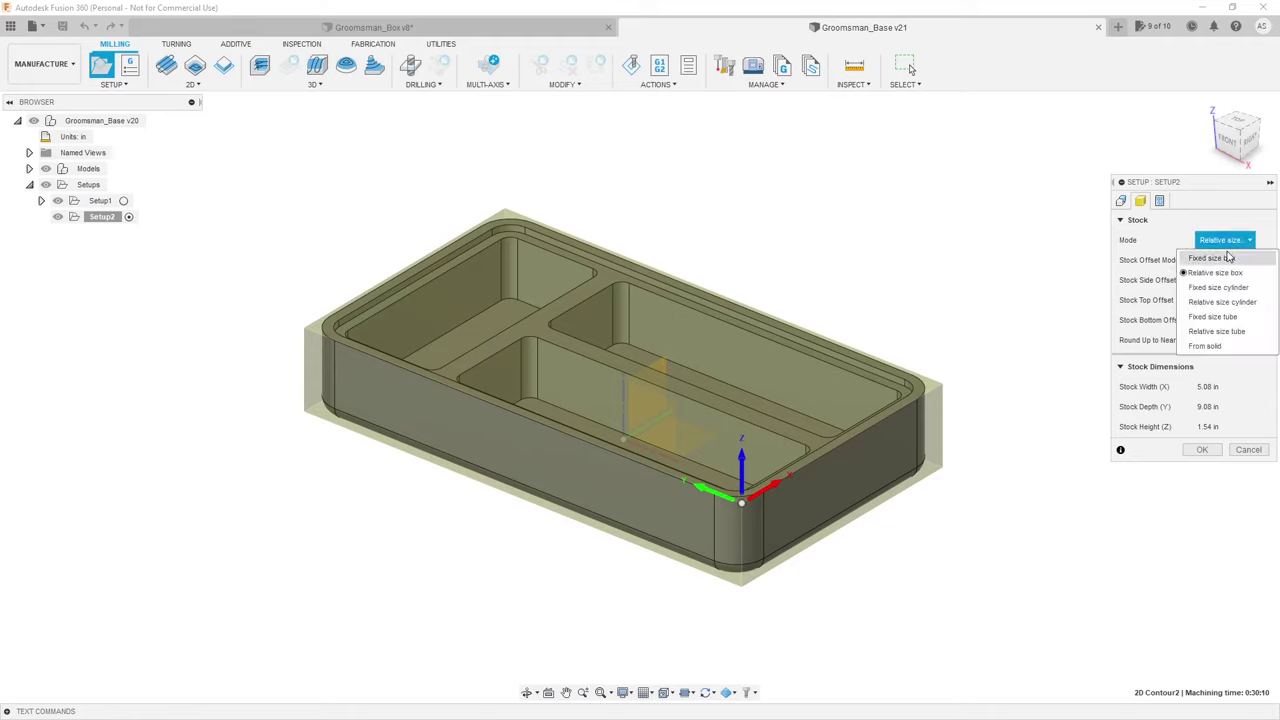
click(1212, 258)
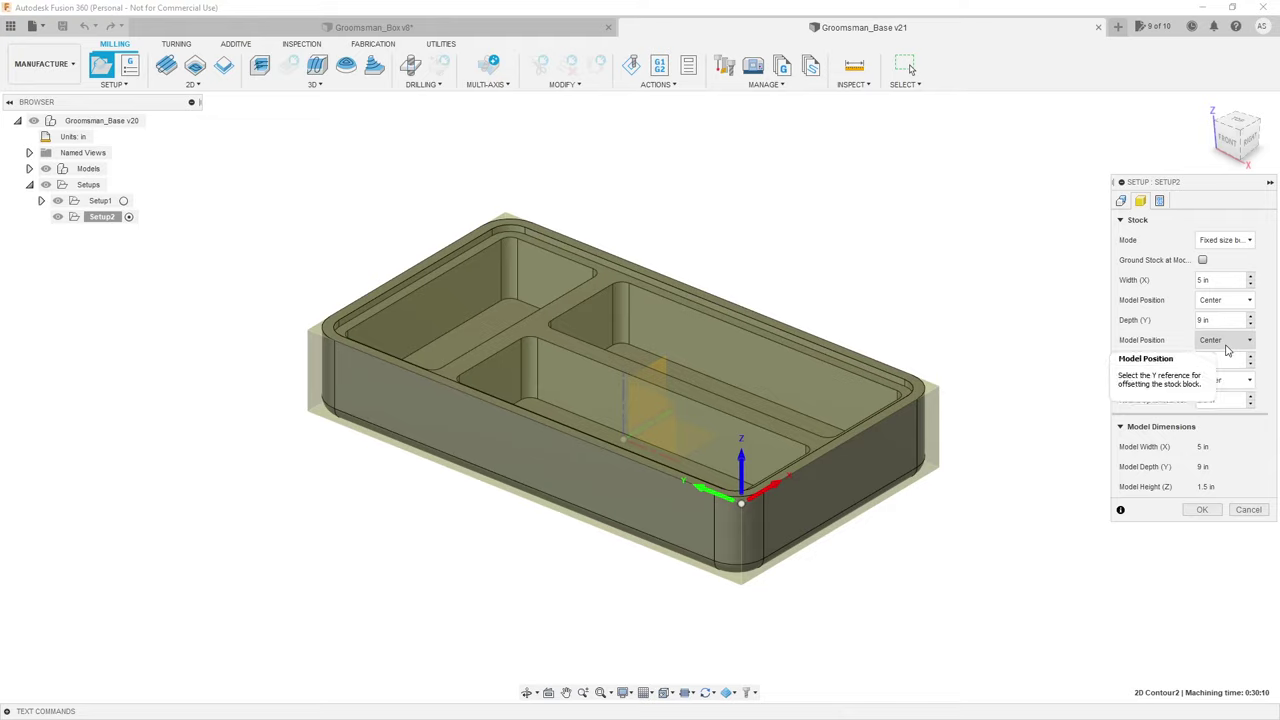
click(1230, 240)
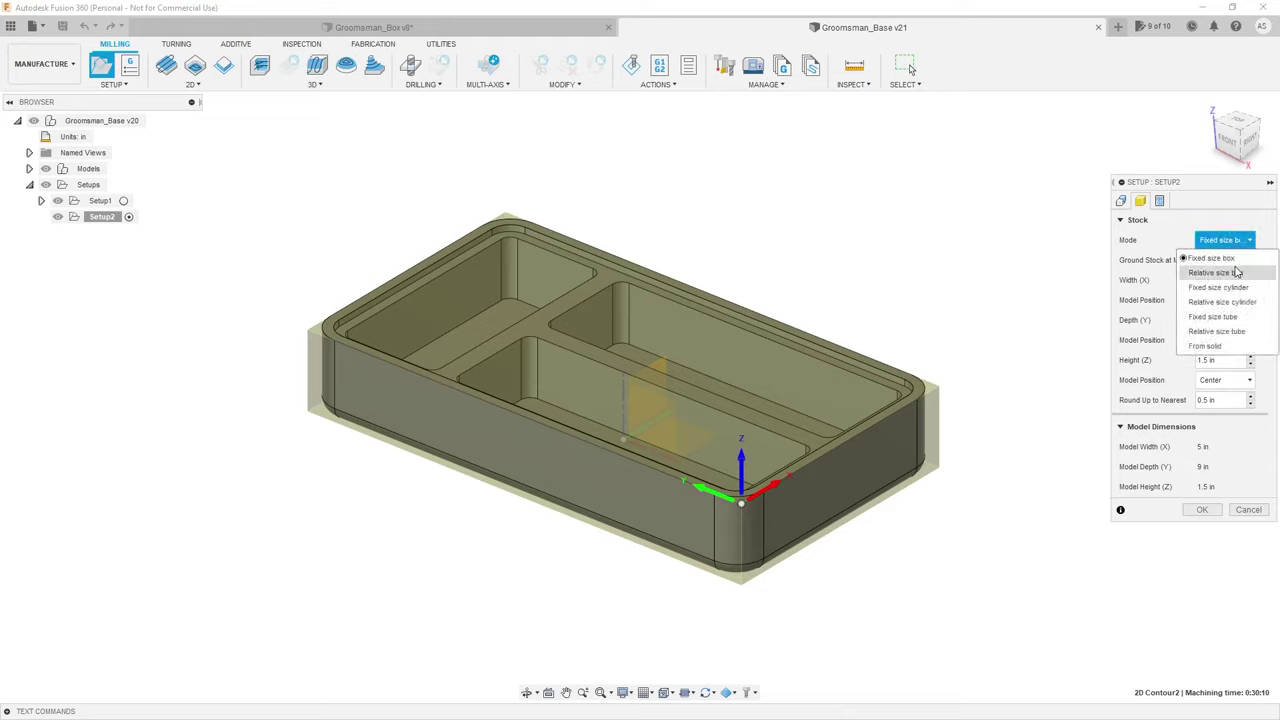
click(1236, 272)
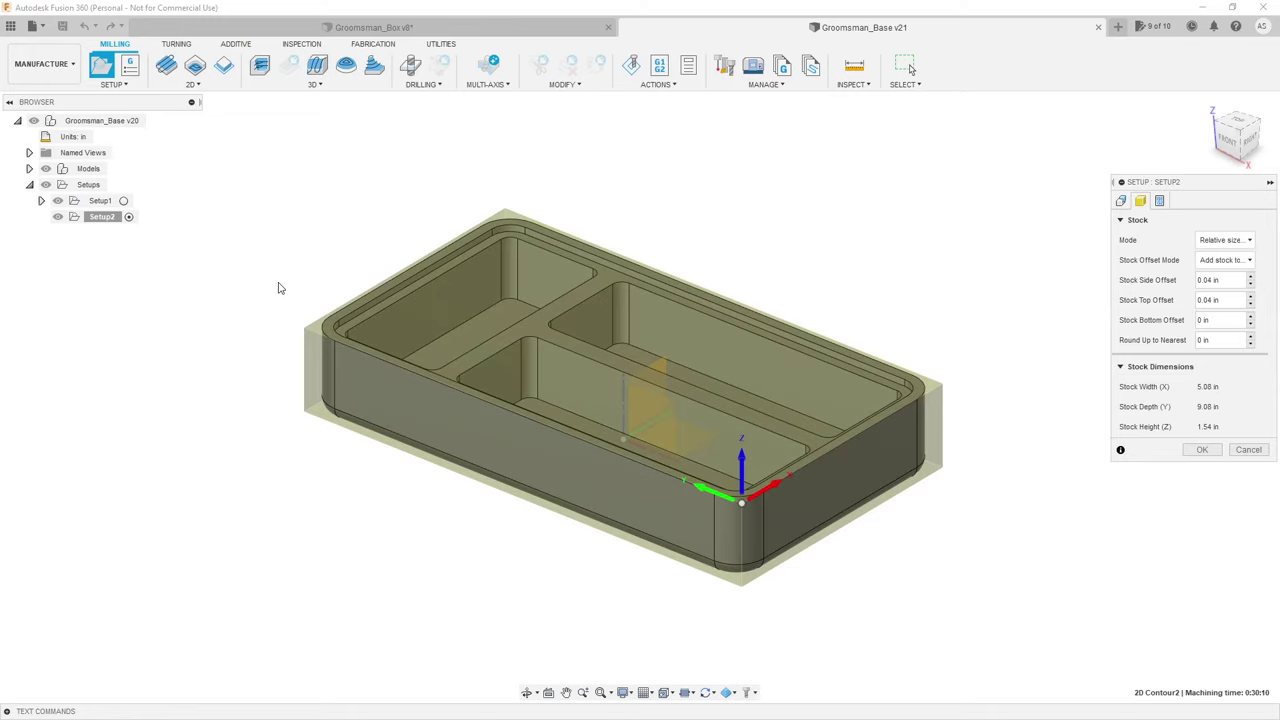
shift+middle_drag(277, 343, 320, 372)
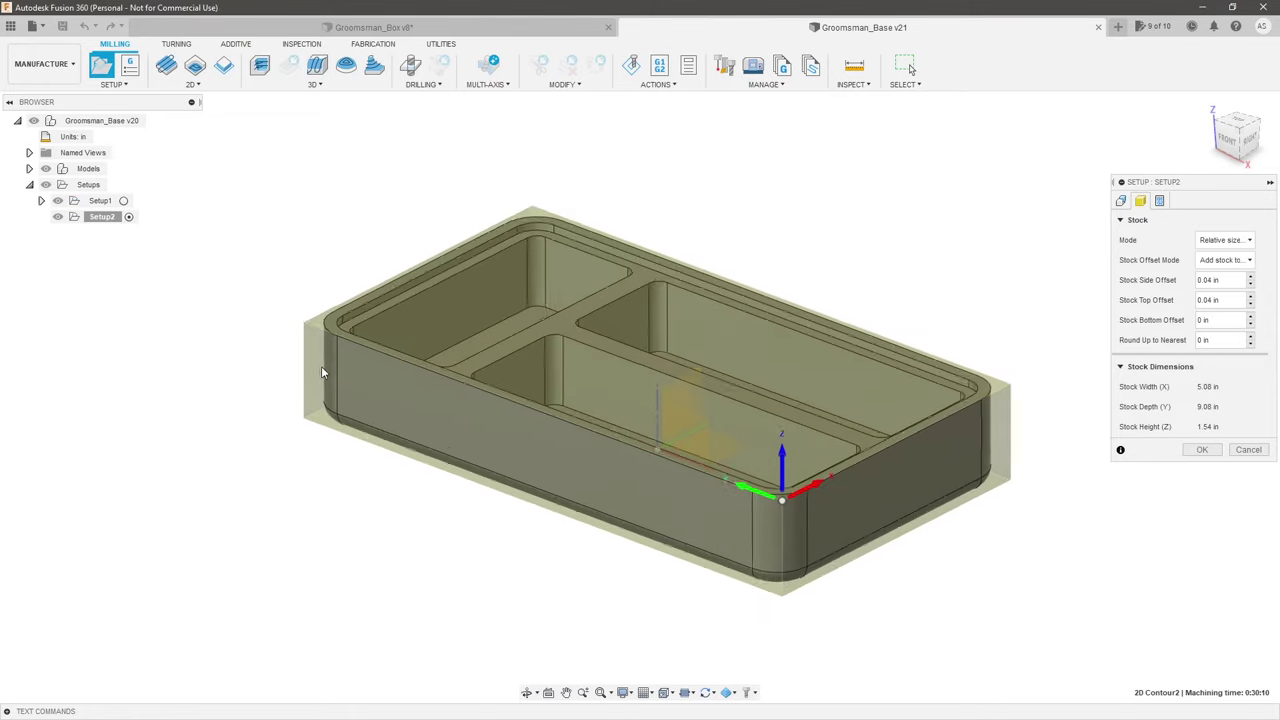
scroll(321, 371, up, 1)
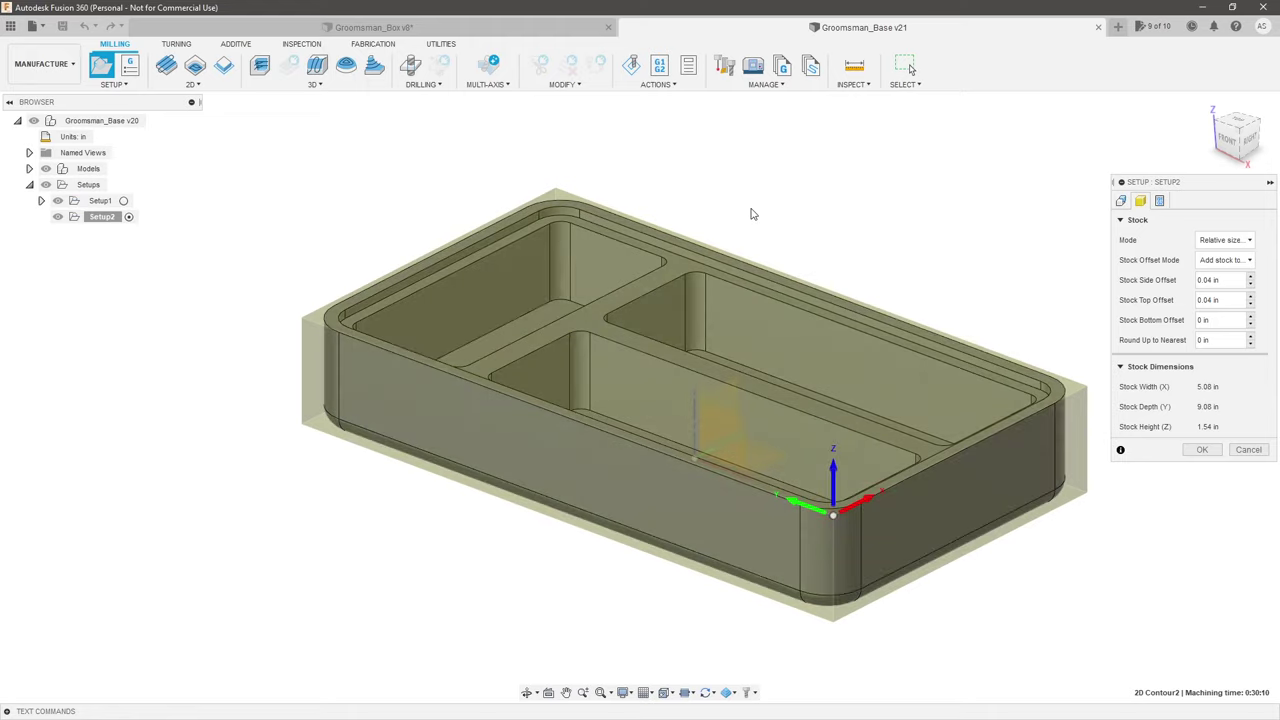
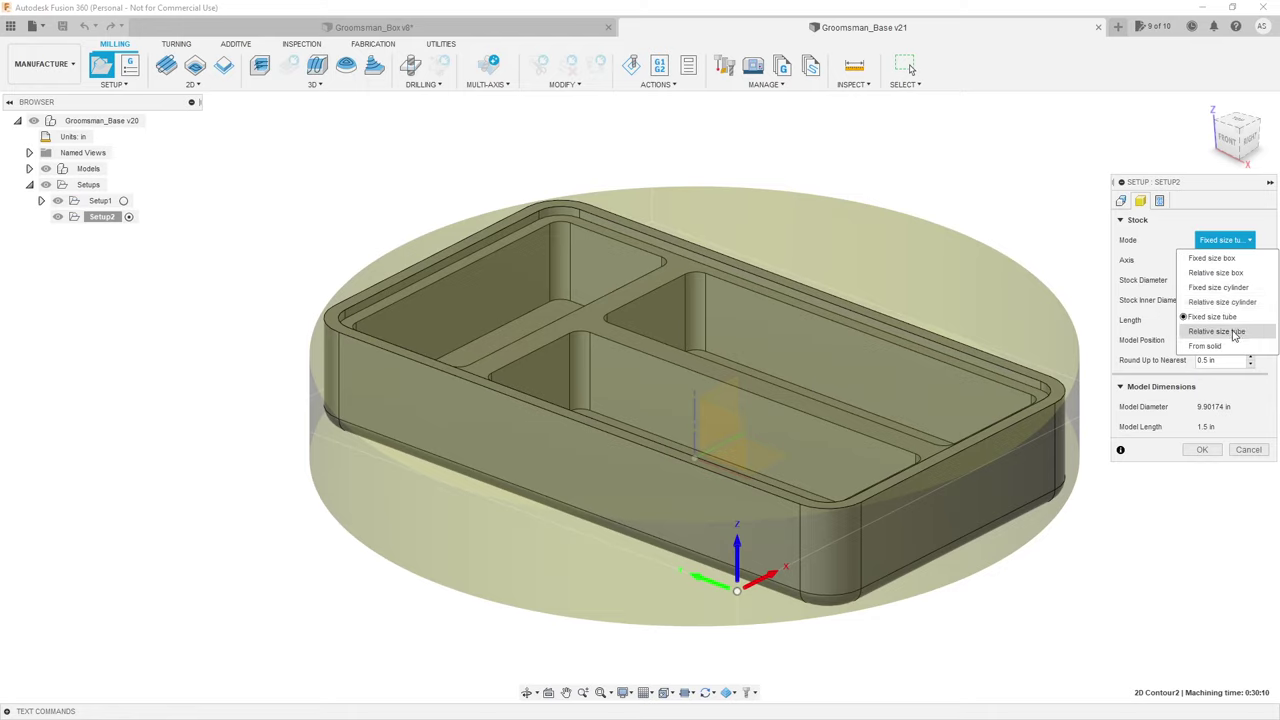
Step: Try the From solid stock mode, and return the stock to a Relative size box
click(1236, 345)
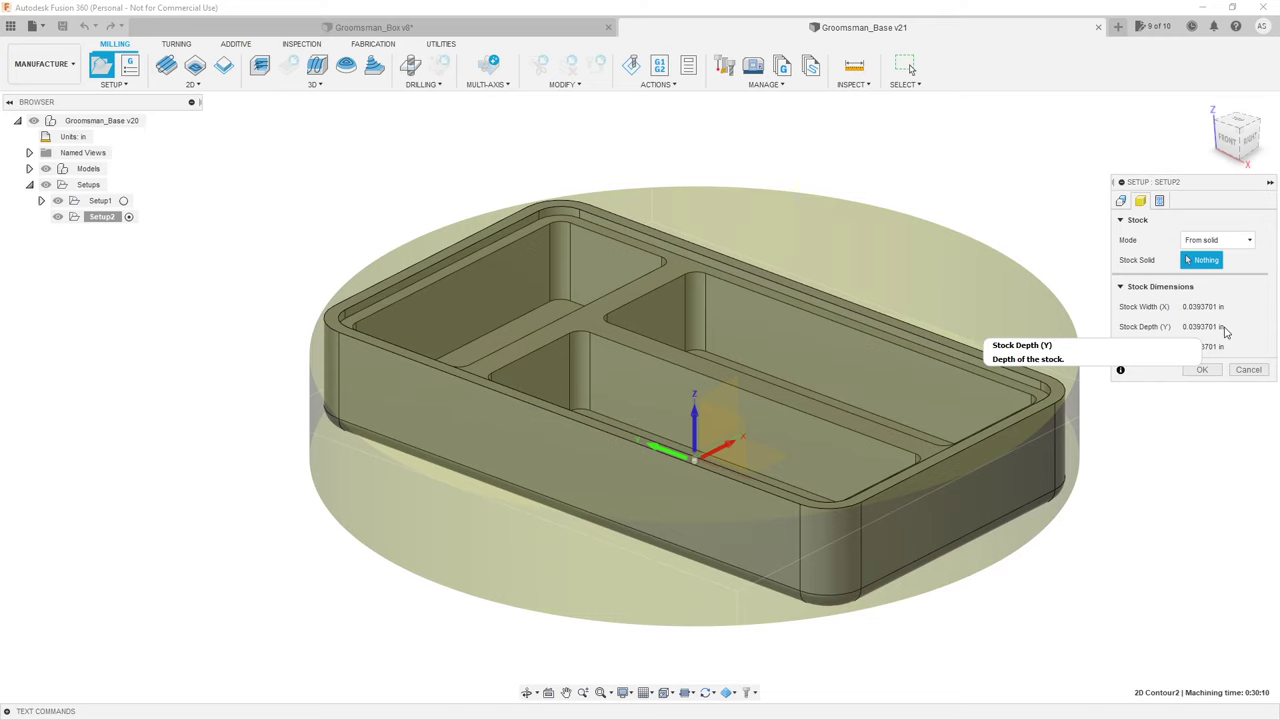
mouse_move(645, 375)
shift+middle_down()
mouse_move(634, 363)
mouse_move(642, 372)
shift+middle_up()
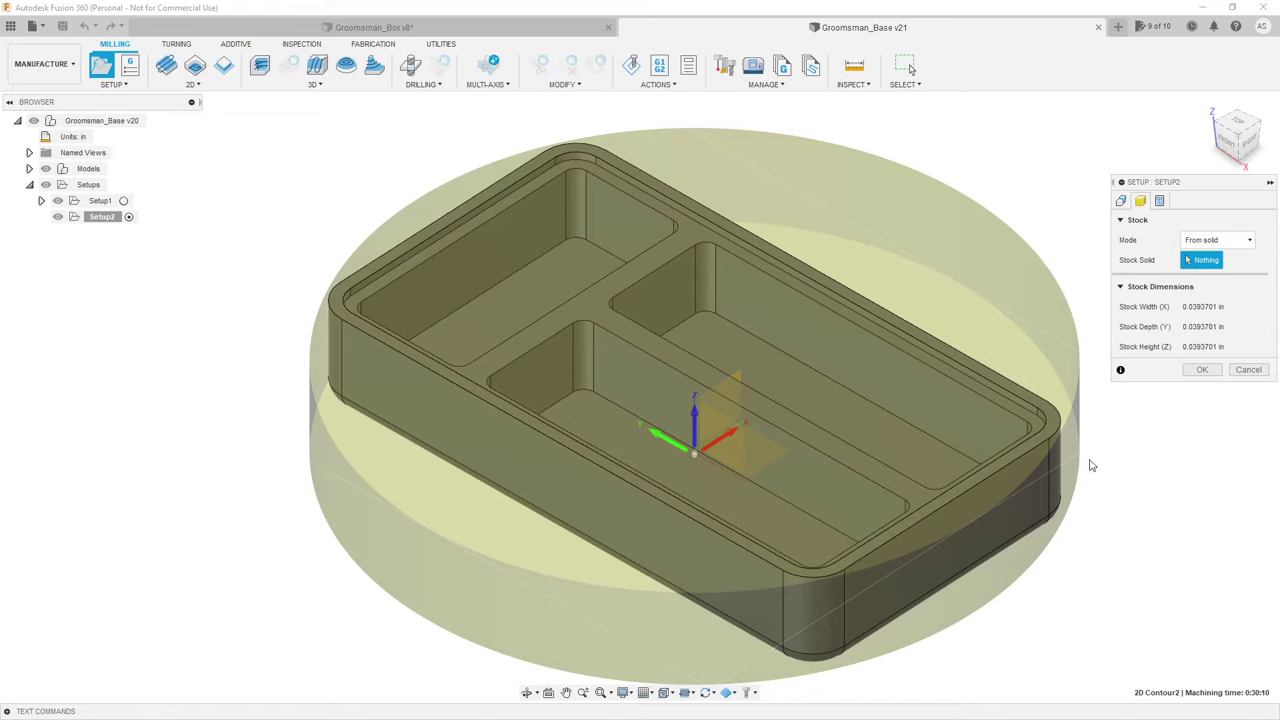
click(1216, 241)
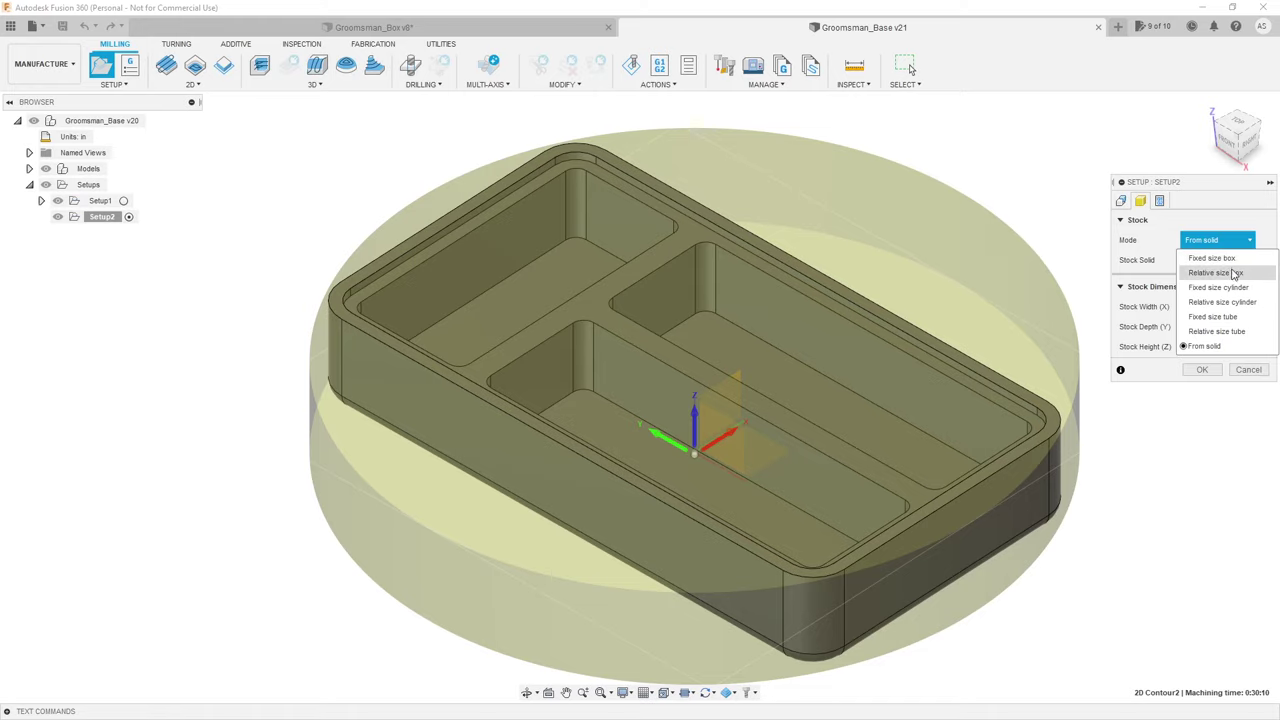
click(1236, 273)
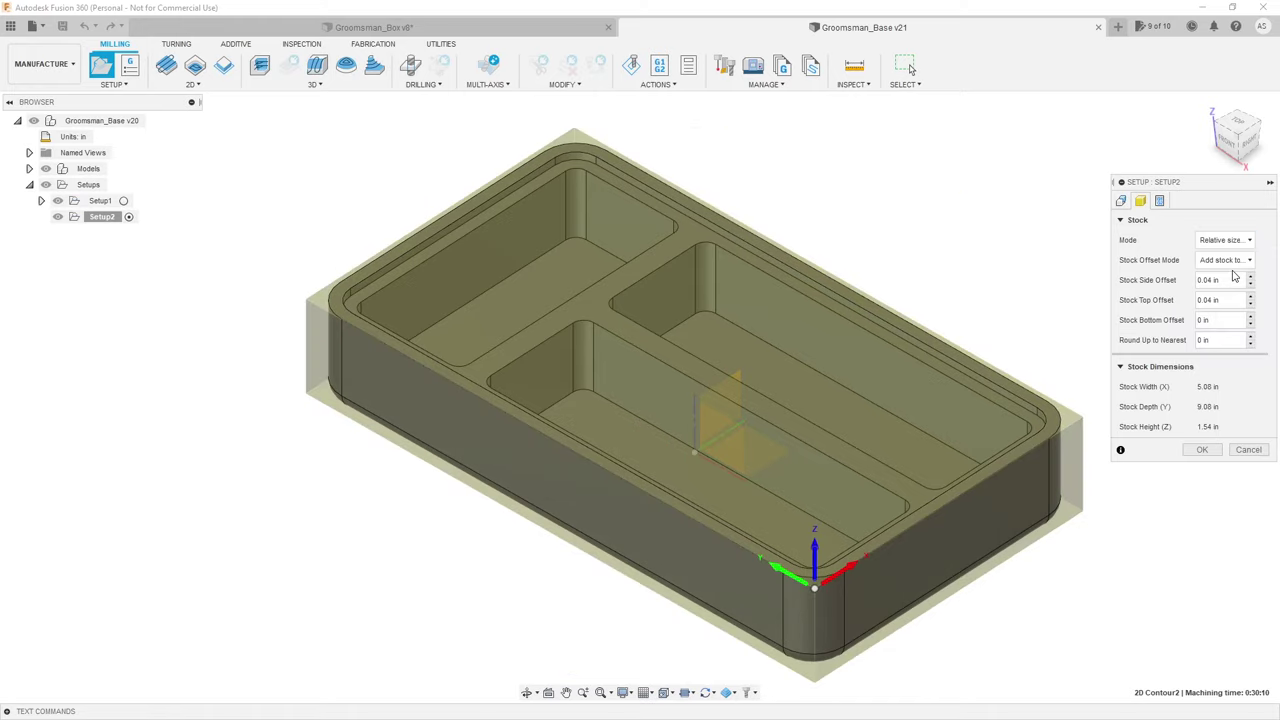
Step: Set the Stock Side Offset to 0.5 in
shift+middle_drag(968, 291, 921, 296)
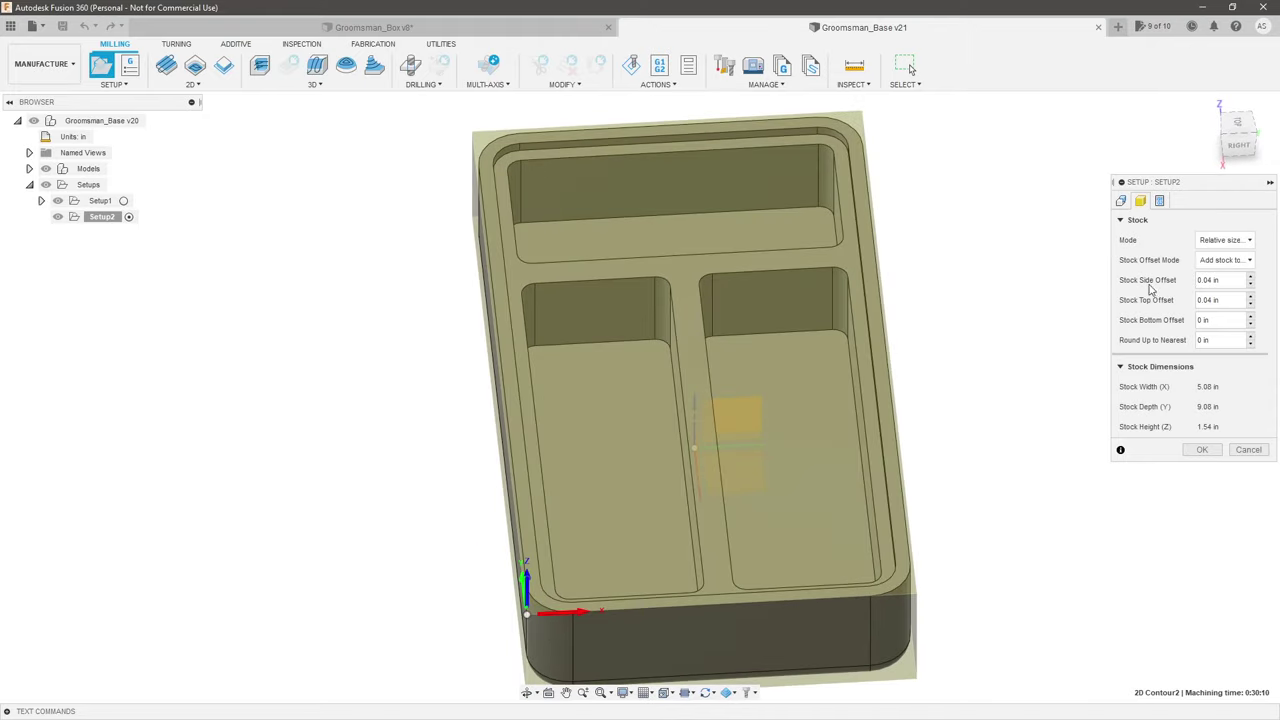
click(1221, 279)
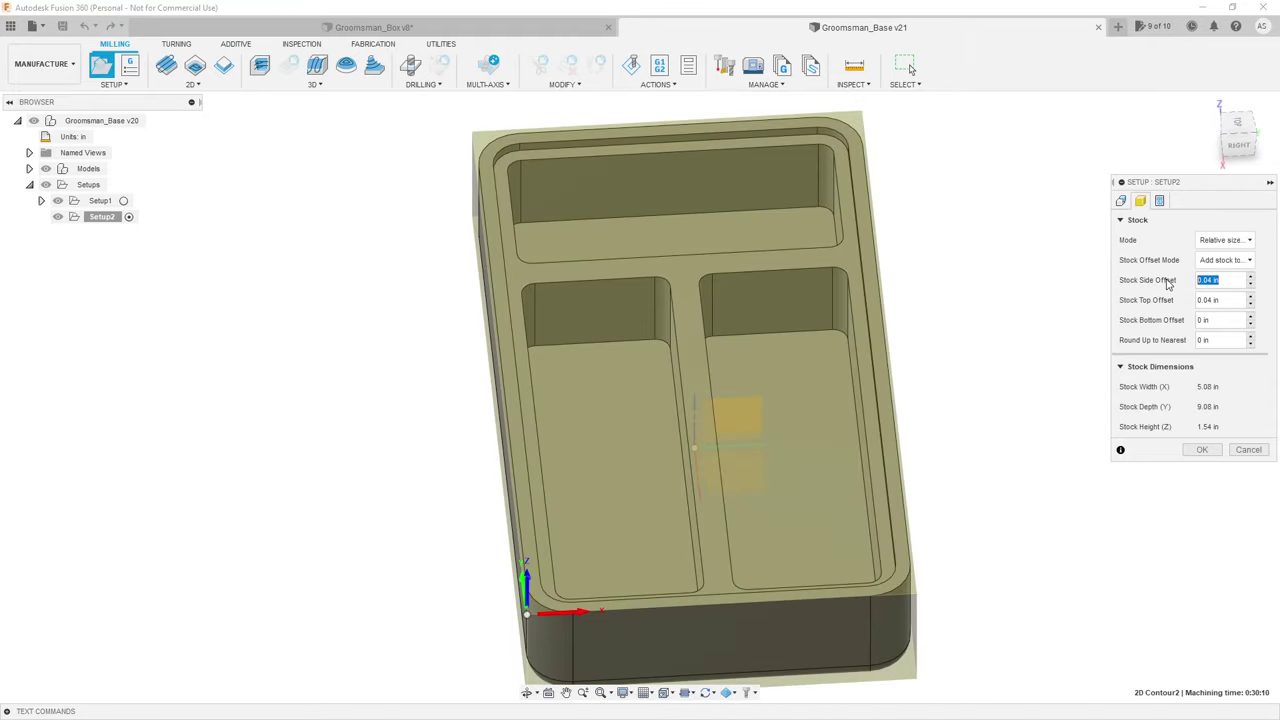
text(.5)
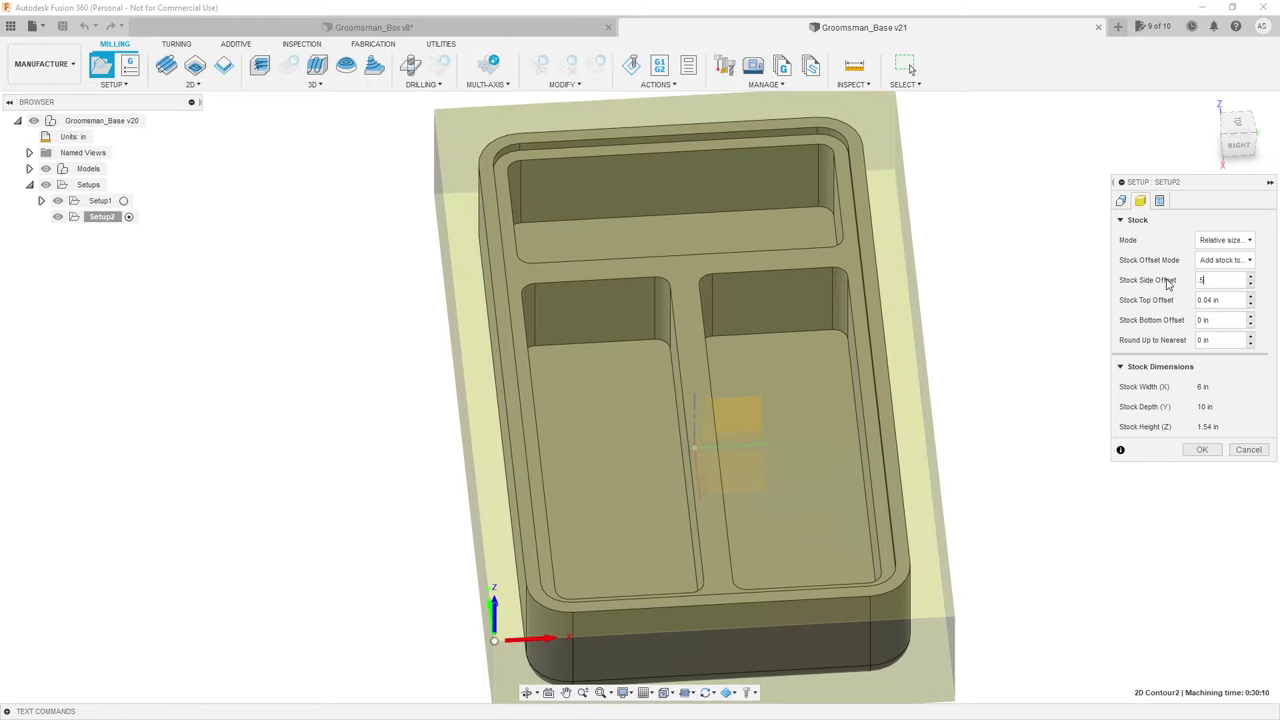
key(Tab)
Step: Compare the stock with the base's top and bottom edges from the front, and set the Stock Top Offset to 0.25 in
shift+middle_drag(962, 268, 1160, 230)
click(1229, 319)
click(1221, 299)
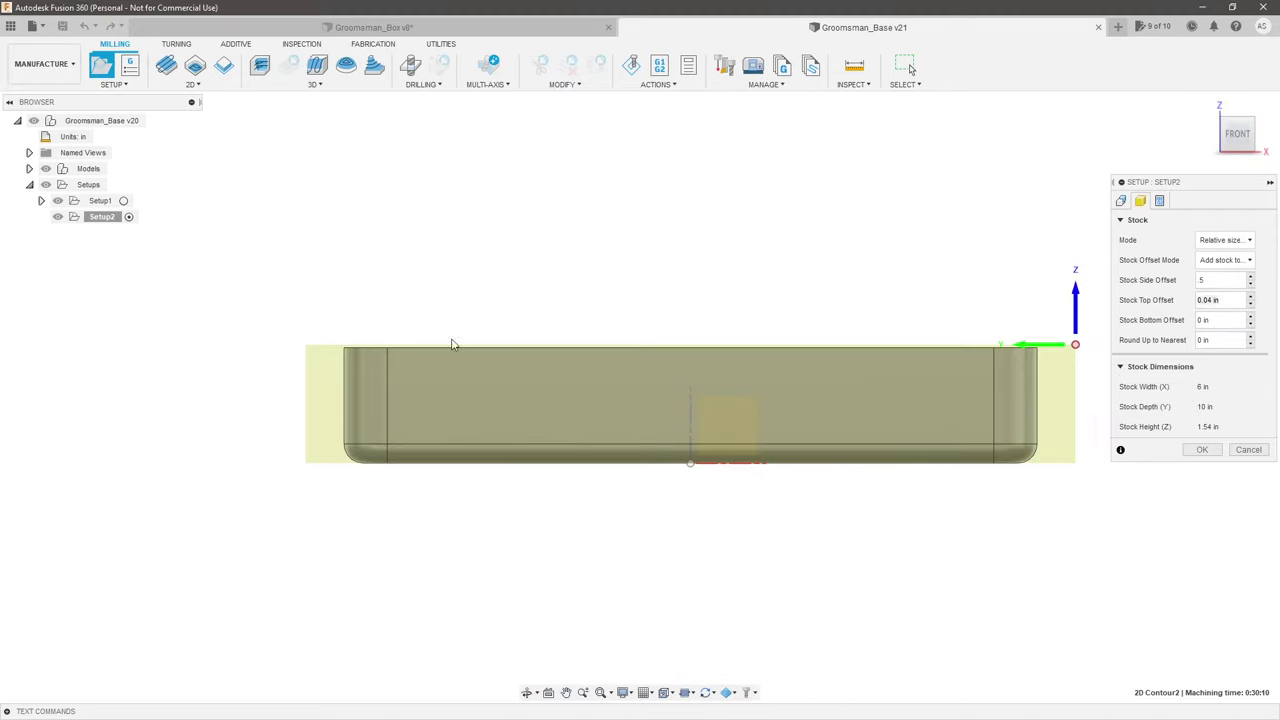
scroll(366, 457, up, 5)
scroll(390, 478, up, 5)
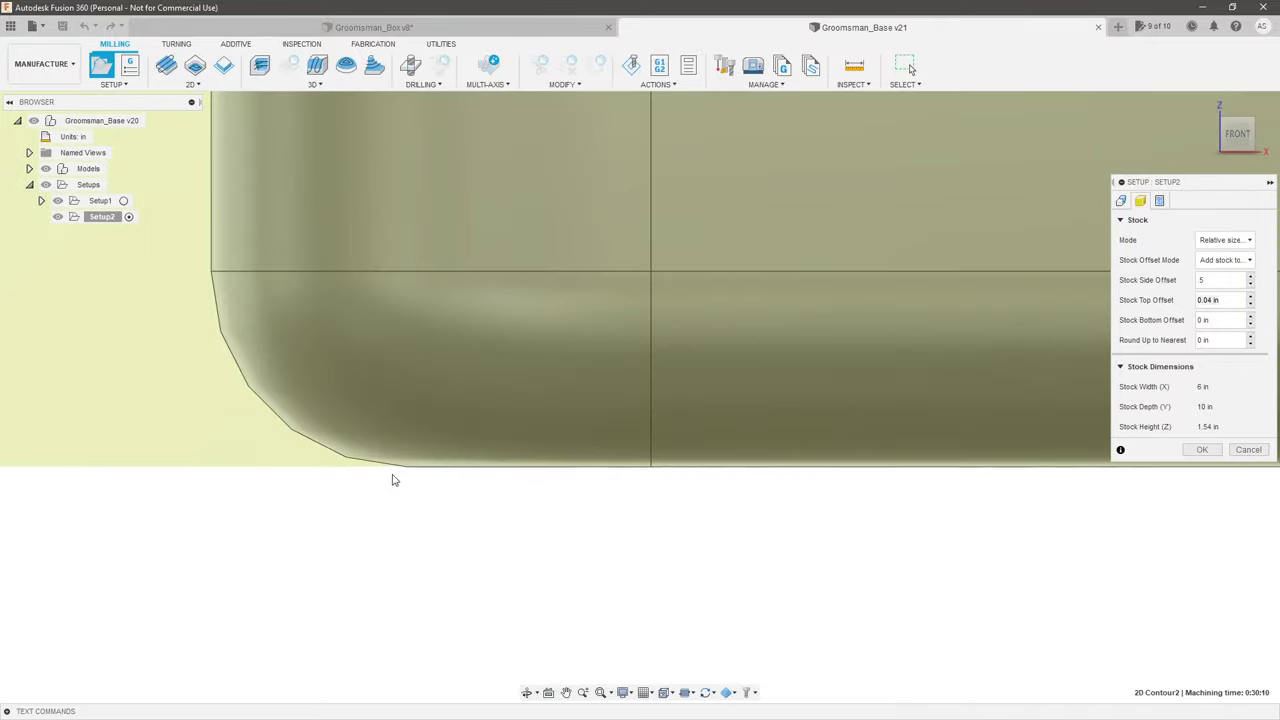
scroll(420, 477, down, 2)
scroll(366, 495, down, 3)
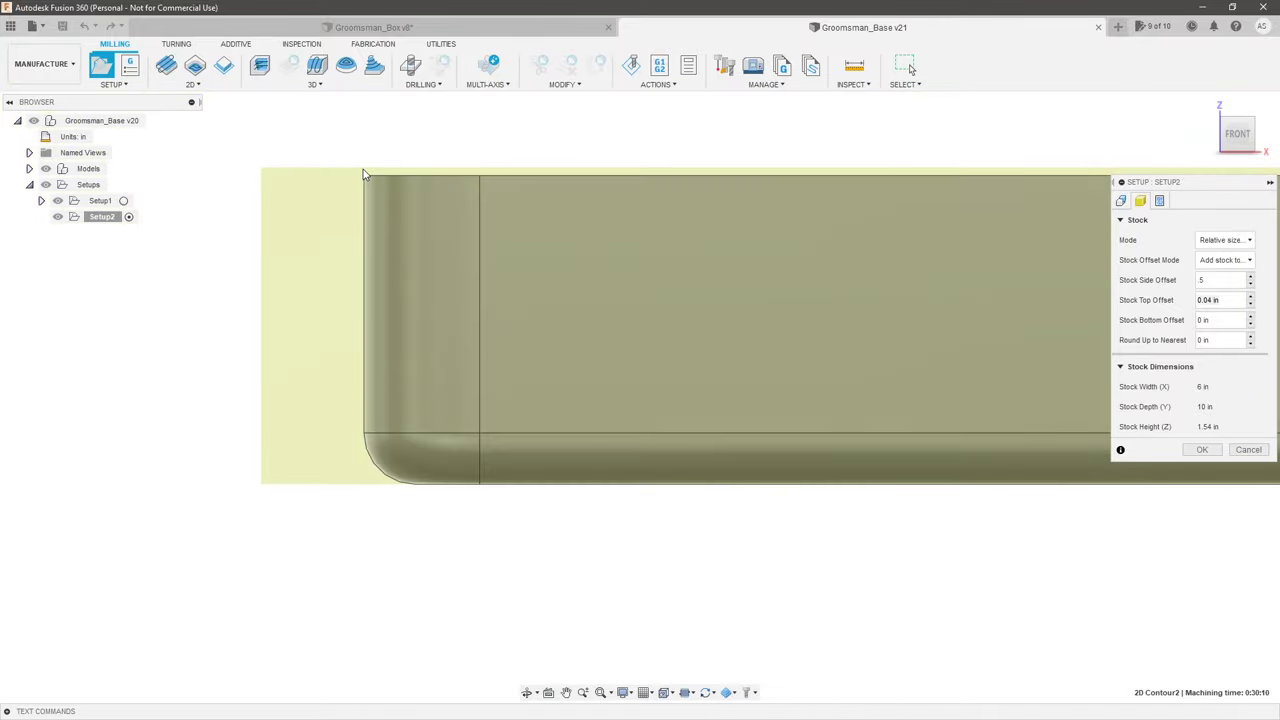
scroll(363, 170, up, 2)
scroll(404, 176, down, 4)
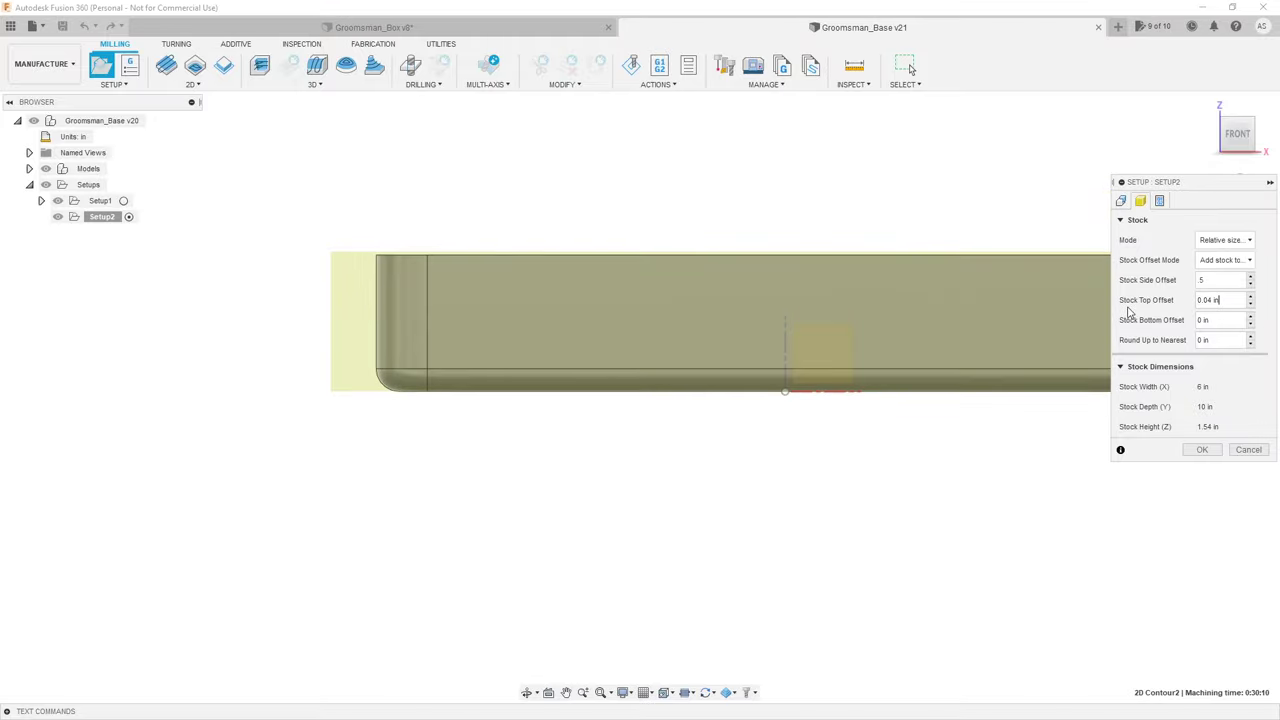
drag(1231, 299, 1134, 303)
key(BackSpace)
scroll(671, 297, down, 2)
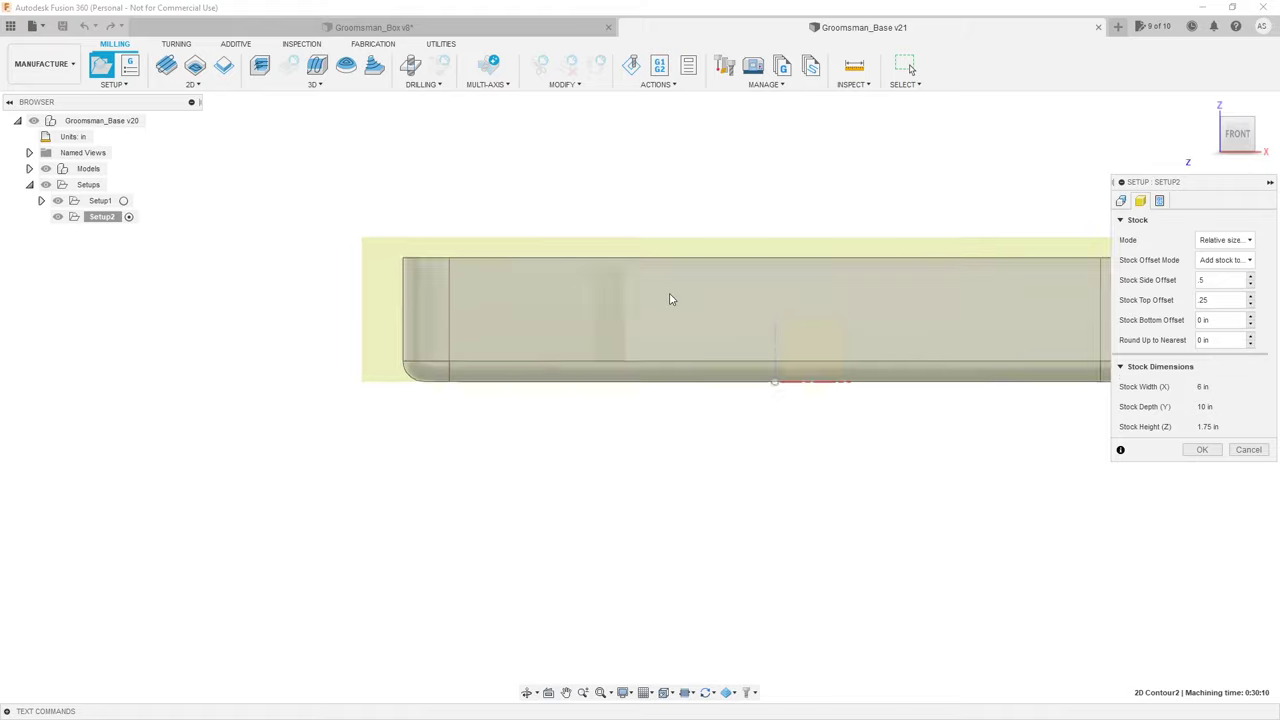
scroll(577, 251, up, 2)
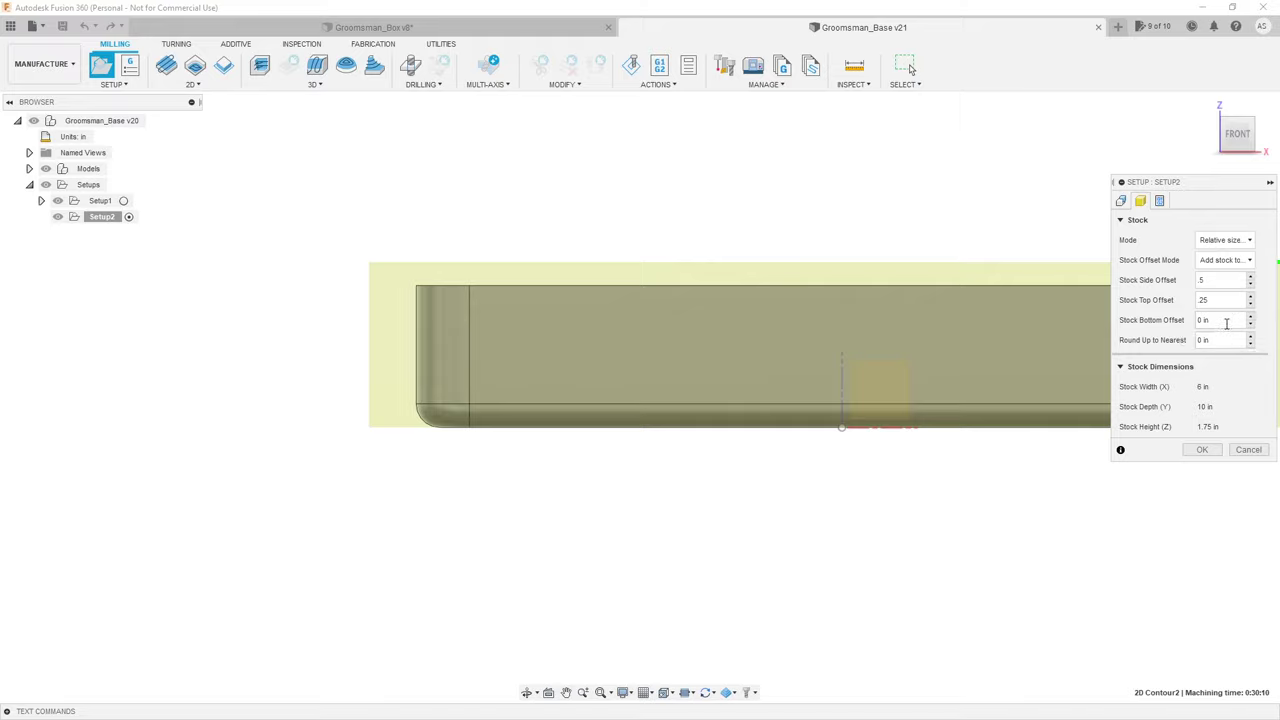
Step: Set the Stock Bottom Offset to 0.25 in and view the stock around the base at an angle
click(1239, 320)
text(.25)
key(Tab)
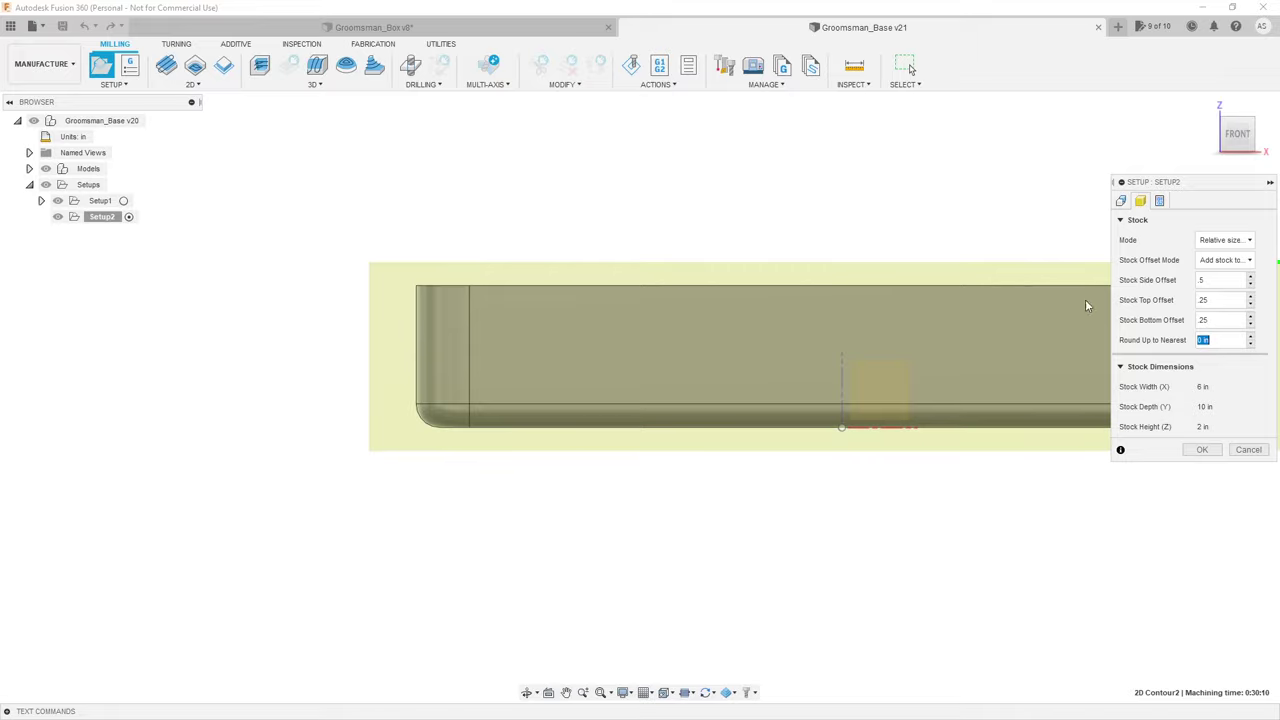
scroll(369, 375, down, 3)
shift+middle_drag(740, 440, 803, 447)
shift+middle_drag(1005, 409, 994, 428)
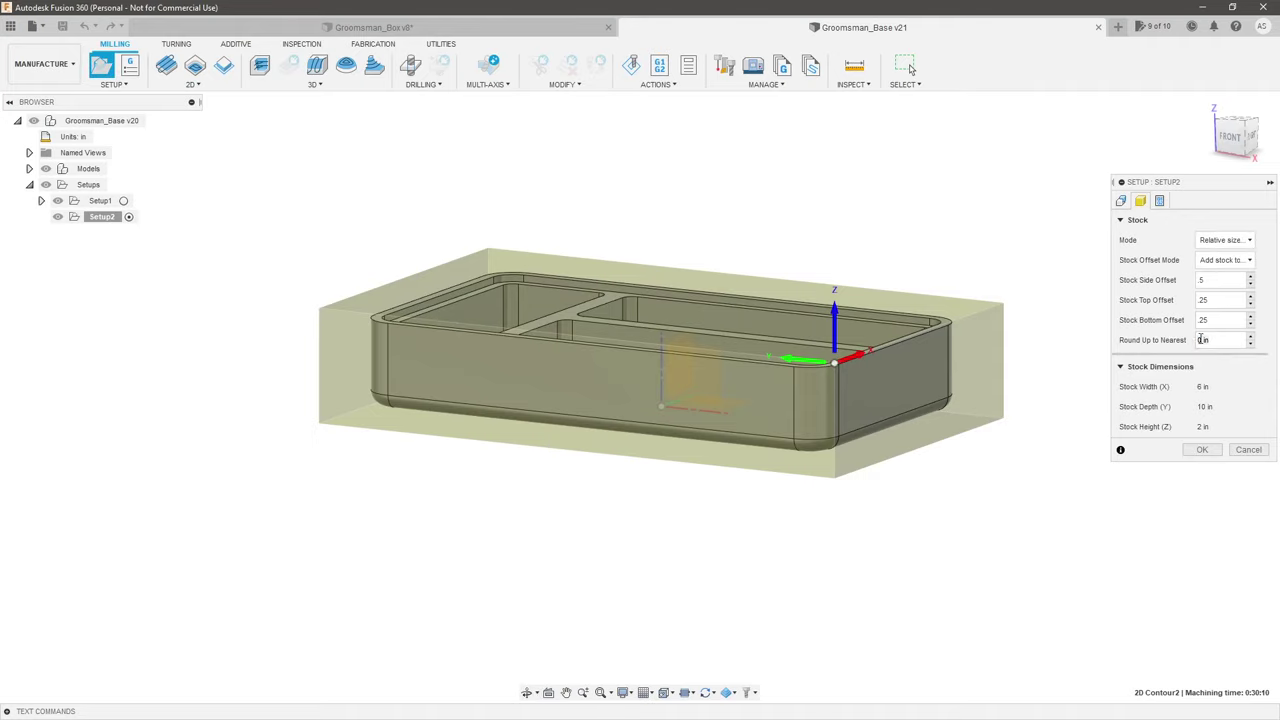
Step: Set both the Stock Top Offset and the Stock Bottom Offset to 0.125 in
click(1203, 340)
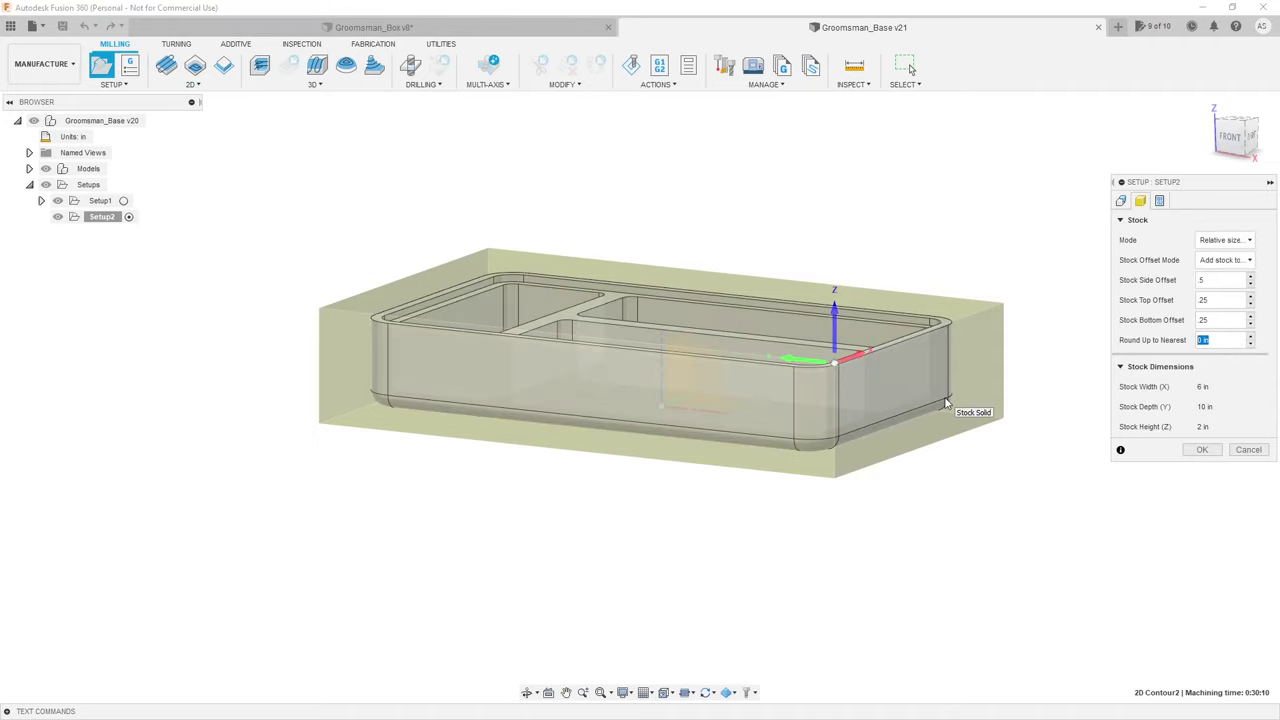
scroll(540, 469, up, 2)
shift+middle_drag(584, 452, 641, 441)
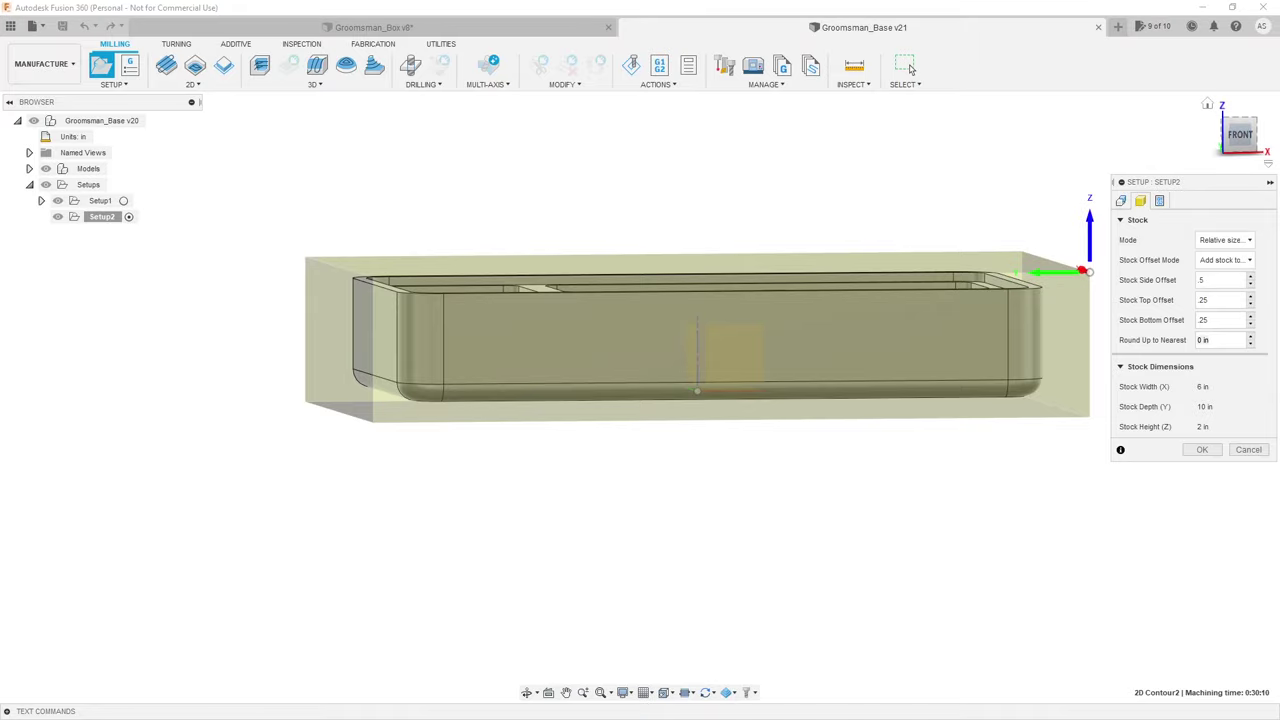
shift+middle_drag(843, 220, 829, 222)
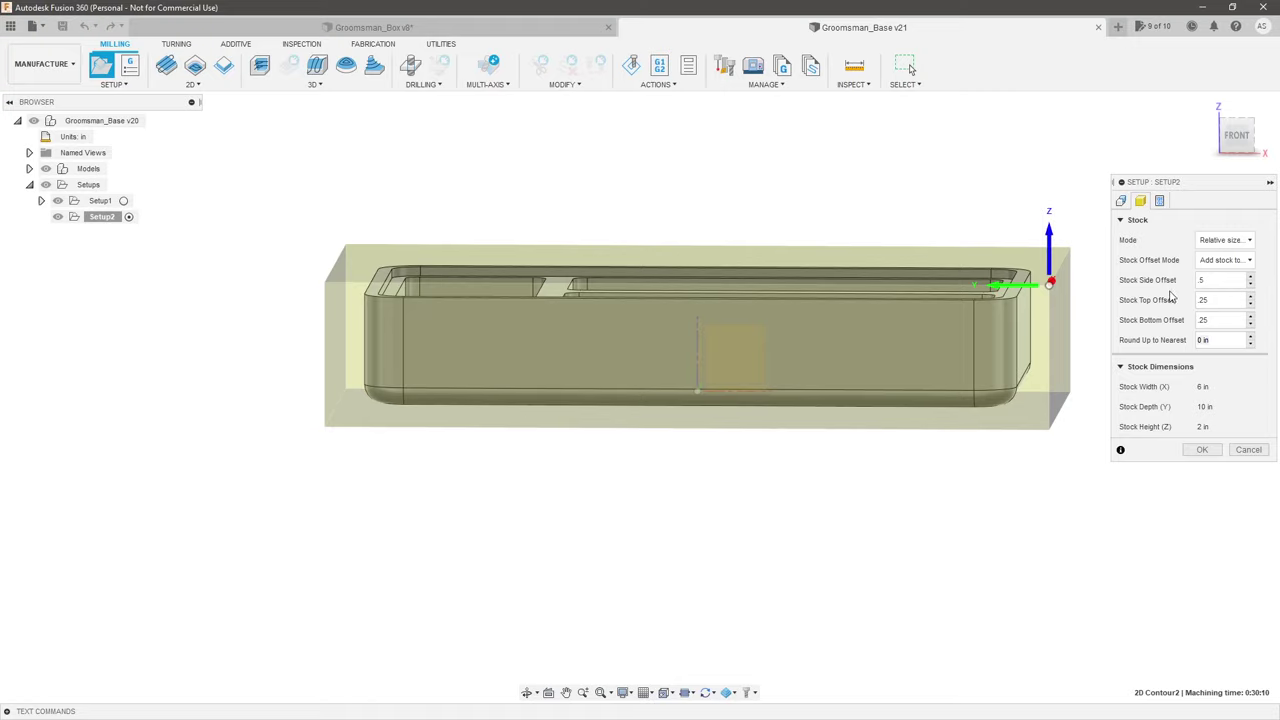
click(1215, 300)
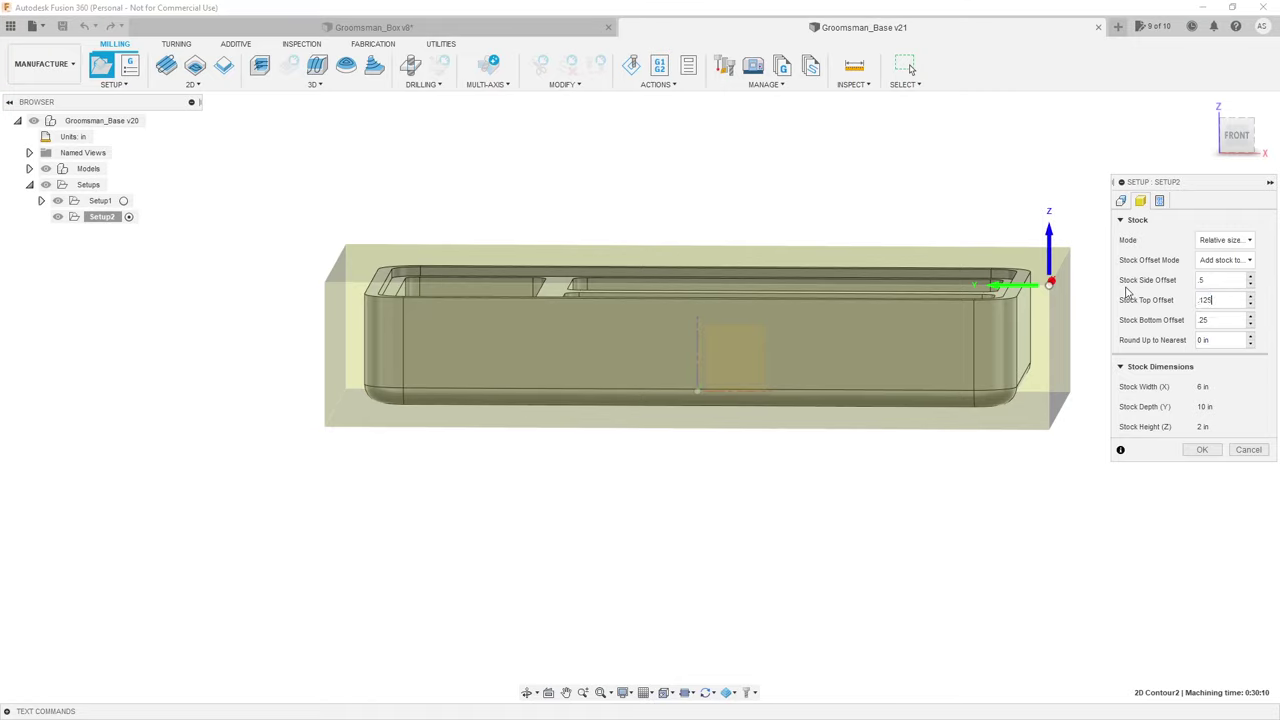
key(Return)
click(1213, 319)
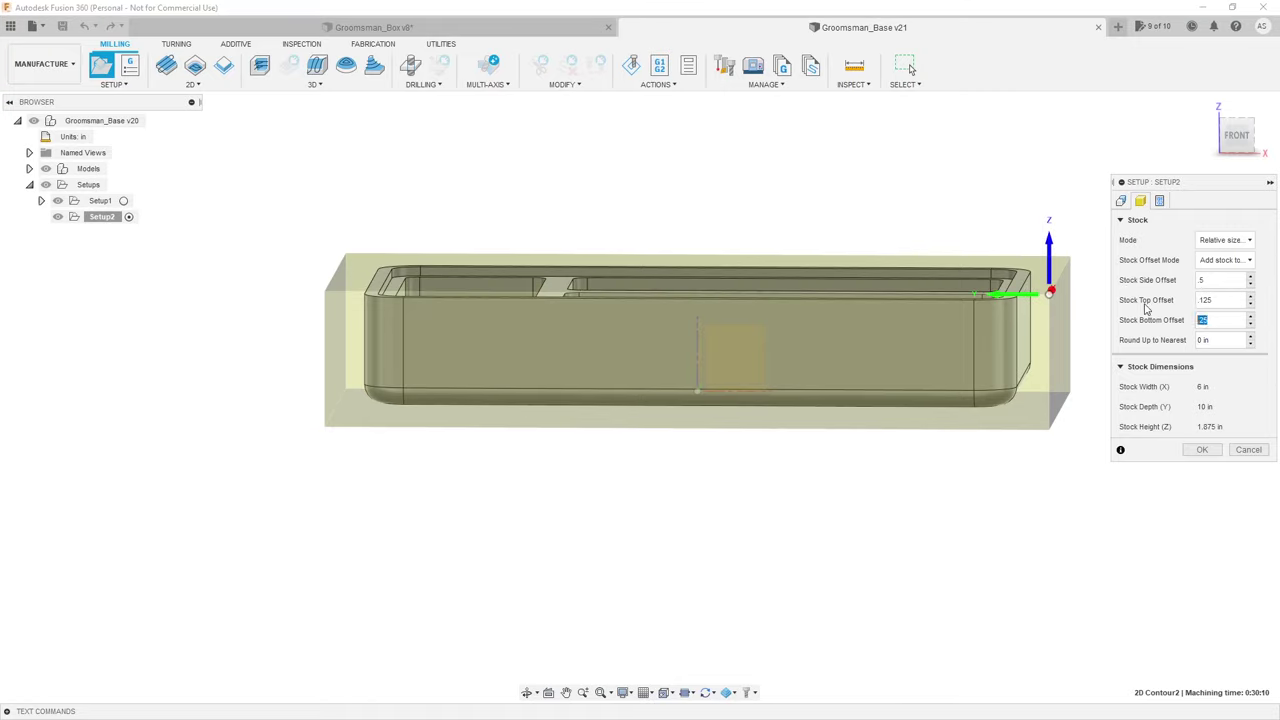
text(.125)
key(Return)
Step: Set the Stock Side Offset to 0.75 in
shift+middle_drag(929, 237, 840, 279)
scroll(827, 289, down, 3)
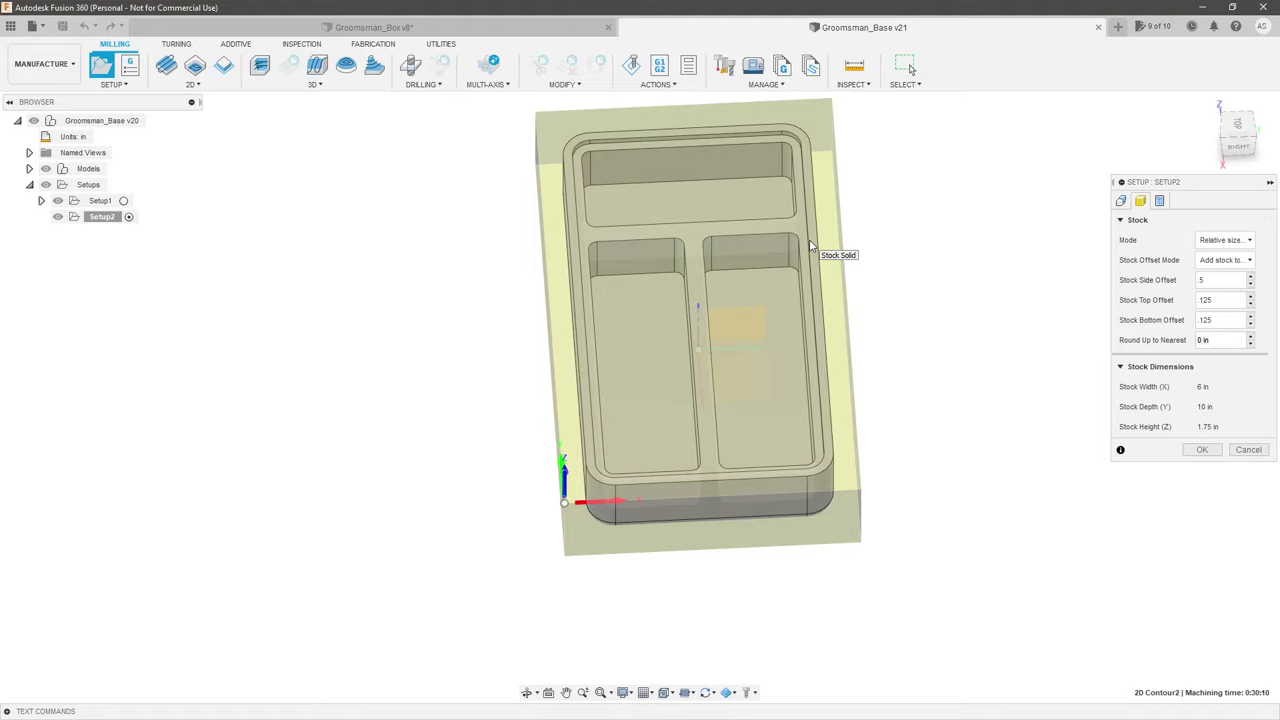
double_click(1201, 280)
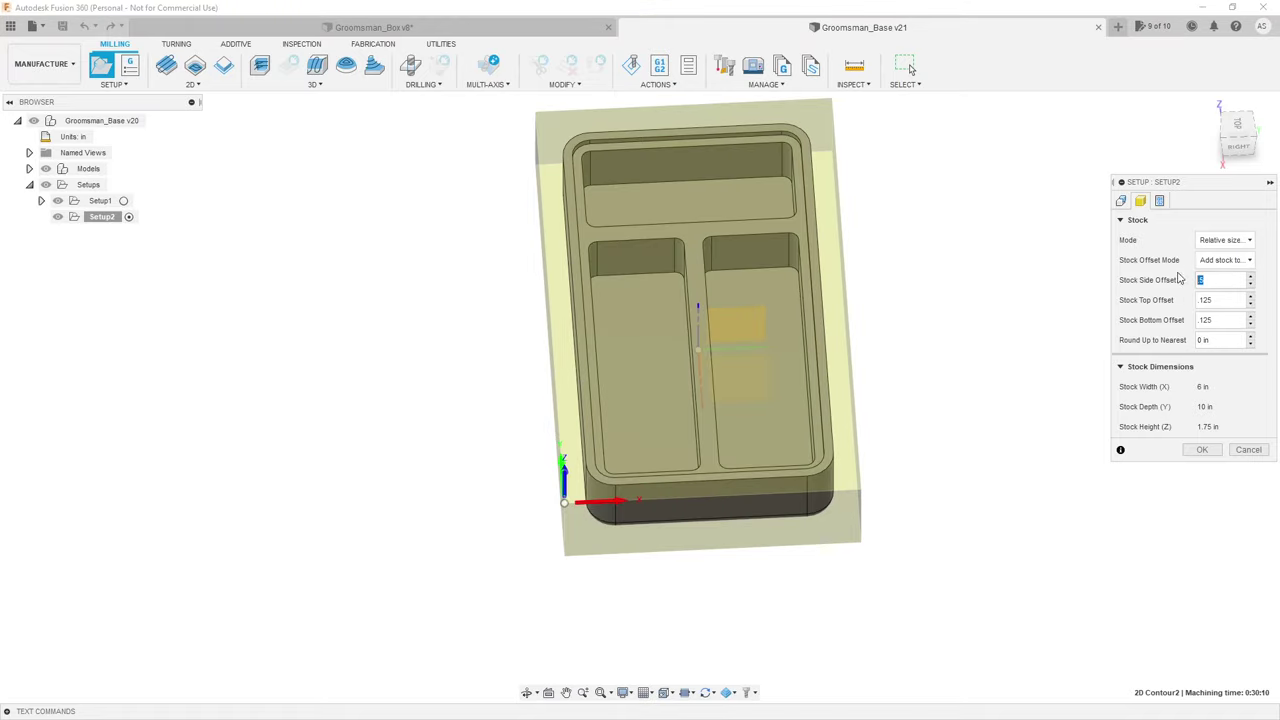
text(.75)
key(Tab)
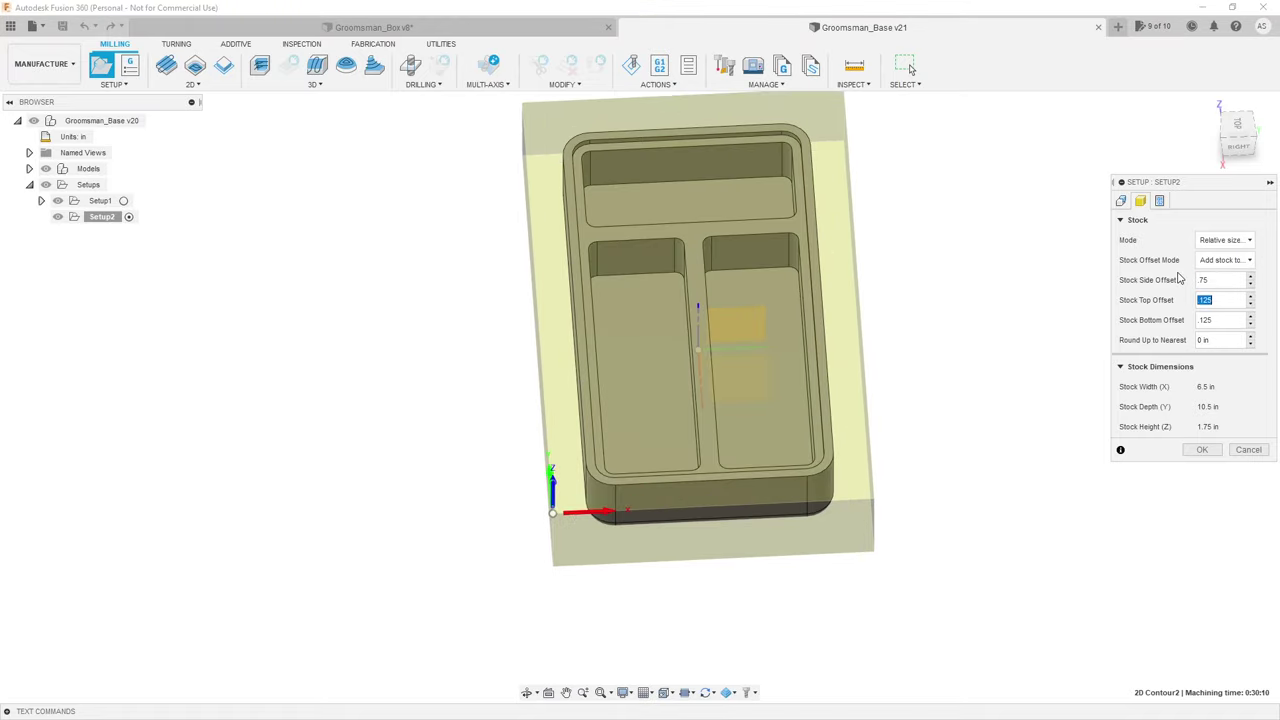
Step: Try a Stock Top Offset of 0.75 in, and set it back to 0.125 in
text(.75)
key(Tab)
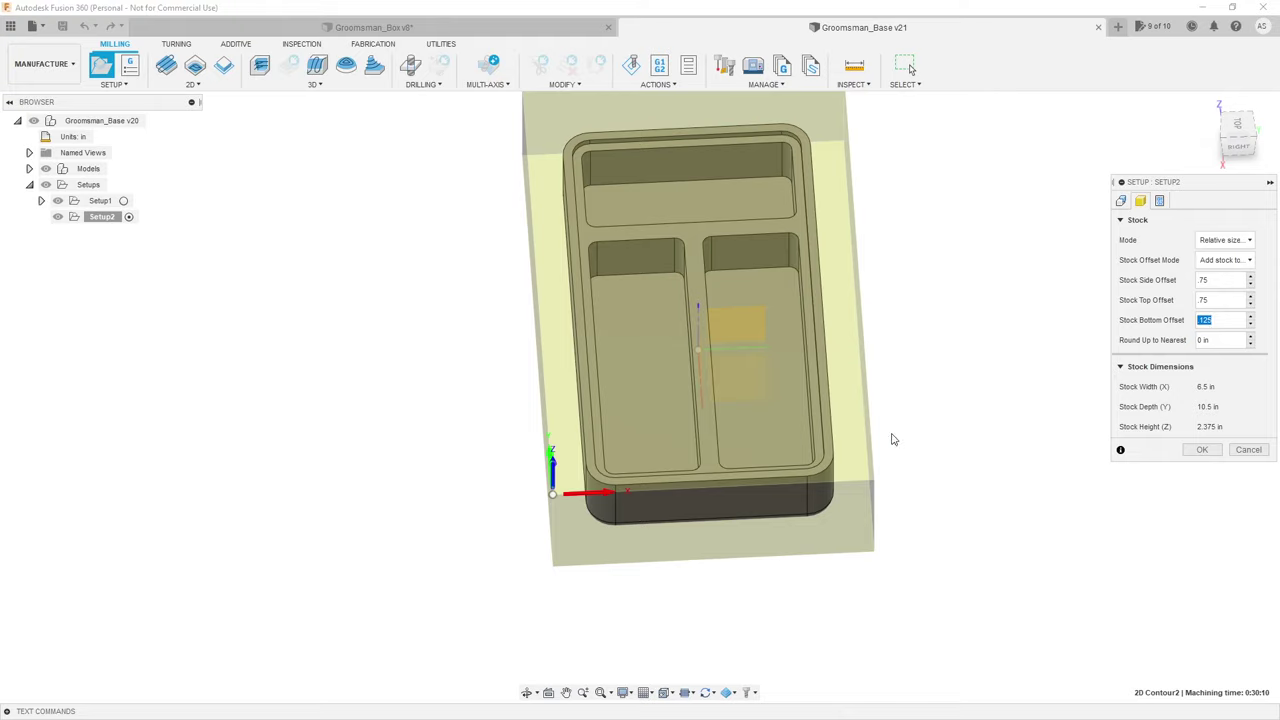
double_click(1227, 301)
text(.125)
key(Tab)
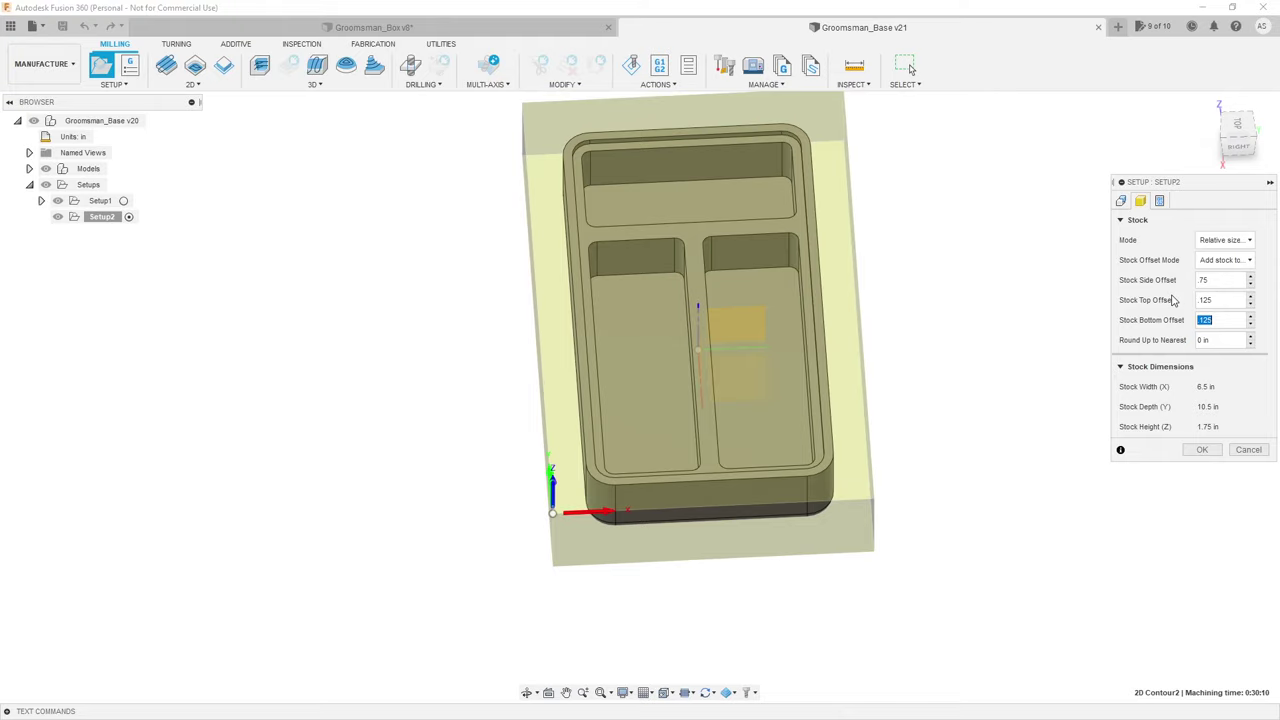
Step: Examine the stock margins around the base from the top, at an angle and from the front
shift+middle_drag(1004, 363, 1031, 367)
click(1239, 140)
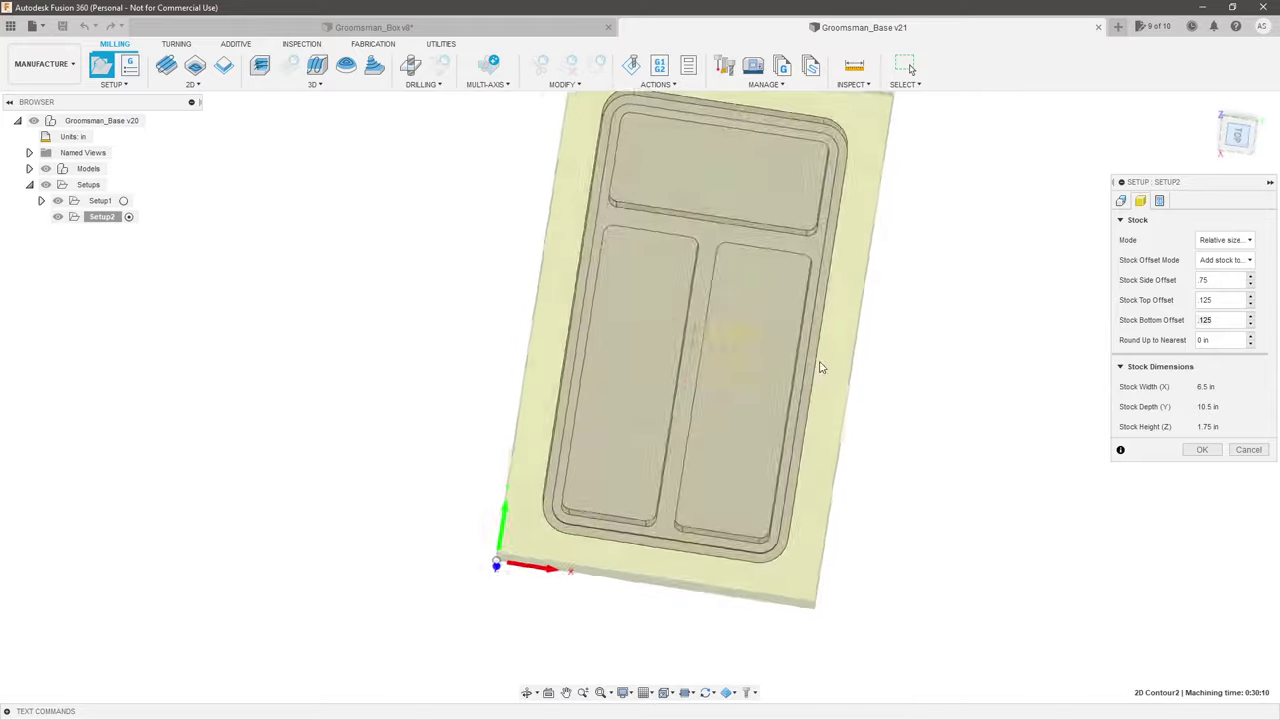
shift+middle_drag(882, 428, 969, 352)
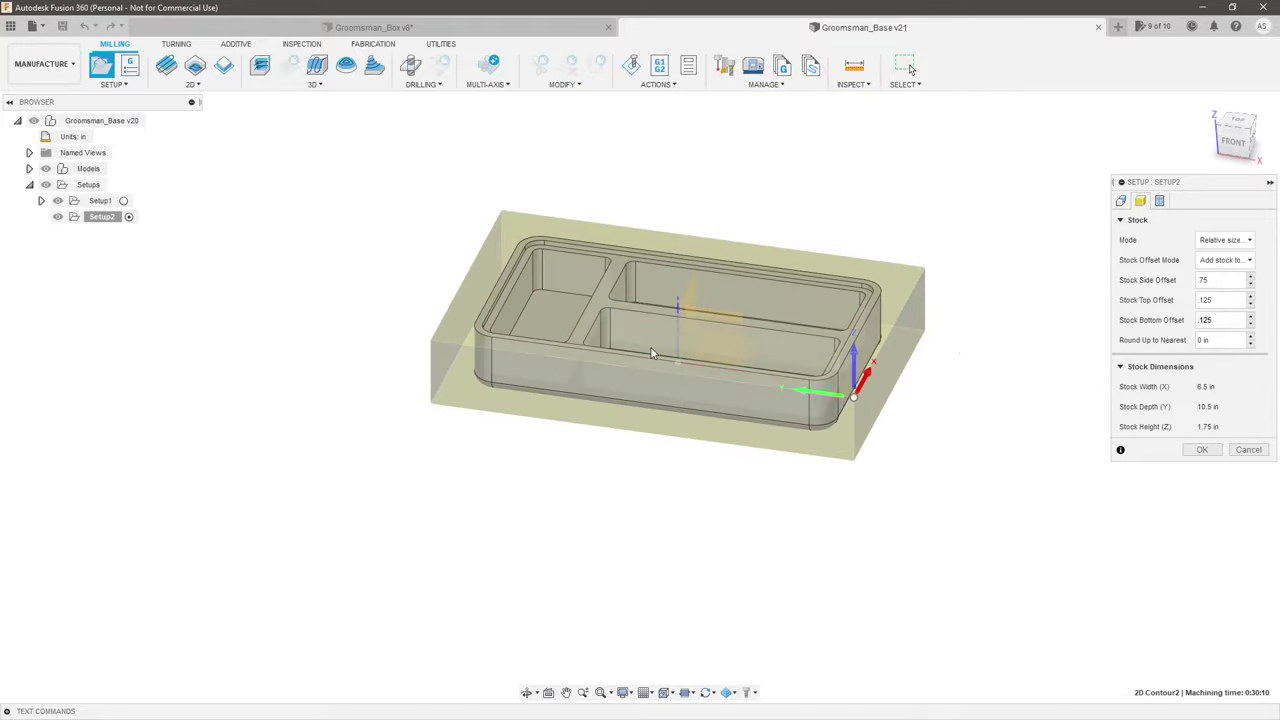
scroll(955, 279, up, 2)
shift+middle_drag(957, 279, 981, 228)
click(1240, 139)
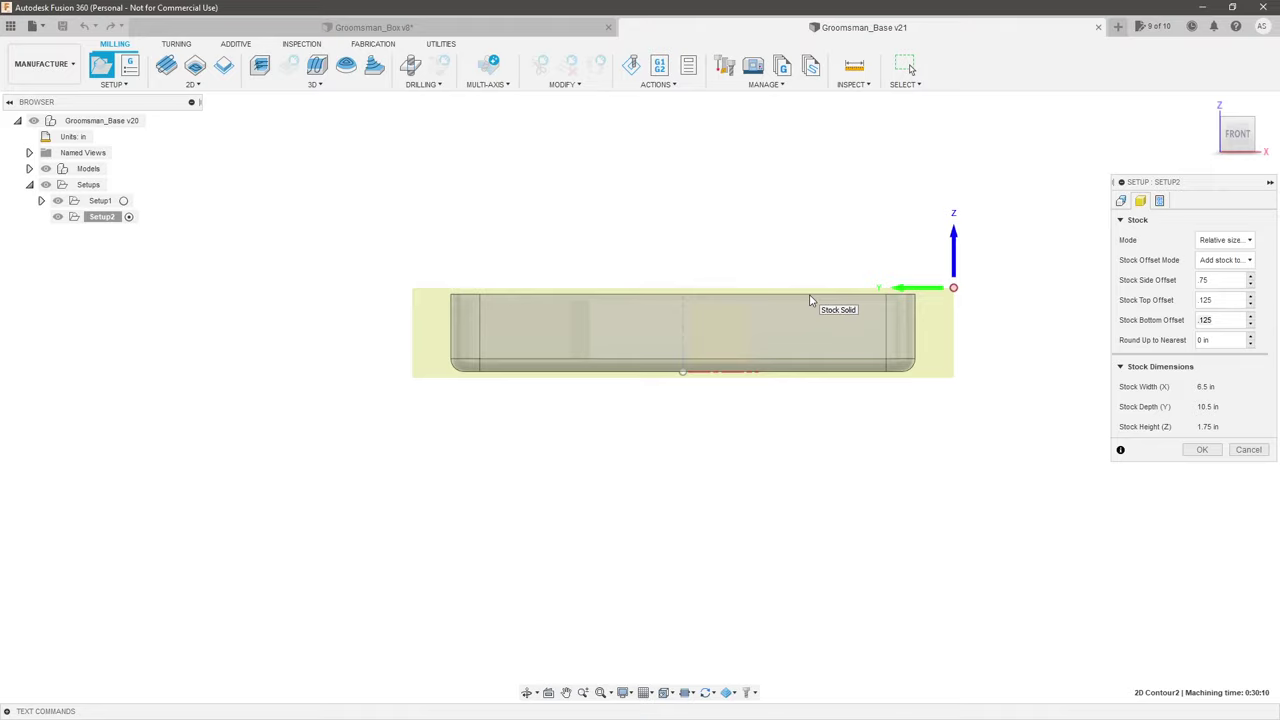
Step: Review the setup's work coordinate system and model settings, and accept the setup
shift+middle_drag(1140, 495, 1032, 511)
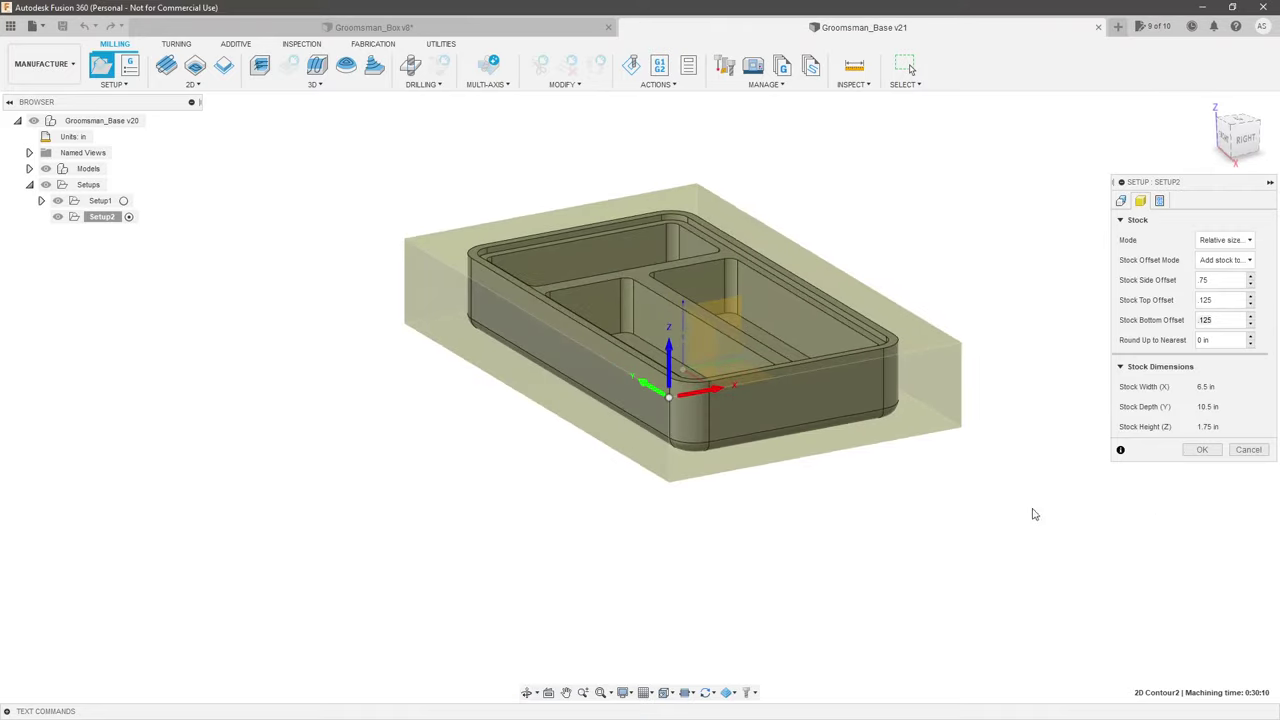
click(1121, 200)
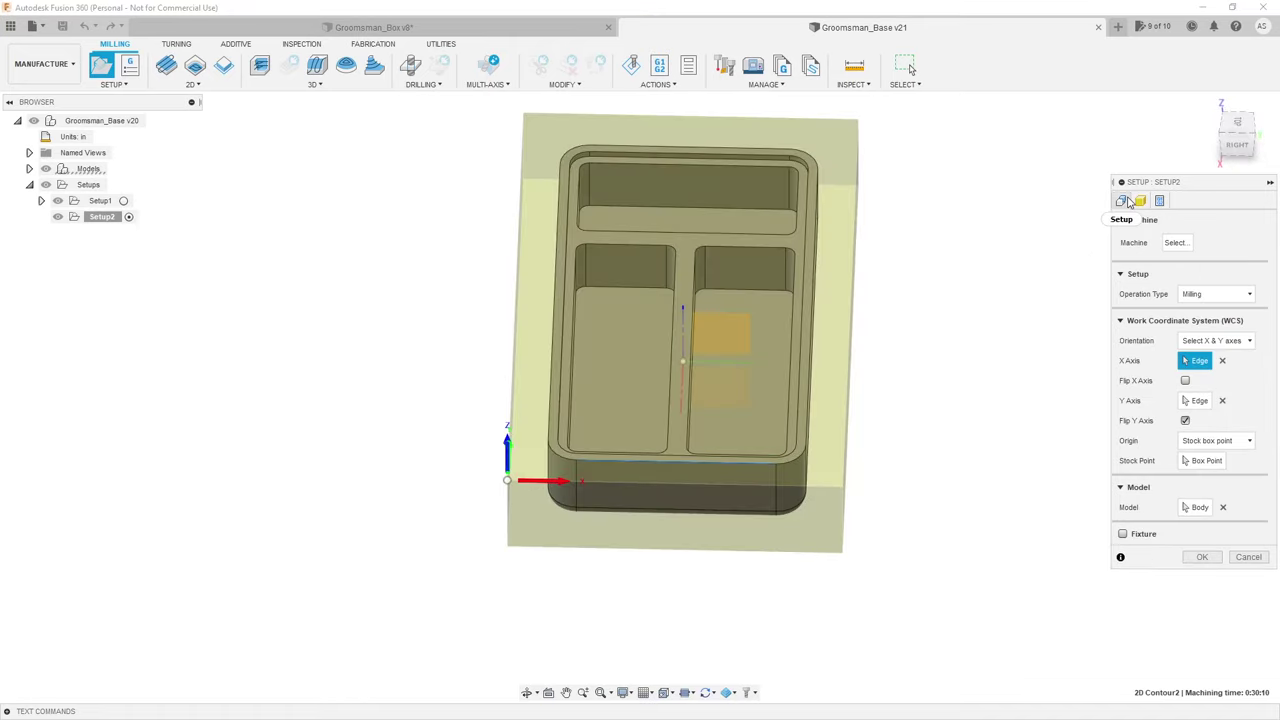
click(1202, 557)
Step: Examine the coordinate system origin at the stock's top corner at an angle and from the back
mouse_move(979, 447)
shift+middle_down()
mouse_move(1006, 423)
mouse_move(1080, 400)
mouse_move(991, 431)
shift+middle_up()
scroll(498, 418, up, 1)
shift+middle_drag(497, 418, 440, 406)
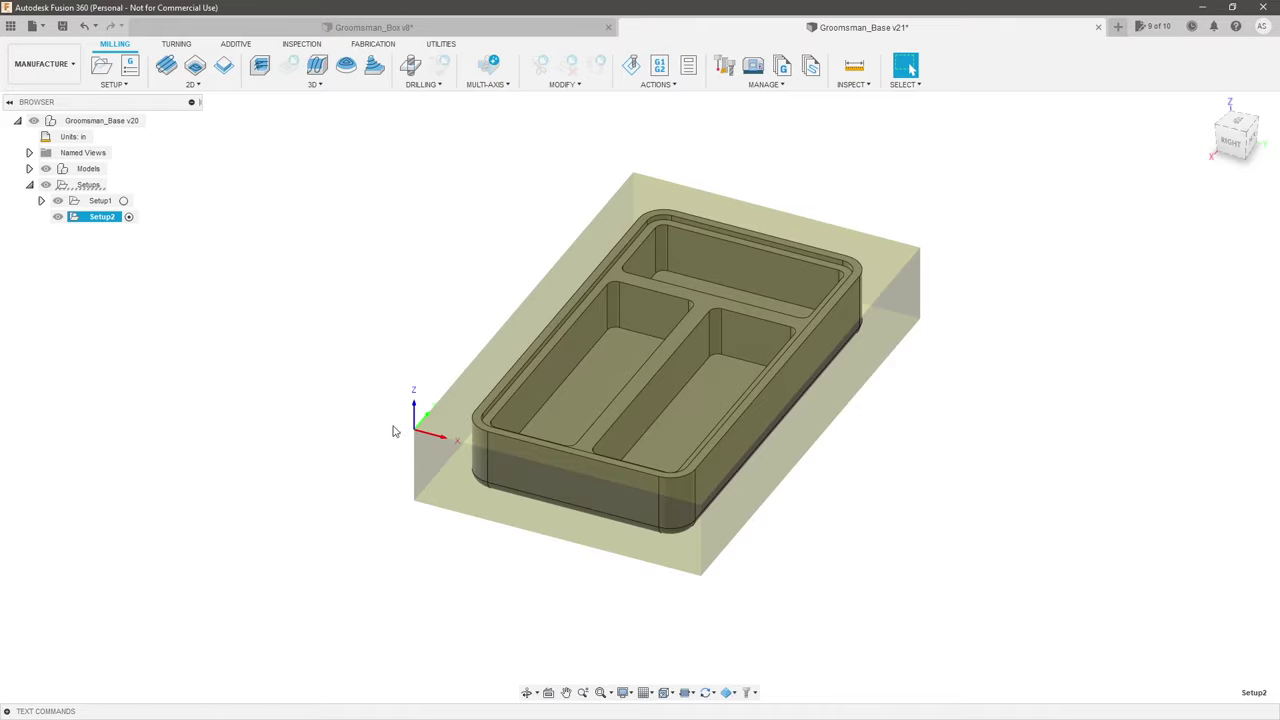
shift+middle_drag(394, 429, 390, 400)
scroll(443, 355, up, 2)
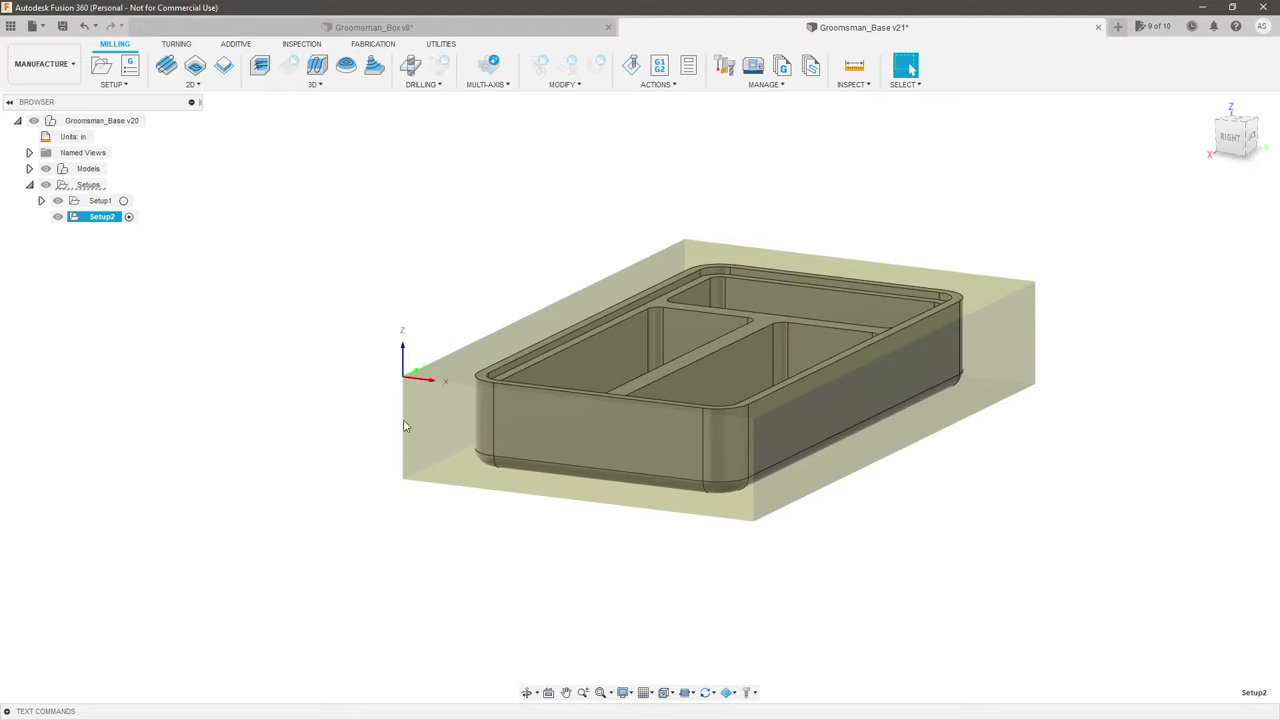
shift+middle_drag(404, 422, 369, 406)
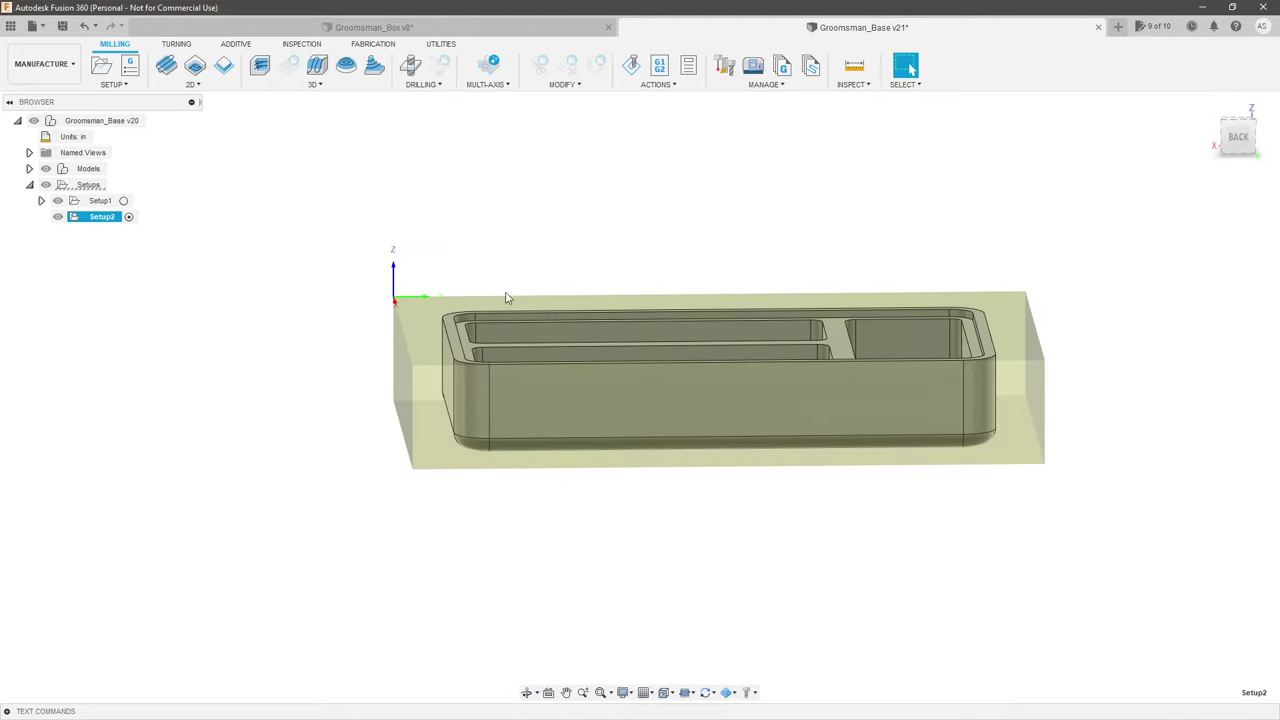
click(1237, 136)
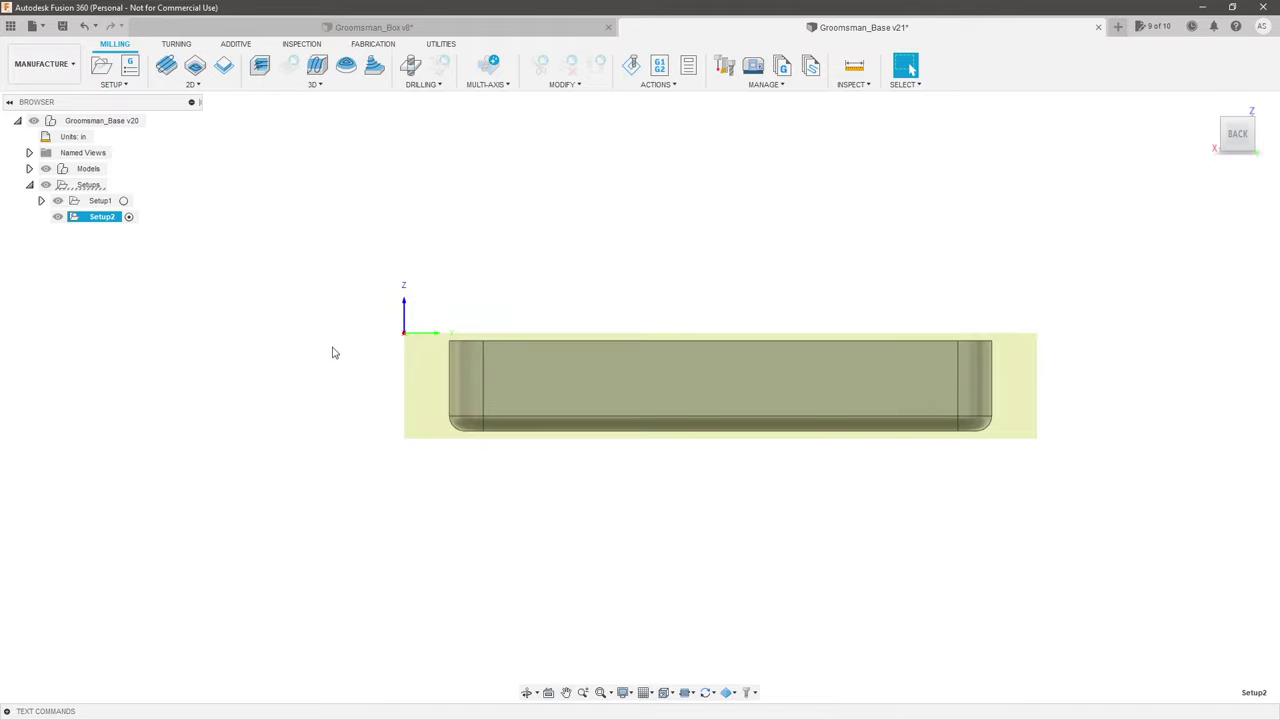
scroll(318, 351, up, 2)
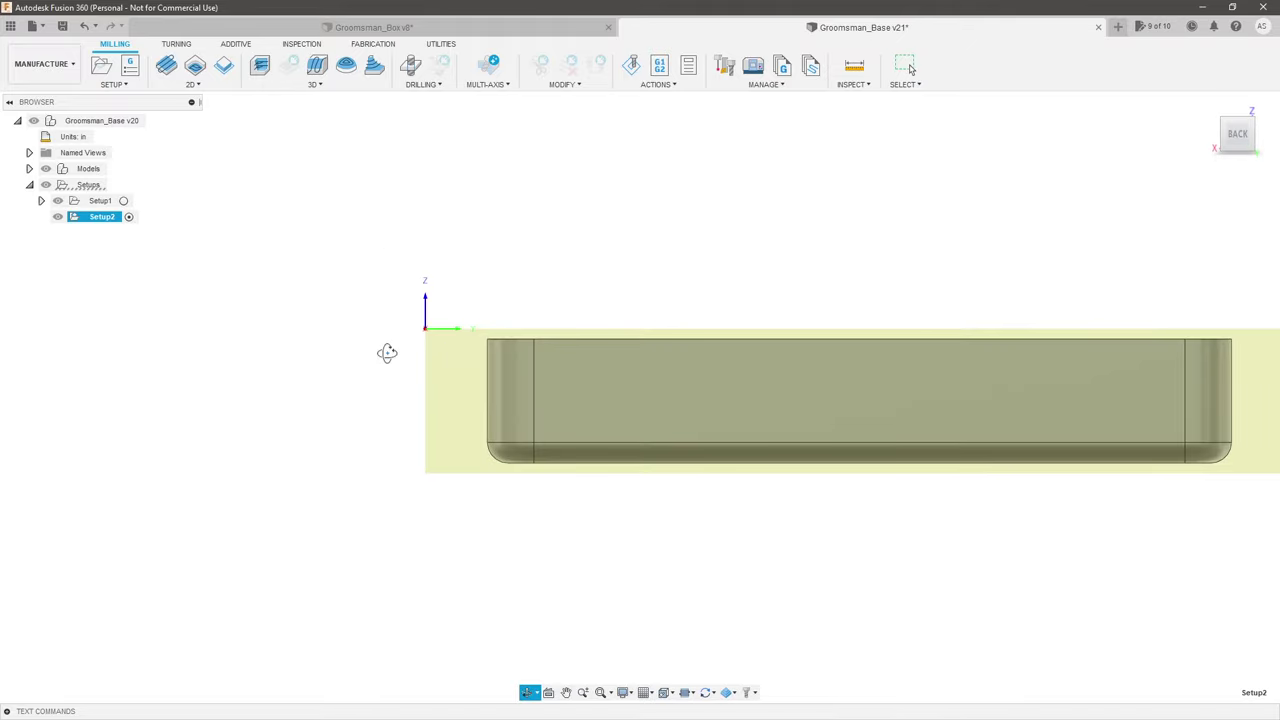
Step: Examine the coordinate system origin at the stock's top corner from the right view and at an angle from above
shift+middle_drag(386, 351, 651, 319)
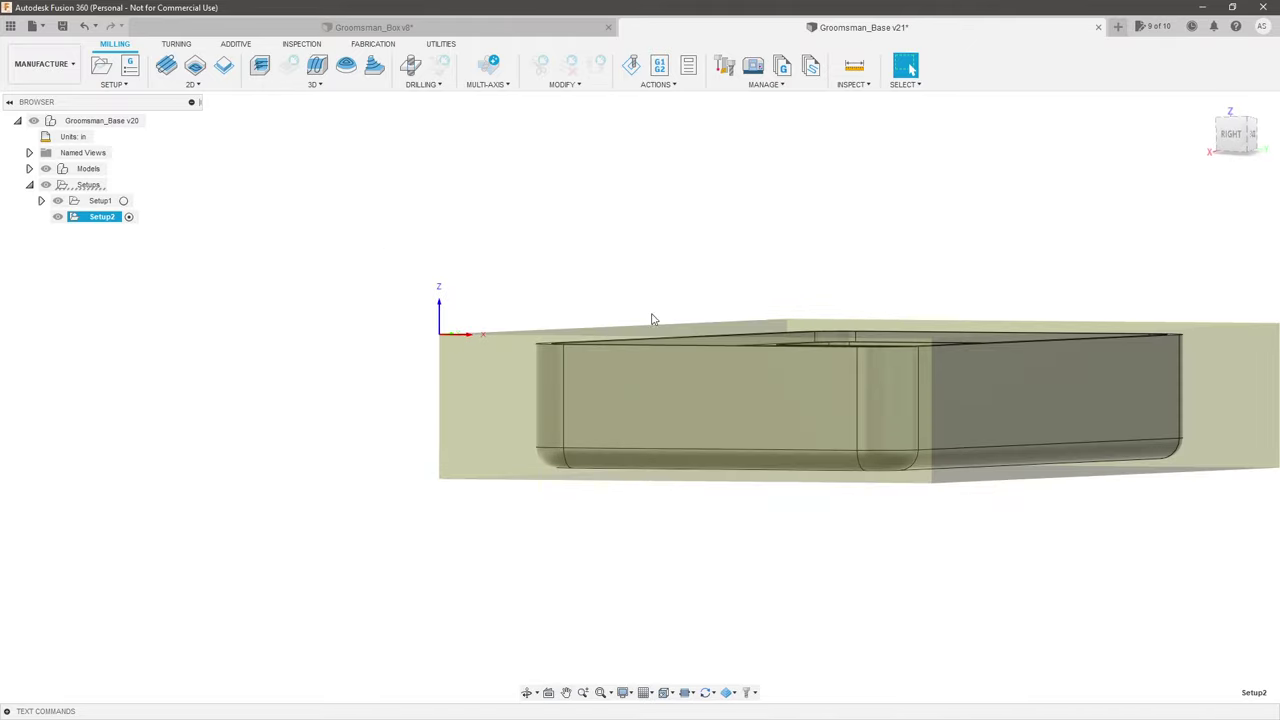
click(1237, 134)
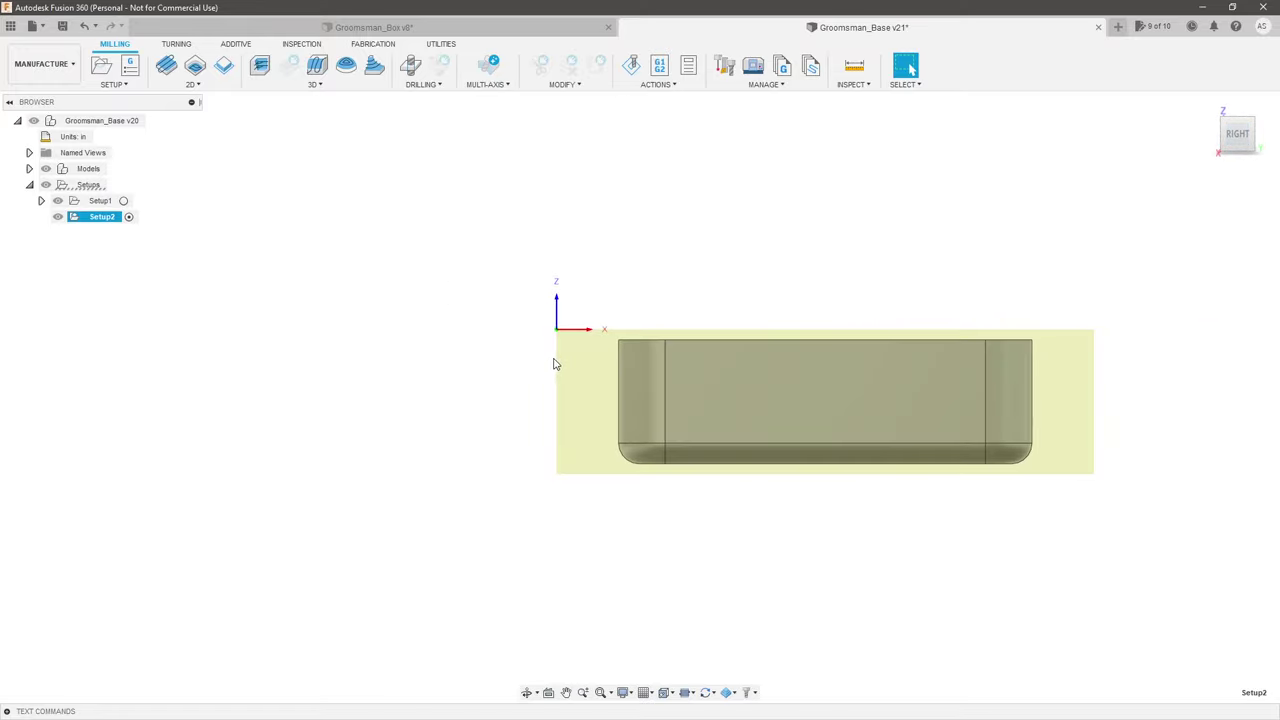
shift+middle_drag(563, 360, 546, 386)
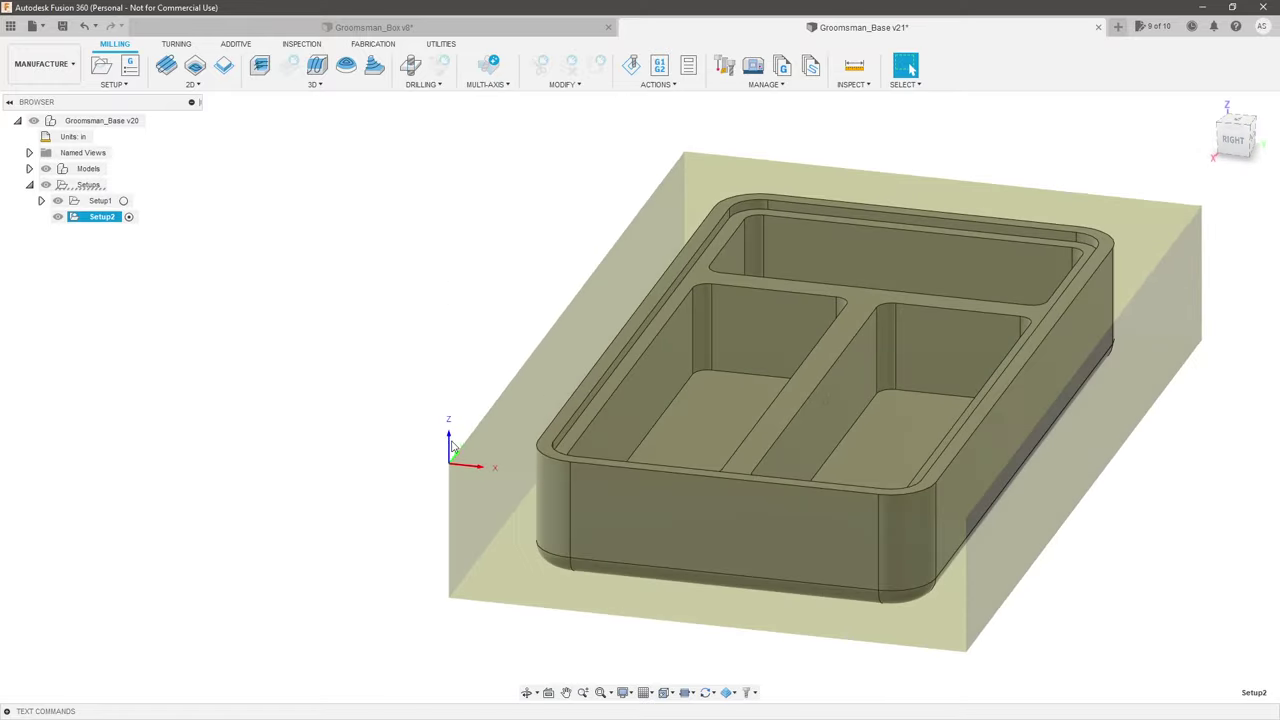
shift+middle_drag(451, 446, 484, 419)
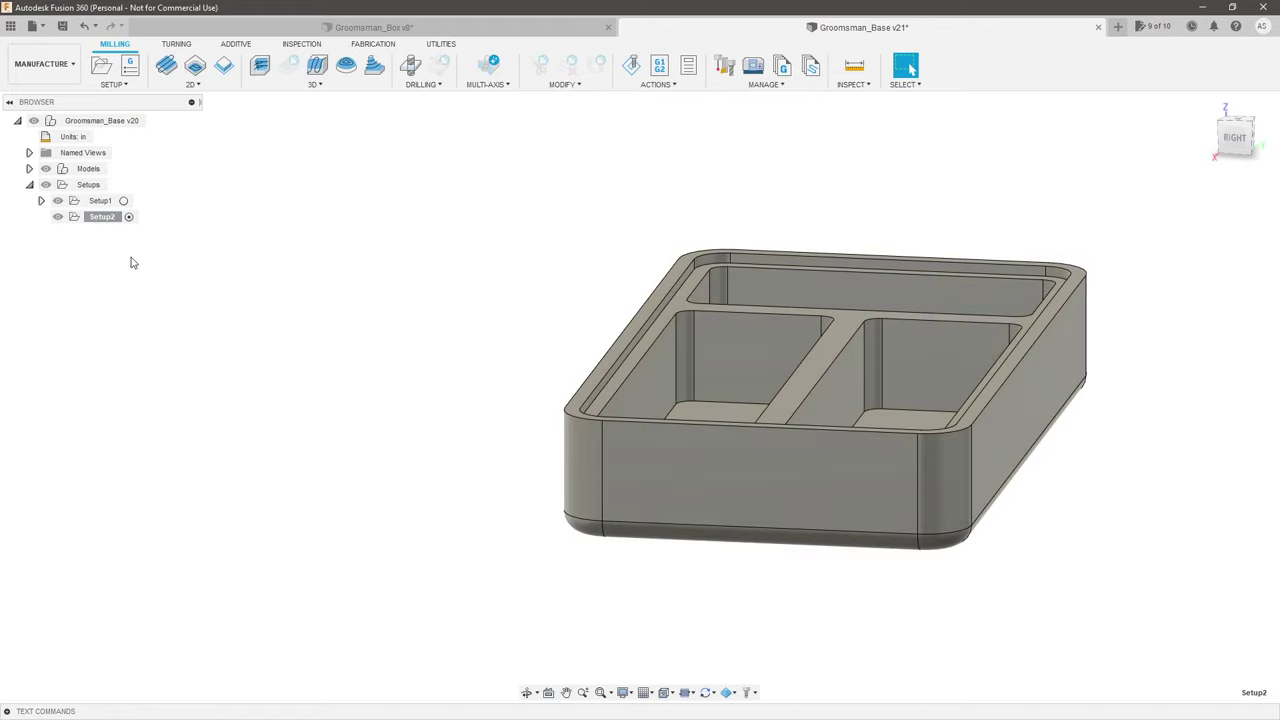
Step: Select Setup1 and Setup2 in turn, and examine Setup2's stock and axes around the base at an angle
click(100, 201)
click(98, 219)
mouse_move(375, 240)
shift+middle_down()
mouse_move(373, 229)
mouse_move(364, 242)
shift+middle_up()
shift+middle_drag(471, 376, 592, 337)
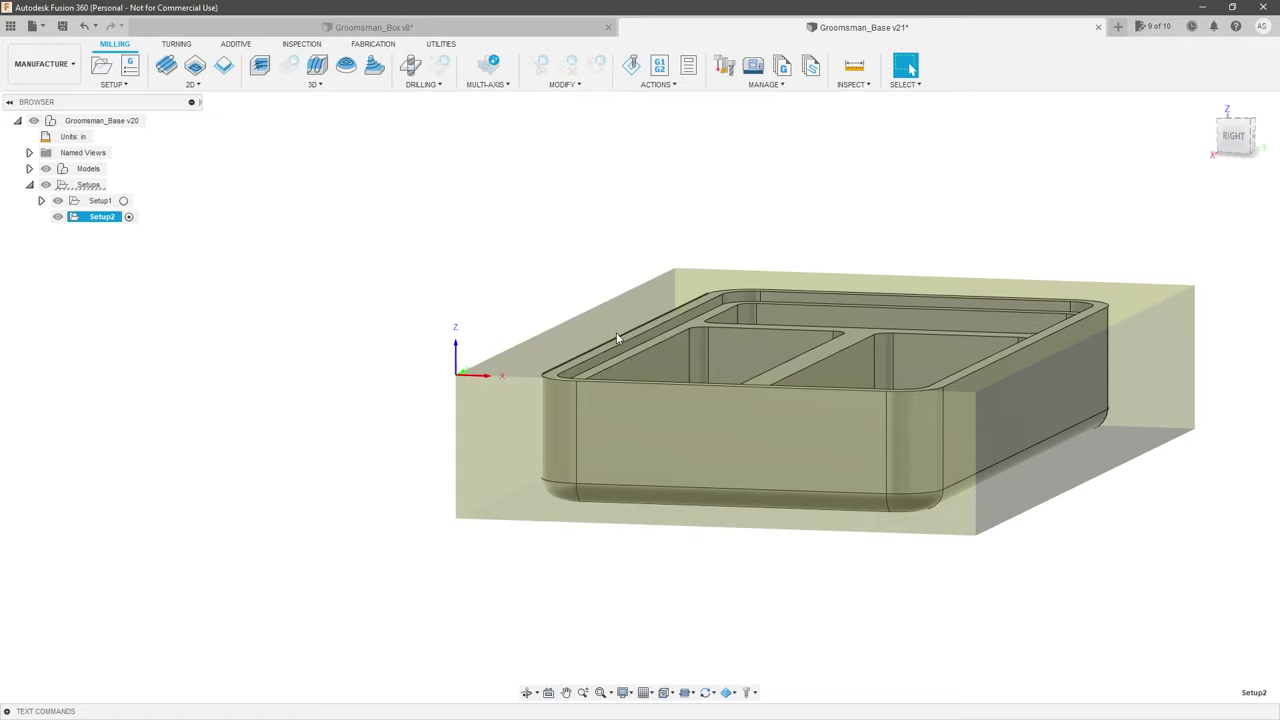
shift+middle_drag(471, 320, 453, 307)
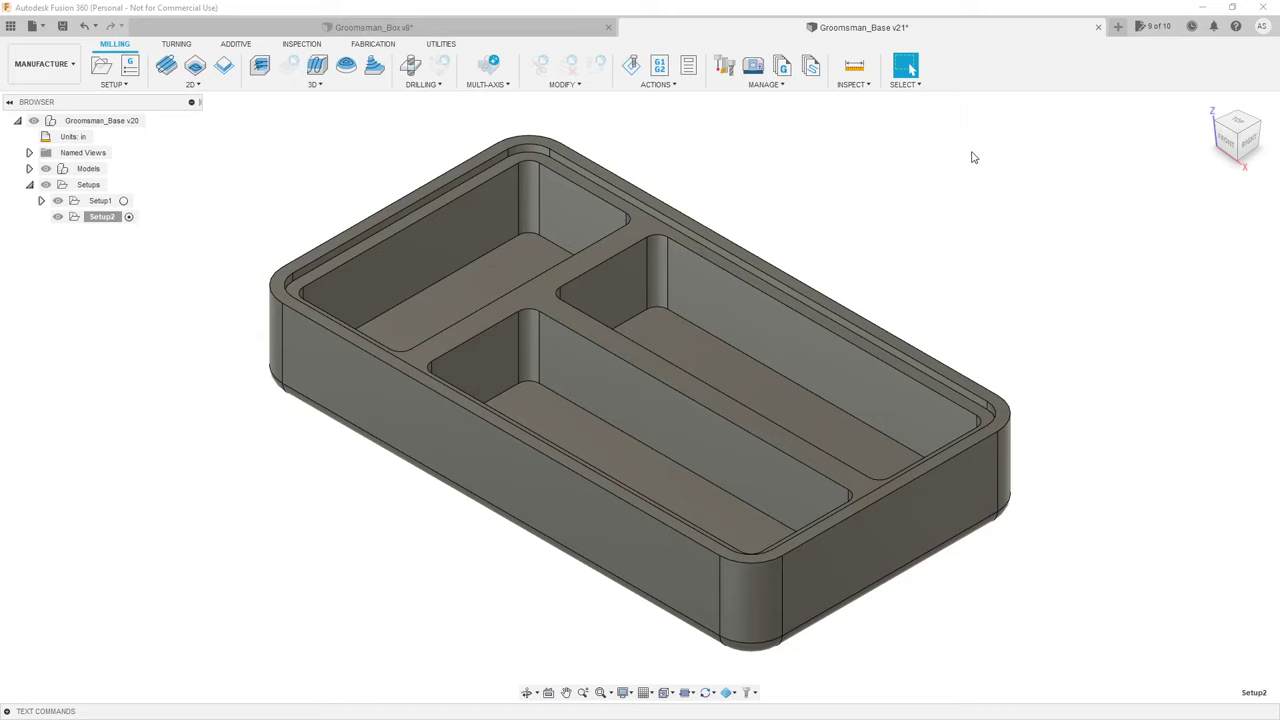
click(194, 85)
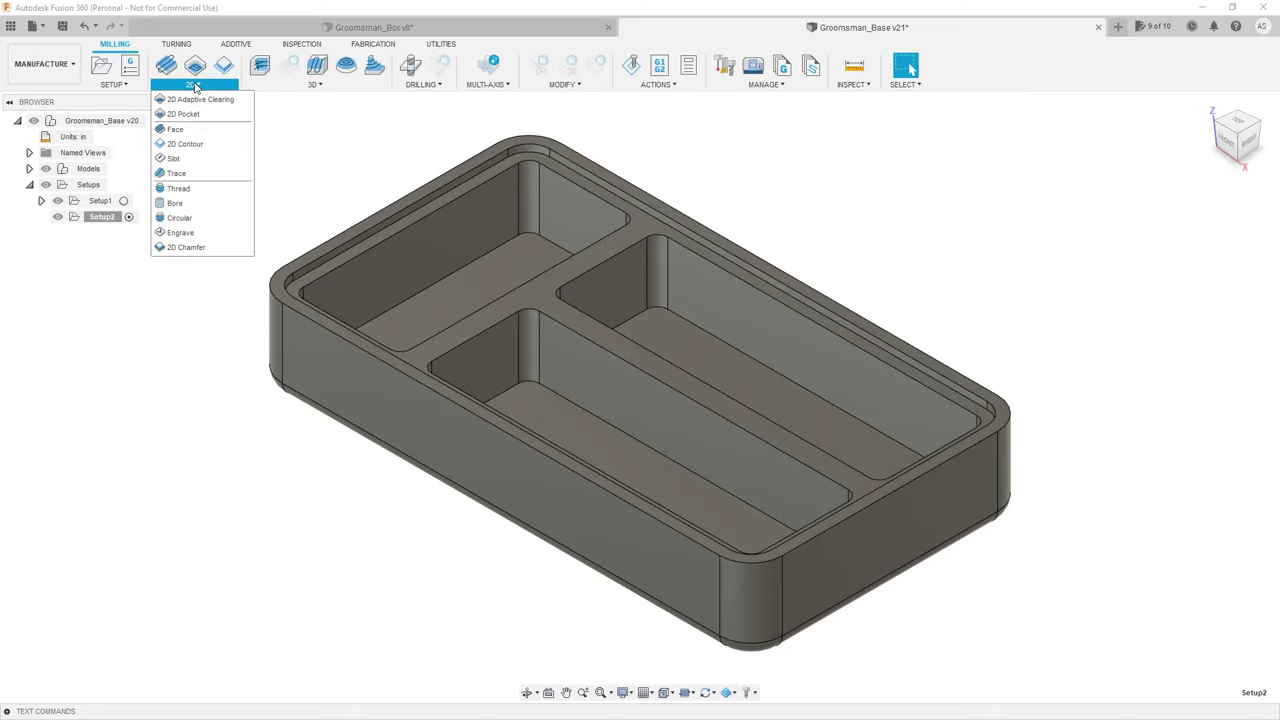
click(315, 84)
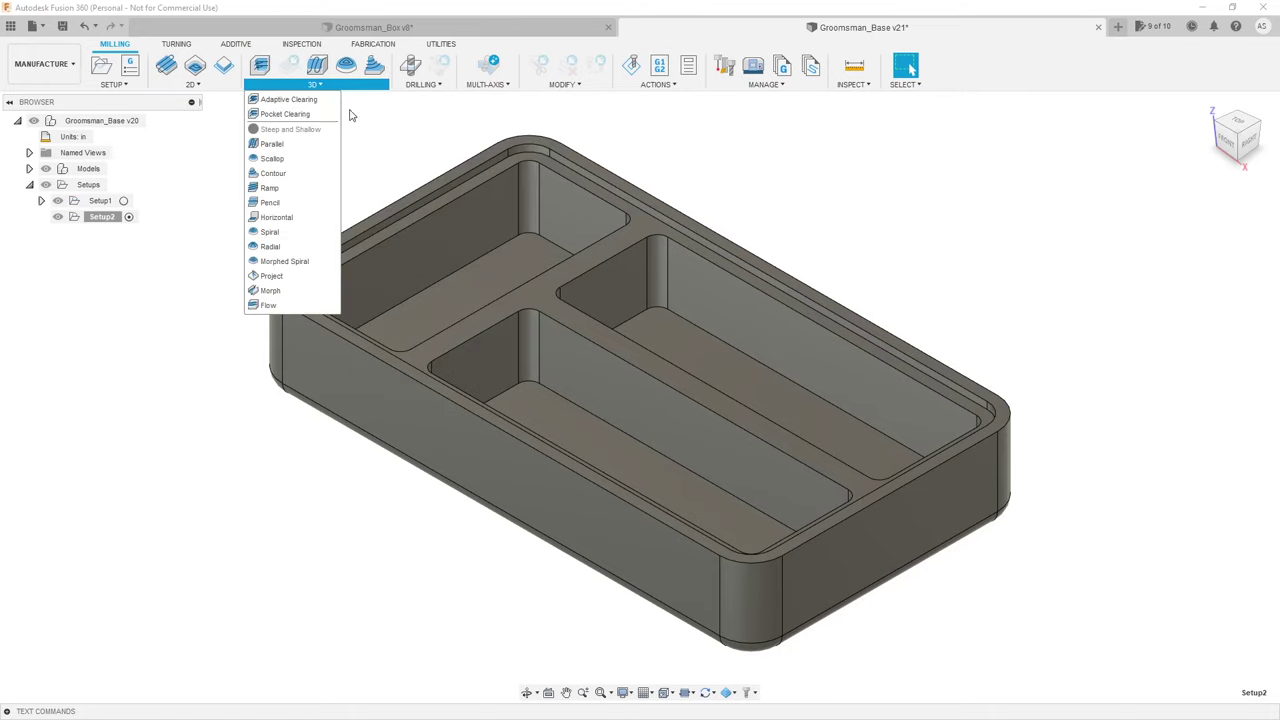
click(418, 117)
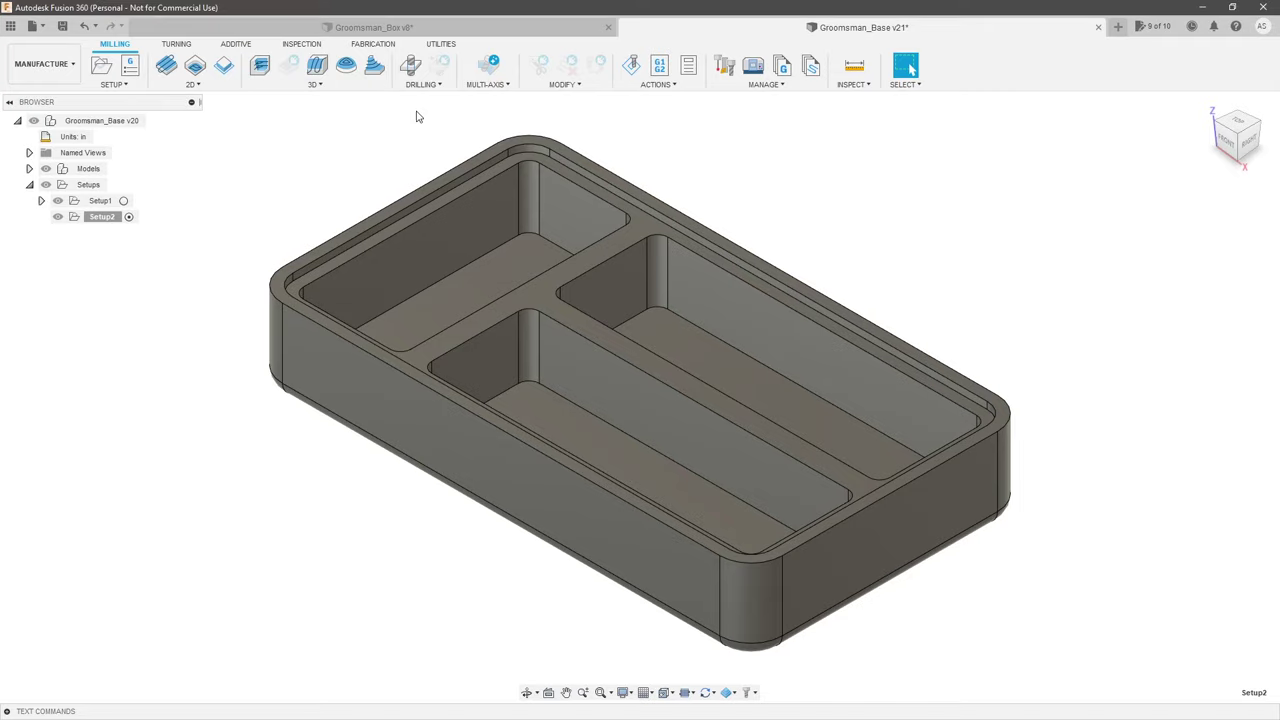
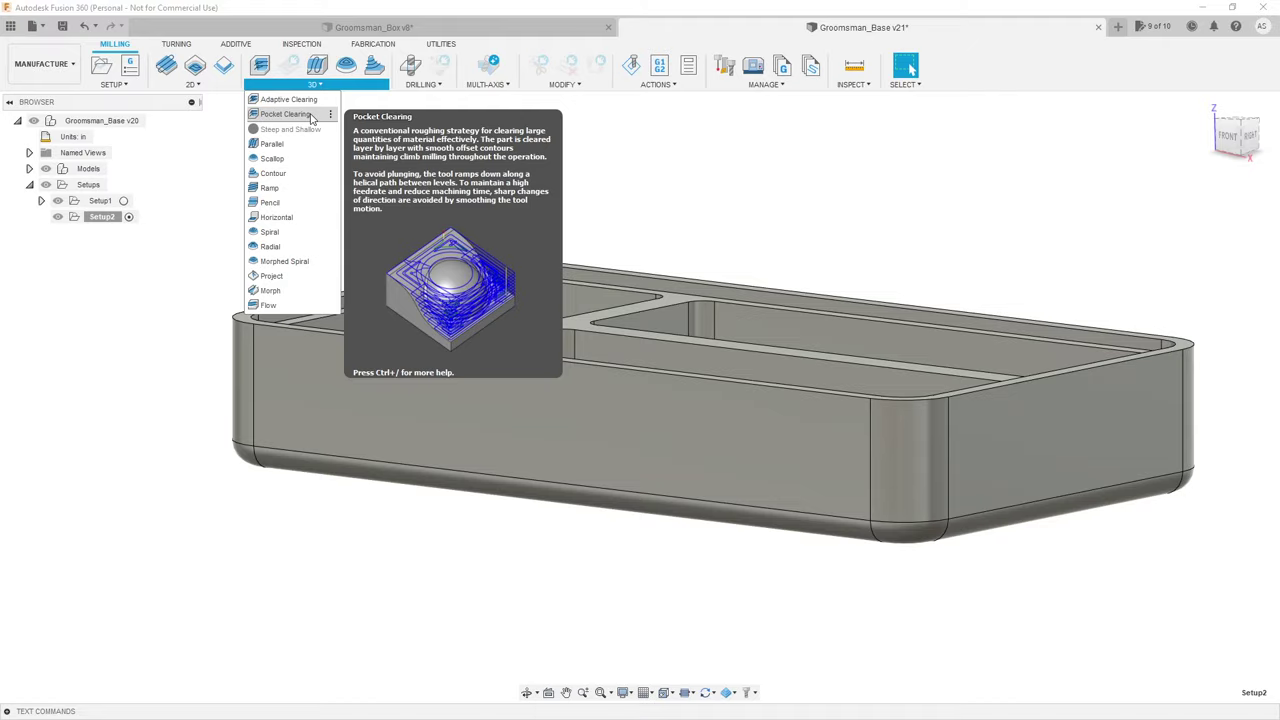
Step: Try to define a 2D Pocket from the inner rim ledge and two lower outer edges of the base
click(457, 129)
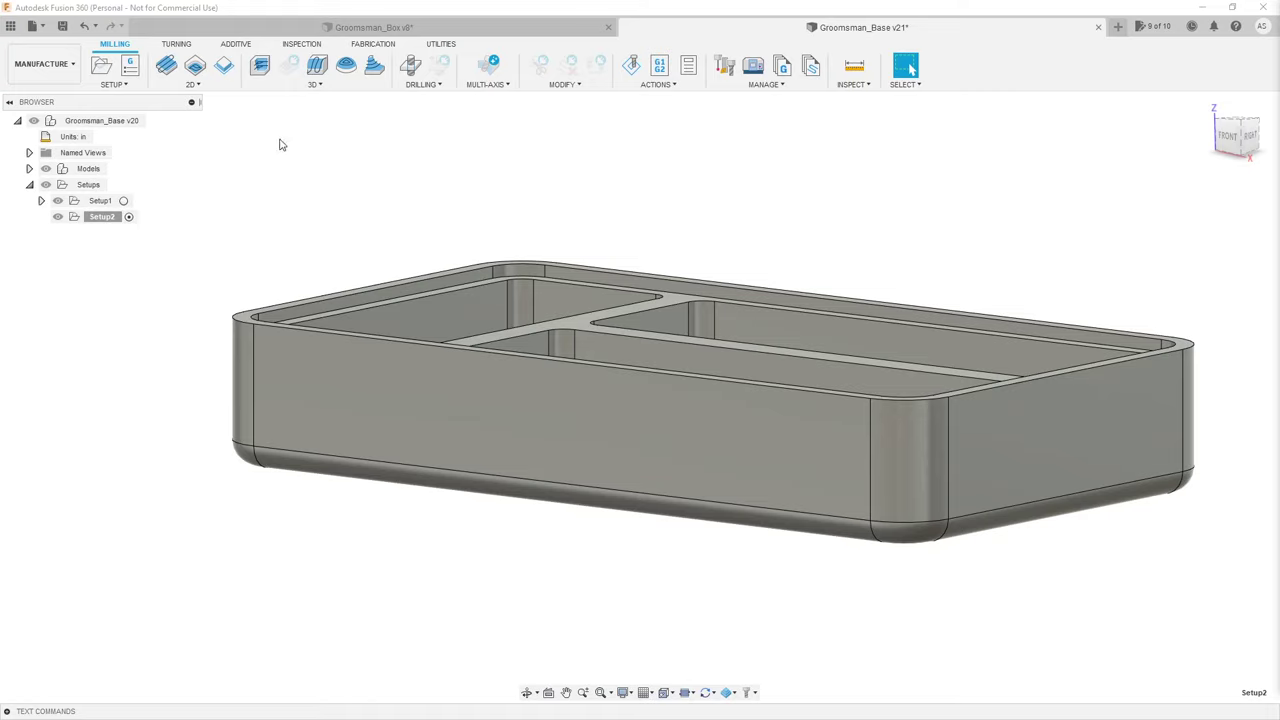
click(193, 85)
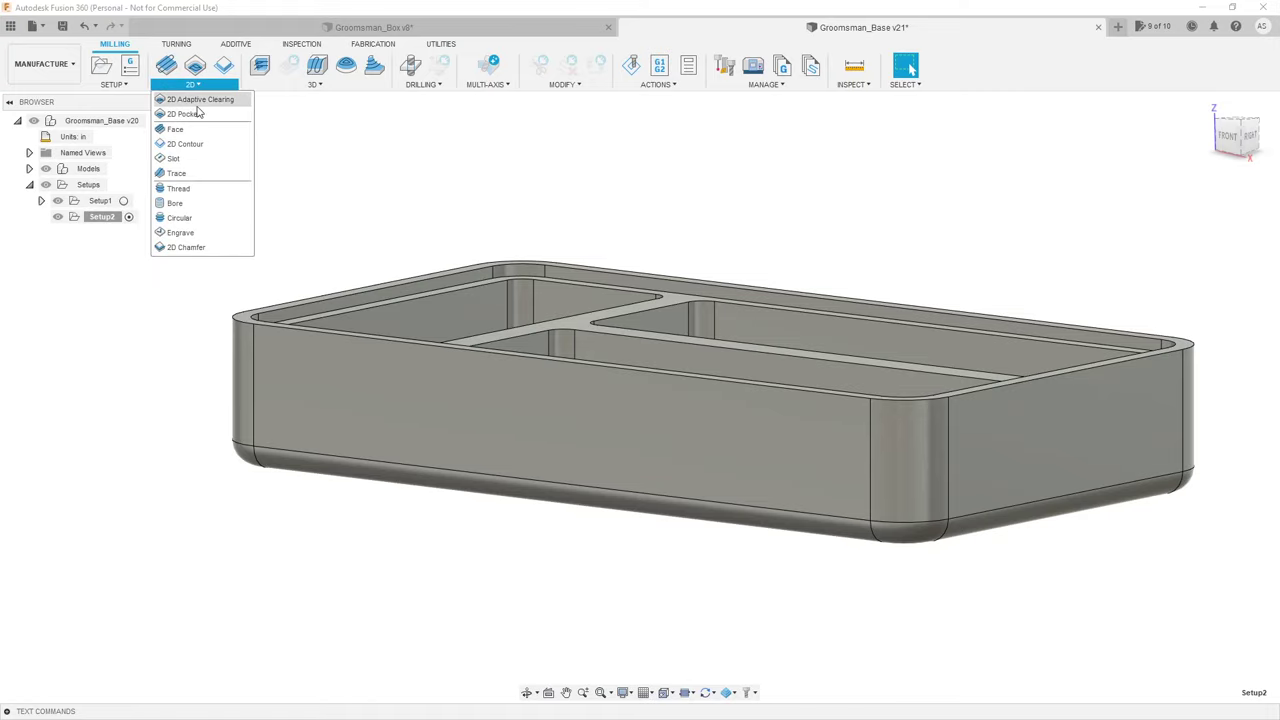
click(204, 114)
shift+middle_drag(360, 154, 344, 181)
scroll(344, 181, down, 2)
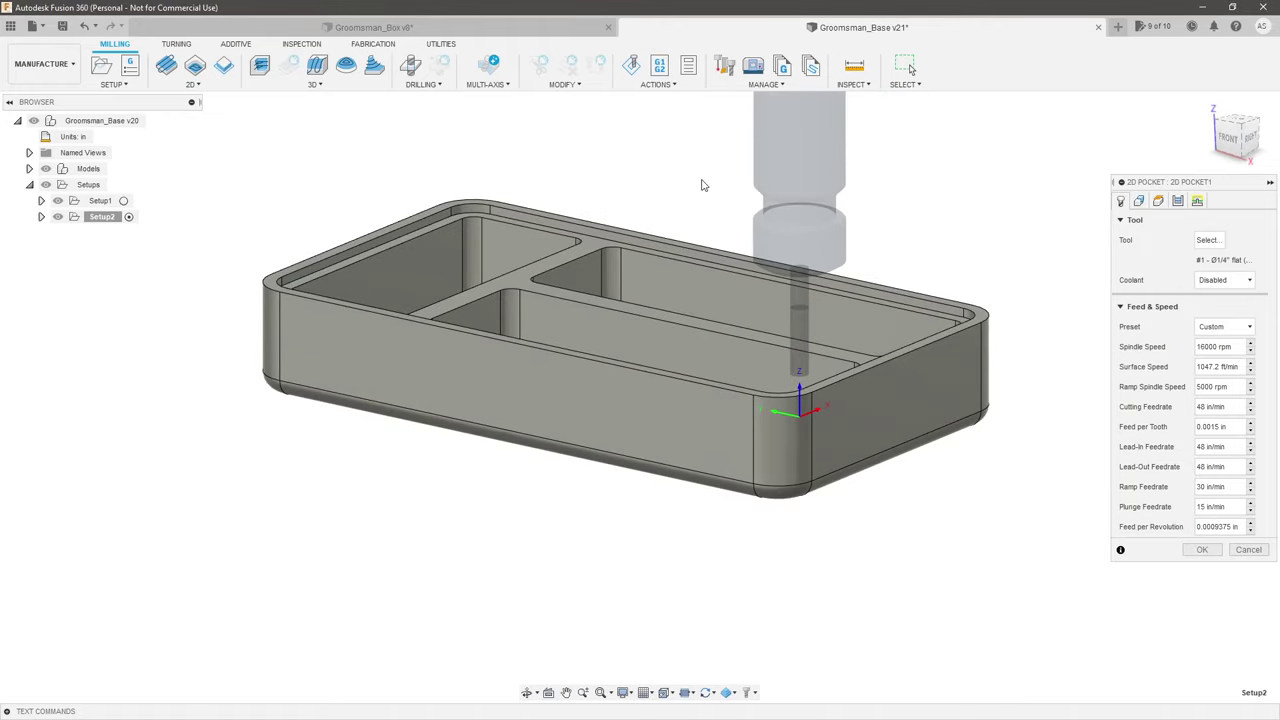
shift+middle_drag(900, 207, 809, 186)
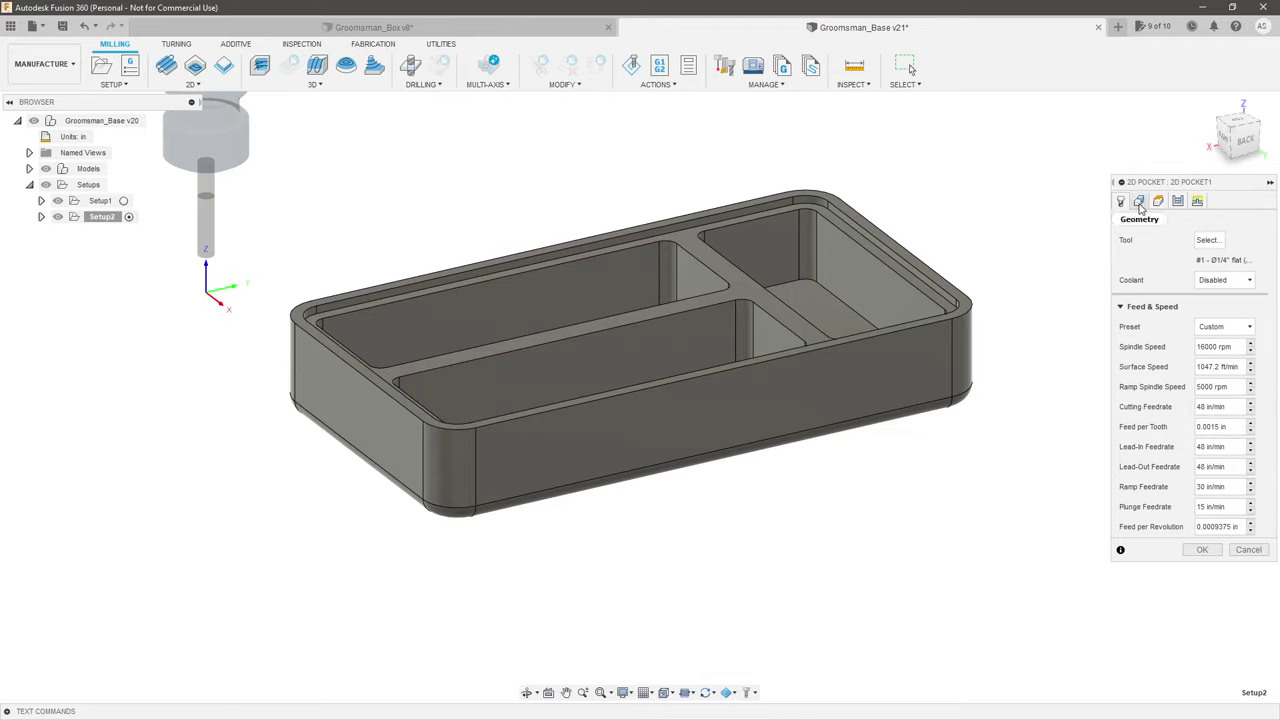
click(1139, 202)
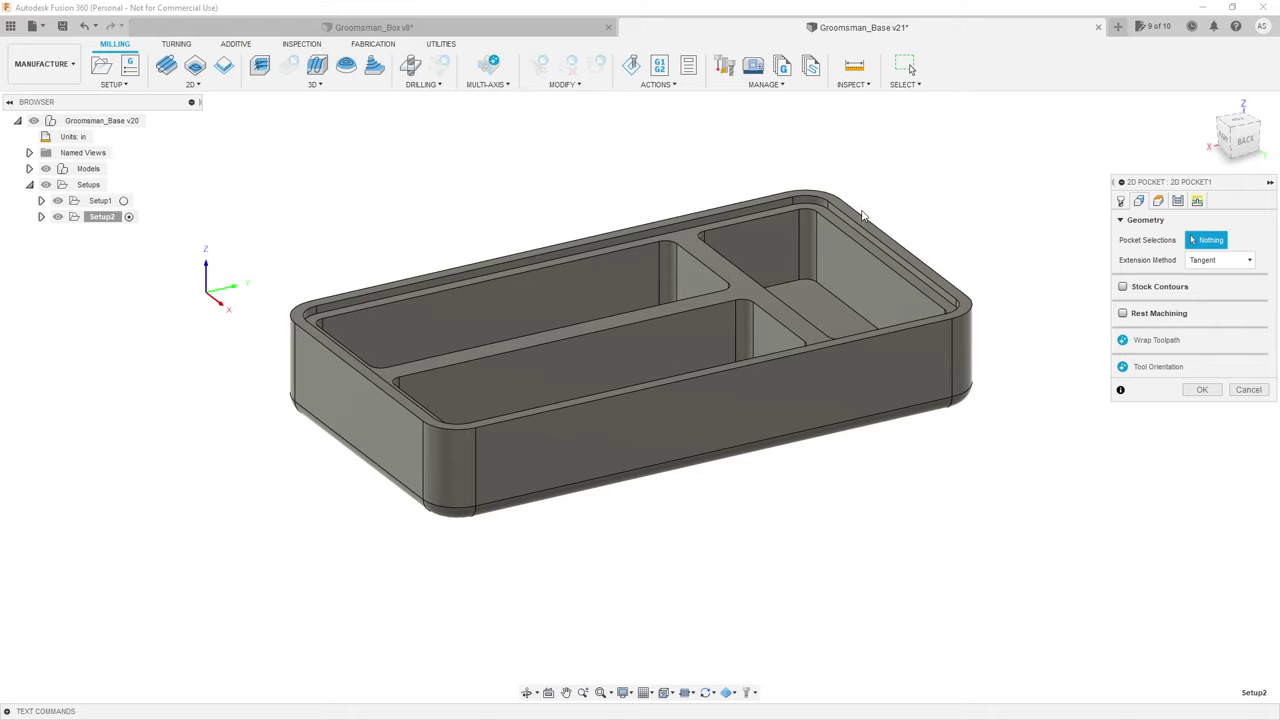
scroll(362, 246, up, 2)
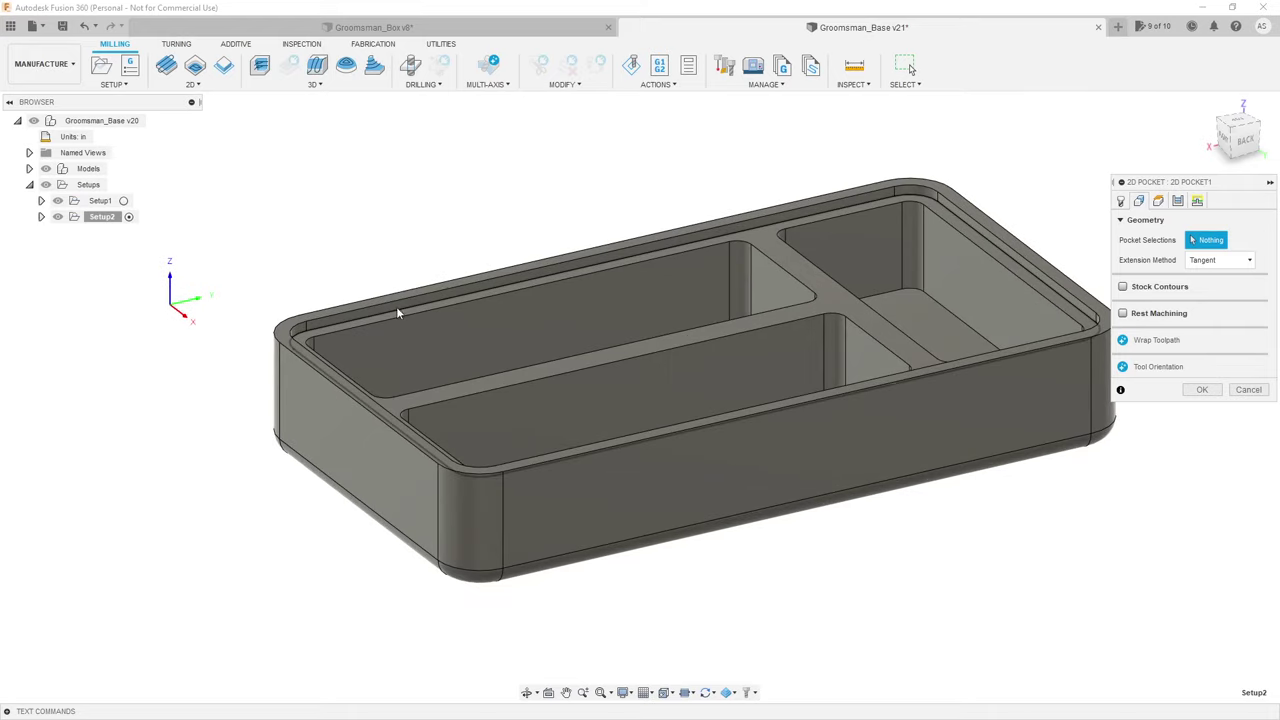
click(396, 308)
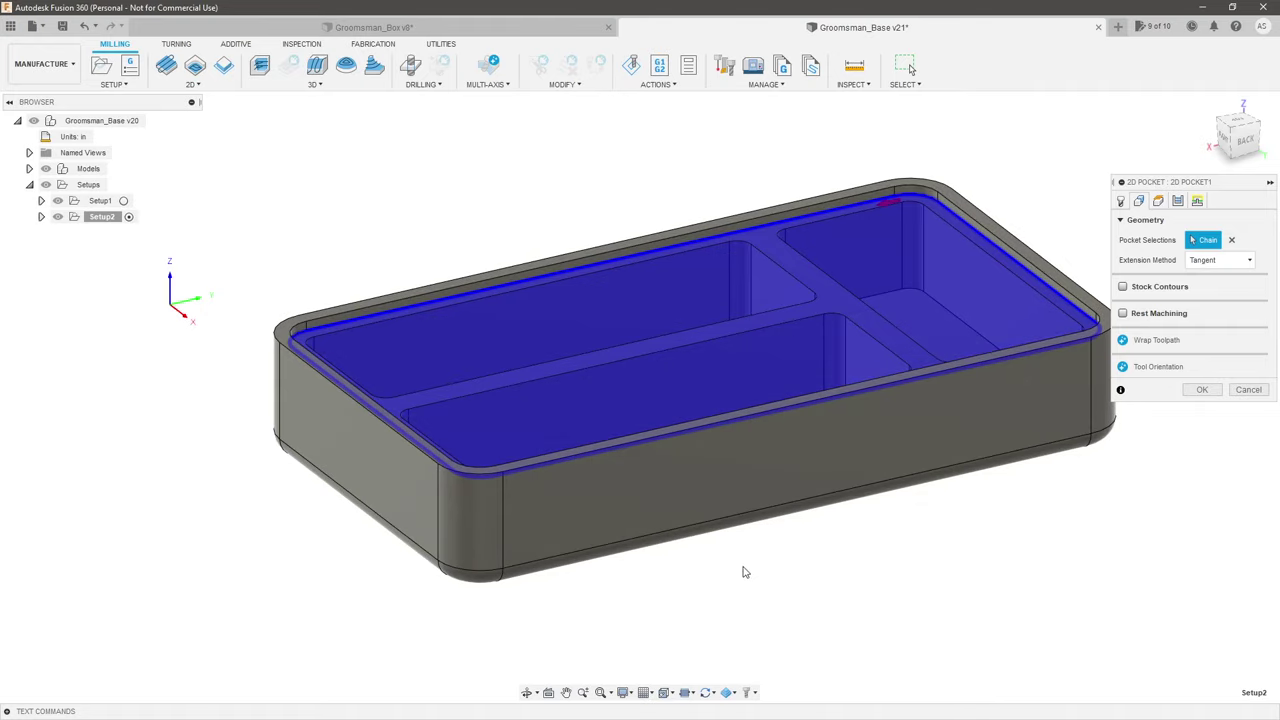
click(694, 532)
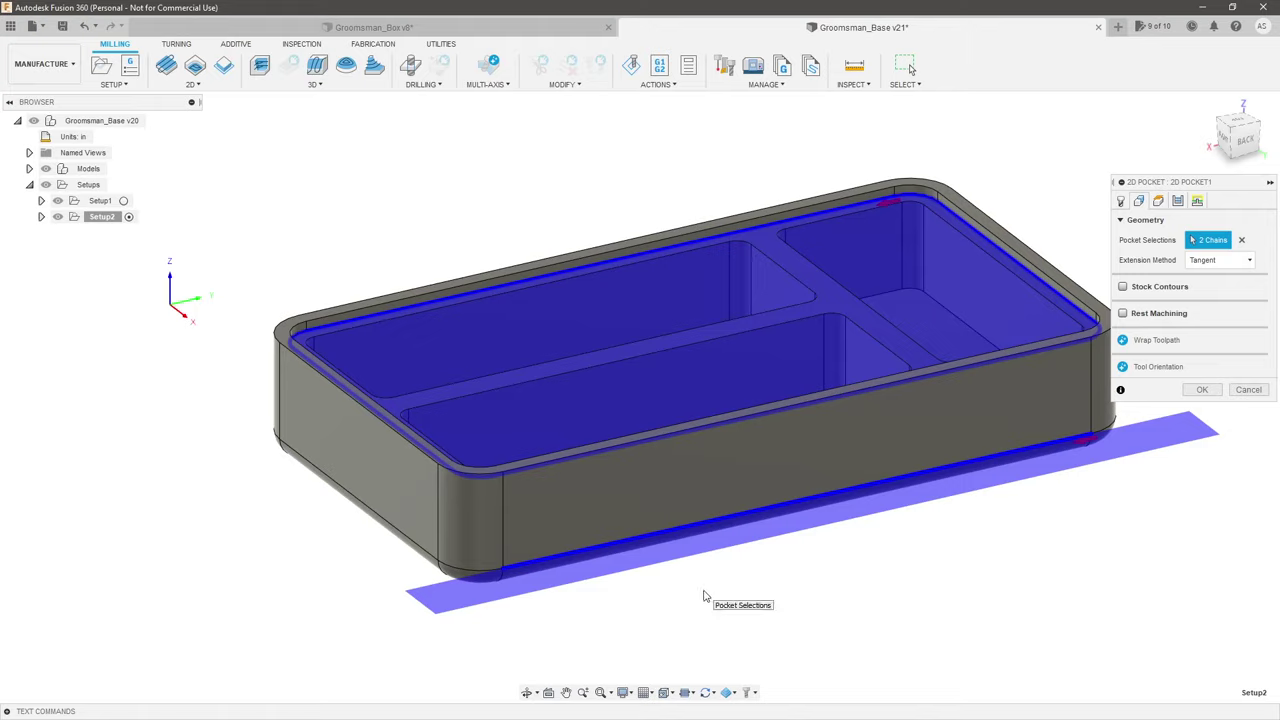
click(415, 551)
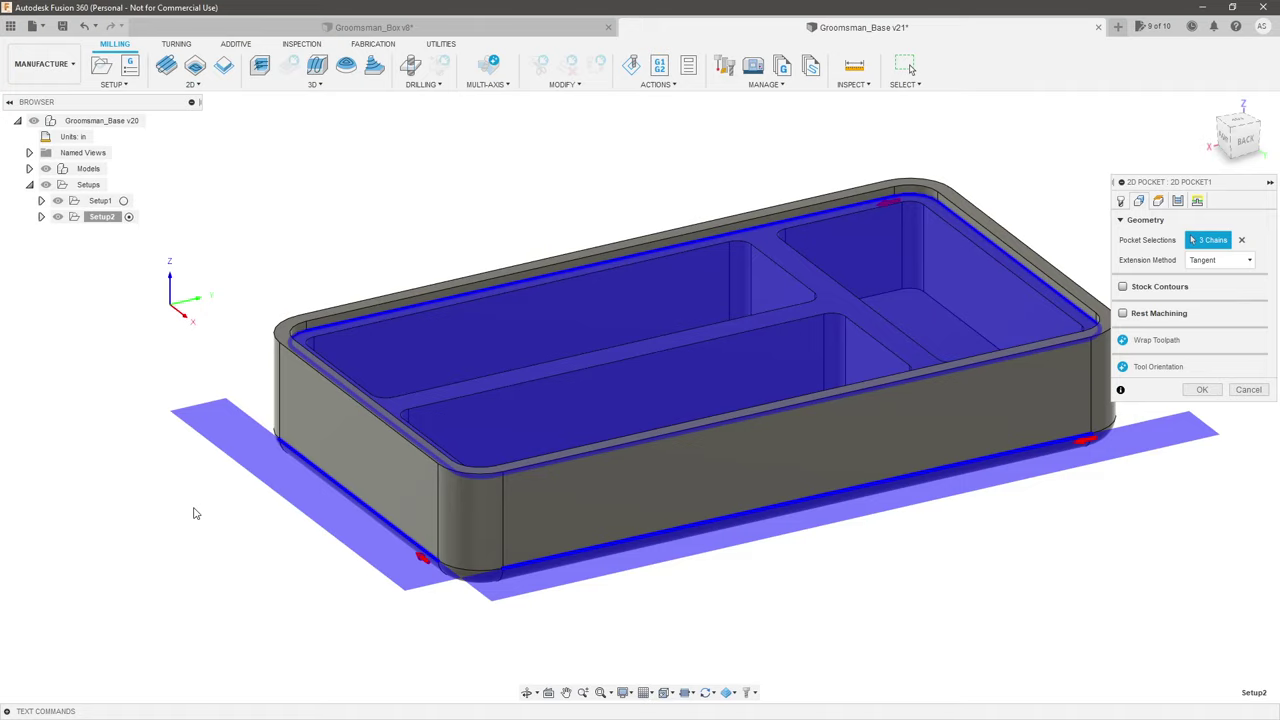
key(Escape)
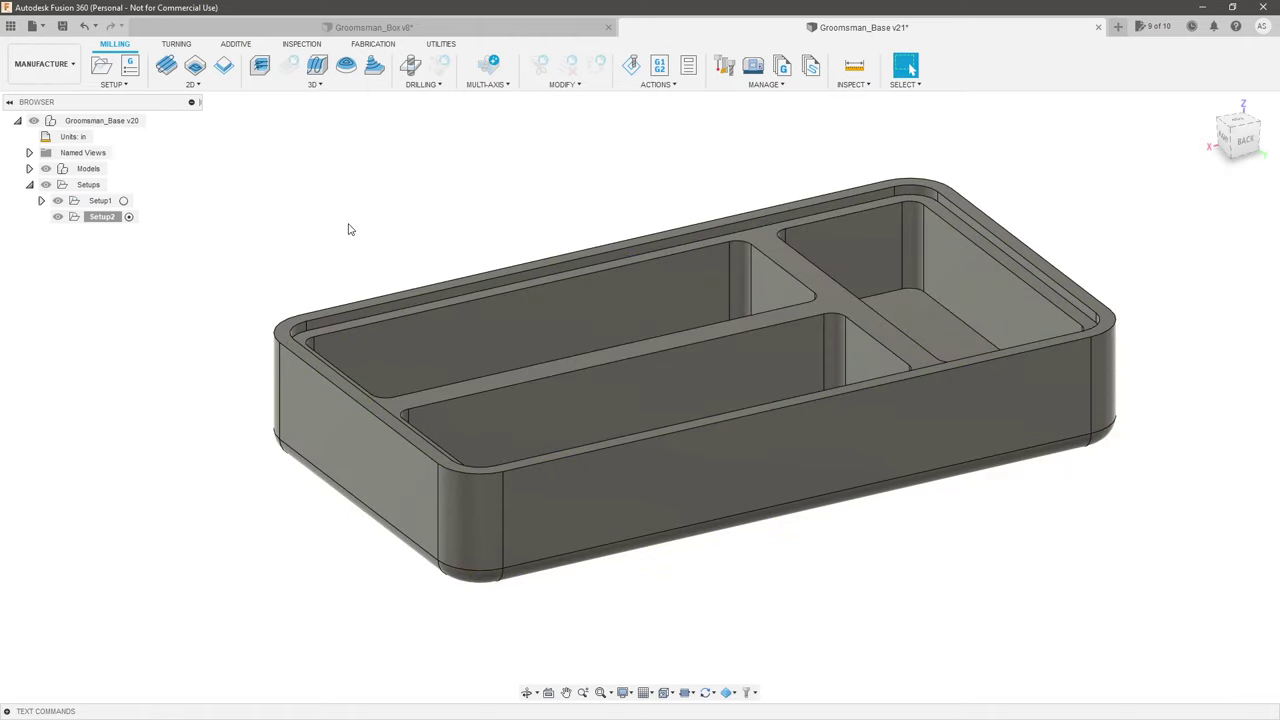
Step: Generate a 3D Pocket Clearing toolpath in Setup2 using the 1/4" flat end mill and the default settings
click(310, 84)
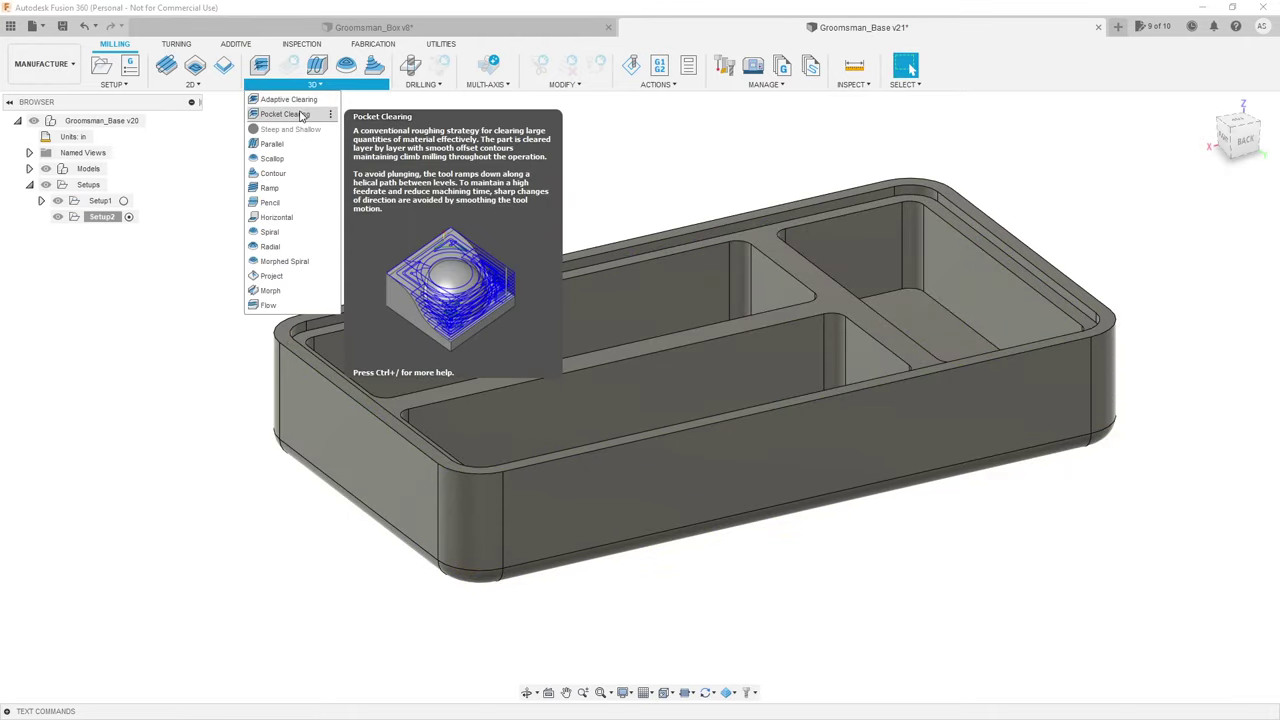
click(301, 115)
click(195, 86)
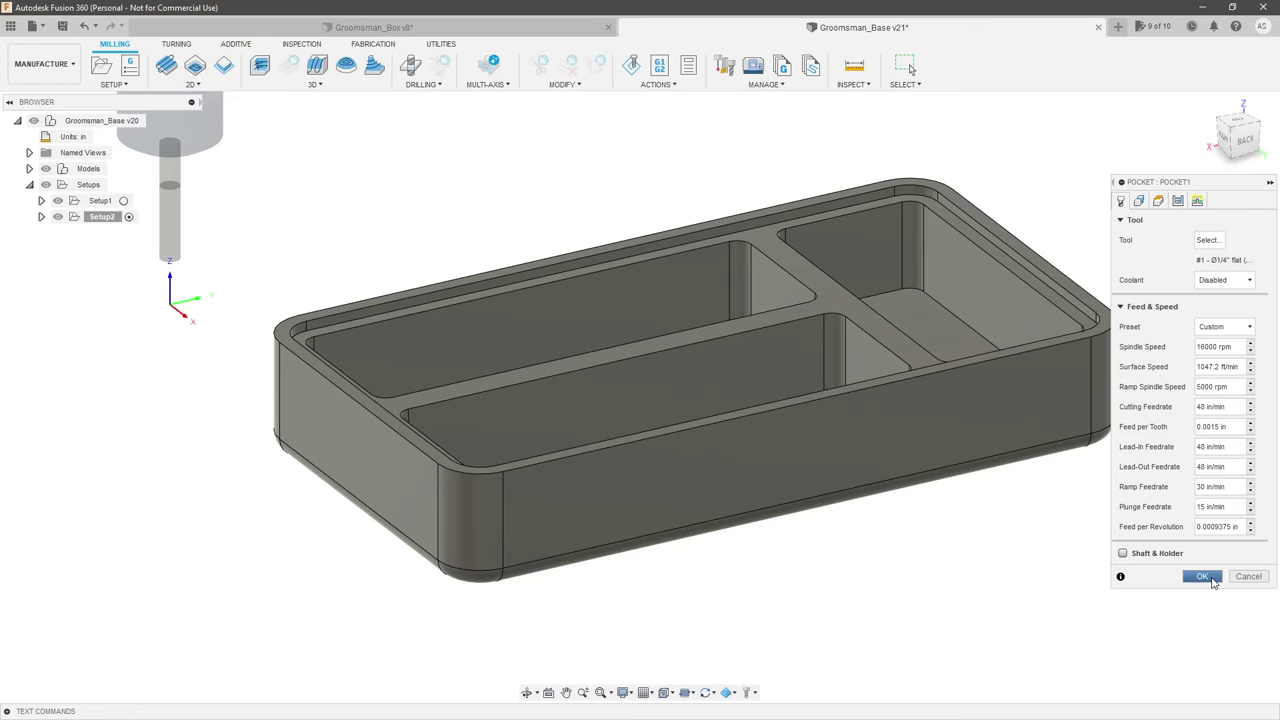
click(1205, 578)
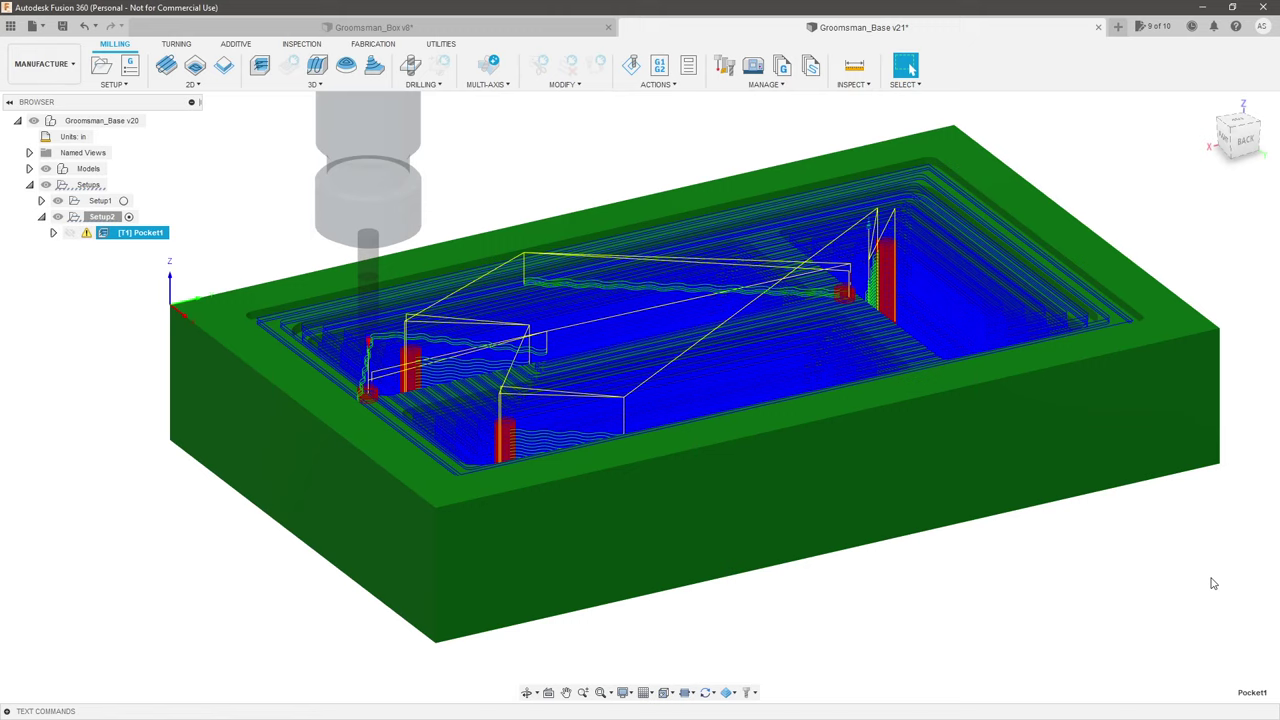
Step: Review the pocket clearing operation's geometry settings, then remove the operation from Setup2
right_click(140, 236)
click(168, 250)
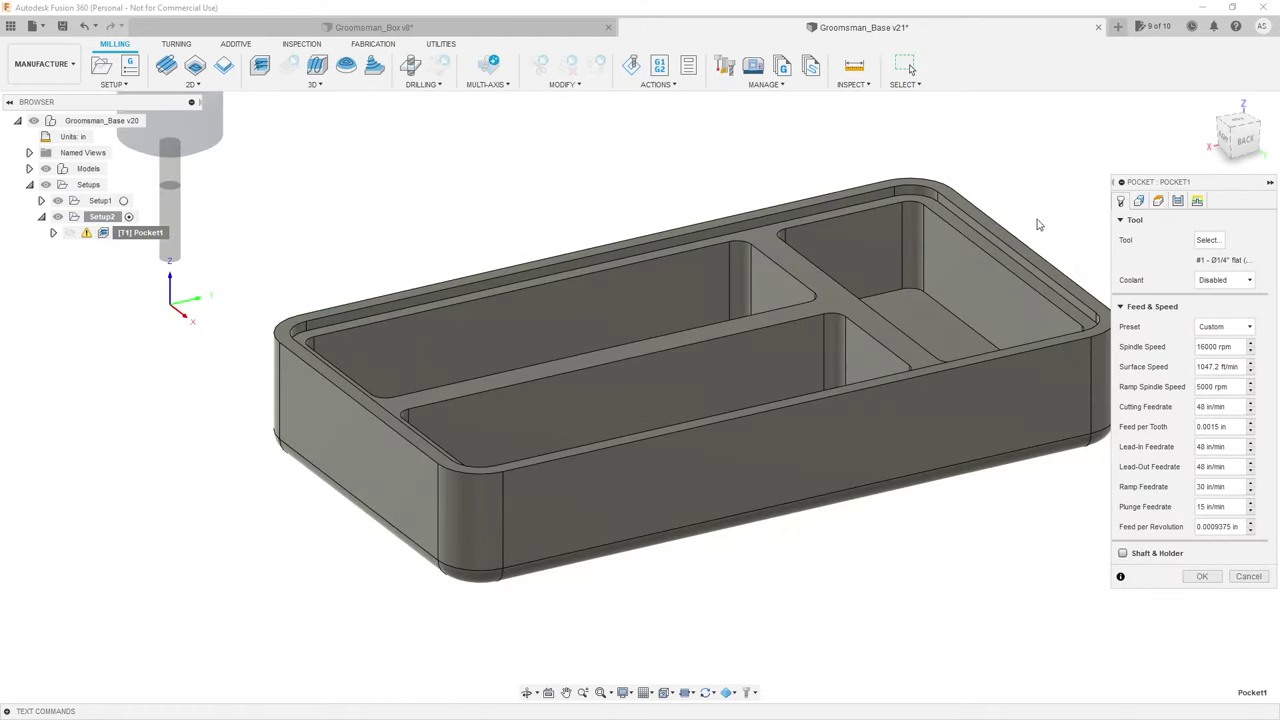
click(1139, 201)
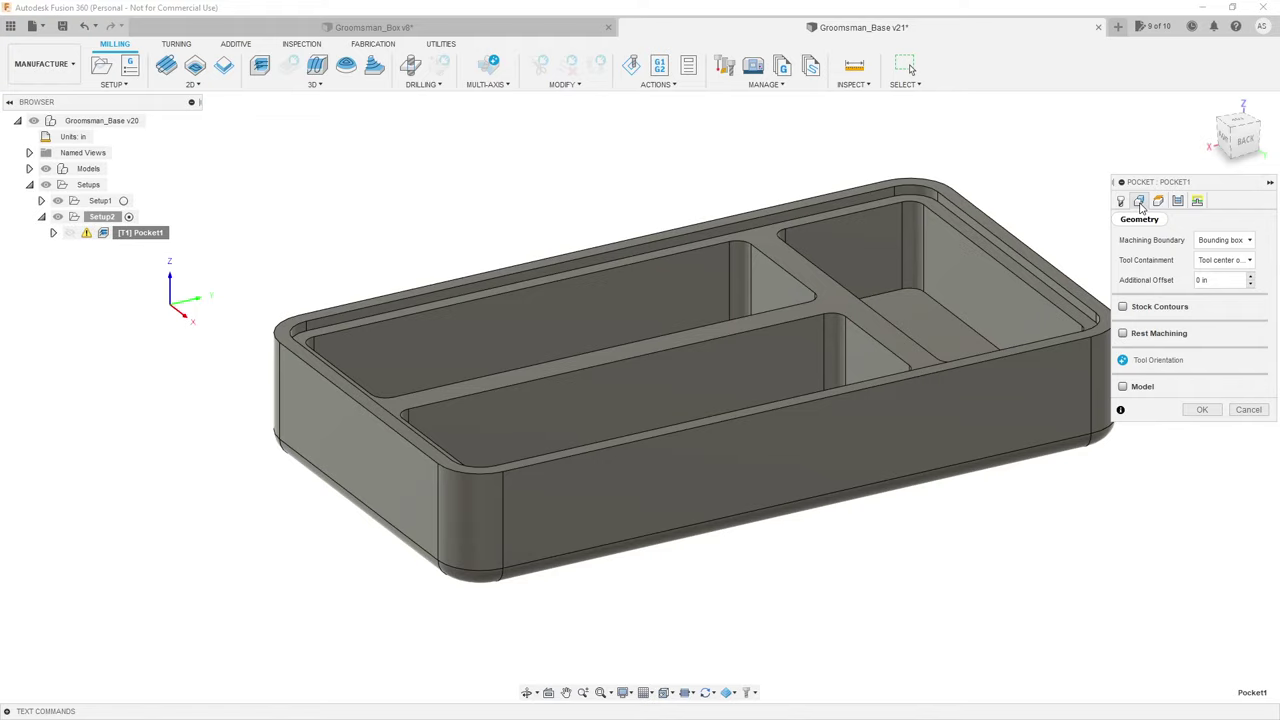
key(Escape)
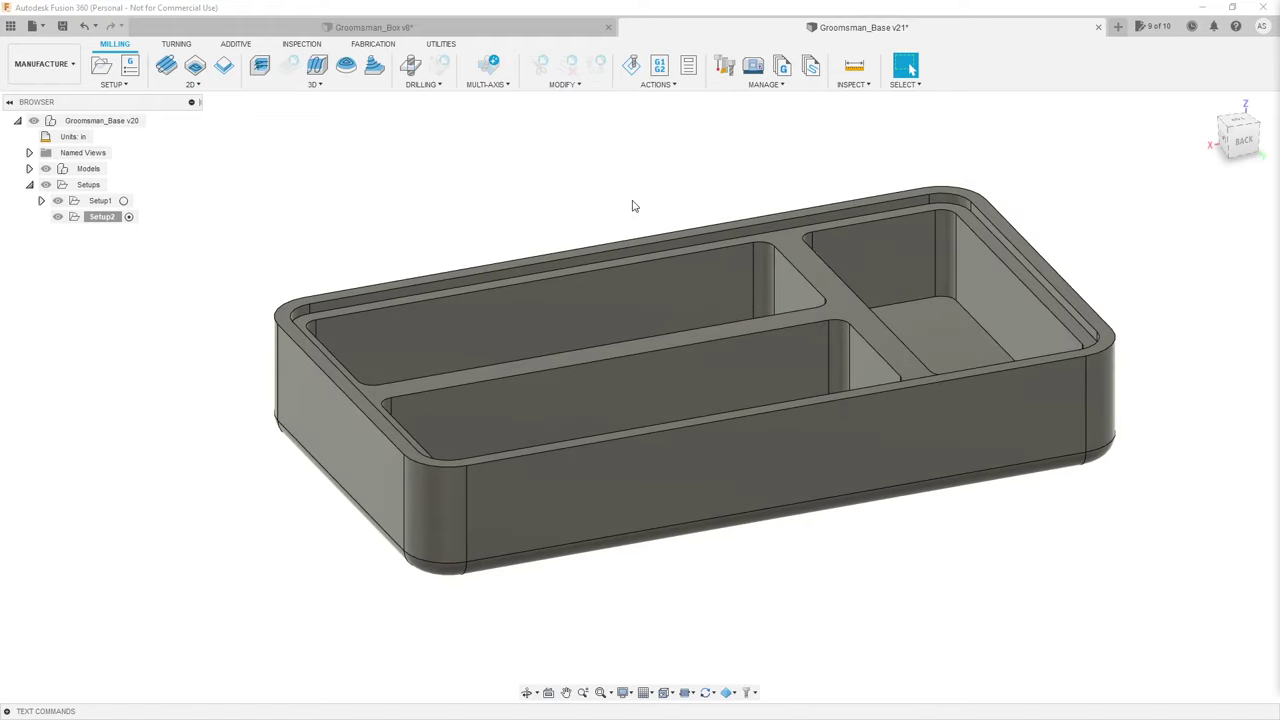
Step: Generate a Face toolpath in Setup2 using the 1/4" flat end mill and the default settings
click(1240, 140)
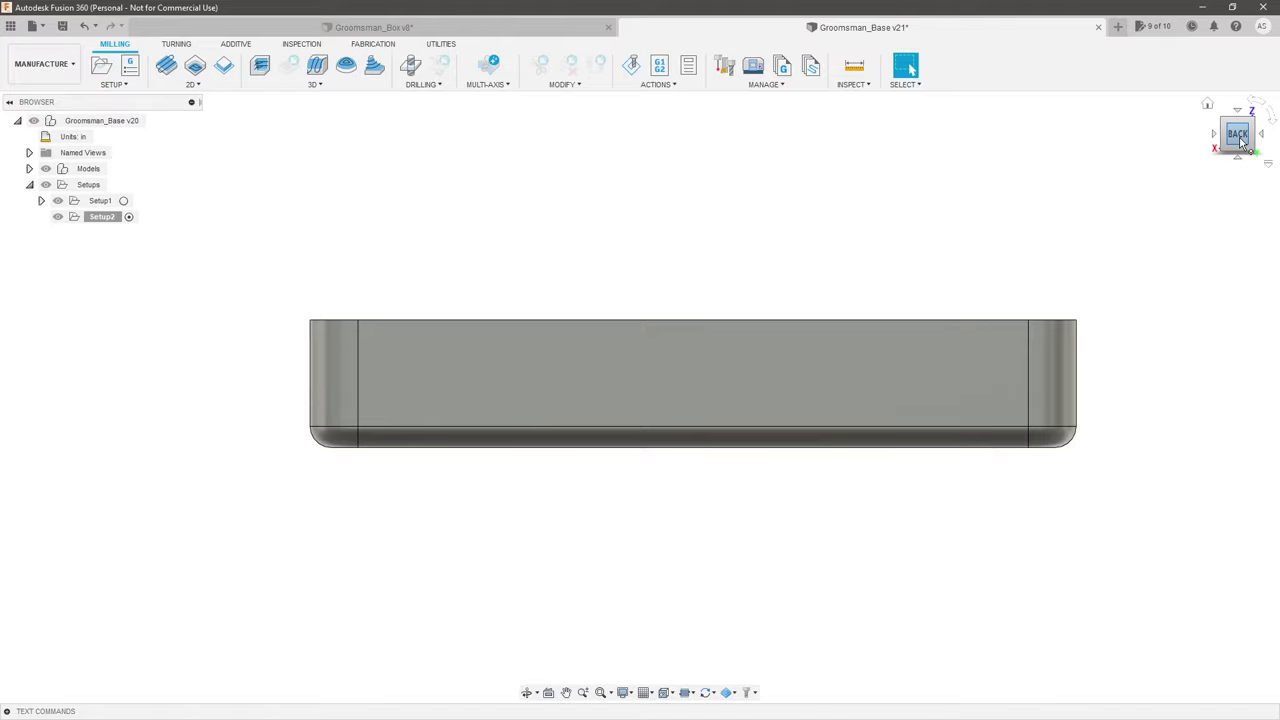
shift+middle_drag(766, 161, 784, 175)
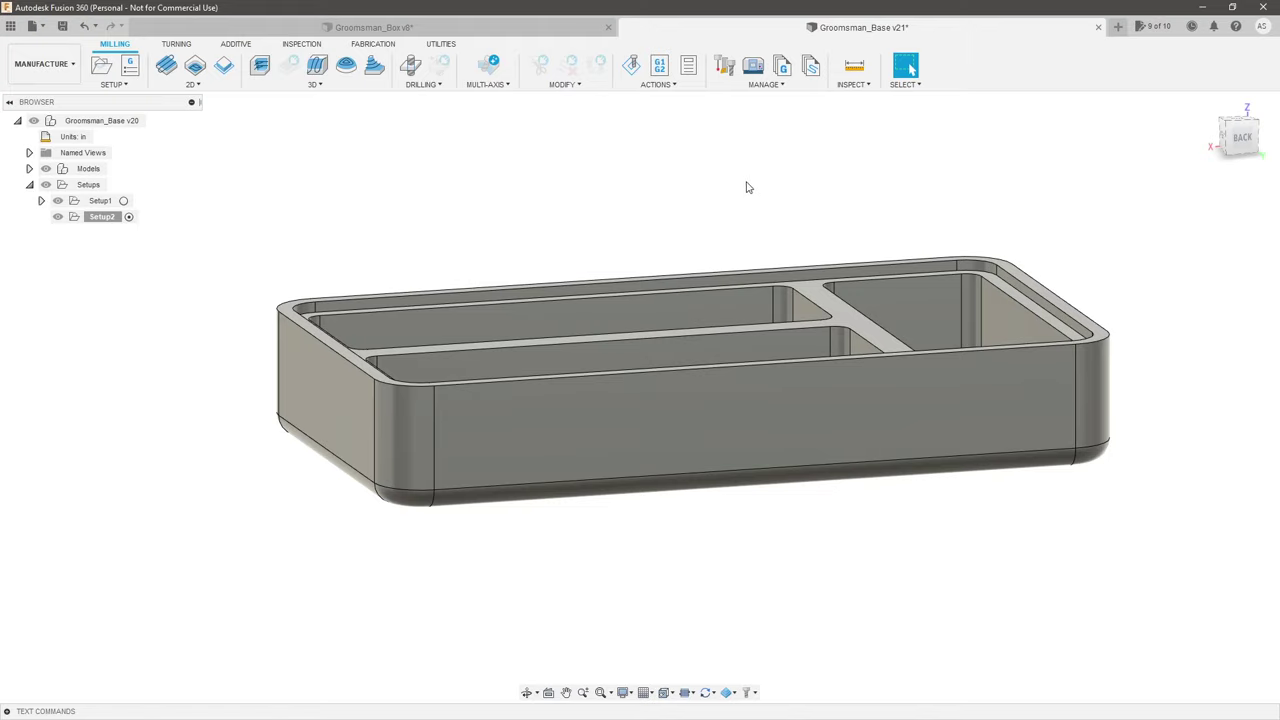
shift+middle_drag(780, 197, 797, 204)
key(Escape)
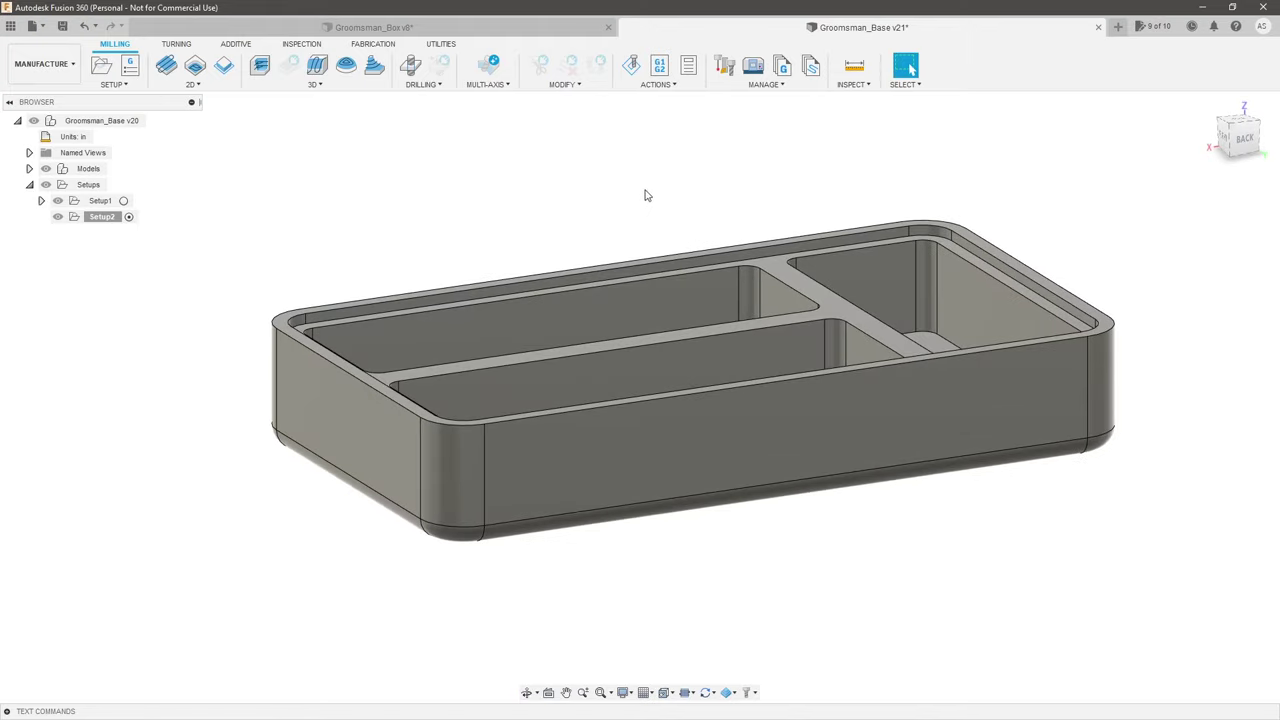
click(173, 72)
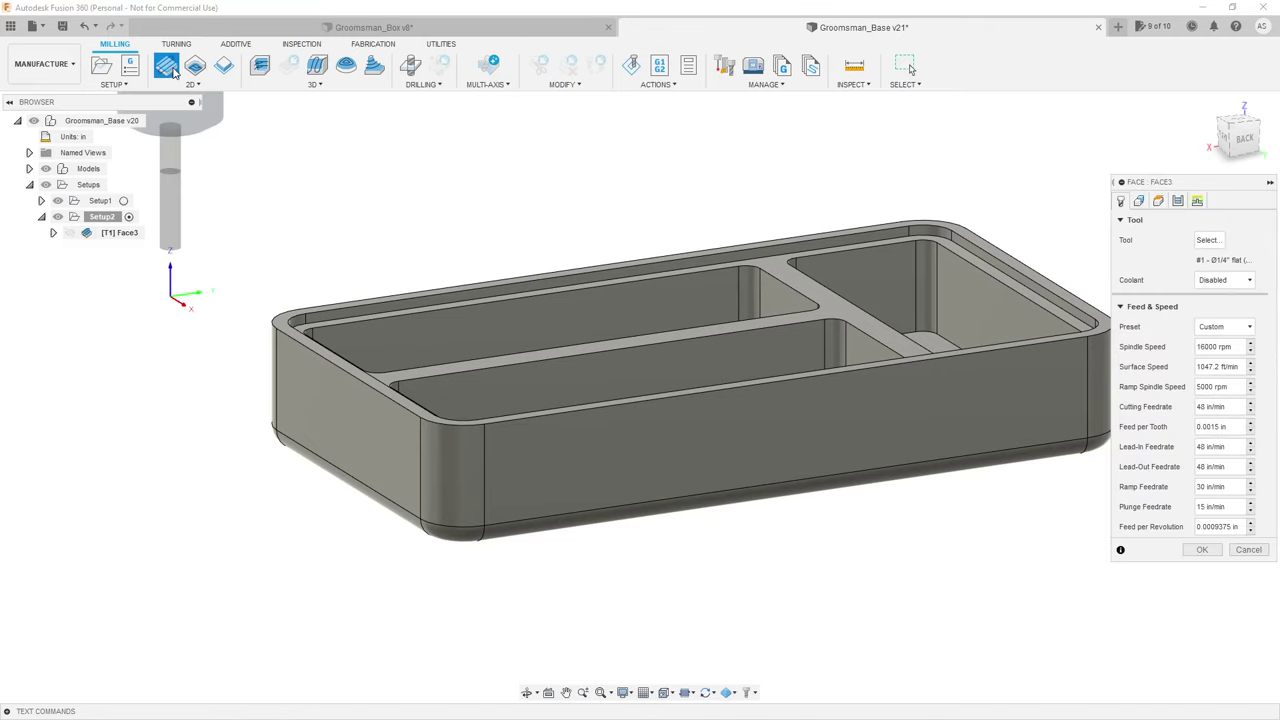
shift+middle_drag(457, 166, 477, 175)
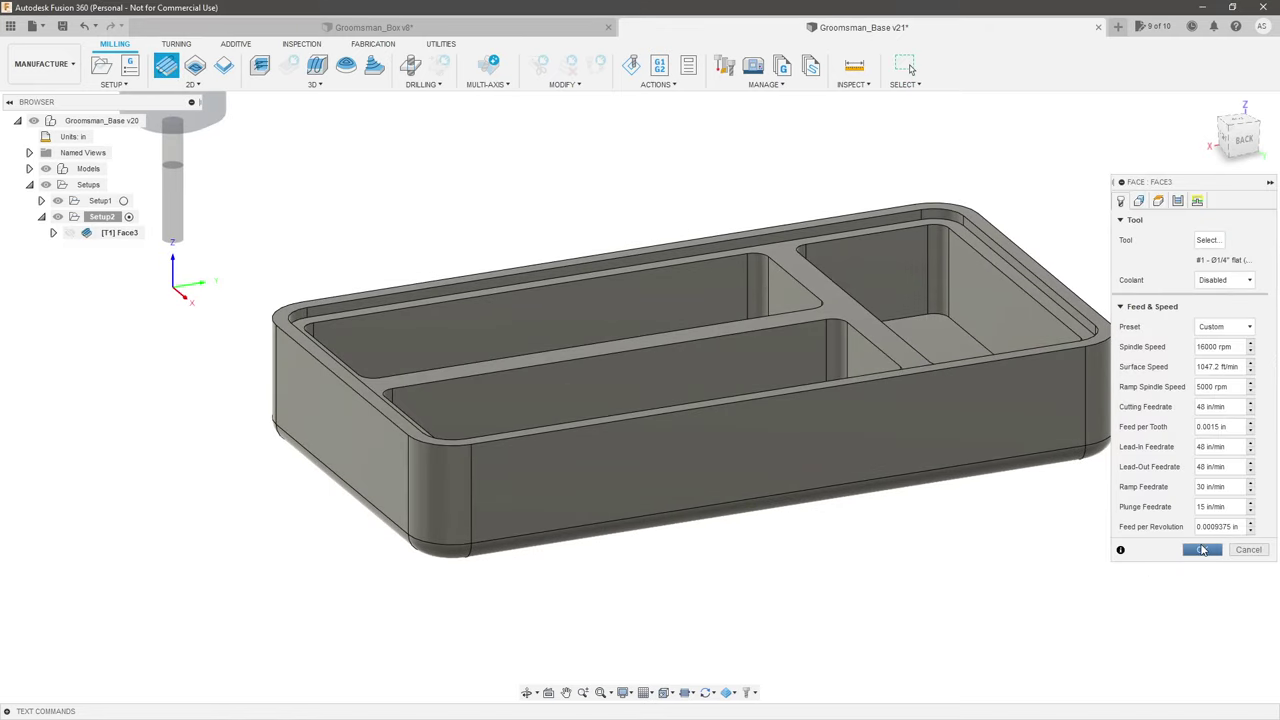
click(1202, 549)
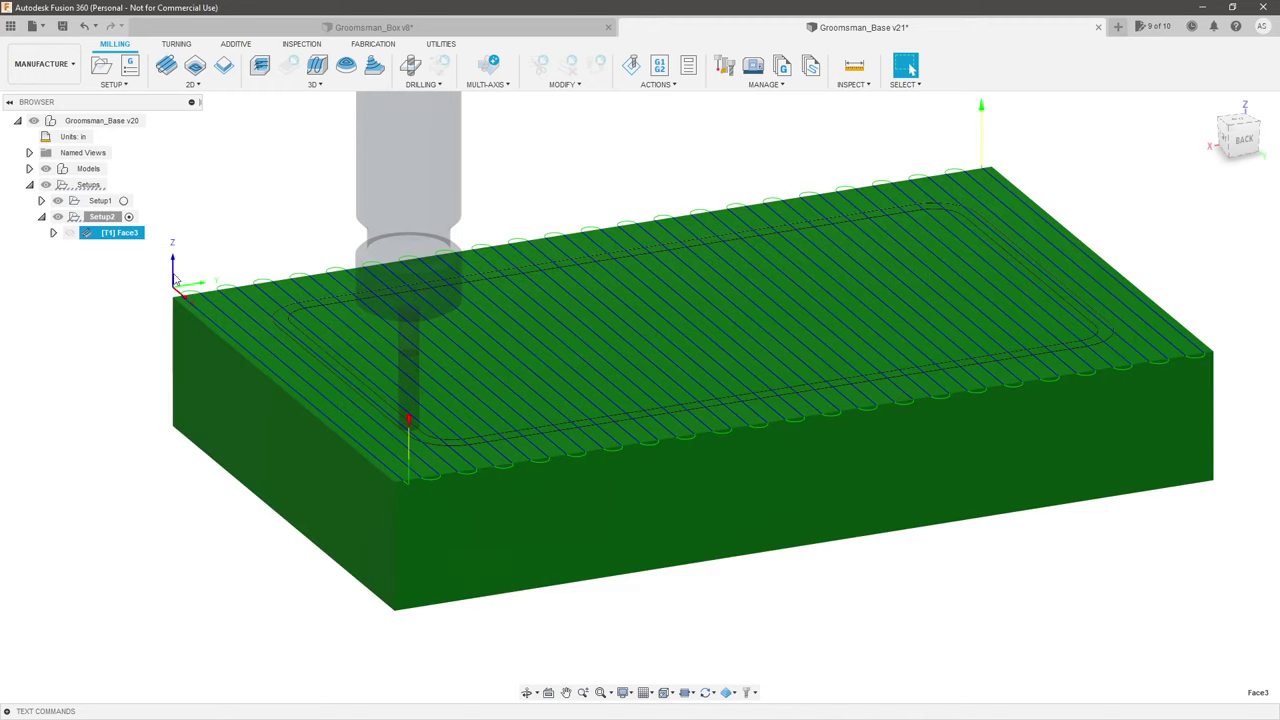
Step: Compare the facing toolpath's cut level with Setup2's stock top from the back view, selecting each in turn
shift+middle_drag(267, 175, 282, 153)
click(1238, 140)
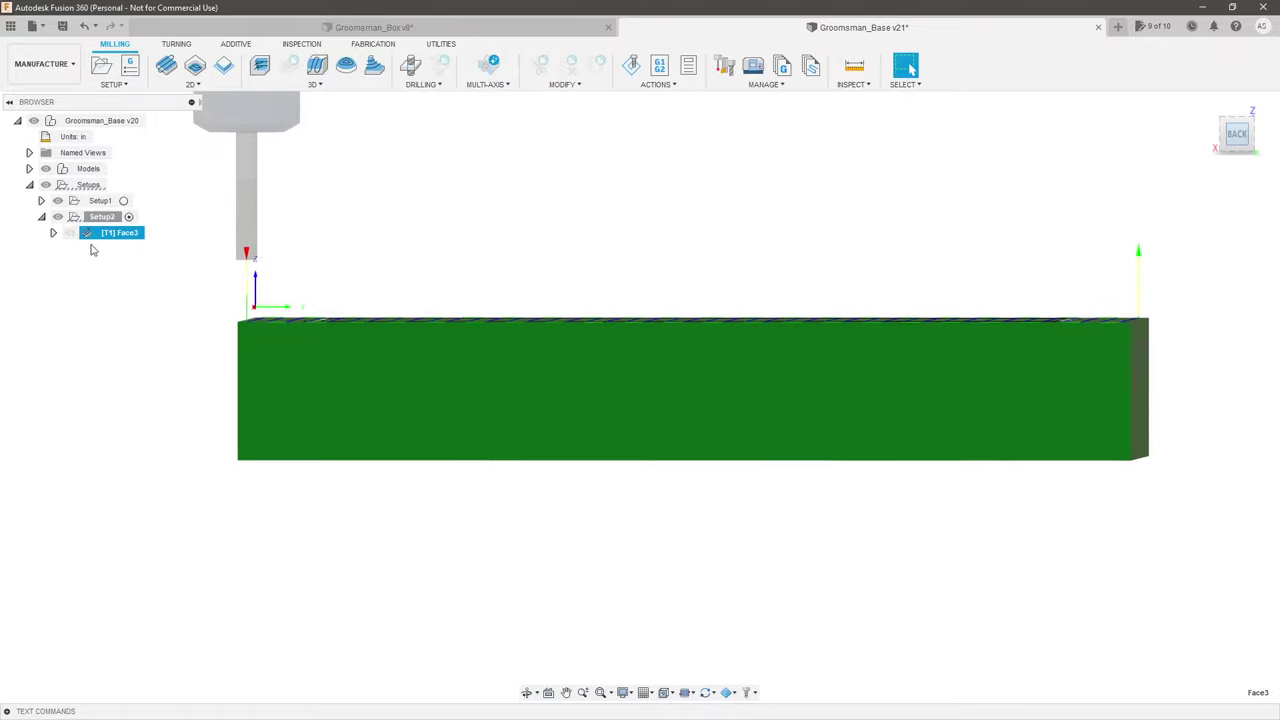
click(101, 217)
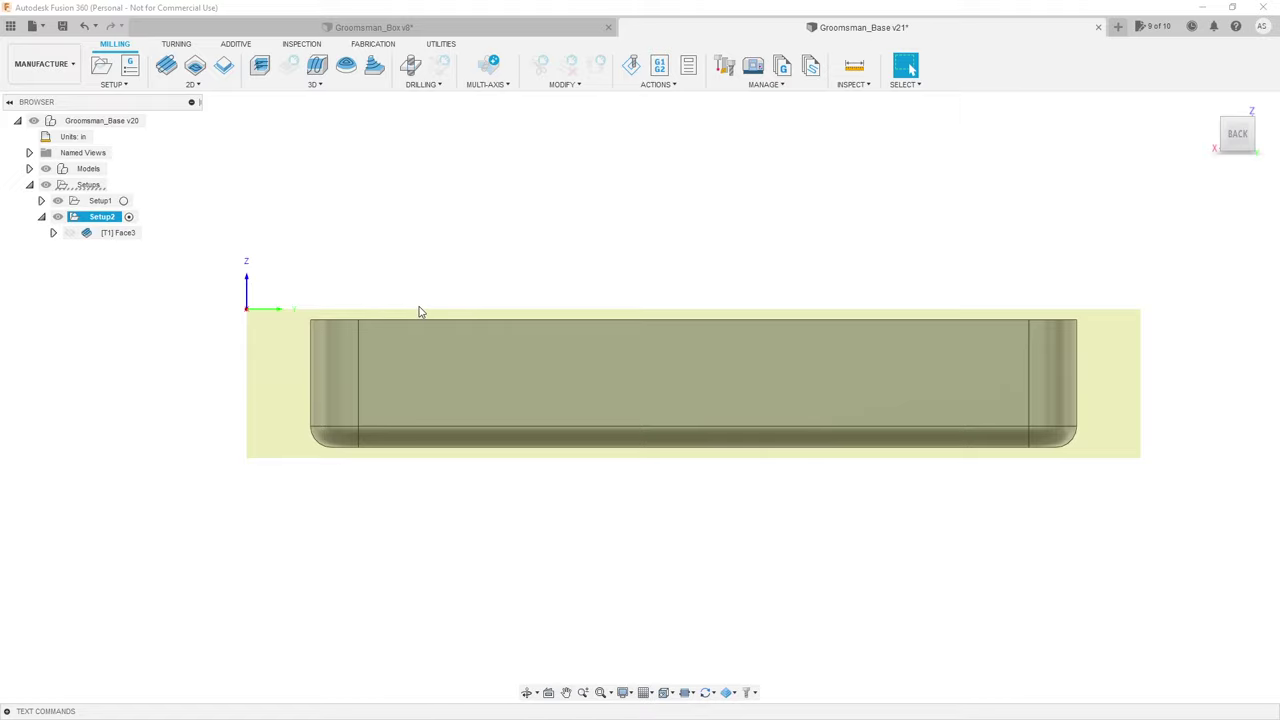
click(126, 233)
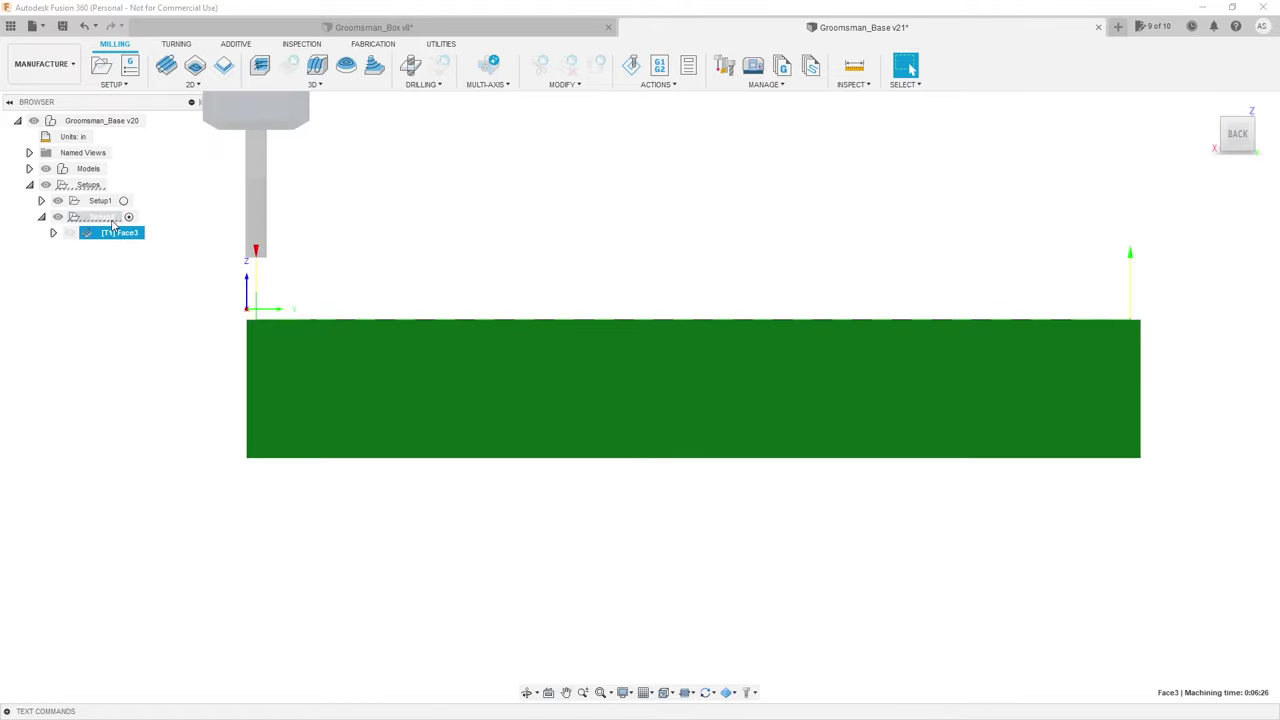
click(102, 217)
click(115, 234)
Step: Examine the facing toolpath over the base's top rim at an angle, alternating between the toolpath and the bare model
shift+middle_drag(357, 243, 323, 282)
scroll(282, 330, up, 10)
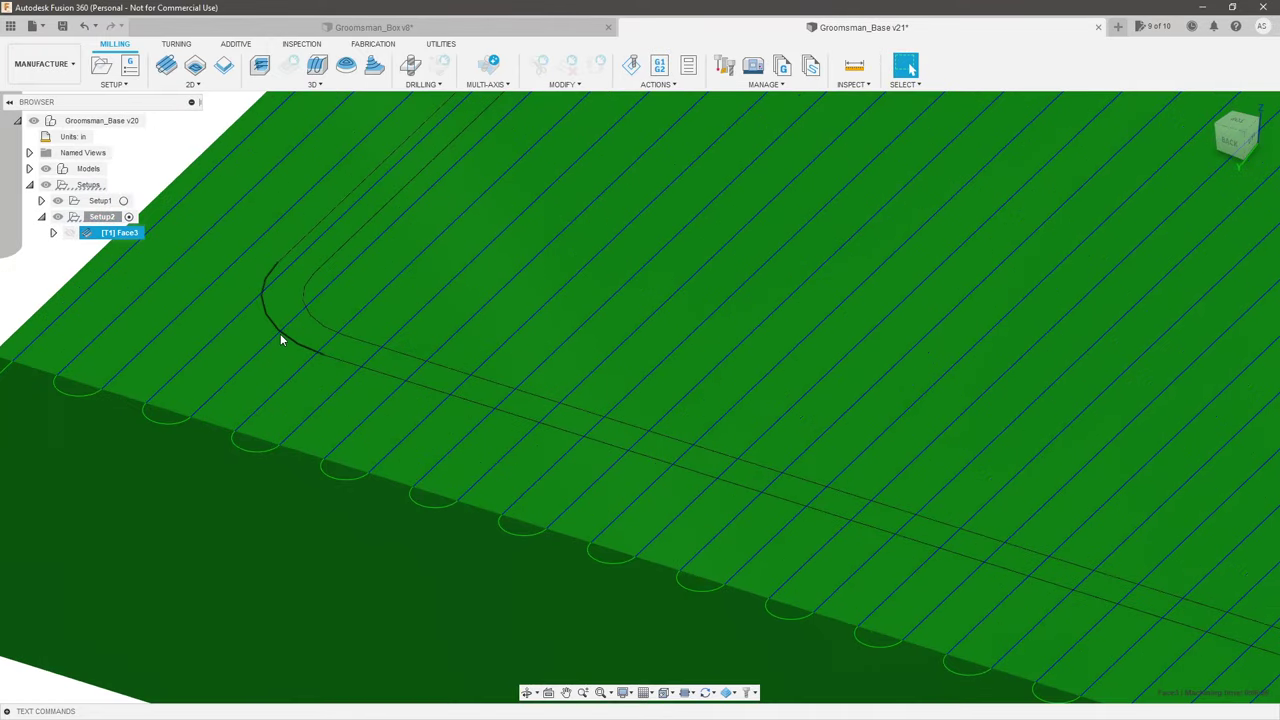
click(392, 364)
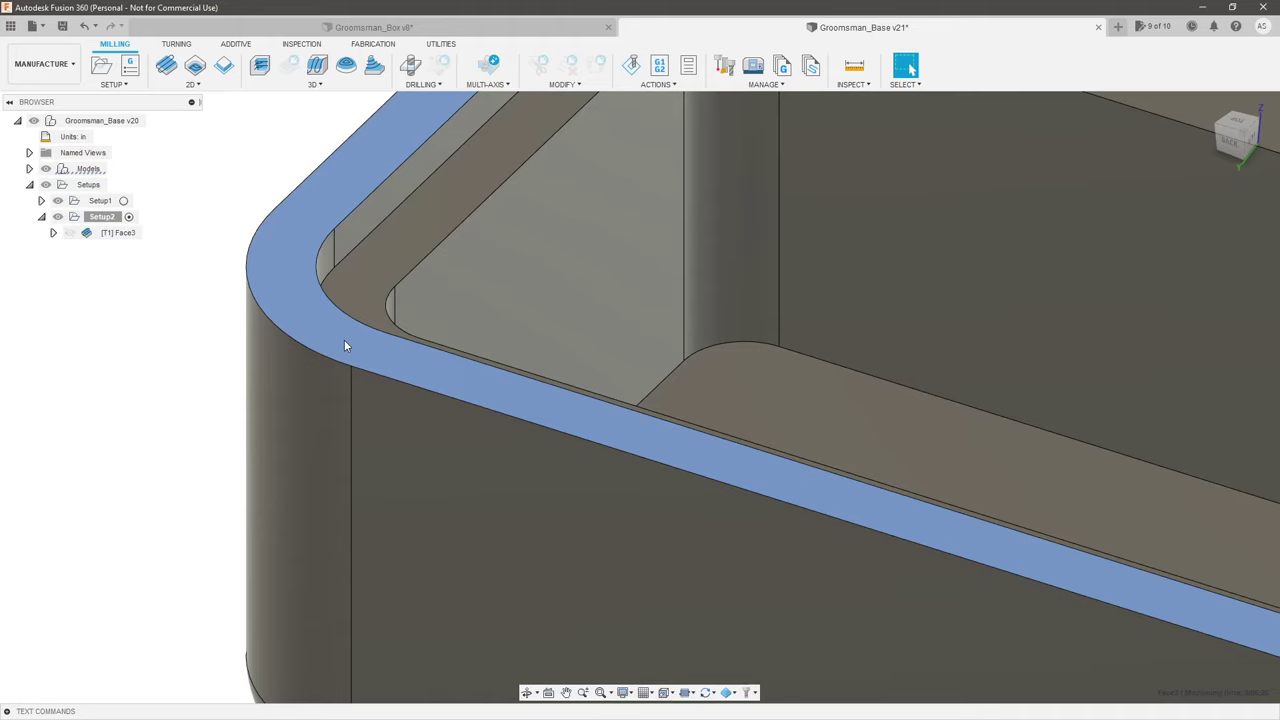
scroll(344, 339, down, 5)
click(217, 290)
click(126, 235)
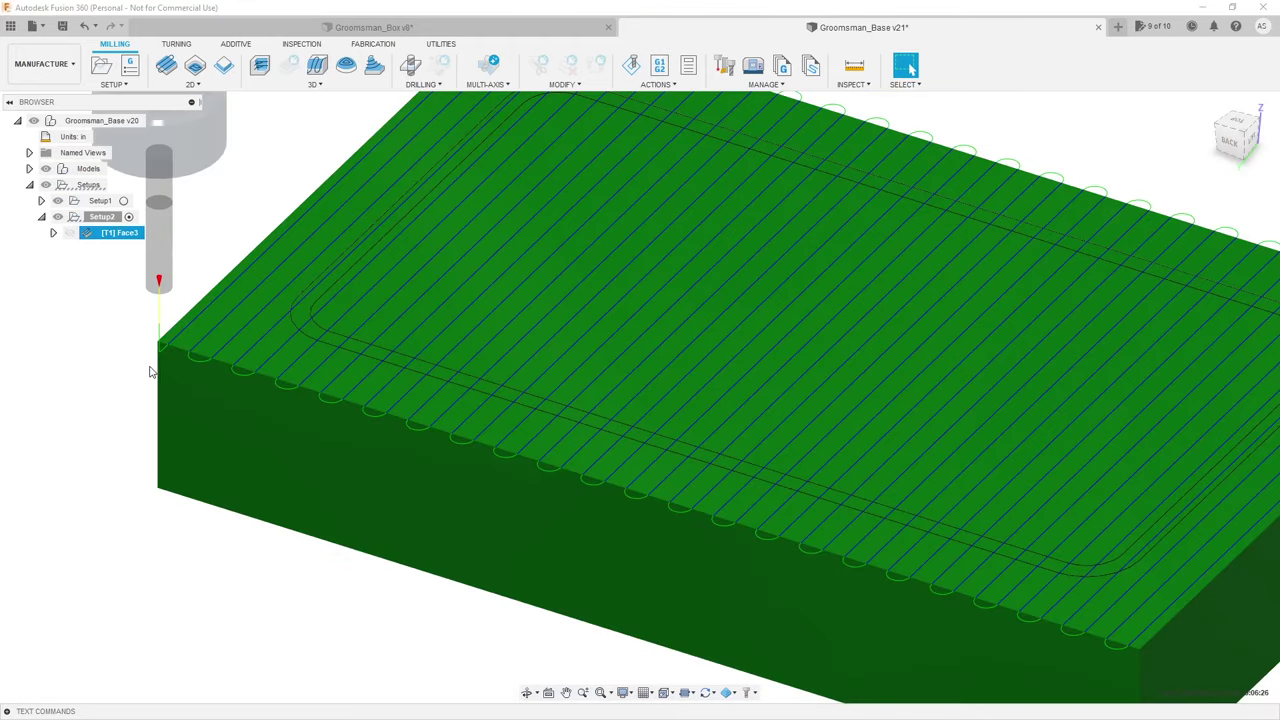
scroll(150, 372, down, 4)
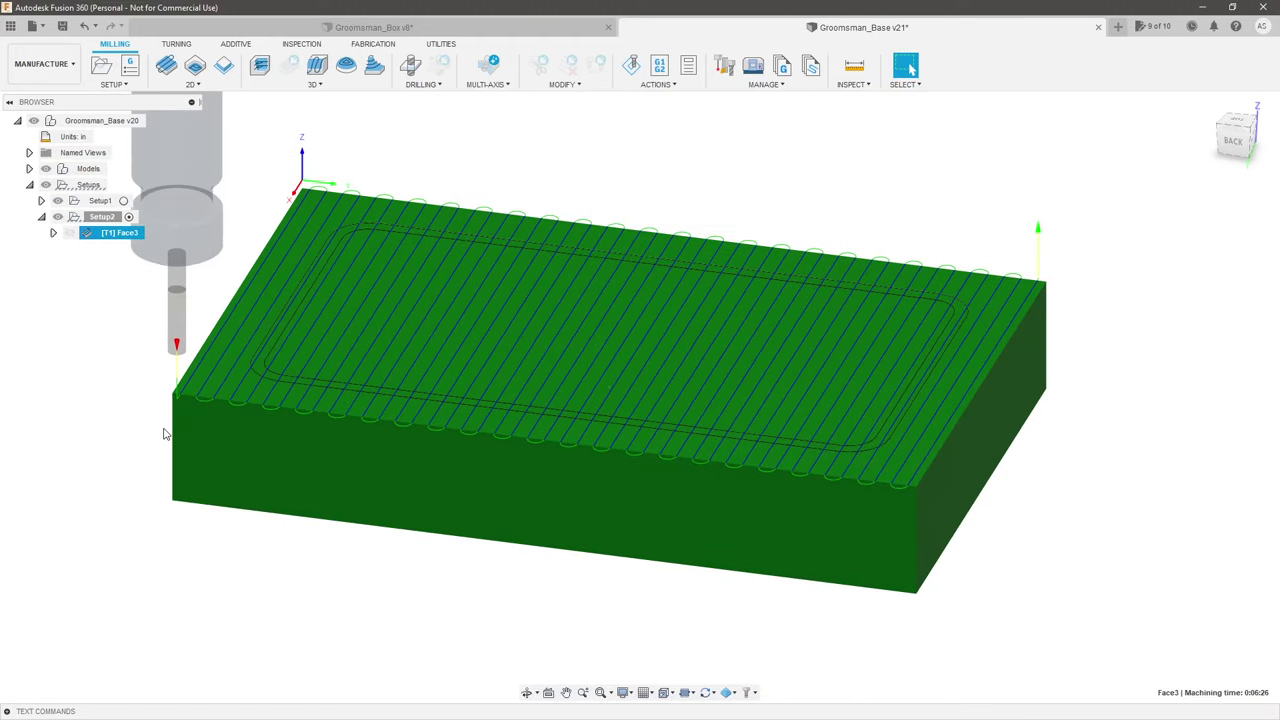
scroll(122, 401, down, 1)
scroll(90, 386, up, 1)
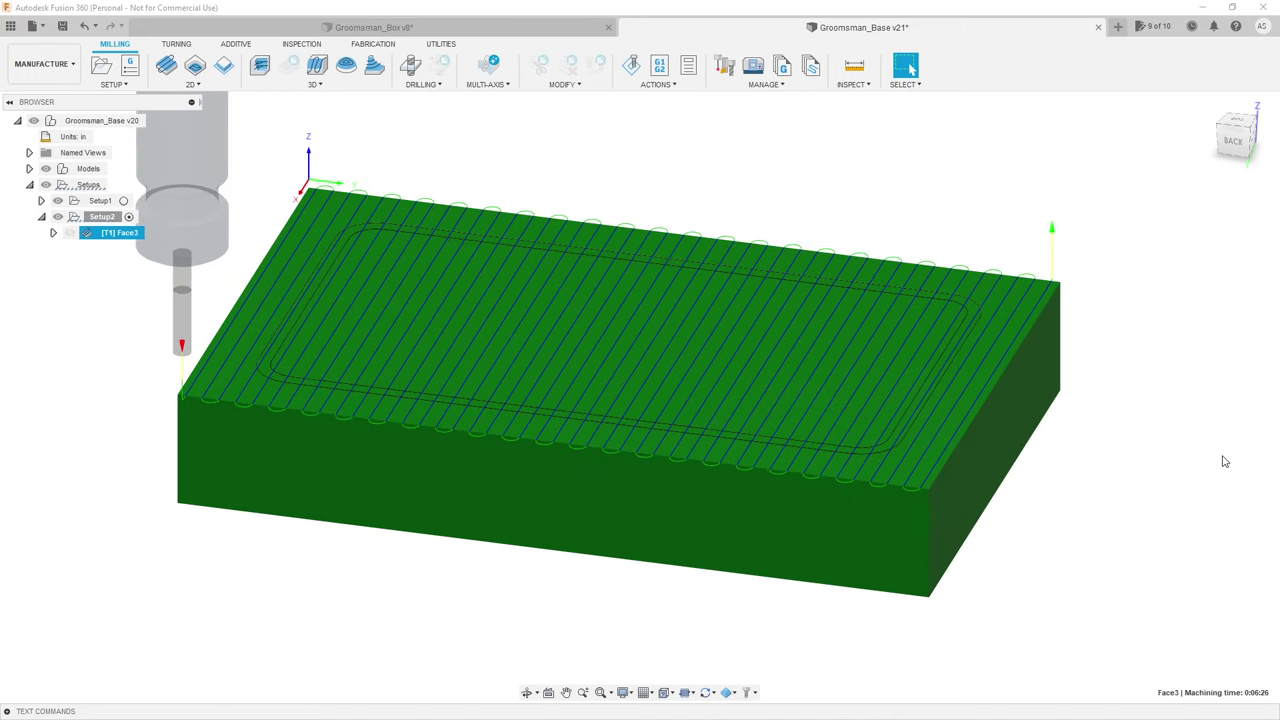
mouse_move(1194, 454)
shift+middle_down()
mouse_move(1120, 443)
mouse_move(1194, 446)
shift+middle_up()
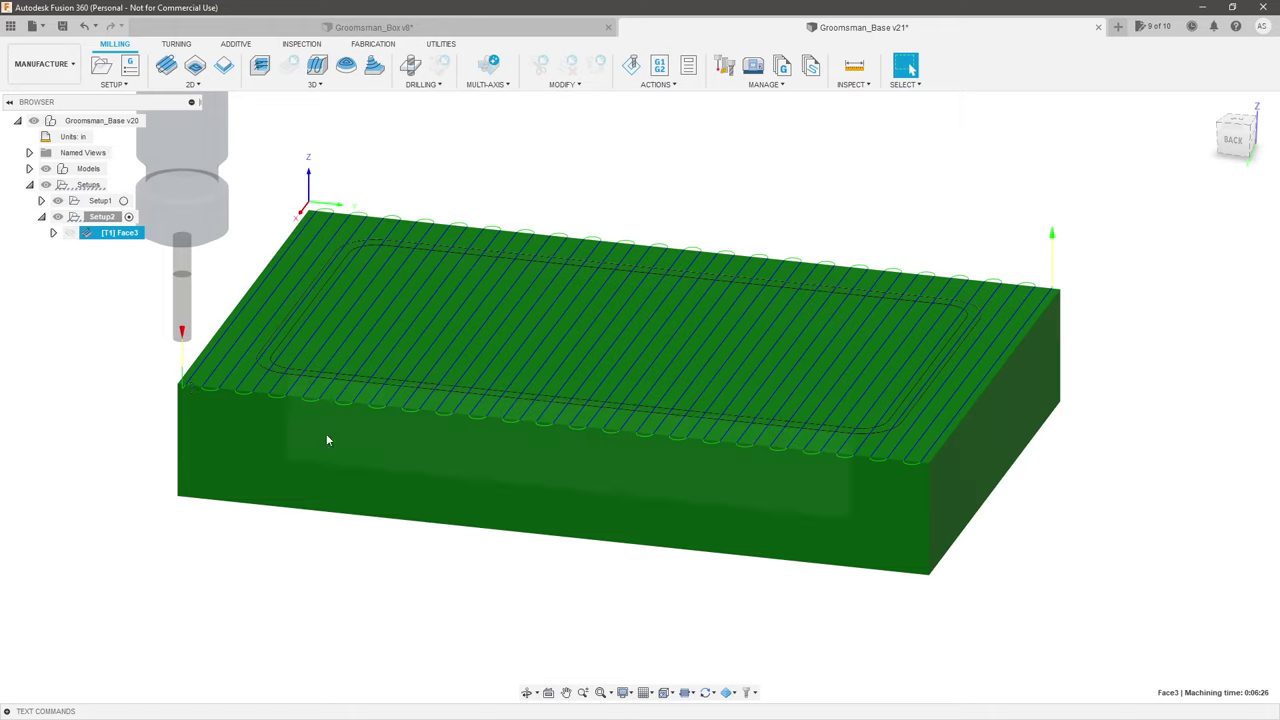
click(700, 178)
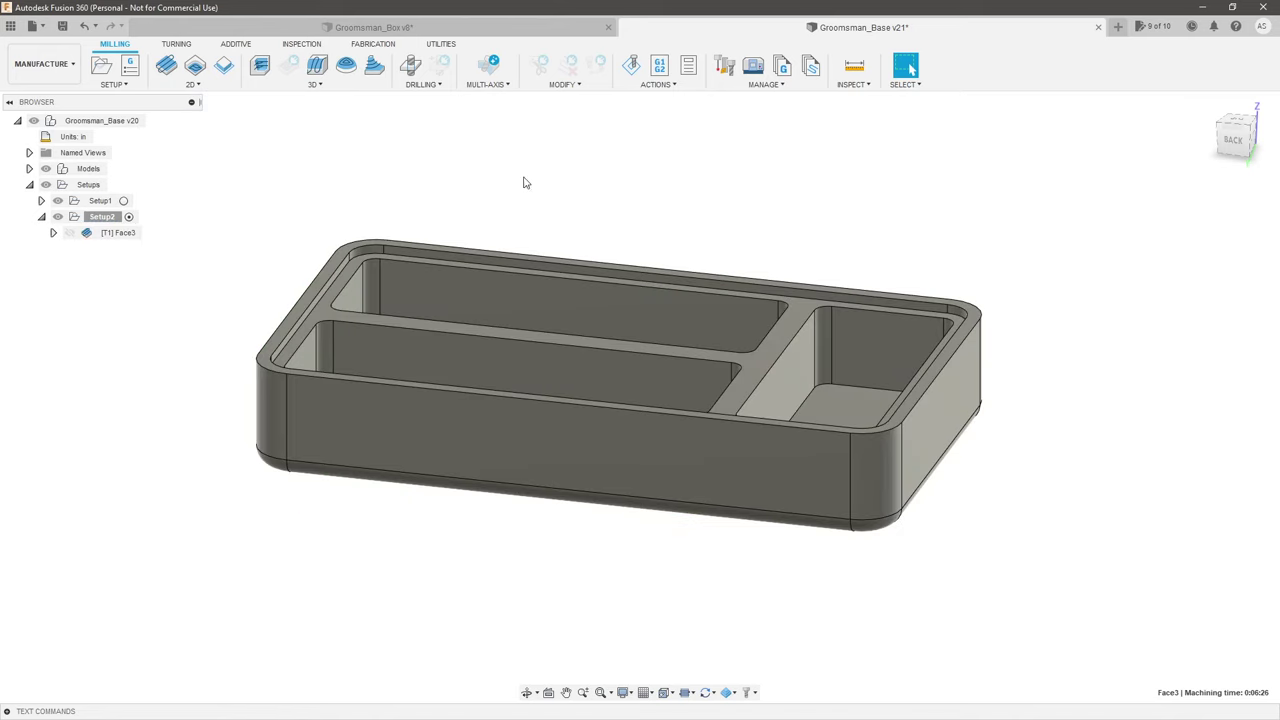
Step: Reopen the Face3 operation for editing and bring up the tool library to choose its tool
click(117, 233)
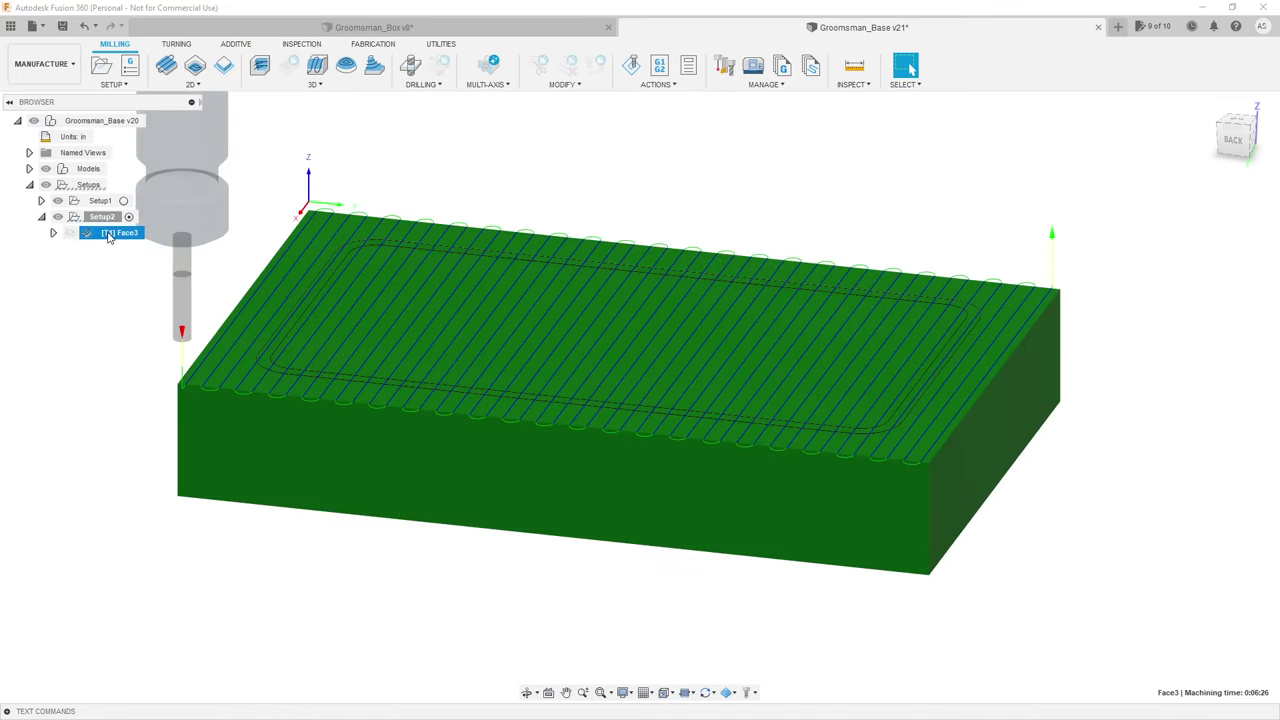
right_click(110, 237)
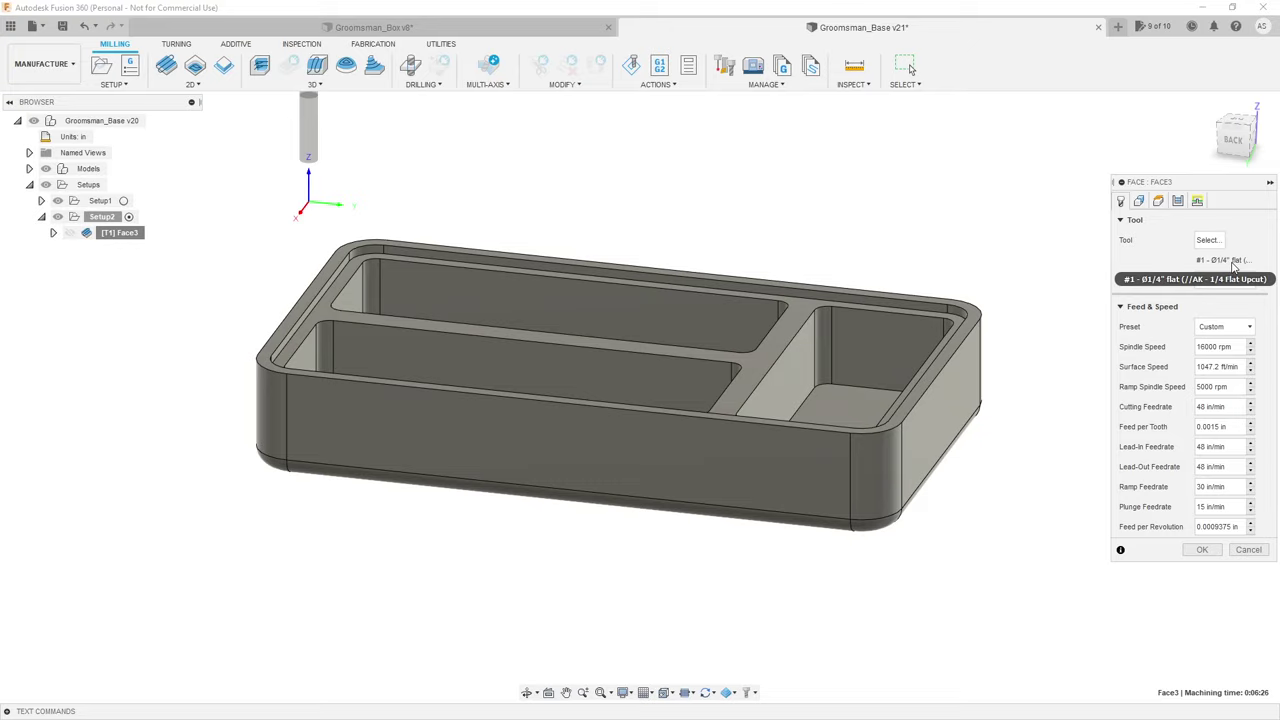
click(1205, 243)
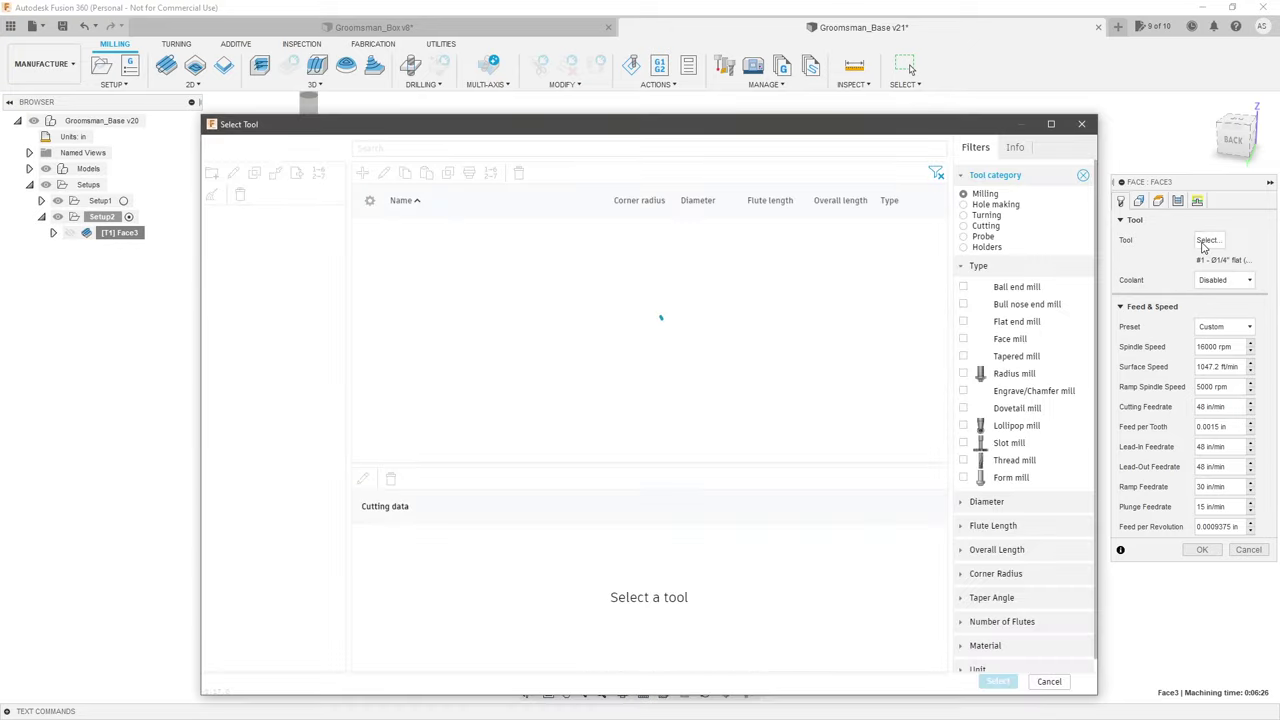
drag(558, 132, 534, 83)
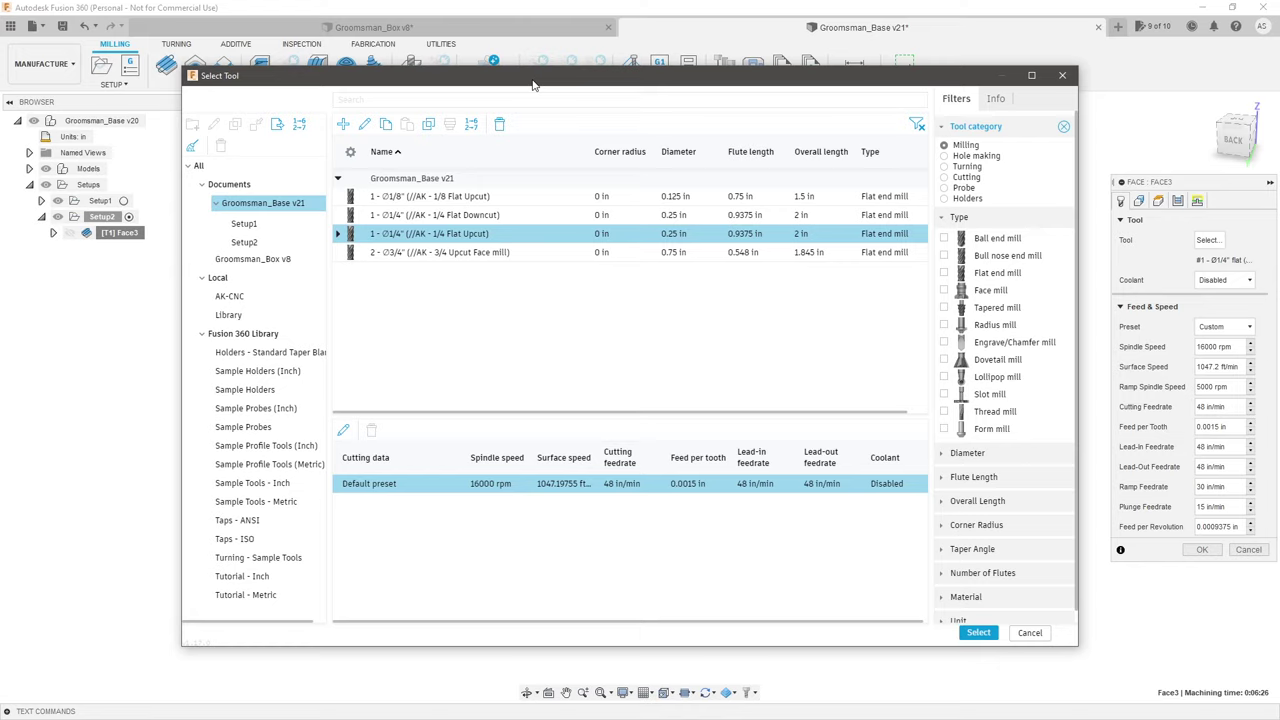
Step: Add a new flat end mill to the Groomsman_Base document's tools and open its cutter geometry settings
click(343, 125)
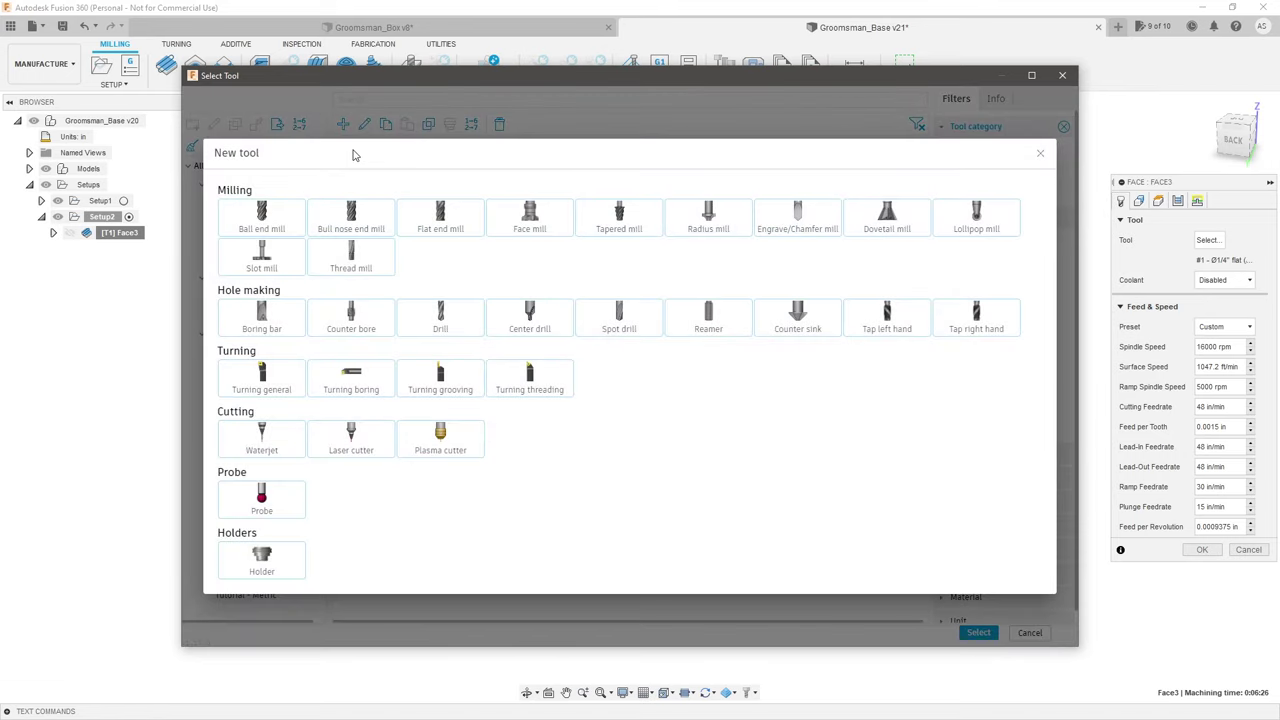
click(440, 215)
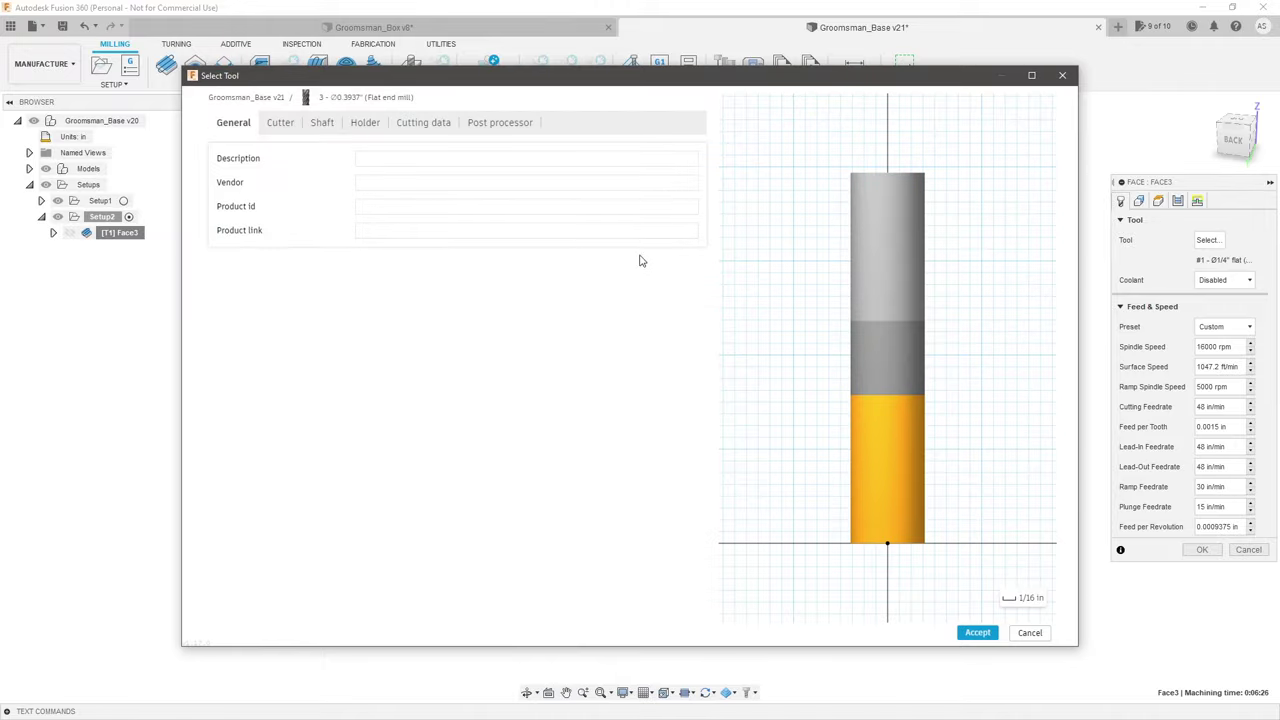
click(282, 126)
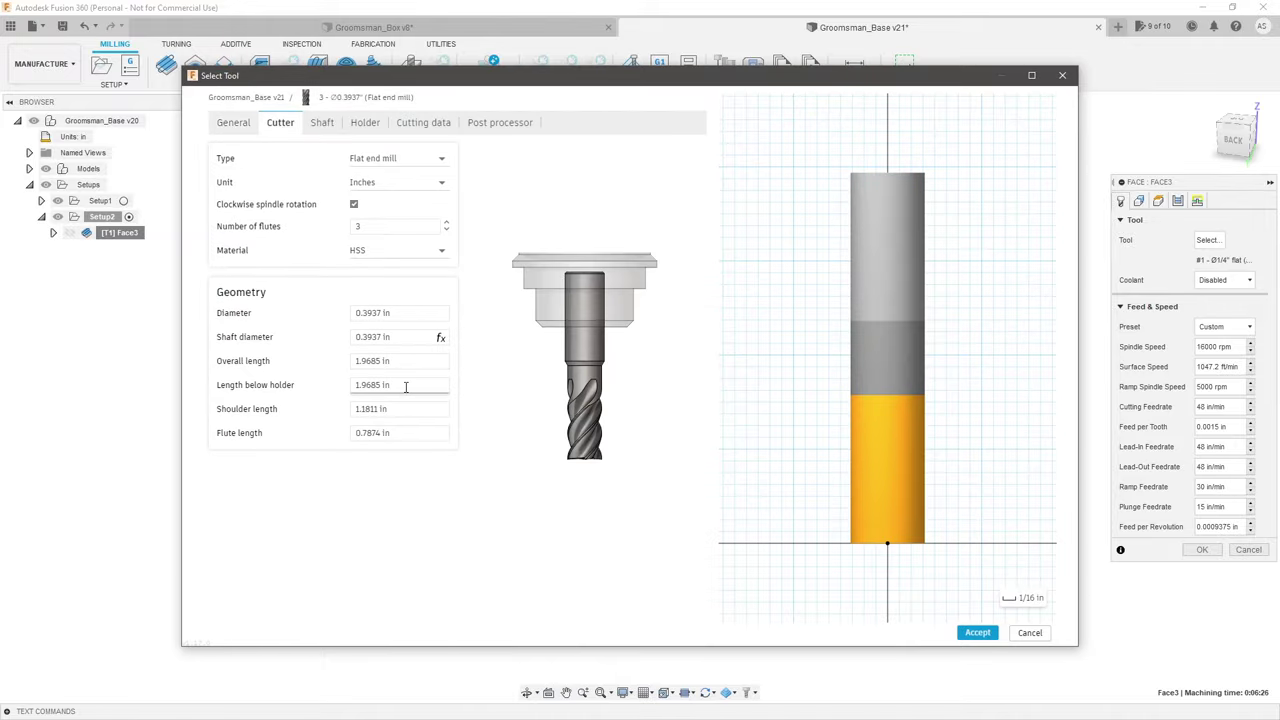
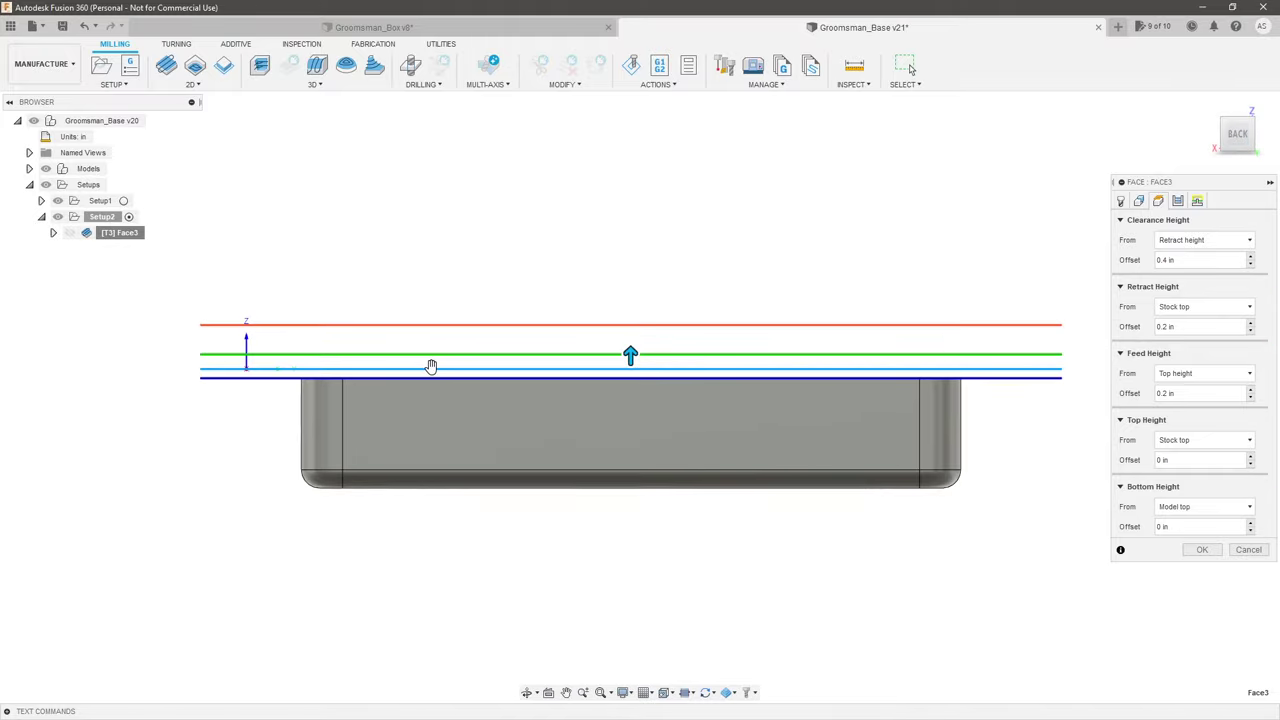
Step: Examine the Face3 clearance, retract, feed, top and bottom height planes over the base from the back and at an angle
shift+middle_drag(726, 240, 702, 267)
scroll(733, 251, down, 2)
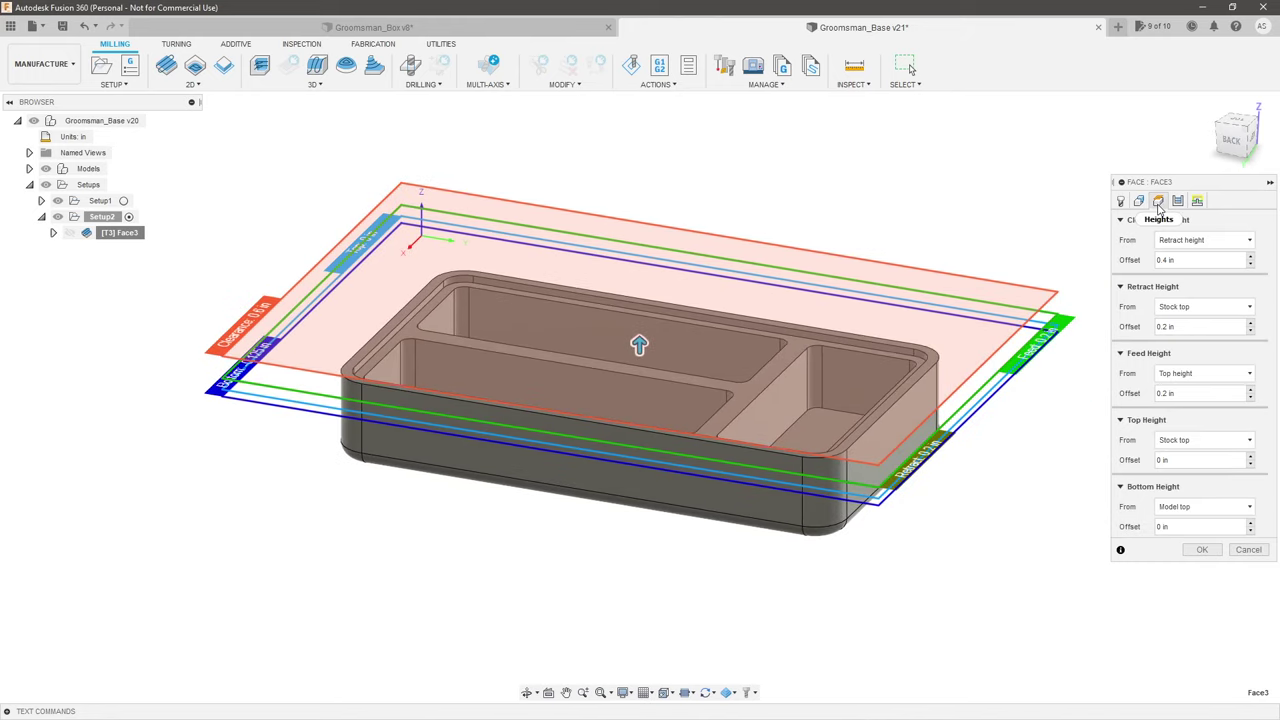
mouse_move(980, 208)
shift+middle_down()
mouse_move(988, 197)
mouse_move(988, 212)
shift+middle_up()
scroll(465, 364, up, 2)
shift+middle_drag(565, 366, 474, 383)
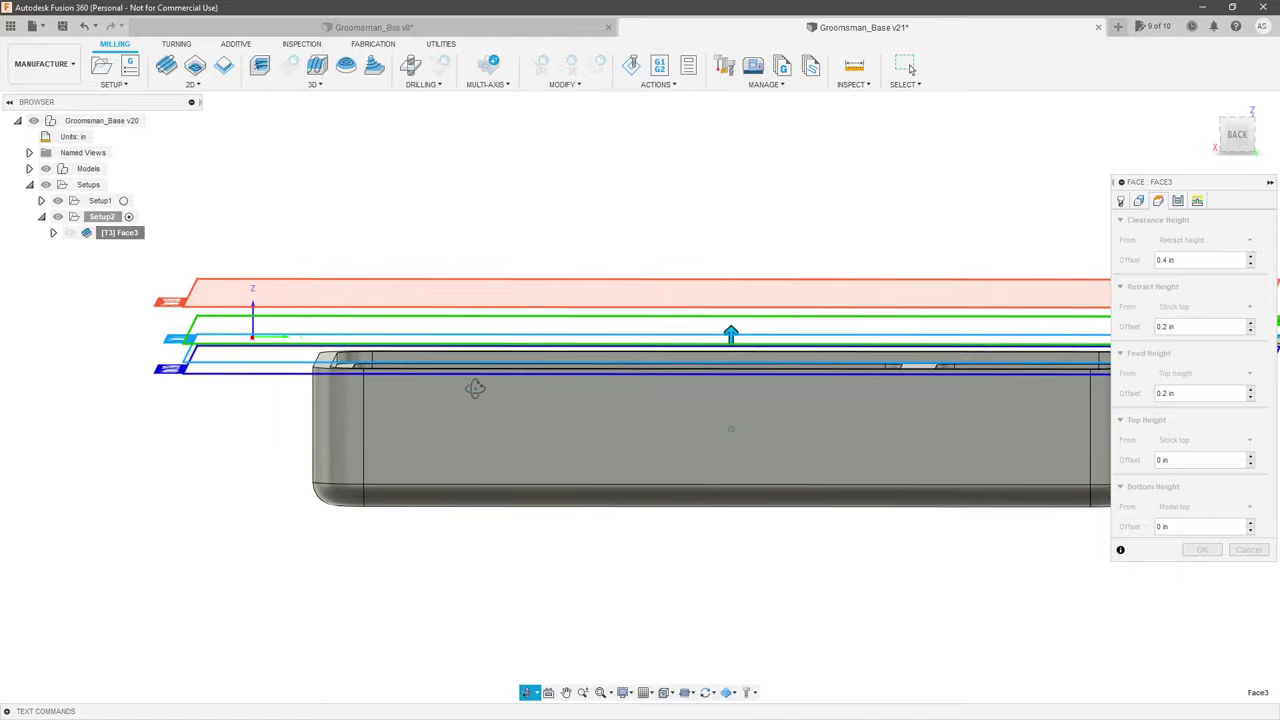
click(1236, 134)
shift+drag(895, 233, 869, 243)
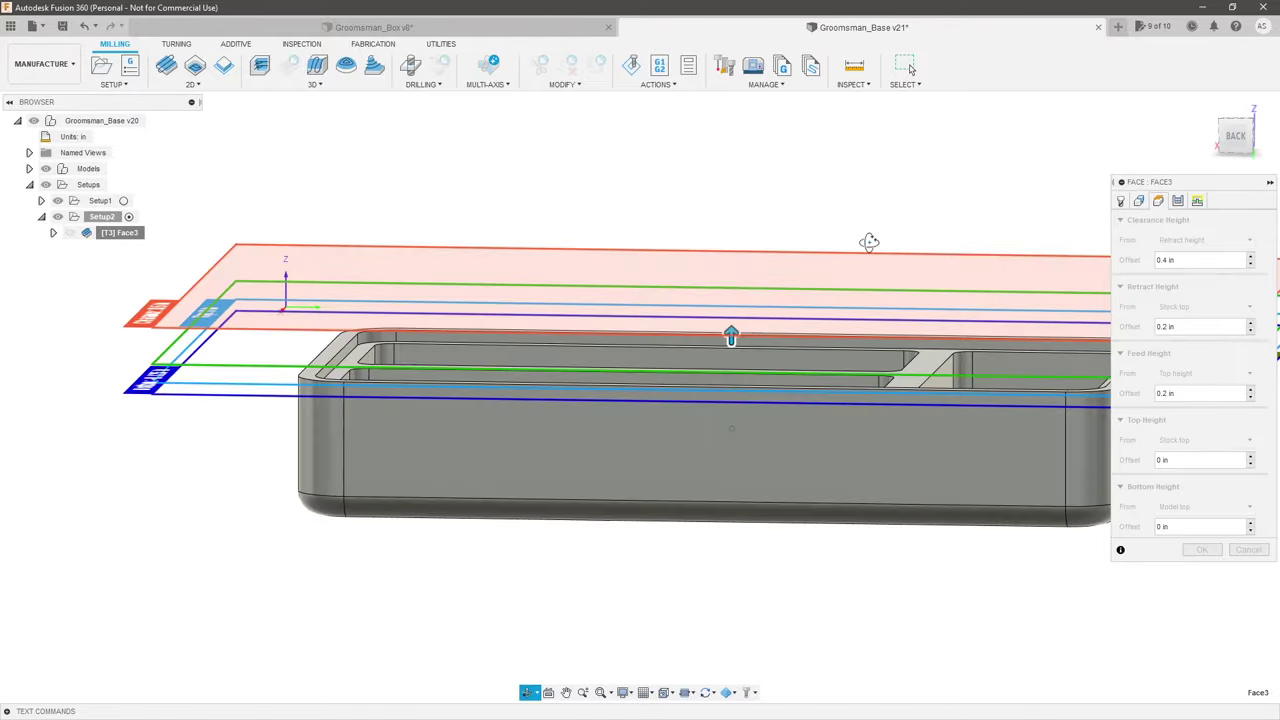
shift+middle_drag(869, 243, 832, 251)
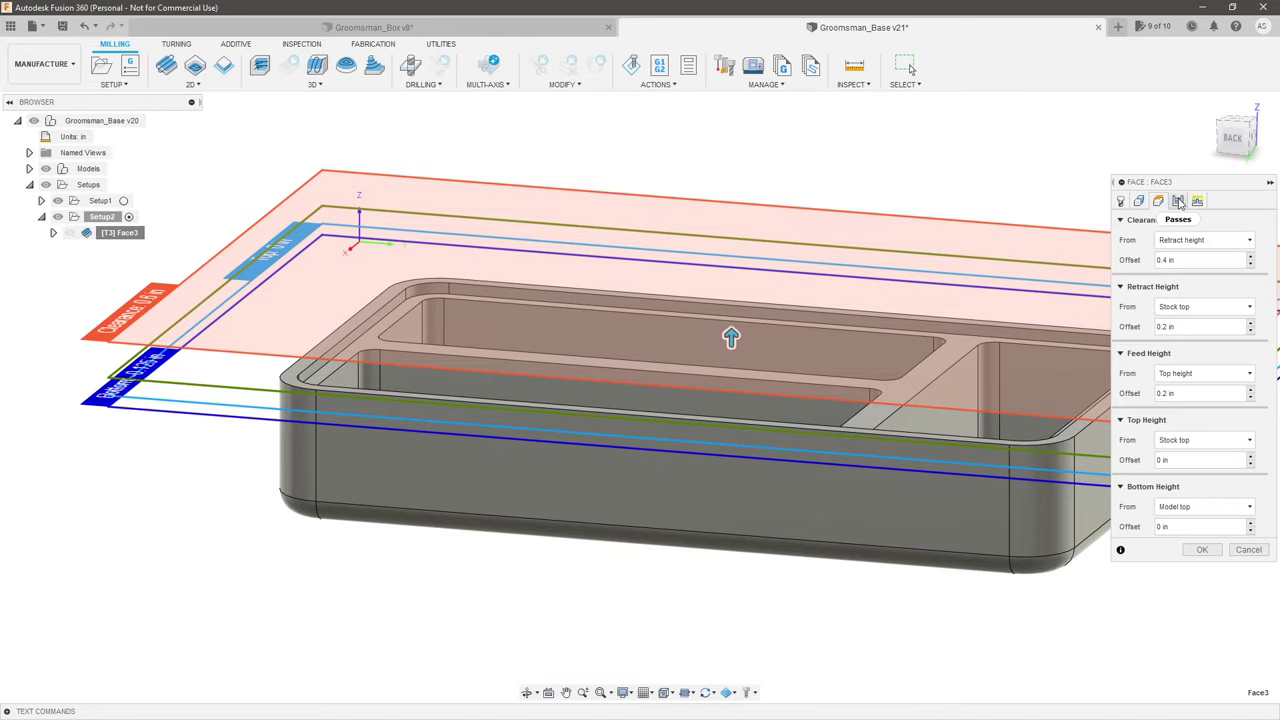
Step: Set the Face3 pass direction to 90 deg and regenerate the toolpath
click(1179, 201)
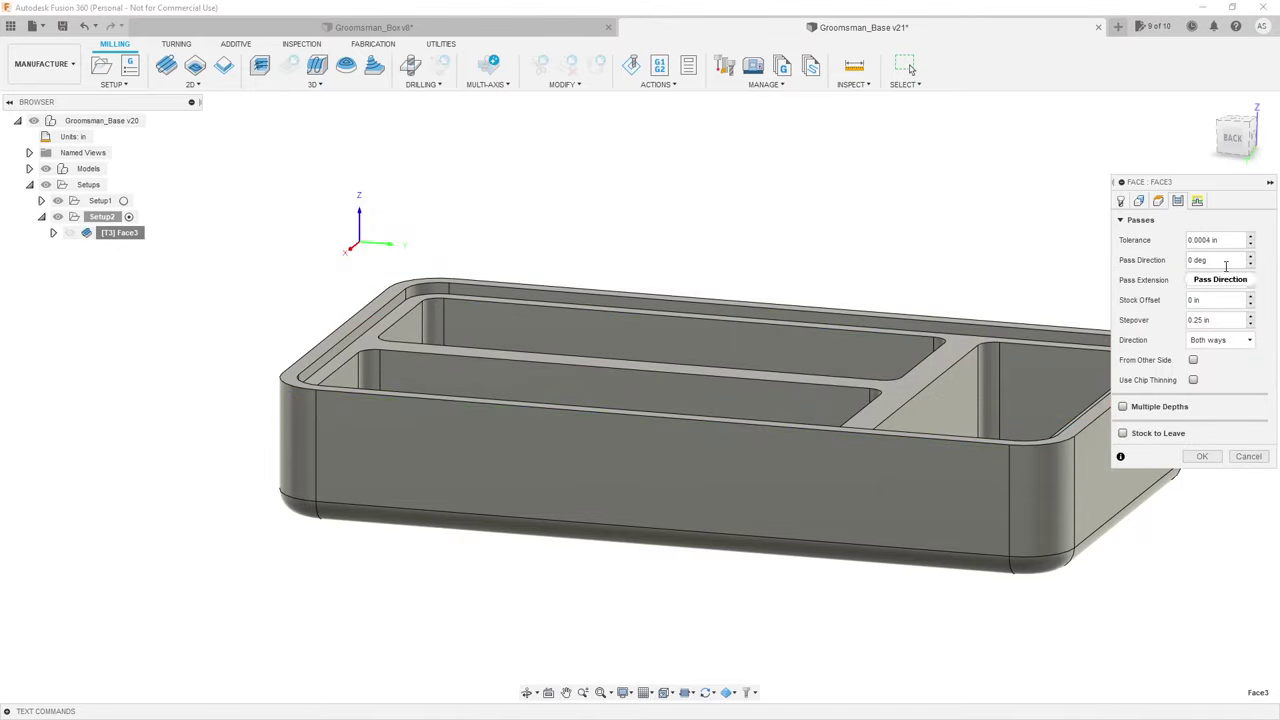
click(1224, 260)
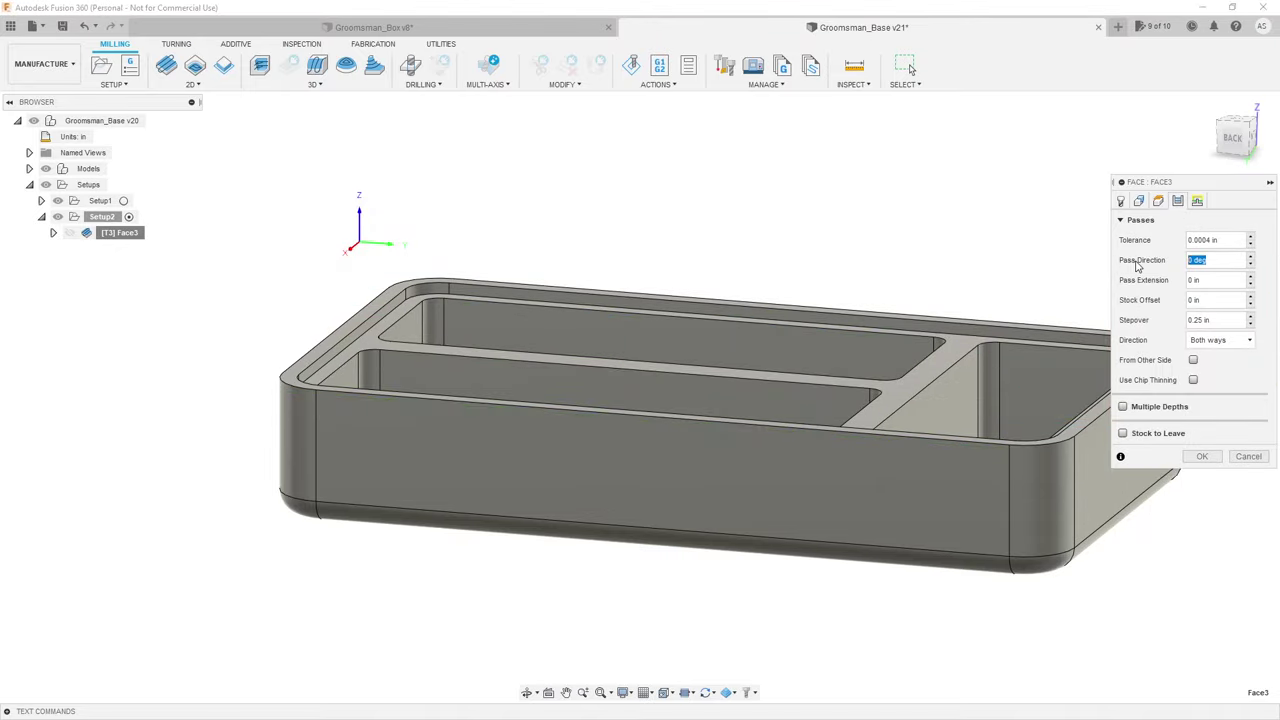
text(90)
click(1202, 456)
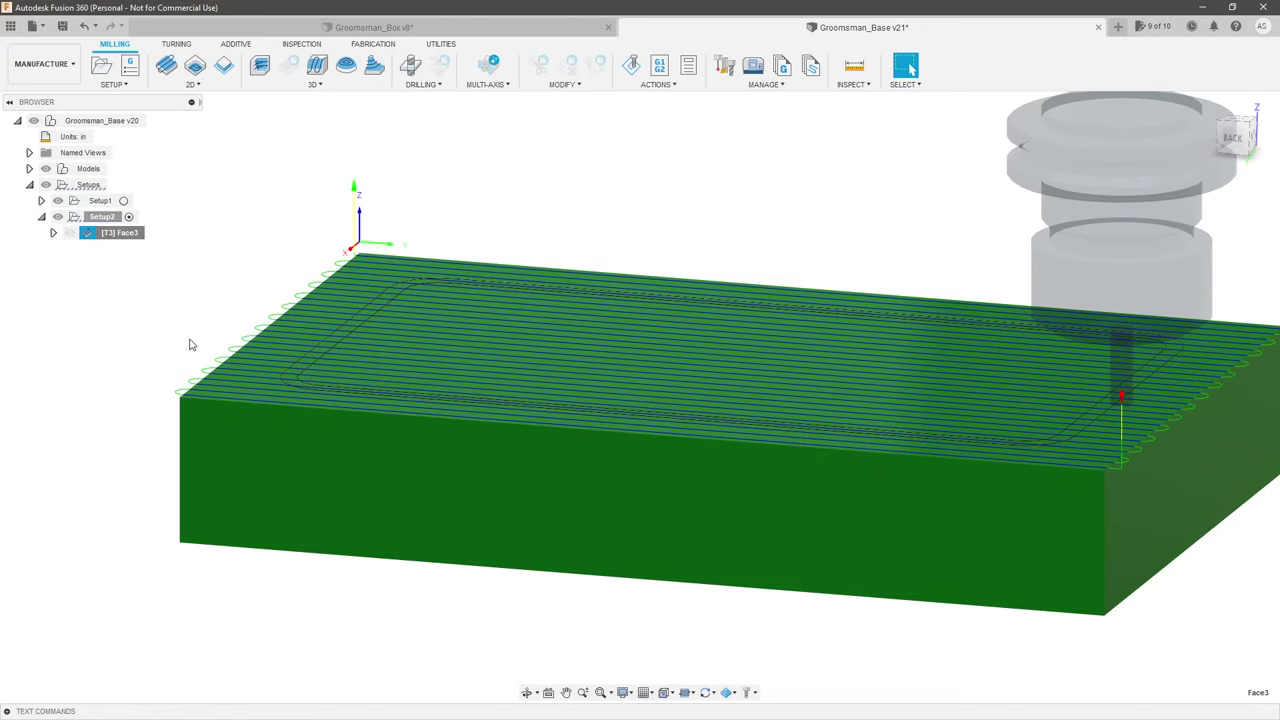
Step: Reopen Face3 for editing, set its pass direction to 45 deg and regenerate the toolpath
right_click(124, 233)
click(185, 247)
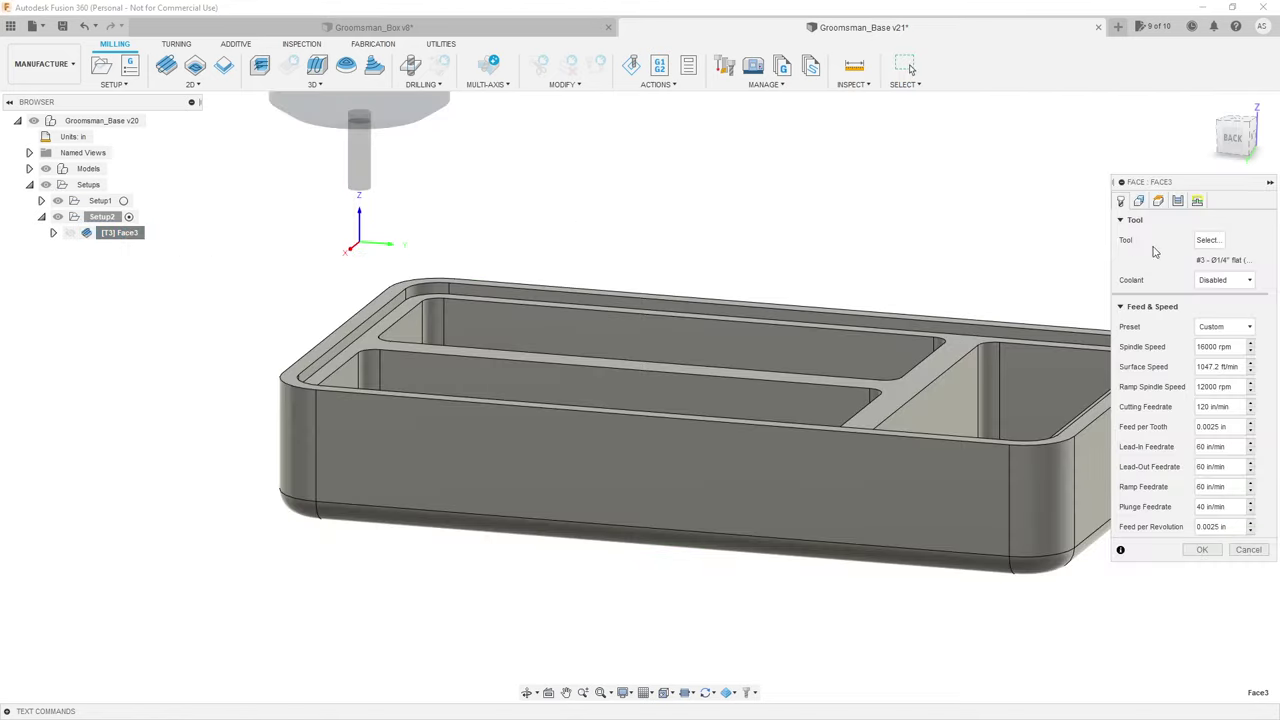
click(1177, 200)
click(1219, 260)
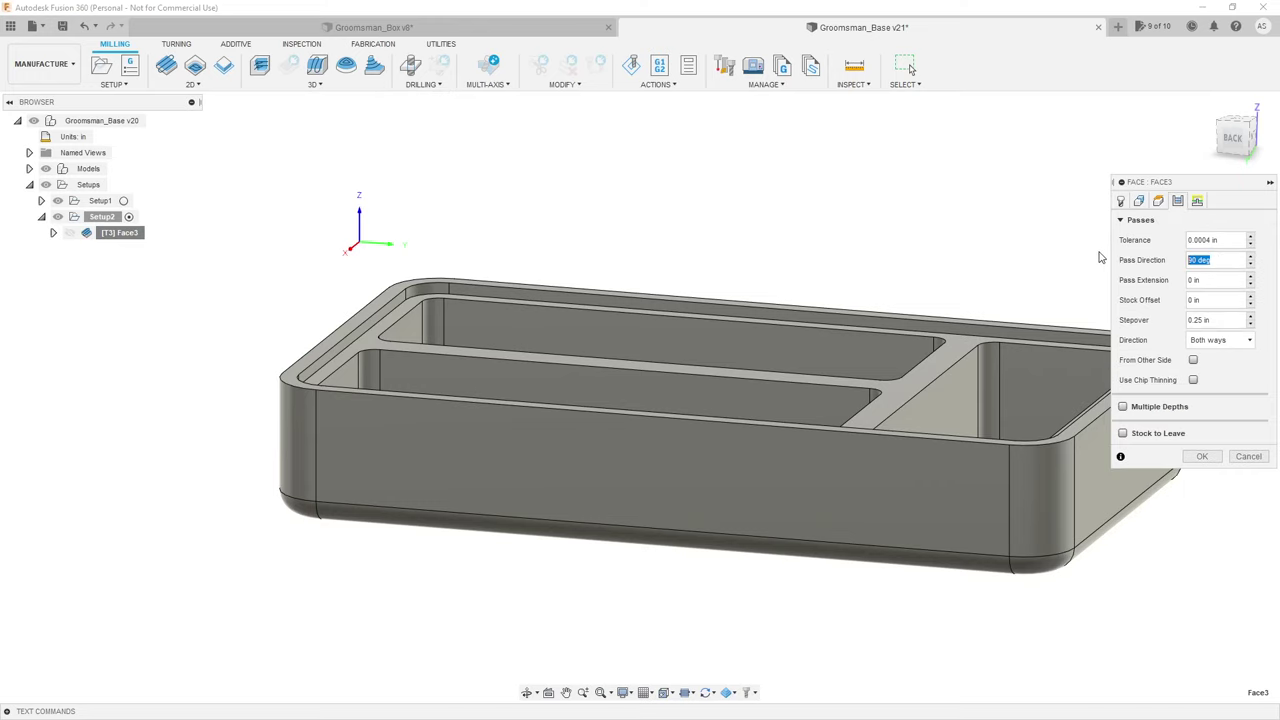
text(45)
key(Return)
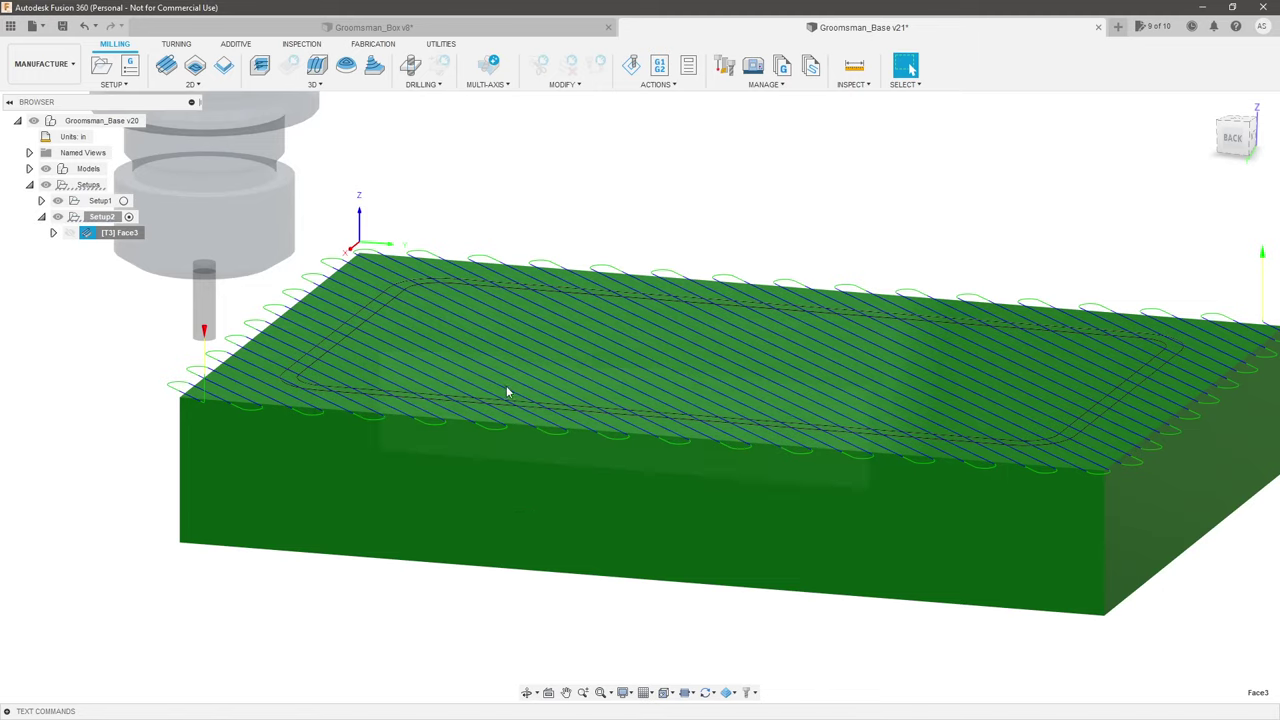
Step: Edit Face3 again to return its pass direction to 0 deg and regenerate the toolpath
right_click(107, 233)
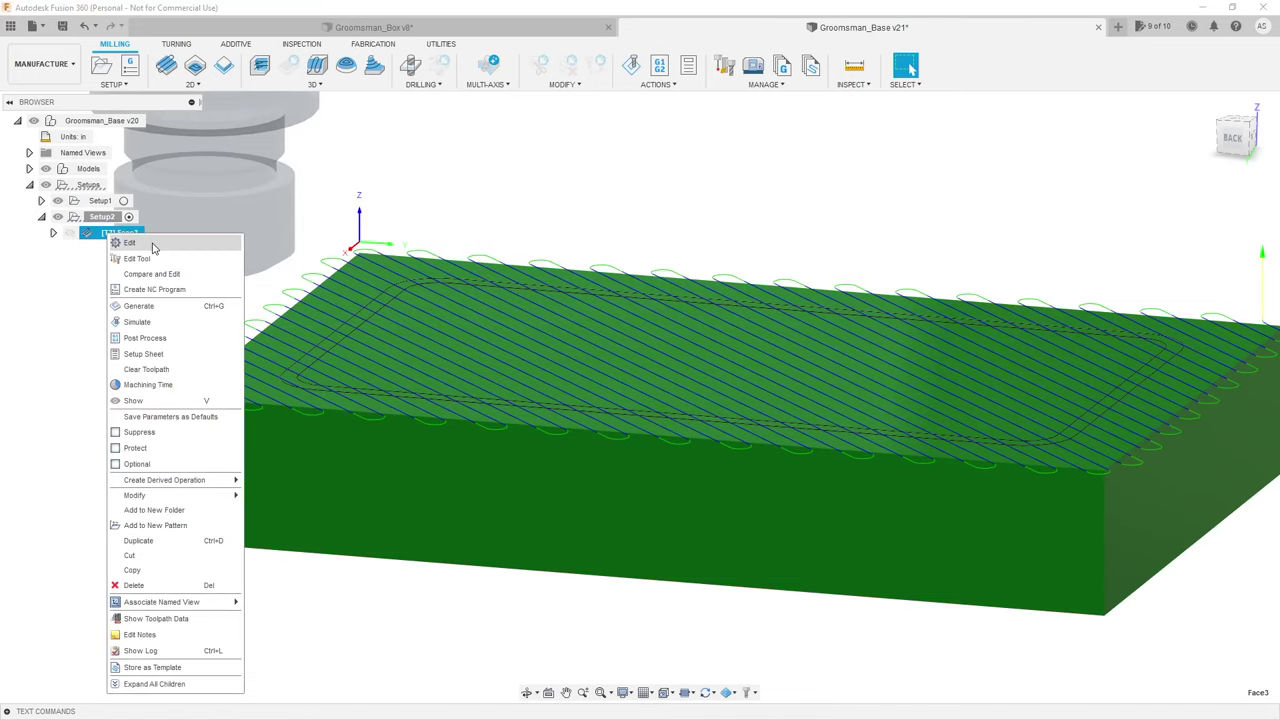
click(122, 243)
click(1177, 200)
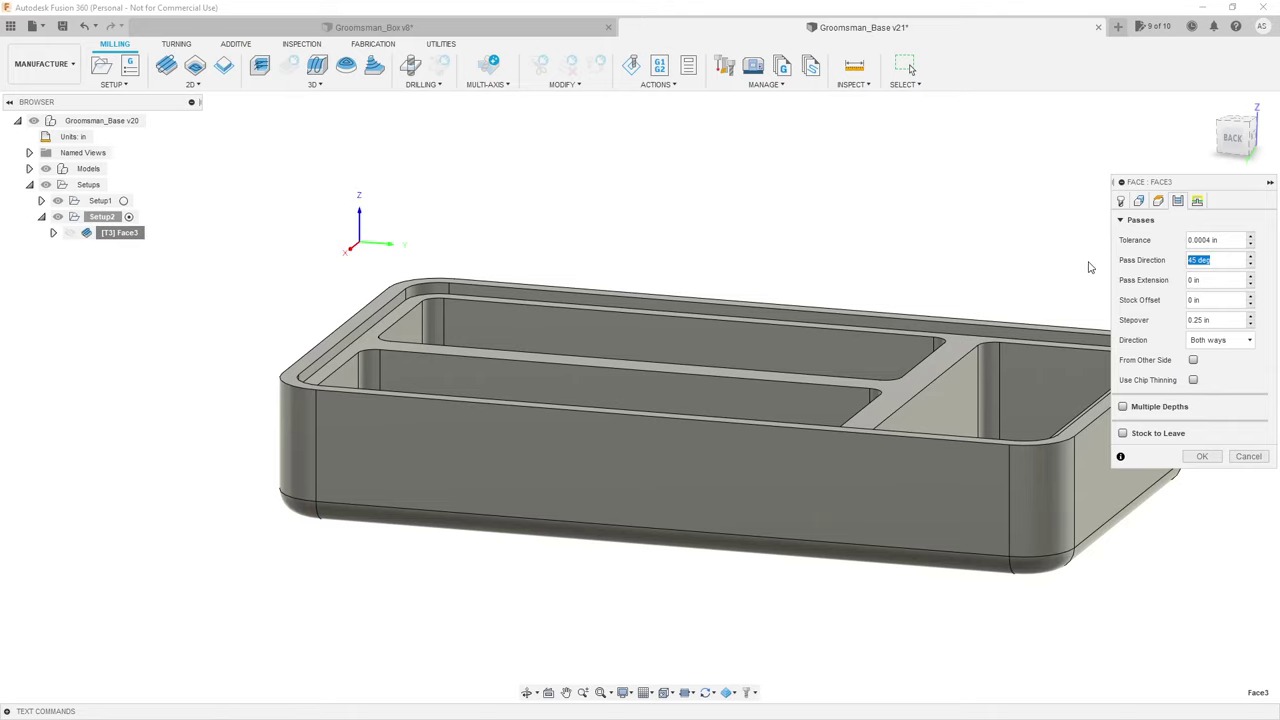
text(0)
click(1201, 457)
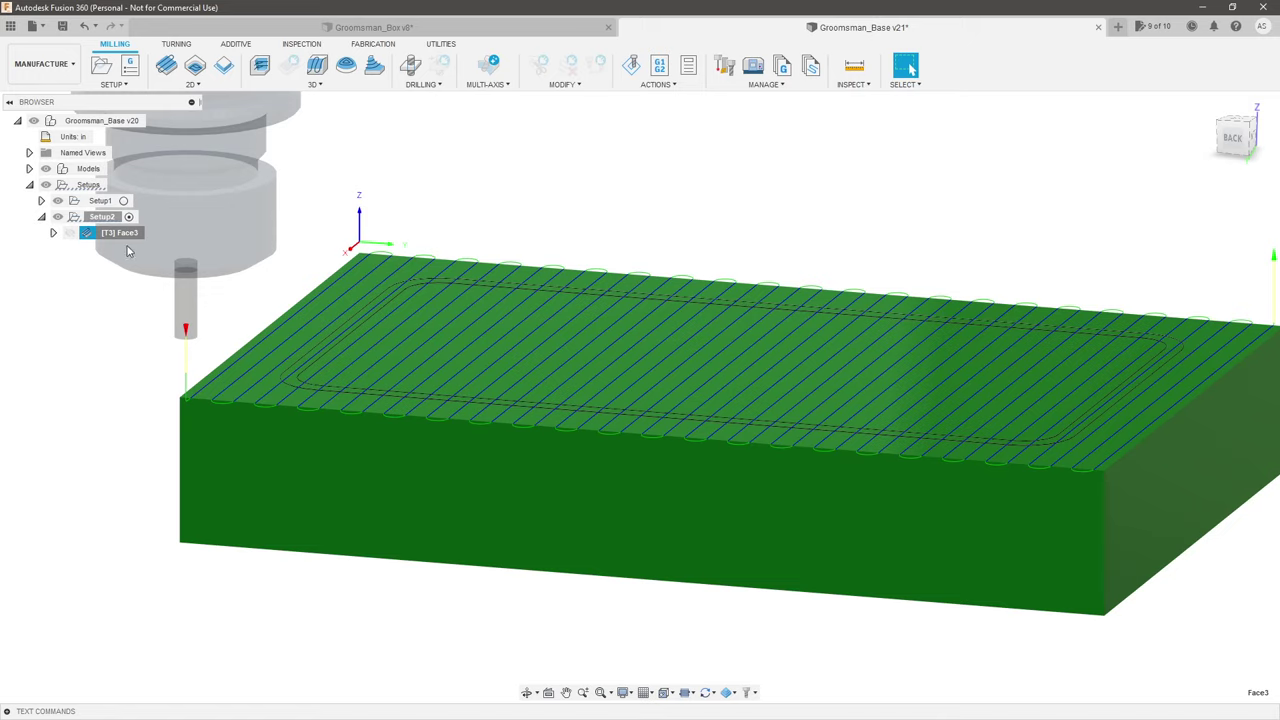
Step: Give Face3 a pass extension that carries the cuts past the stock's edges, and inspect the regenerated toolpath
right_click(130, 236)
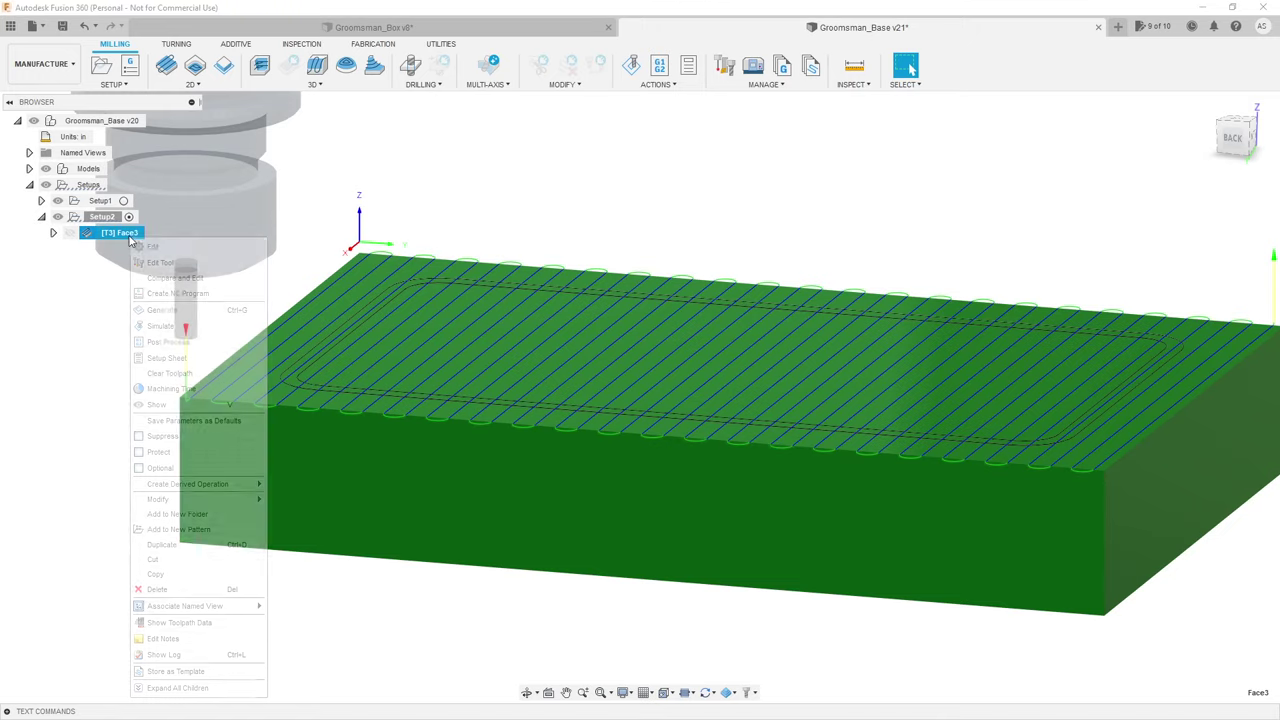
click(158, 246)
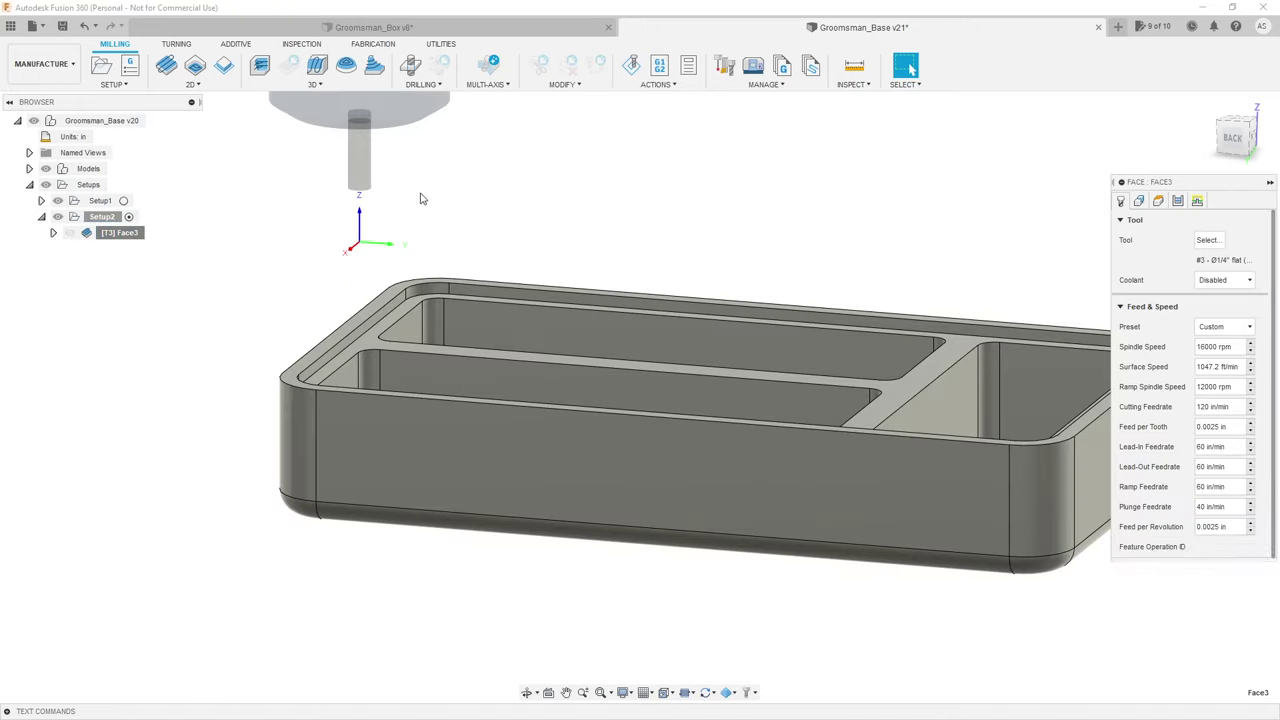
click(1178, 200)
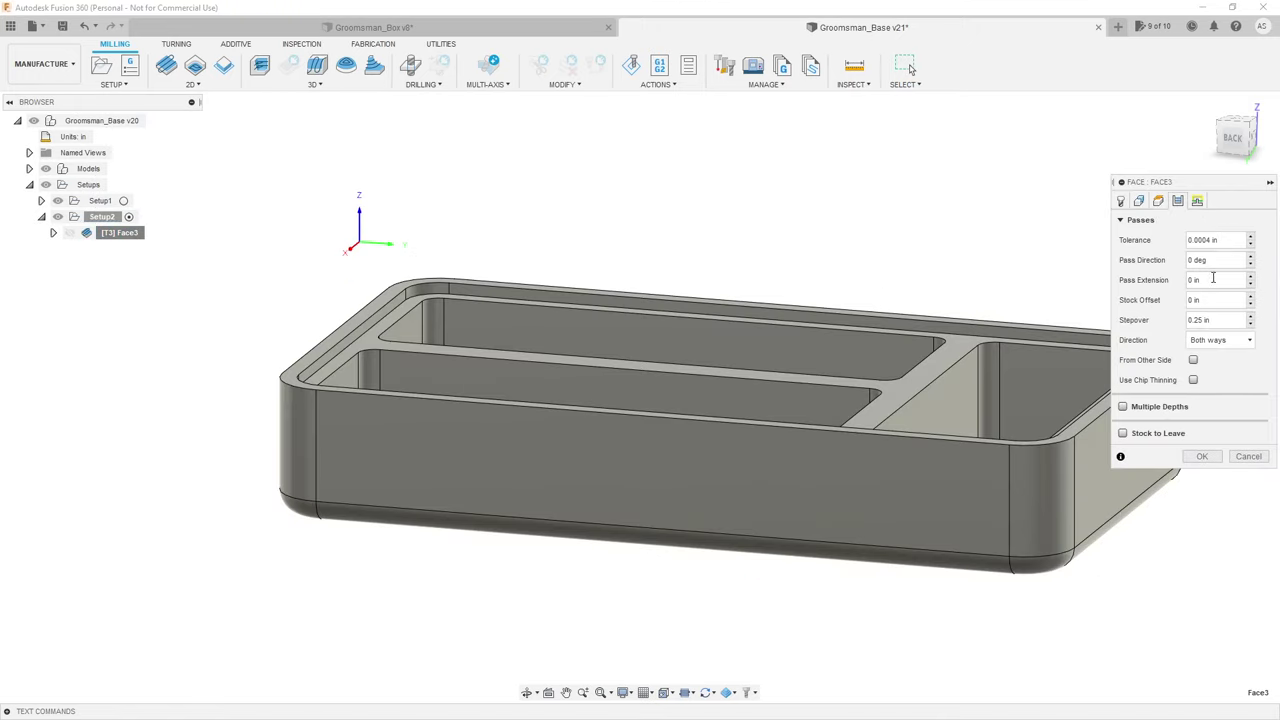
double_click(1212, 280)
drag(1228, 281, 1166, 285)
key(Return)
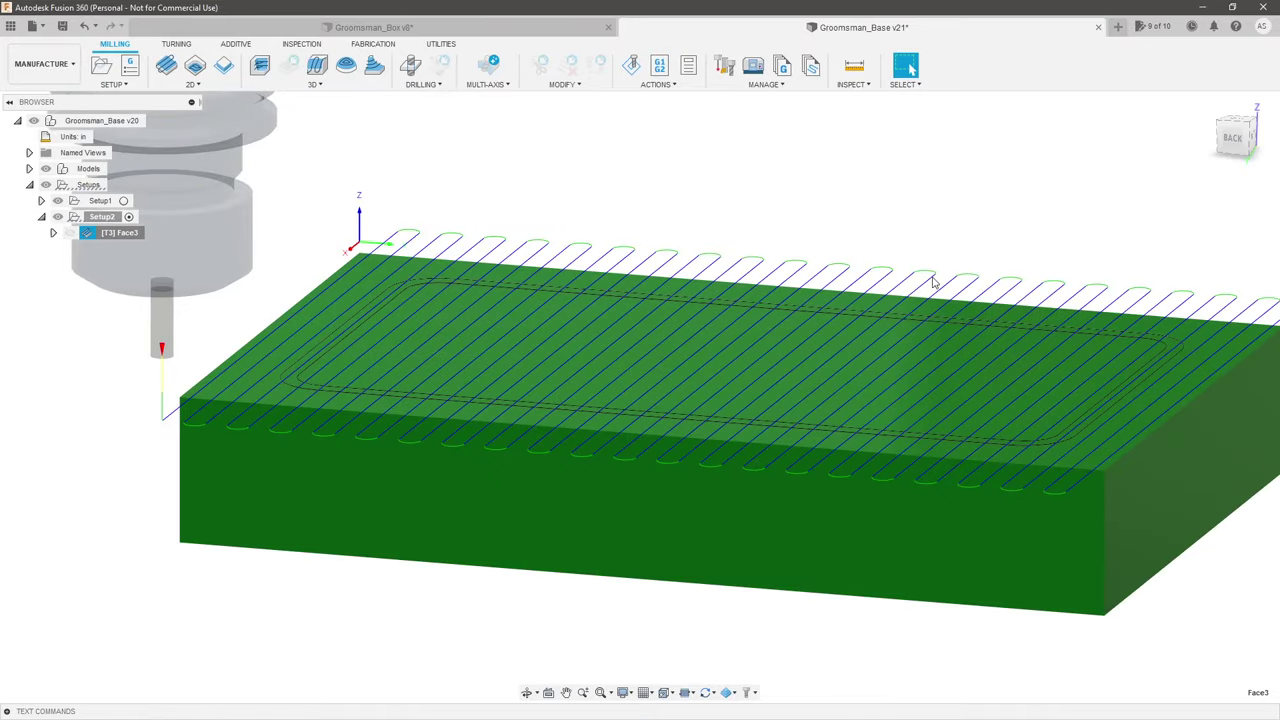
shift+middle_drag(277, 417, 364, 357)
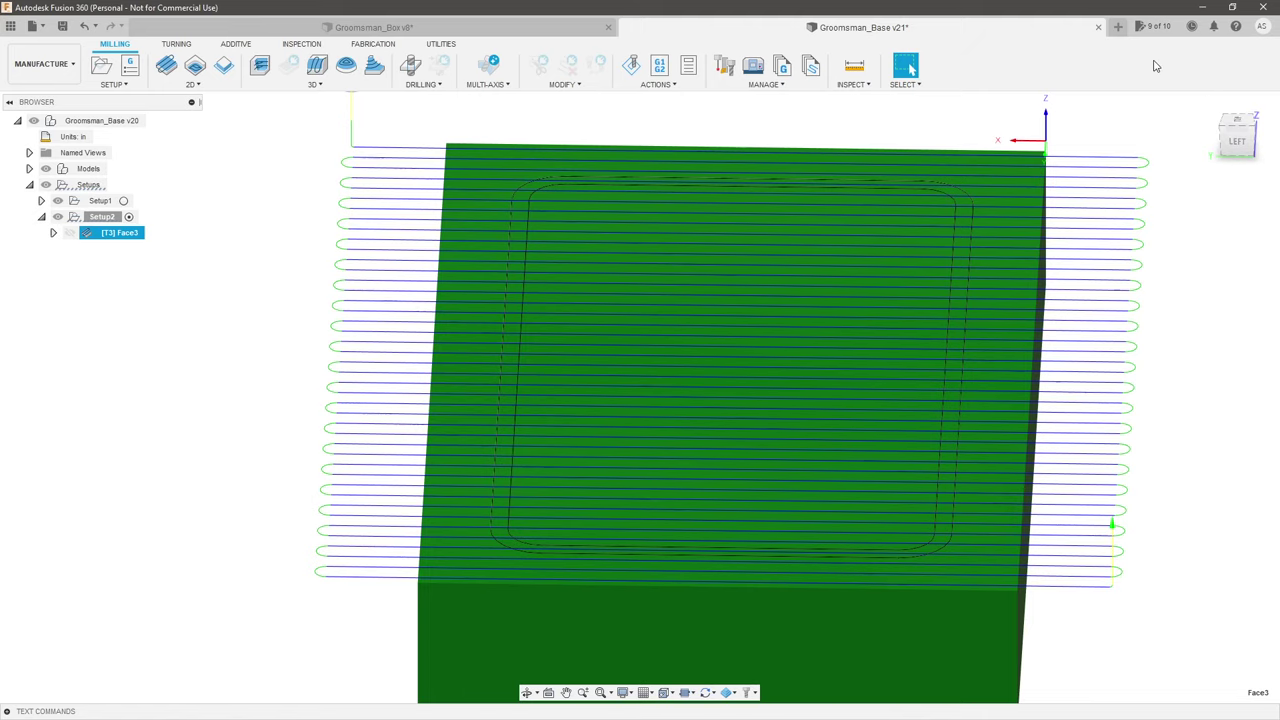
key(F4)
shift+middle_drag(402, 181, 440, 180)
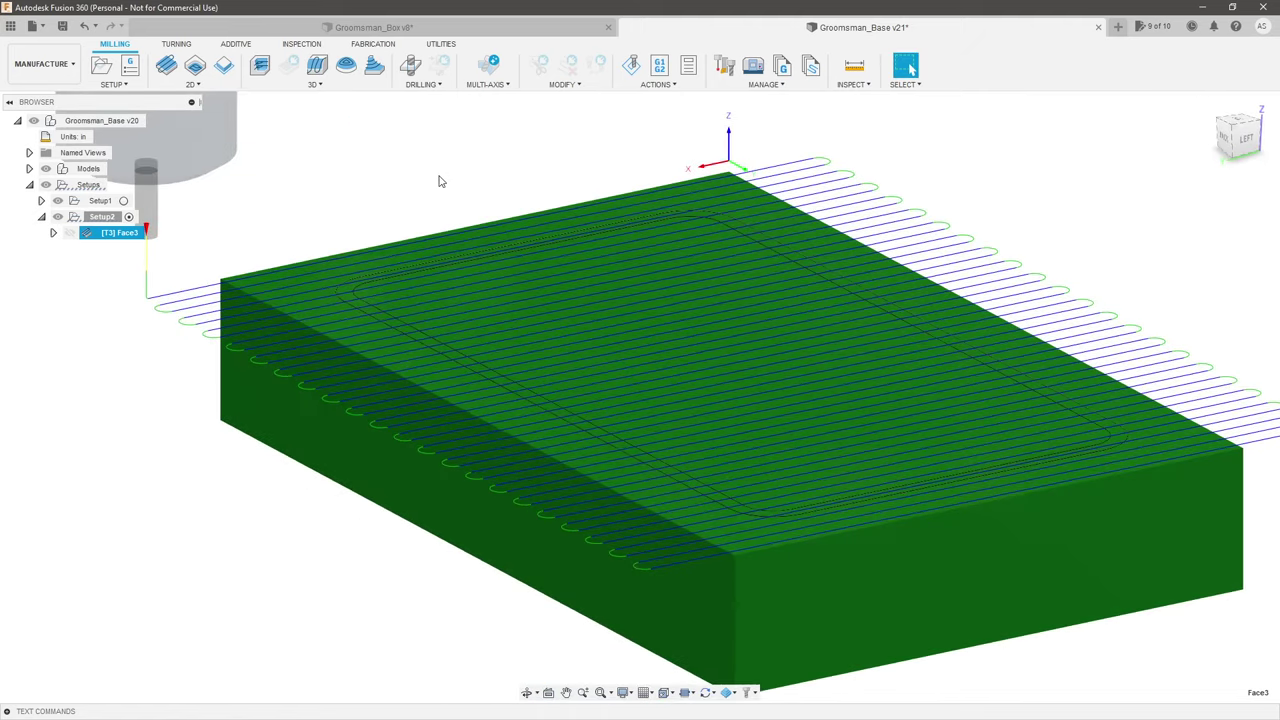
Step: Edit Face3 to set its pass extension to 0 and its stock offset to 1 in, and regenerate the toolpath
right_click(119, 235)
click(145, 245)
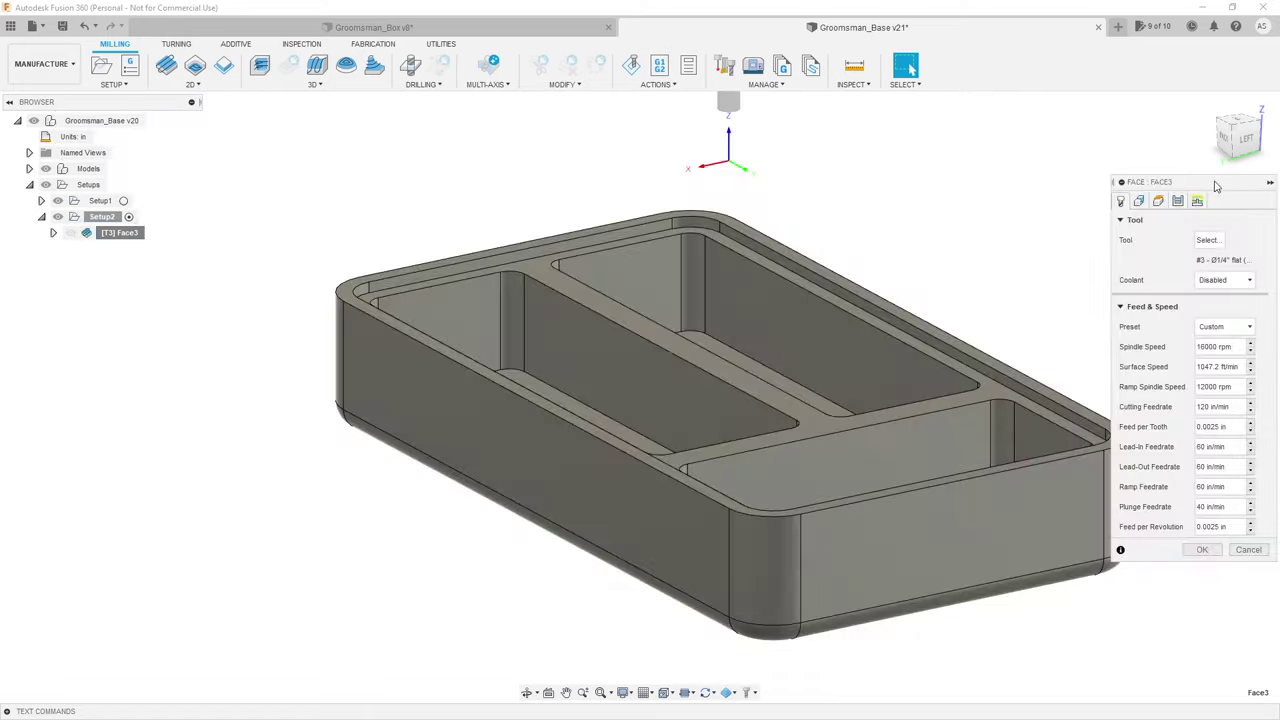
drag(1228, 280, 1131, 288)
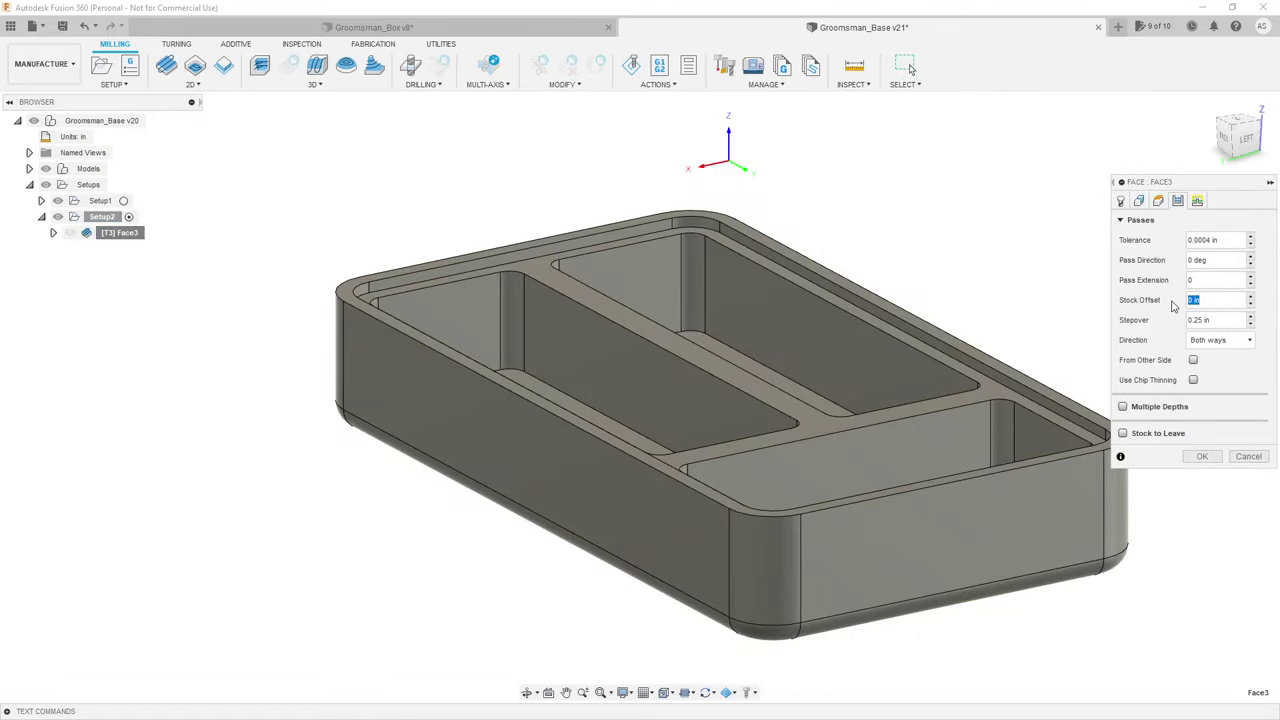
click(1204, 299)
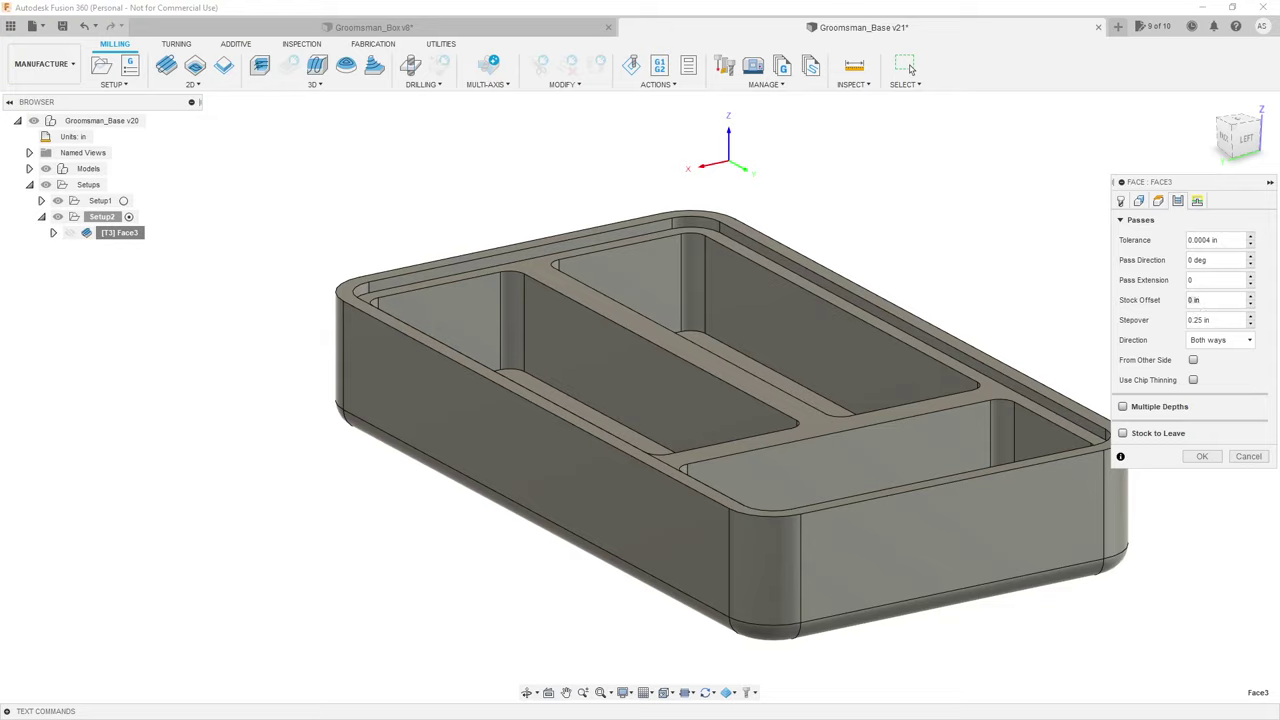
click(1226, 298)
text(1)
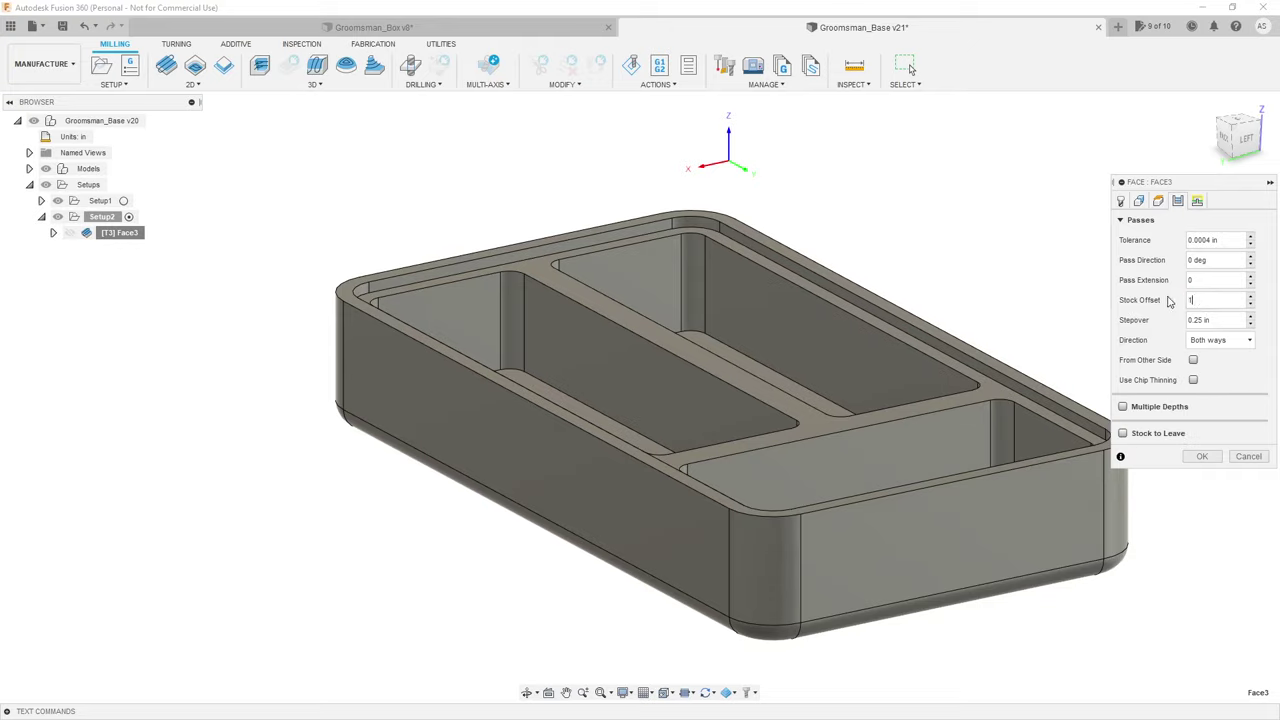
text(in)
key(Return)
key(Return)
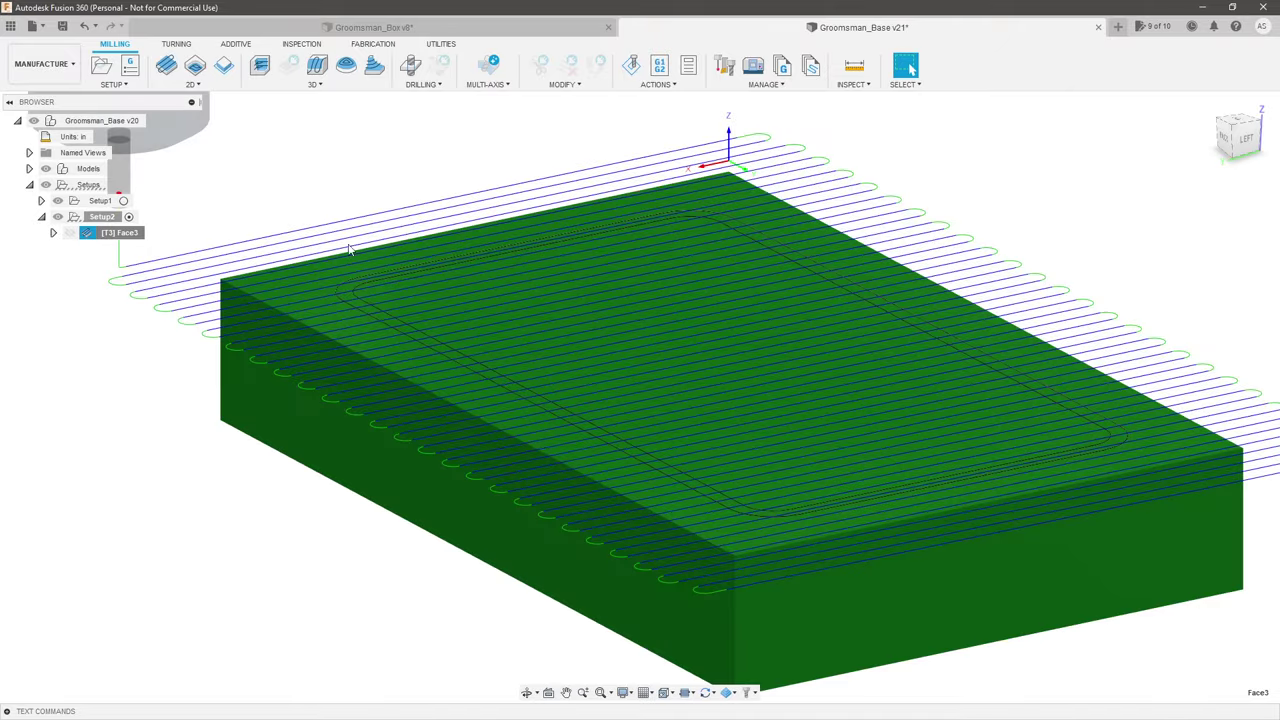
Step: Examine how the facing toolpath overhangs the stock on all four sides from several angles
shift+middle_drag(613, 303, 757, 381)
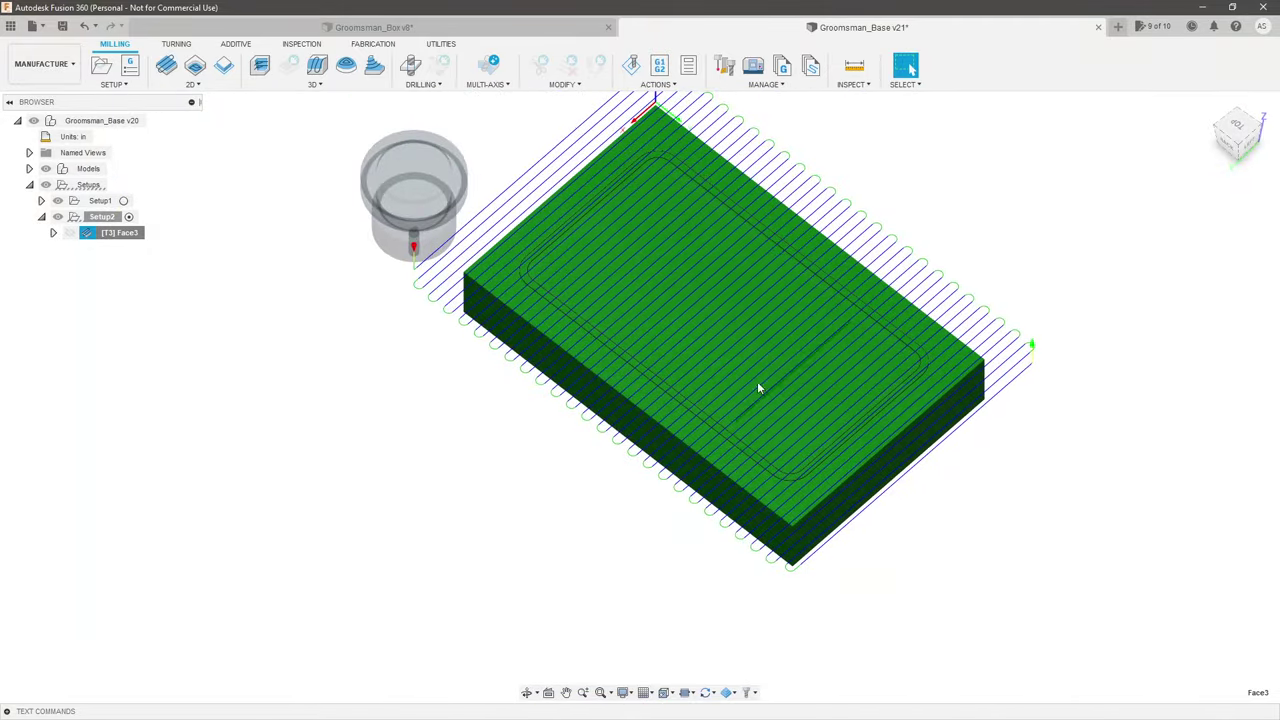
shift+middle_drag(493, 338, 667, 285)
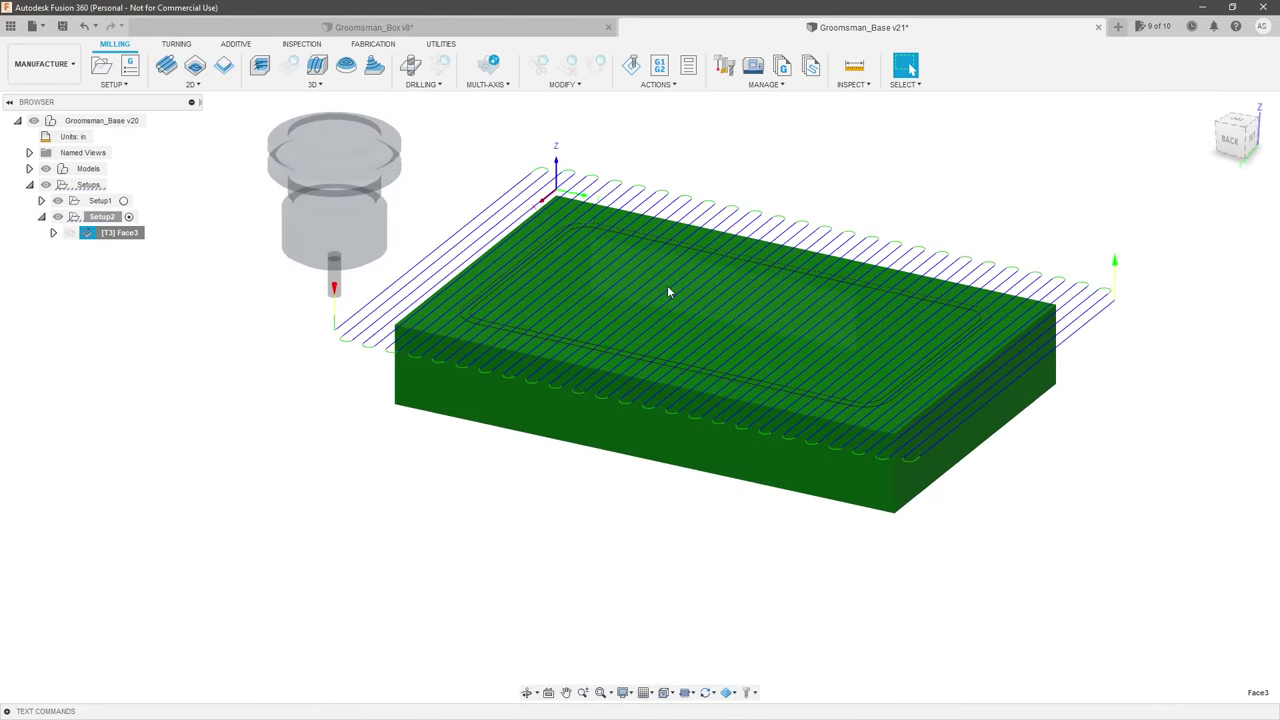
scroll(708, 242, up, 3)
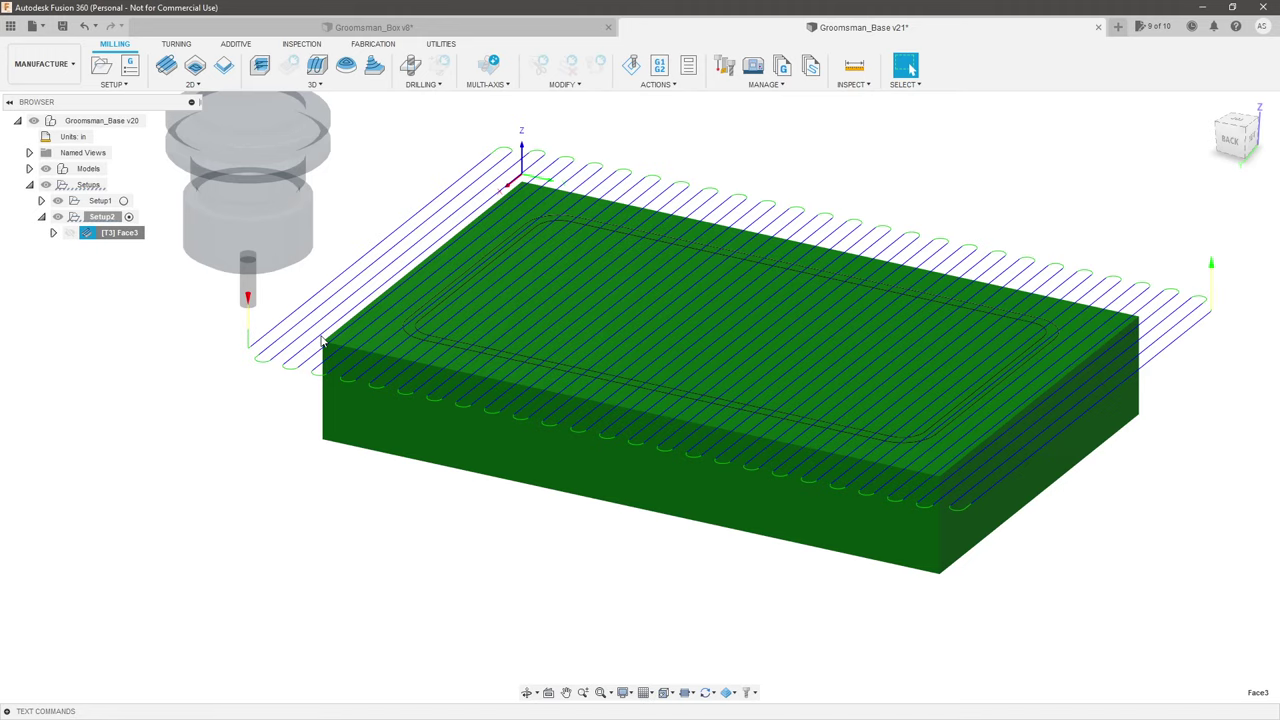
shift+middle_drag(377, 379, 449, 325)
shift+middle_drag(327, 342, 257, 387)
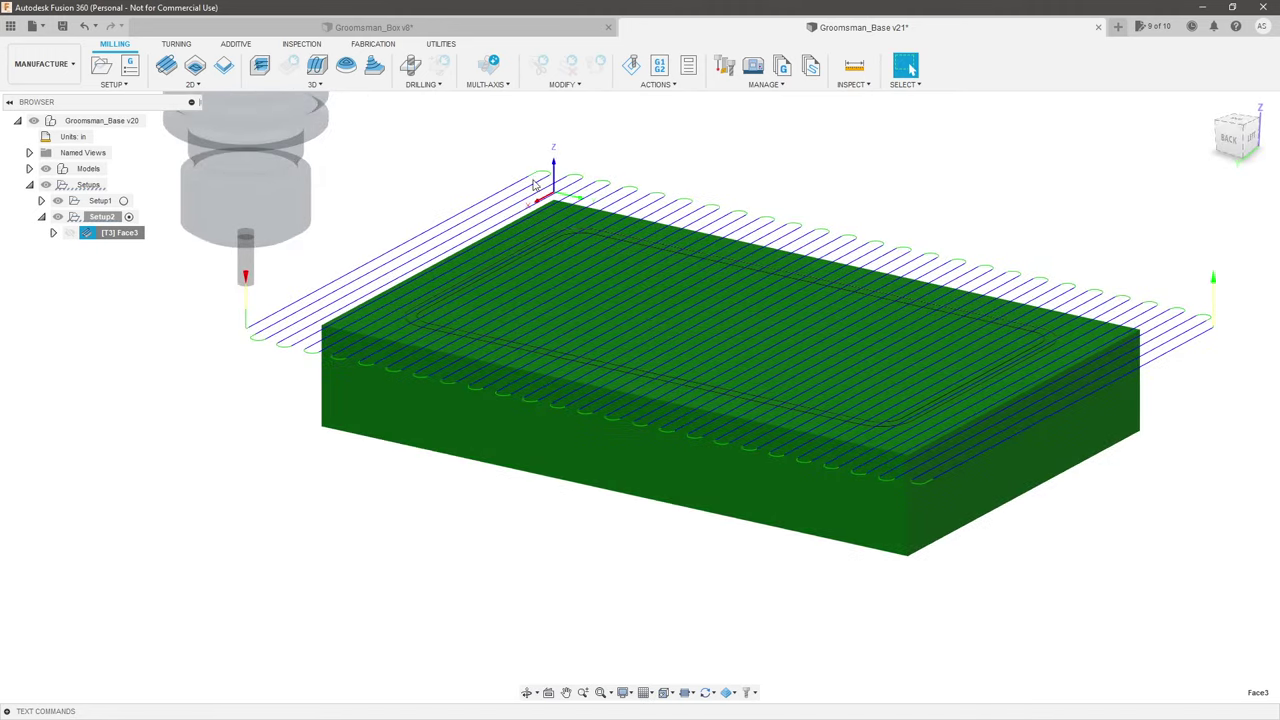
shift+middle_drag(400, 285, 340, 322)
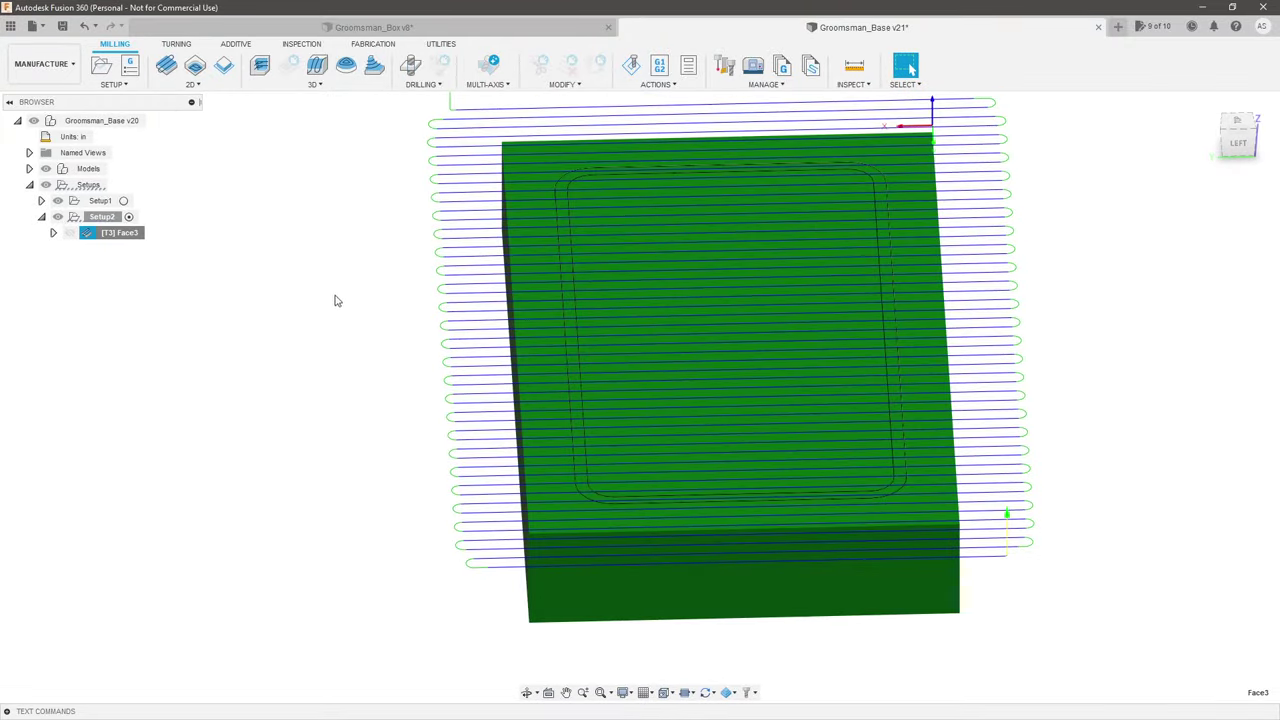
Step: Edit Face3 to give its passes a smaller stepover, and regenerate the toolpath
right_click(130, 237)
click(152, 242)
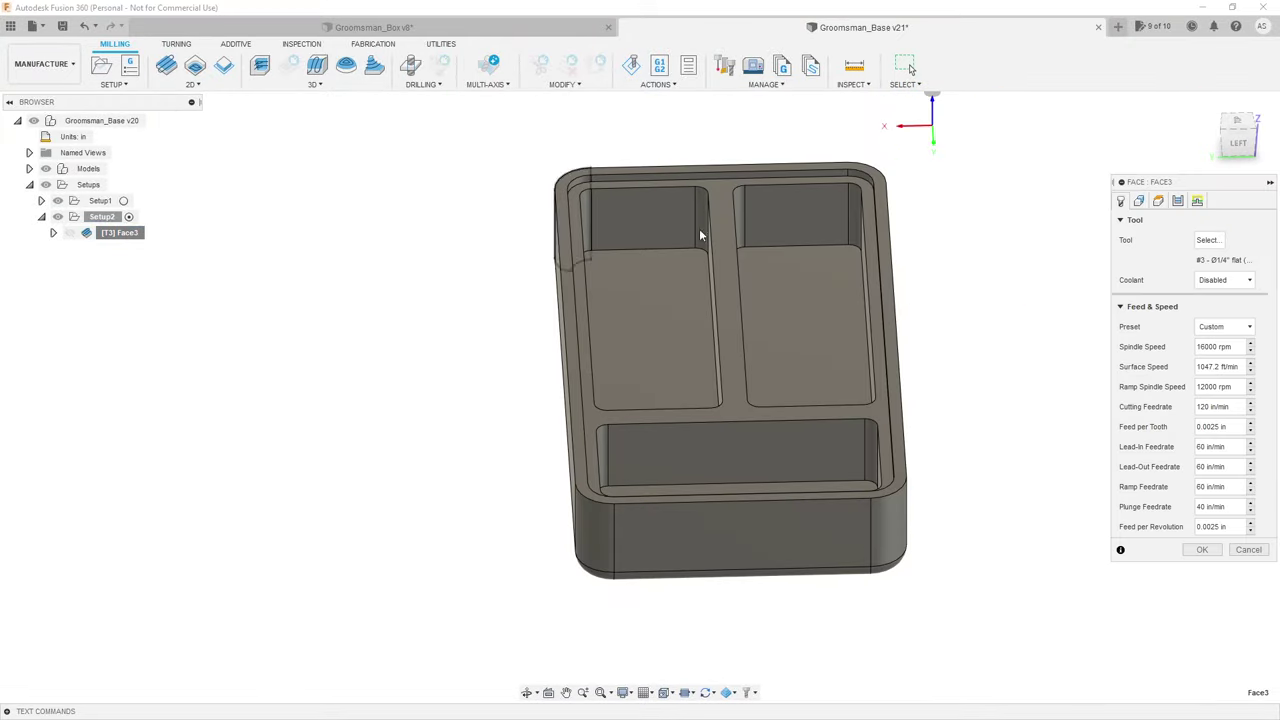
click(1178, 202)
shift+middle_drag(972, 332, 957, 277)
scroll(917, 284, down, 2)
scroll(979, 224, up, 1)
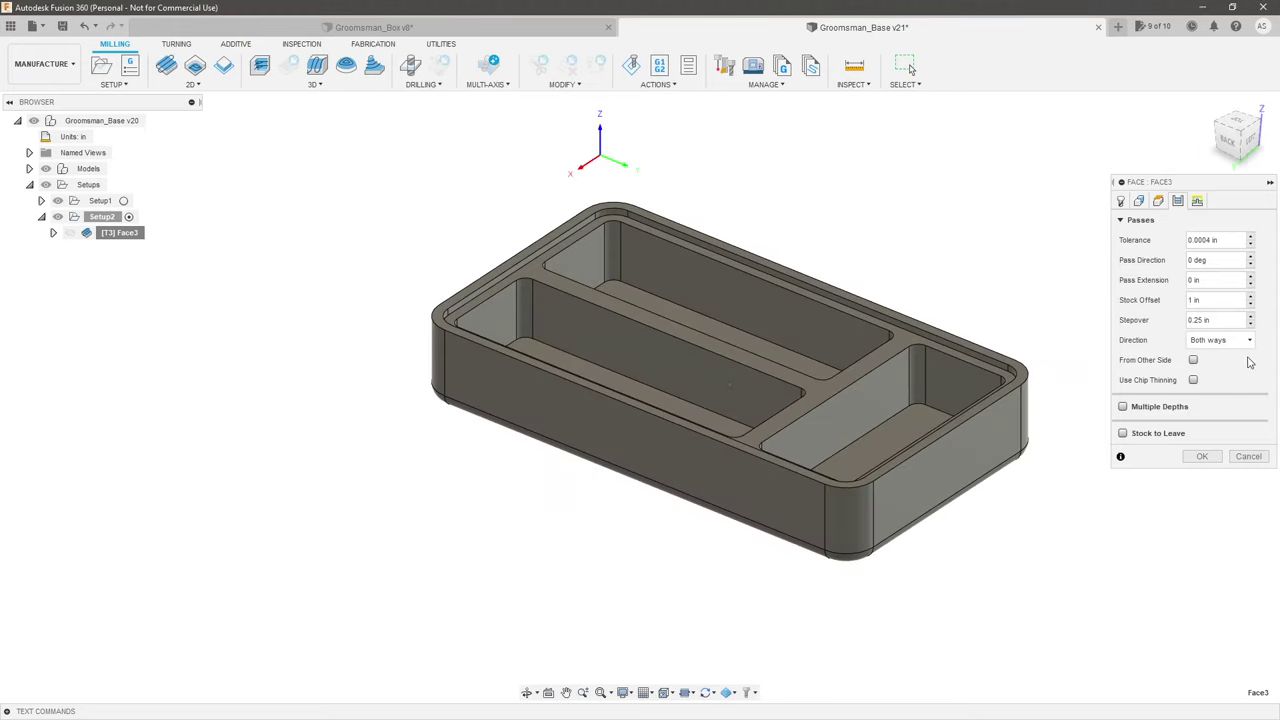
click(1226, 320)
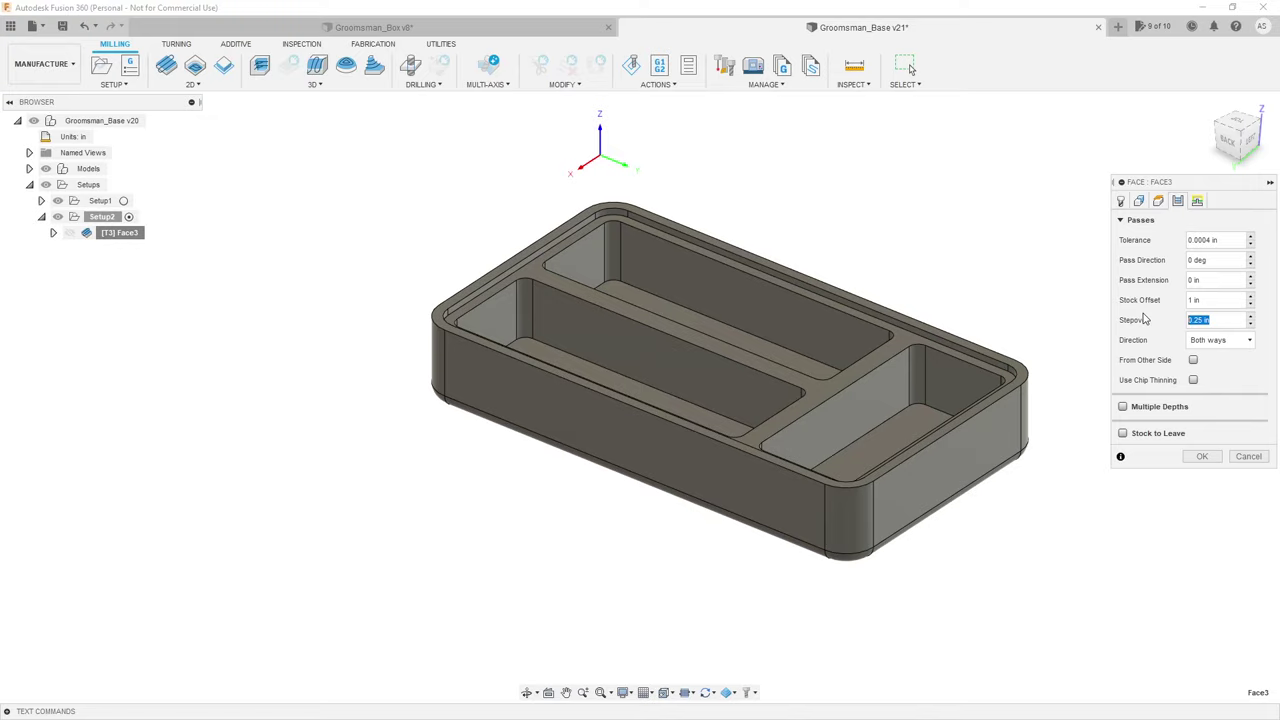
text(.125)
key(Return)
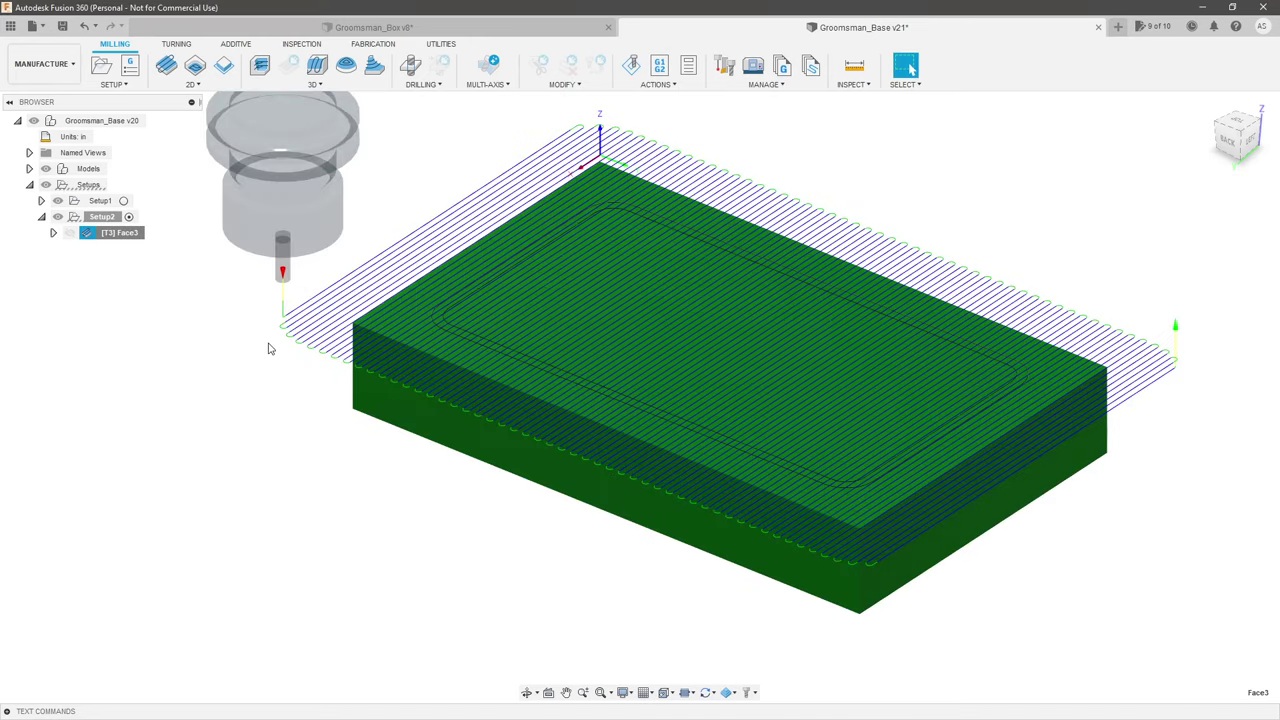
Step: Examine the spacing of the facing passes beside the stock's edge up close from the back view
shift+middle_drag(335, 422, 388, 474)
scroll(346, 446, up, 5)
shift+middle_drag(272, 455, 257, 421)
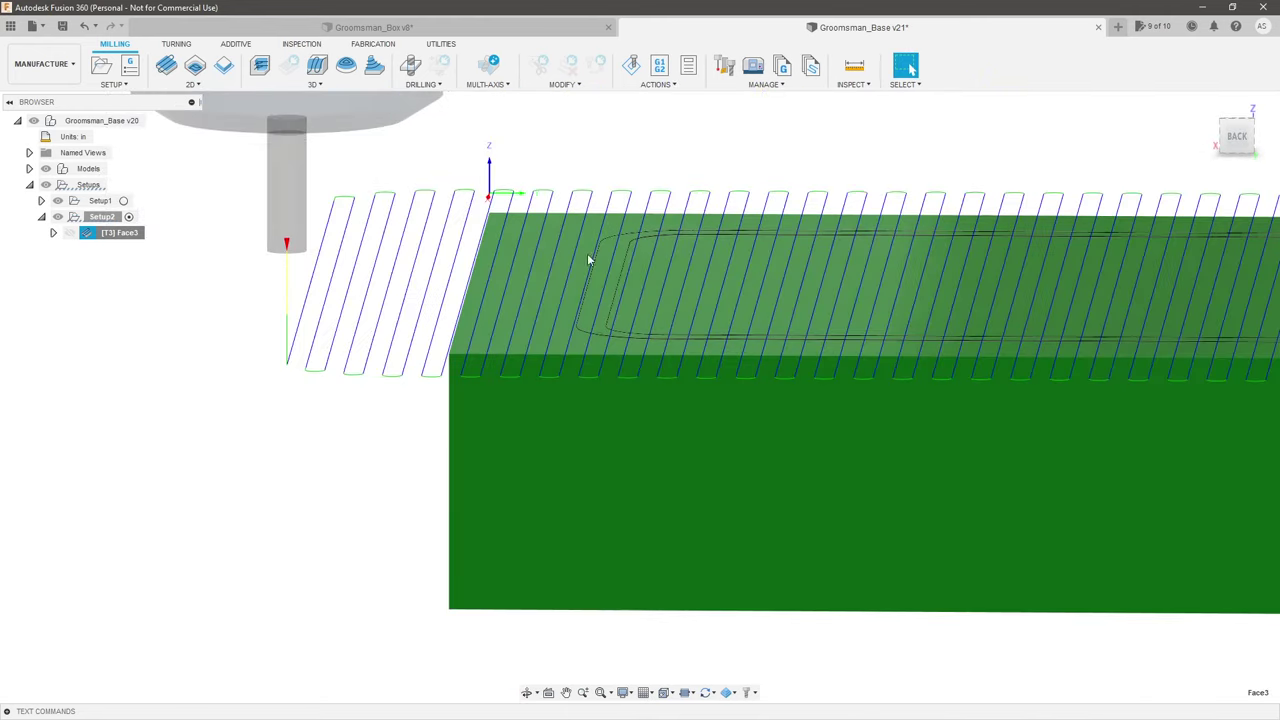
click(1236, 138)
shift+middle_drag(432, 310, 332, 291)
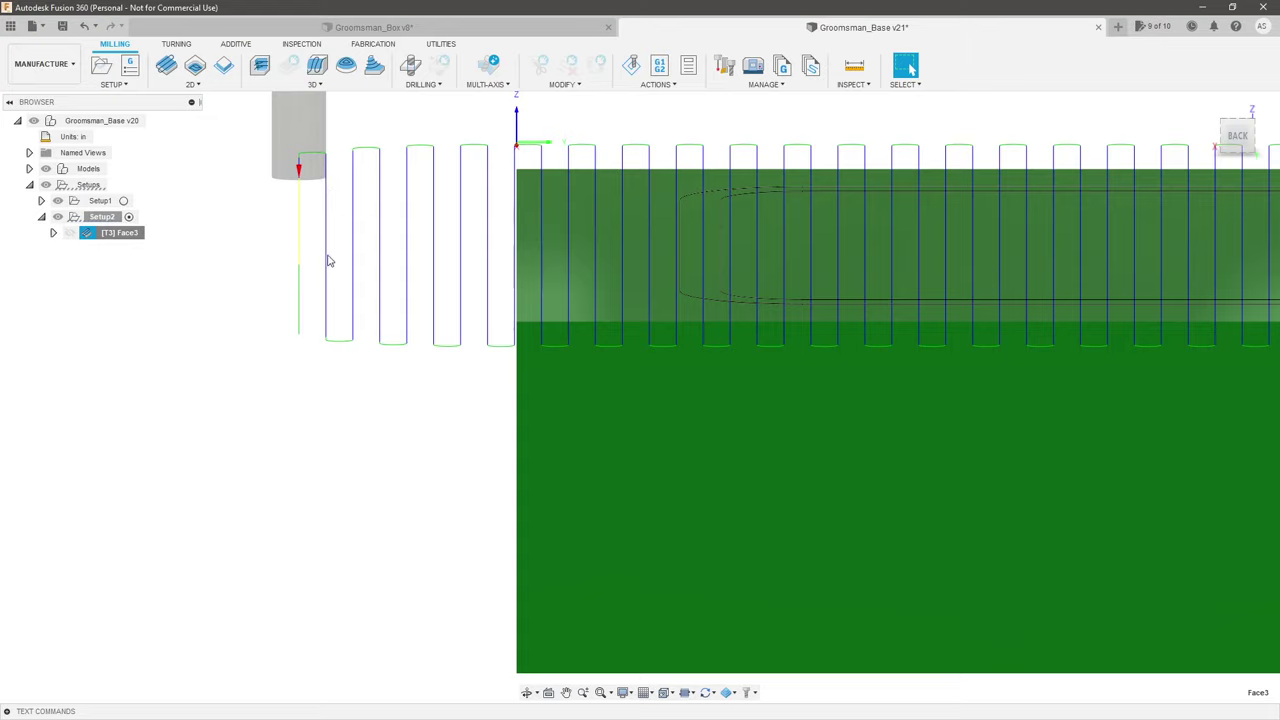
Step: Edit Face3 and set the cutting direction of its facing passes to Conventional
scroll(320, 277, down, 5)
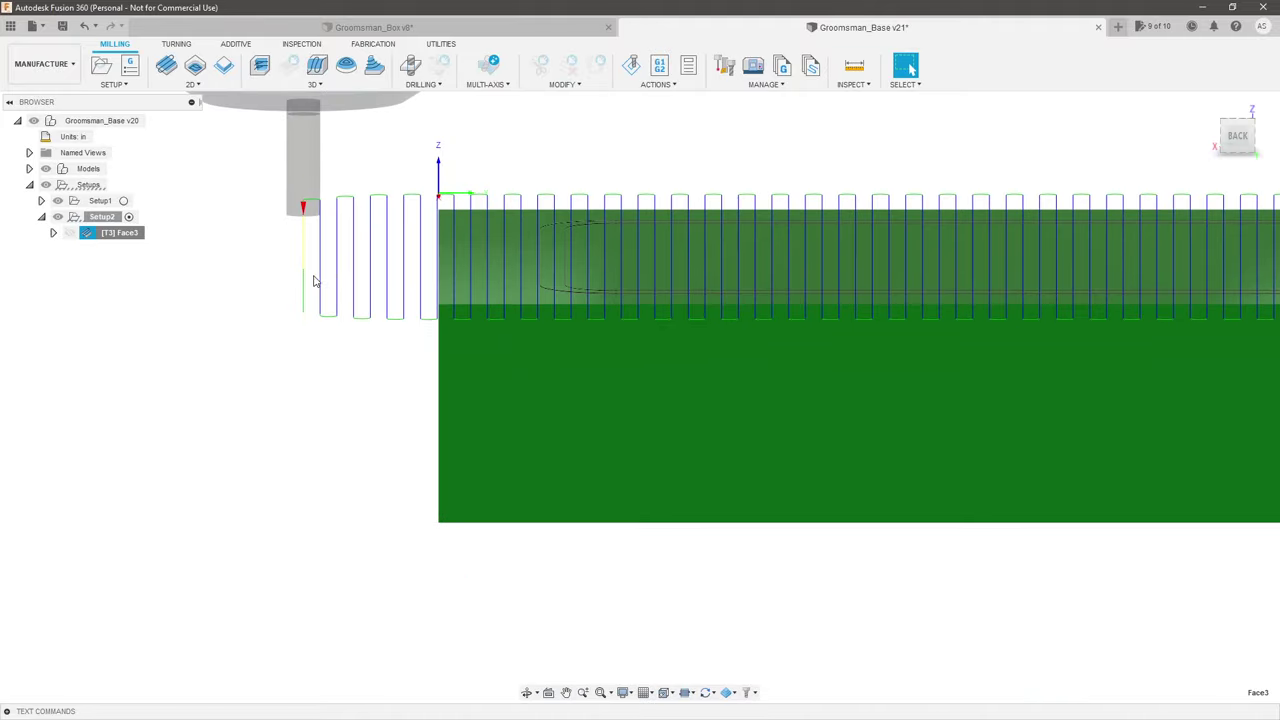
shift+middle_drag(840, 185, 806, 236)
scroll(812, 241, down, 3)
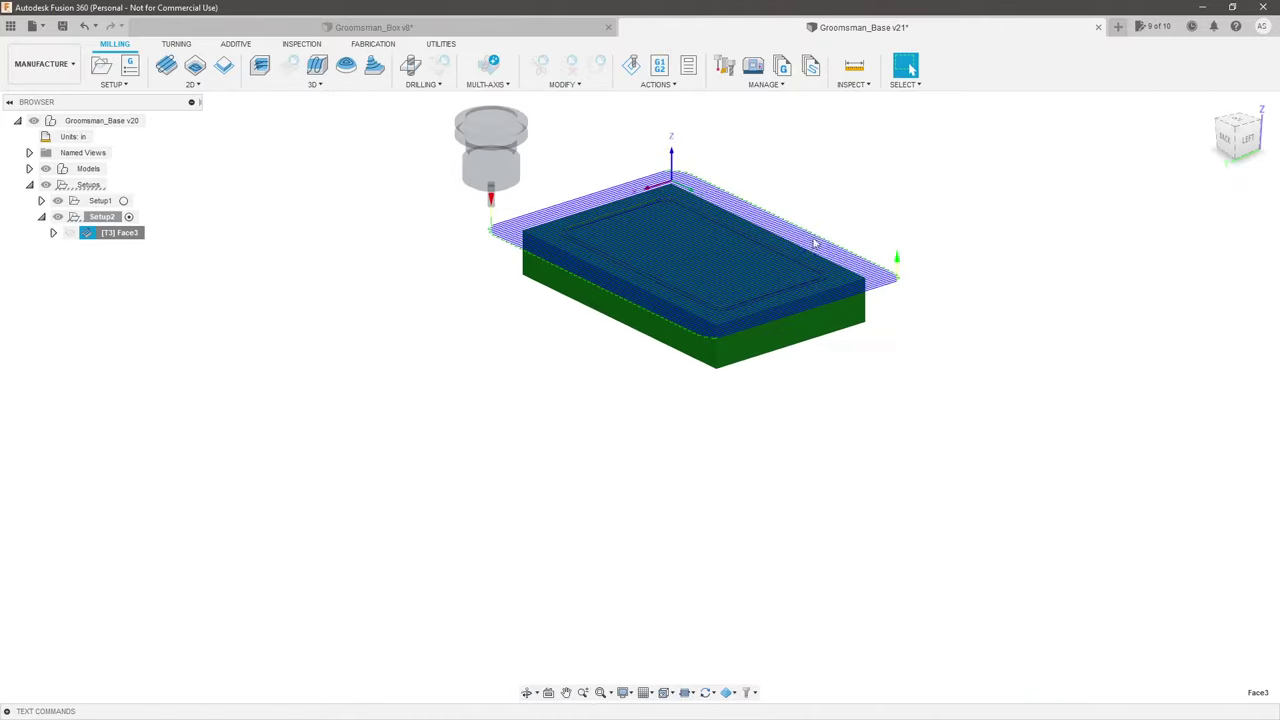
scroll(814, 243, up, 2)
right_click(135, 238)
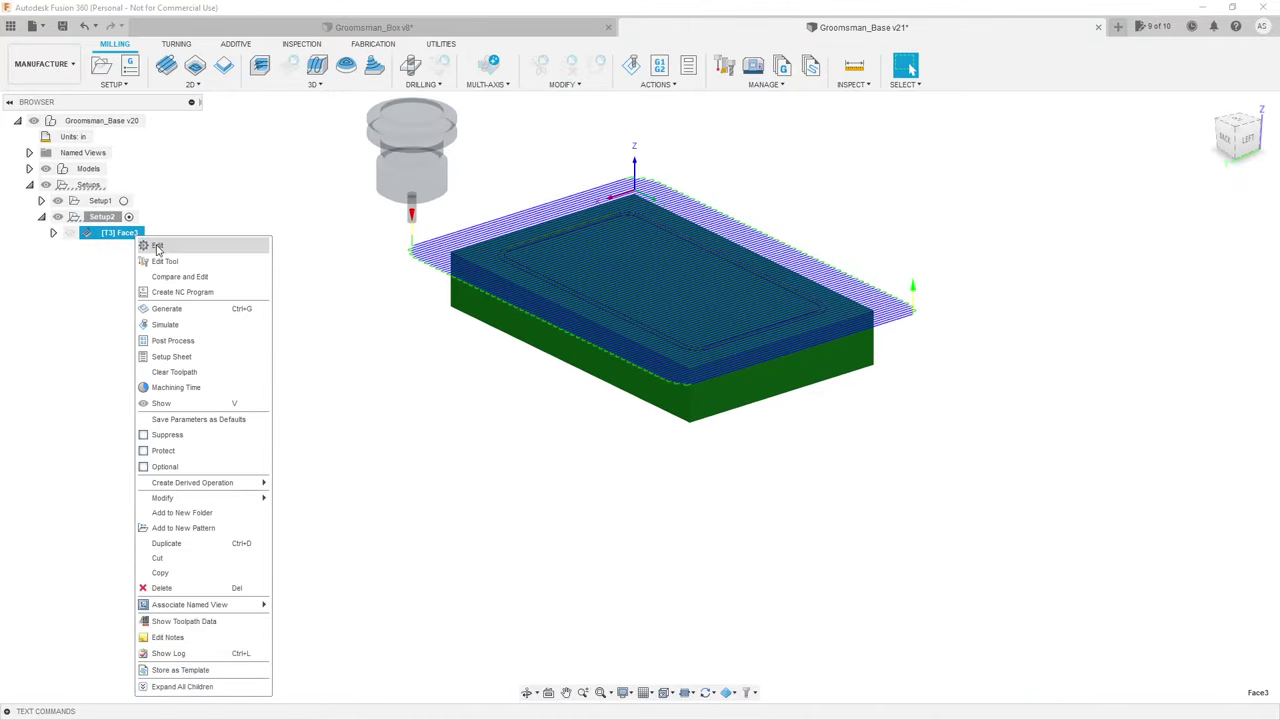
click(160, 245)
click(1197, 201)
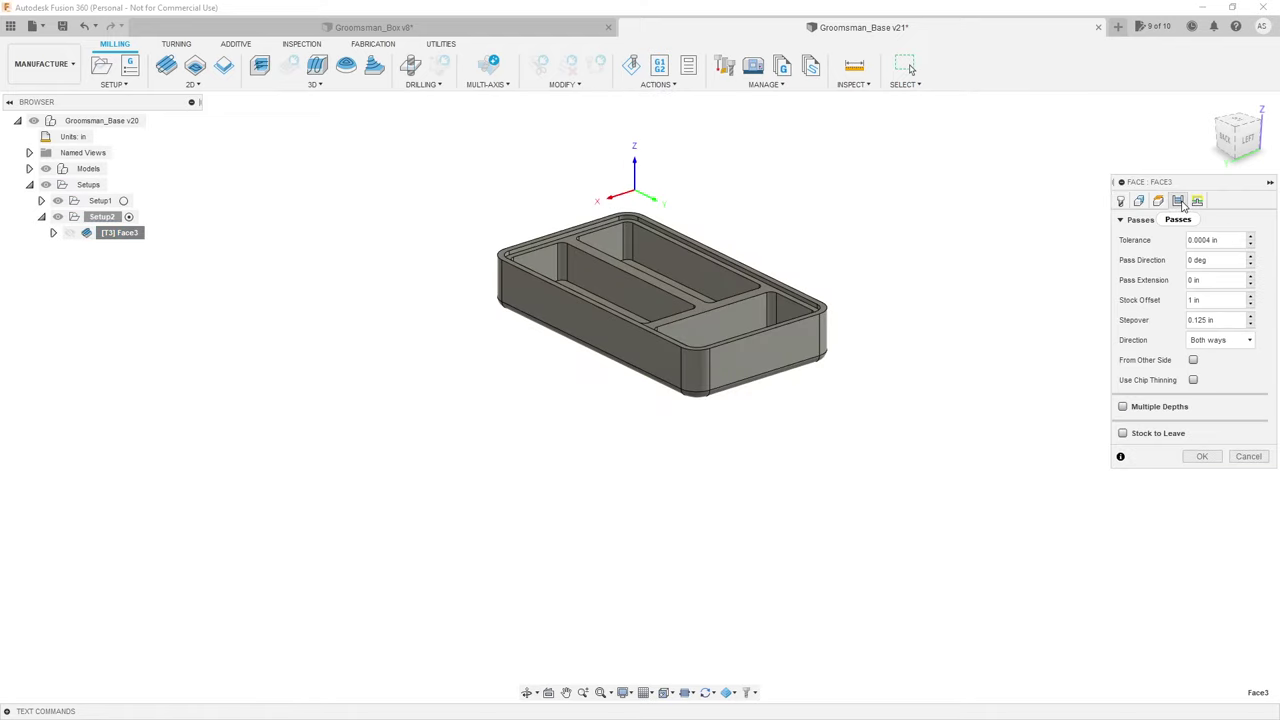
click(1210, 340)
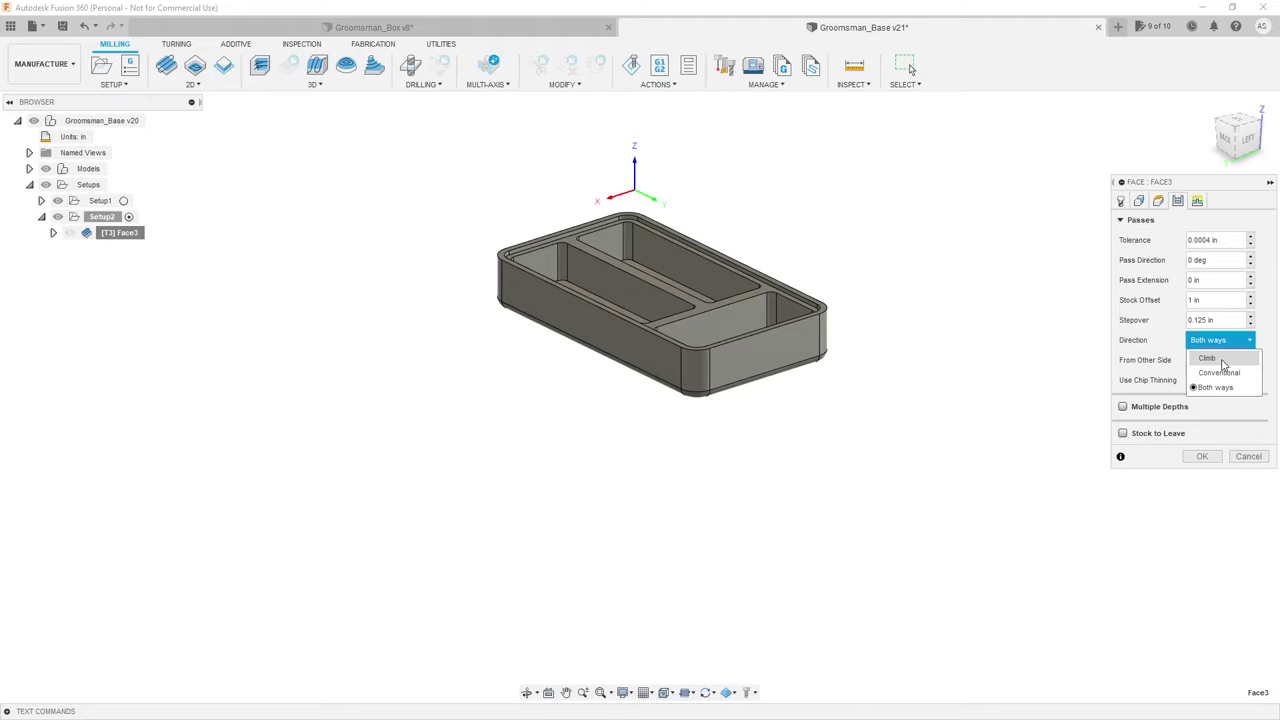
click(1159, 344)
click(1216, 344)
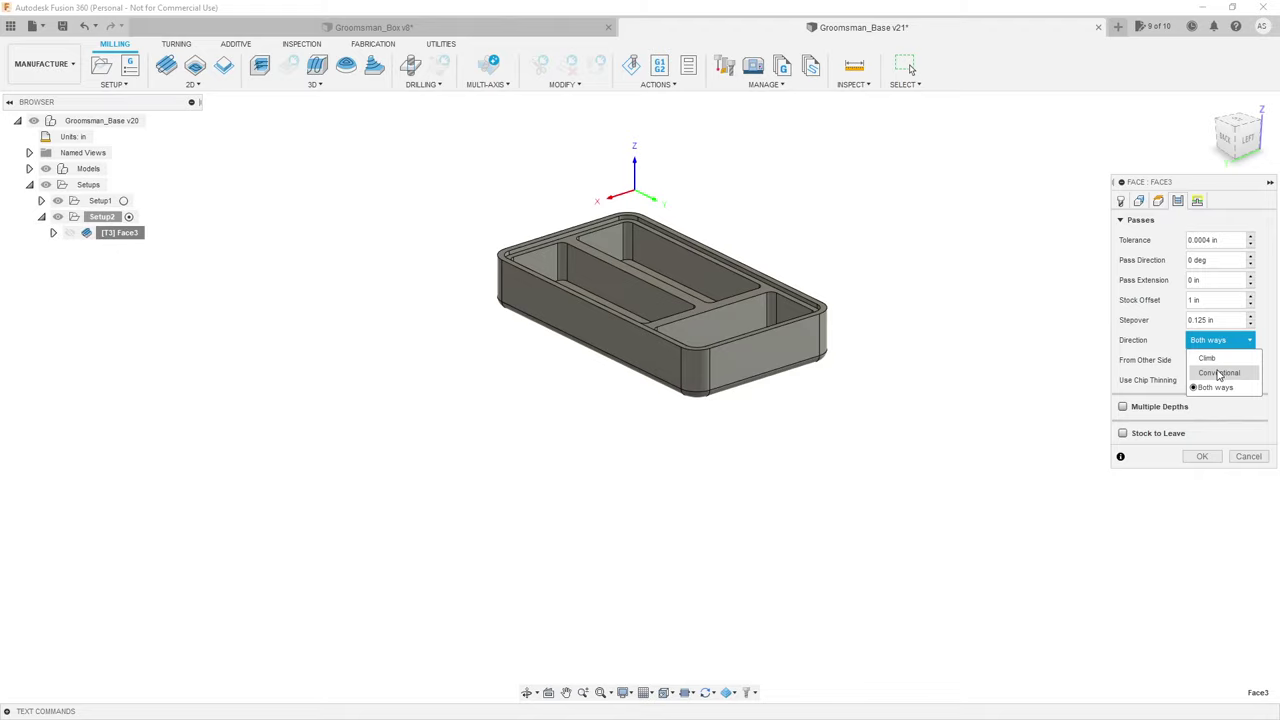
click(1219, 373)
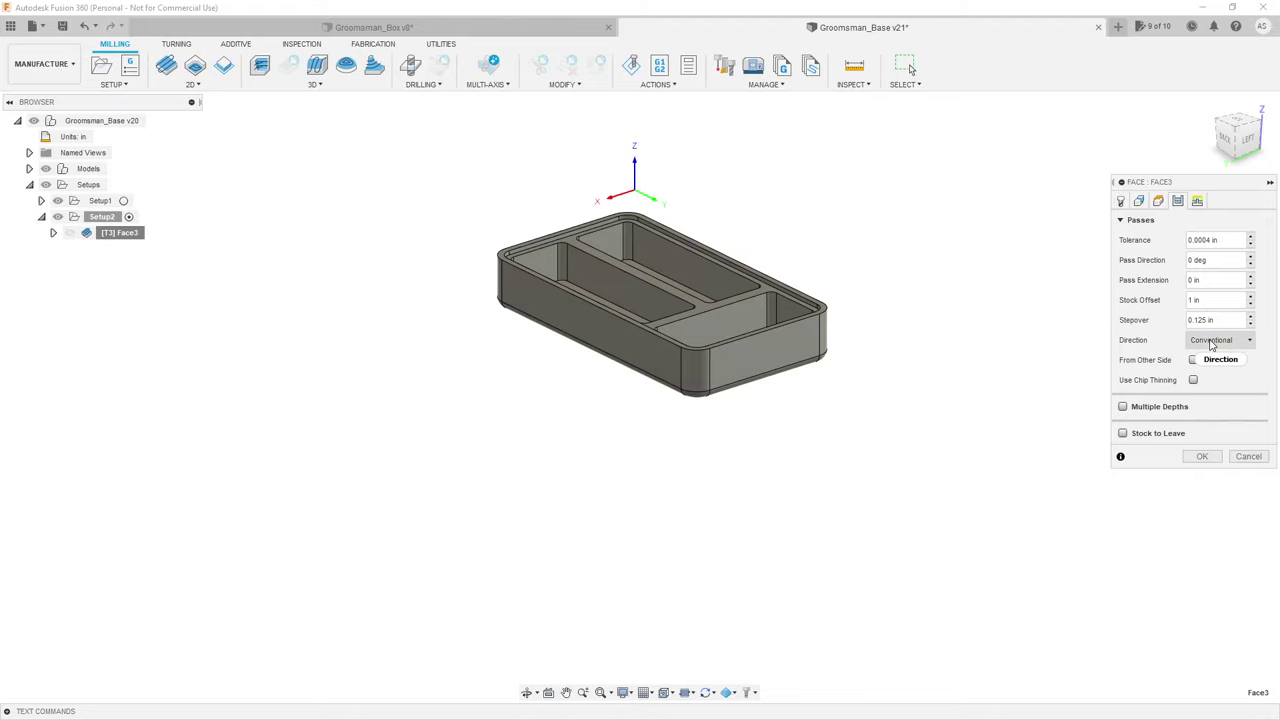
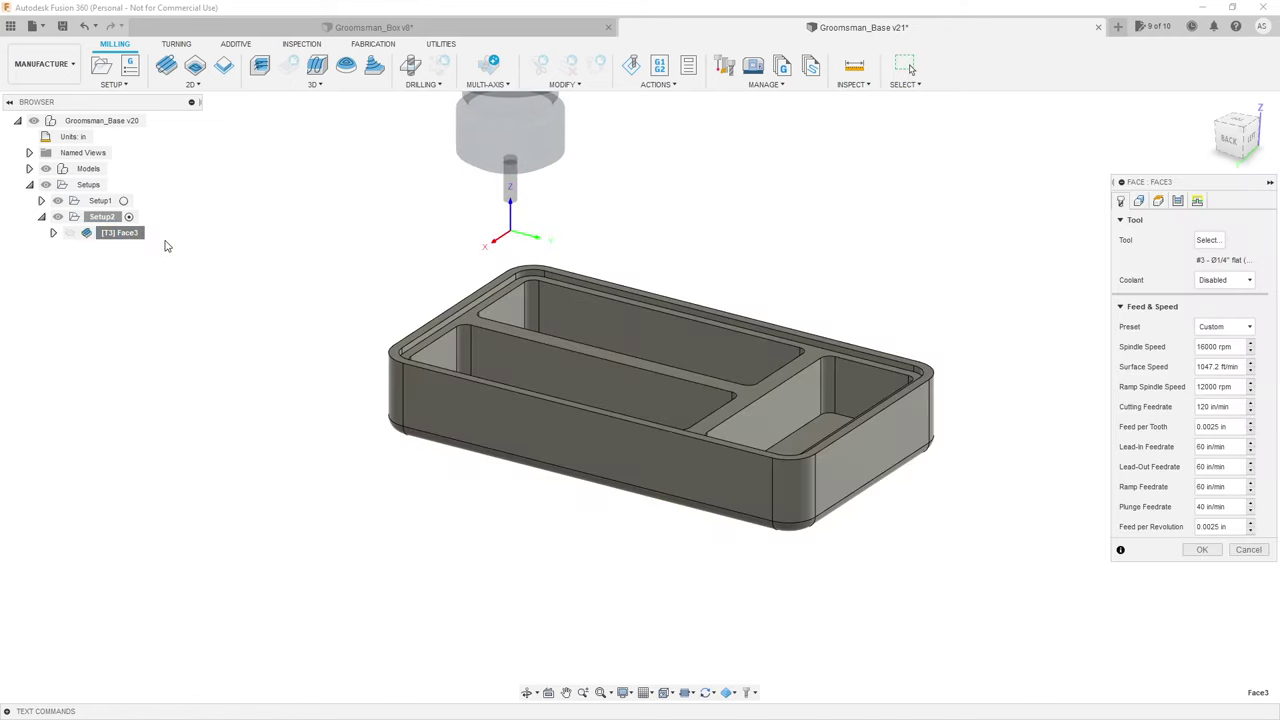
Step: Set Face3's cutting direction to Conventional and regenerate the facing toolpath
click(1178, 201)
click(1217, 345)
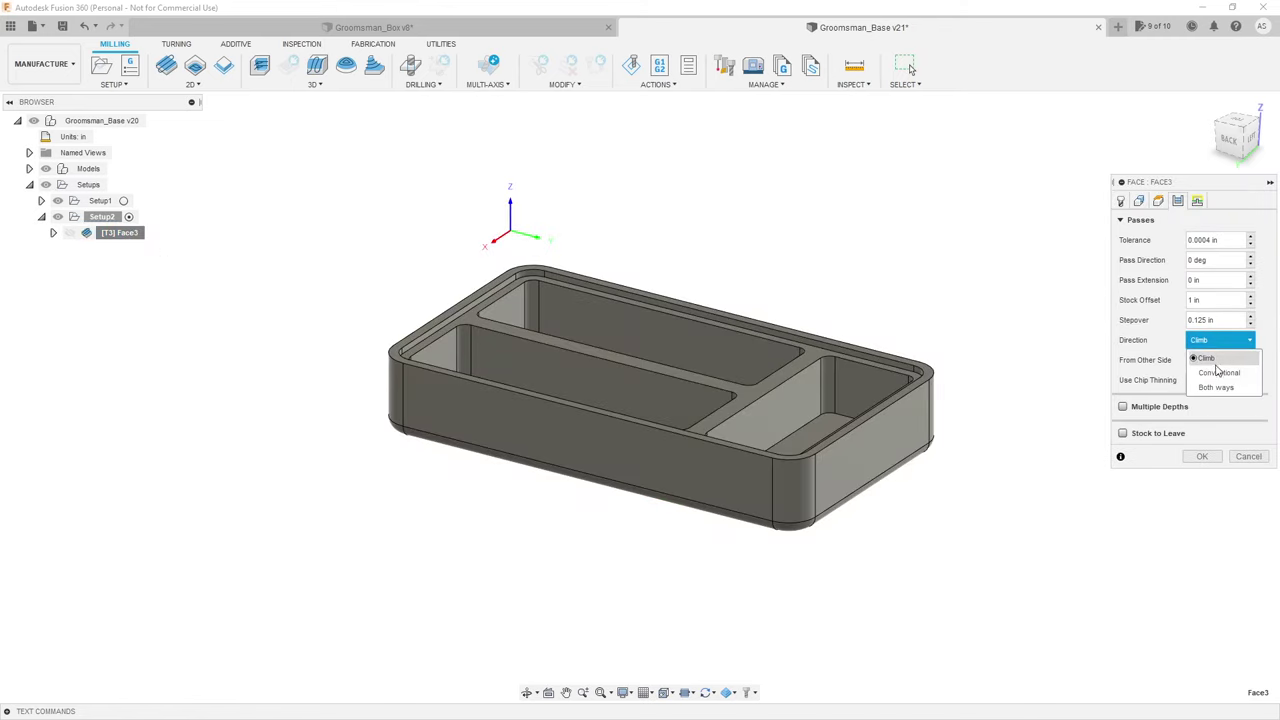
click(1215, 367)
click(1208, 458)
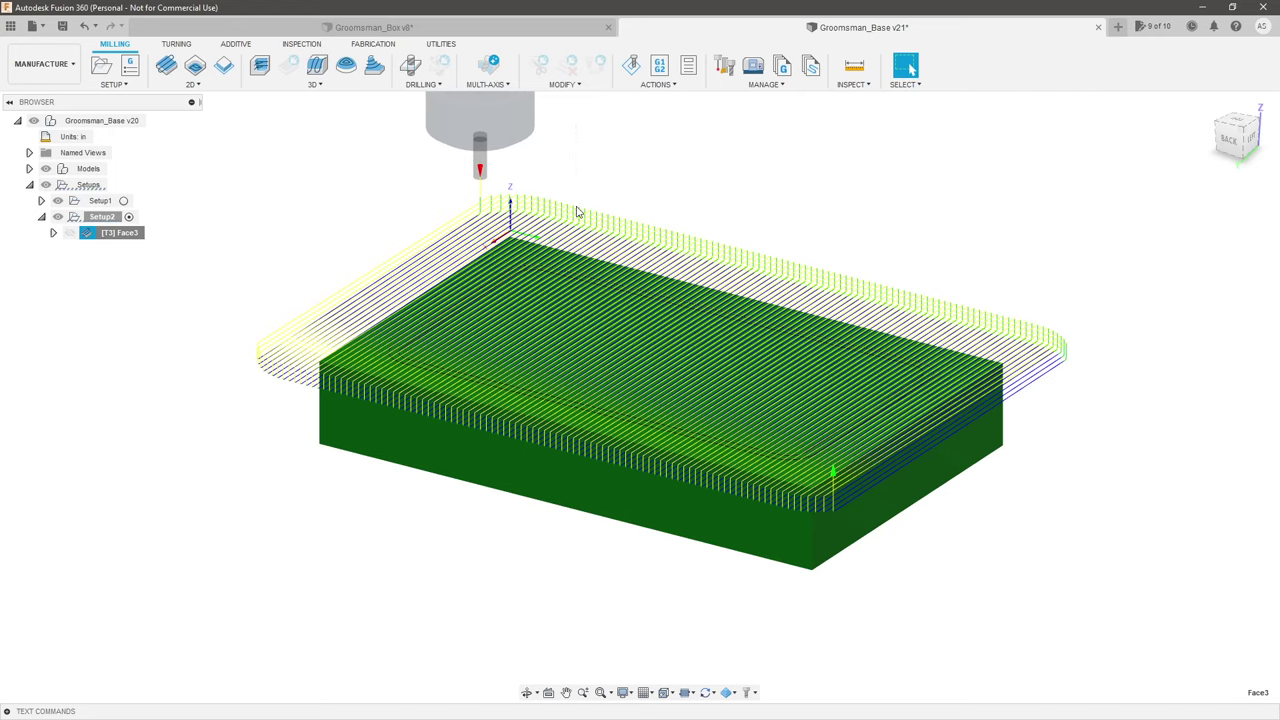
Step: Edit Face3 so its facing passes cut in both ways, and regenerate the toolpath
right_click(127, 234)
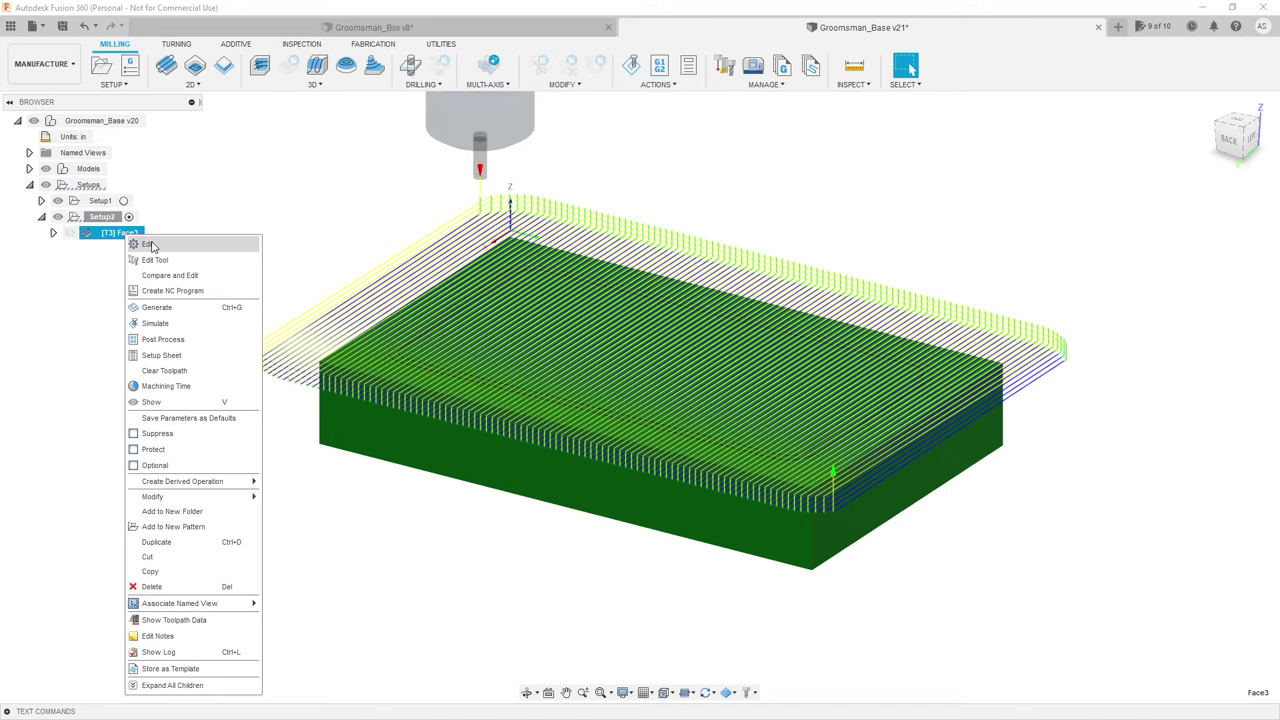
click(151, 246)
click(1178, 201)
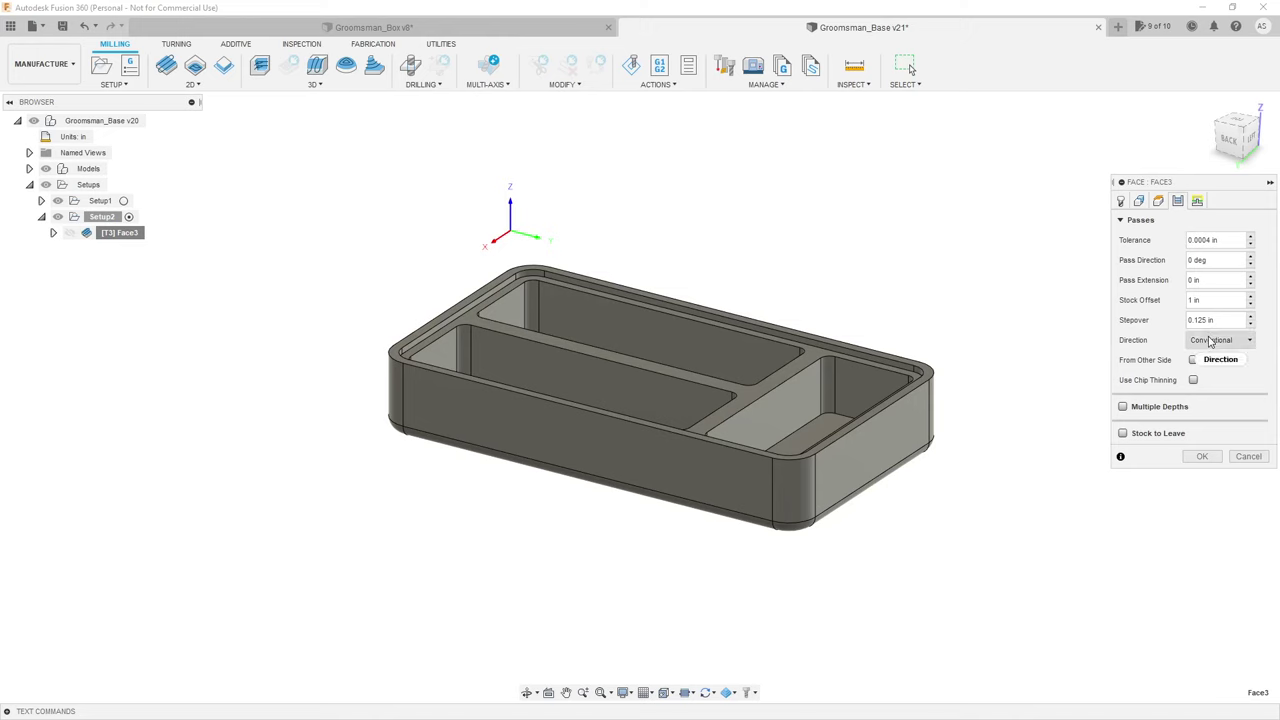
click(1212, 340)
click(1215, 390)
click(1202, 456)
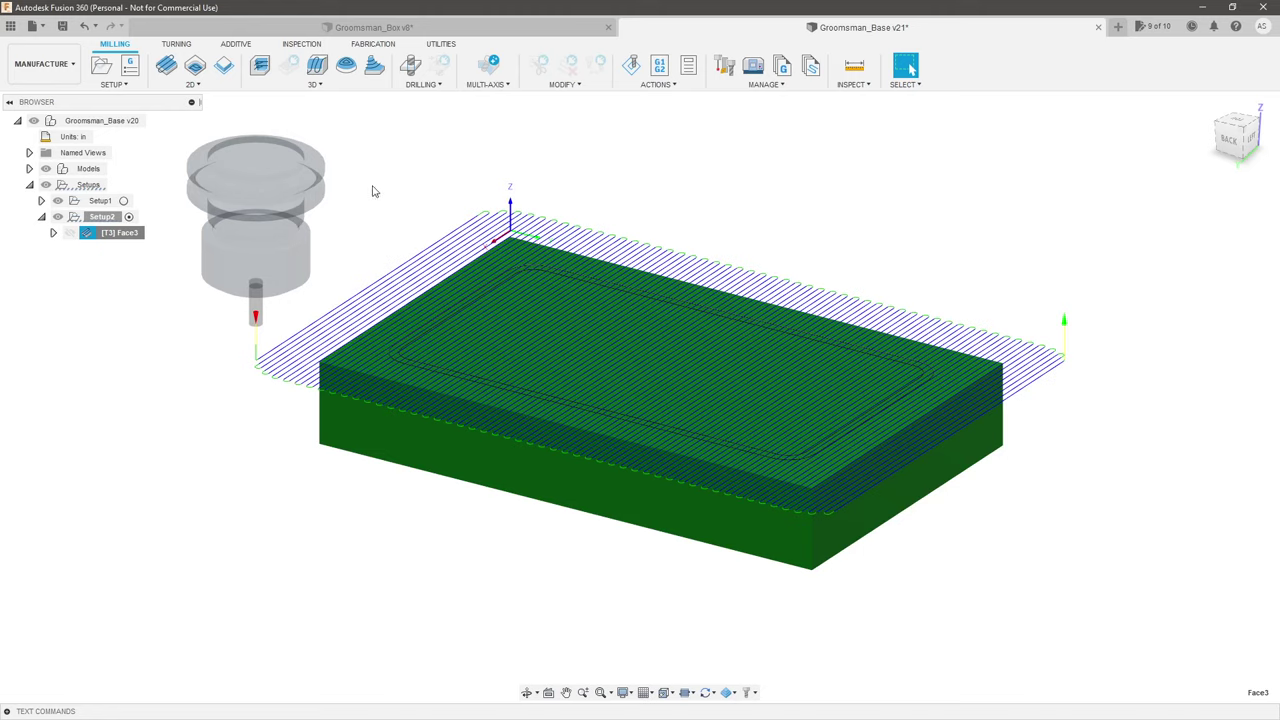
Step: Edit Face3 to enable multiple depths with a maximum stepdown of 0.0625 in, and regenerate the toolpath
right_click(124, 236)
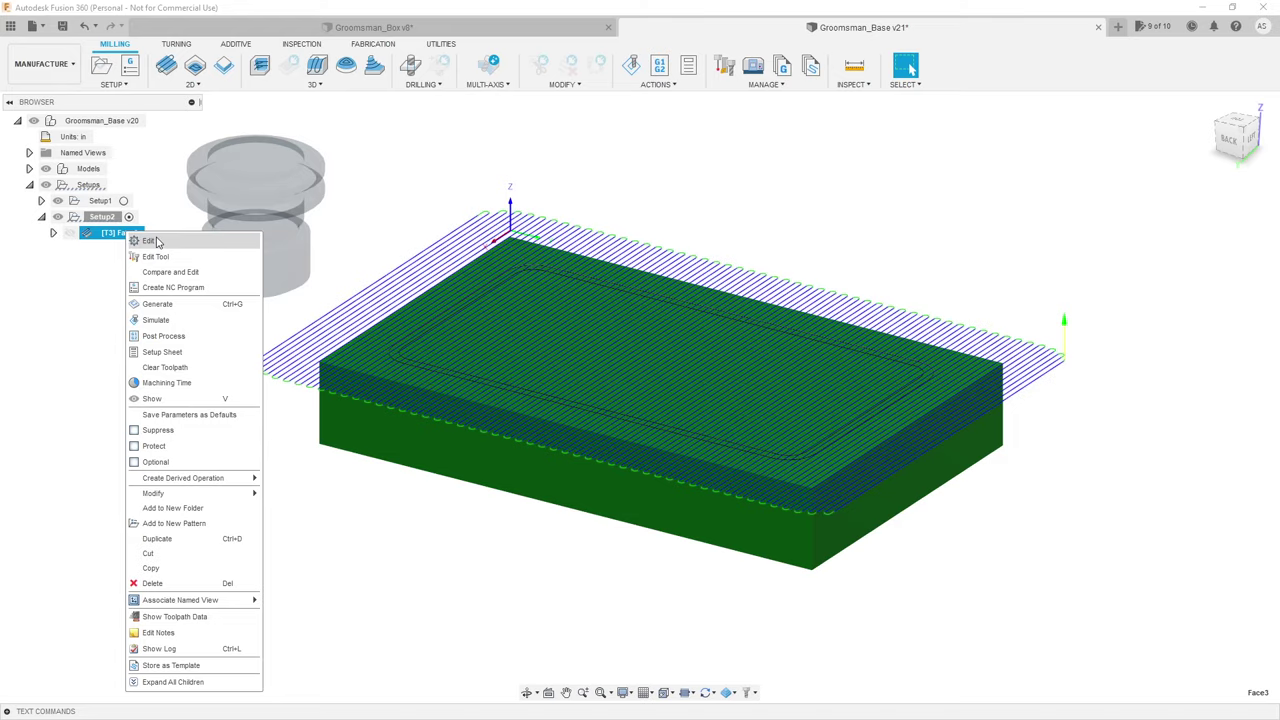
click(145, 243)
click(1177, 202)
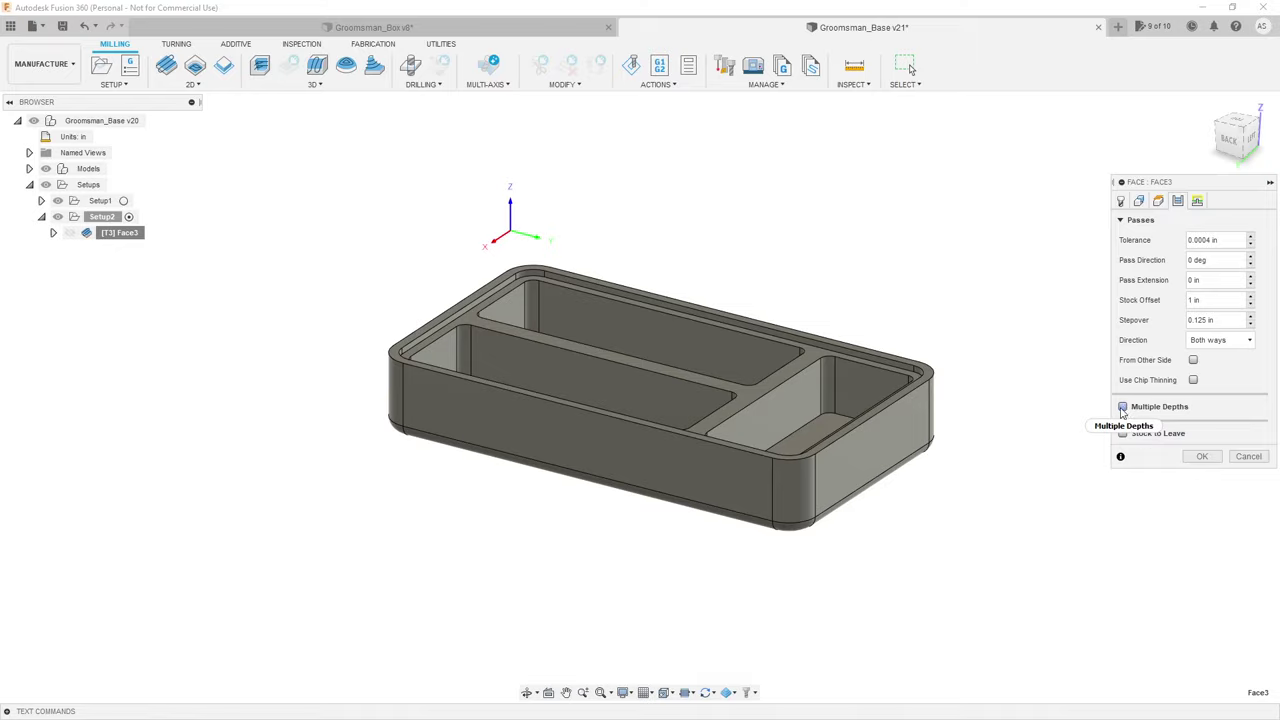
mouse_move(1123, 412)
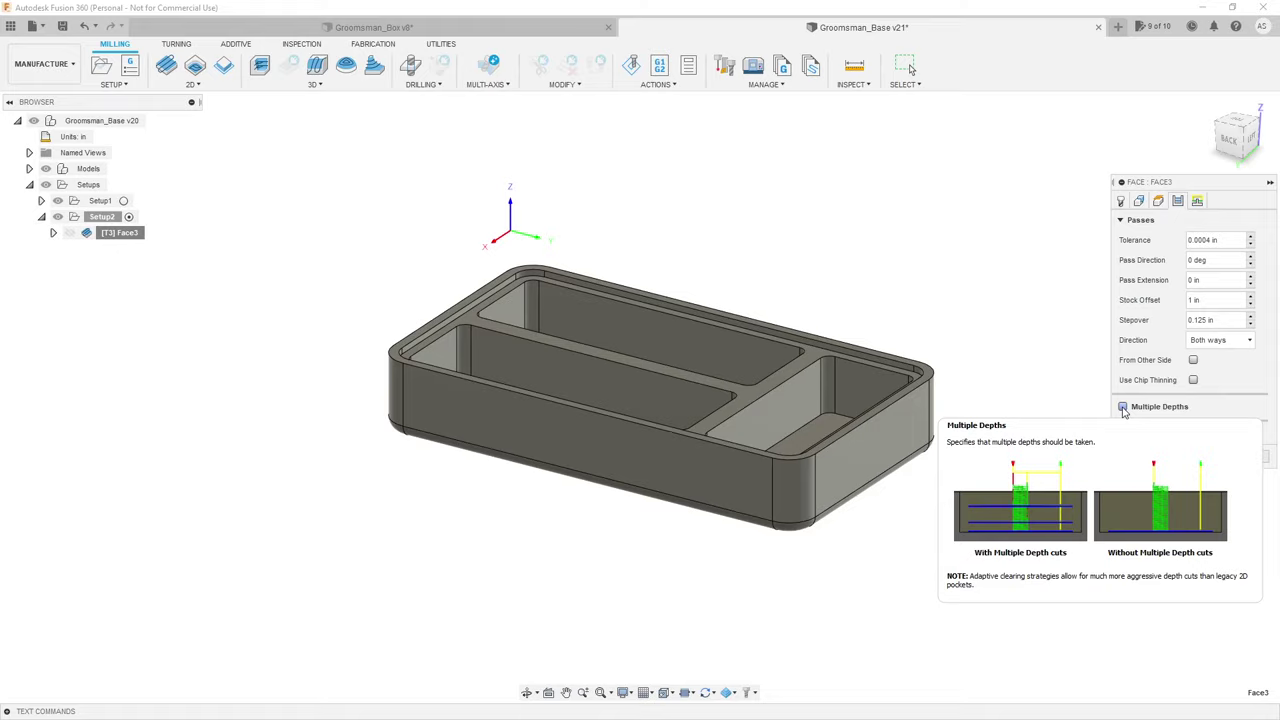
click(1123, 408)
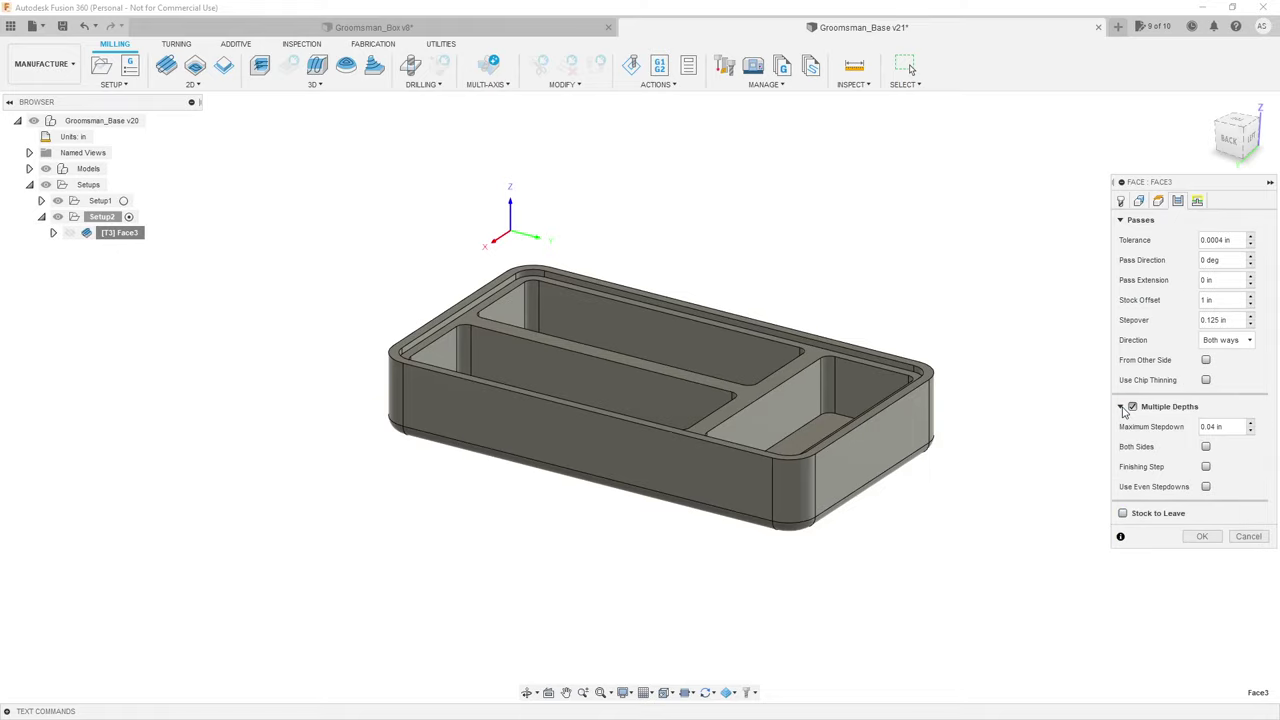
drag(1229, 424, 1134, 422)
key(BackSpace)
text(.0625)
key(Return)
click(1206, 537)
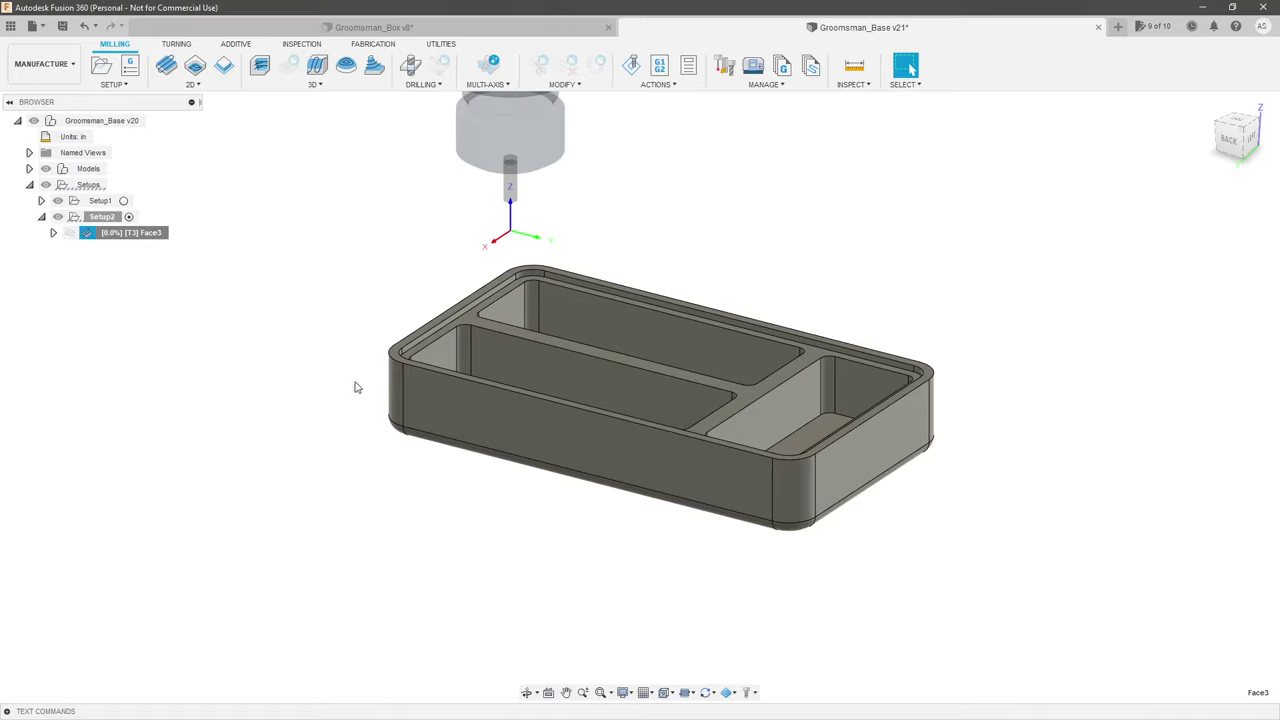
Step: Examine the stacked depth levels of the Face3 passes around the stock's edges, and compare them with Setup1's stock from the back view
scroll(257, 378, up, 6)
shift+middle_drag(258, 376, 299, 345)
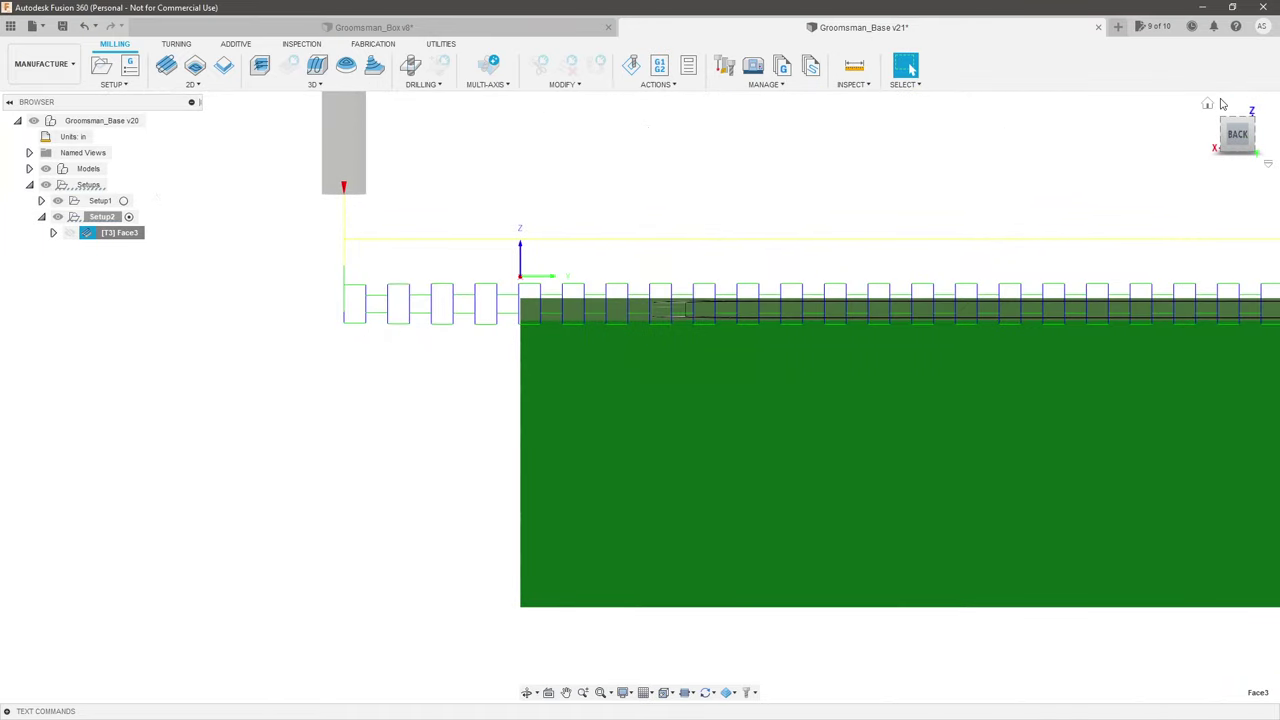
click(1243, 137)
shift+middle_drag(295, 280, 308, 342)
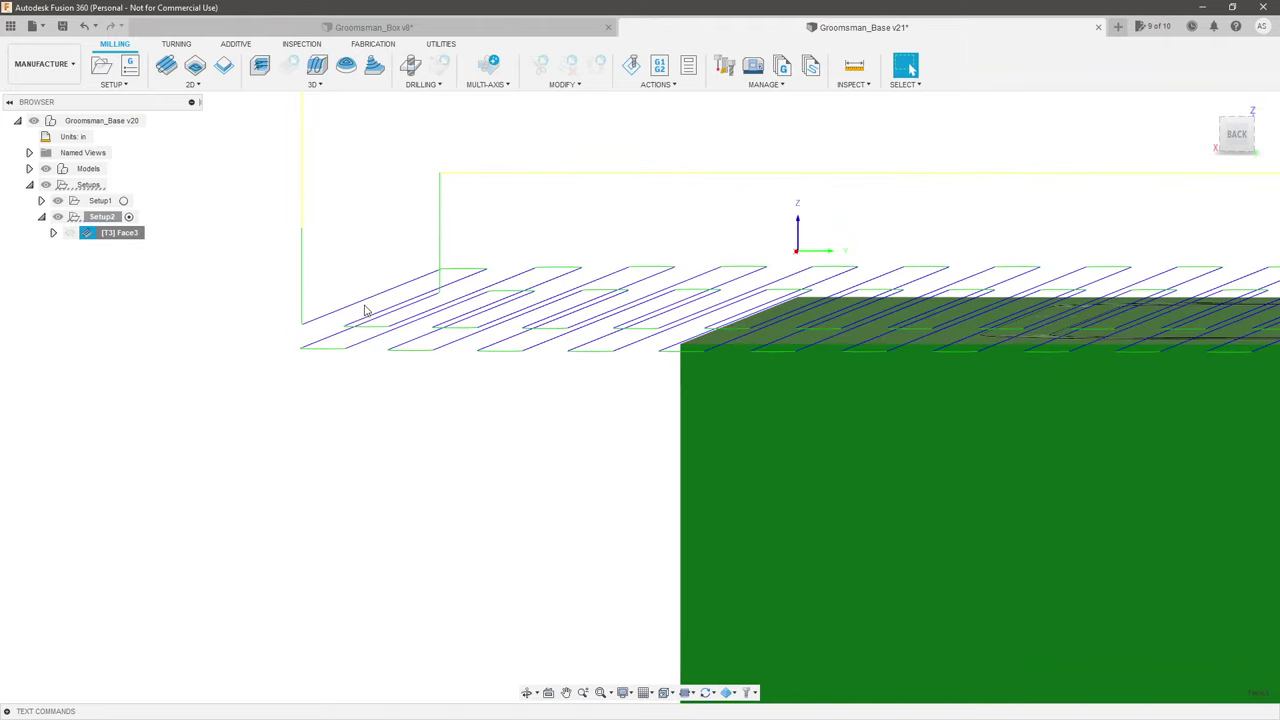
click(101, 201)
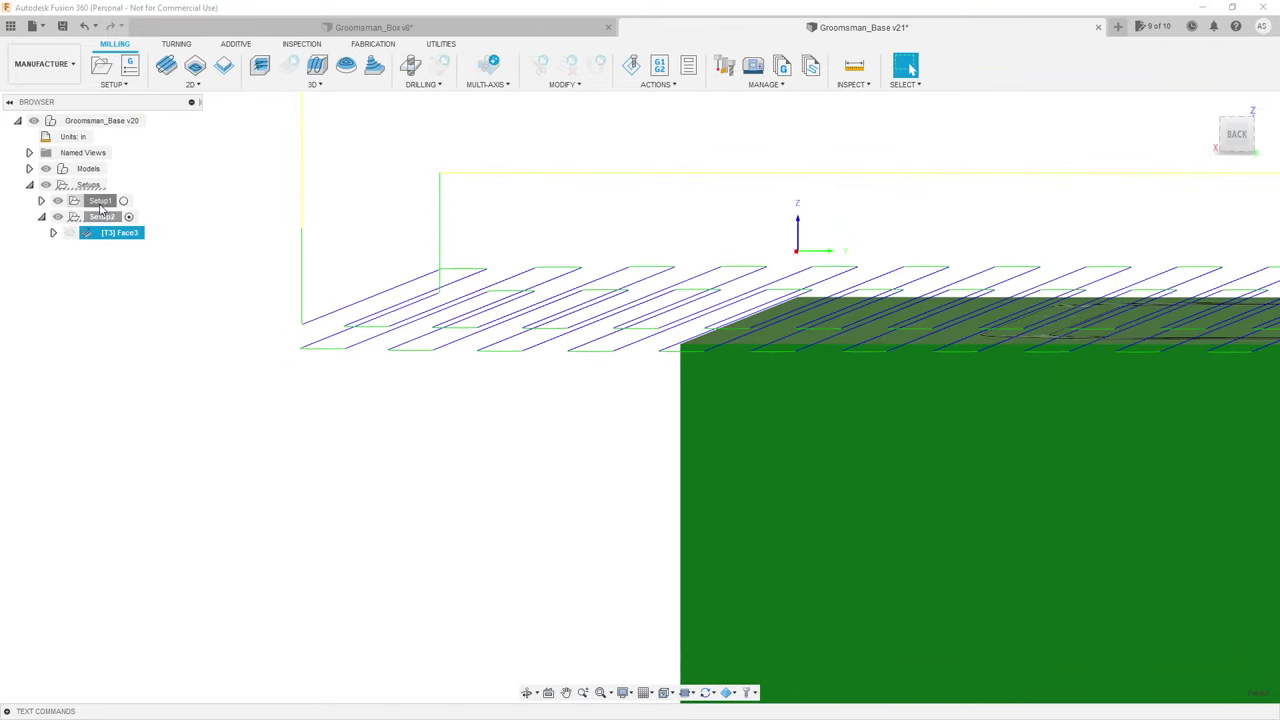
click(1234, 137)
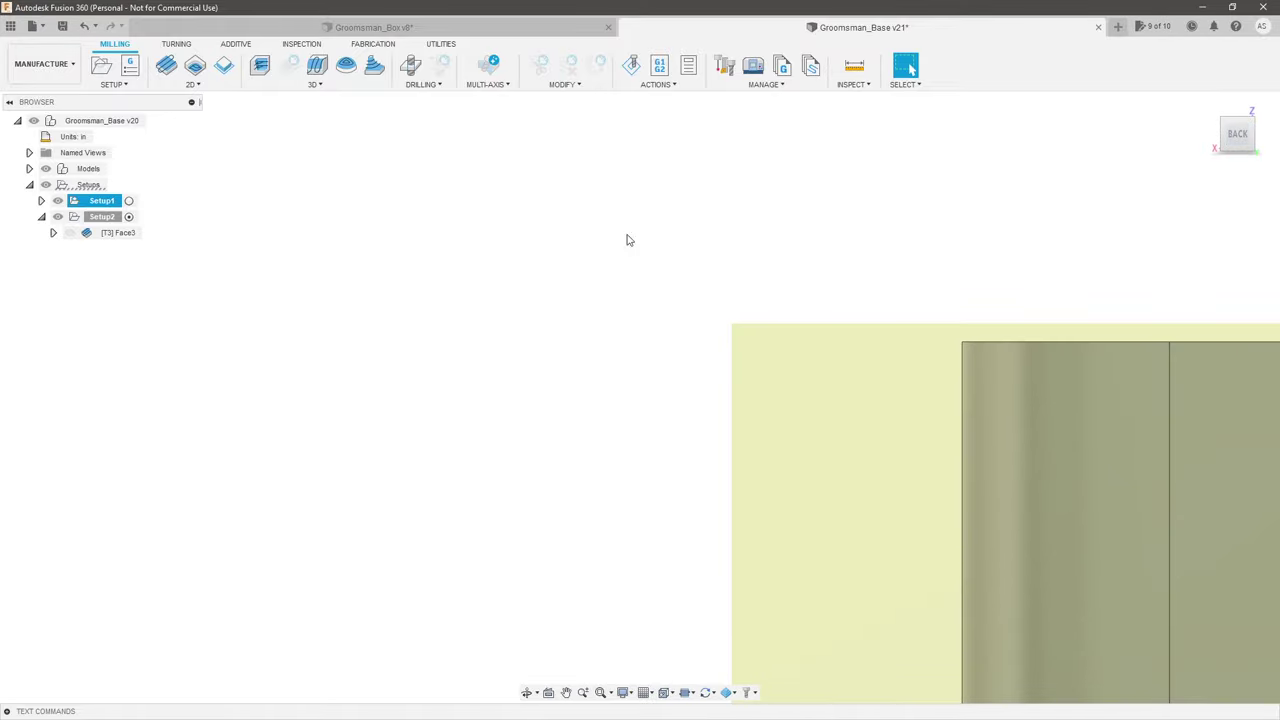
click(130, 235)
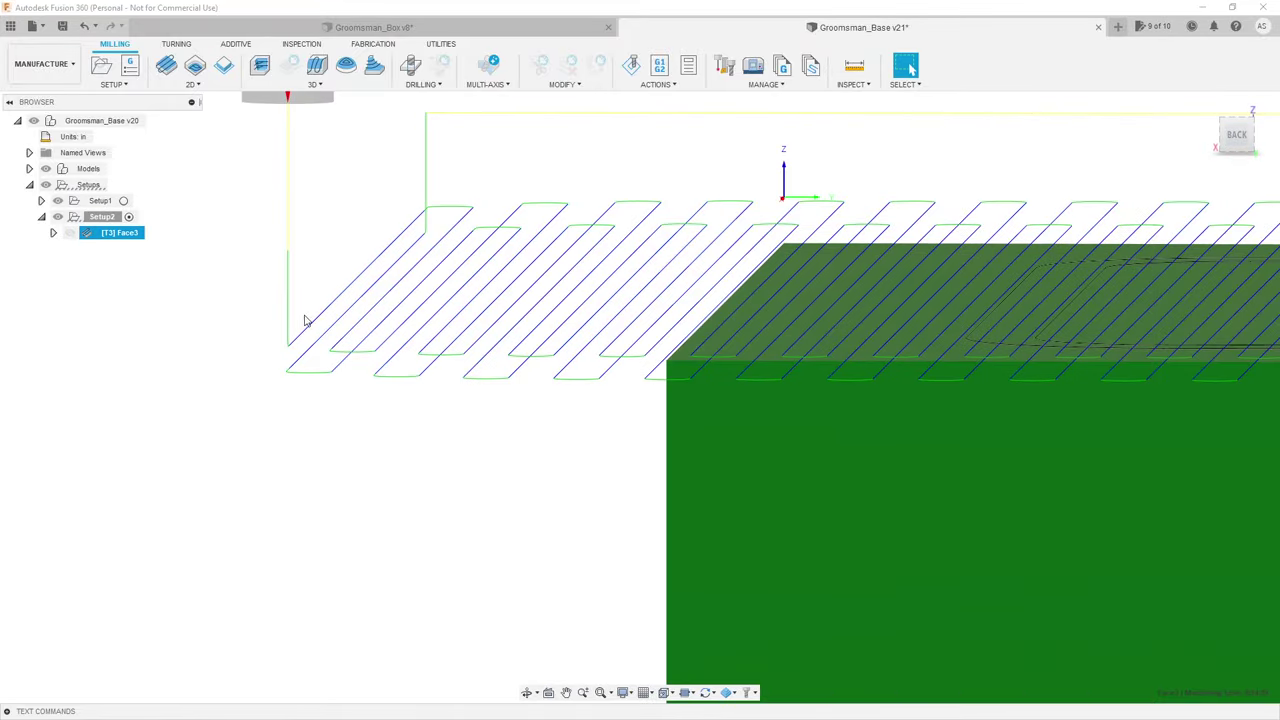
scroll(405, 300, down, 6)
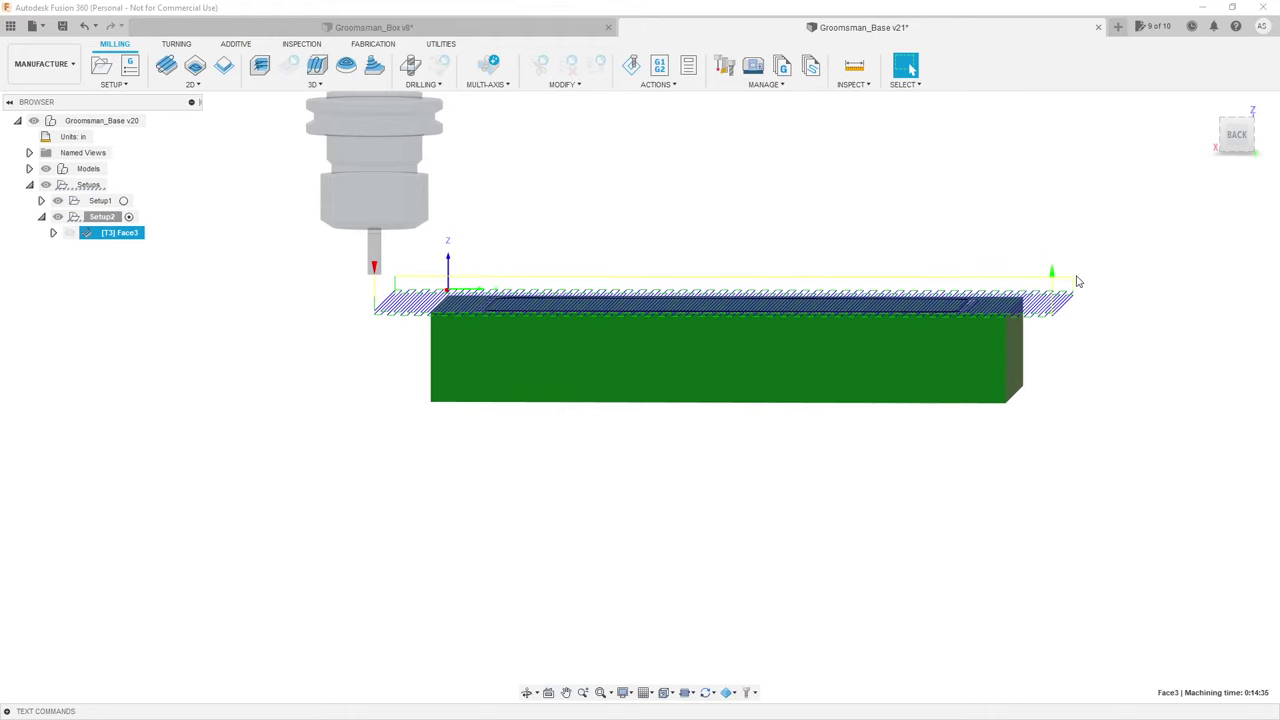
scroll(392, 285, up, 5)
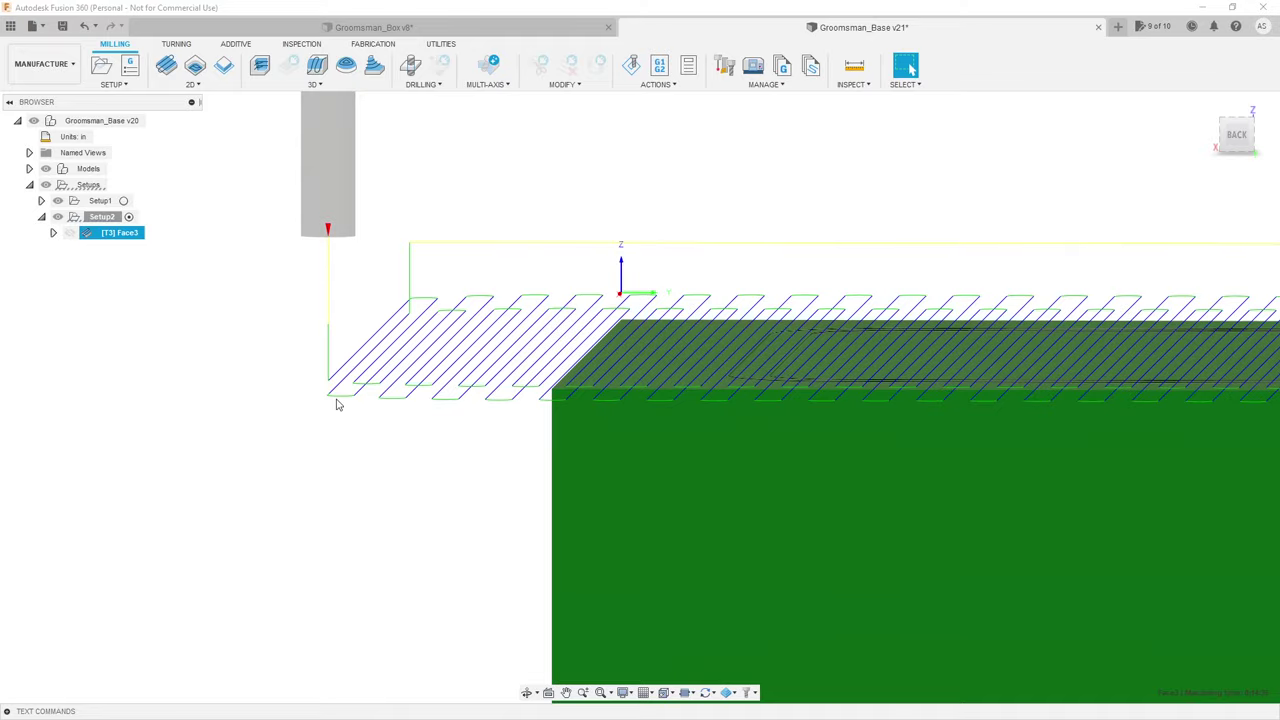
shift+middle_drag(482, 464, 244, 414)
scroll(244, 414, down, 6)
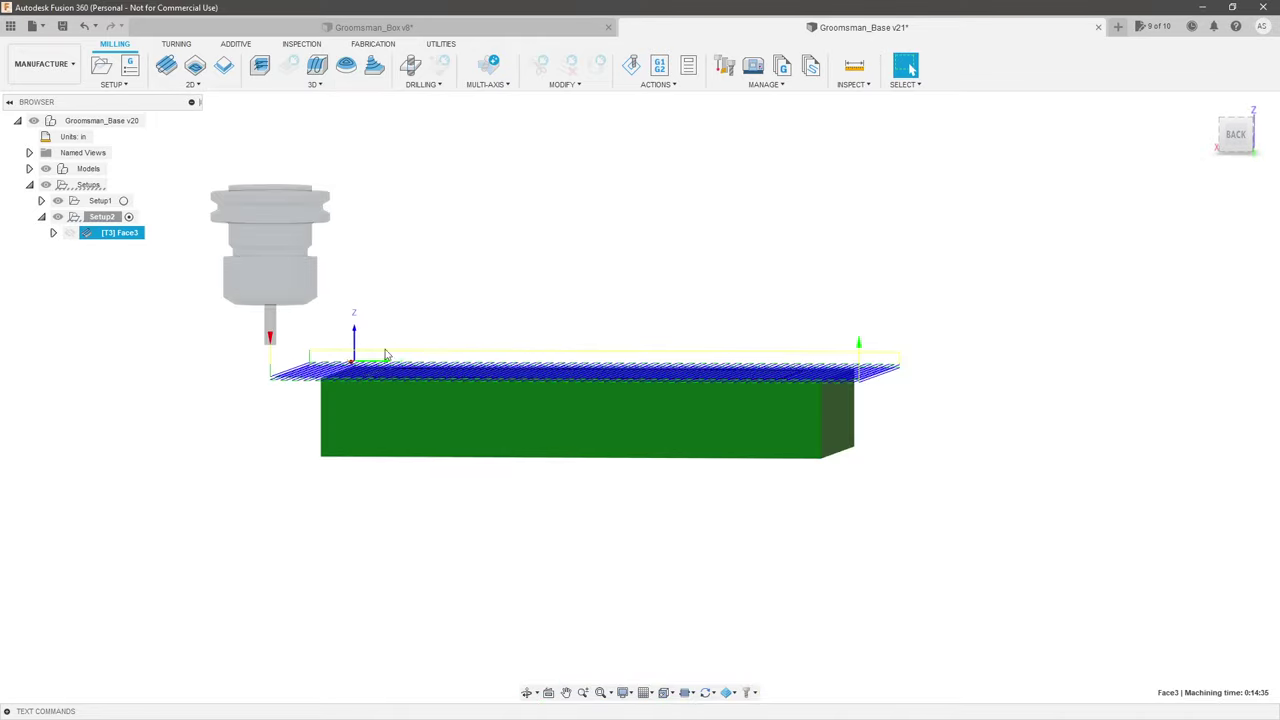
shift+middle_drag(735, 275, 698, 318)
Step: Edit Face3 and set the stock offset of its facing passes to 0
right_click(123, 234)
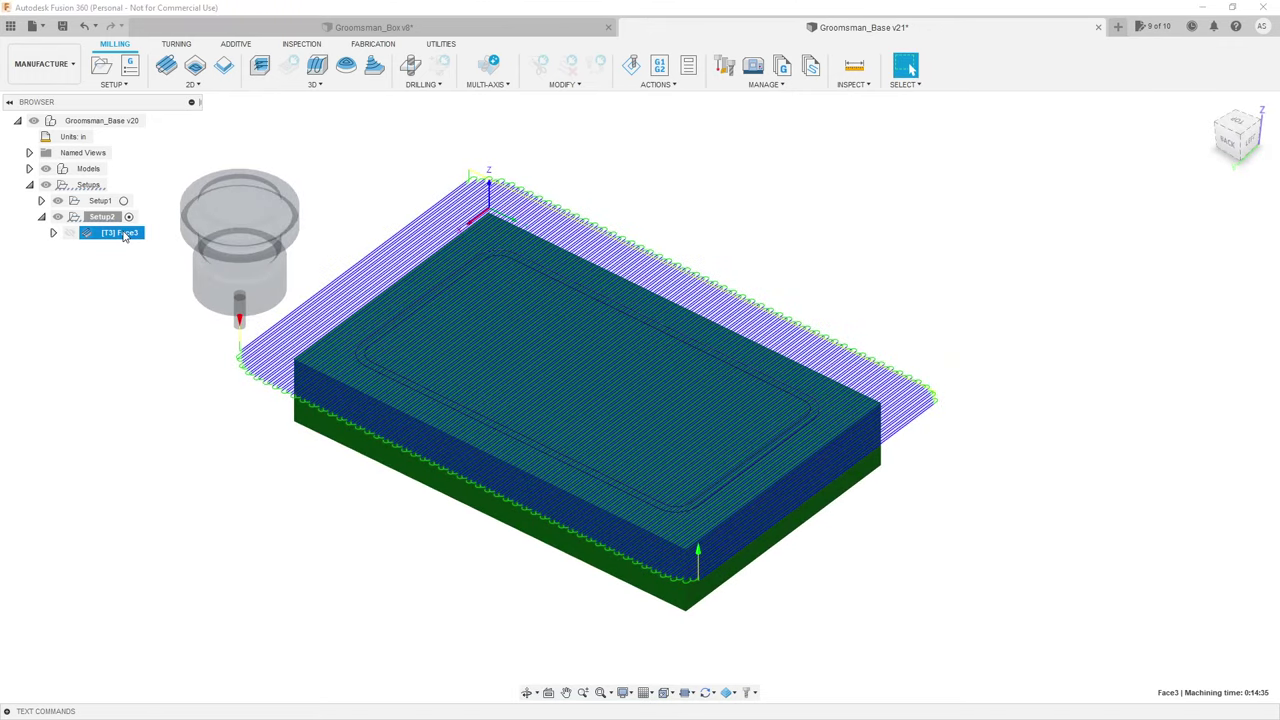
click(163, 241)
click(1177, 201)
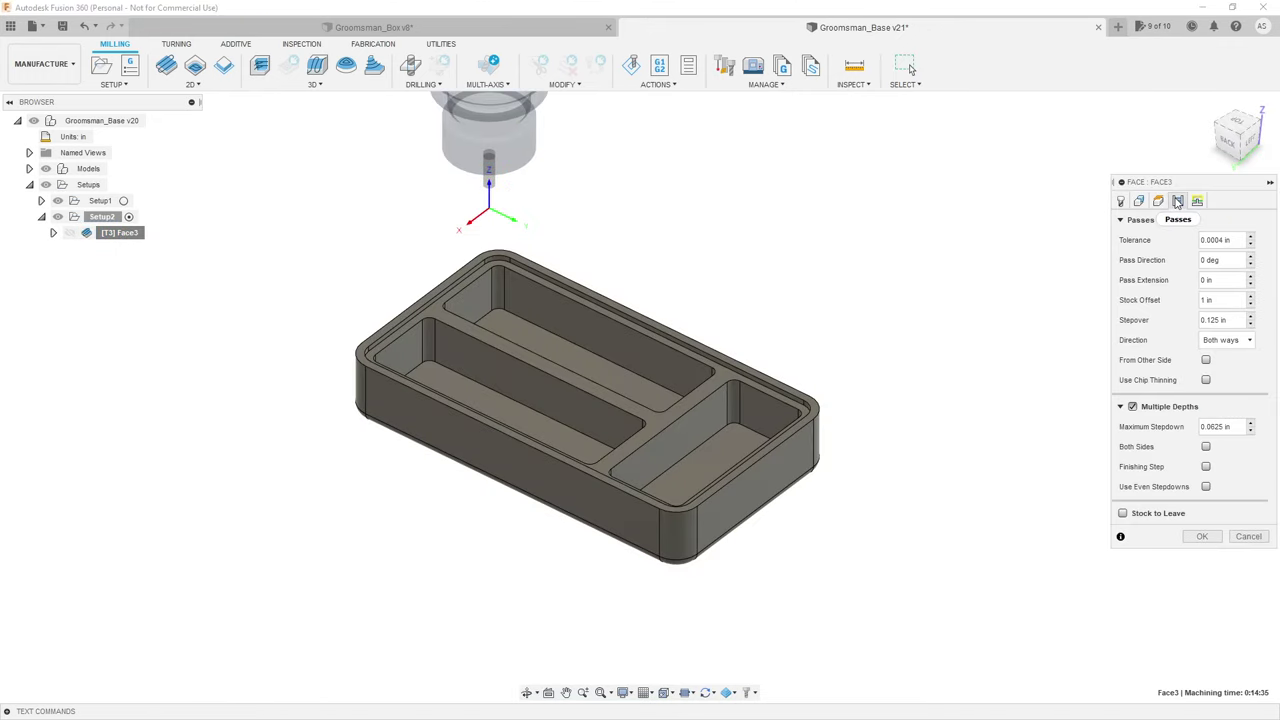
click(1212, 300)
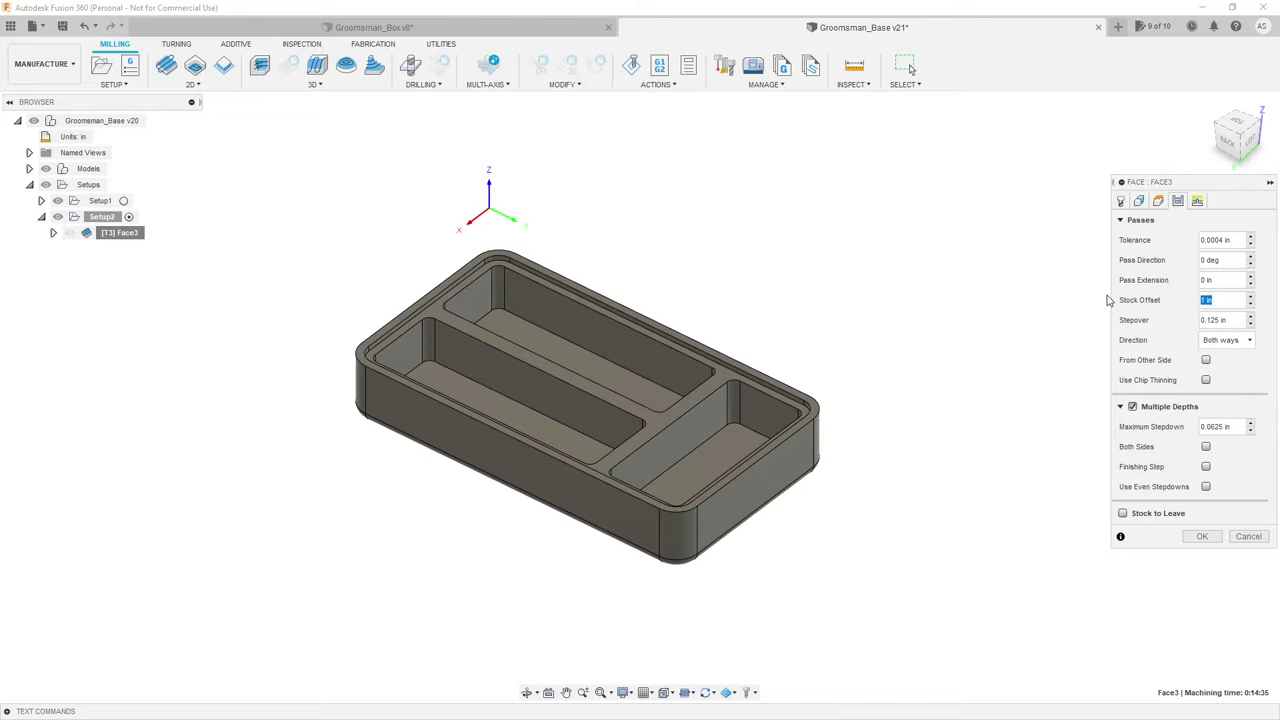
click(1120, 406)
mouse_move(1123, 437)
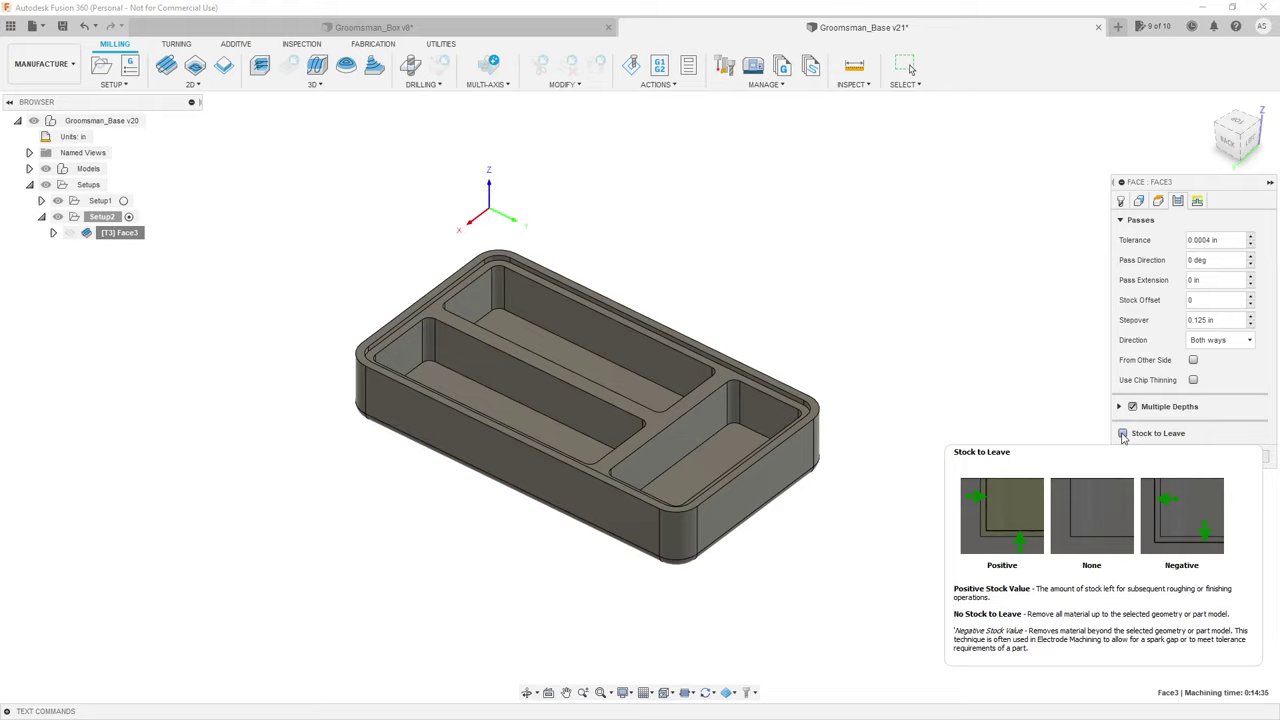
click(1123, 434)
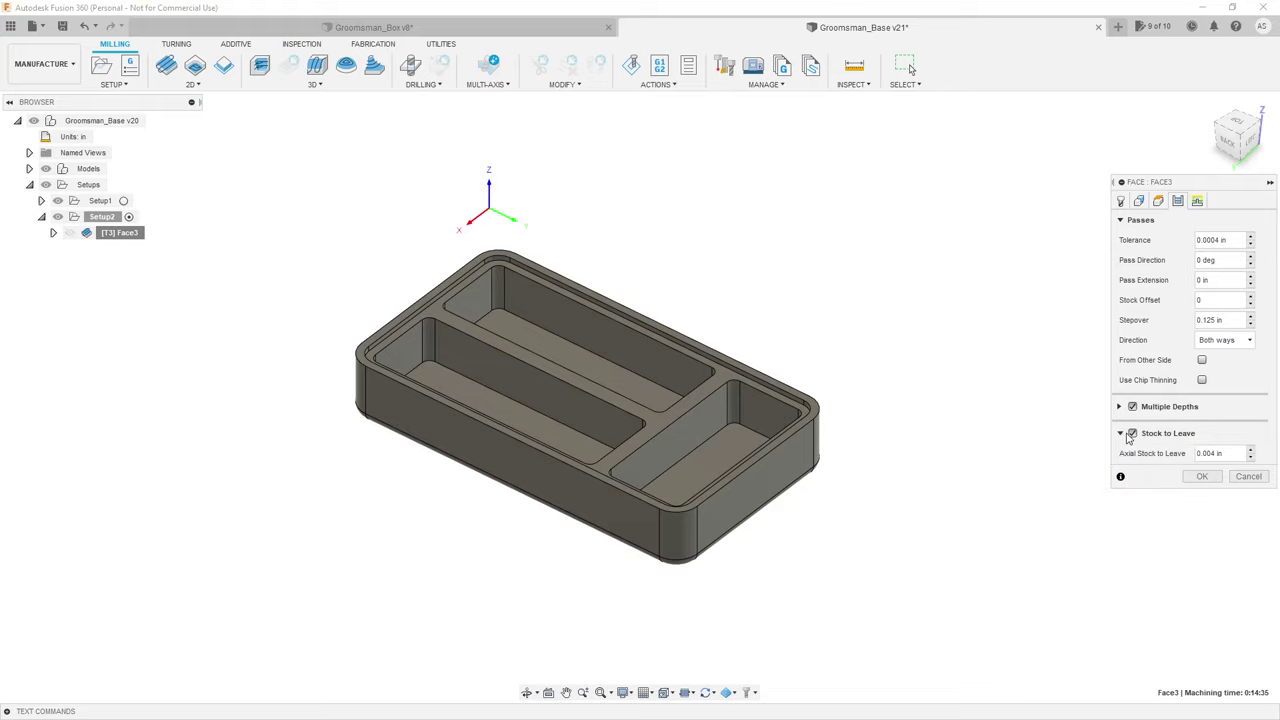
shift+middle_drag(655, 423, 639, 403)
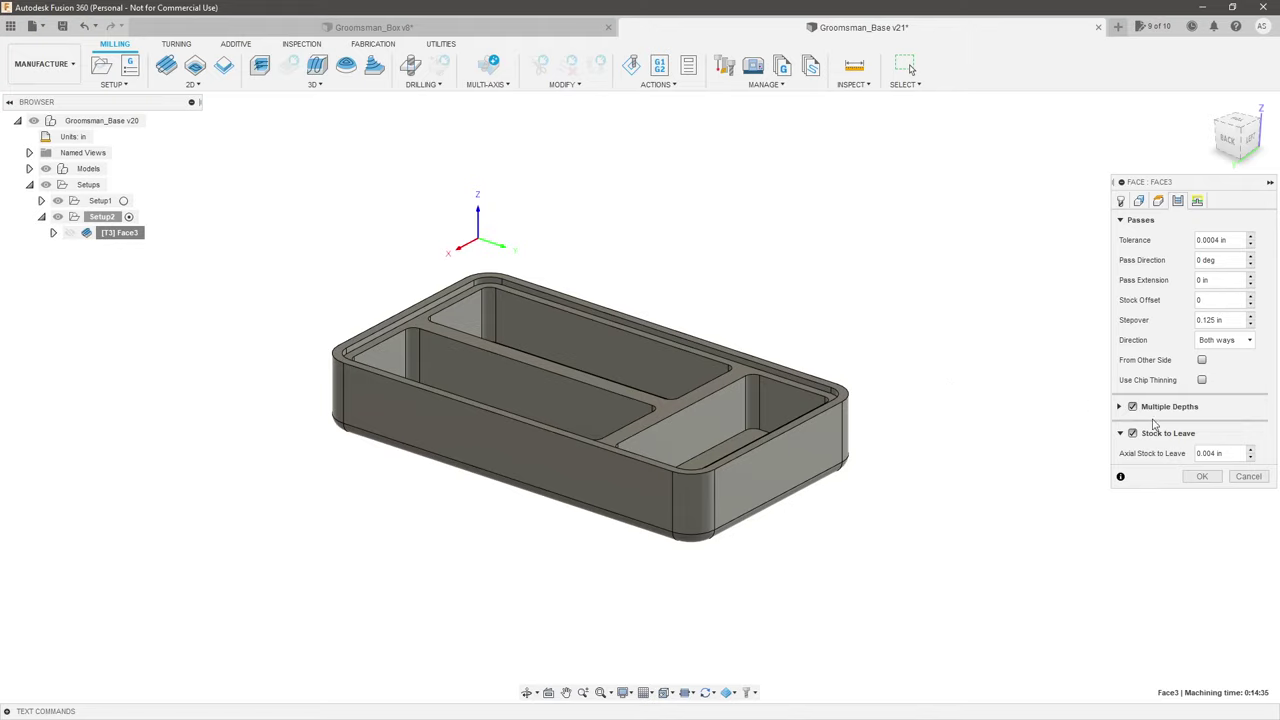
click(1240, 457)
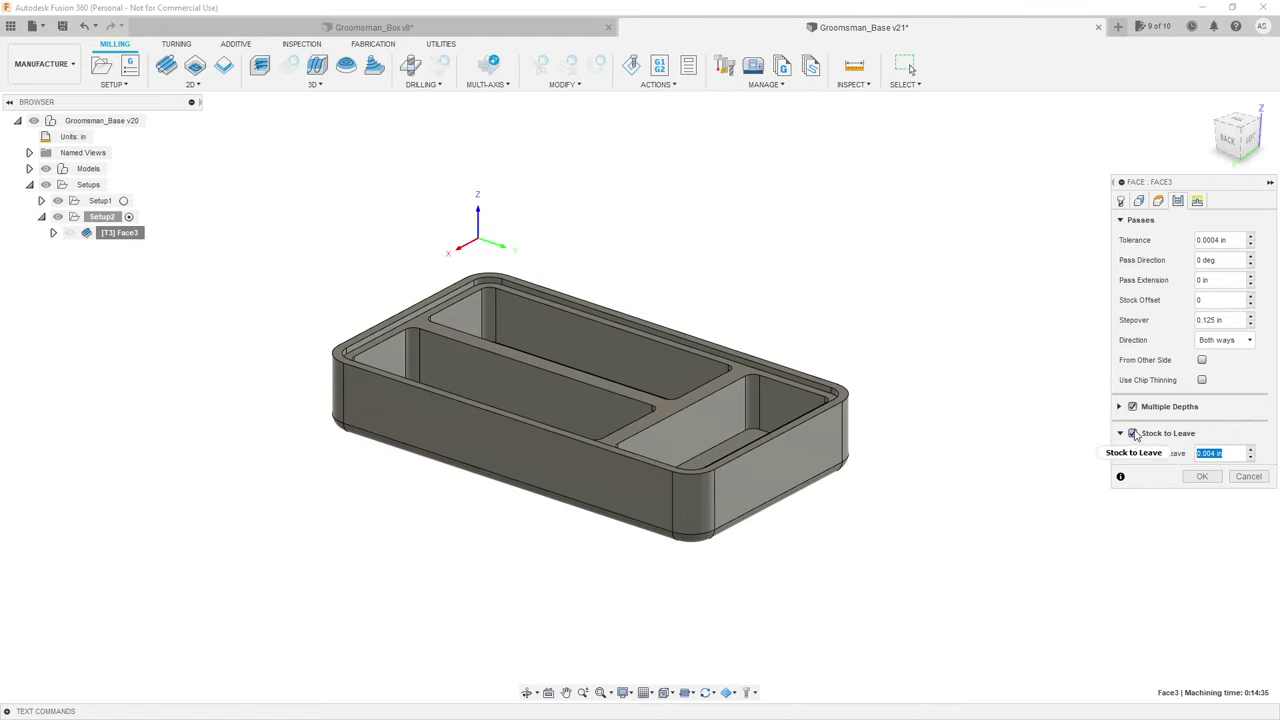
mouse_move(1135, 435)
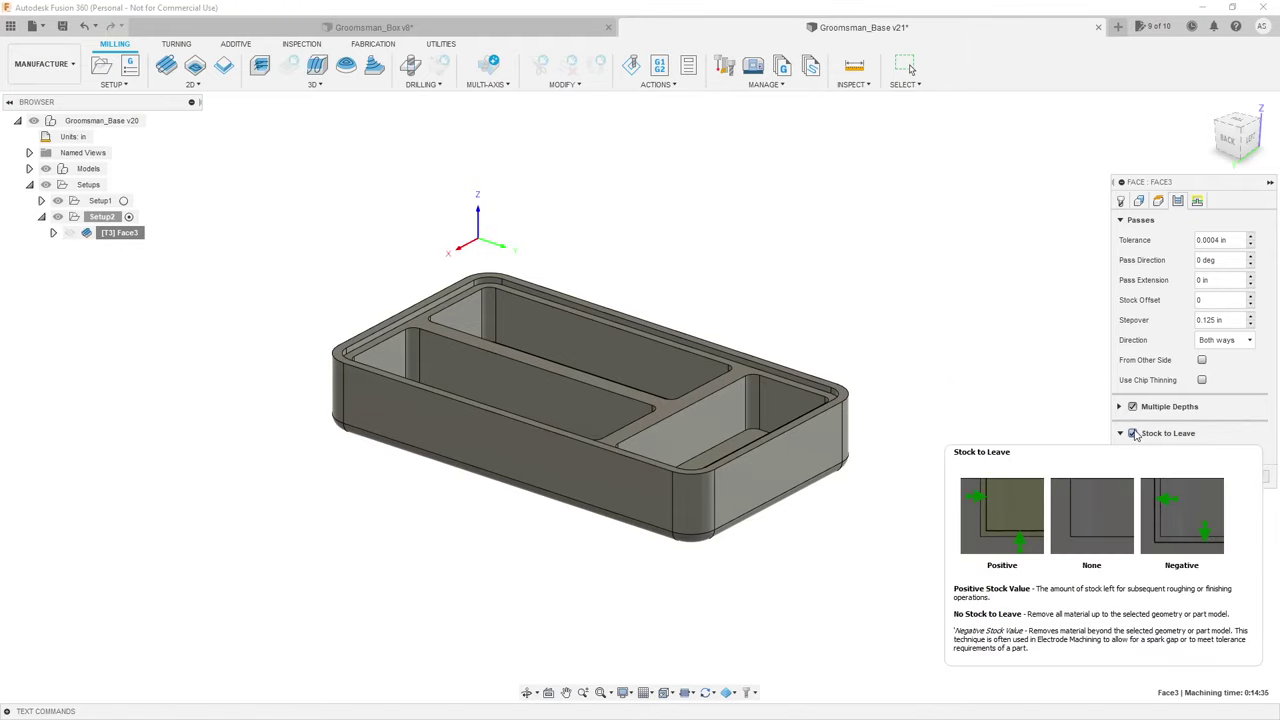
click(1133, 434)
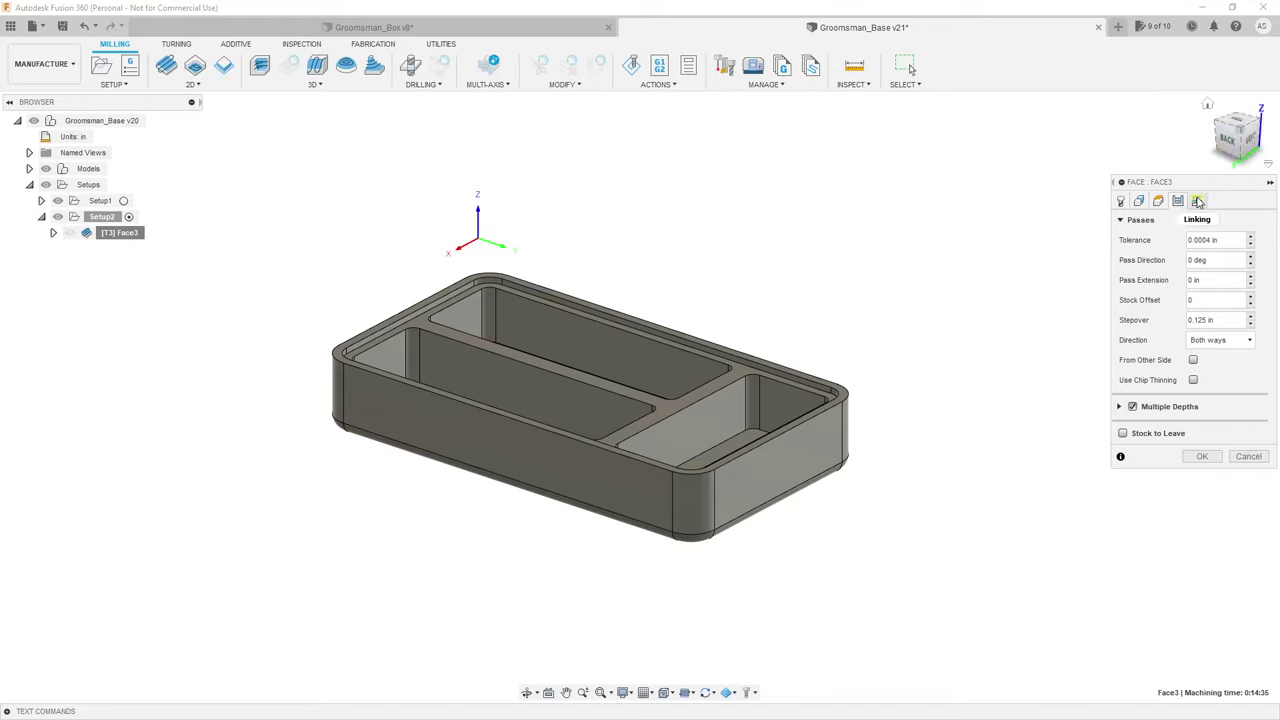
Step: Turn off both the lead-in and the lead-out moves for Face3, and regenerate the toolpath
click(1198, 201)
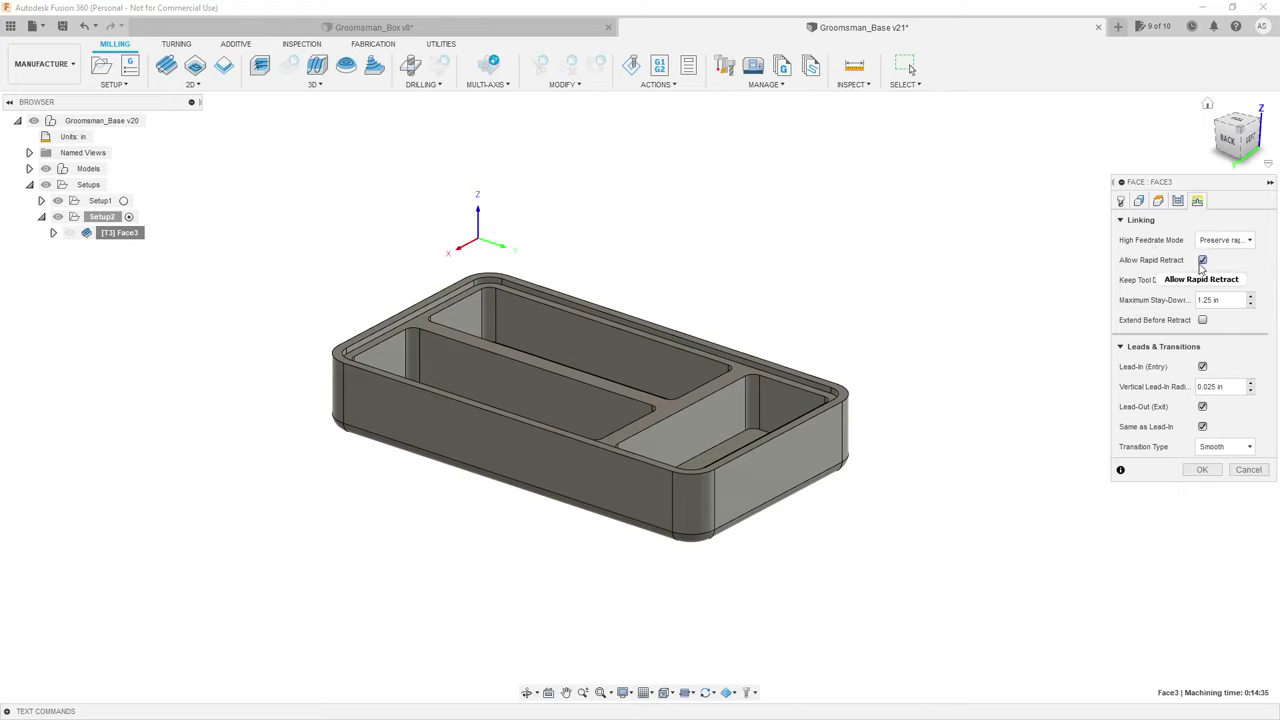
mouse_move(1202, 266)
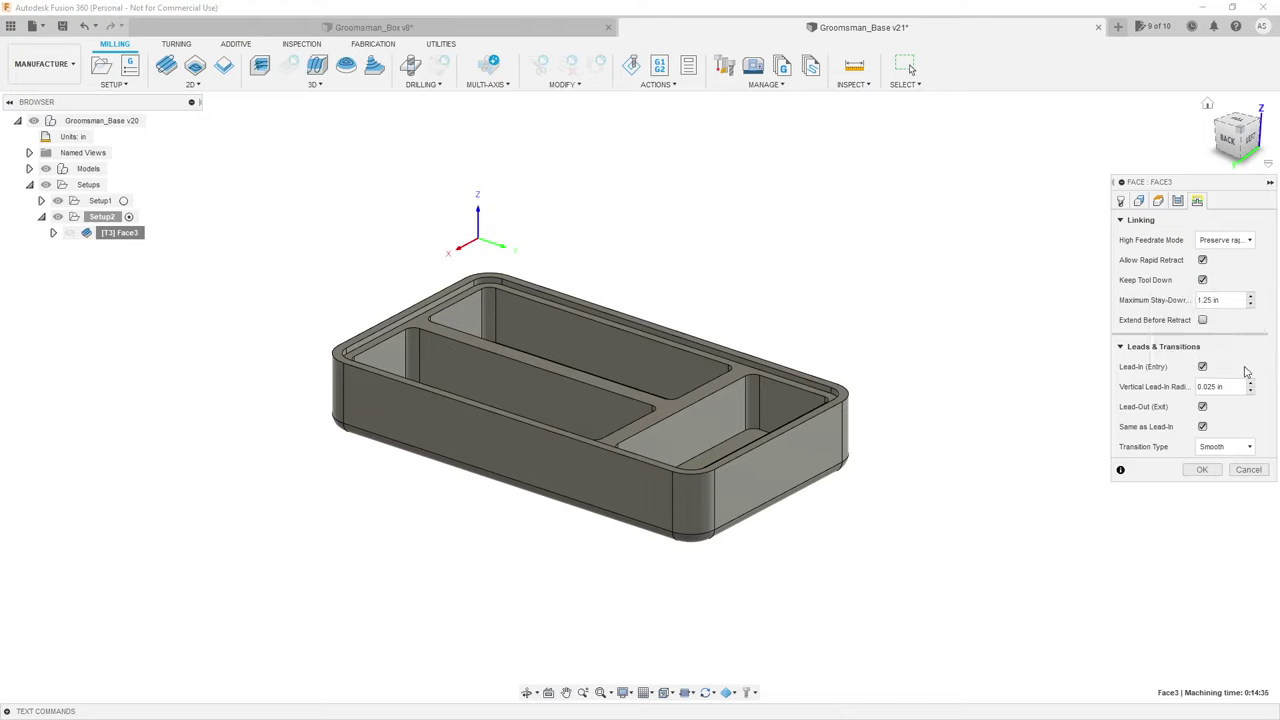
mouse_move(1205, 371)
click(1203, 367)
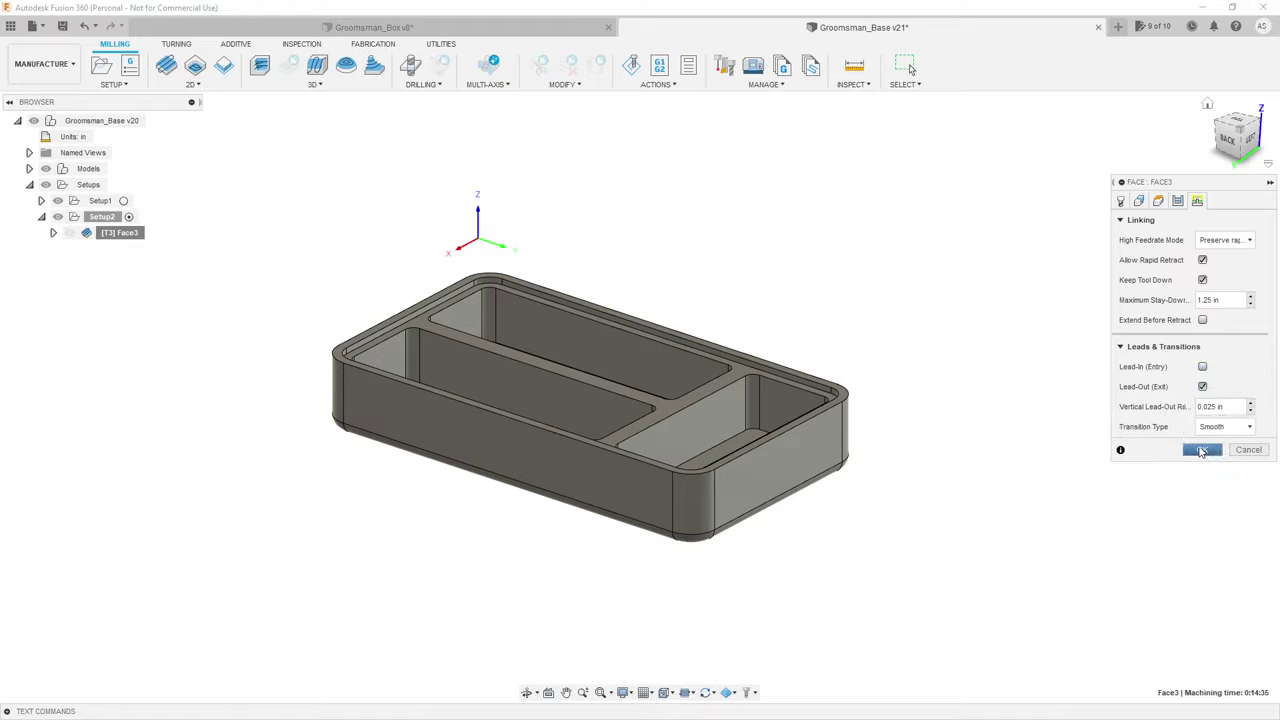
click(1203, 386)
click(1203, 430)
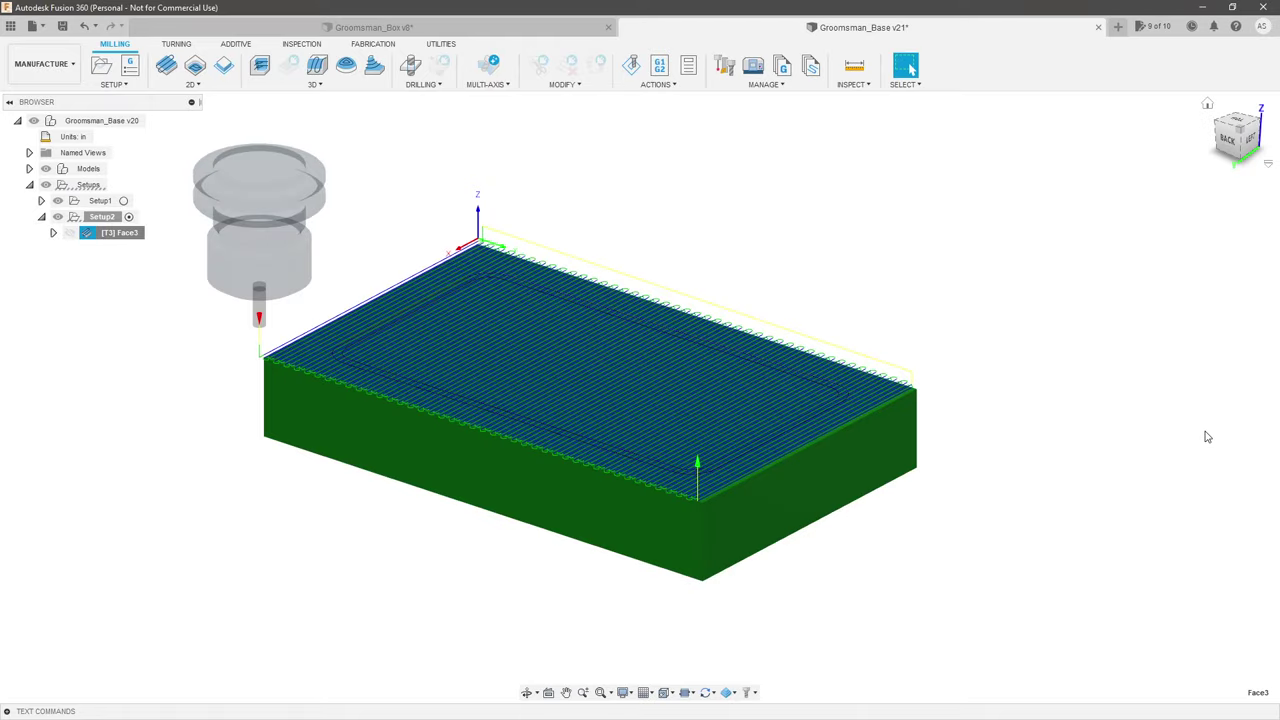
Step: Examine up close how the facing toolpath enters at the stock's corner without lead moves
scroll(231, 362, up, 5)
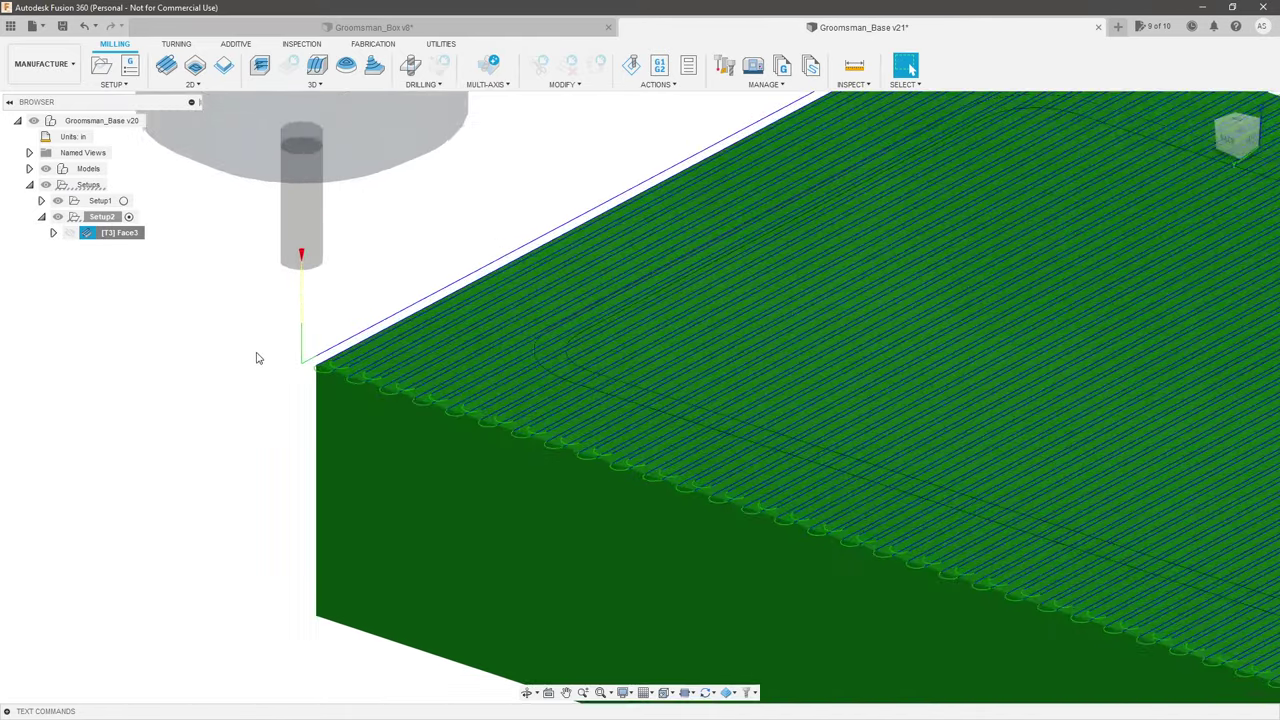
shift+middle_drag(257, 357, 226, 366)
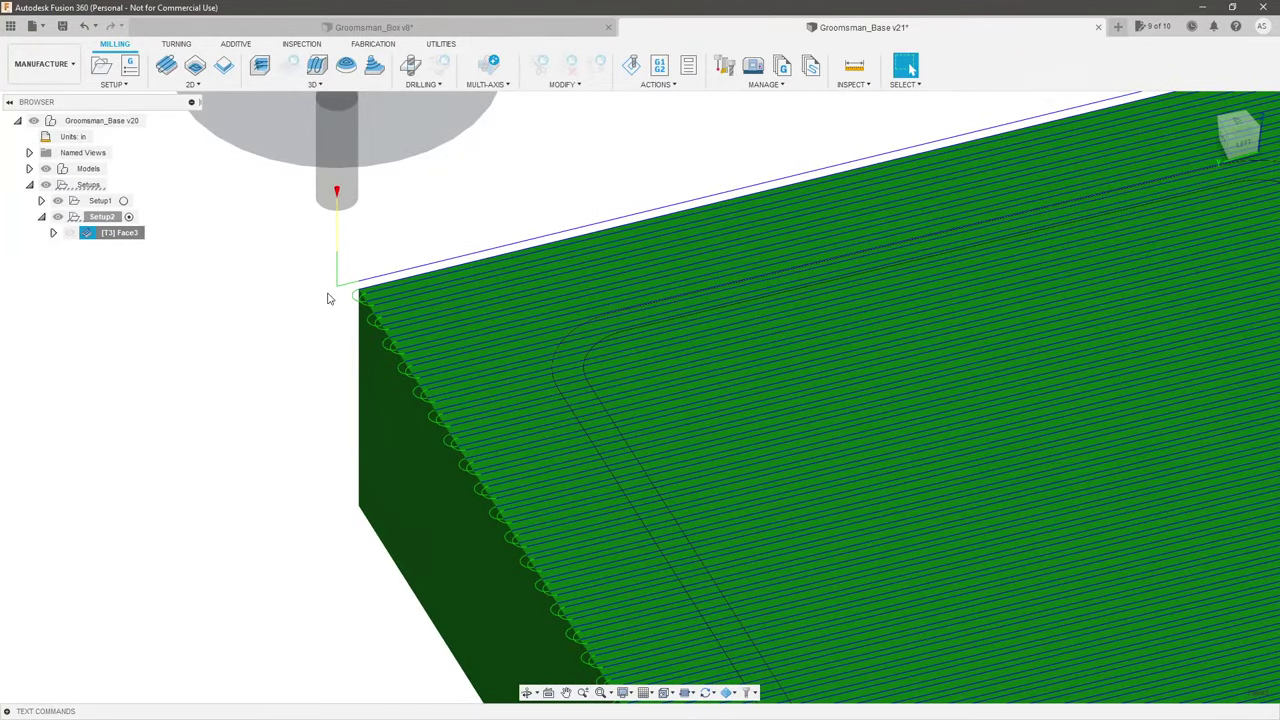
scroll(409, 280, down, 6)
shift+middle_drag(386, 314, 405, 328)
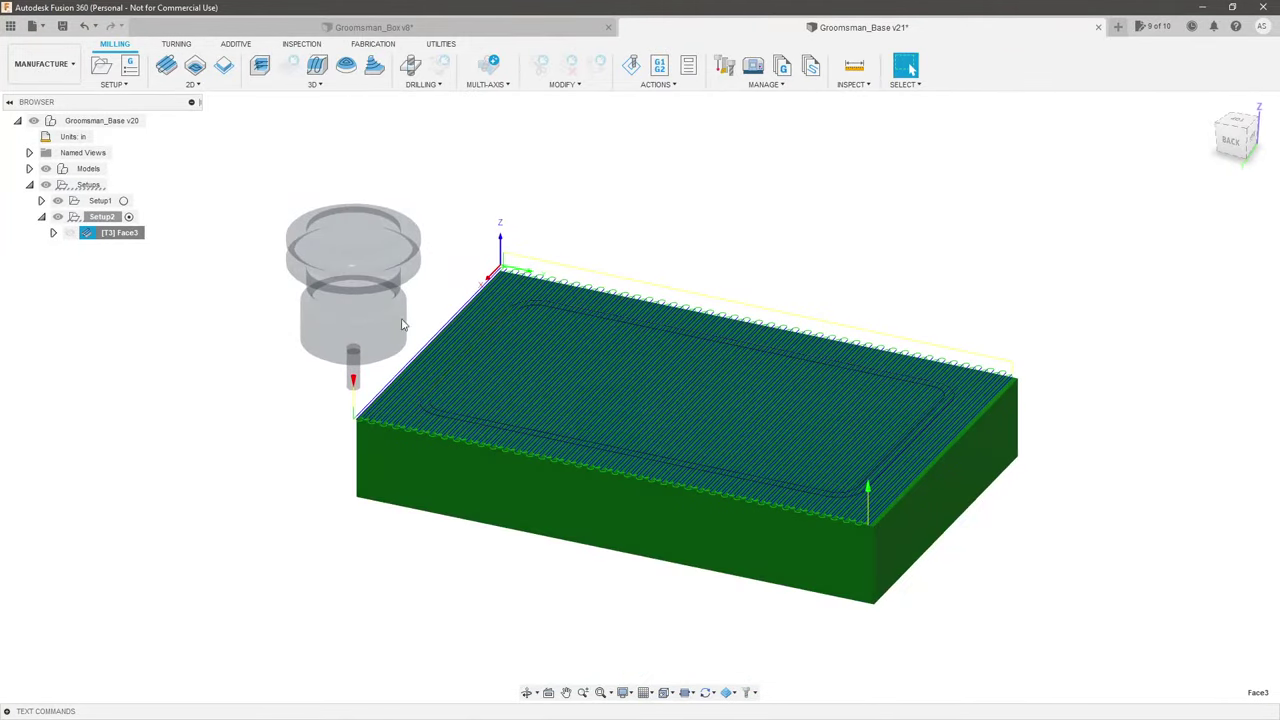
scroll(309, 413, up, 3)
scroll(432, 453, up, 5)
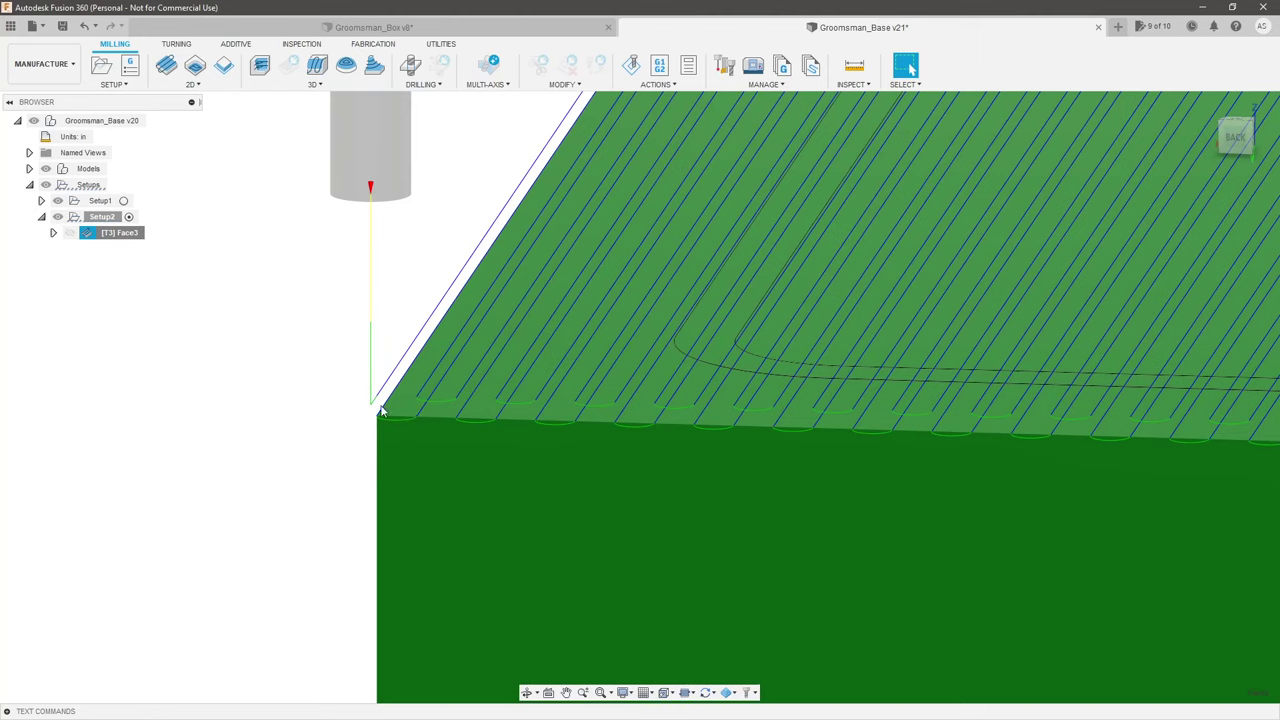
Step: Examine the facing entry at the stock's corner and the recessed ledge around the base model's compartments
shift+middle_drag(369, 400, 383, 383)
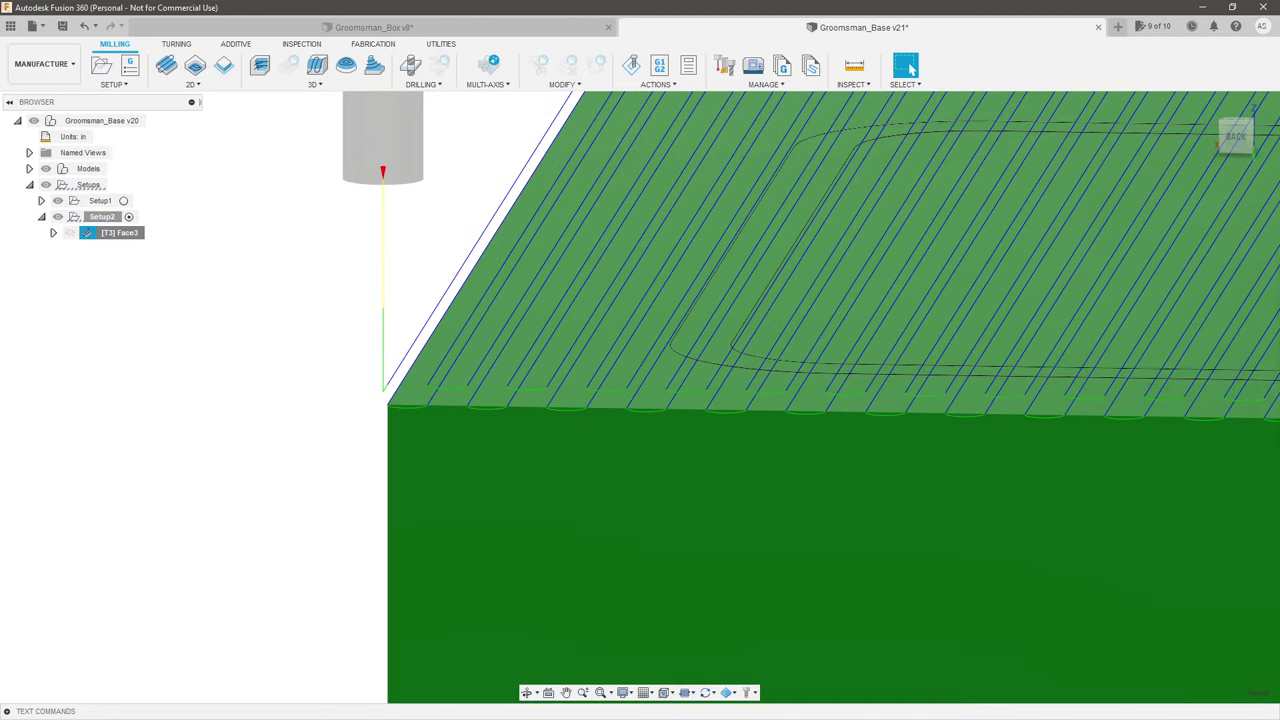
click(238, 347)
scroll(285, 398, down, 6)
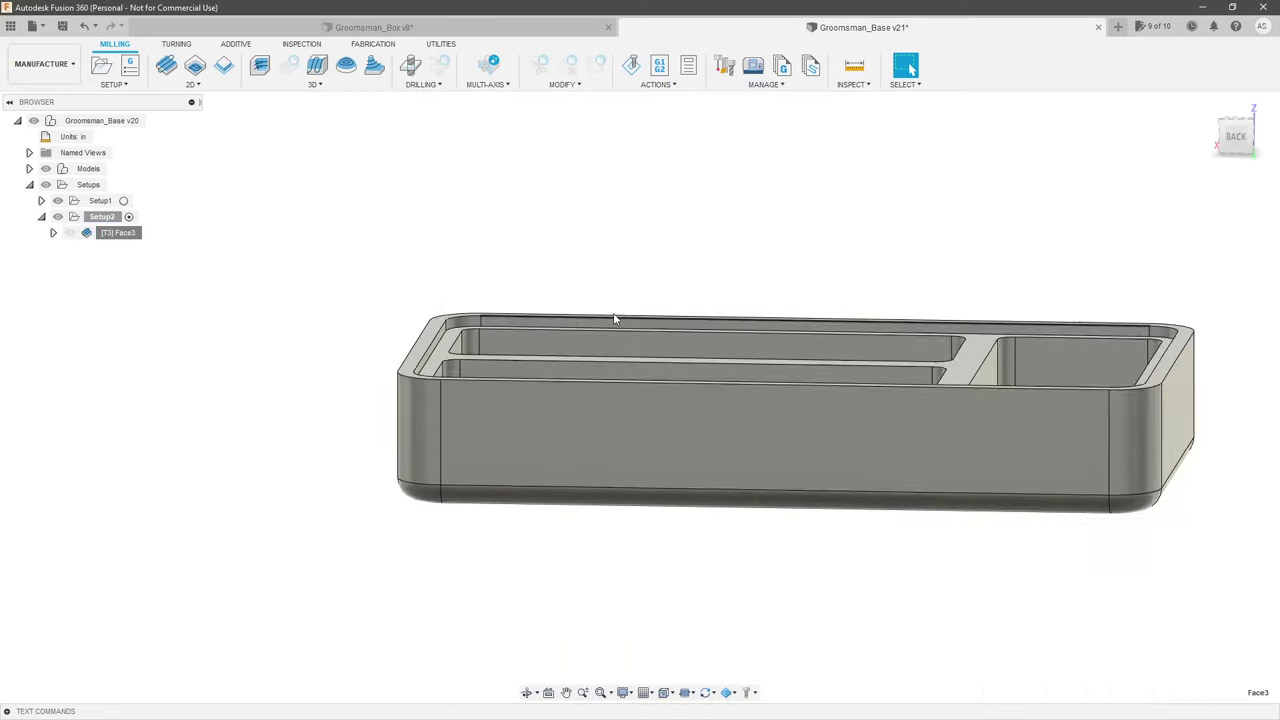
shift+middle_drag(614, 318, 988, 248)
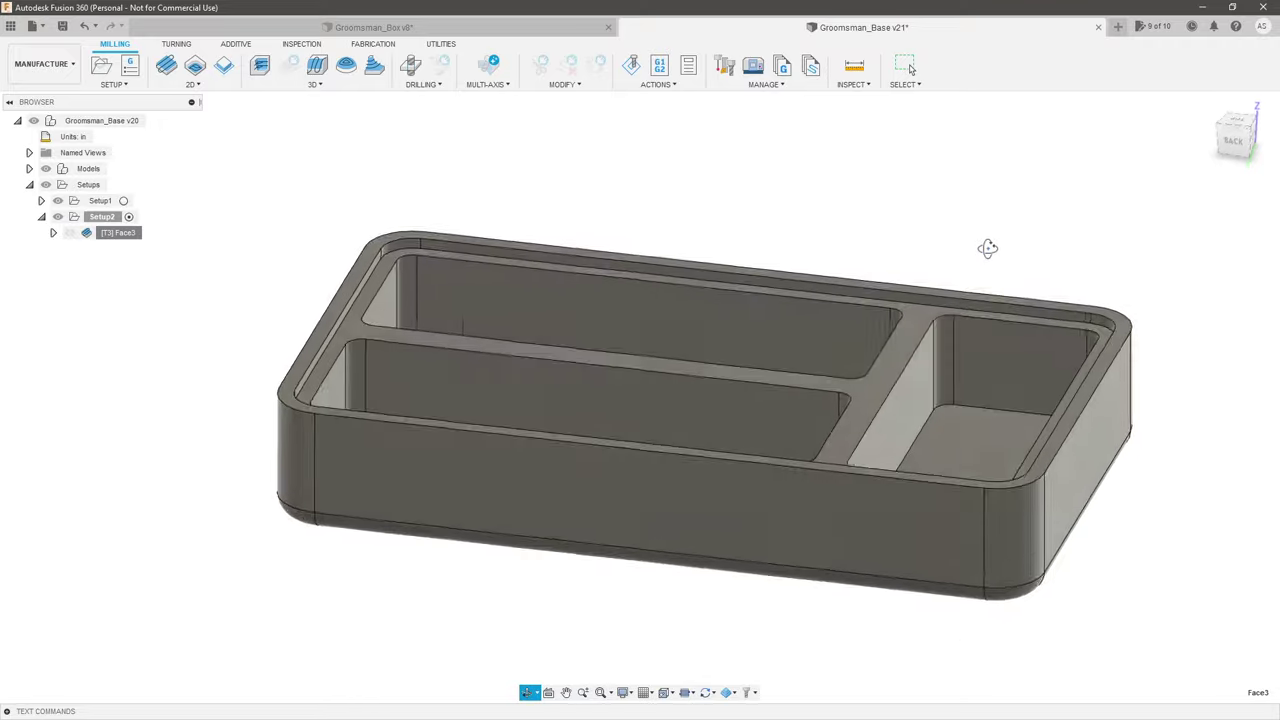
scroll(930, 290, up, 3)
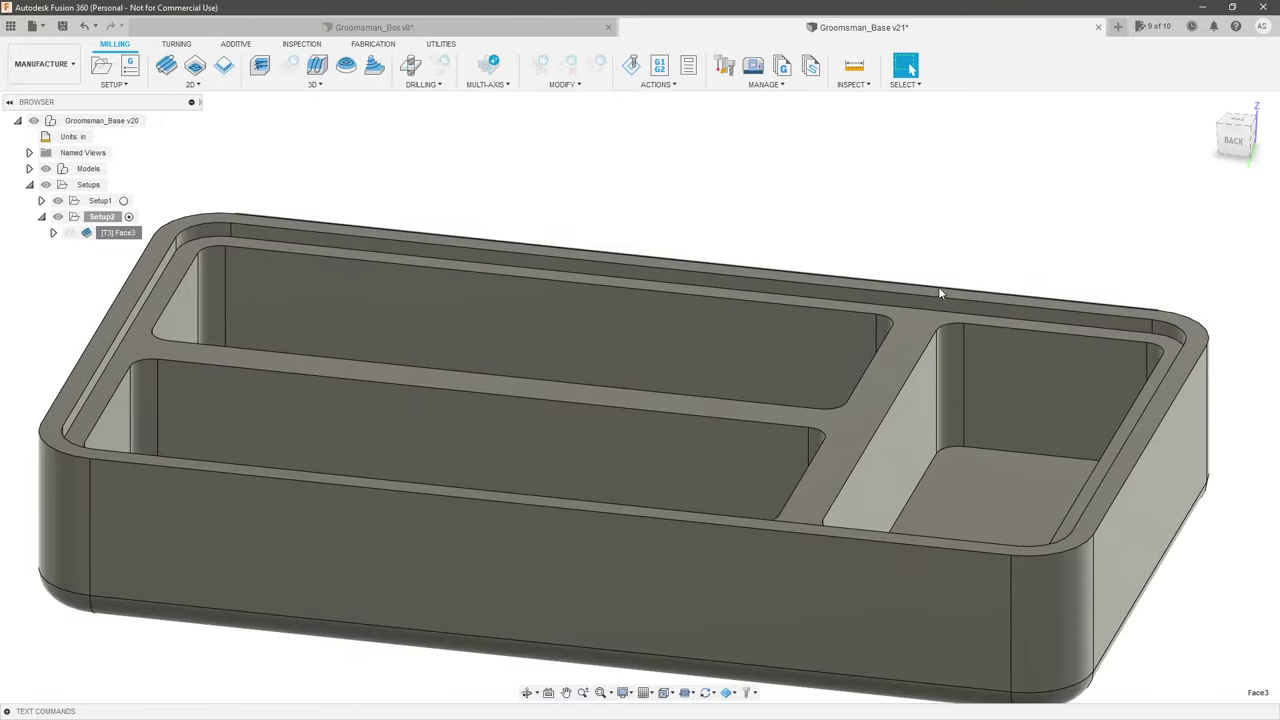
shift+middle_drag(938, 293, 963, 266)
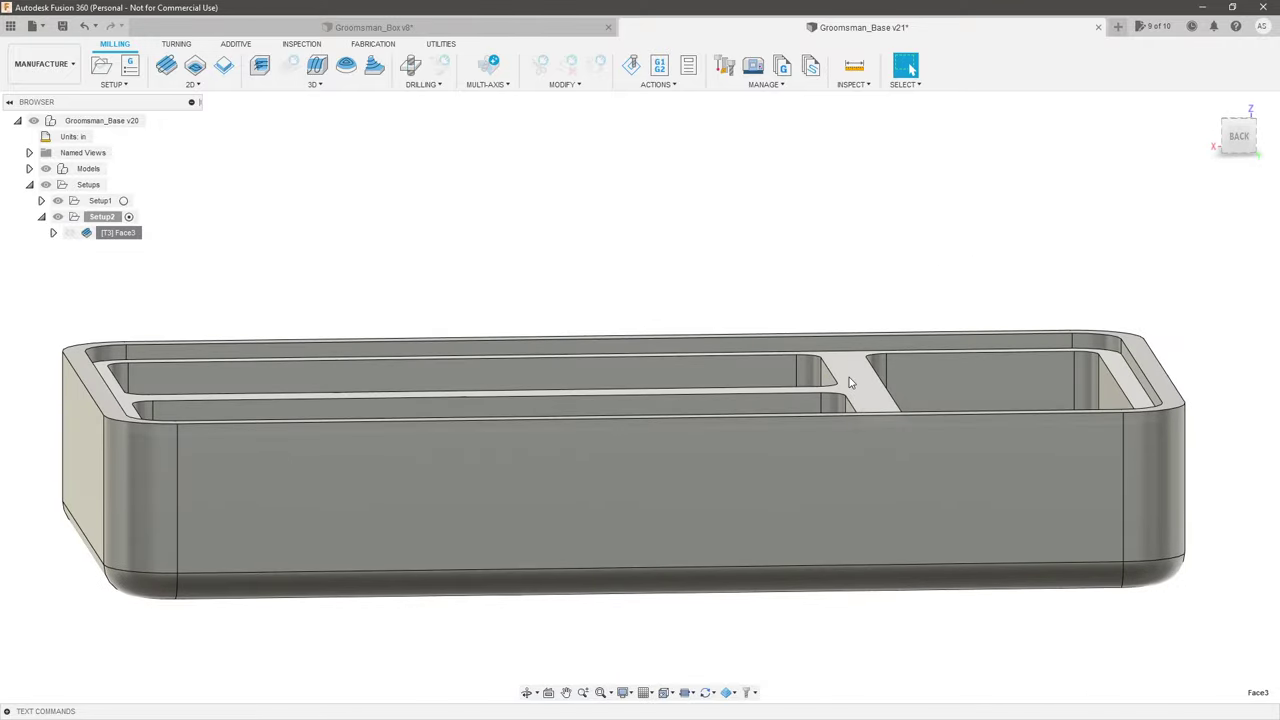
shift+middle_drag(886, 280, 850, 246)
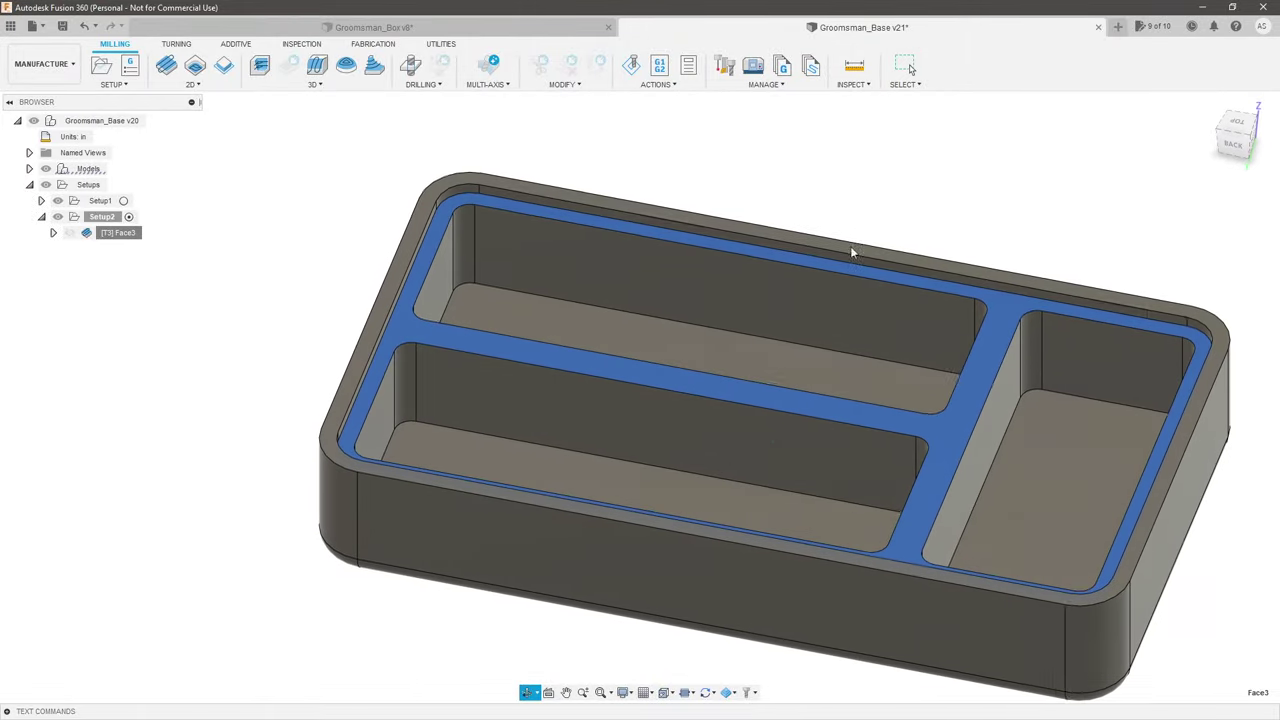
Step: Create a 2D Pocket operation on the recessed ledge face around the three compartments and generate its toolpath
click(200, 85)
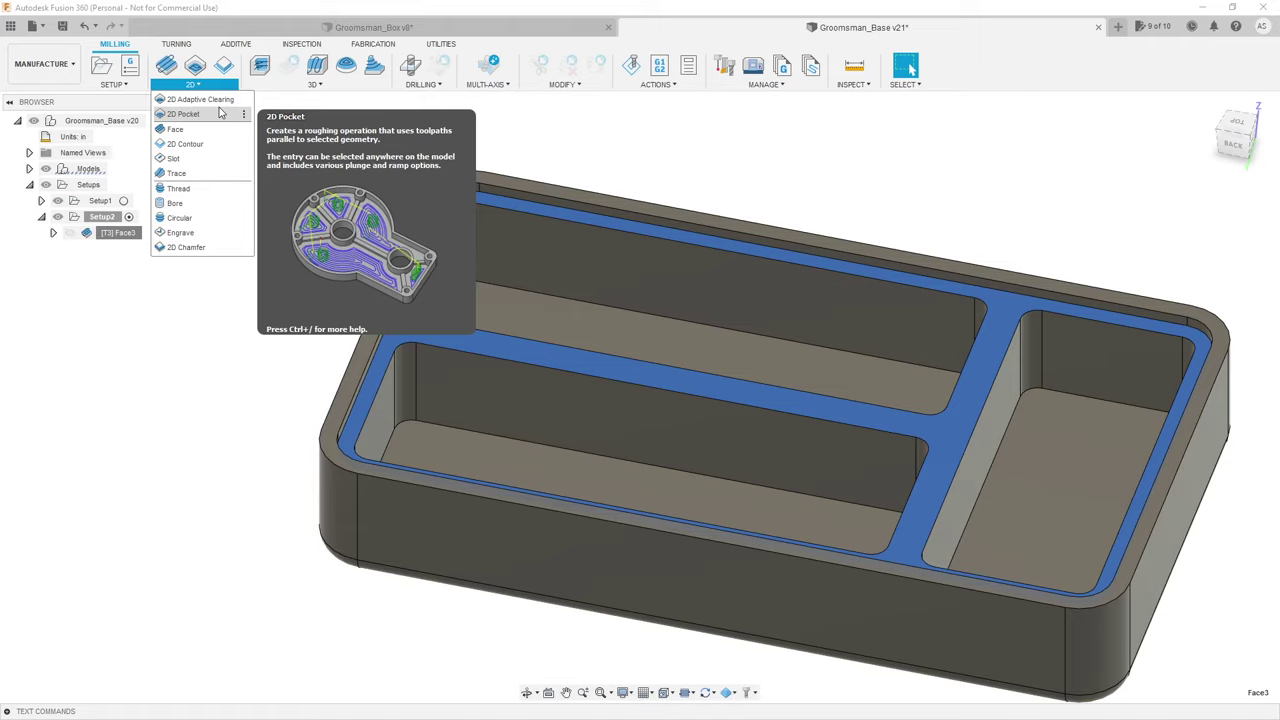
click(221, 113)
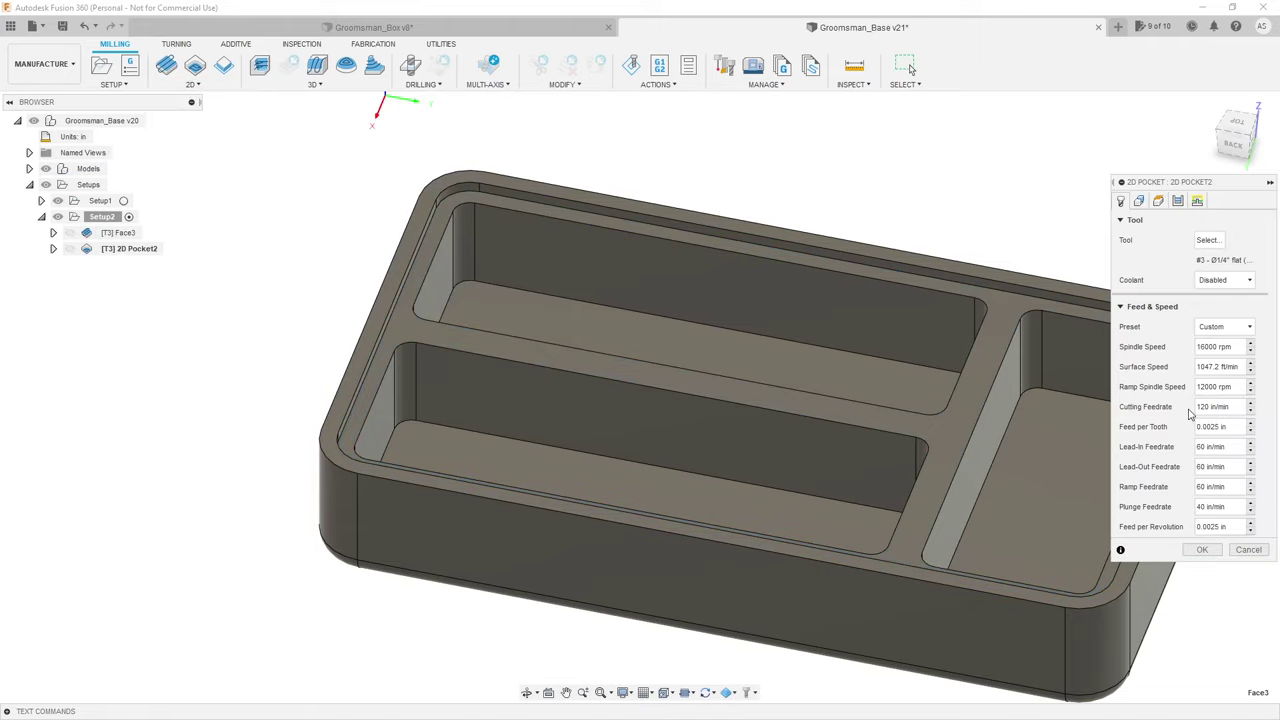
click(1139, 201)
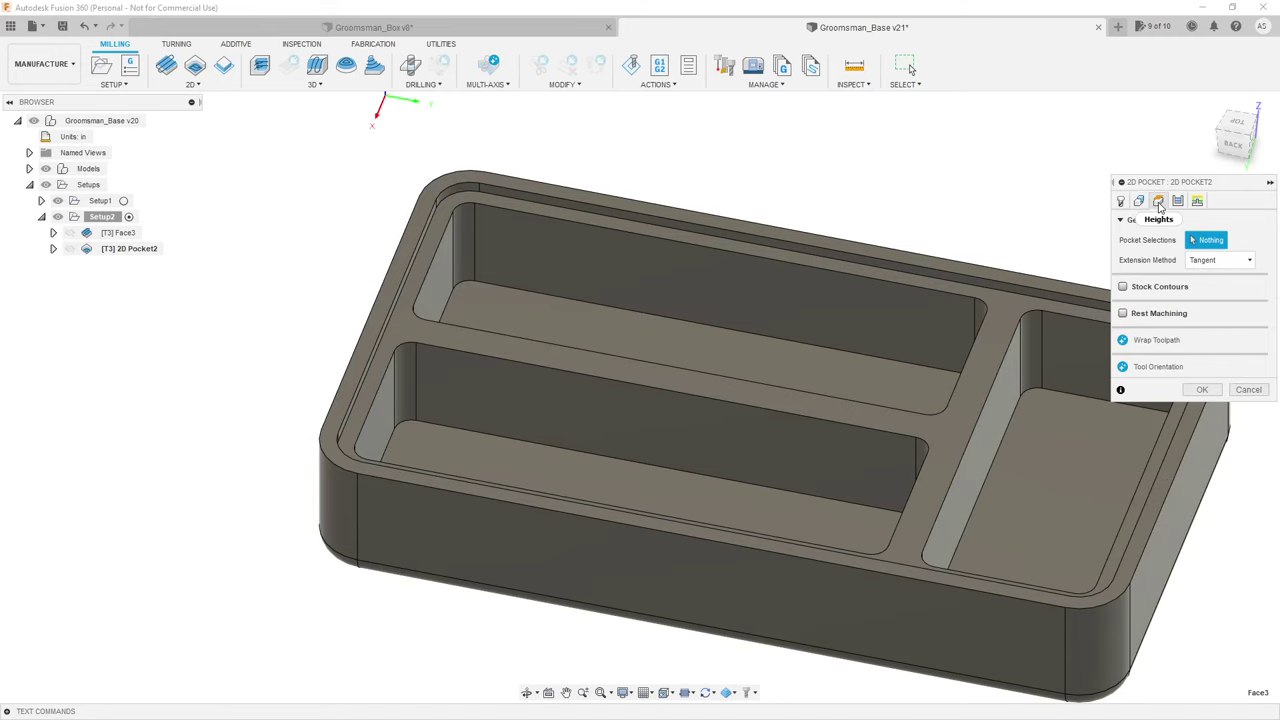
click(1159, 201)
click(1141, 201)
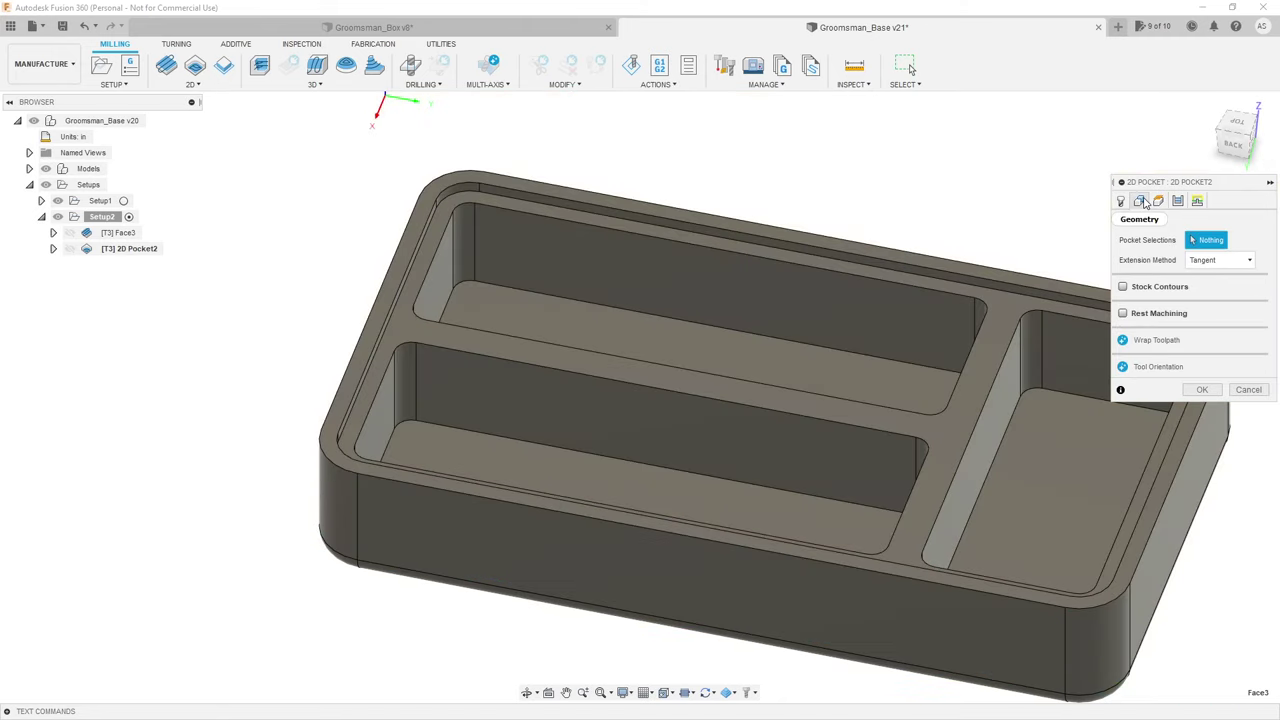
click(583, 215)
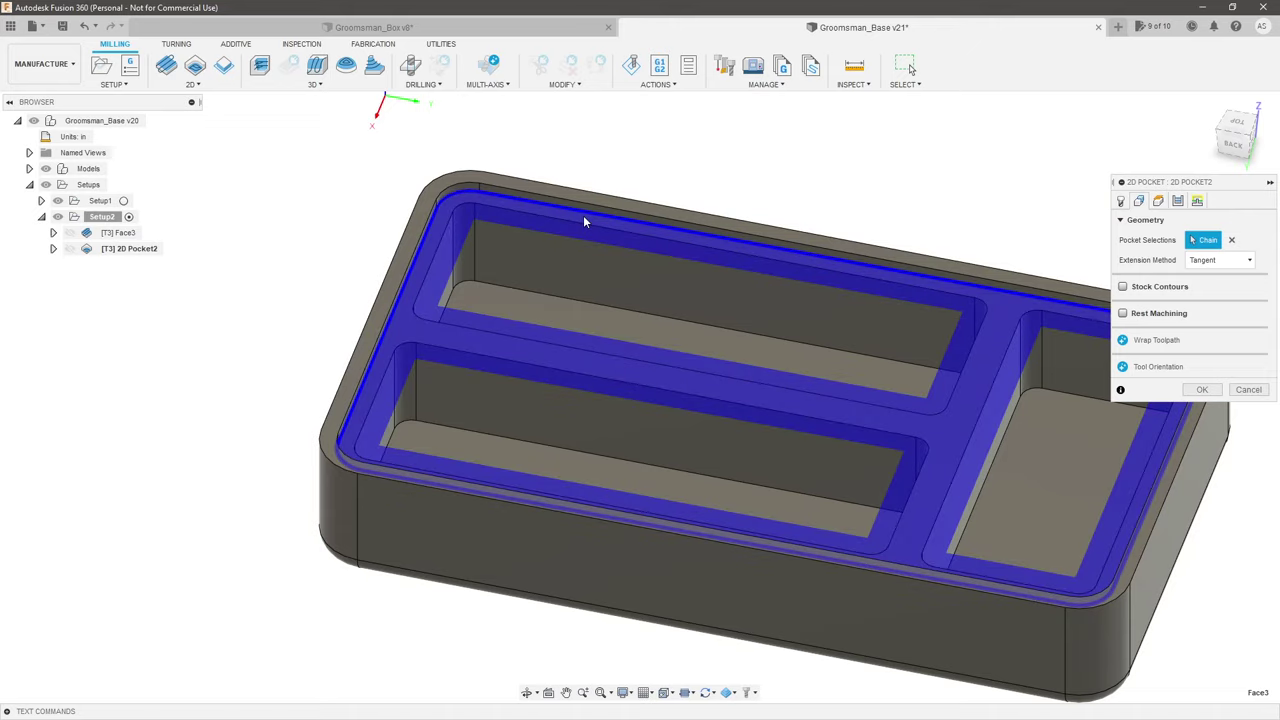
click(1202, 389)
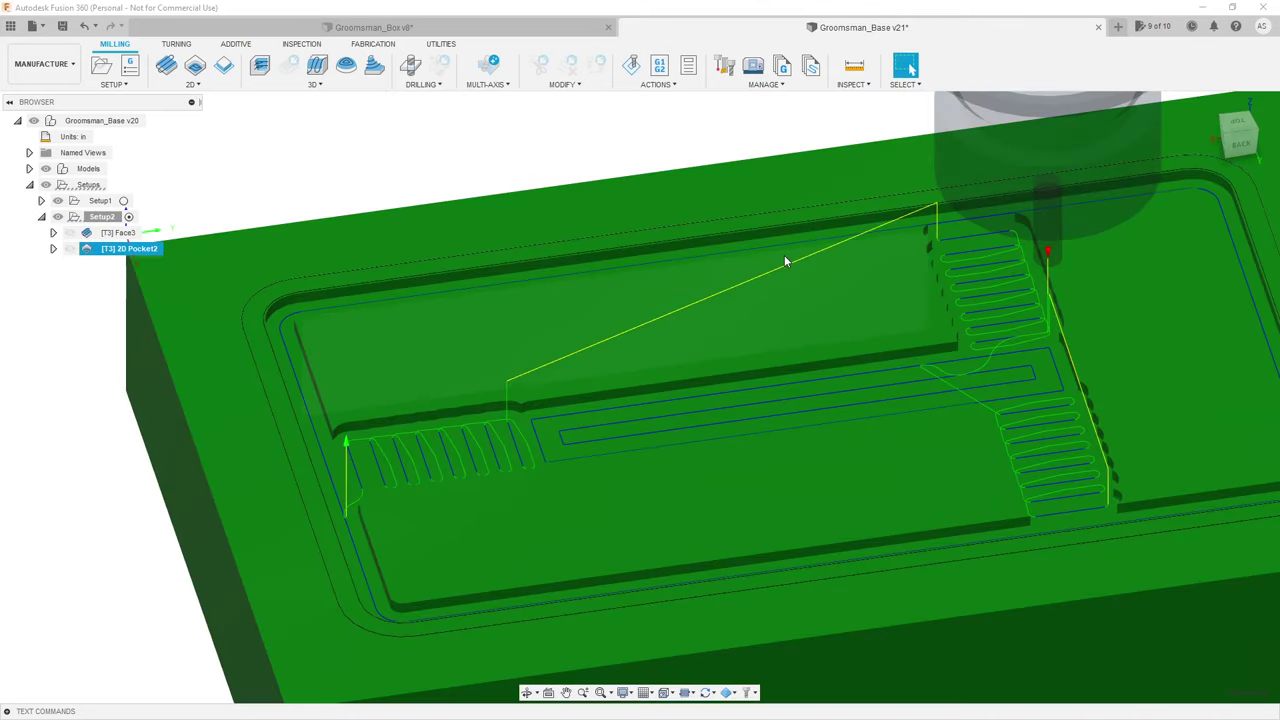
Step: Edit the 2D Pocket and replace its ledge-face selection with the closed edge chain around the ledge's outer perimeter
scroll(420, 209, down, 4)
shift+middle_drag(563, 135, 695, 138)
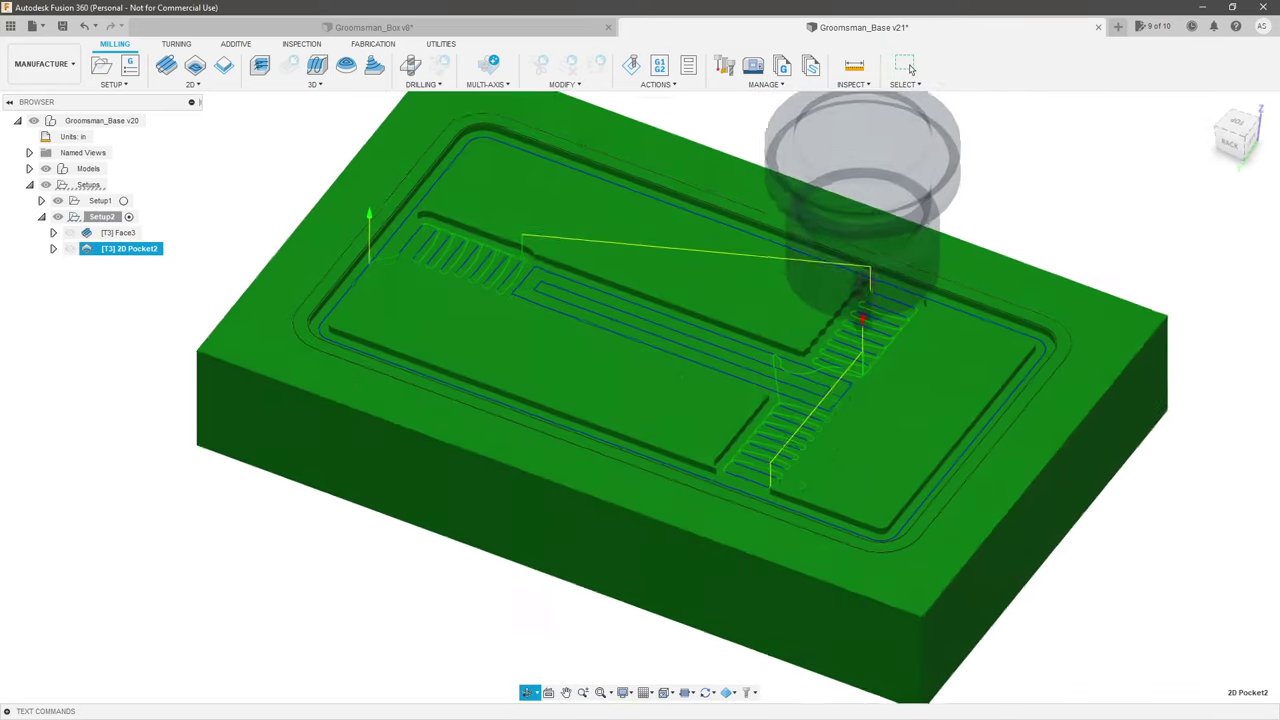
click(905, 66)
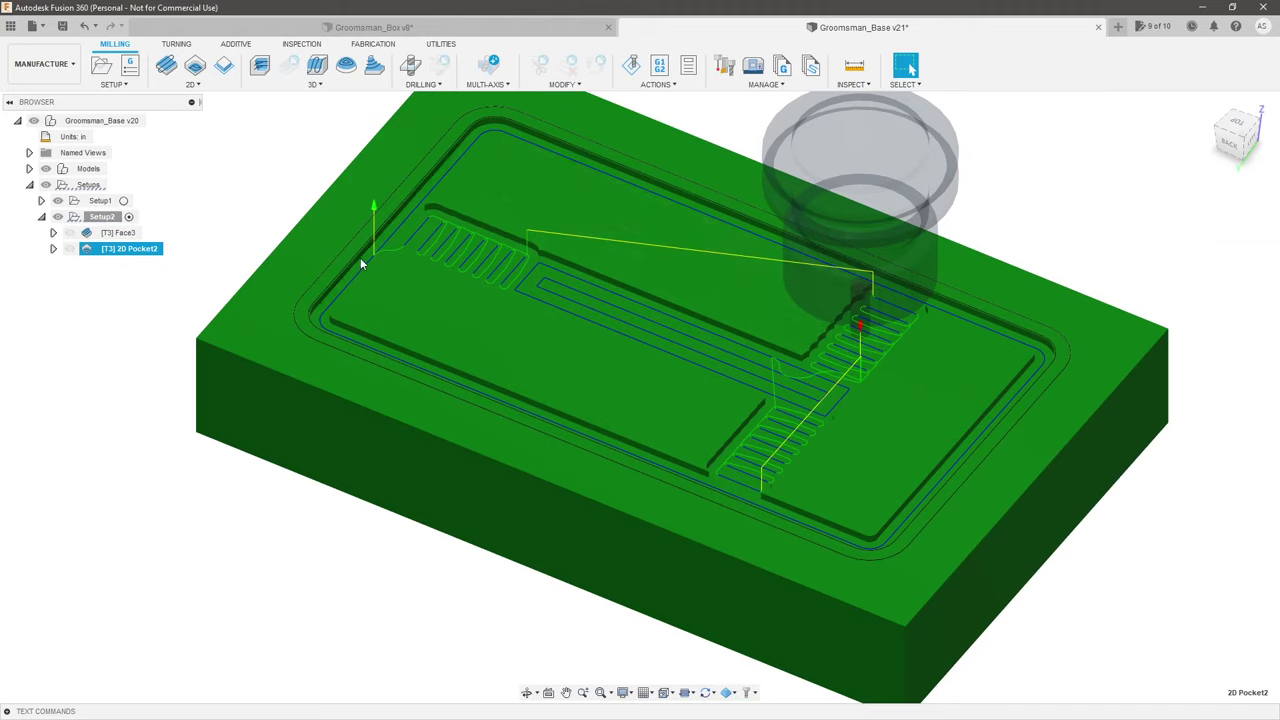
right_click(148, 251)
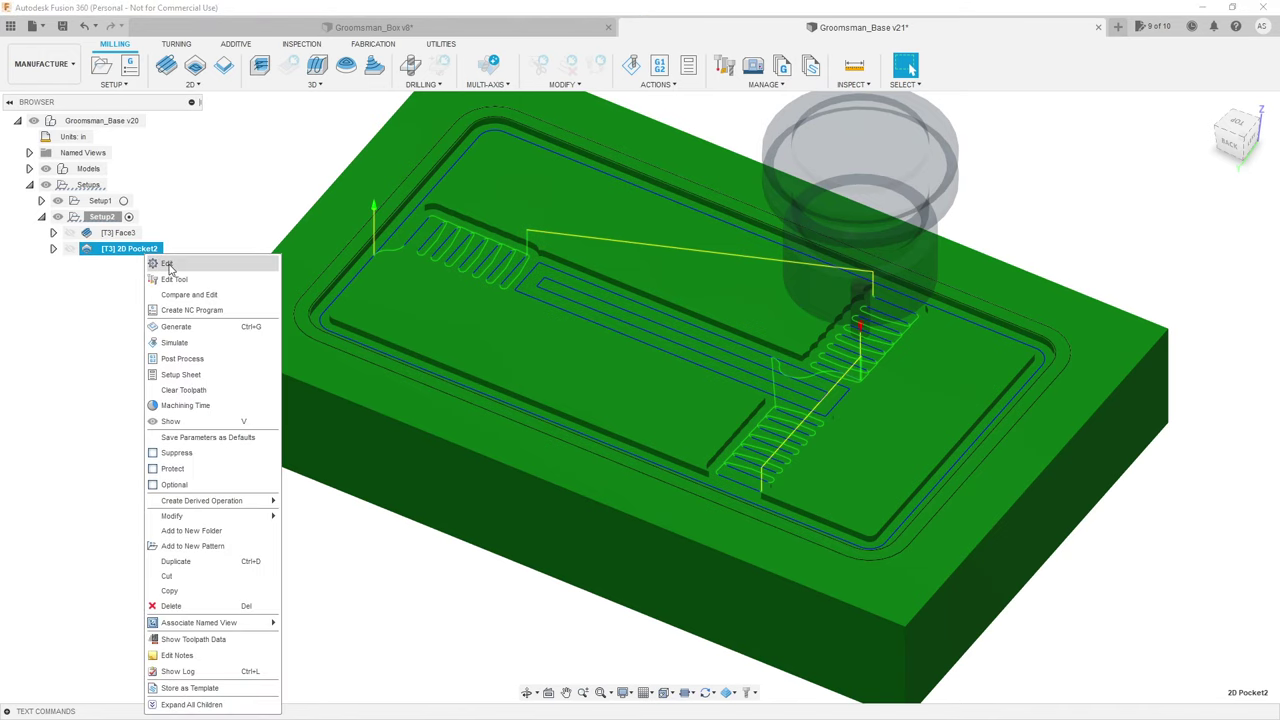
click(167, 264)
click(1141, 202)
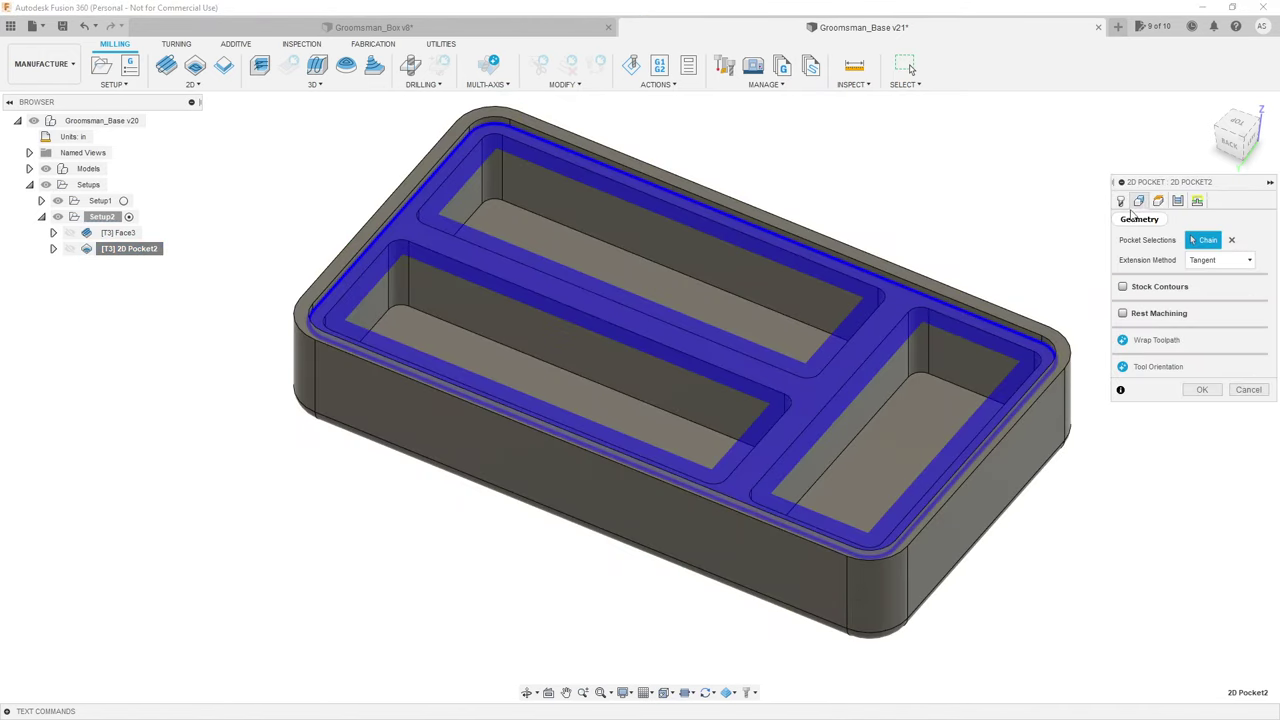
mouse_move(840, 376)
scroll(901, 281, up, 1)
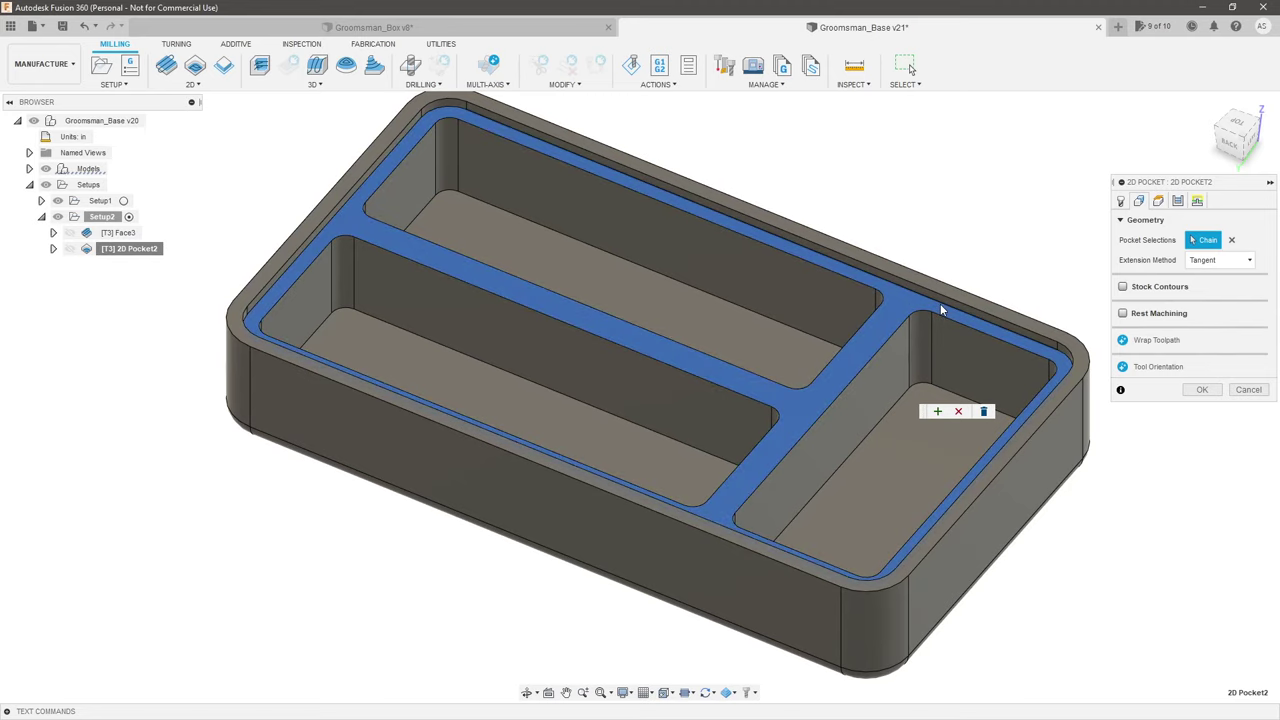
click(1231, 240)
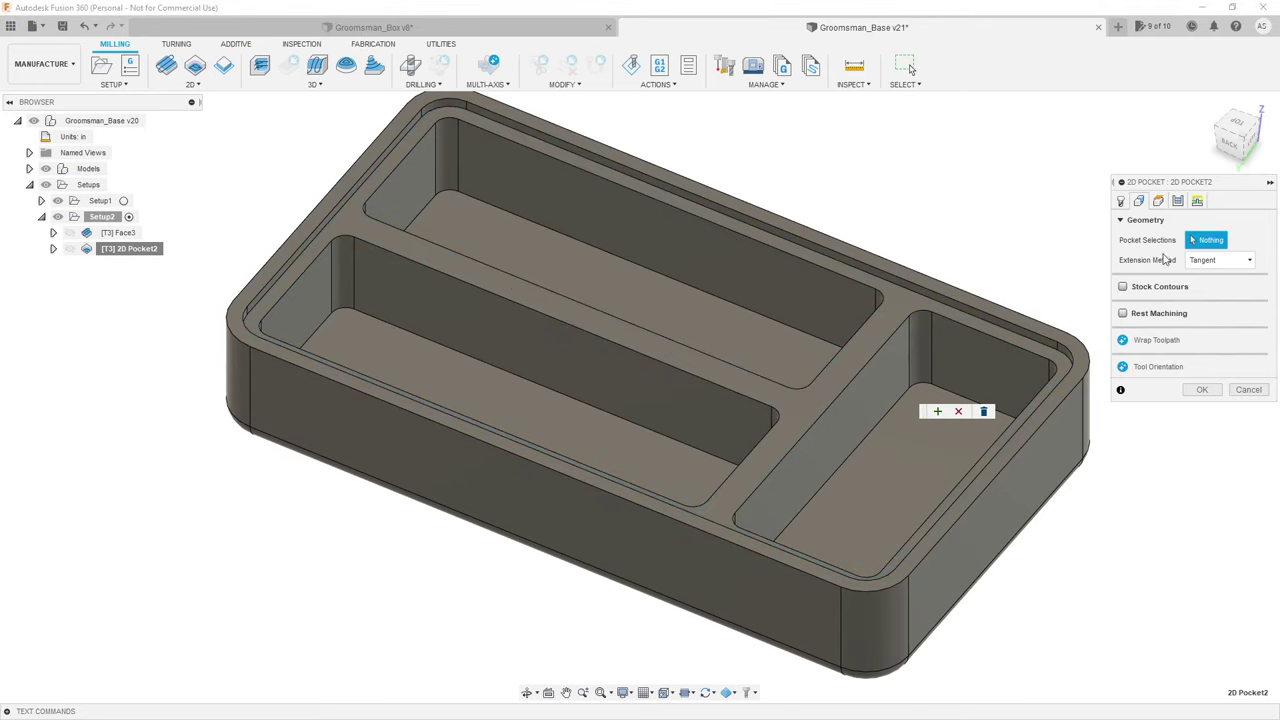
click(900, 285)
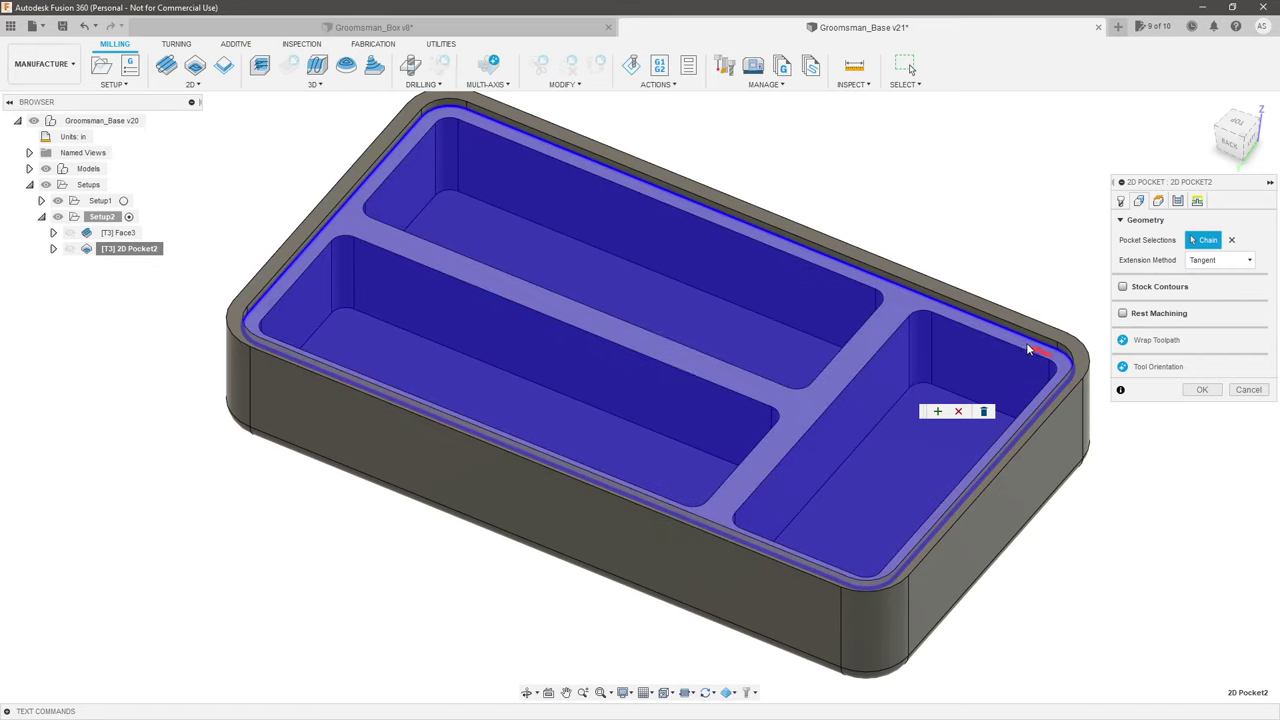
Step: Try the outward side of the pocket's edge chain, restore it to the inside, and regenerate the toolpath
shift+middle_drag(1018, 355, 912, 318)
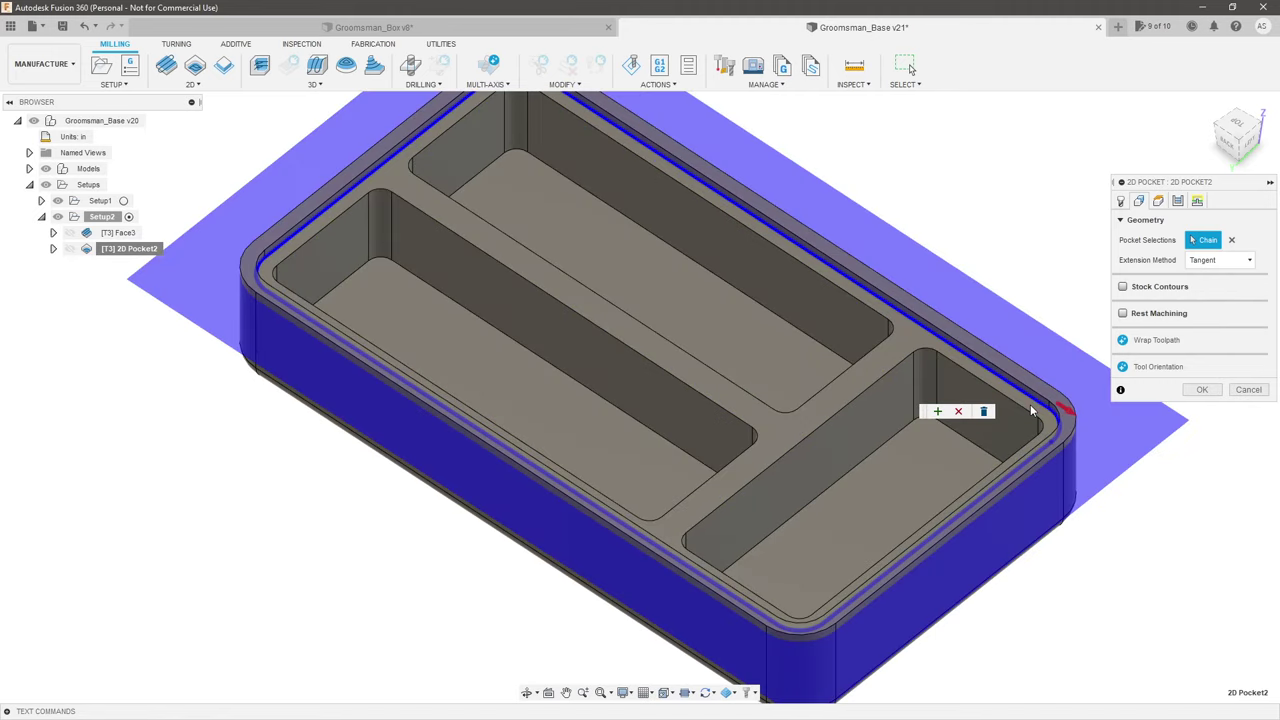
scroll(853, 448, down, 2)
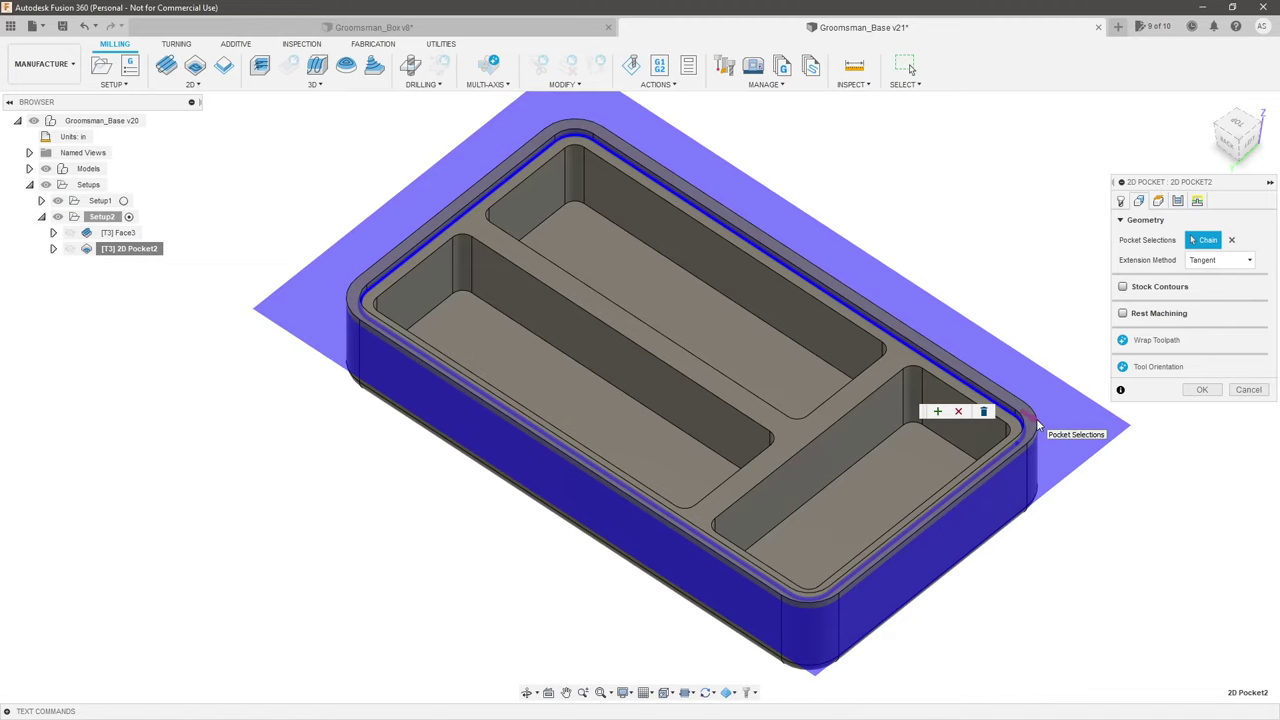
shift+middle_drag(434, 286, 493, 247)
click(1202, 389)
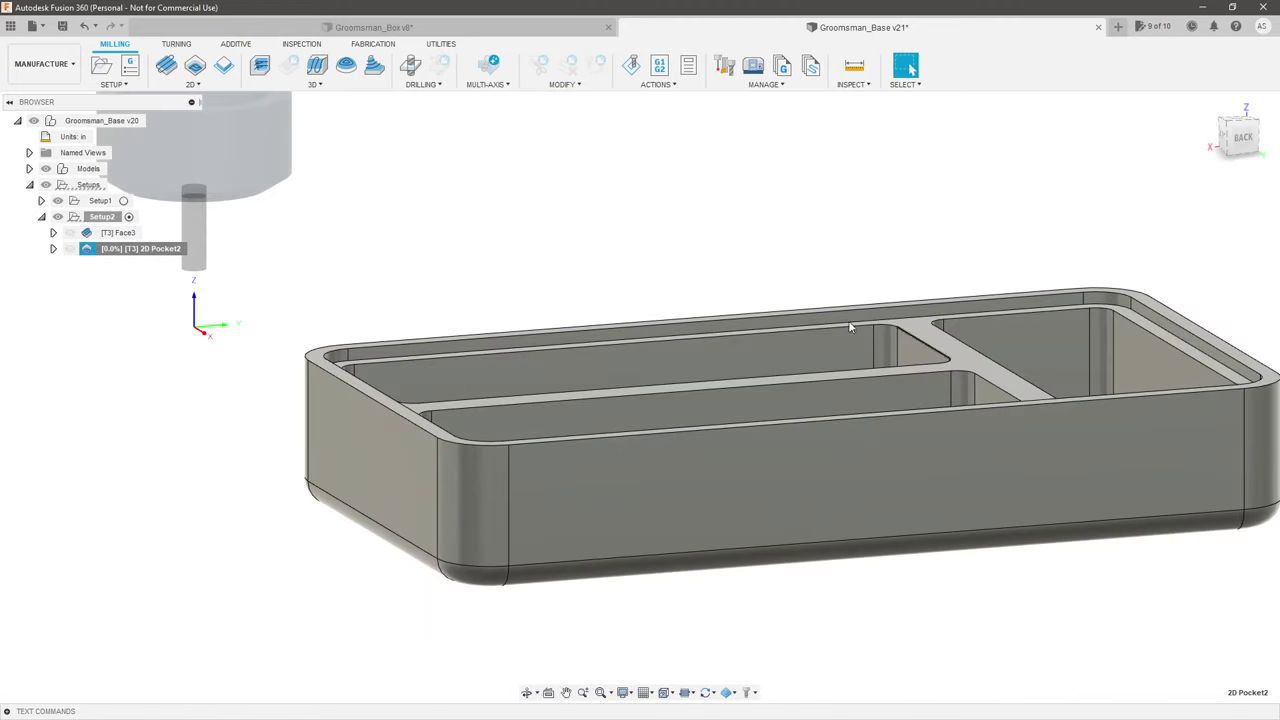
Step: Examine the nested passes, corners and entry point of the 2D Pocket toolpath across the whole recess
shift+middle_drag(637, 248, 630, 316)
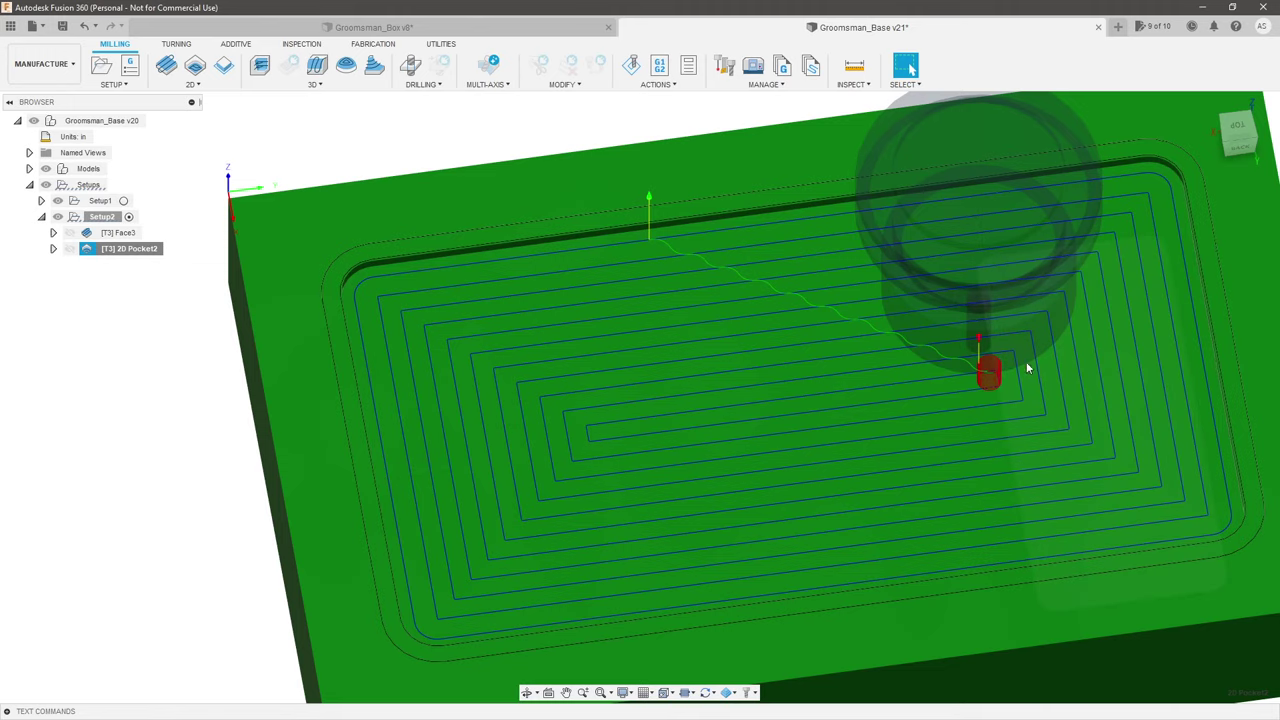
scroll(603, 428, down, 3)
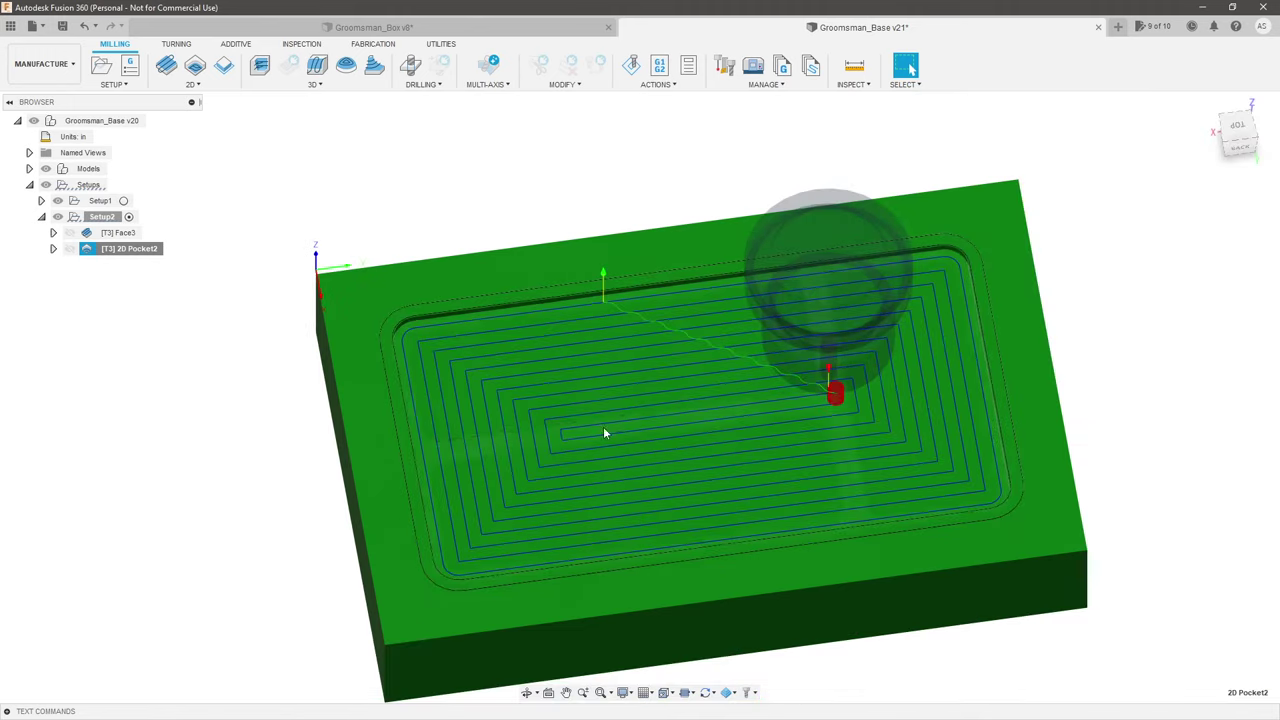
scroll(700, 434, up, 1)
shift+middle_drag(731, 434, 780, 423)
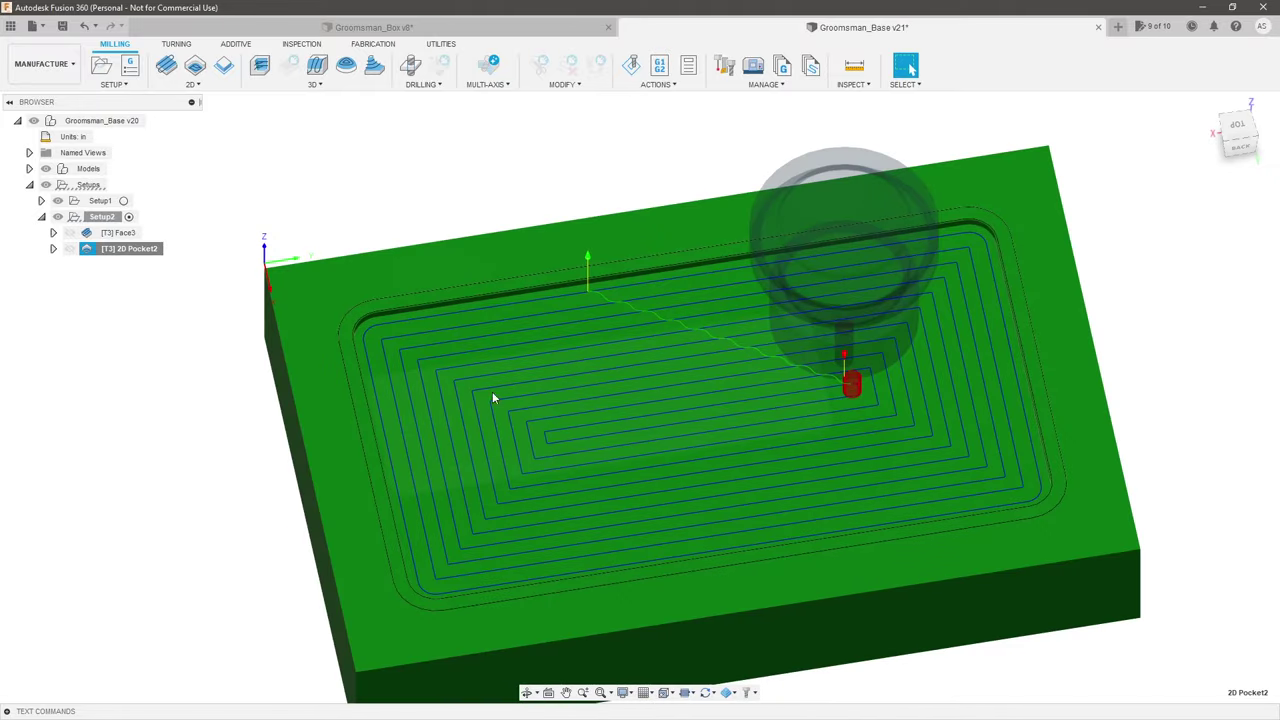
scroll(494, 397, up, 3)
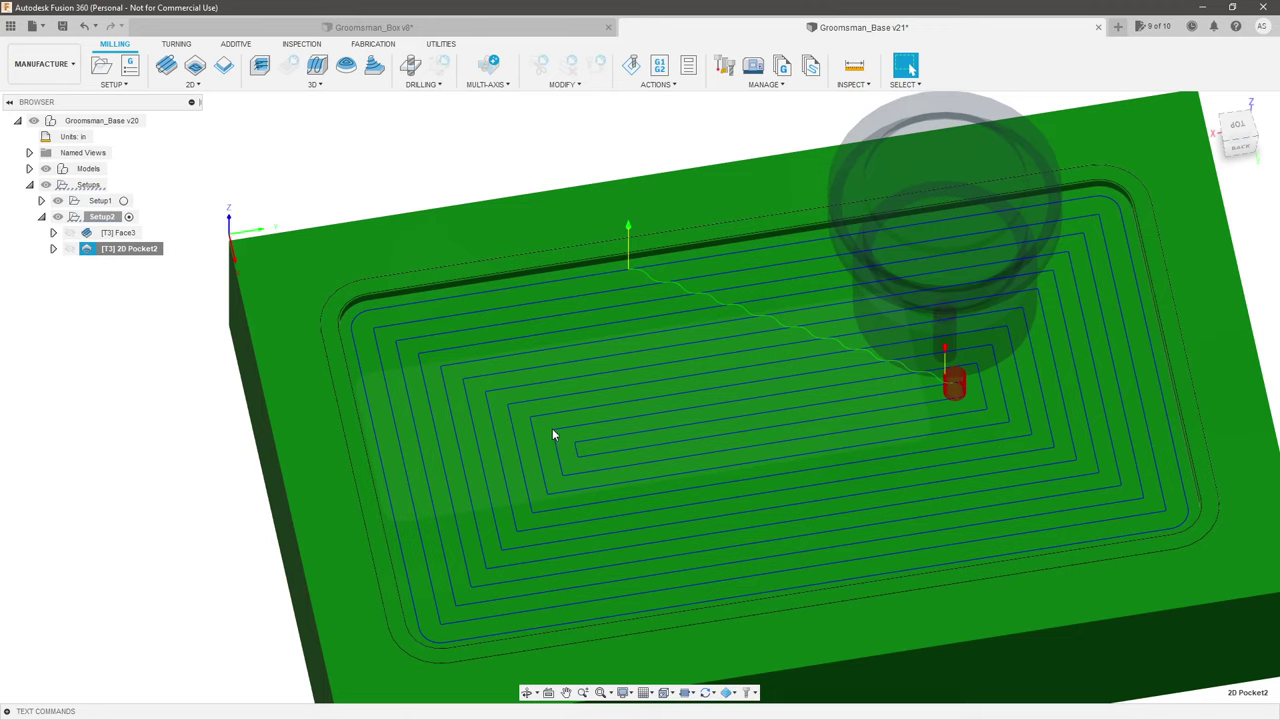
shift+middle_drag(552, 429, 547, 406)
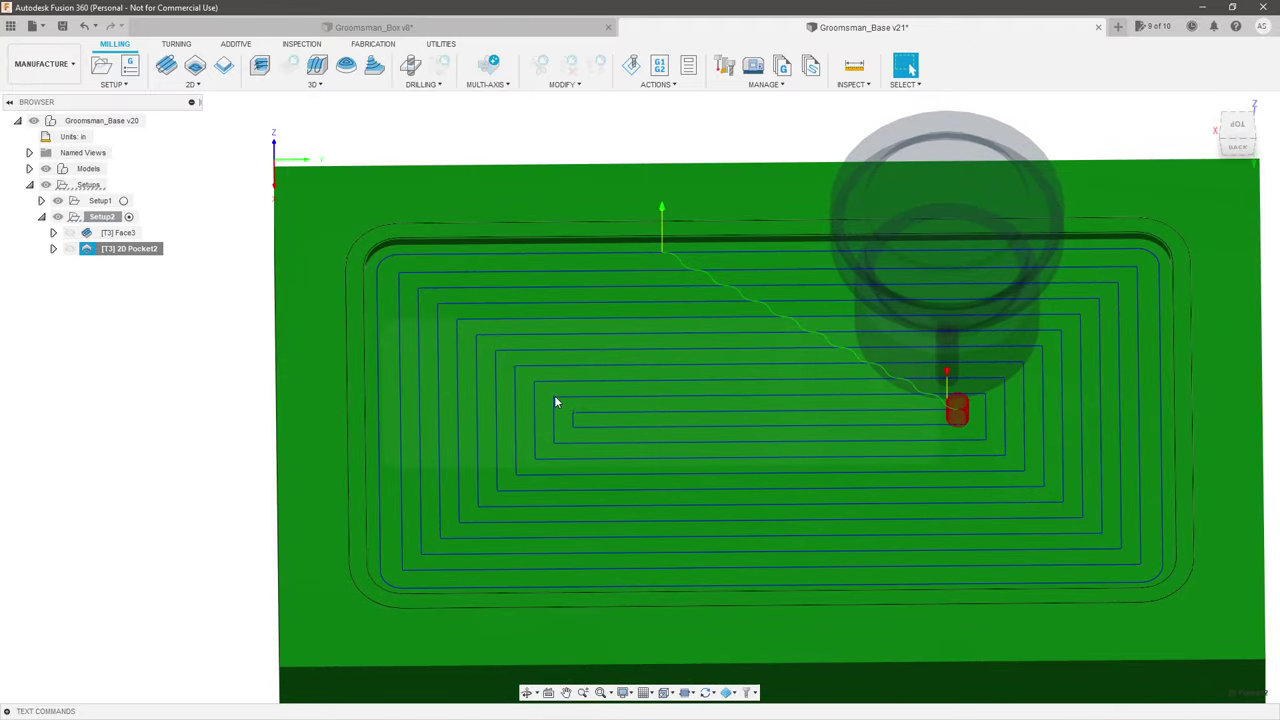
scroll(558, 395, down, 3)
shift+middle_drag(247, 461, 316, 458)
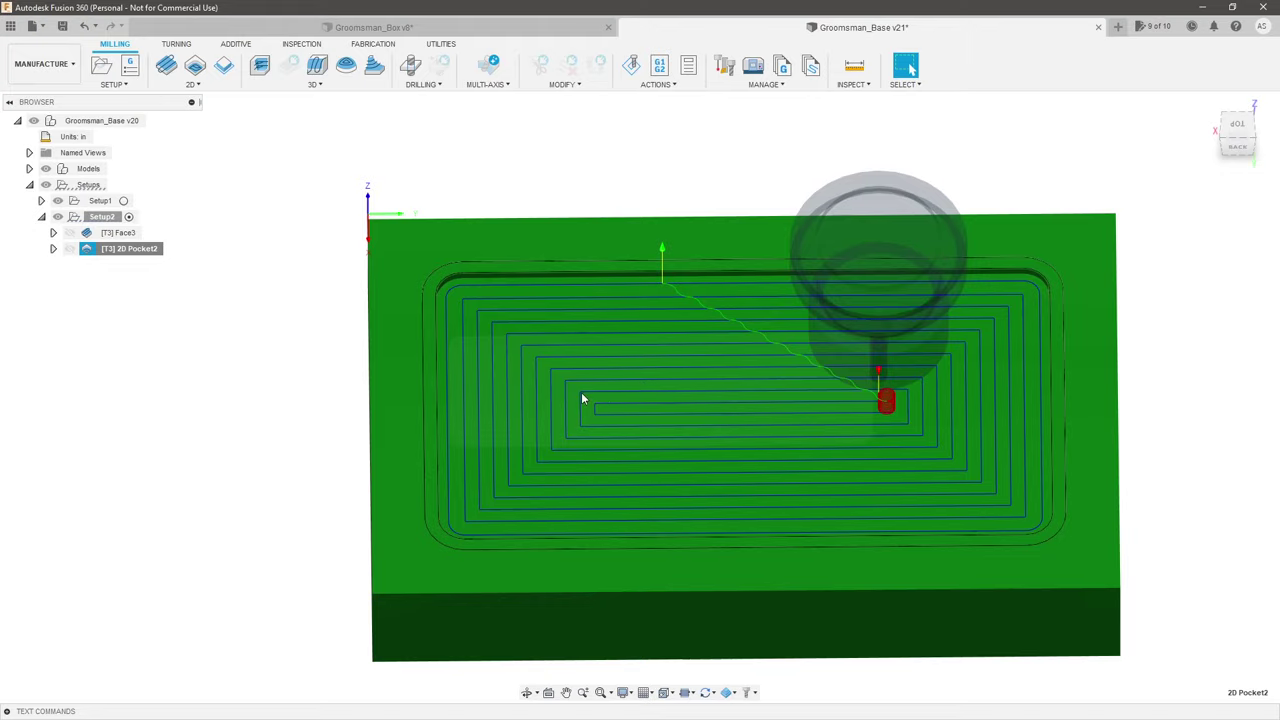
Step: Delete the 2D Pocket operation from Setup2
click(266, 397)
click(139, 249)
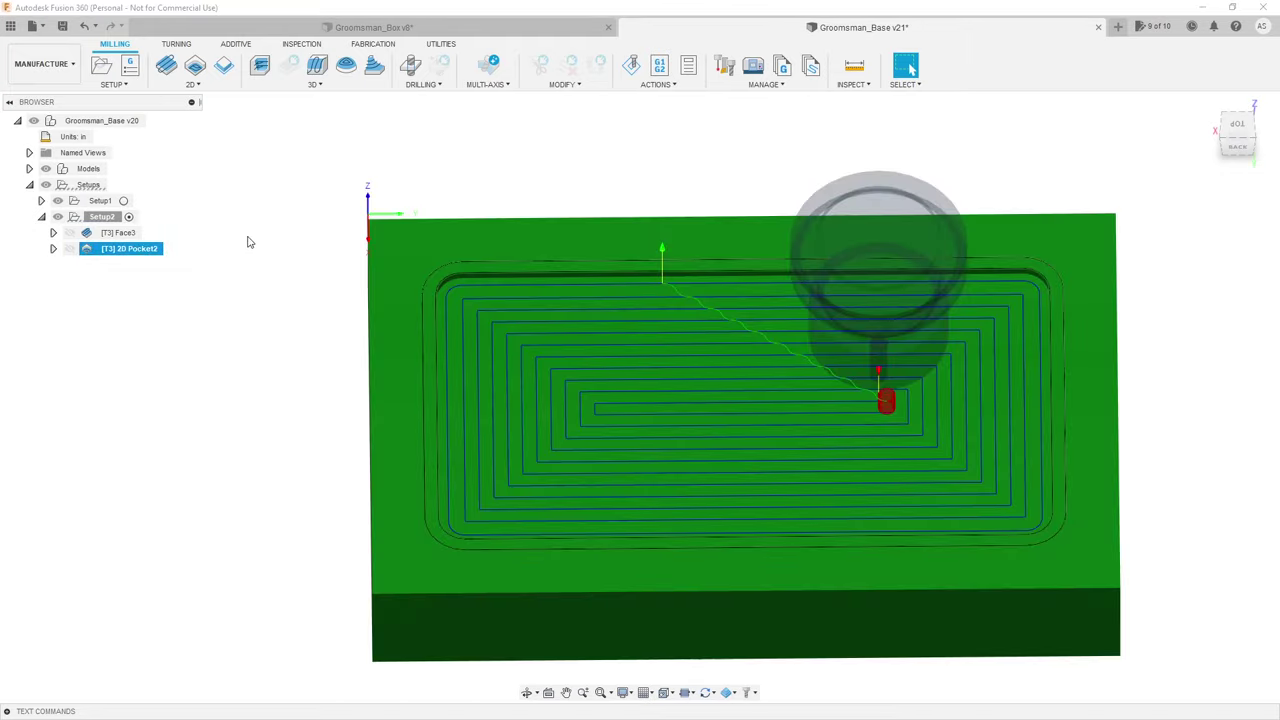
click(252, 242)
Step: Create a 2D Adaptive Clearing operation in Setup2 inside the ledge's outer edge chain, generate it and check the toolpath
click(191, 84)
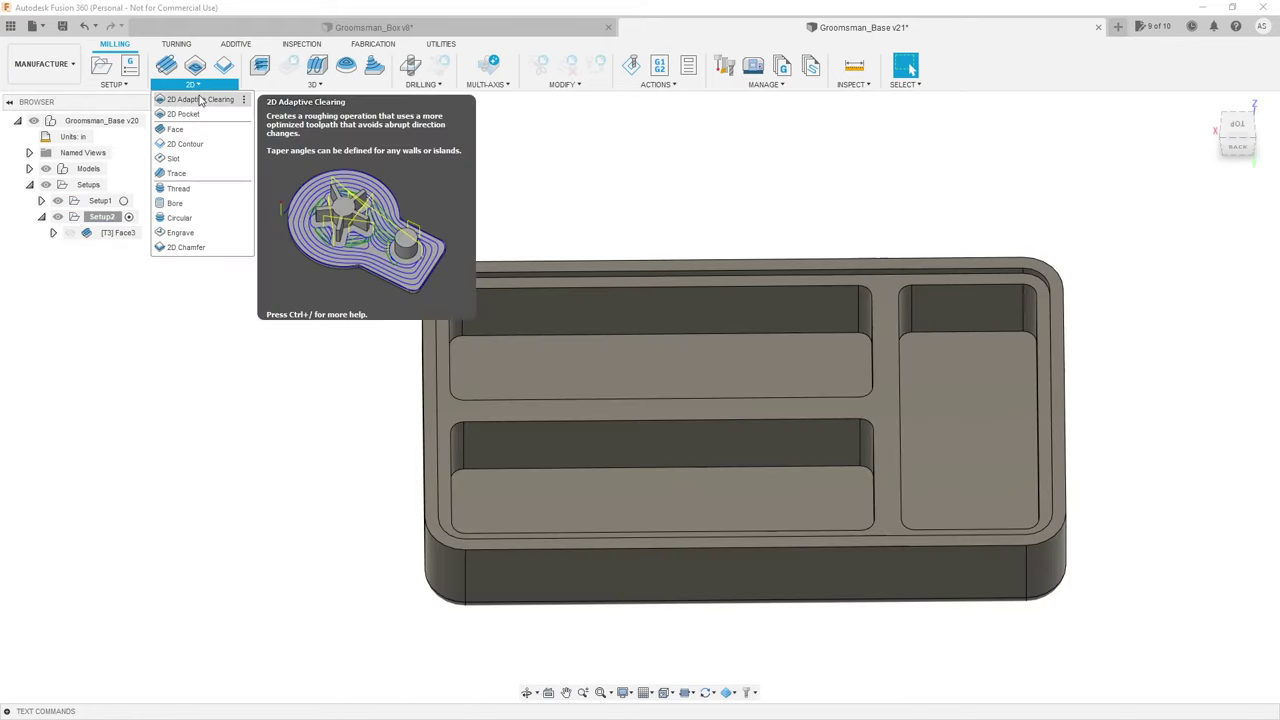
click(195, 97)
click(1119, 200)
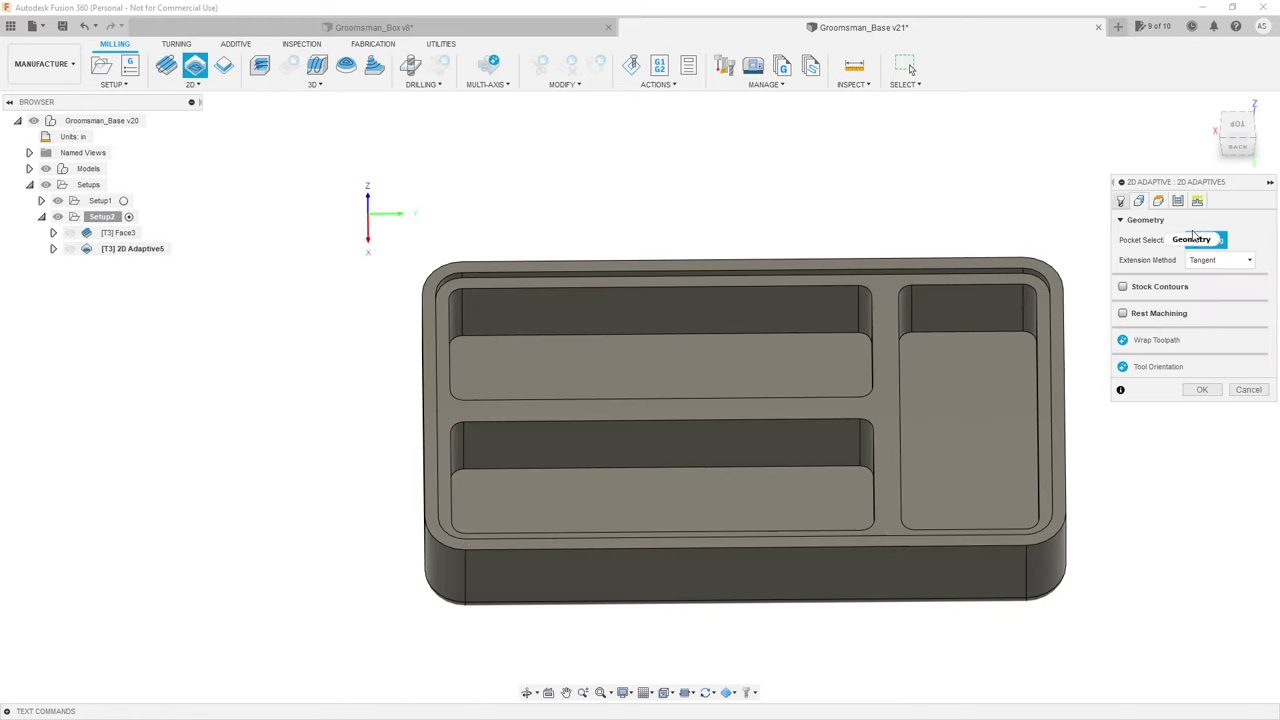
scroll(900, 275, up, 2)
click(902, 272)
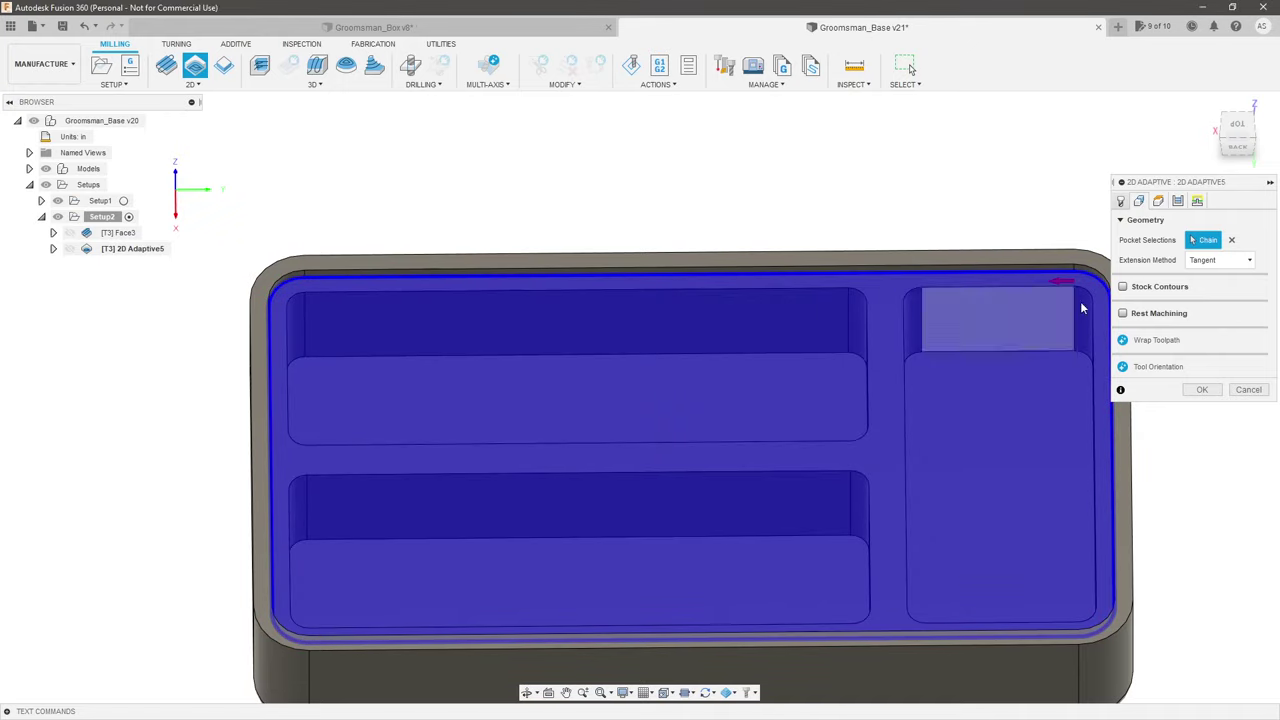
click(1202, 389)
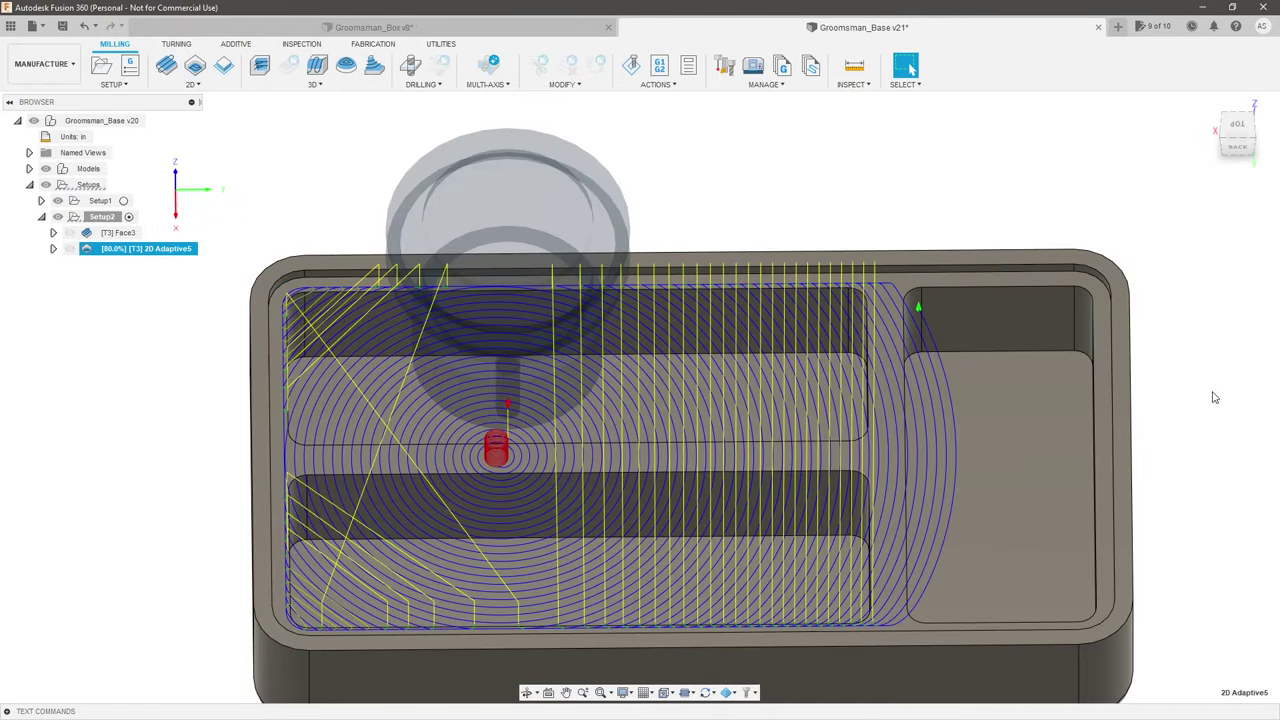
scroll(531, 354, down, 3)
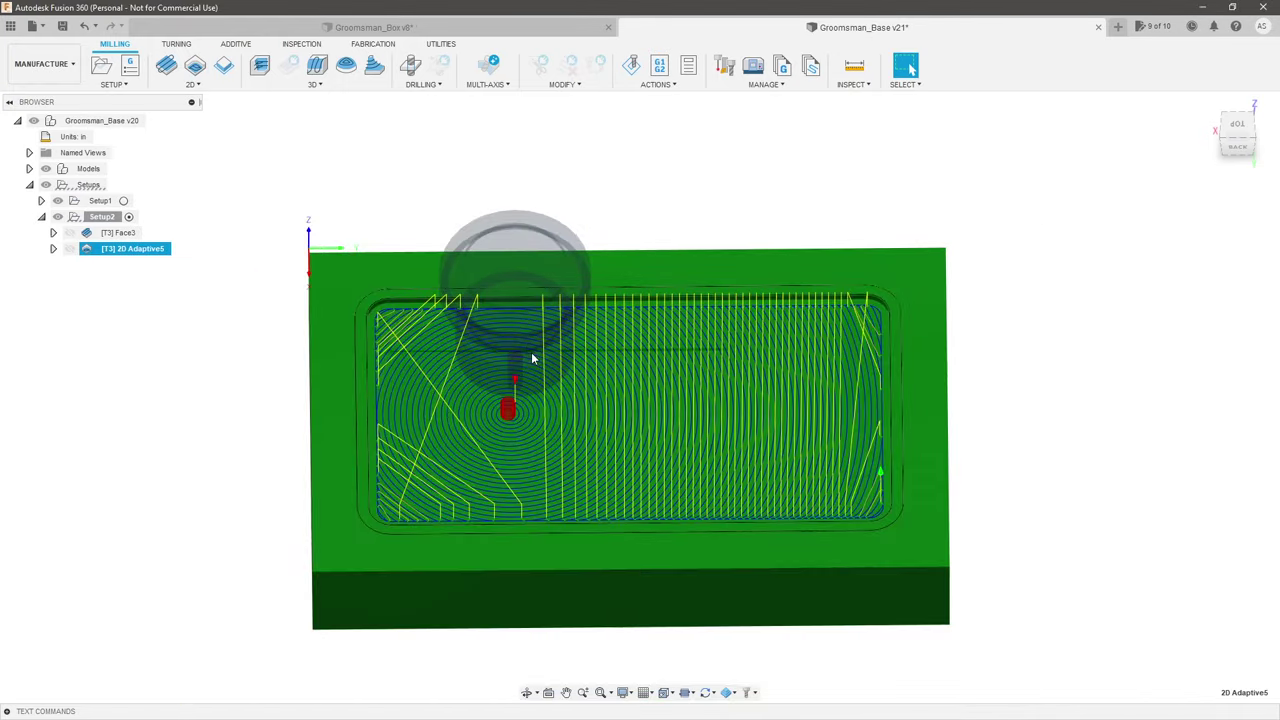
scroll(531, 358, up, 3)
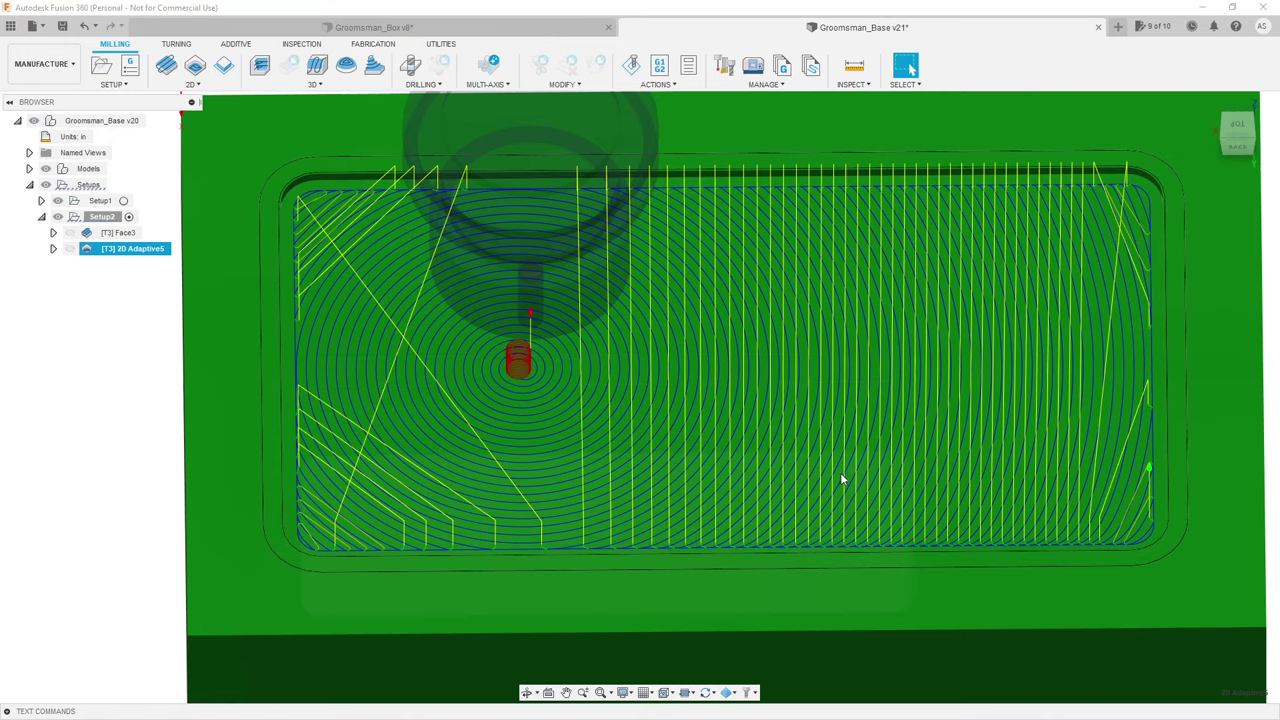
Step: Examine the helical entry, retract moves and cutting passes of the 2D Adaptive toolpath from the side and above
shift+middle_drag(841, 479, 838, 215)
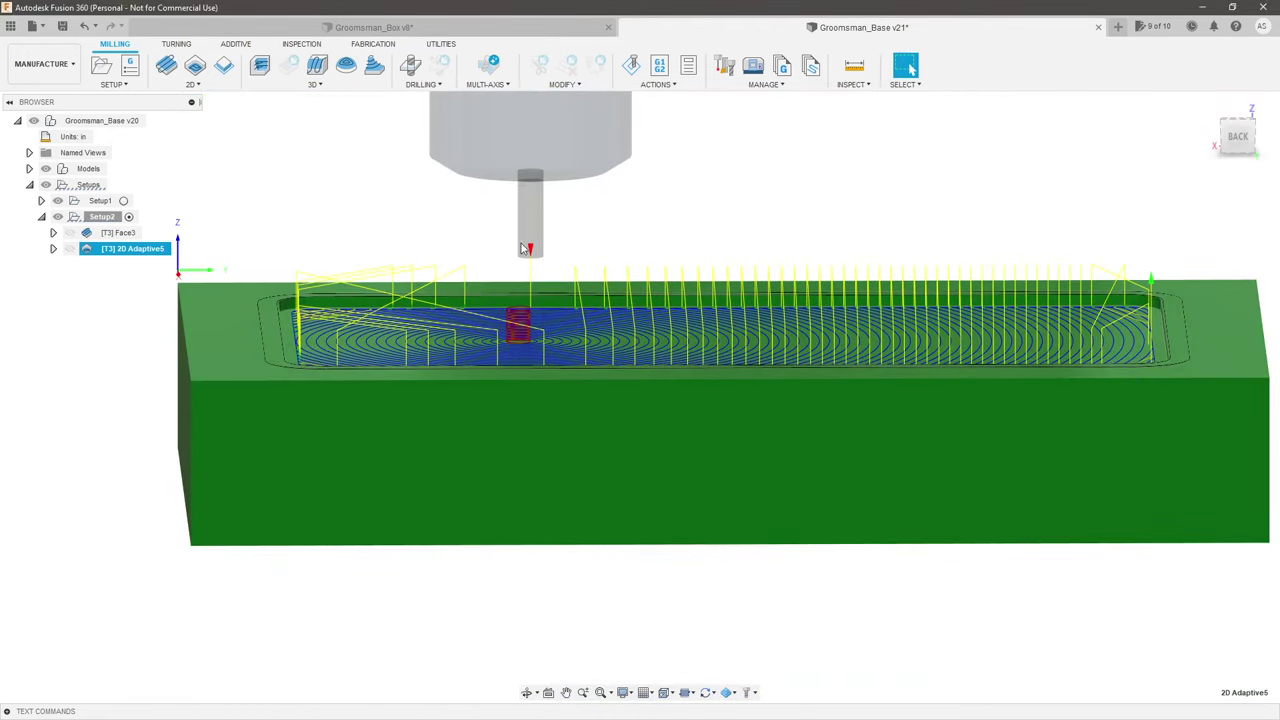
shift+middle_drag(538, 250, 475, 223)
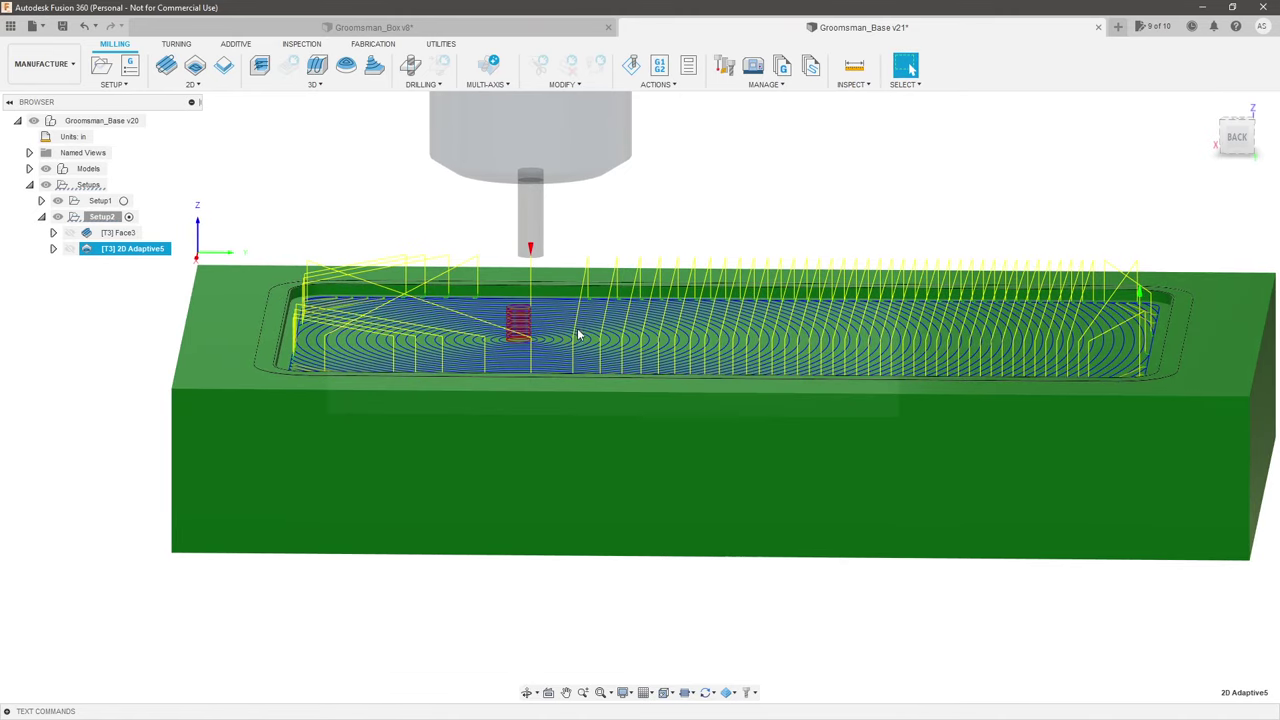
shift+middle_drag(574, 334, 740, 336)
shift+middle_drag(861, 219, 803, 262)
Step: Reopen the 2D Adaptive operation for editing and review its pocket chain selection on the model
double_click(145, 252)
right_click(145, 254)
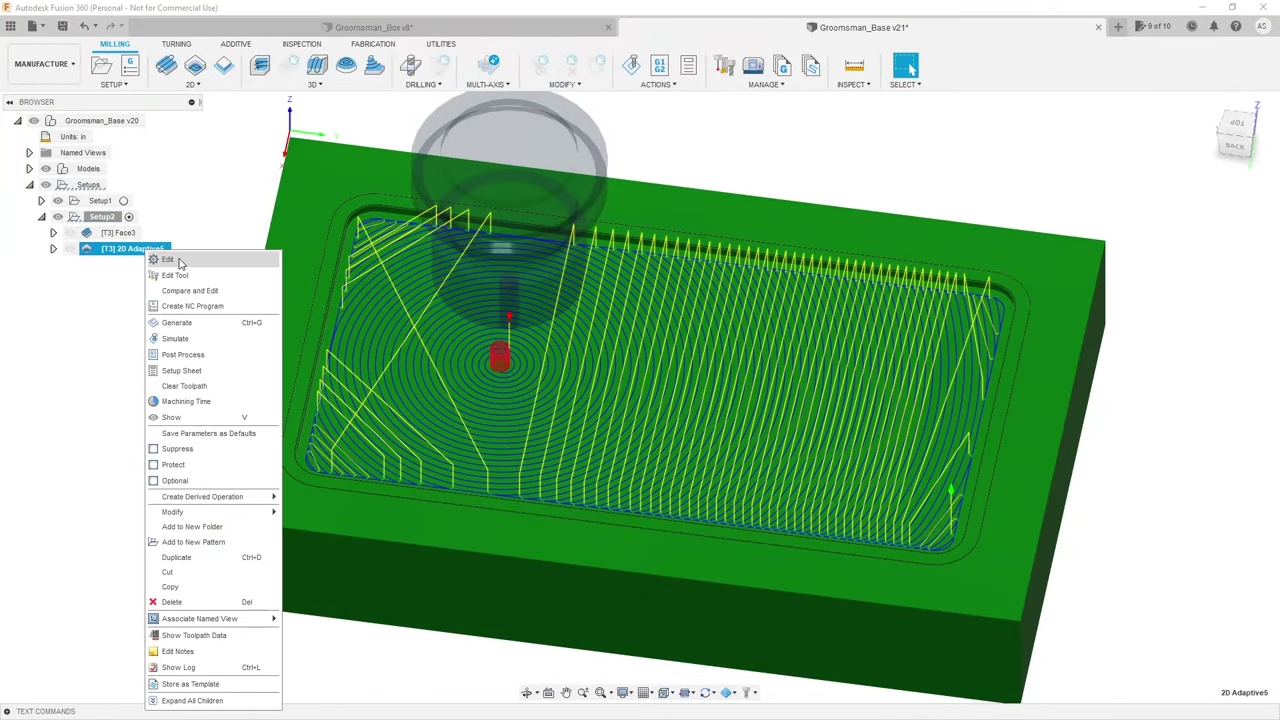
click(168, 260)
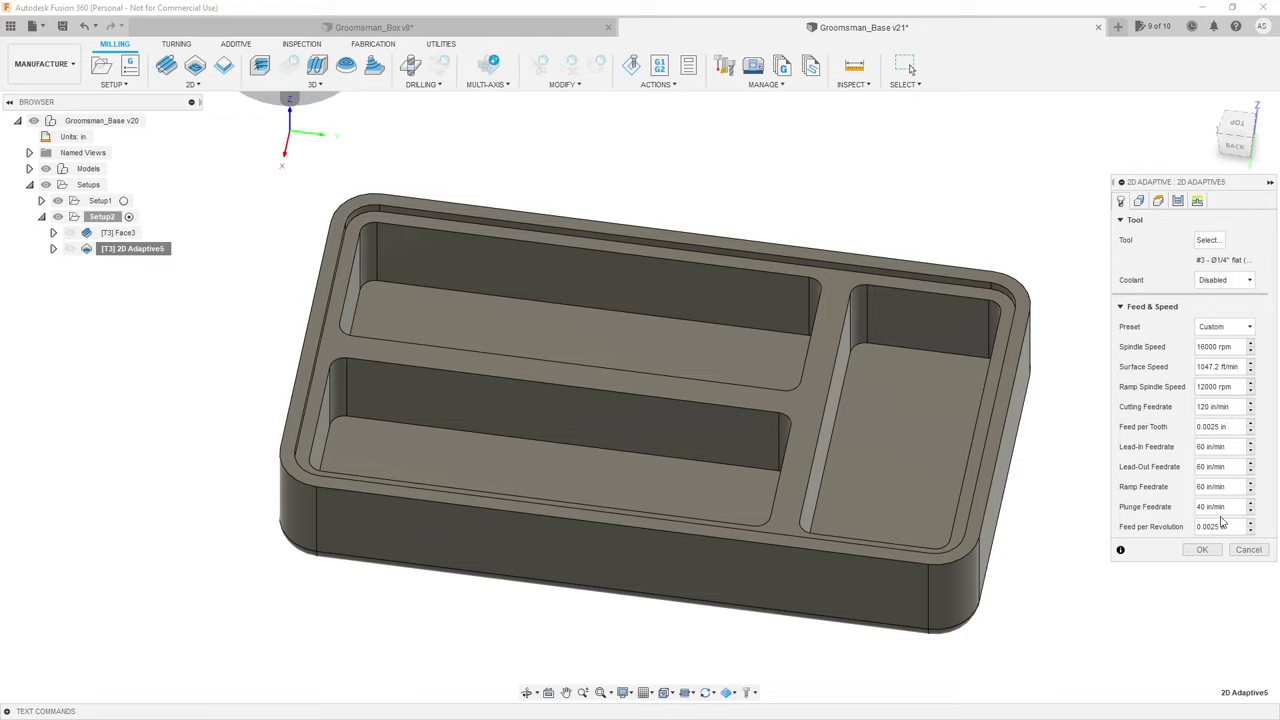
click(1139, 201)
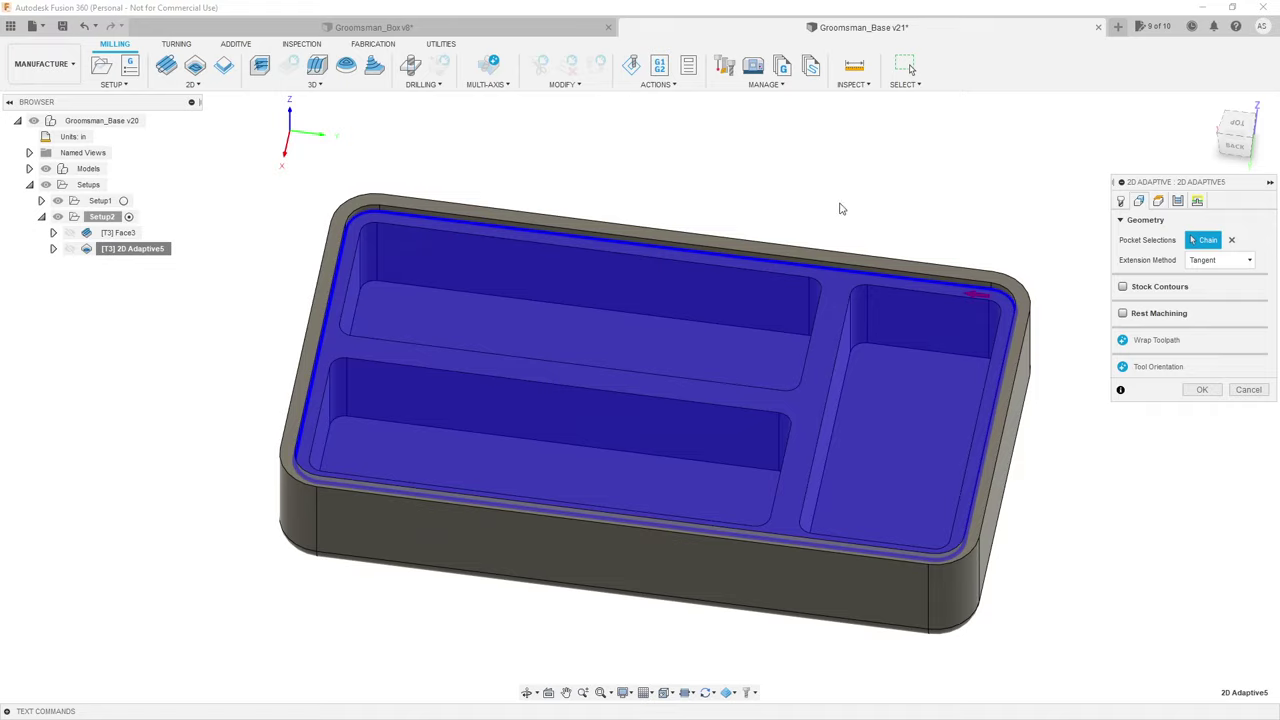
shift+middle_drag(838, 206, 720, 246)
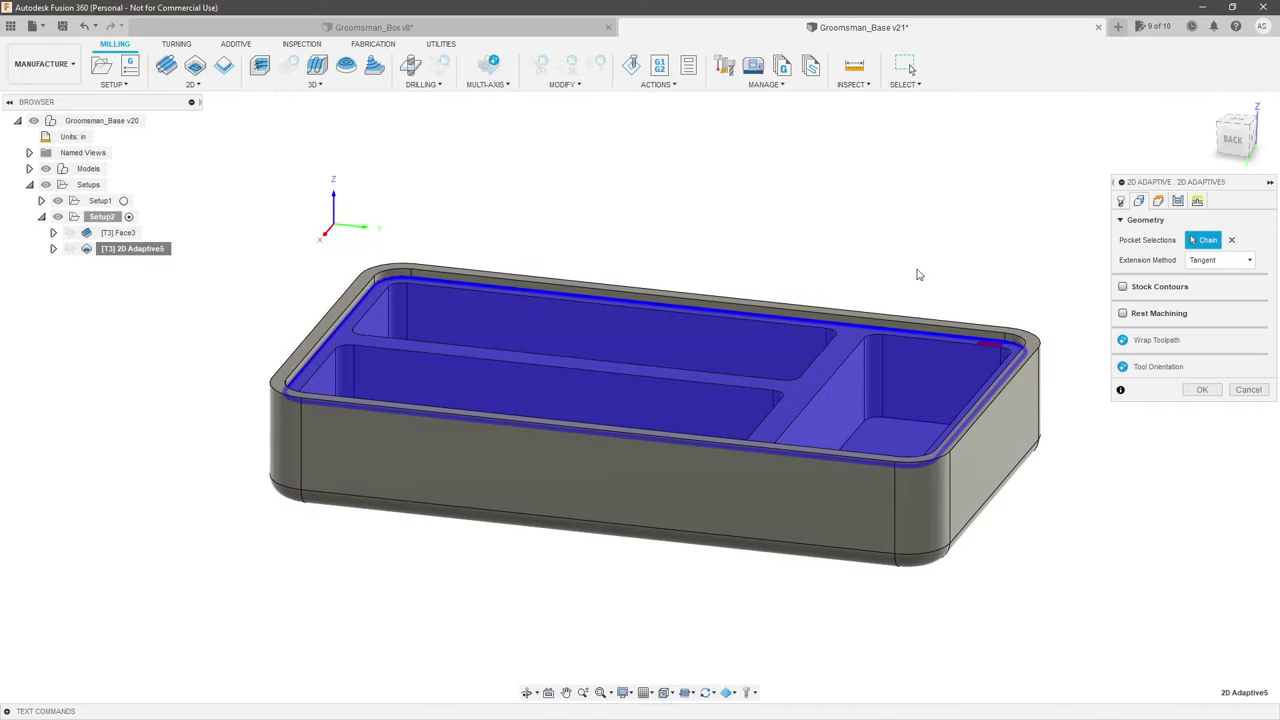
Step: Examine the adaptive operation's clearance, retract, top and bottom heights against the part in a straight back view
click(1157, 201)
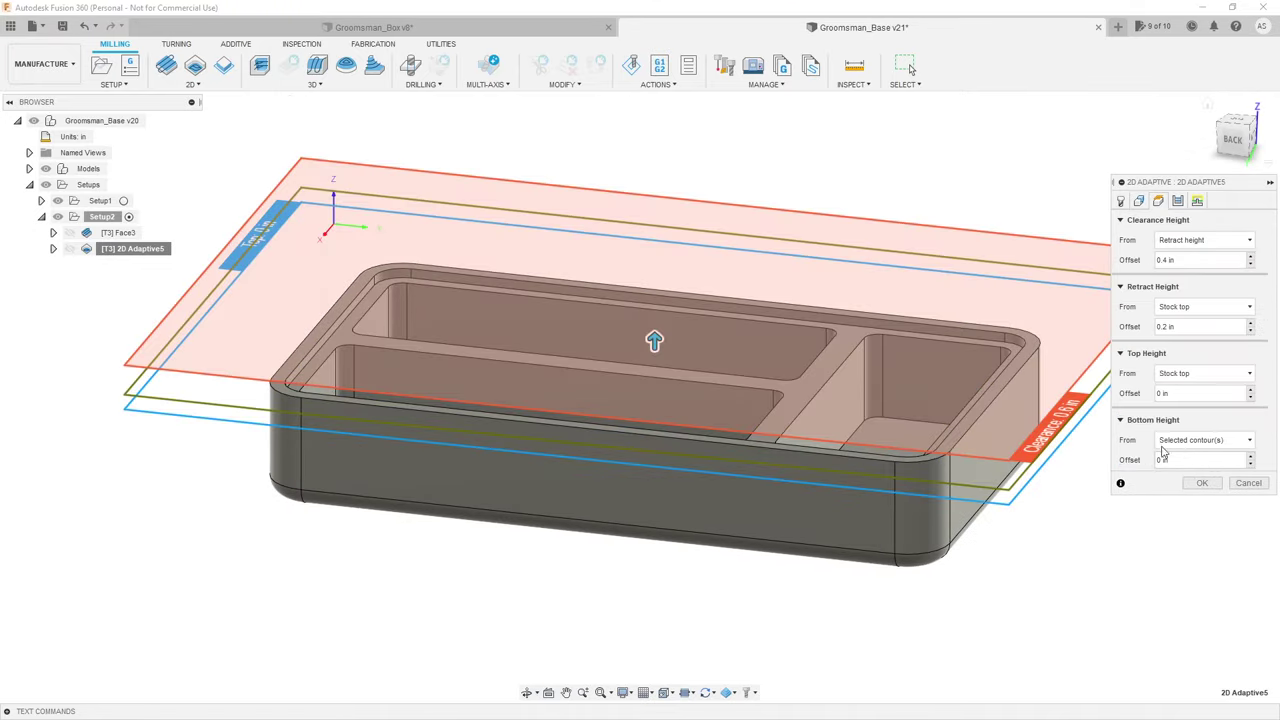
scroll(497, 348, up, 3)
shift+middle_drag(497, 348, 551, 325)
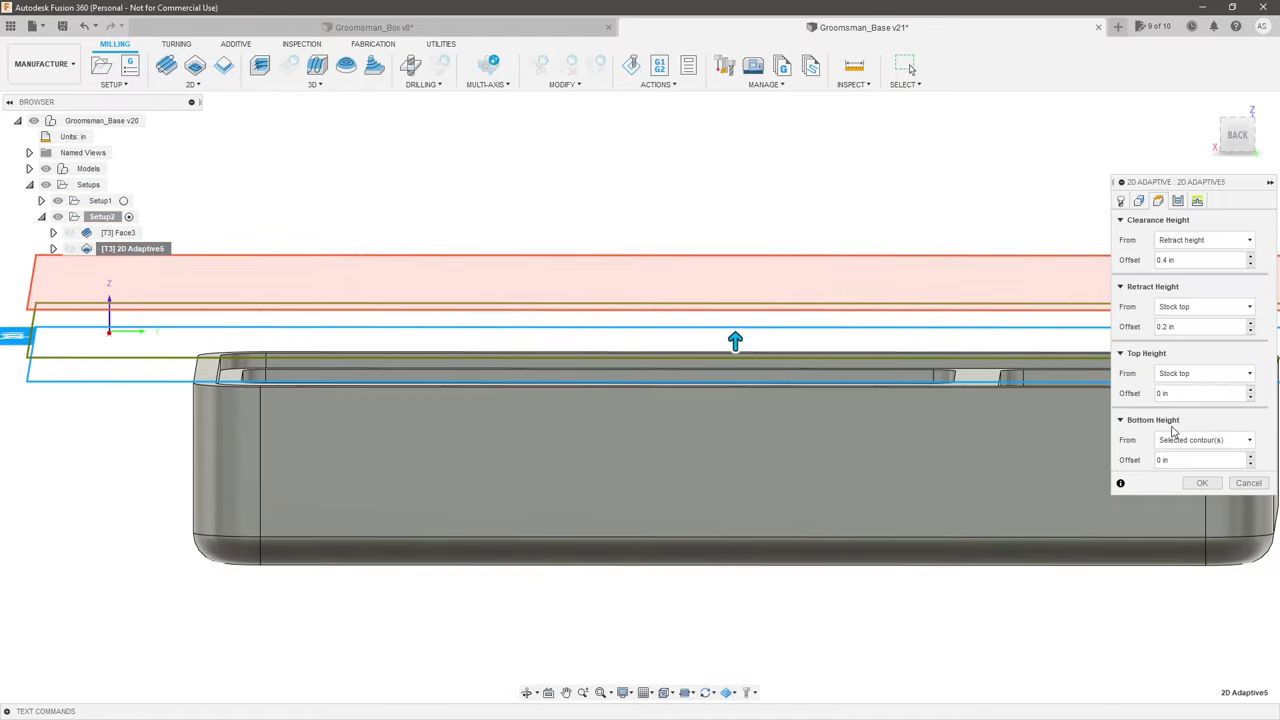
shift+middle_drag(803, 409, 900, 350)
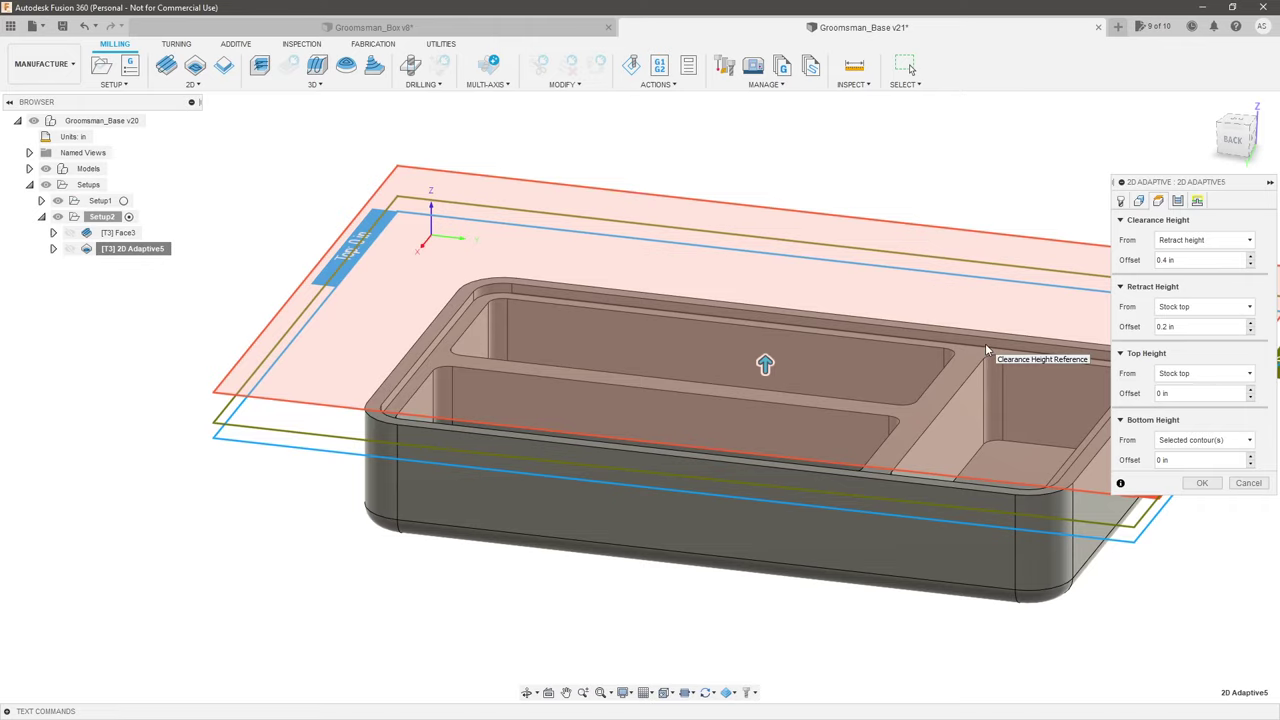
shift+middle_drag(692, 428, 805, 362)
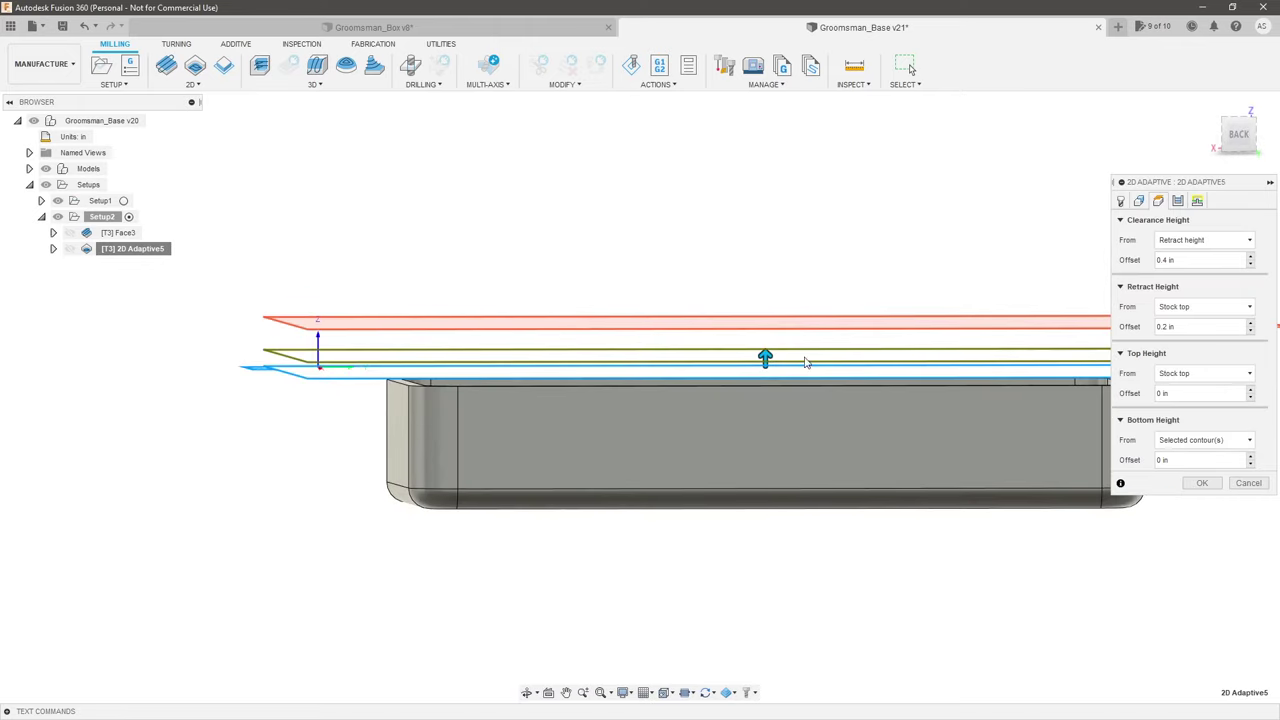
click(1238, 134)
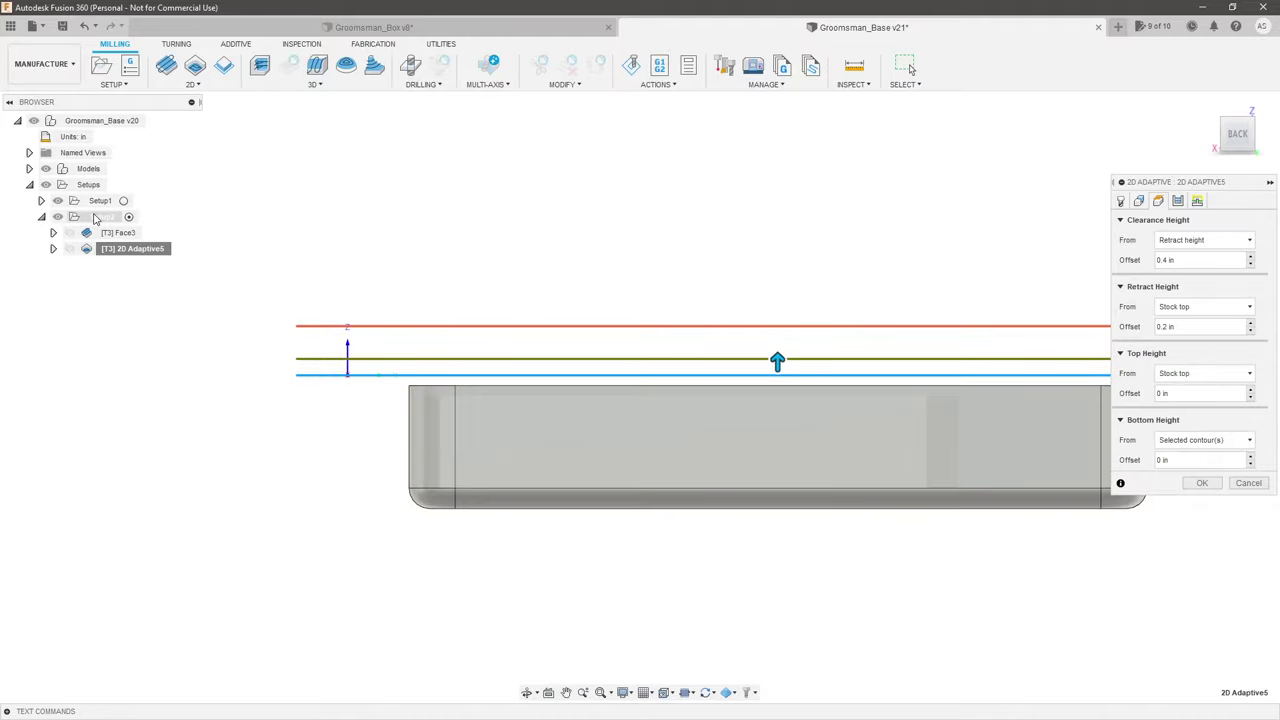
scroll(445, 376, up, 3)
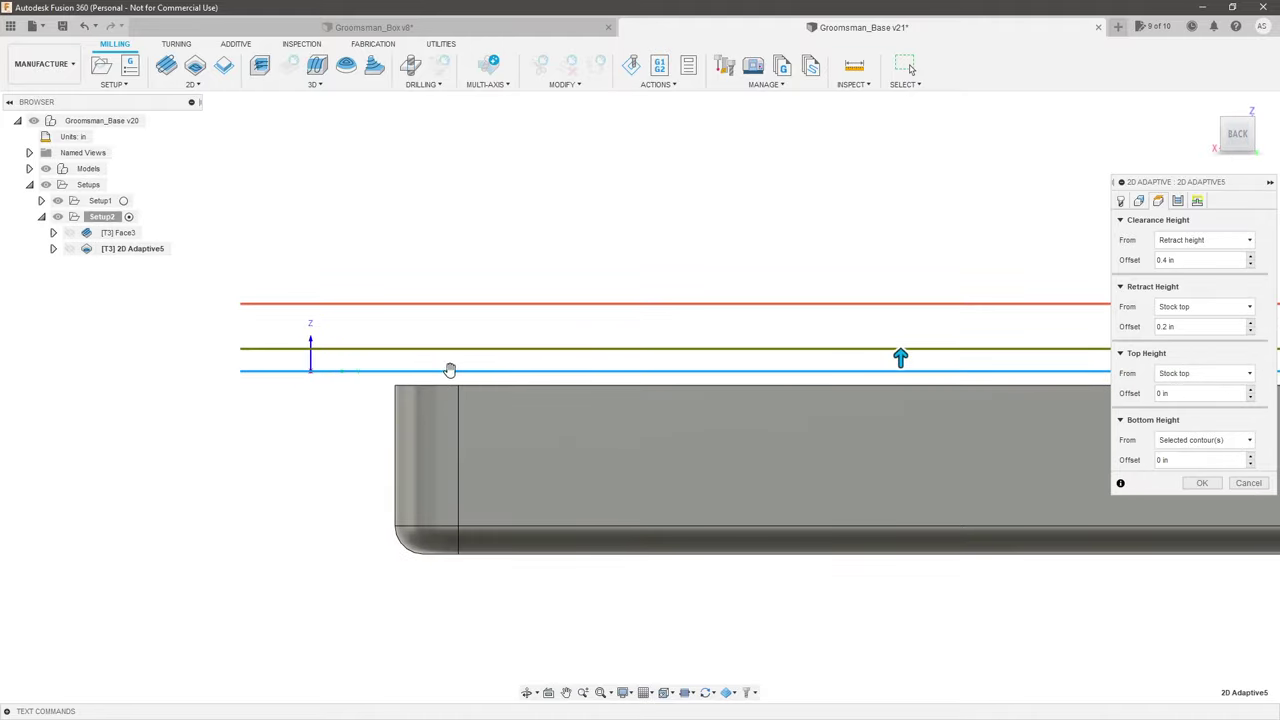
scroll(582, 380, down, 1)
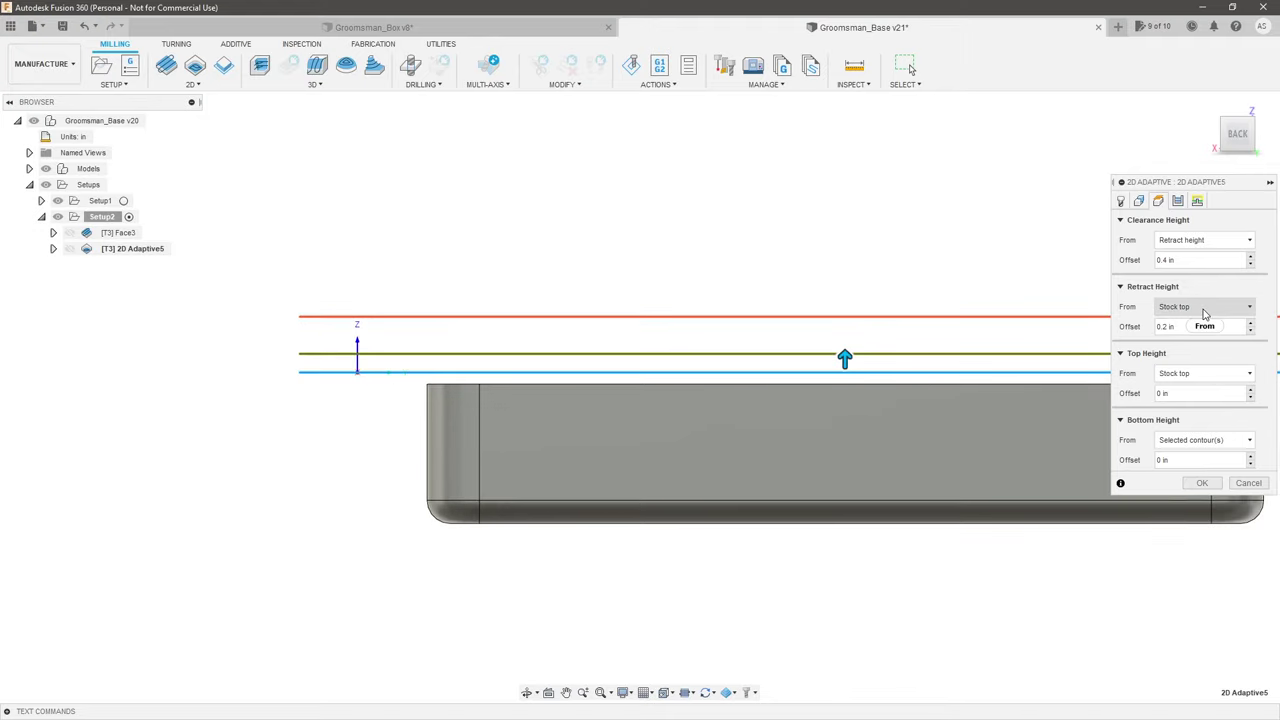
Step: Compare the stock-top plane with the part's top face and recessed ledge, both at an angle and from the back
mouse_move(1209, 379)
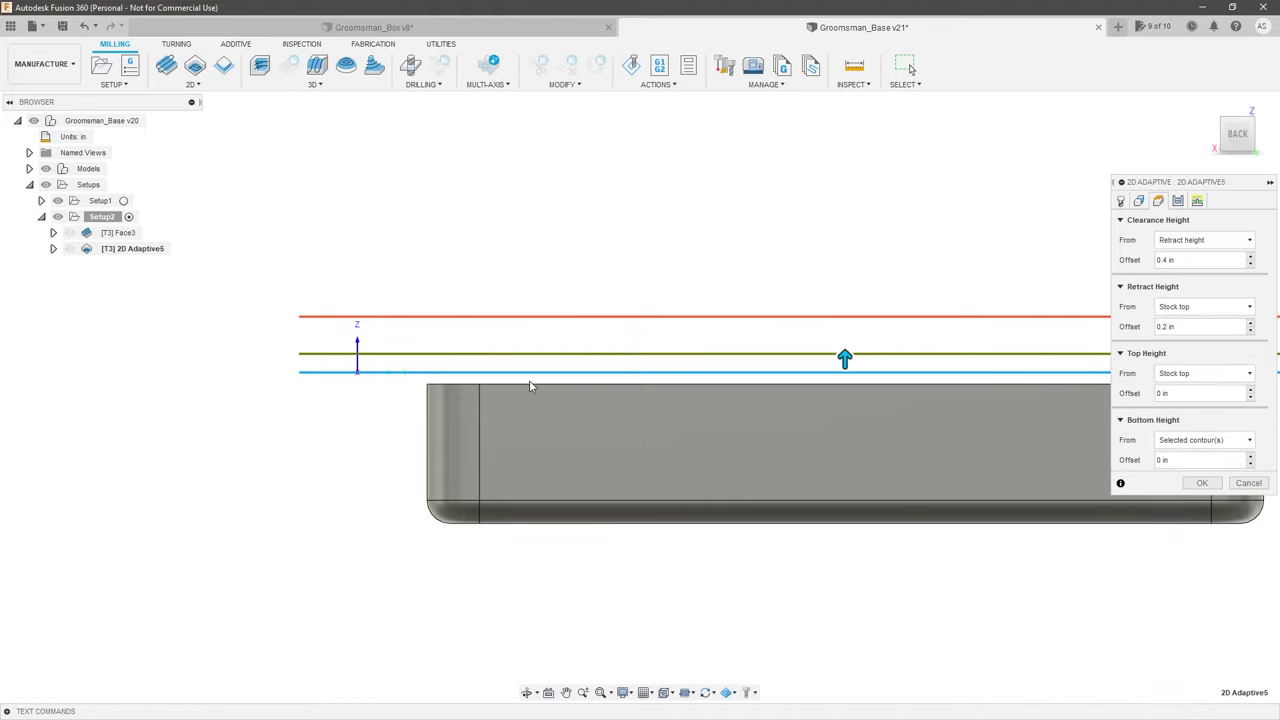
scroll(345, 390, up, 1)
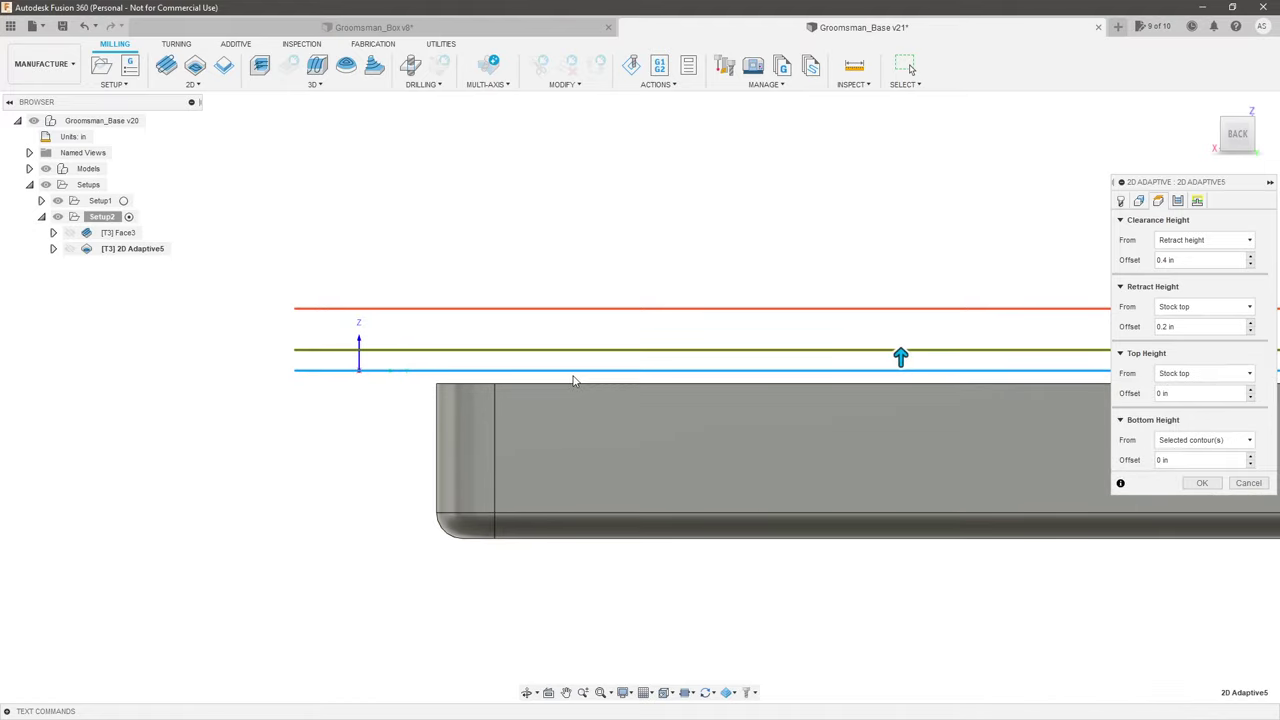
shift+middle_drag(574, 381, 551, 397)
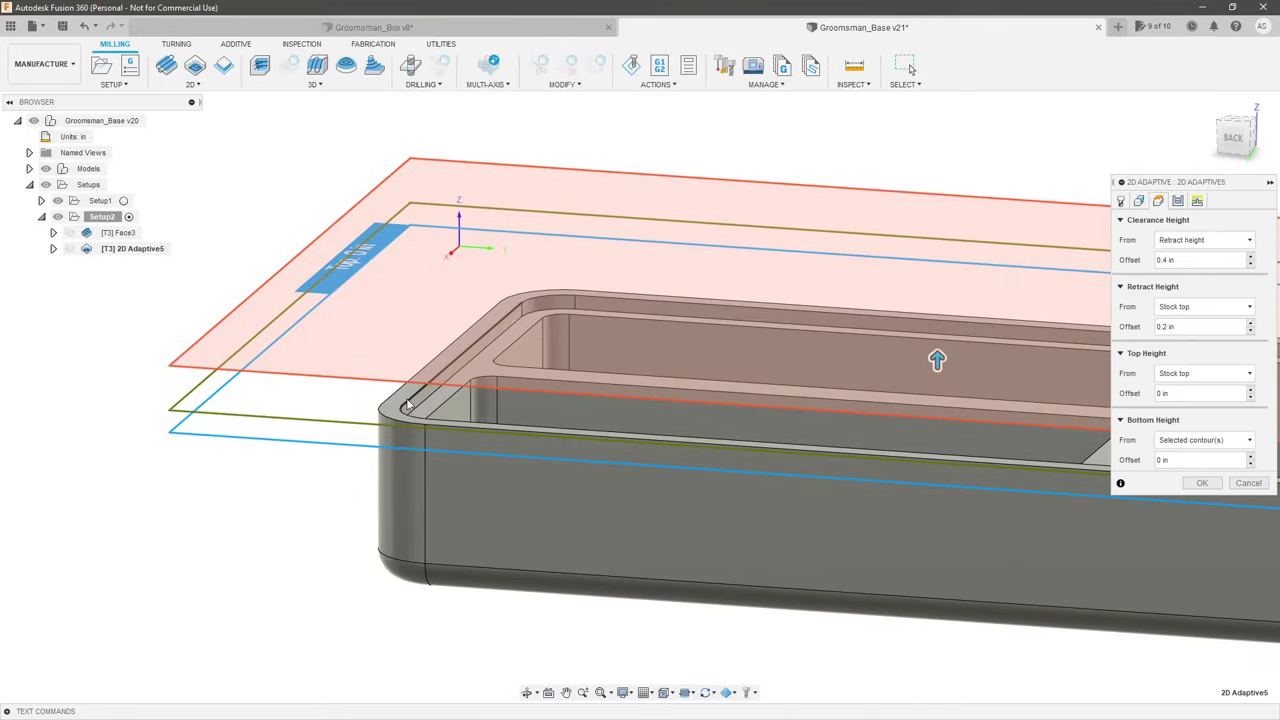
scroll(410, 408, down, 1)
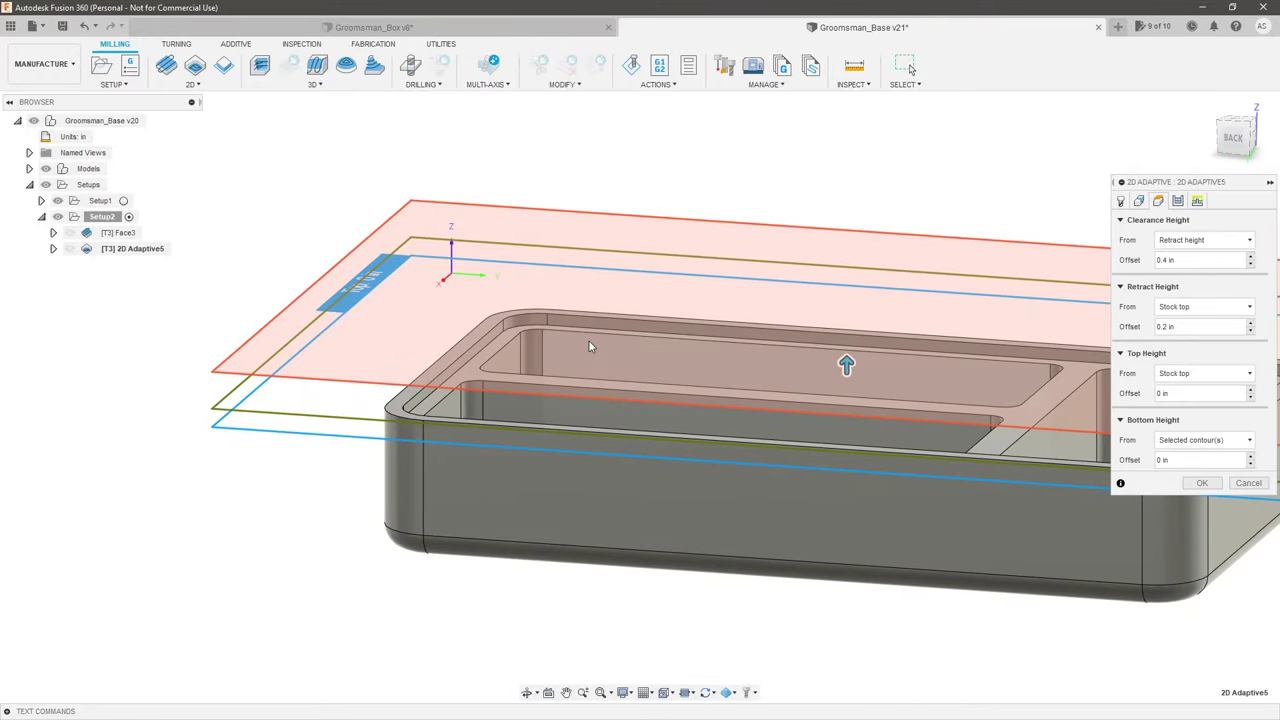
shift+middle_drag(590, 347, 594, 329)
click(1230, 137)
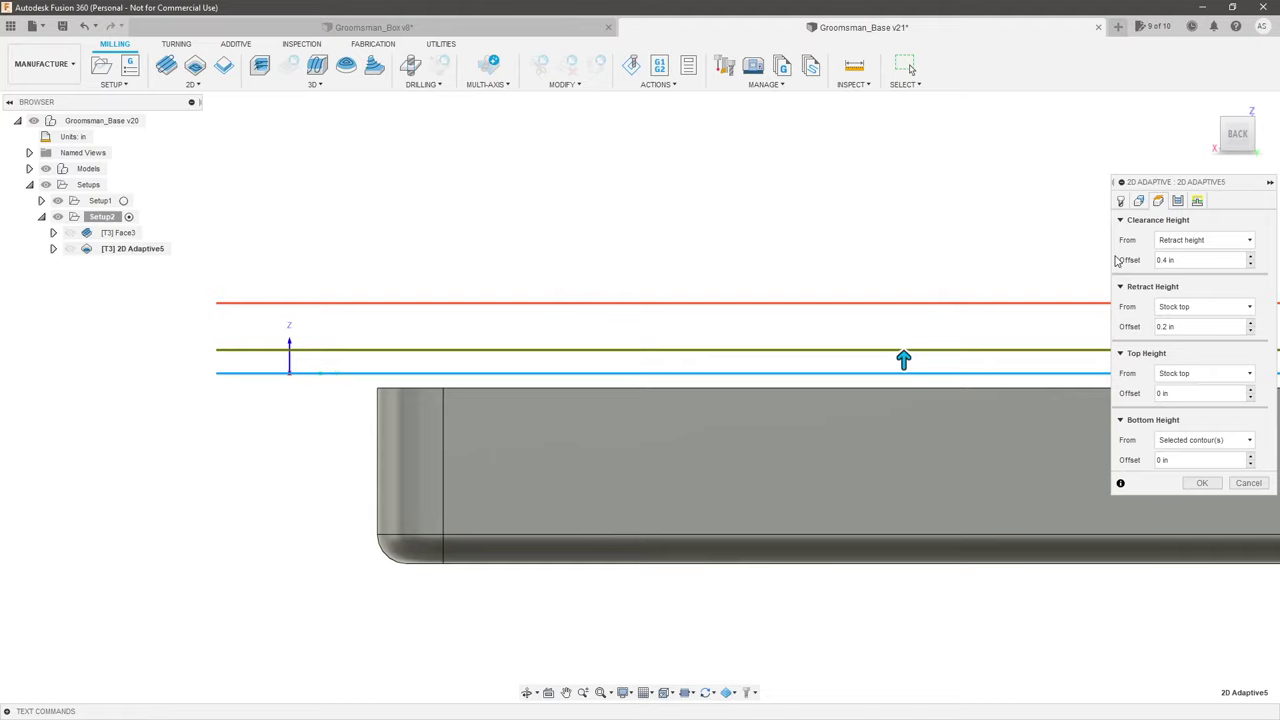
Step: Examine how the clearance and retract planes sit above the whole base from several angles
scroll(460, 360, down, 2)
shift+middle_drag(620, 310, 855, 530)
scroll(868, 568, up, 1)
shift+middle_drag(869, 573, 833, 569)
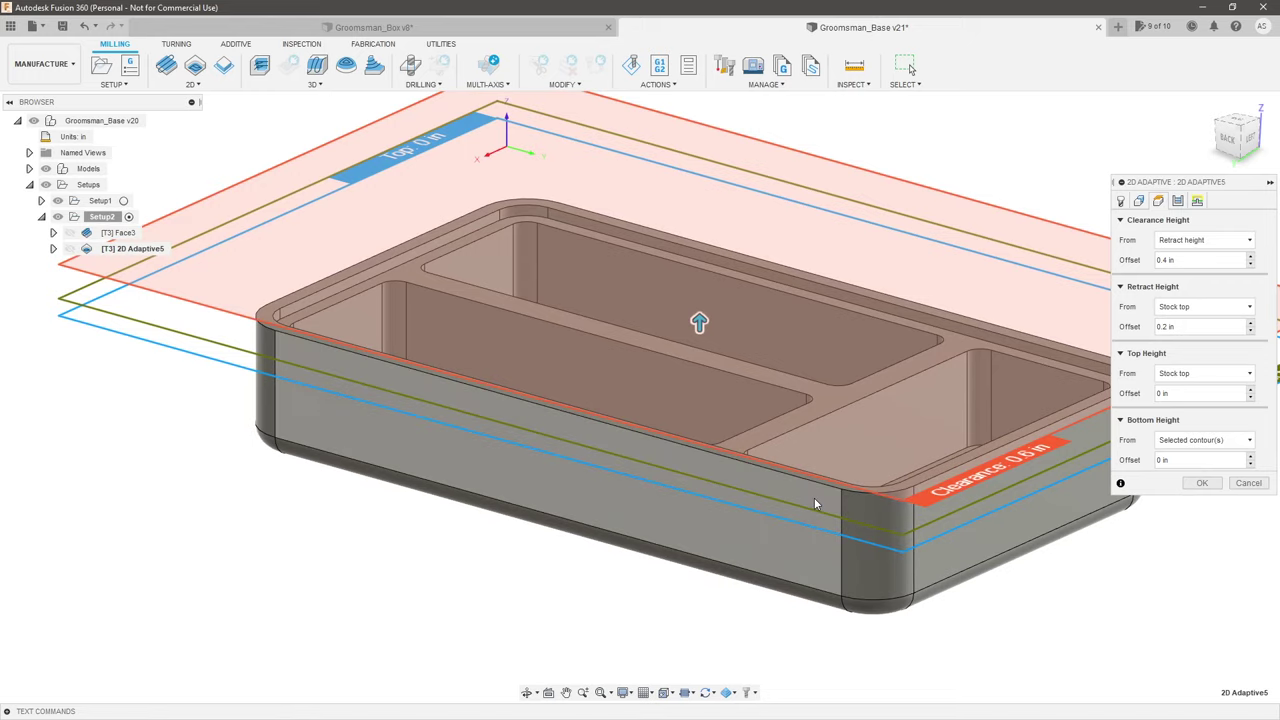
shift+middle_drag(814, 497, 1038, 405)
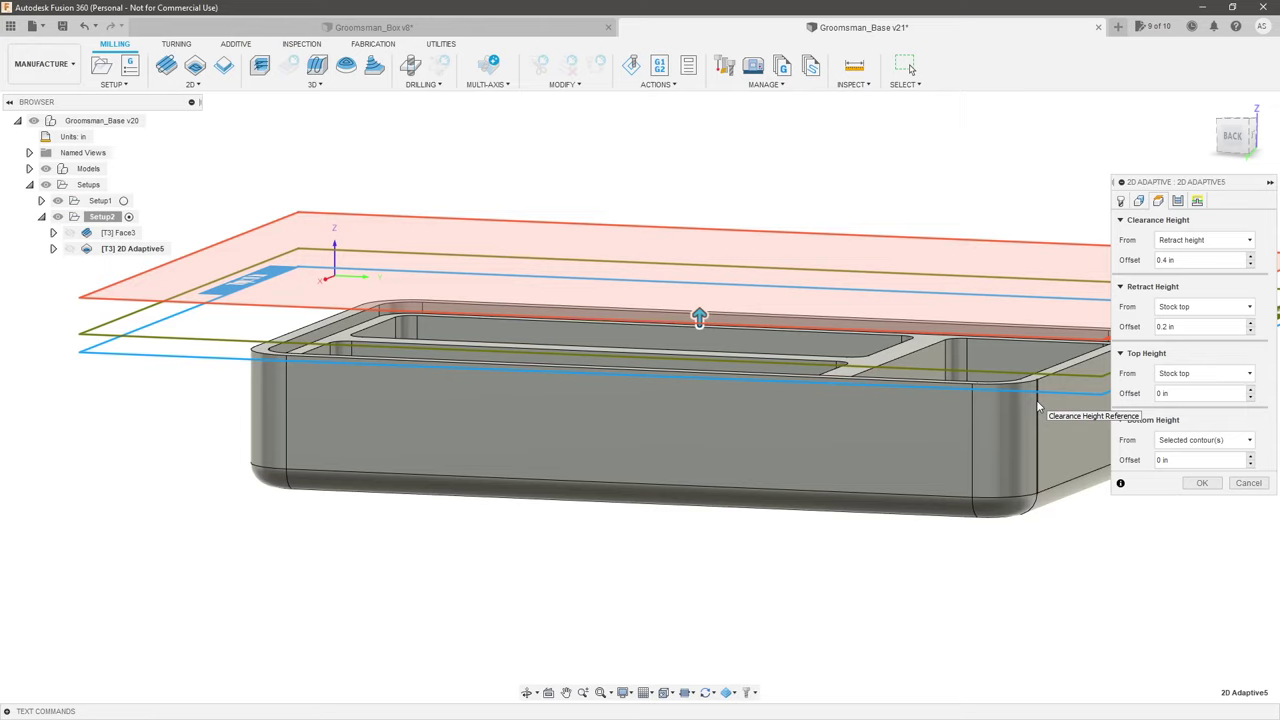
shift+middle_drag(754, 371, 620, 484)
scroll(620, 484, down, 3)
shift+middle_drag(378, 272, 409, 266)
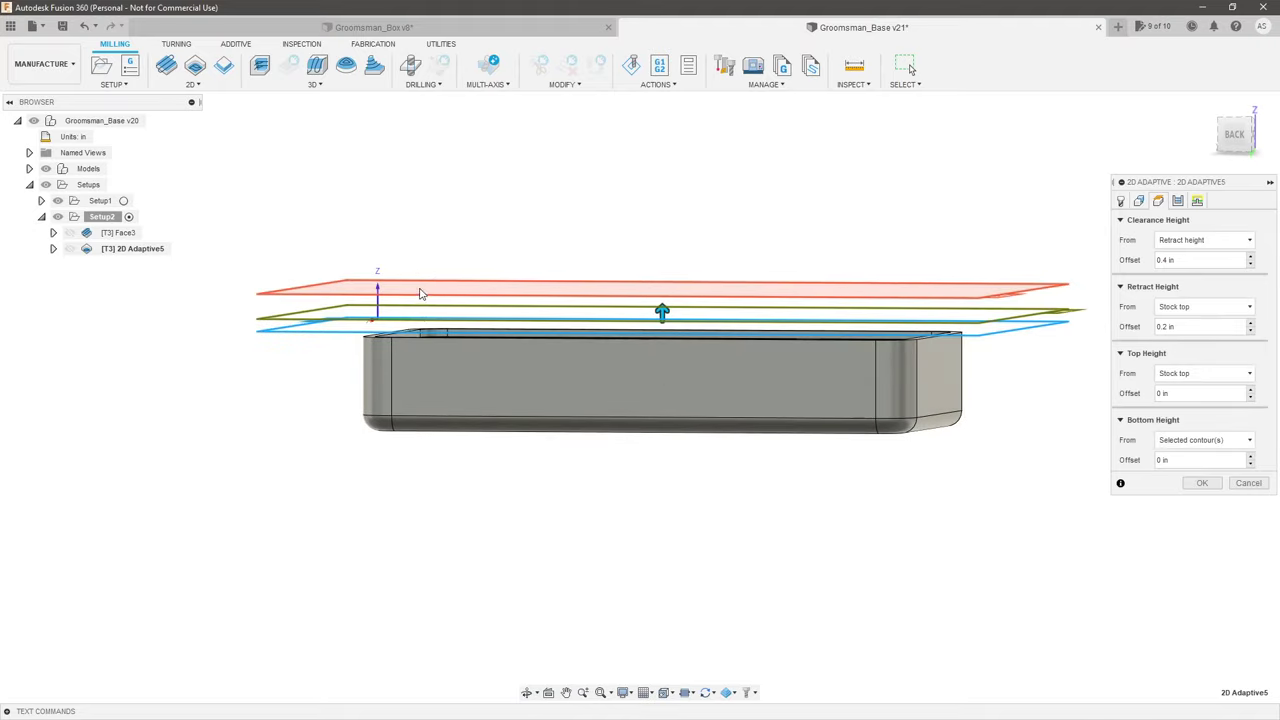
Step: Turn off Stock to Leave in the 2D Adaptive passes and regenerate the toolpath
click(1178, 200)
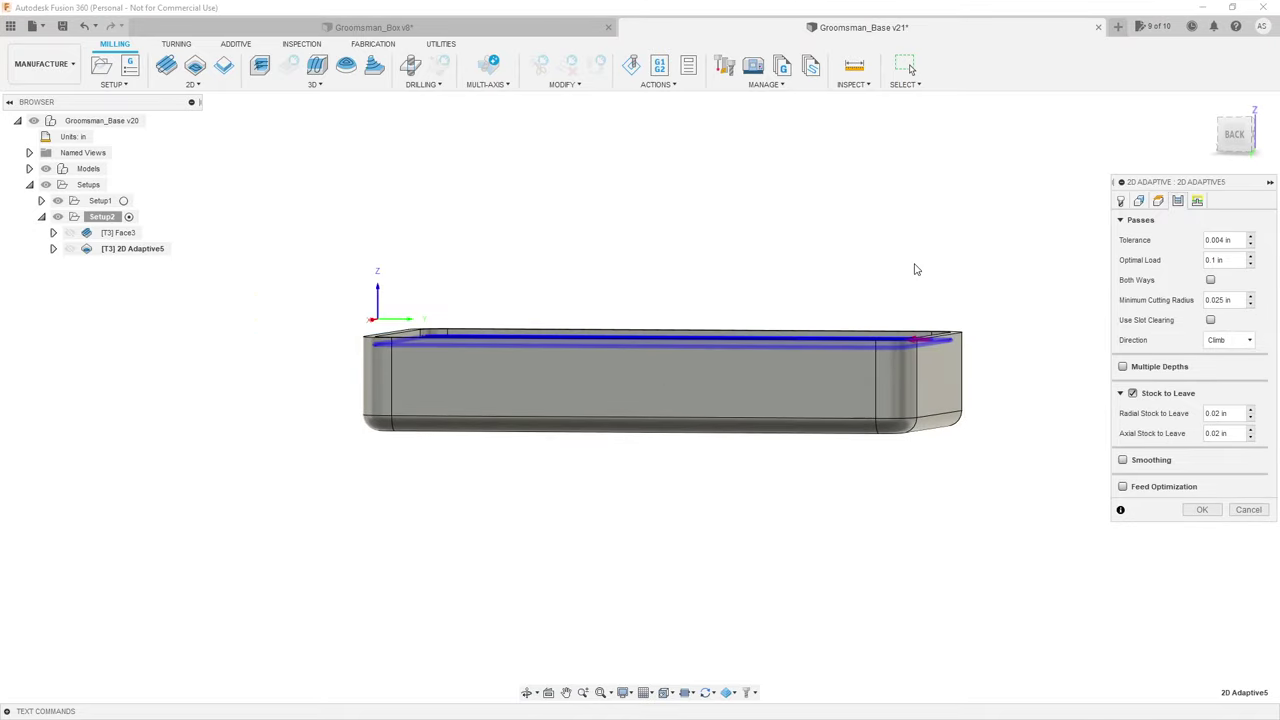
shift+middle_drag(914, 266, 909, 288)
scroll(603, 321, up, 5)
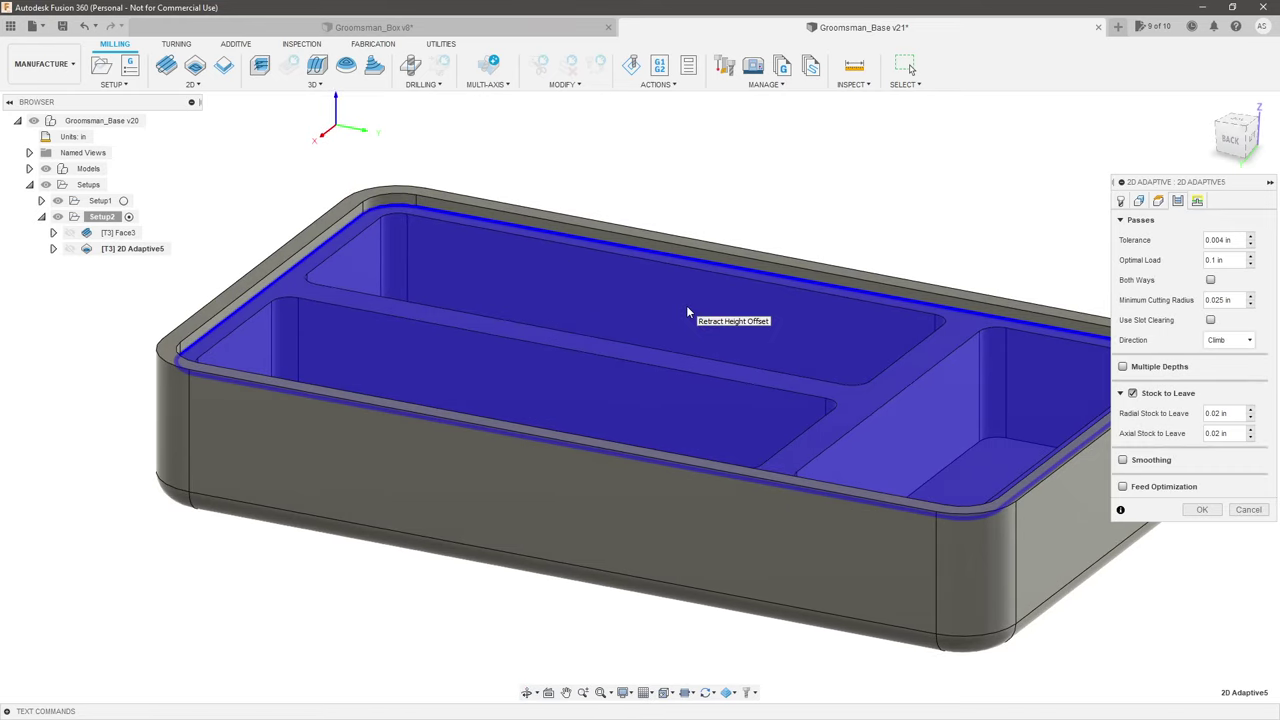
click(1132, 394)
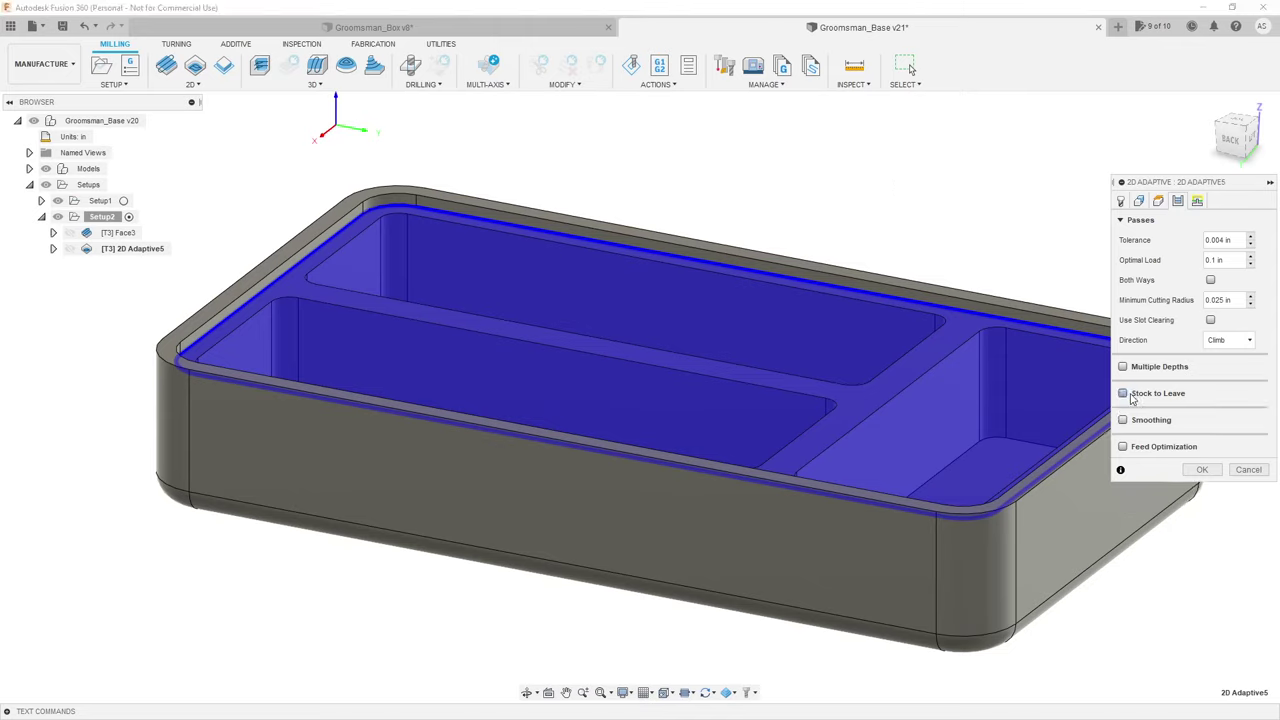
click(1202, 470)
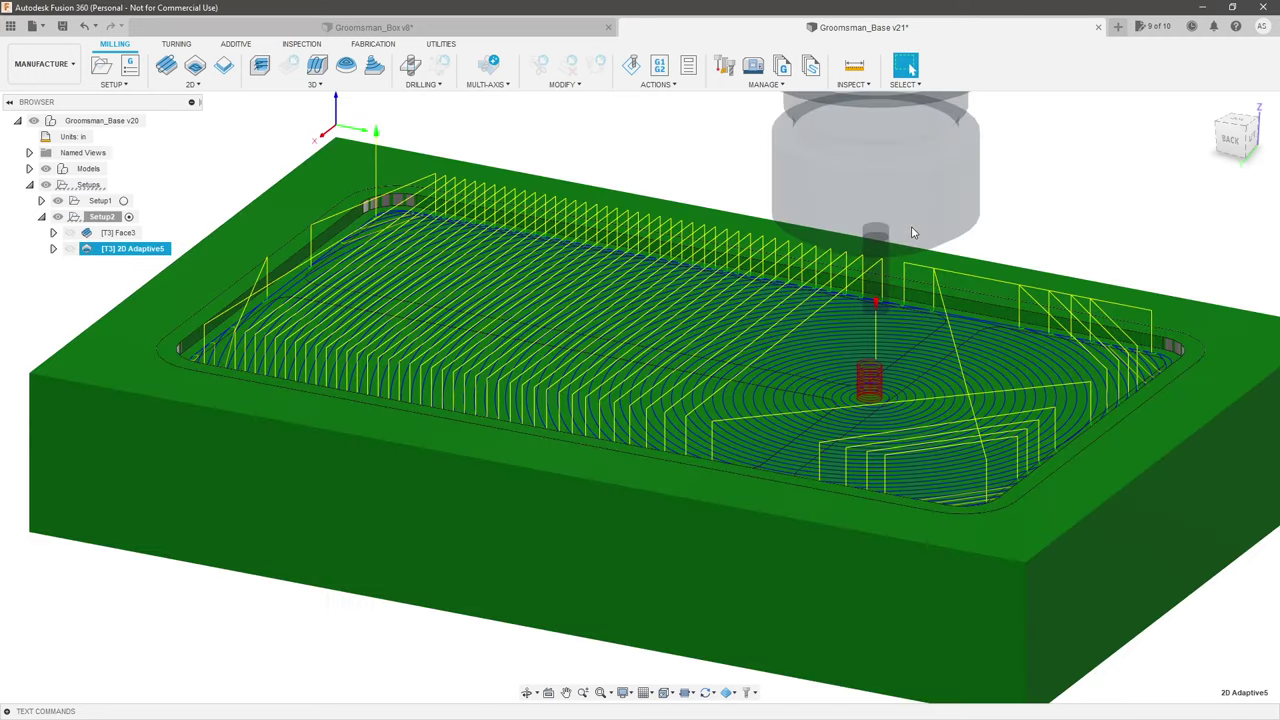
Step: Check the regenerated 2D Adaptive toolpath against the bare part model
shift+middle_drag(742, 382, 808, 440)
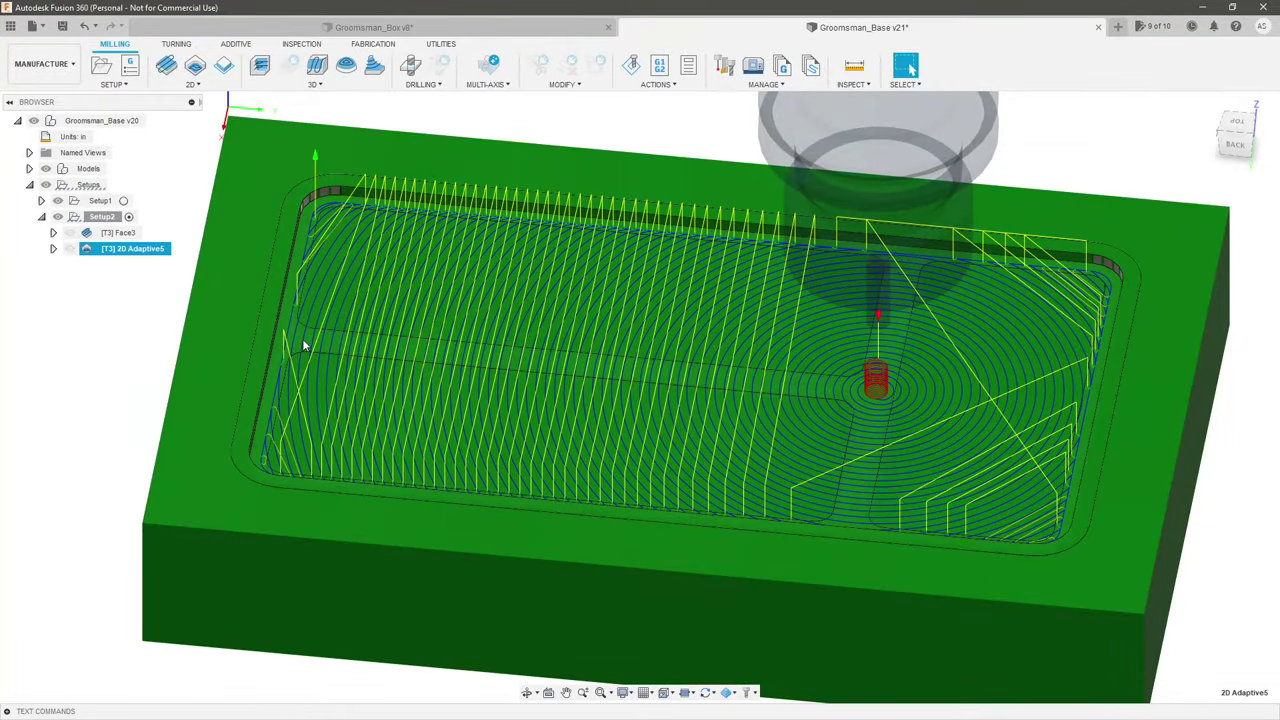
click(118, 328)
click(122, 249)
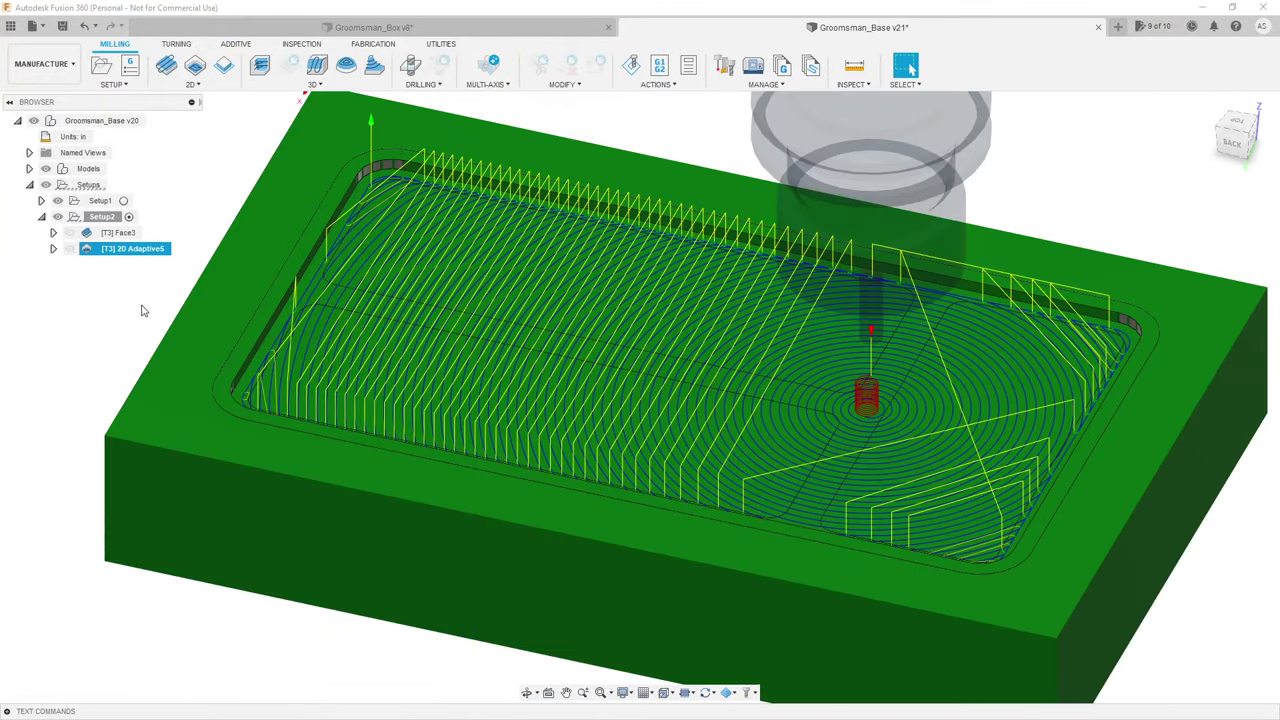
shift+middle_drag(141, 310, 139, 301)
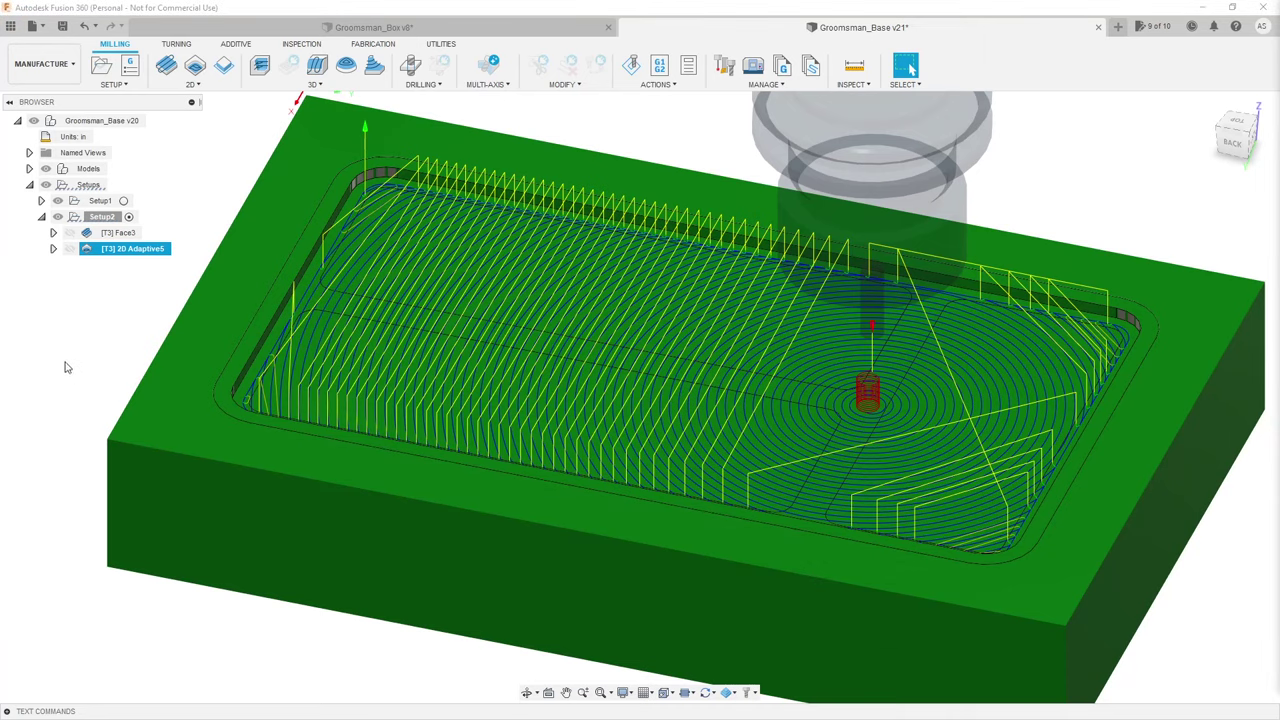
Step: Try a much smaller optimal load in the 2D Adaptive operation and inspect the spacing of the regenerated passes
right_click(152, 255)
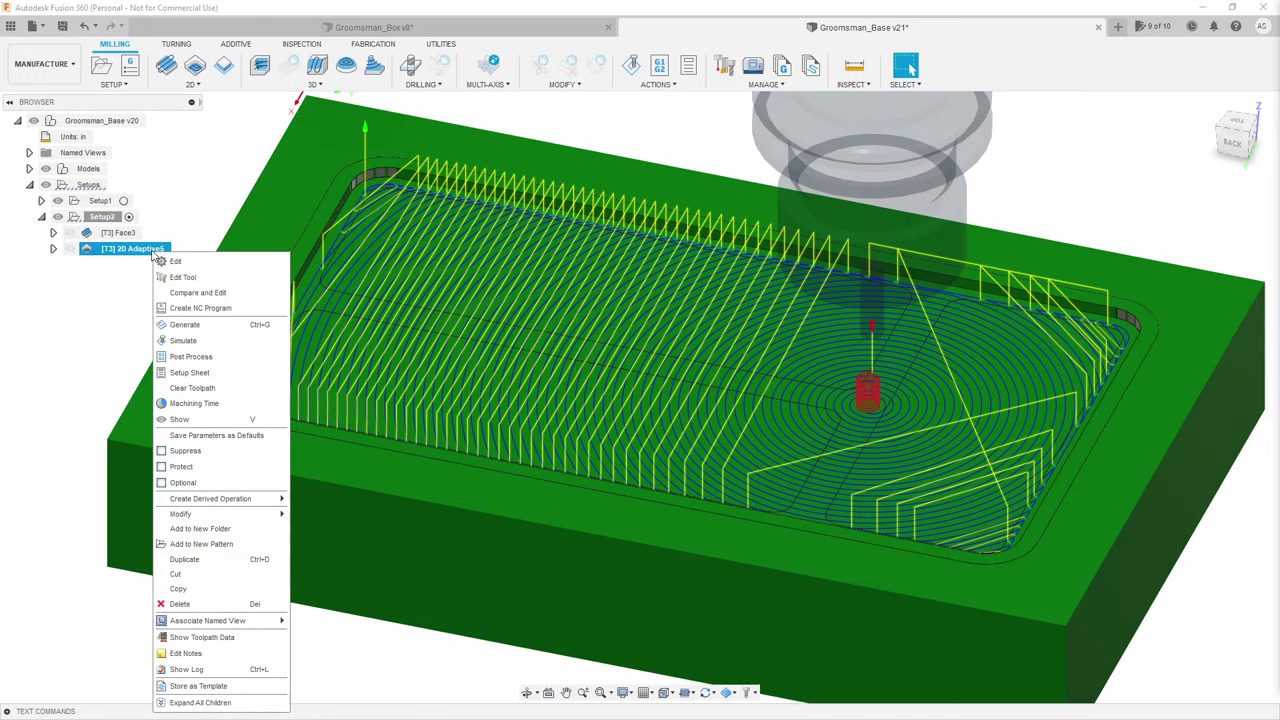
click(178, 266)
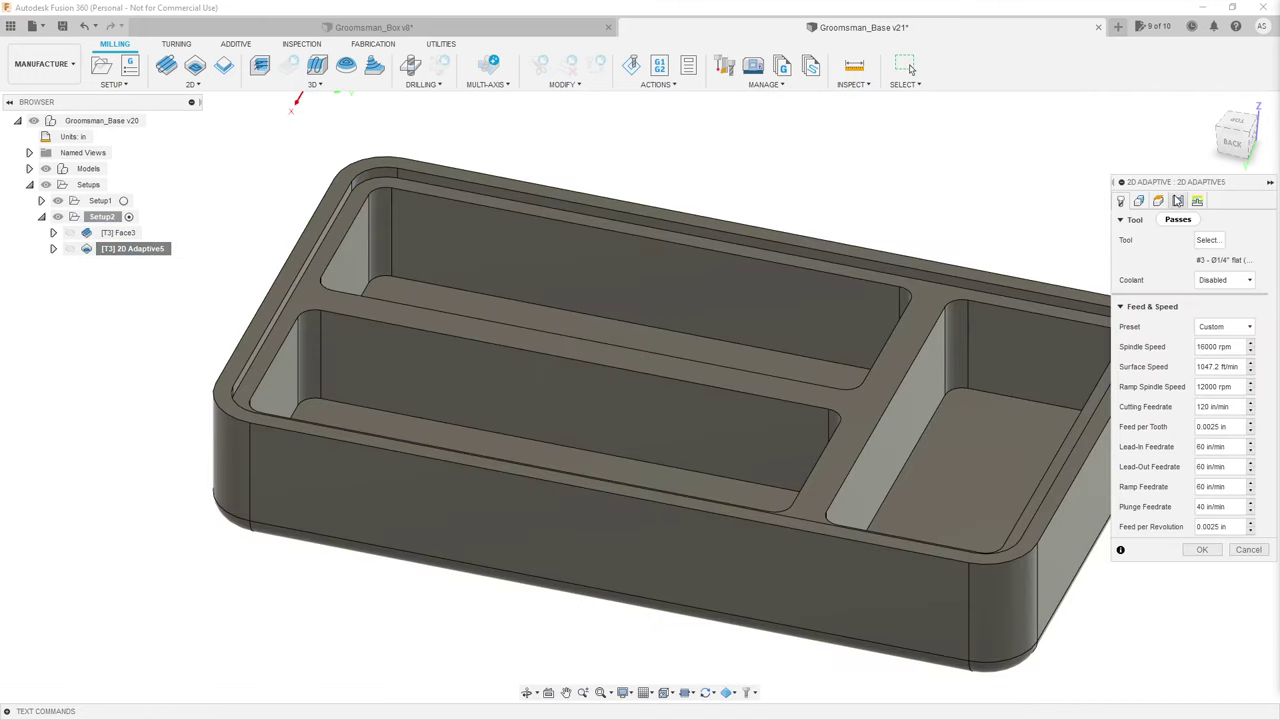
click(1178, 200)
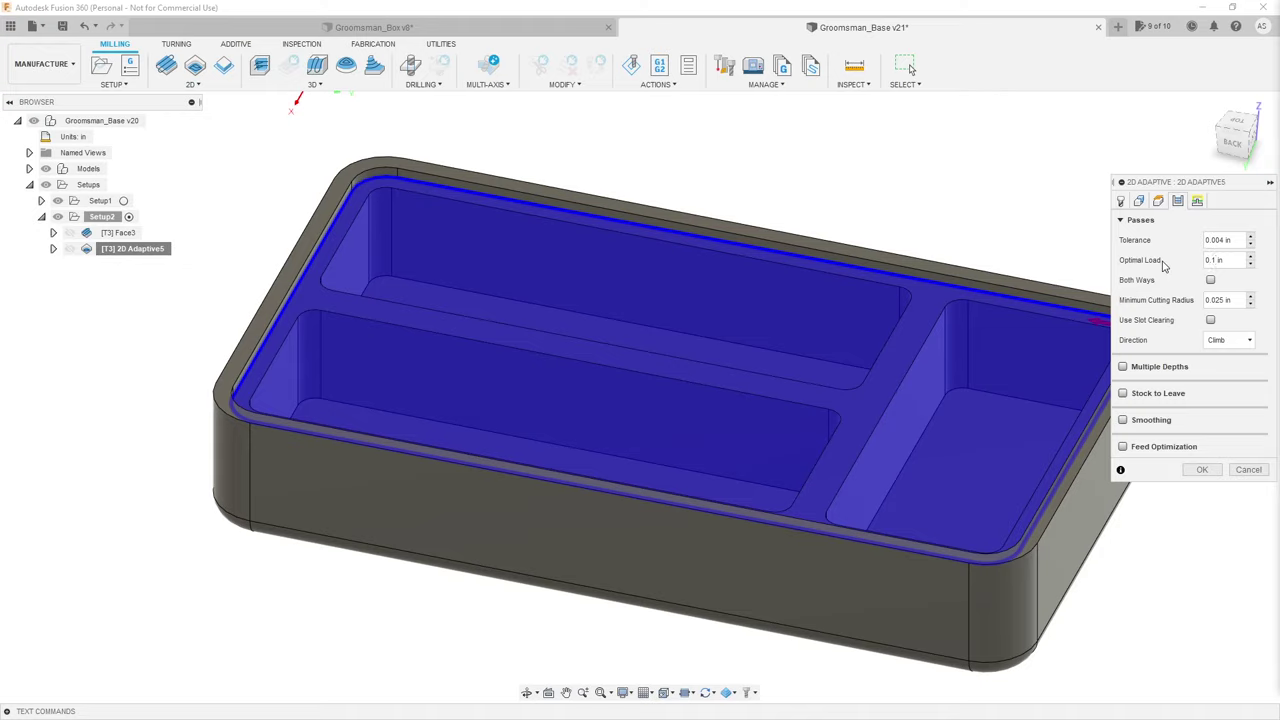
drag(1232, 262, 1197, 266)
text(.010)
key(Return)
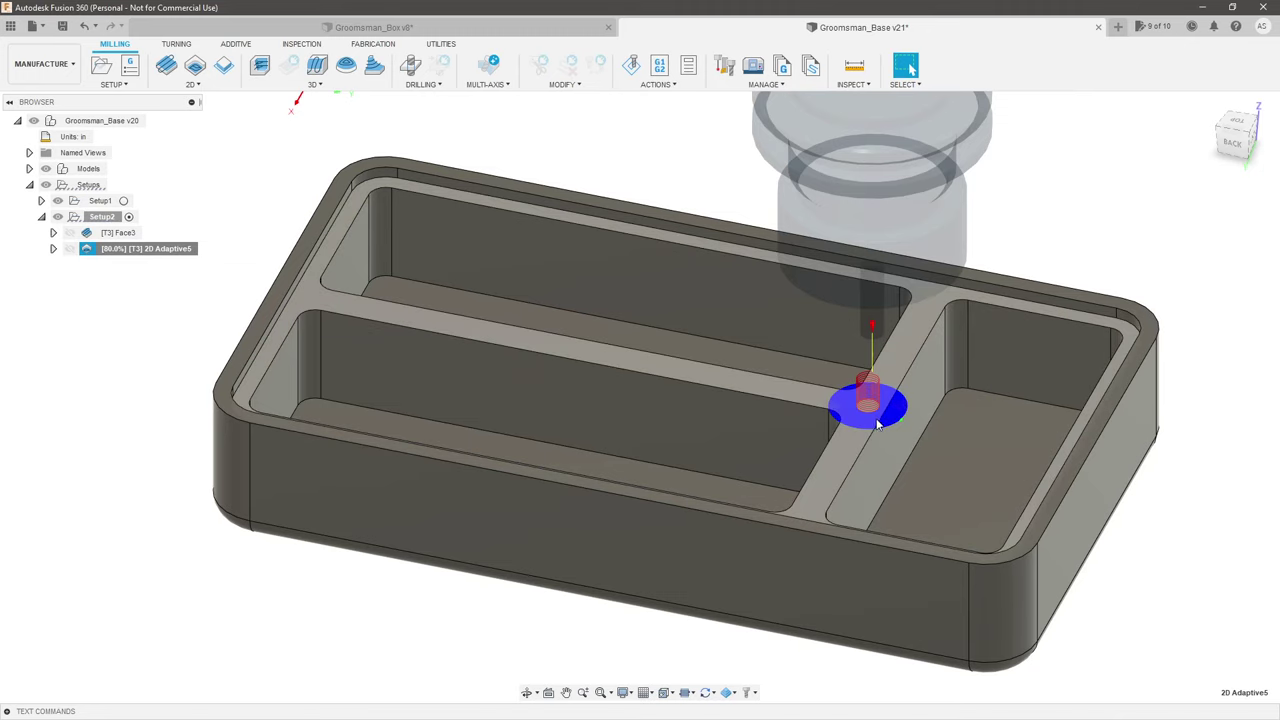
scroll(877, 424, up, 10)
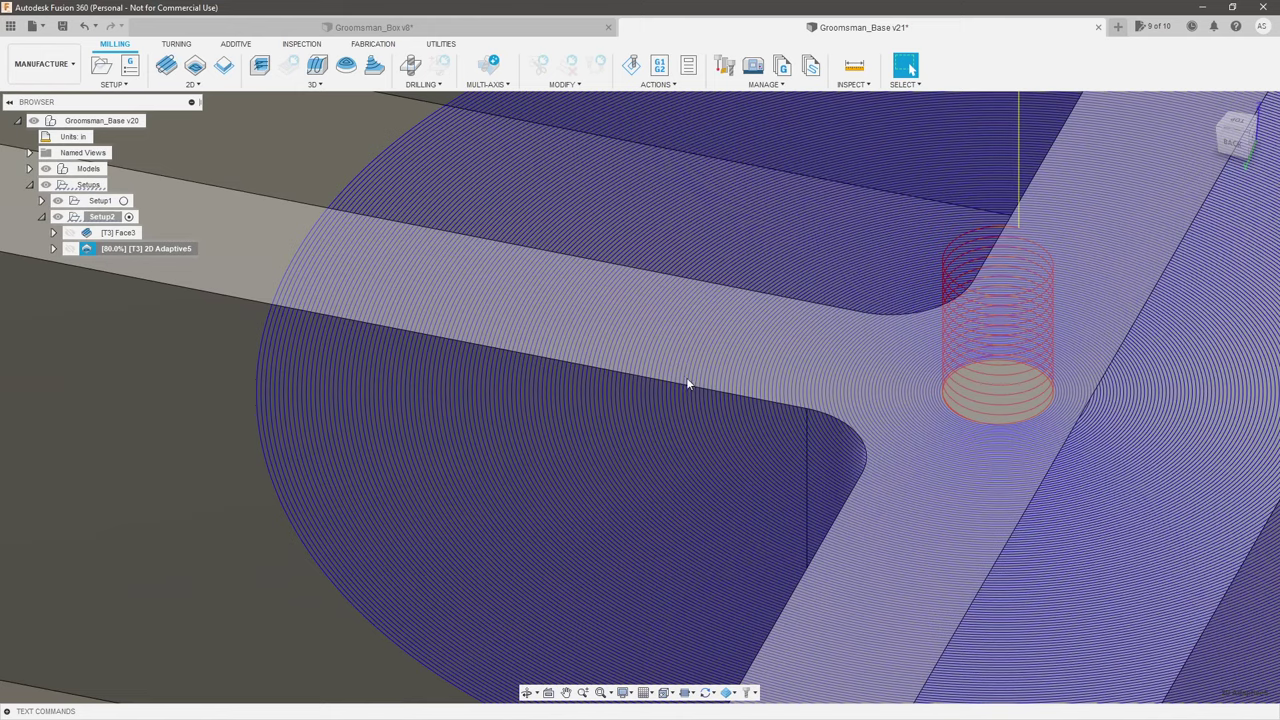
scroll(895, 352, down, 10)
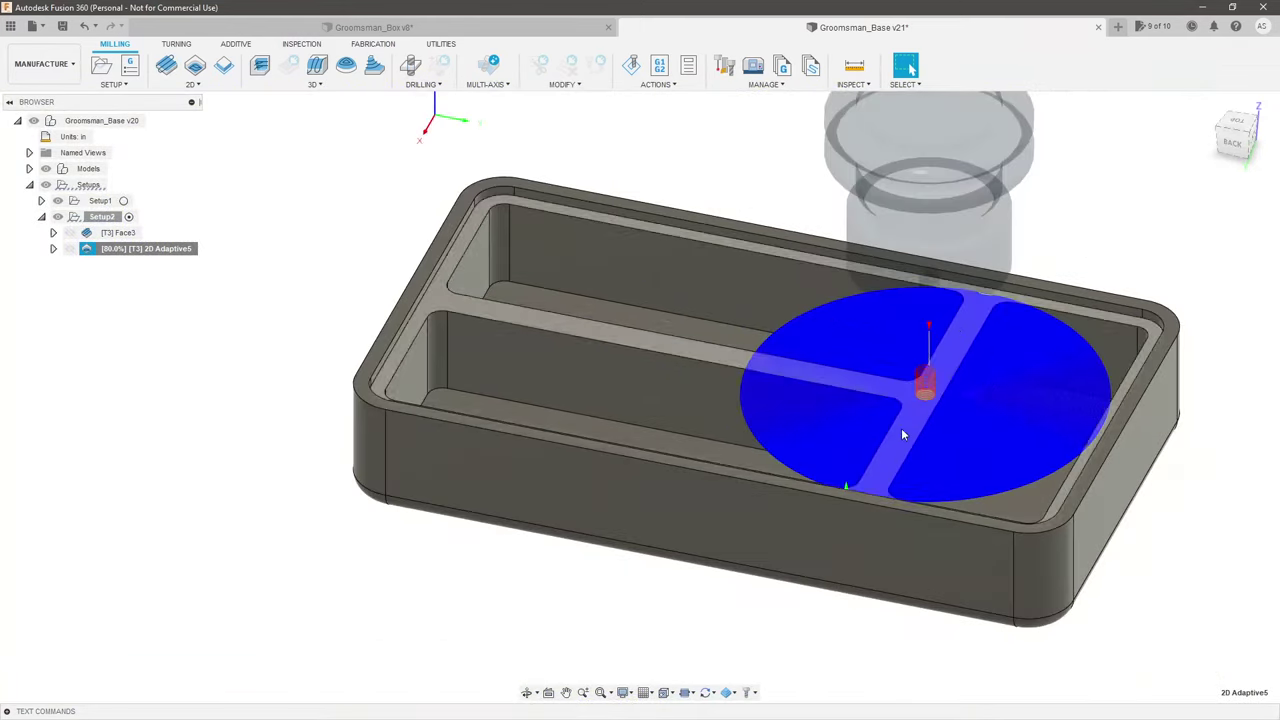
scroll(901, 428, down, 3)
Step: Raise the optimal load of the existing 2D Adaptive operation, trying .25 in before entering a smaller accepted value, and regenerate the toolpath
right_click(175, 249)
click(192, 258)
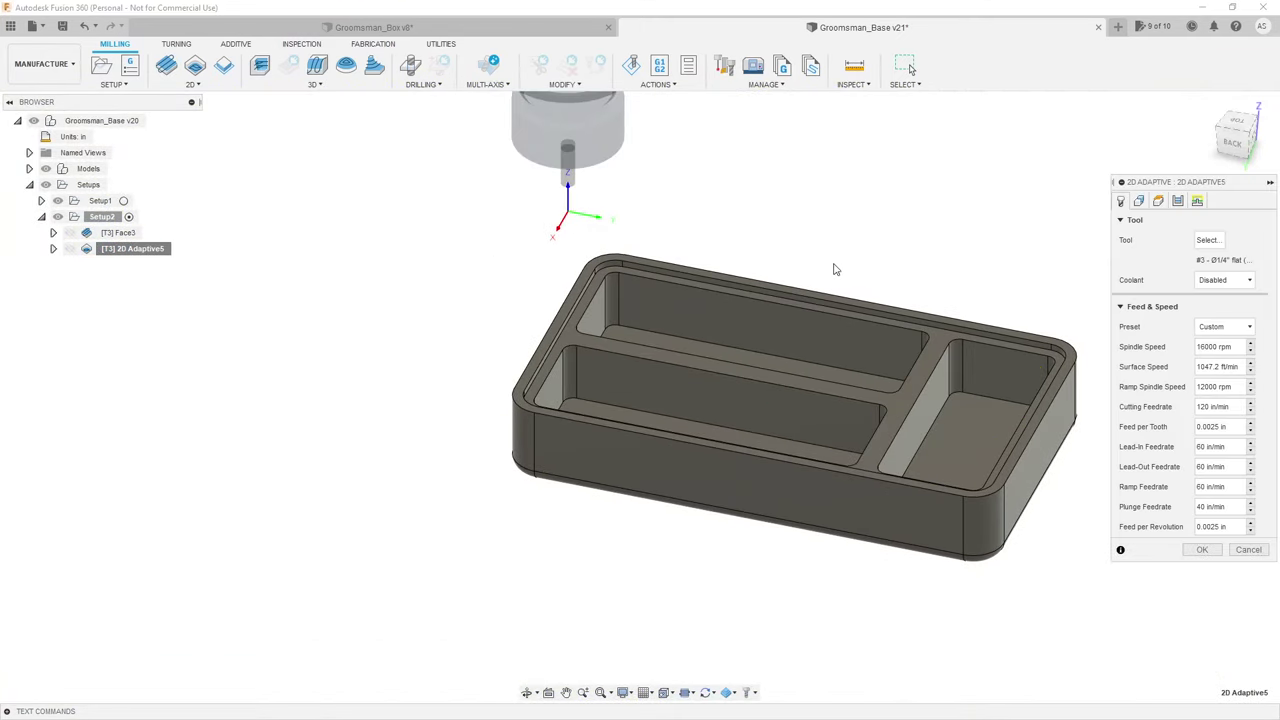
scroll(1000, 271, up, 2)
click(1178, 200)
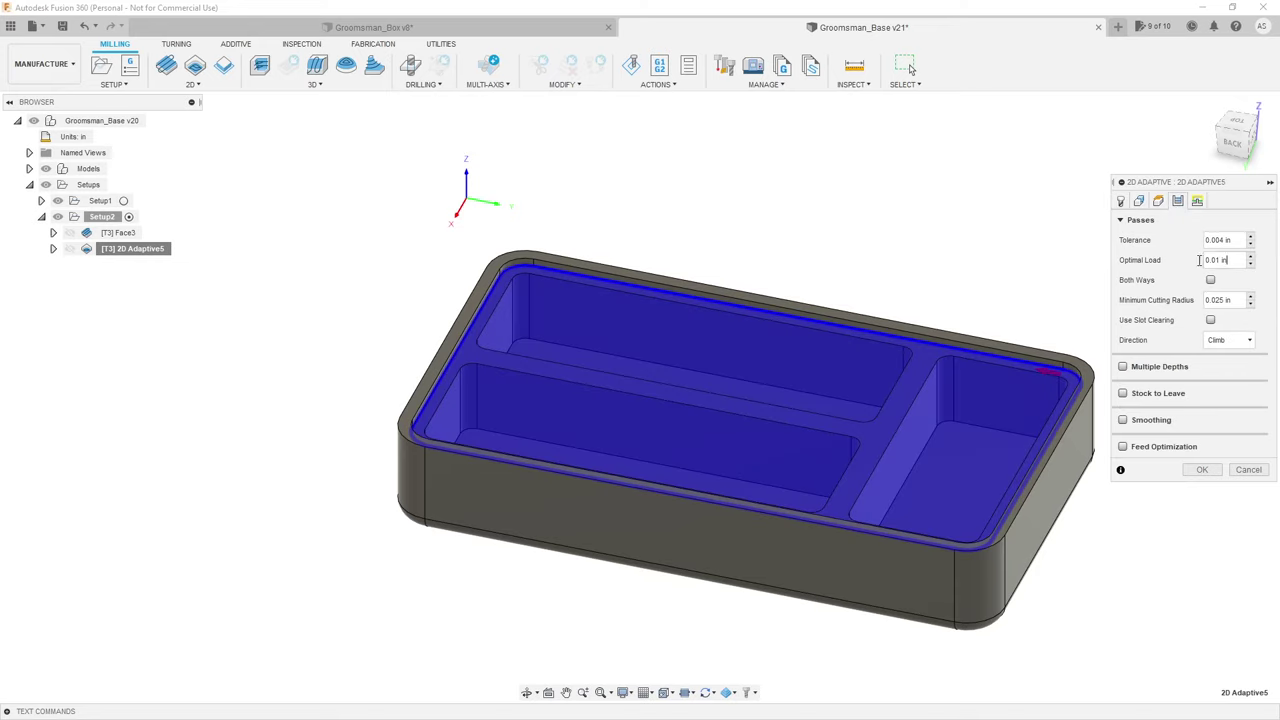
drag(1199, 260, 1125, 261)
key(BackSpace)
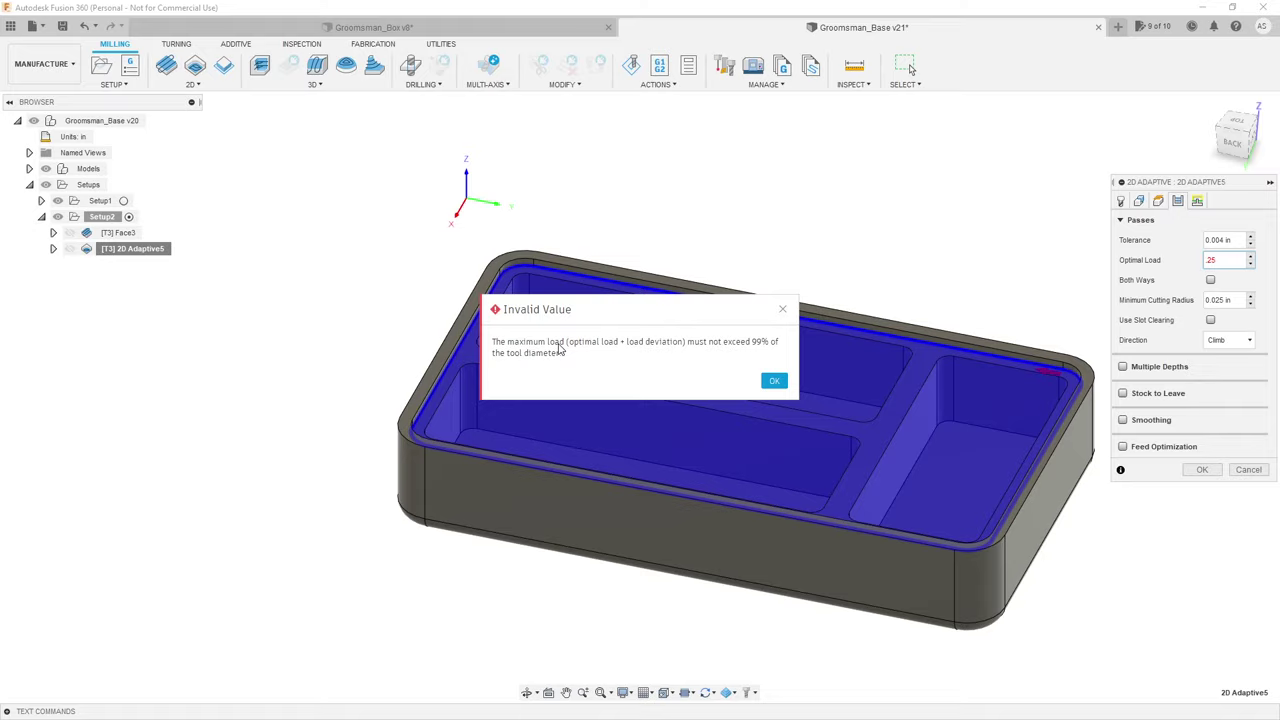
click(774, 380)
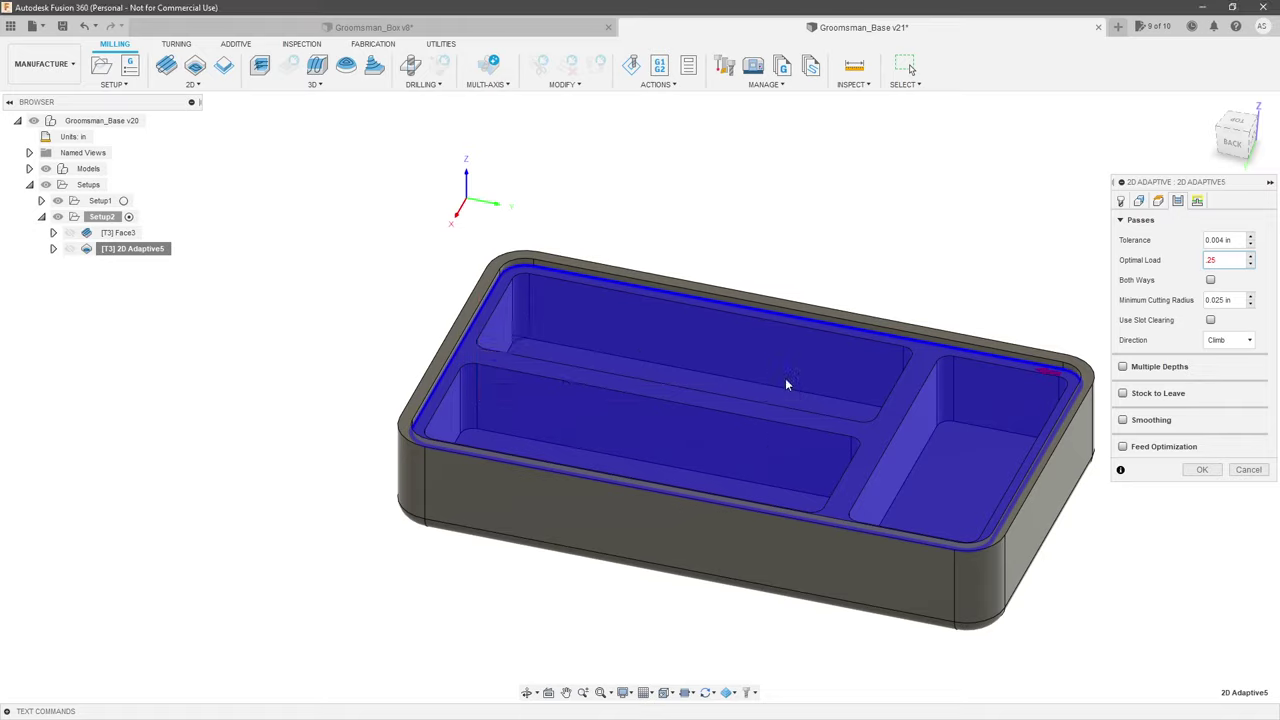
click(770, 380)
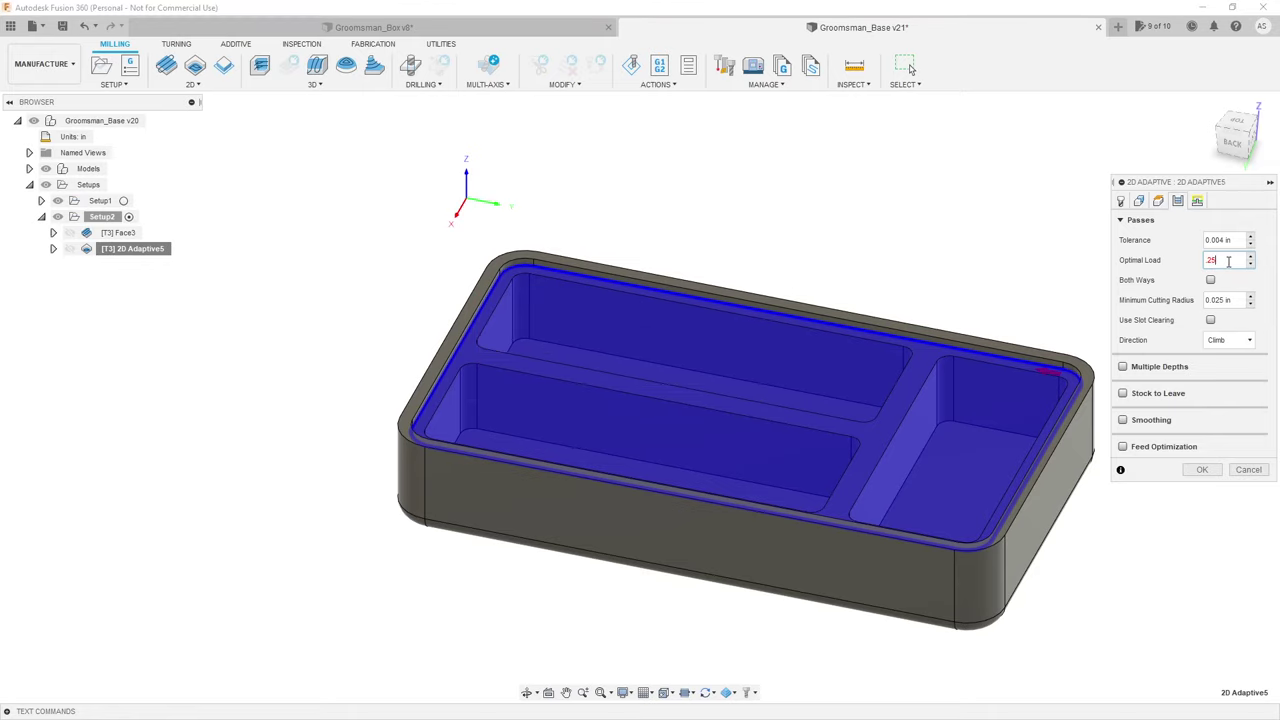
key(Return)
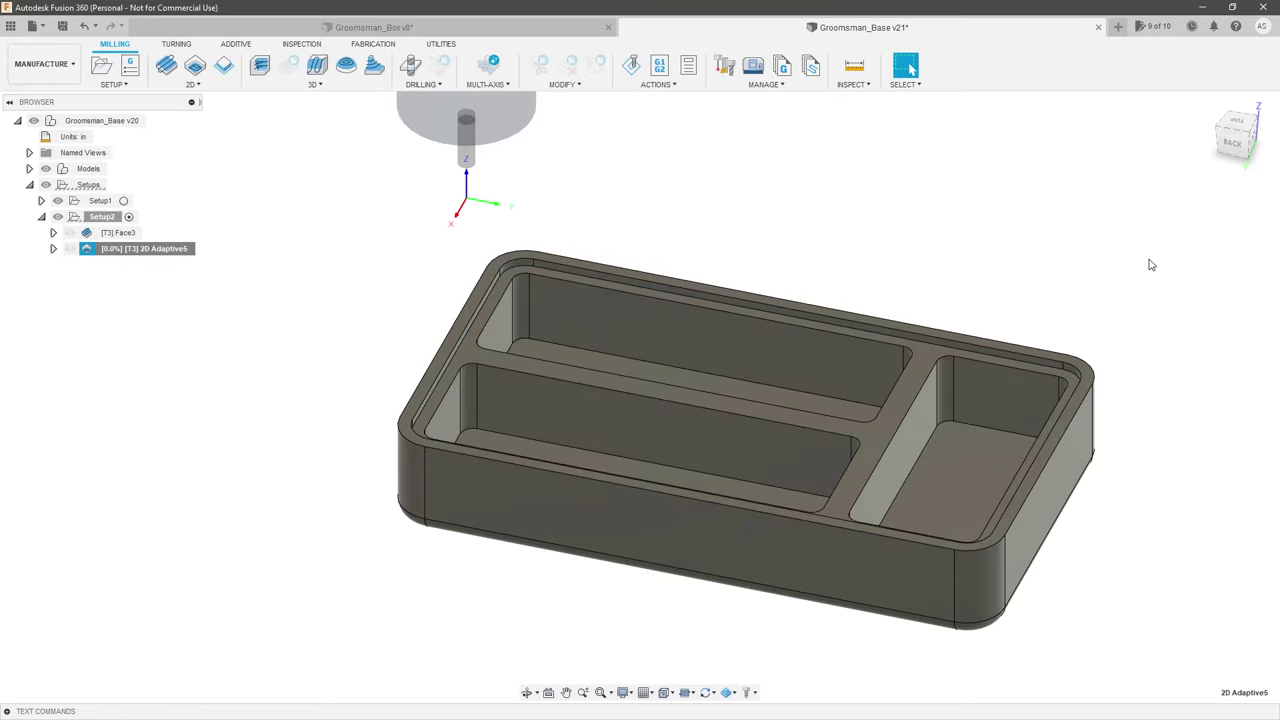
Step: Inspect the pass spacing and retracts of the regenerated recess toolpath from several angles, then deselect the operation
scroll(832, 522, up, 1)
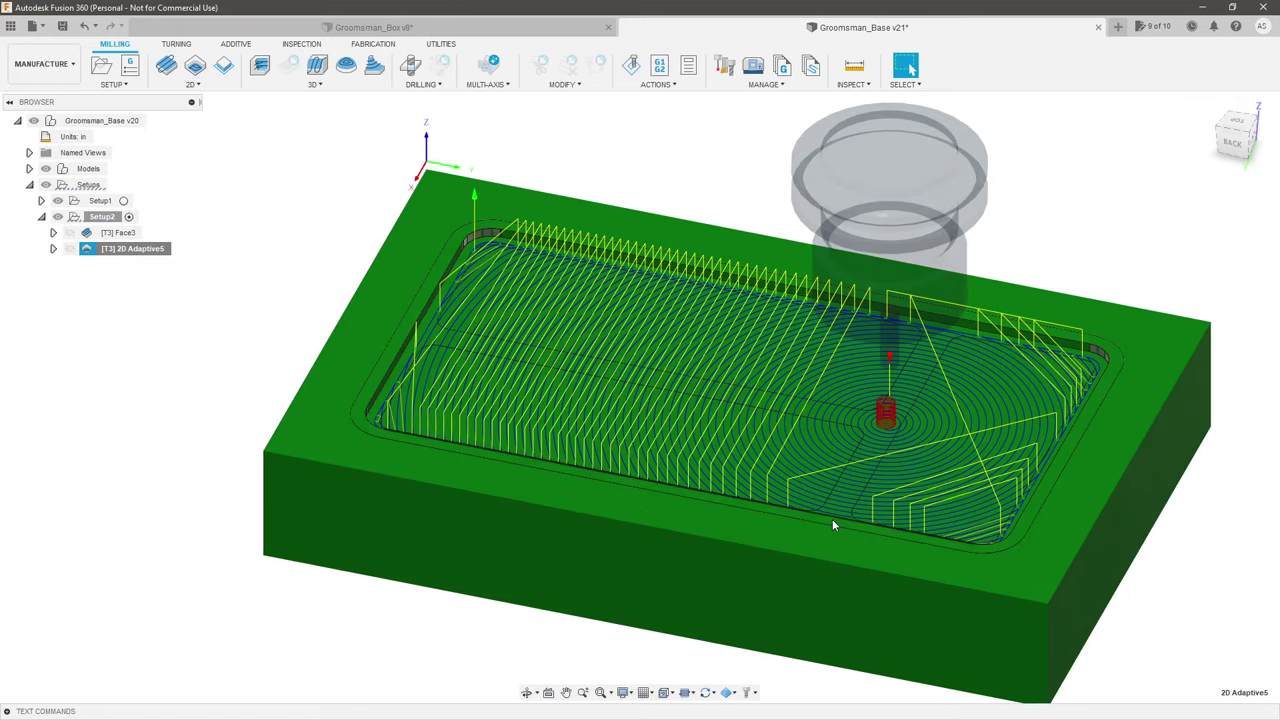
shift+middle_drag(708, 186, 733, 165)
shift+middle_drag(433, 328, 398, 362)
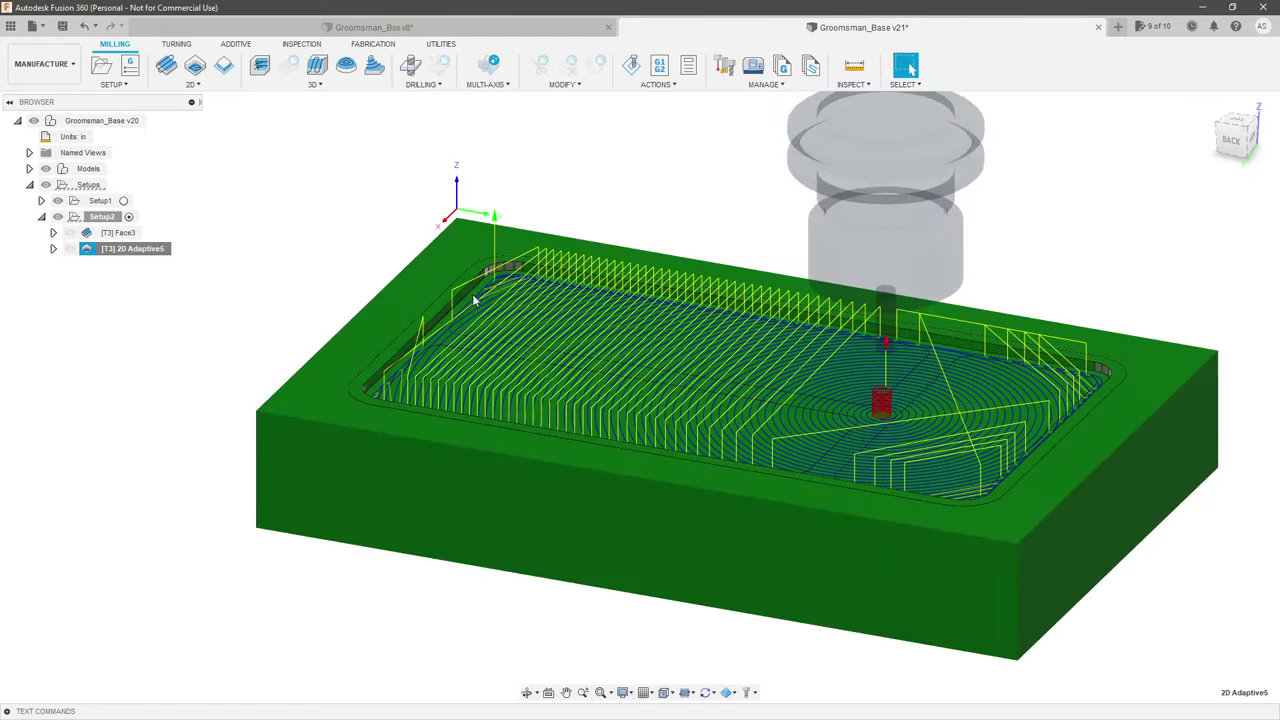
shift+middle_drag(561, 324, 551, 361)
click(905, 66)
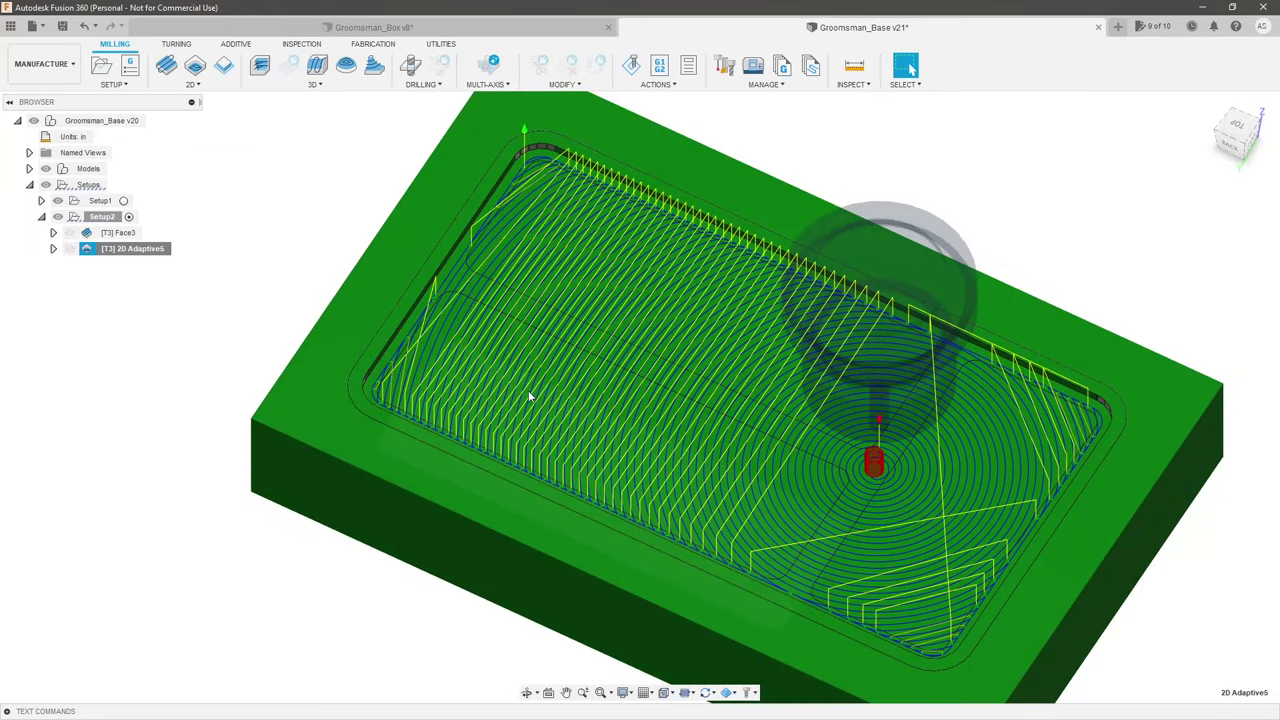
click(291, 268)
Step: Create a new 2D Adaptive Clearing operation and select the floors of all three compartments as its pockets
click(190, 84)
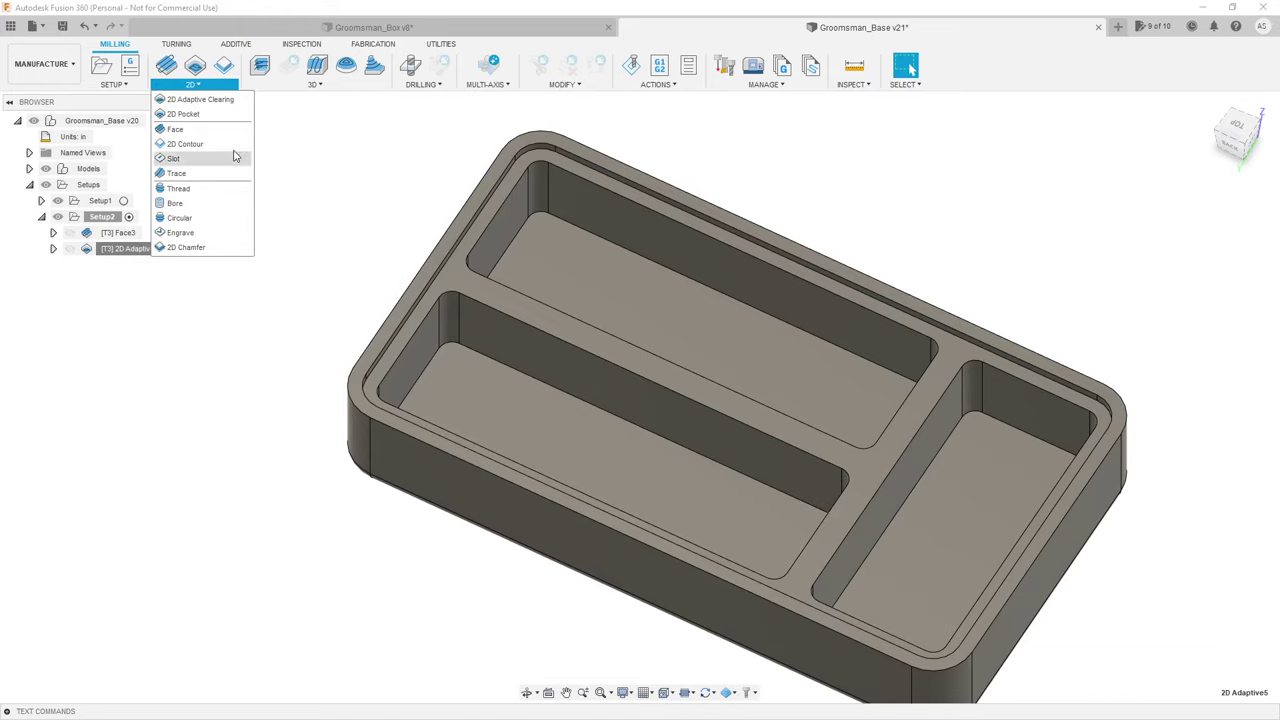
click(226, 104)
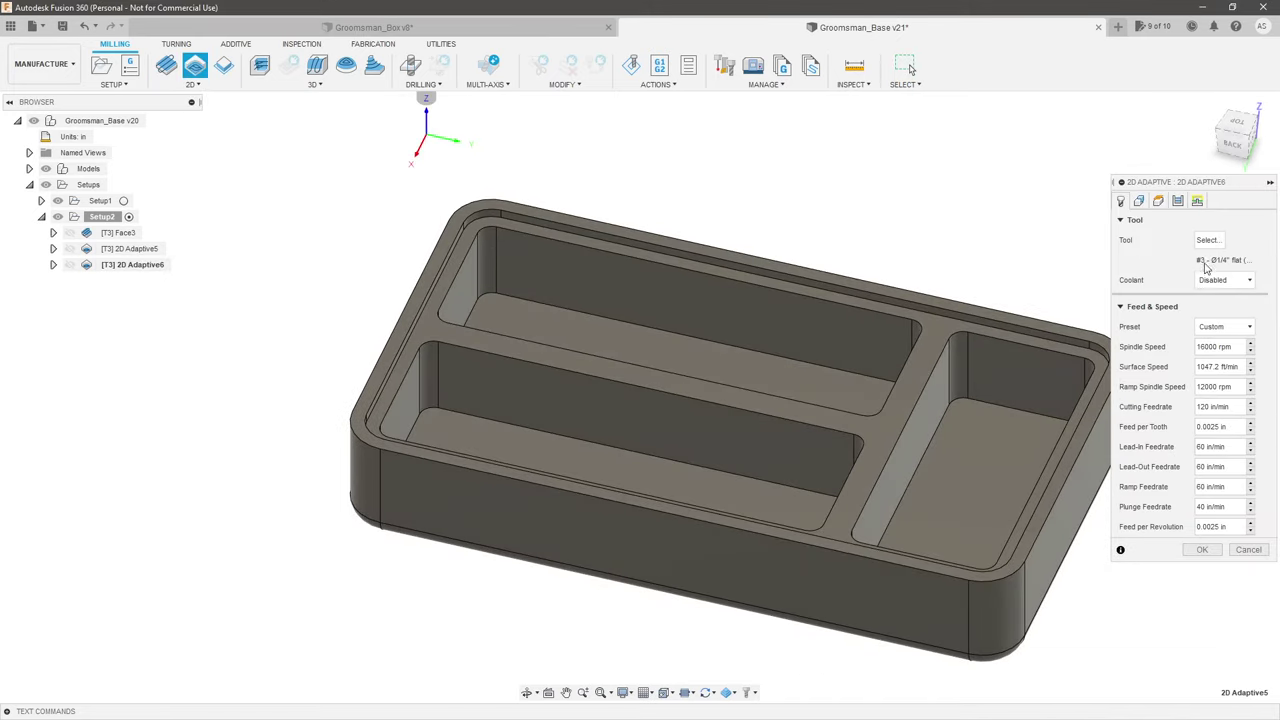
click(1139, 201)
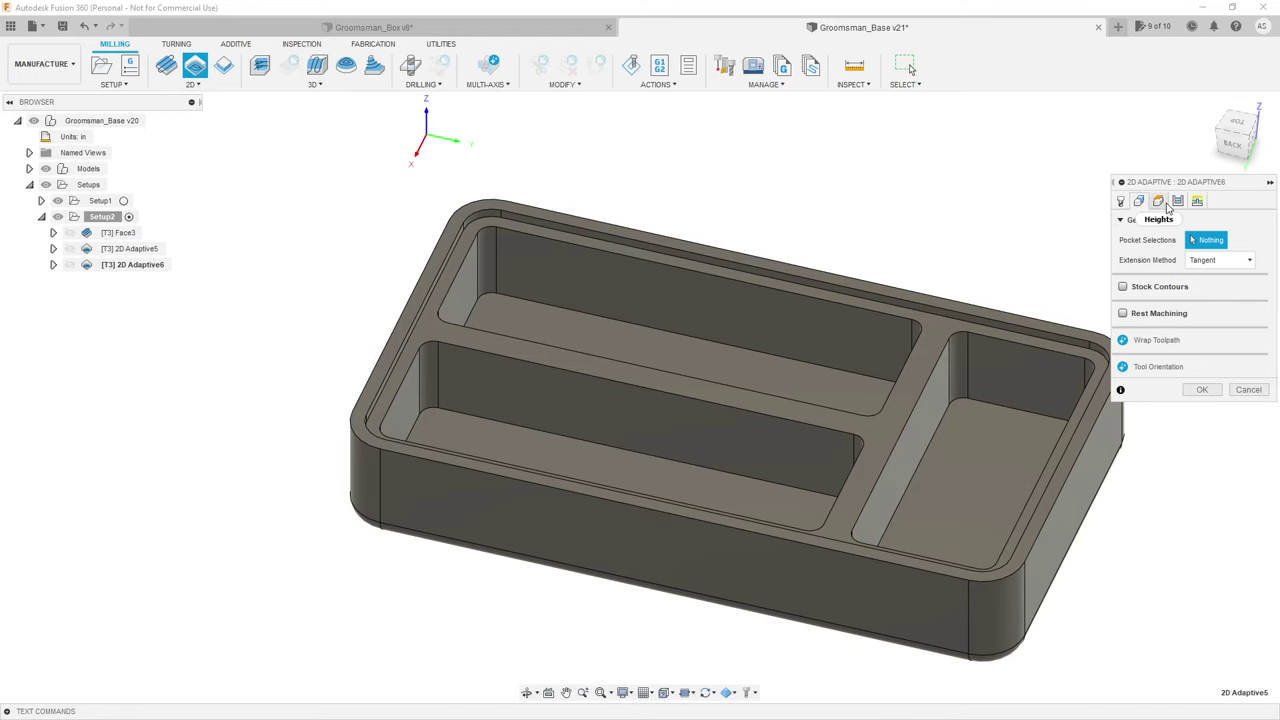
scroll(528, 297, up, 2)
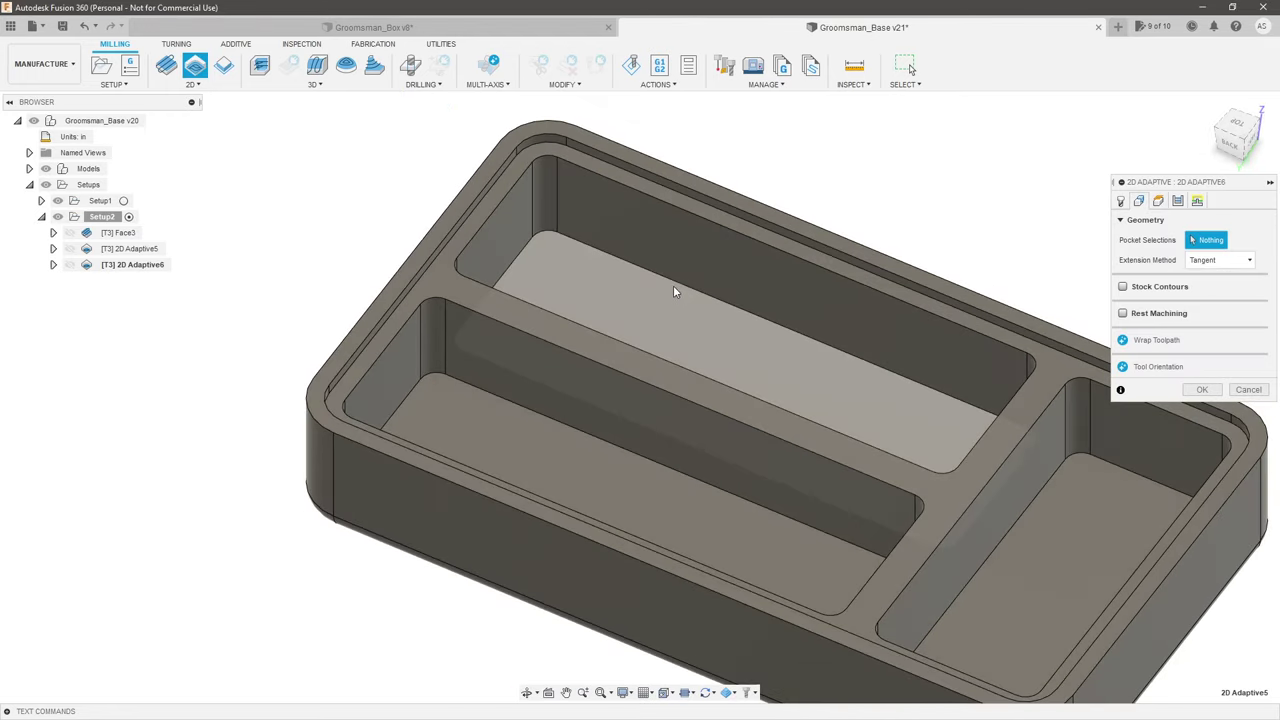
click(689, 285)
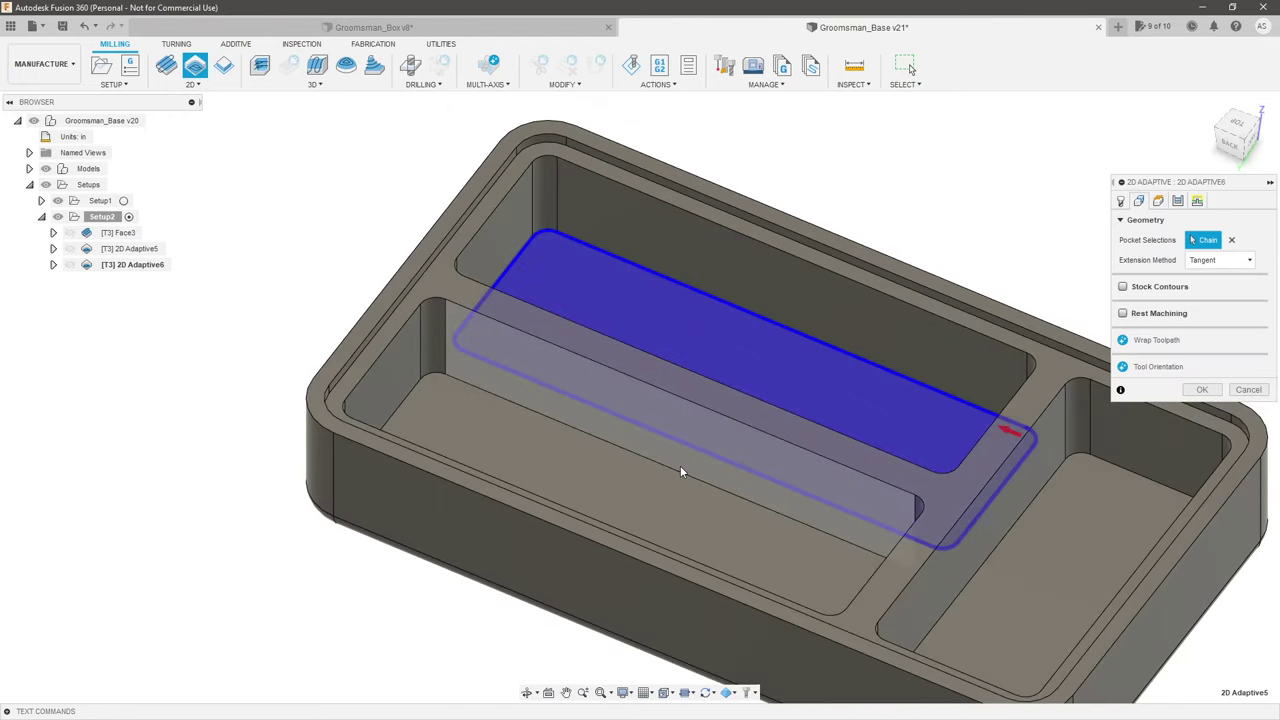
click(680, 470)
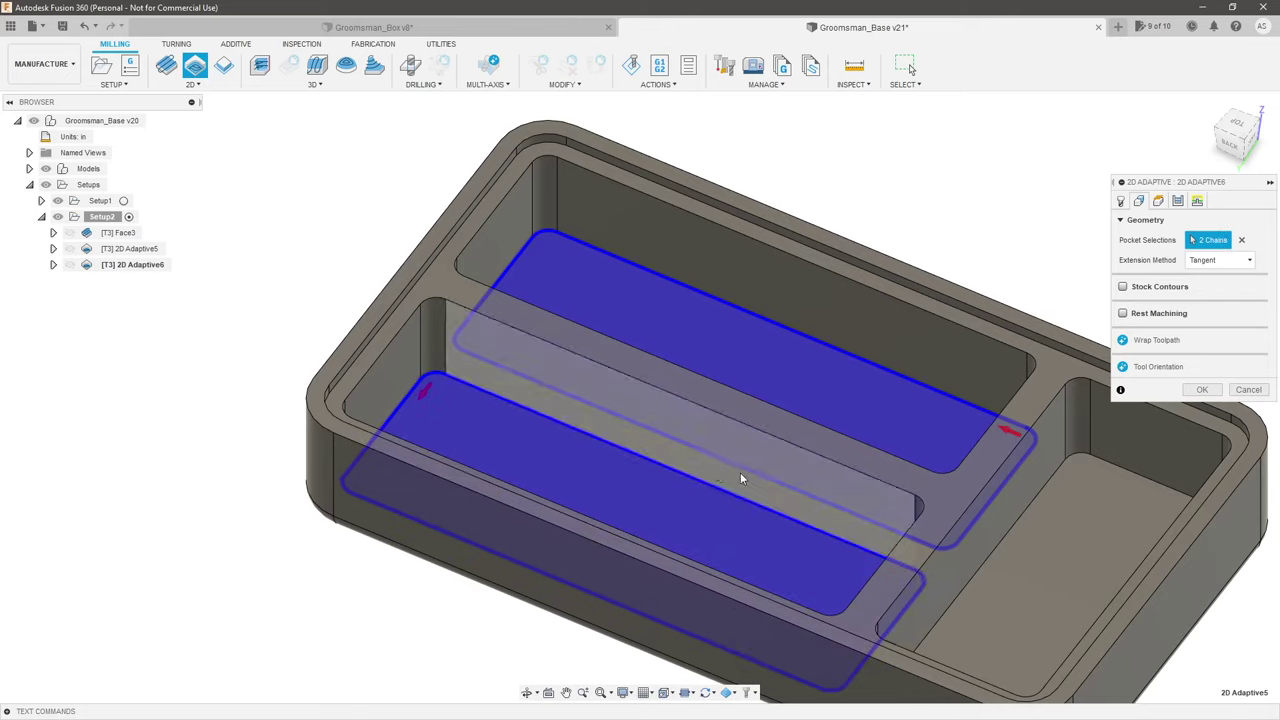
click(1026, 510)
scroll(606, 323, down, 5)
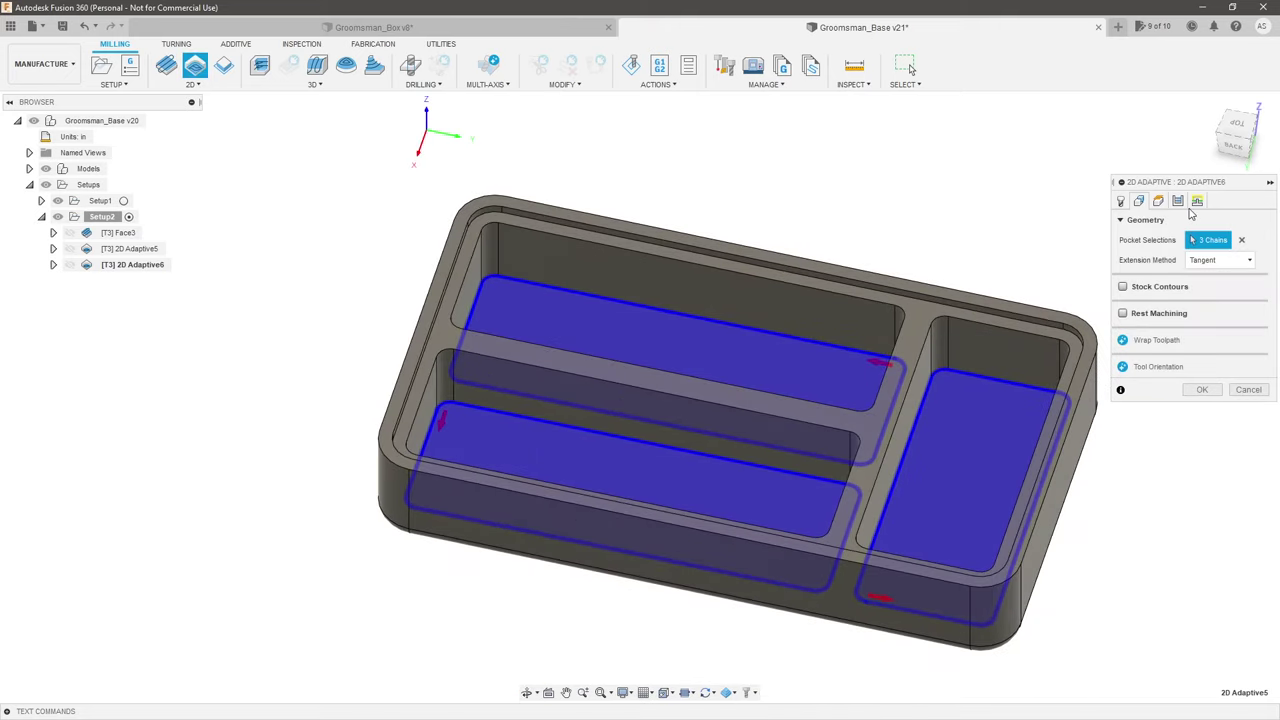
Step: Try setting the bottom height from a selection, using the underside face of the base as the reference, and check its plane
click(1197, 201)
scroll(714, 420, up, 5)
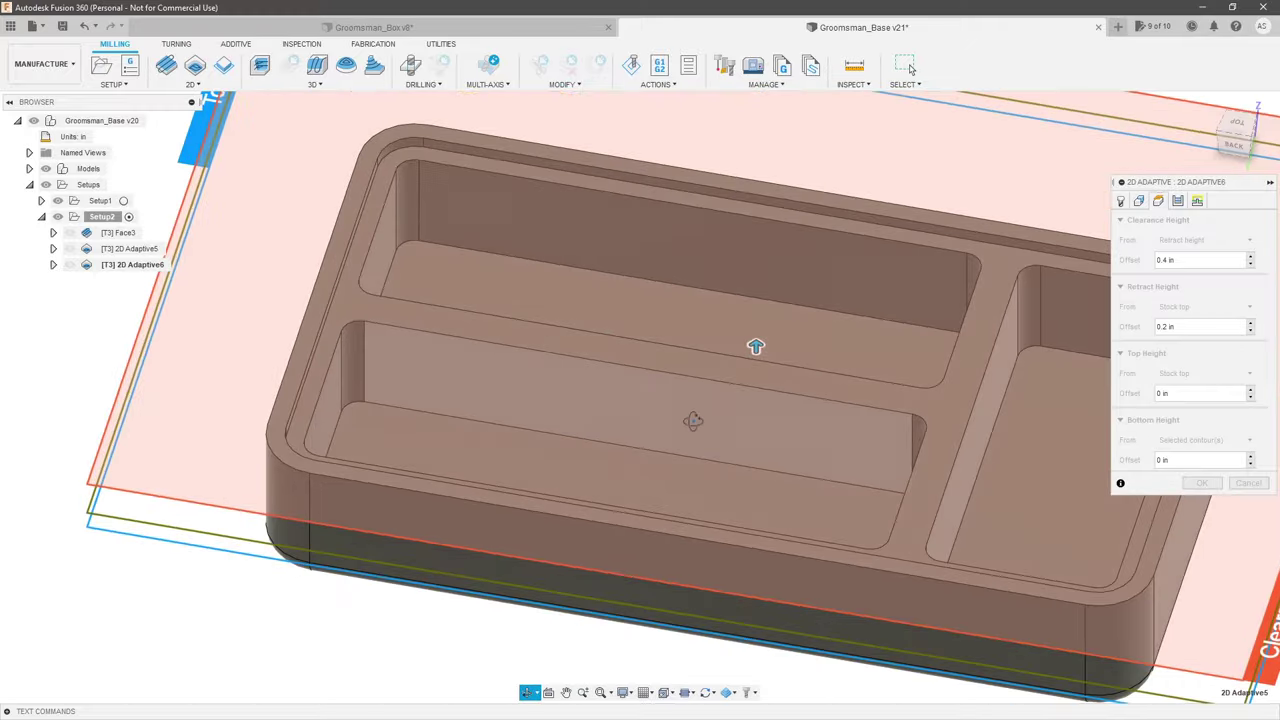
shift+middle_drag(693, 420, 717, 366)
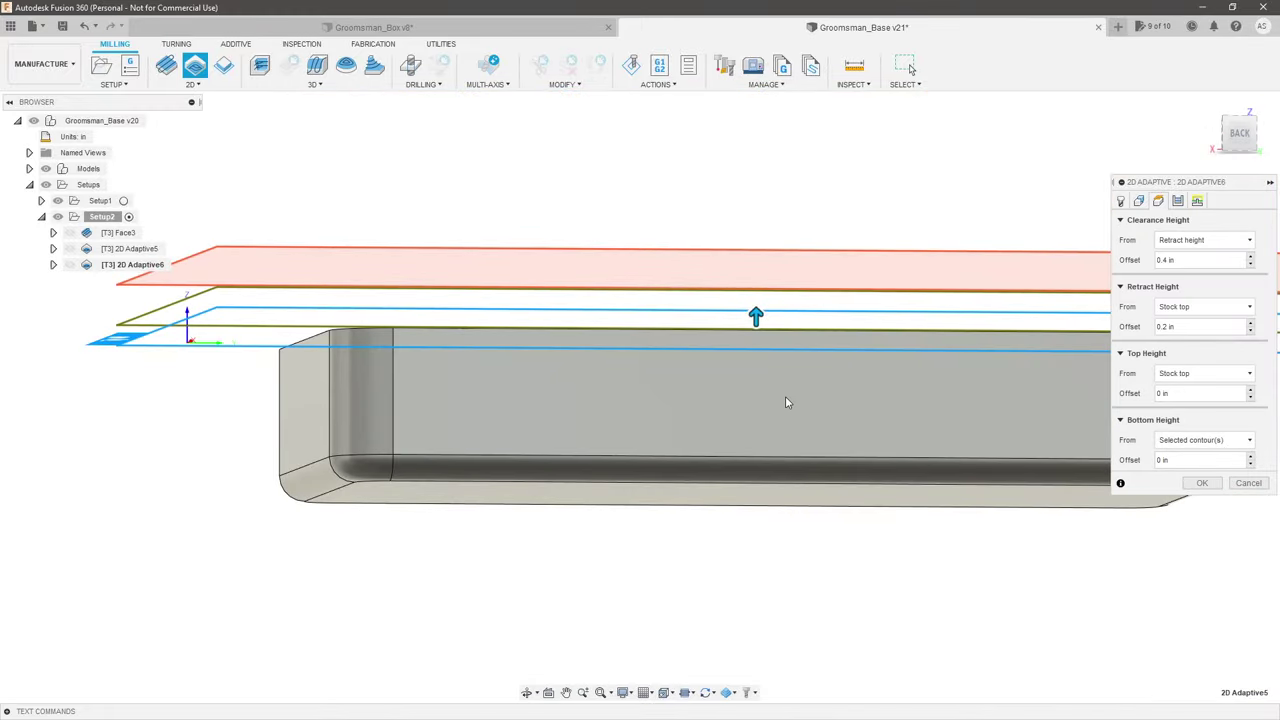
shift+middle_drag(785, 402, 795, 480)
click(1190, 440)
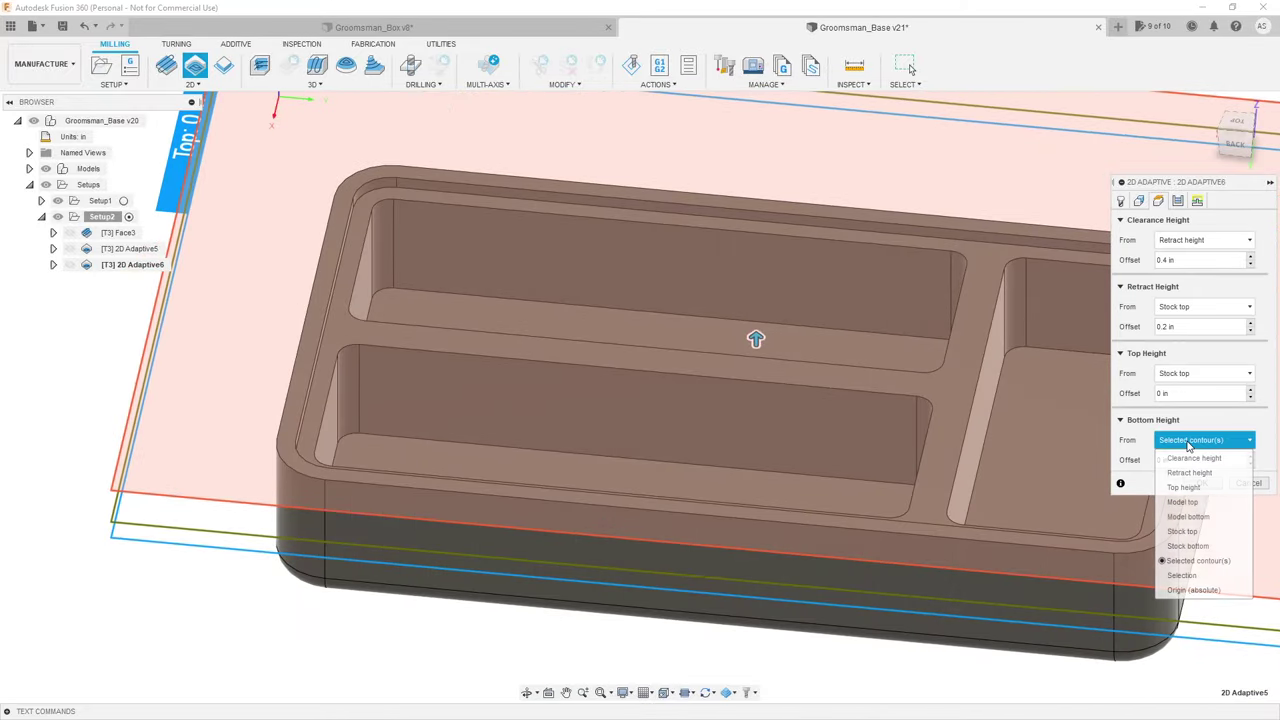
click(1185, 575)
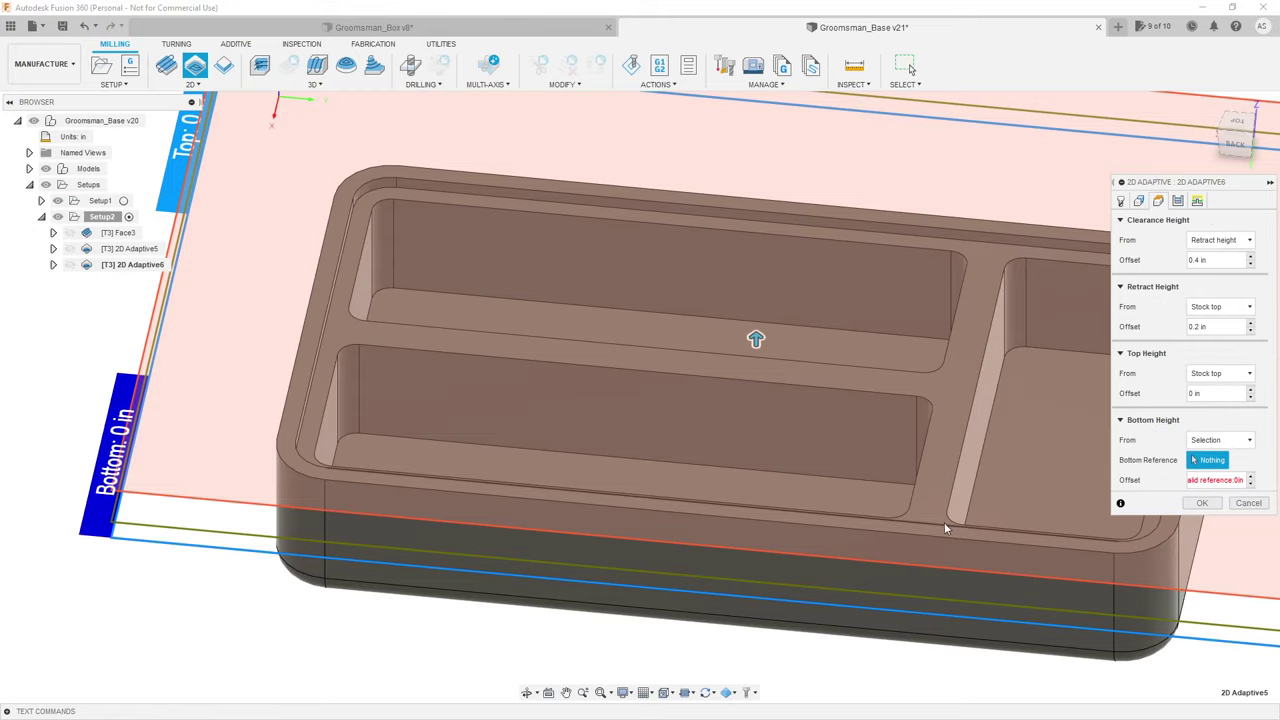
shift+middle_drag(944, 522, 830, 480)
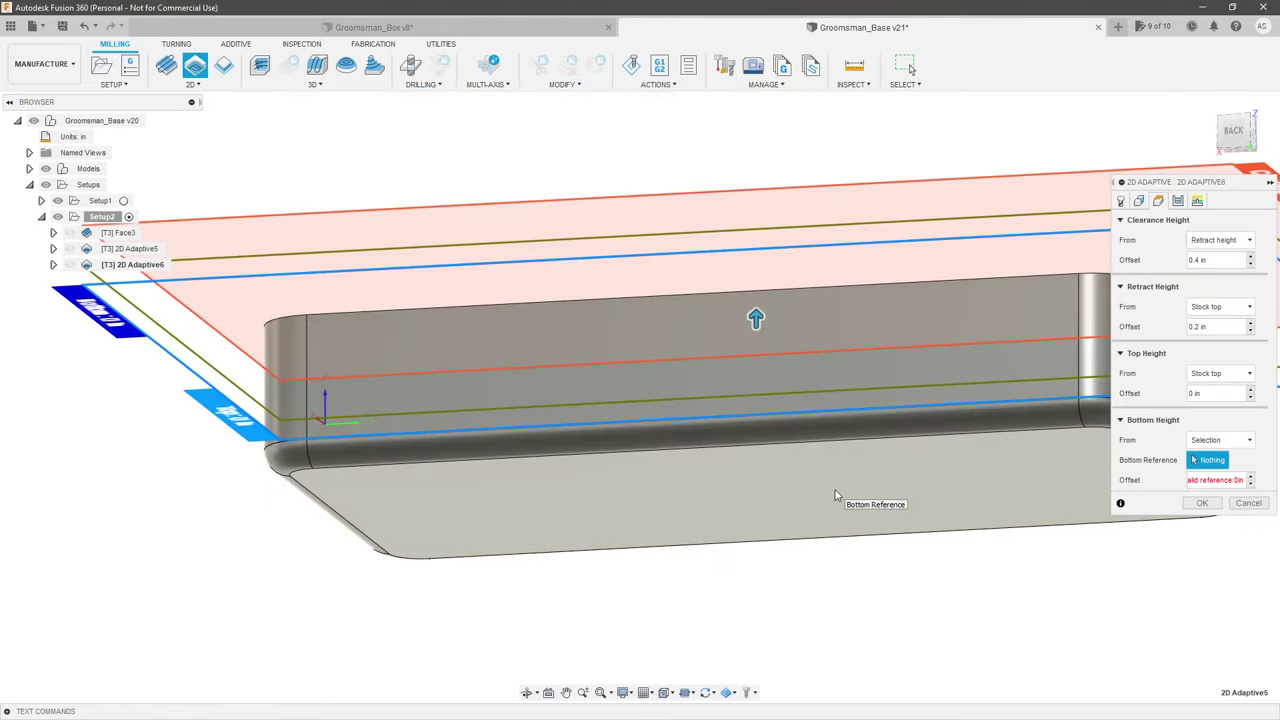
click(837, 500)
mouse_move(474, 498)
shift+middle_down()
mouse_move(443, 534)
mouse_move(486, 514)
shift+middle_up()
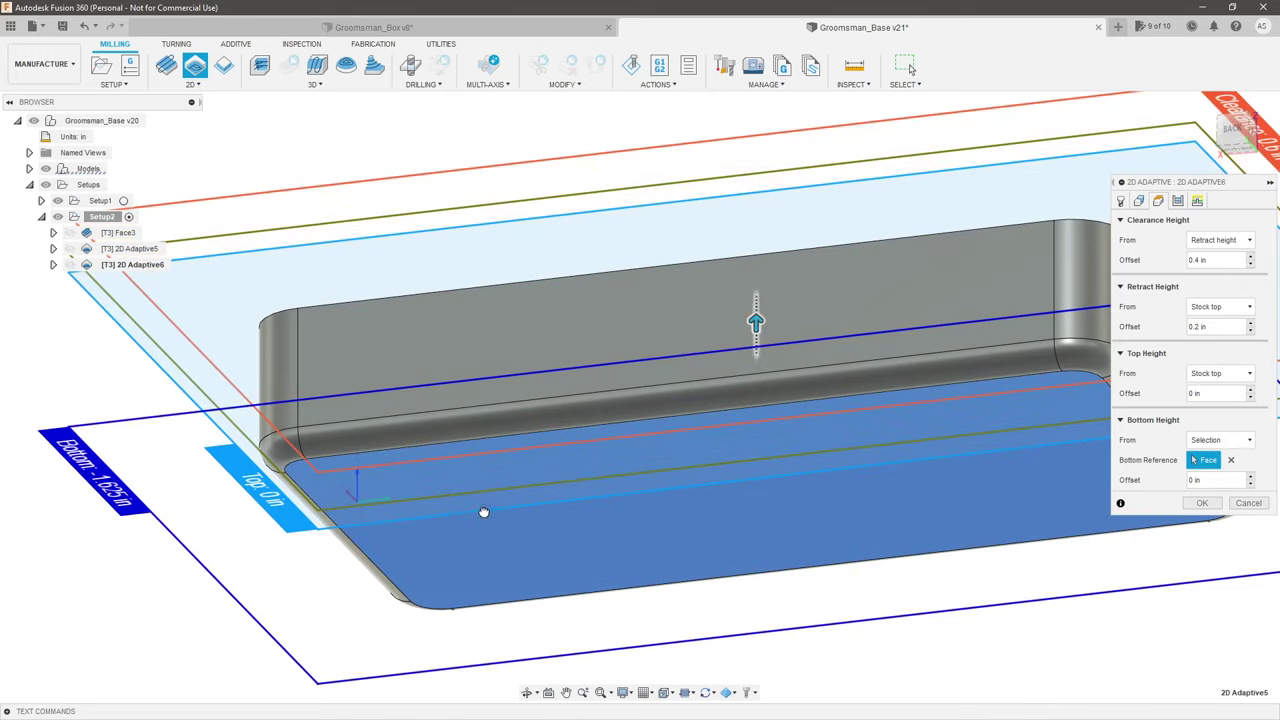
Step: Try the upper edge of a compartment wall as the bottom height reference instead of the underside face, and check its plane
click(1231, 460)
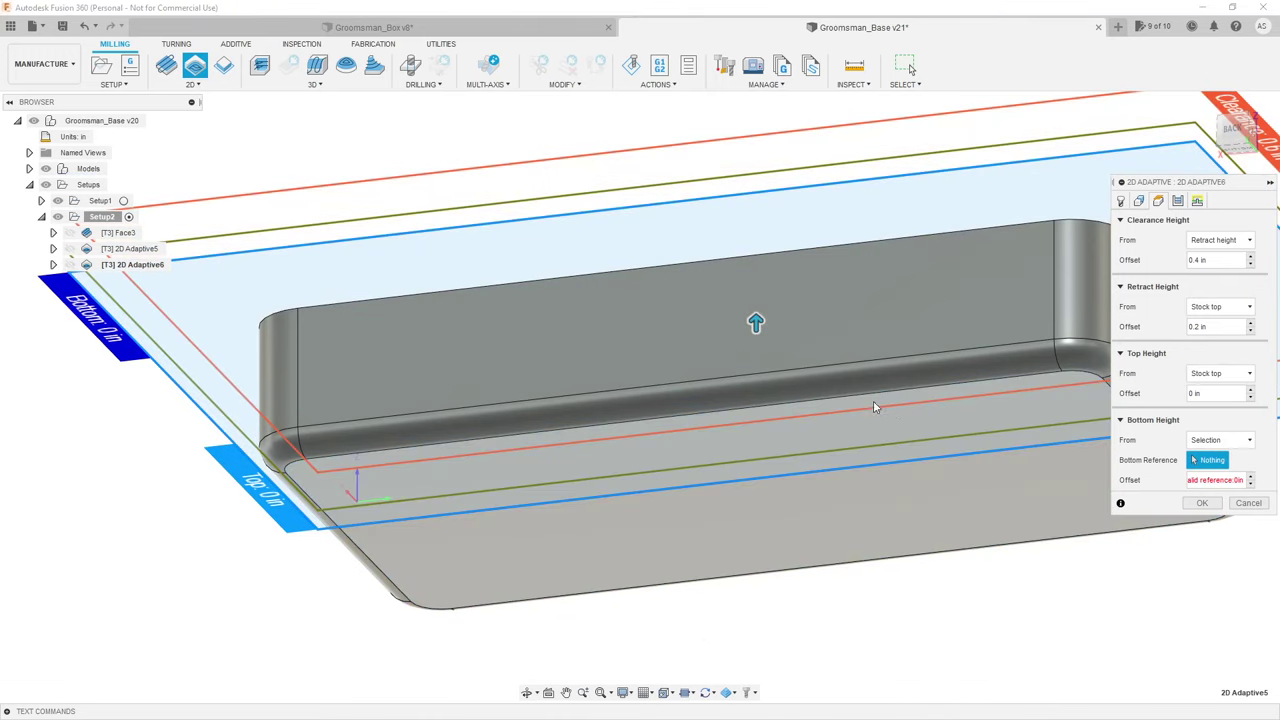
shift+middle_drag(873, 401, 787, 474)
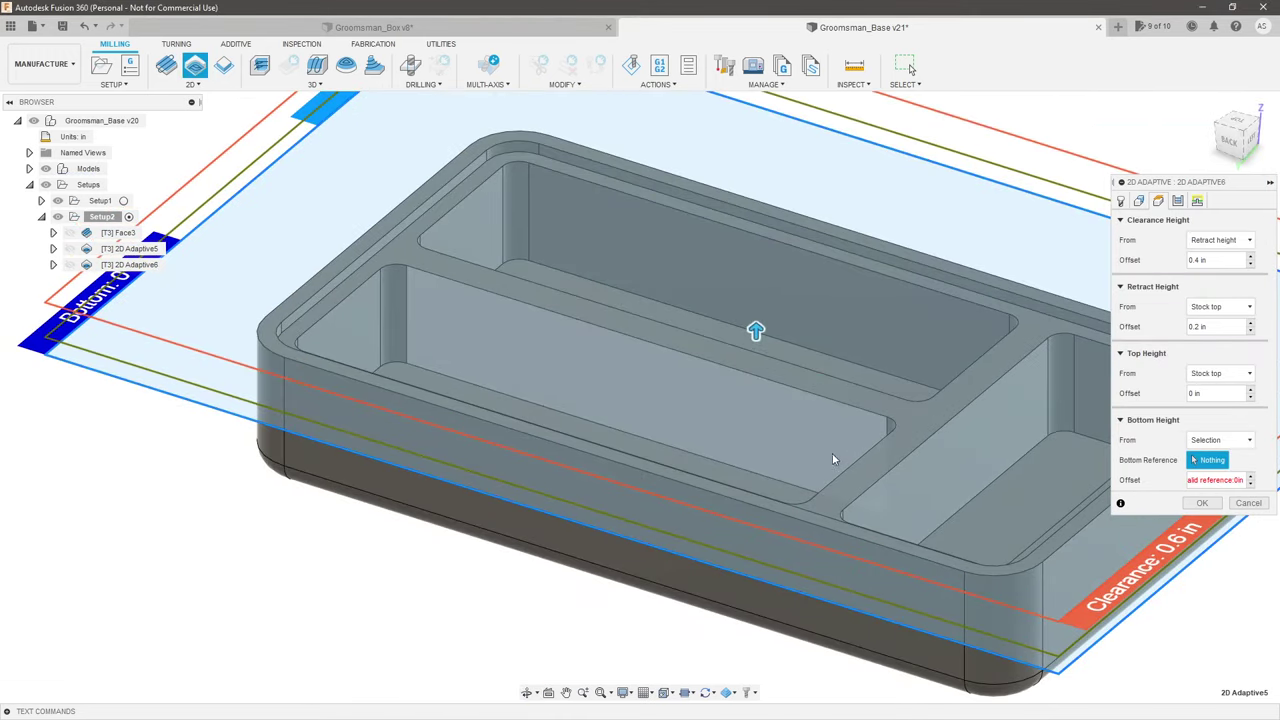
click(637, 341)
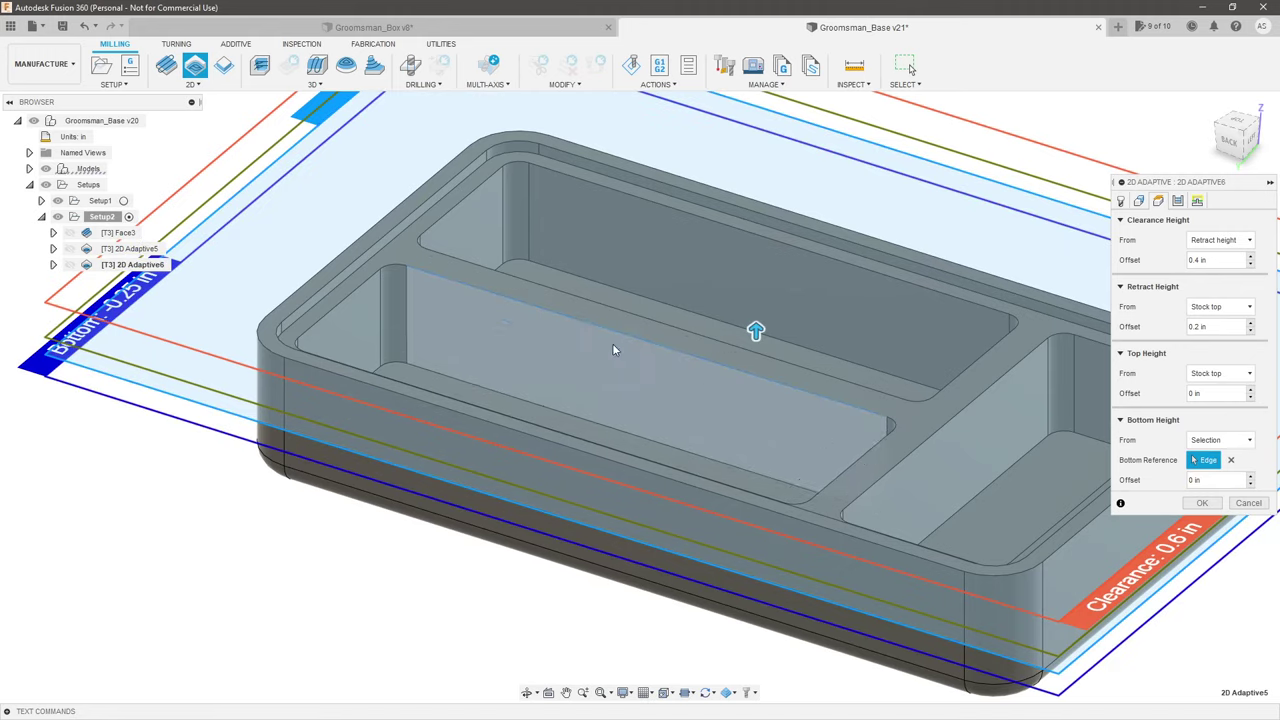
scroll(600, 330, down, 3)
shift+middle_drag(538, 322, 522, 292)
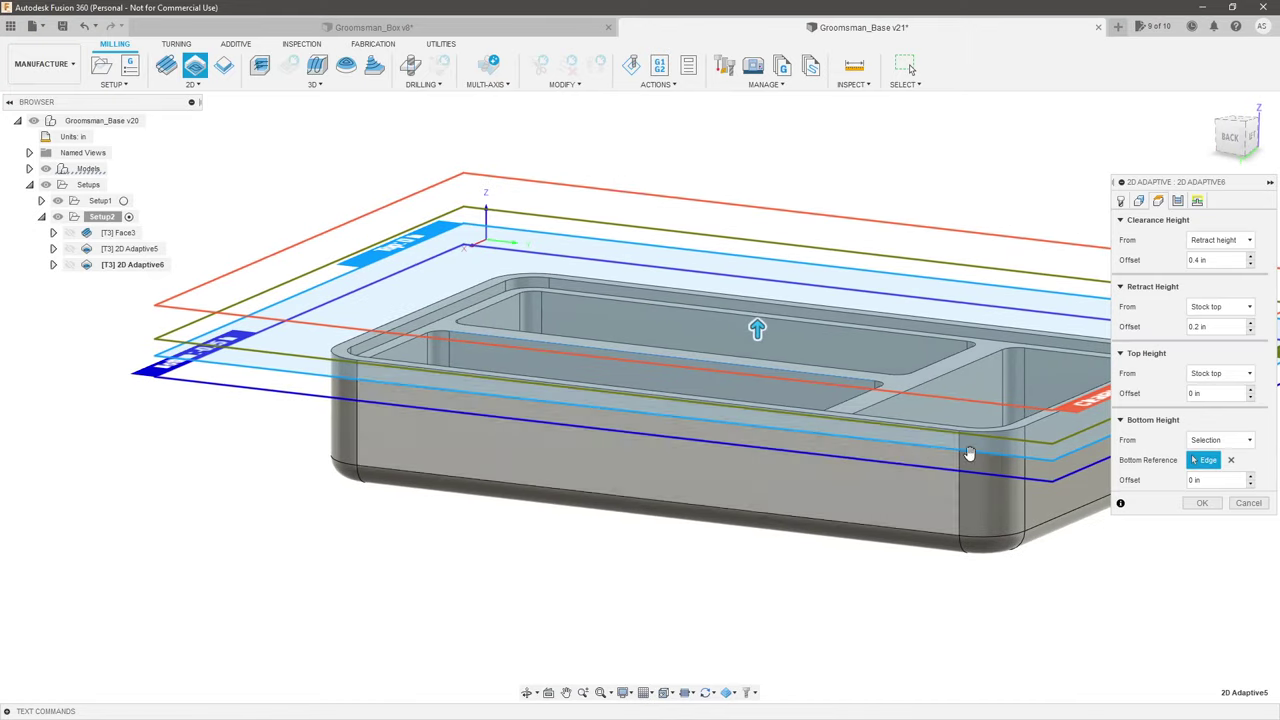
Step: Clear the bottom reference edge and set the bottom height back to Selected contour(s)
click(1230, 460)
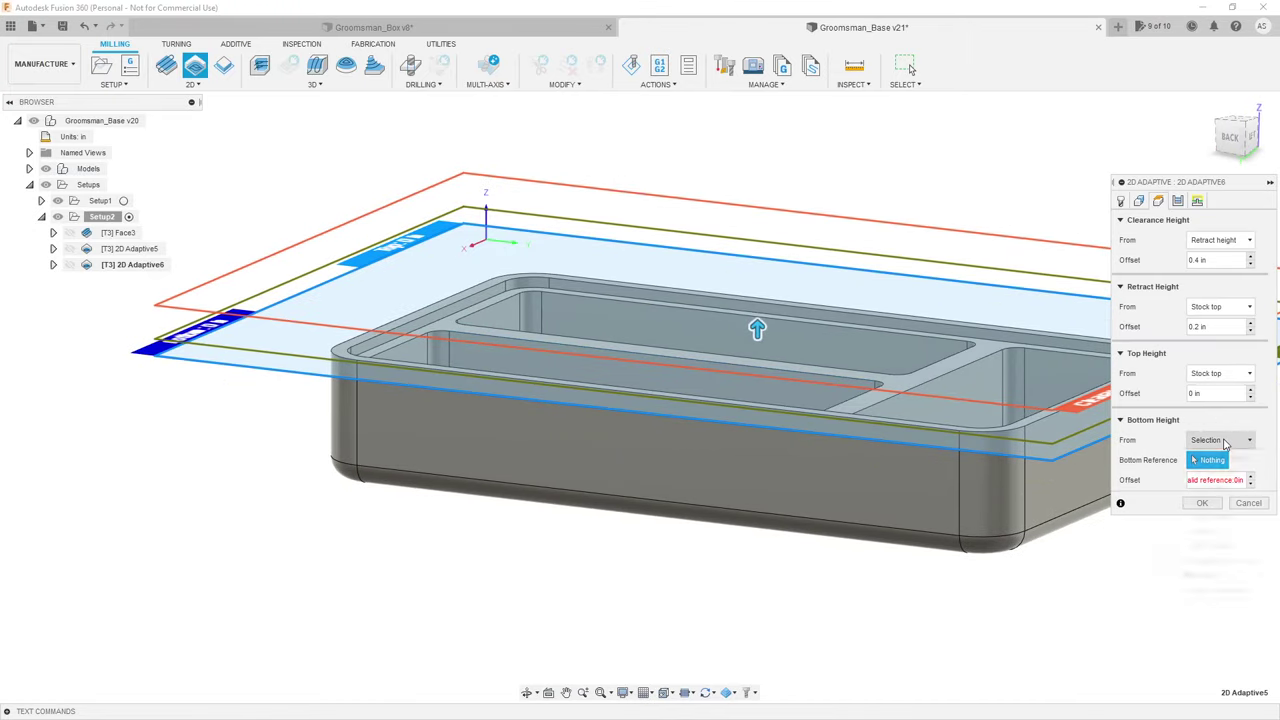
click(1225, 441)
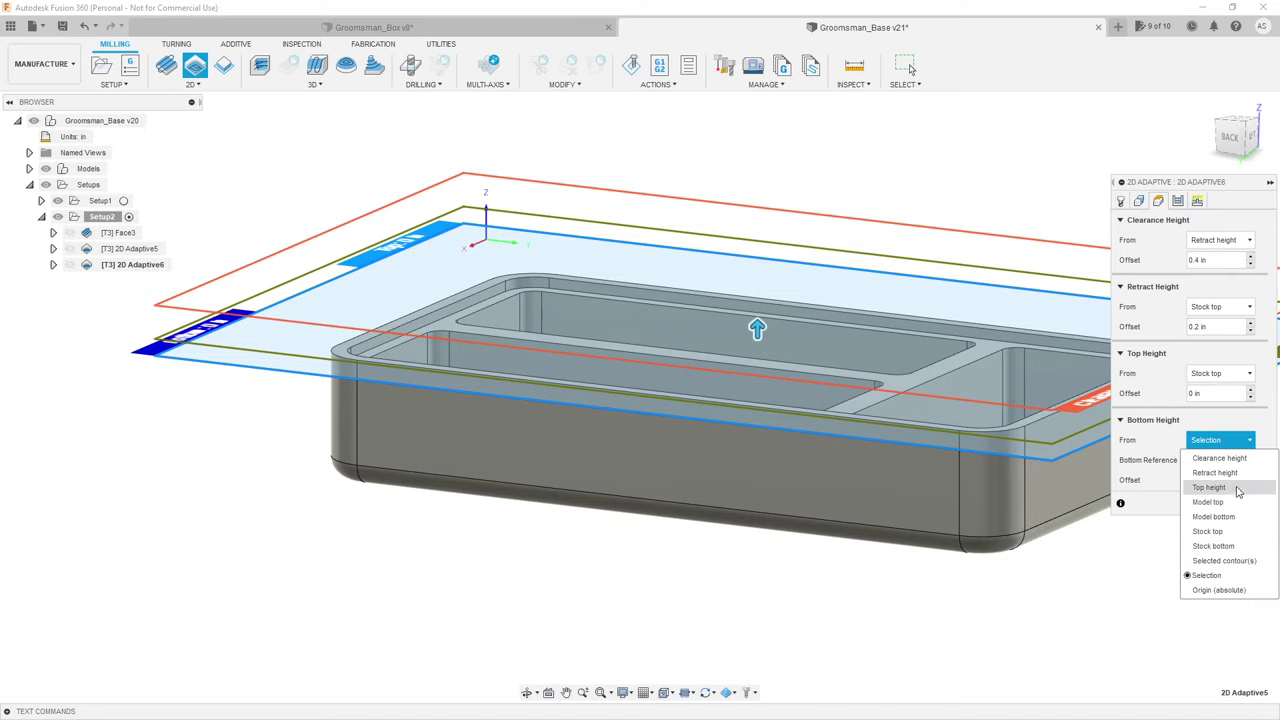
click(1240, 560)
Step: Review the passes settings of the new 2D Adaptive operation, then accept it to generate the compartment toolpath
shift+middle_drag(766, 537, 978, 544)
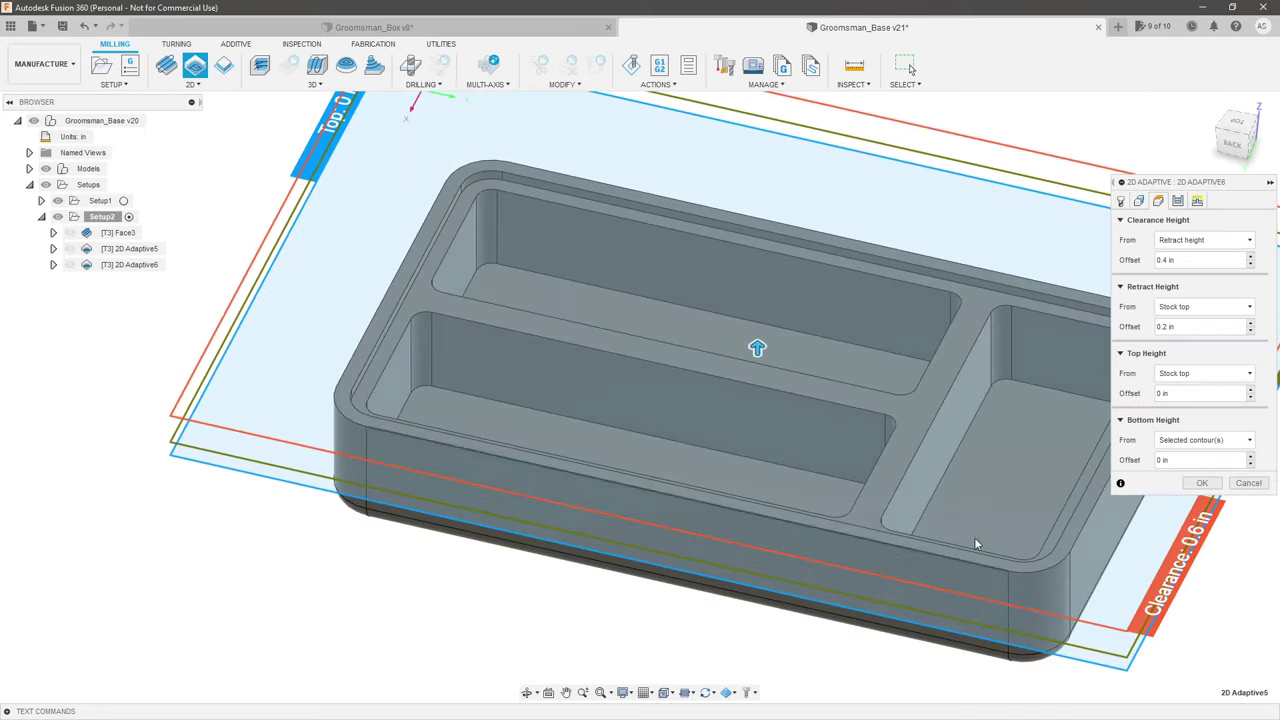
click(1177, 201)
shift+middle_drag(871, 181, 951, 151)
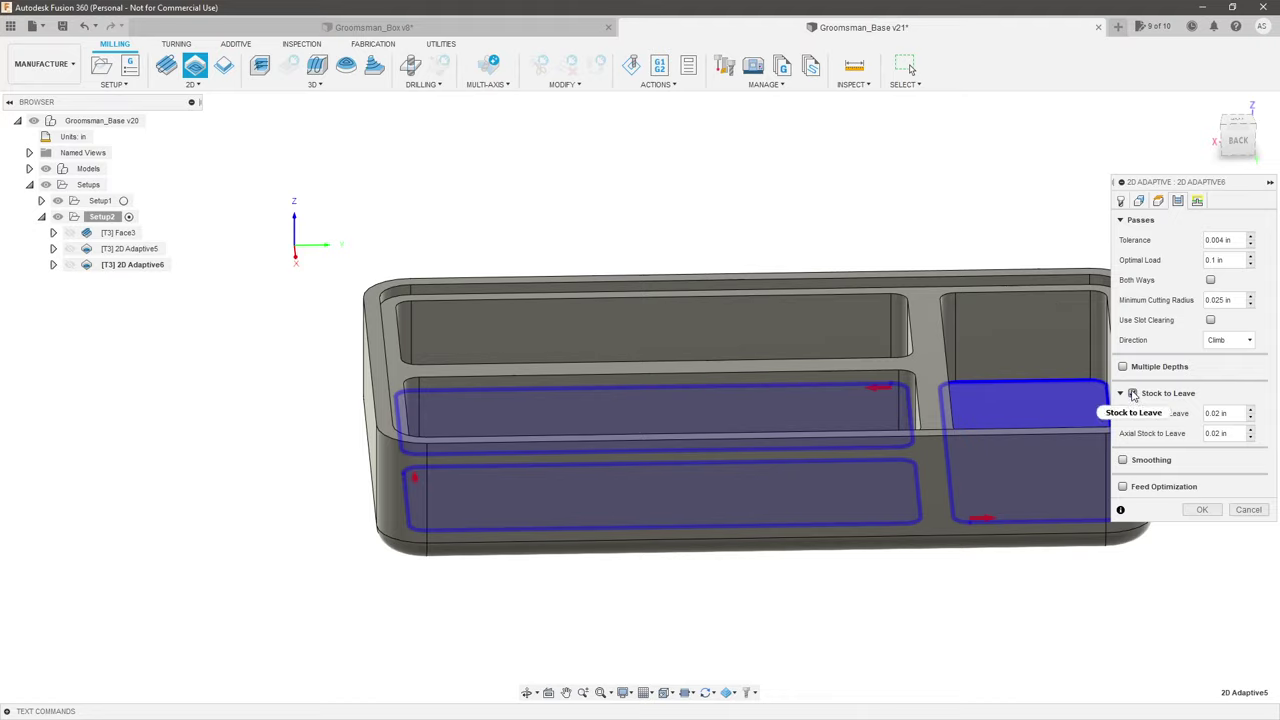
click(1202, 509)
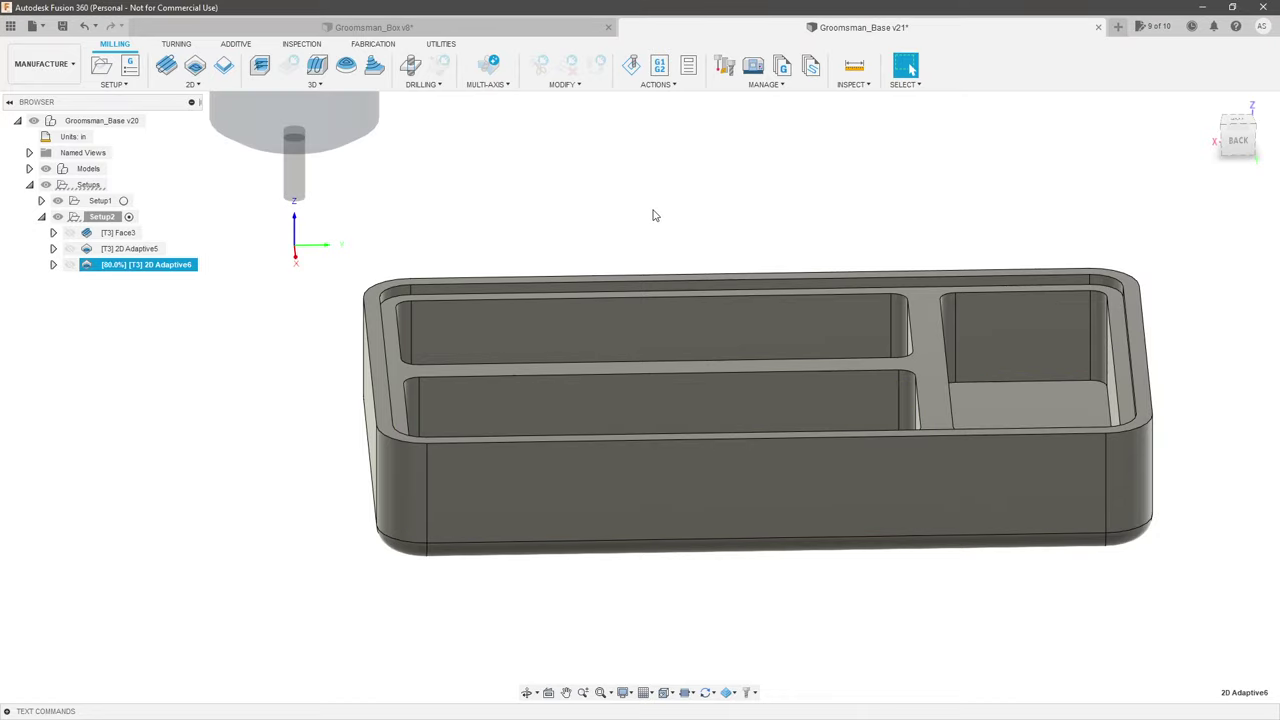
Step: Enable Multiple Depths in the passes of the compartment 2D Adaptive operation, with a maximum roughing stepdown of .125
shift+middle_drag(743, 205, 970, 343)
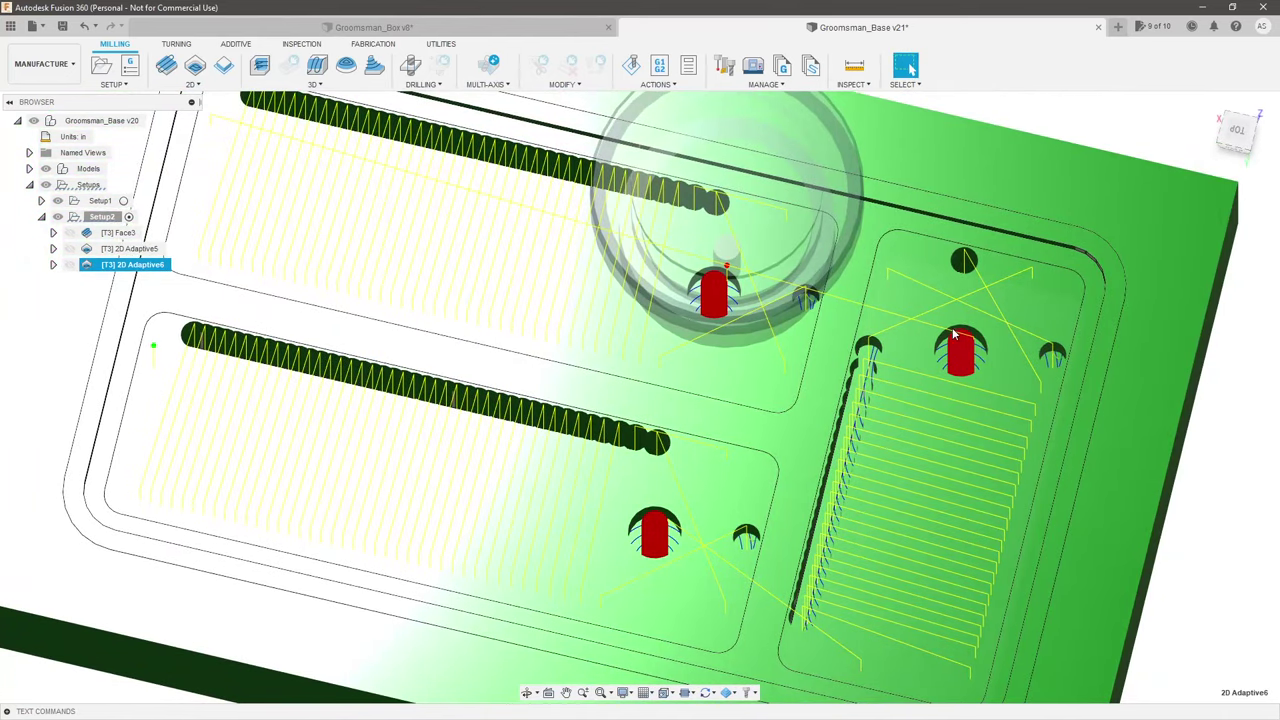
scroll(970, 383, down, 3)
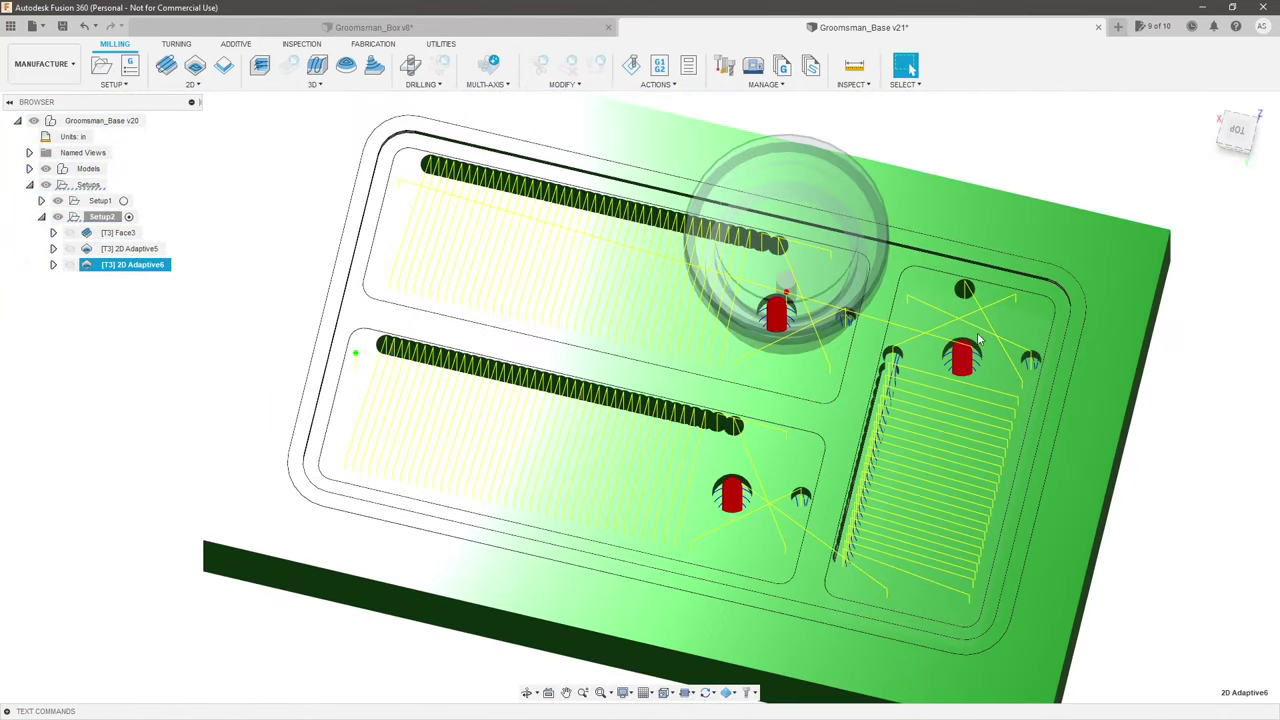
shift+middle_drag(988, 390, 906, 62)
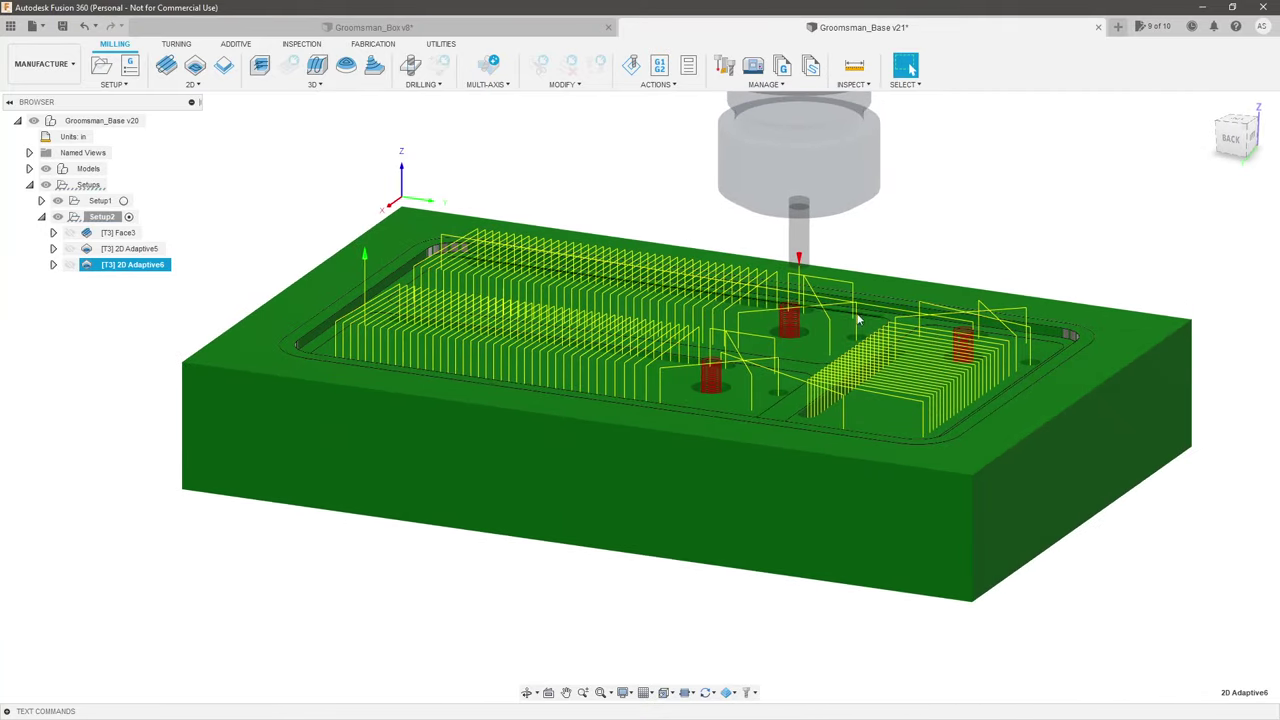
right_click(147, 268)
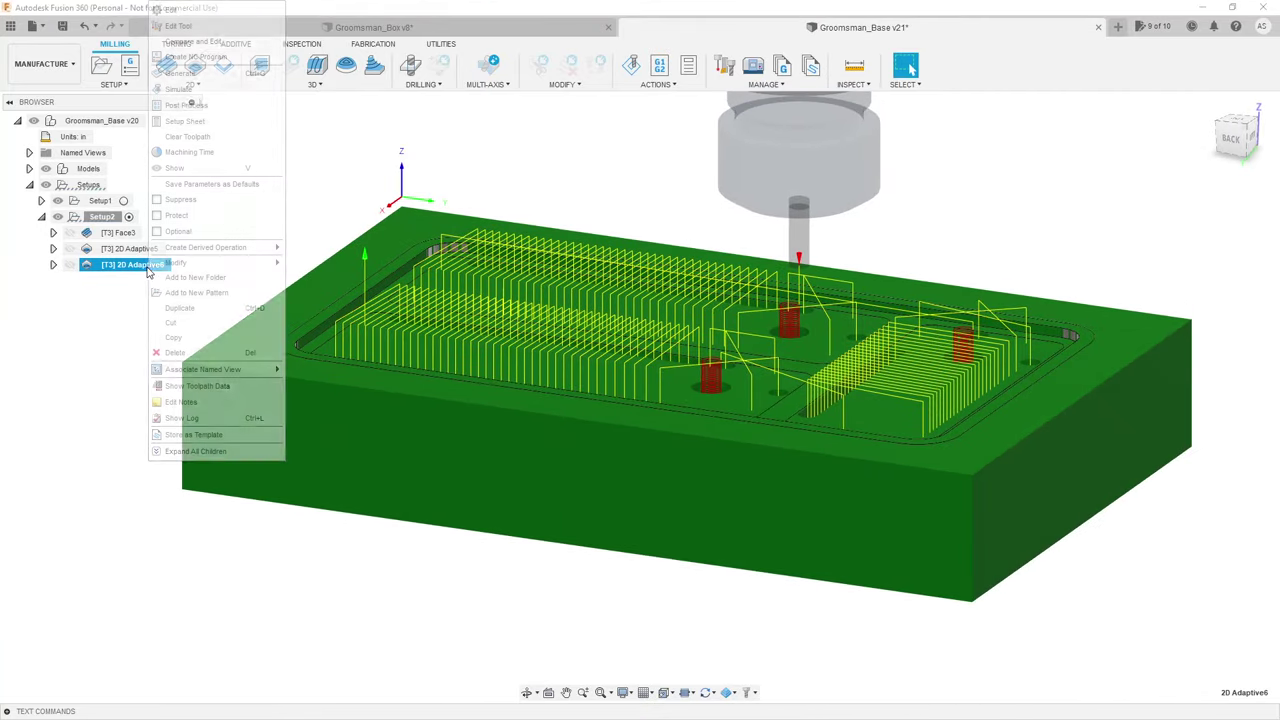
click(172, 10)
click(1179, 201)
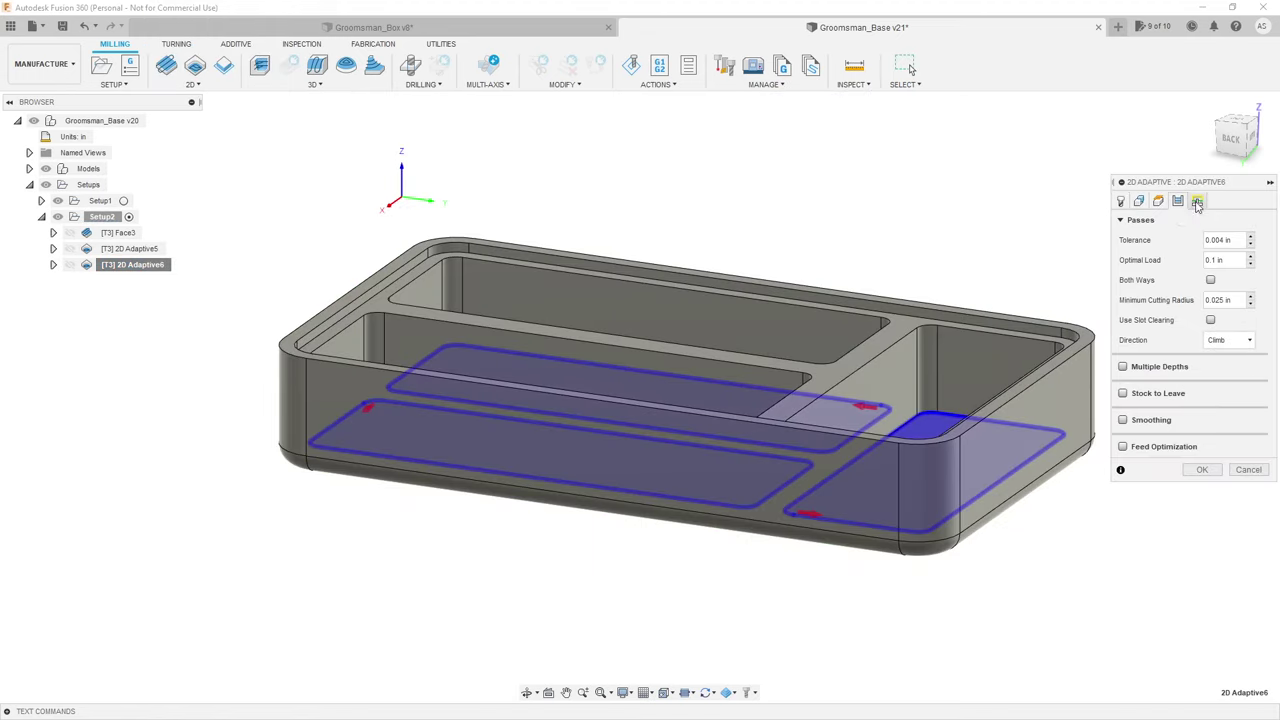
click(1123, 367)
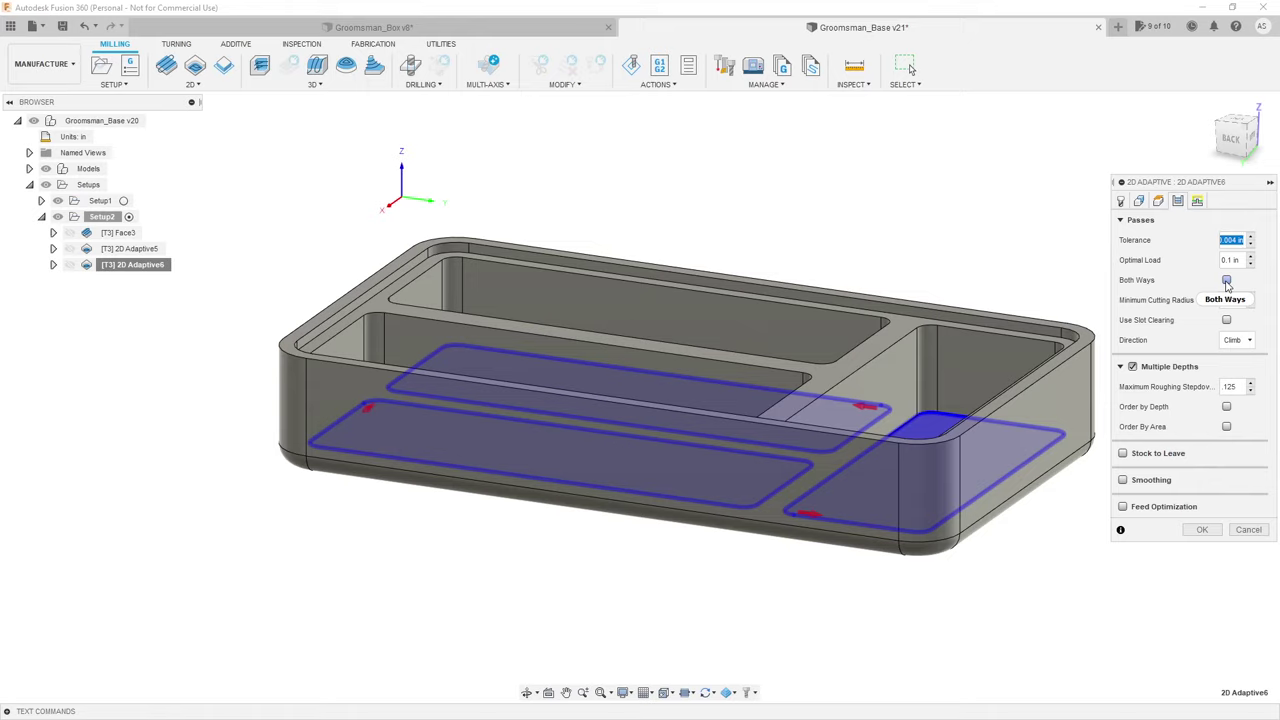
Step: Allow cutting in both directions with Both Ways and accept the operation to regenerate the compartment toolpath
mouse_move(1227, 284)
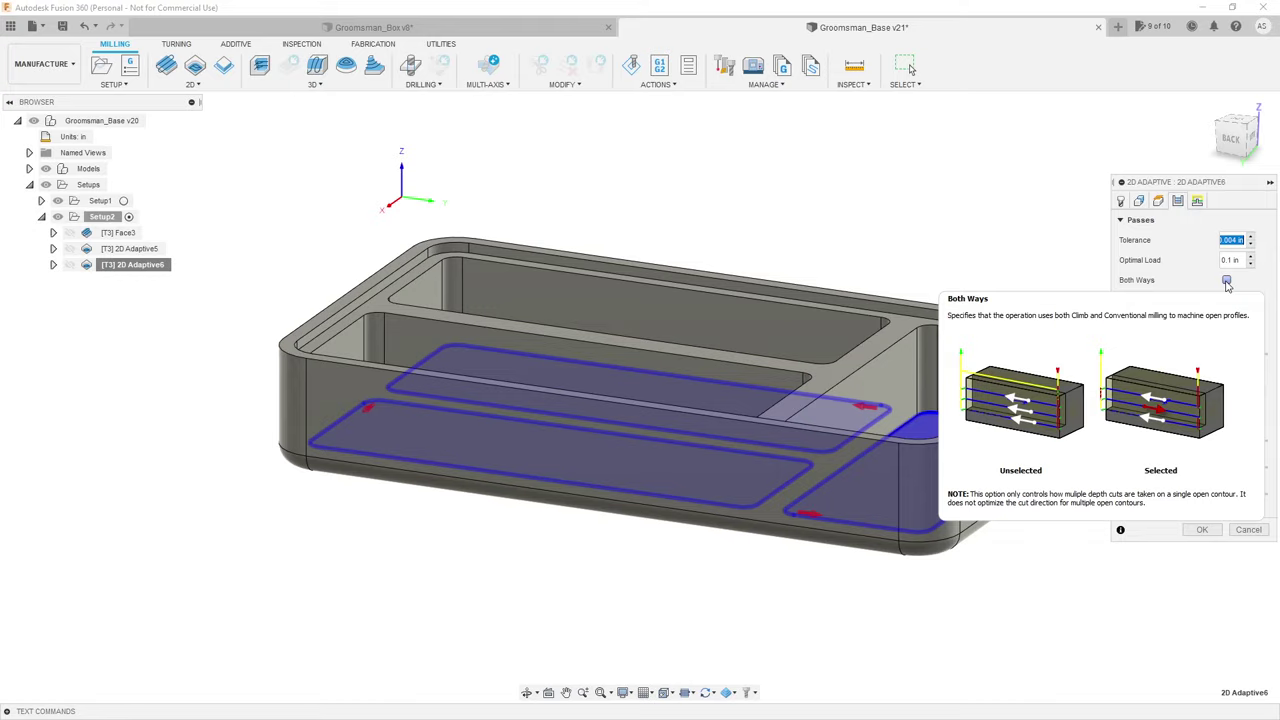
click(1227, 281)
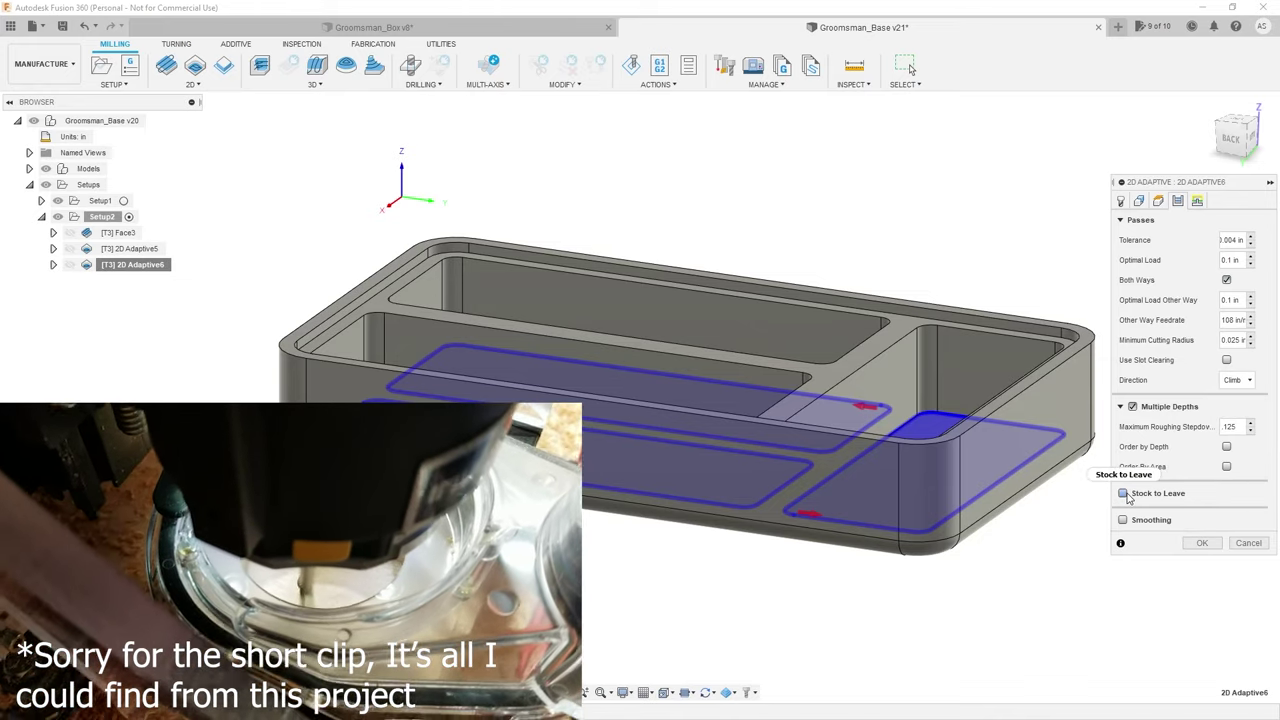
shift+middle_drag(1011, 554, 1012, 582)
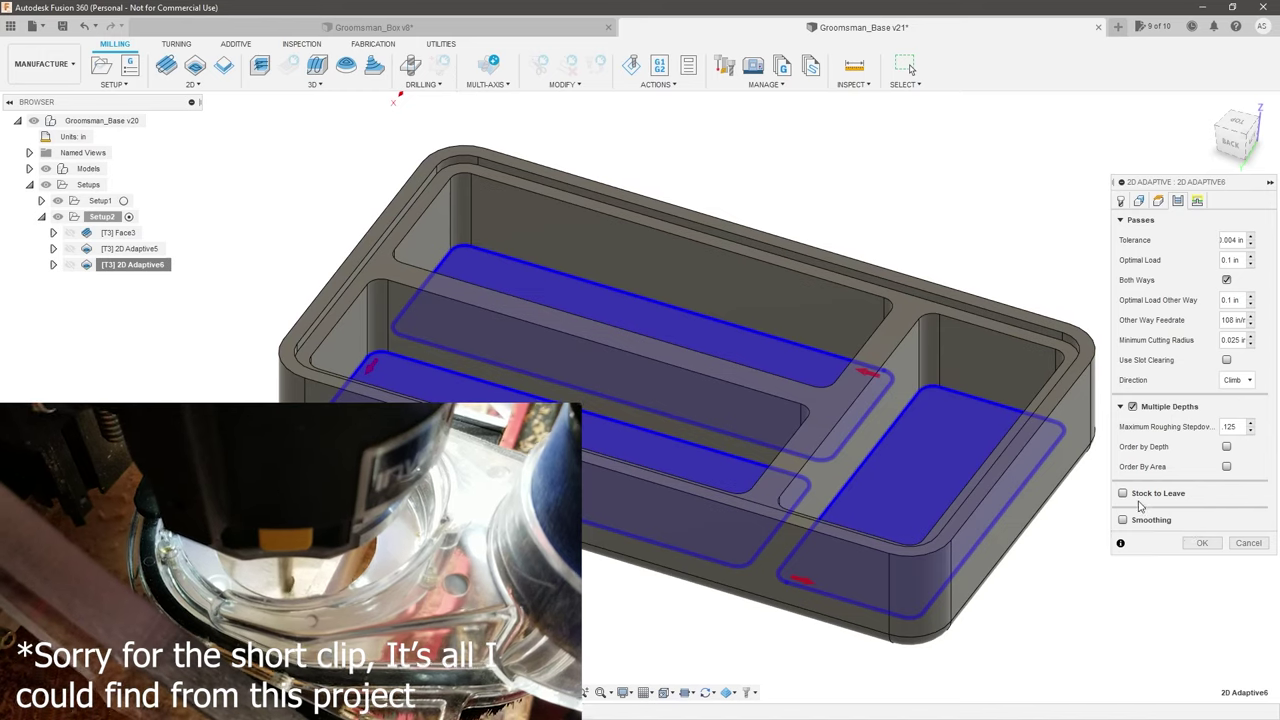
click(1203, 543)
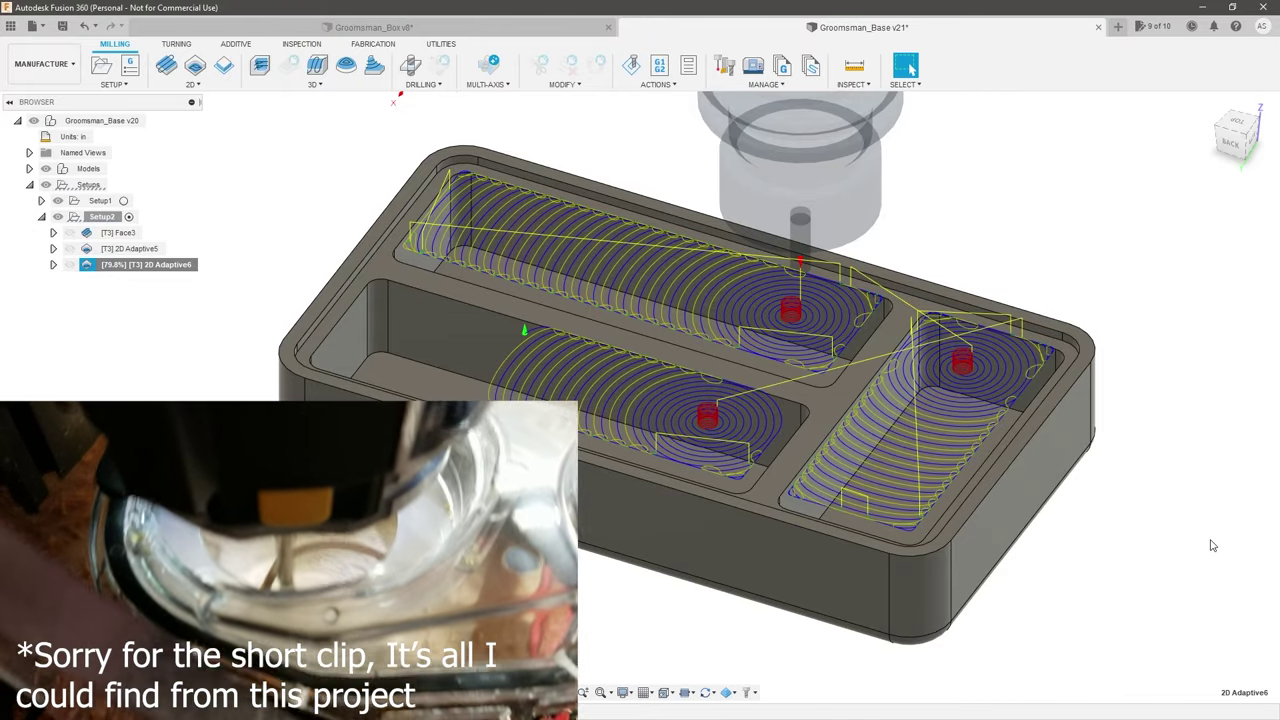
Step: Examine the multi-depth compartment toolpath from the side, checking the height at which the helical entry ramps start
scroll(336, 292, up, 5)
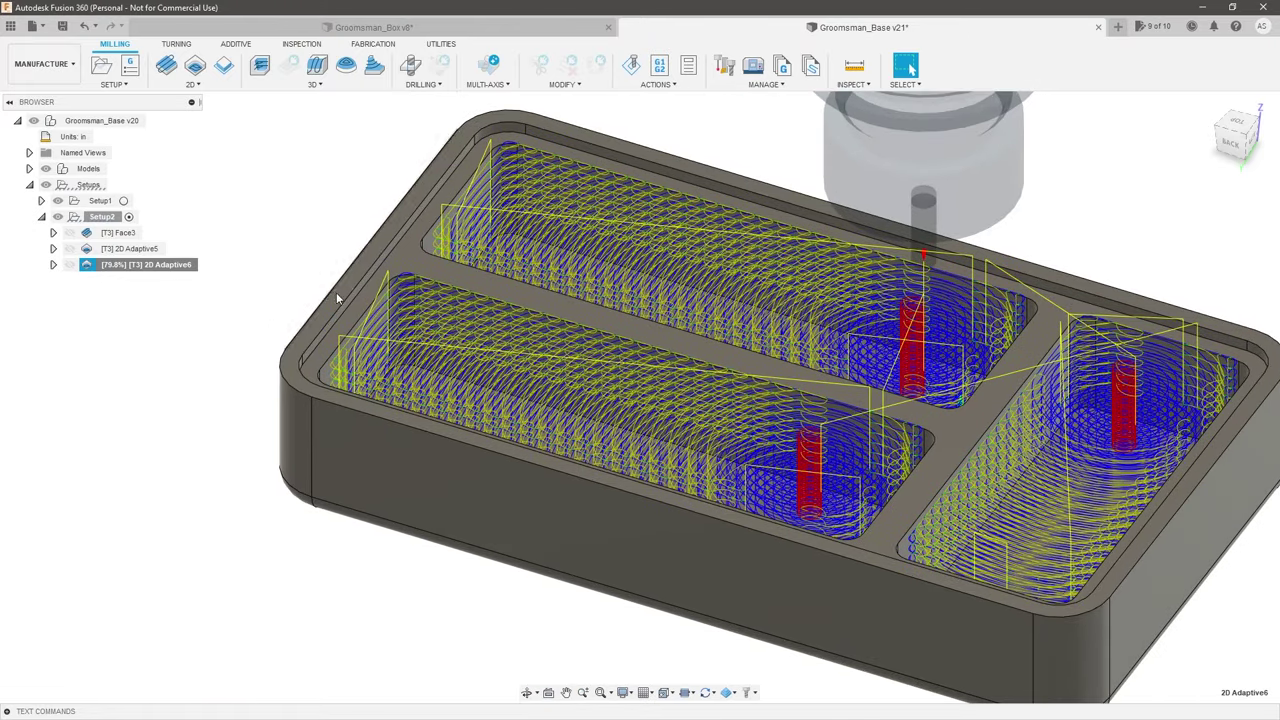
shift+middle_drag(313, 356, 354, 349)
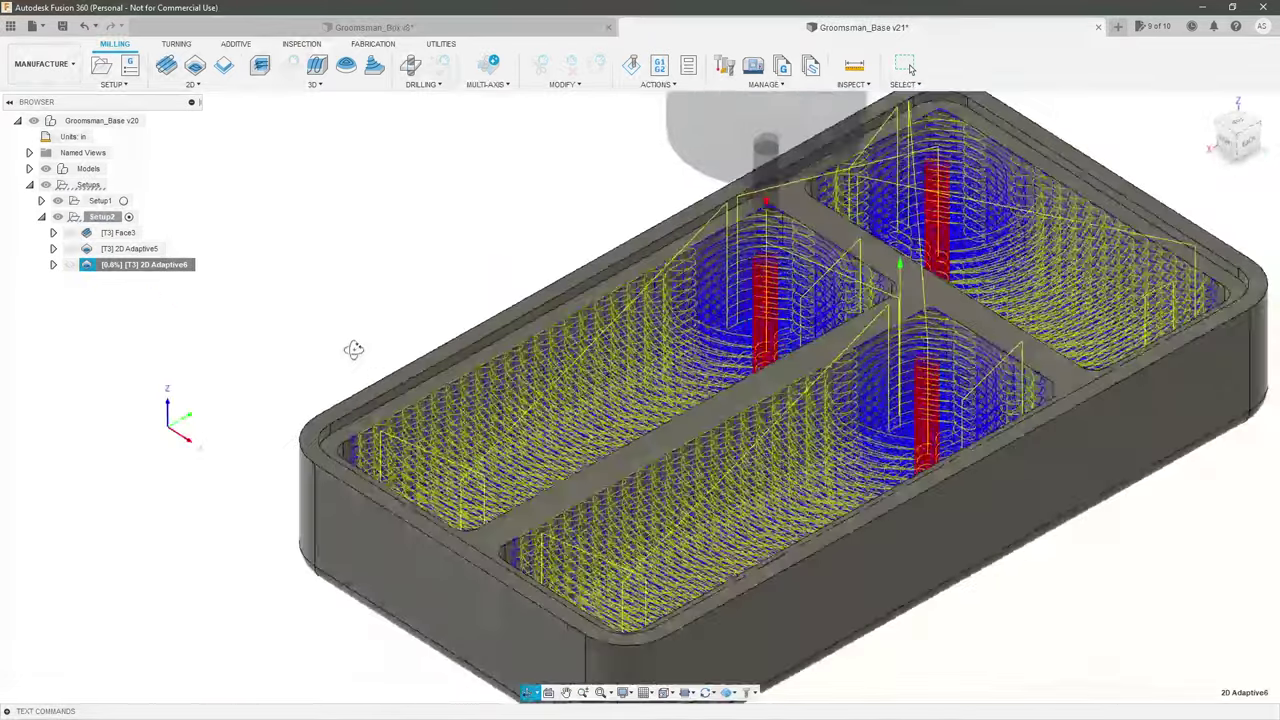
scroll(728, 136, up, 4)
shift+middle_drag(838, 318, 768, 280)
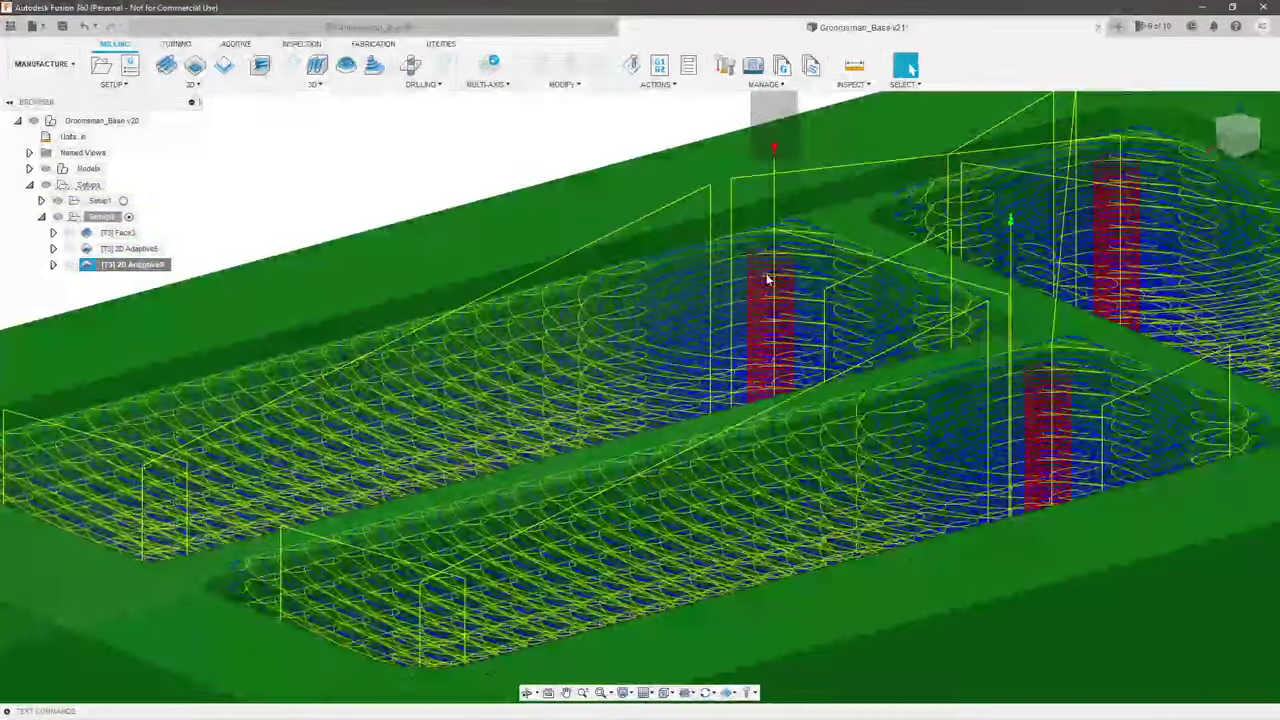
shift+middle_drag(821, 340, 910, 68)
shift+middle_drag(697, 294, 910, 284)
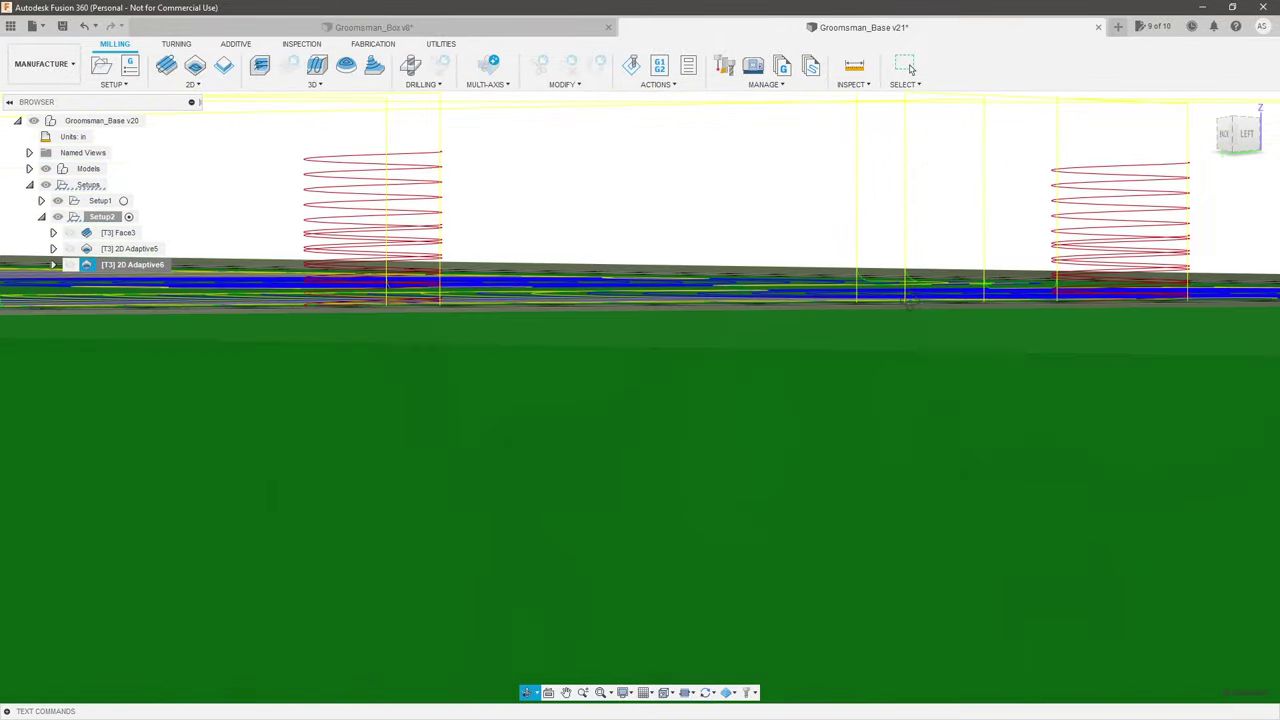
scroll(910, 284, up, 1)
shift+middle_drag(1014, 328, 988, 337)
click(966, 333)
Step: Inspect the outer rim face of the base and the recessed face around the compartments as possible top height references
scroll(888, 366, down, 6)
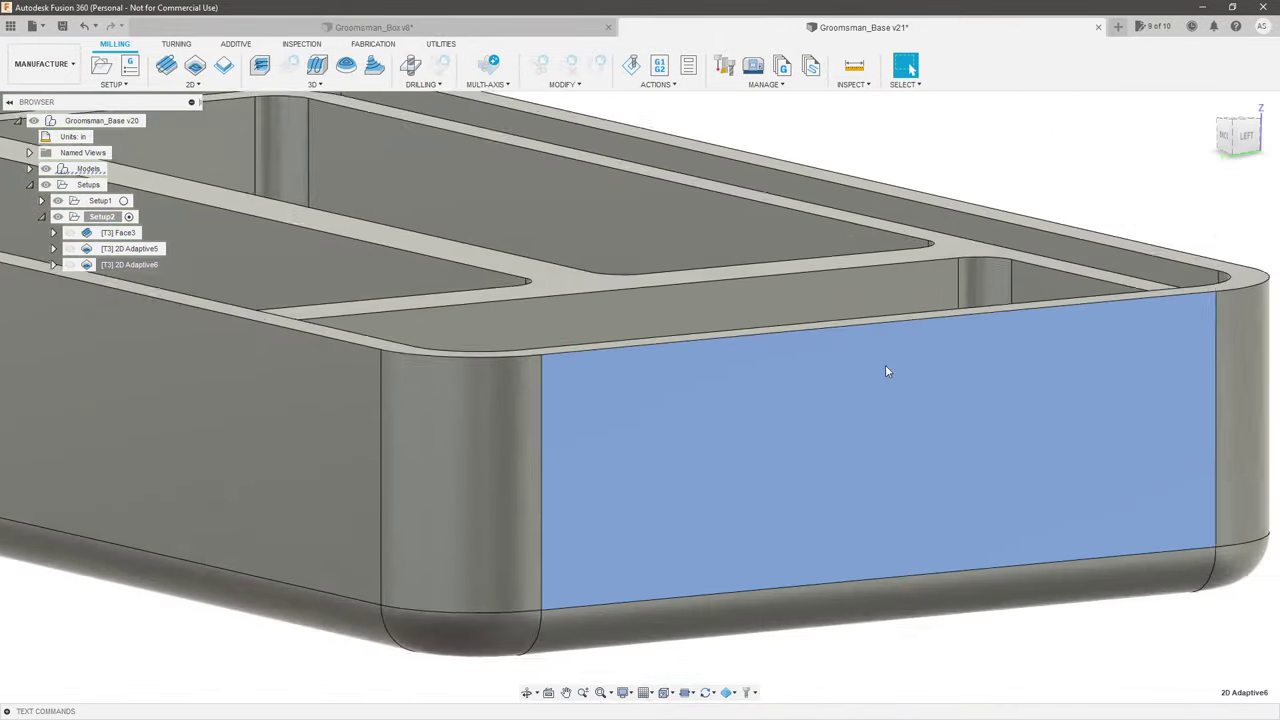
click(1005, 167)
scroll(983, 258, up, 2)
scroll(981, 258, down, 5)
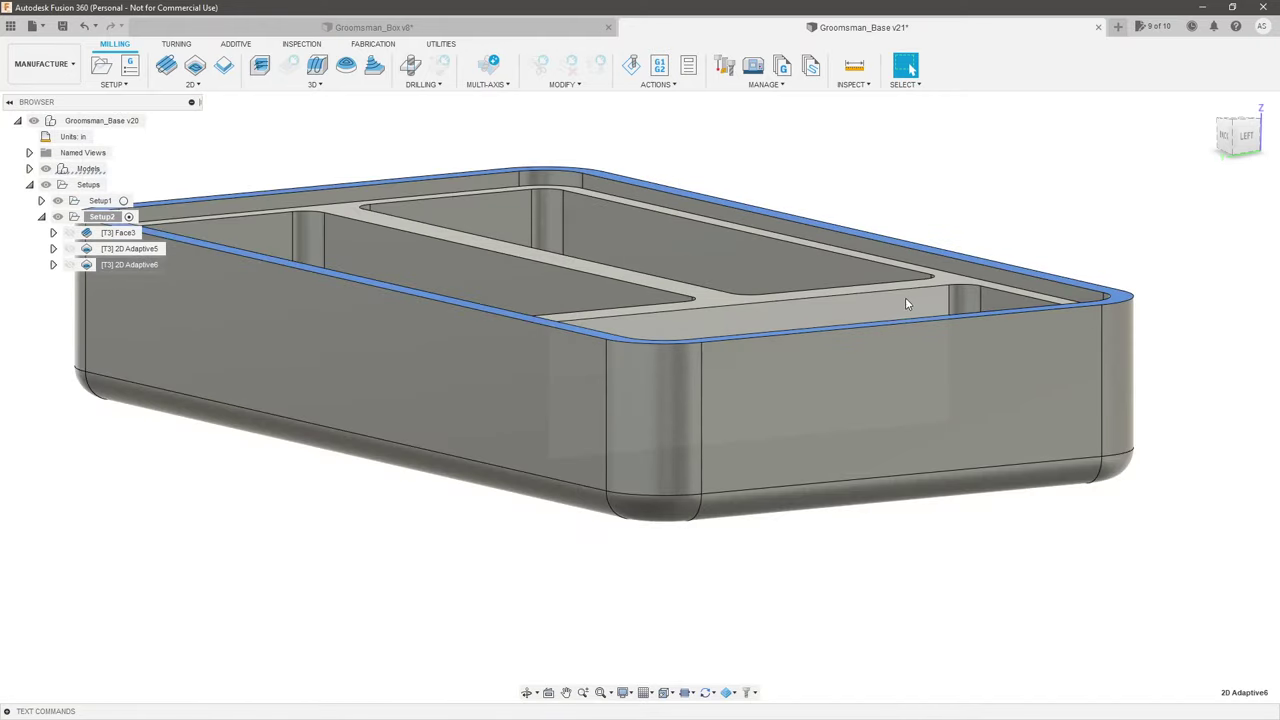
shift+middle_drag(906, 299, 940, 320)
scroll(955, 212, down, 3)
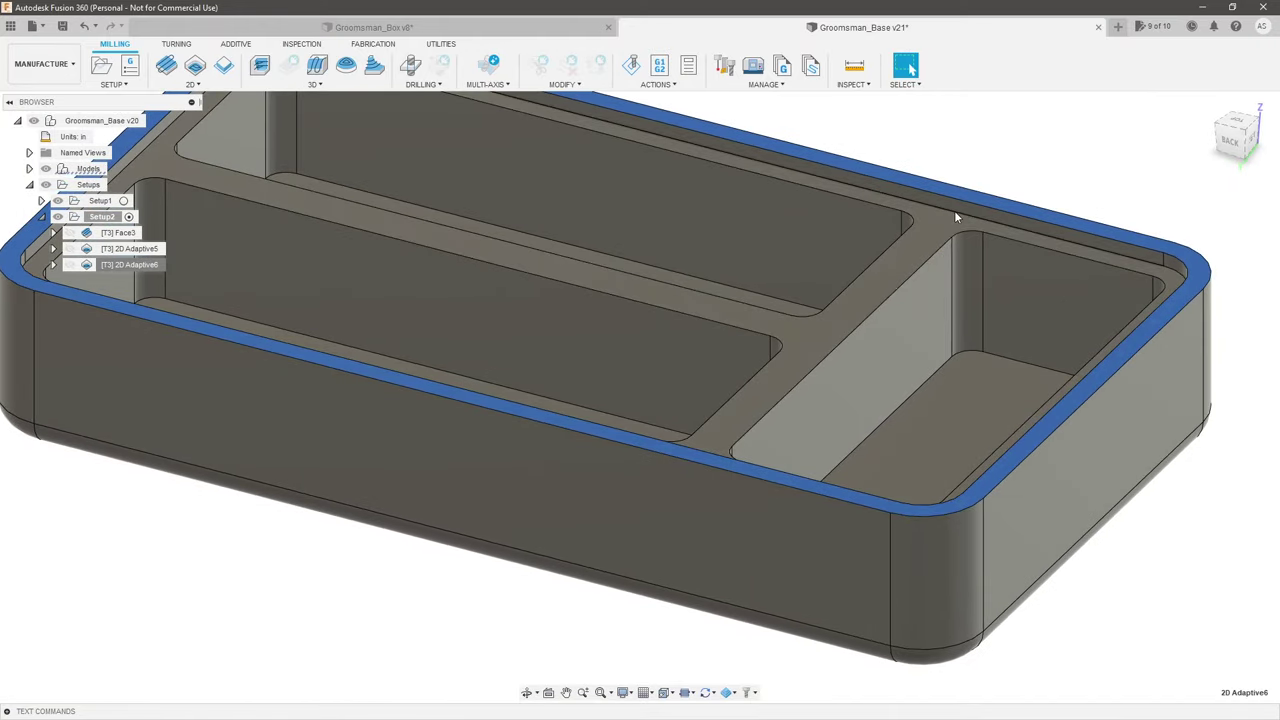
scroll(928, 240, up, 3)
scroll(1011, 306, down, 5)
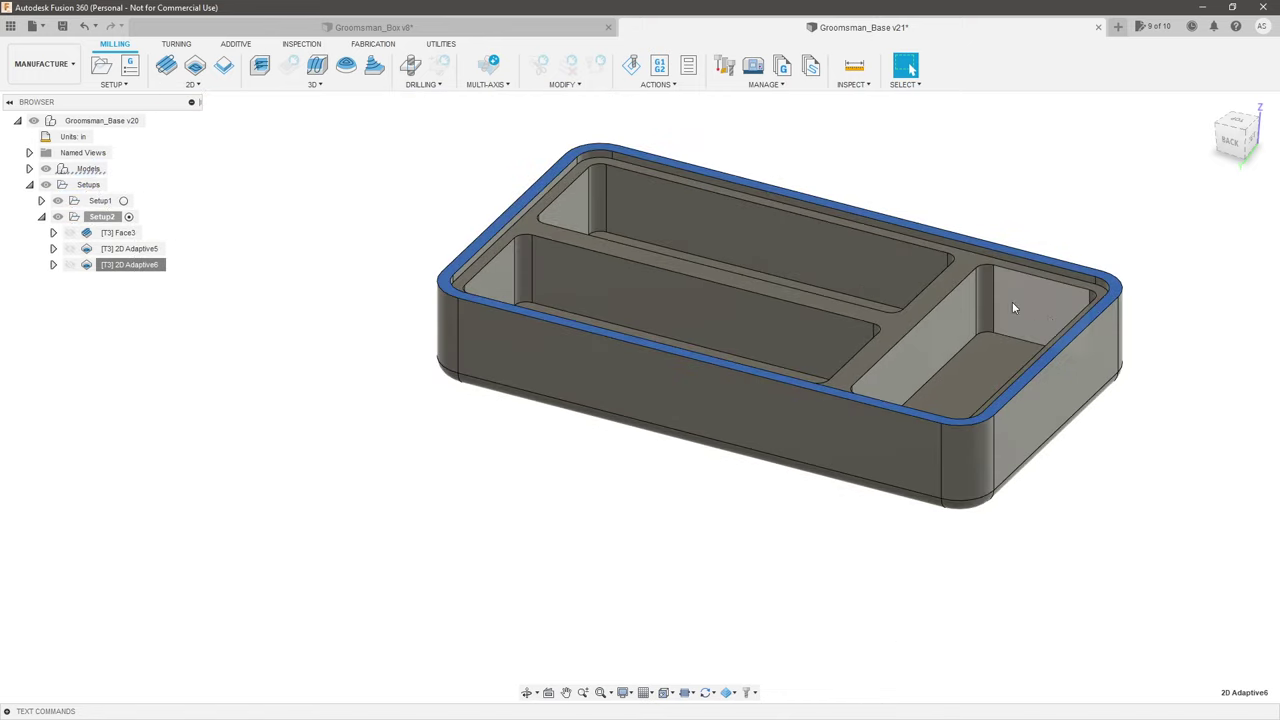
scroll(885, 349, up, 3)
mouse_move(885, 349)
middle_down()
mouse_move(899, 331)
mouse_move(874, 346)
middle_up()
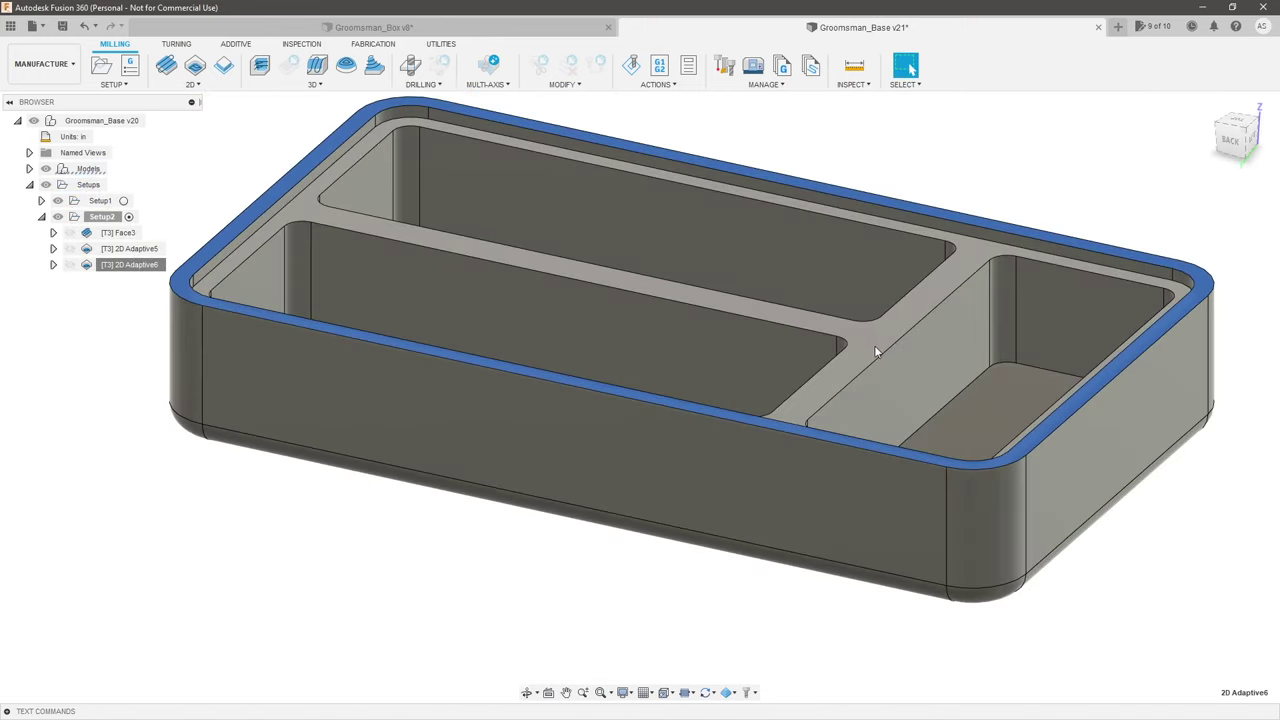
click(873, 347)
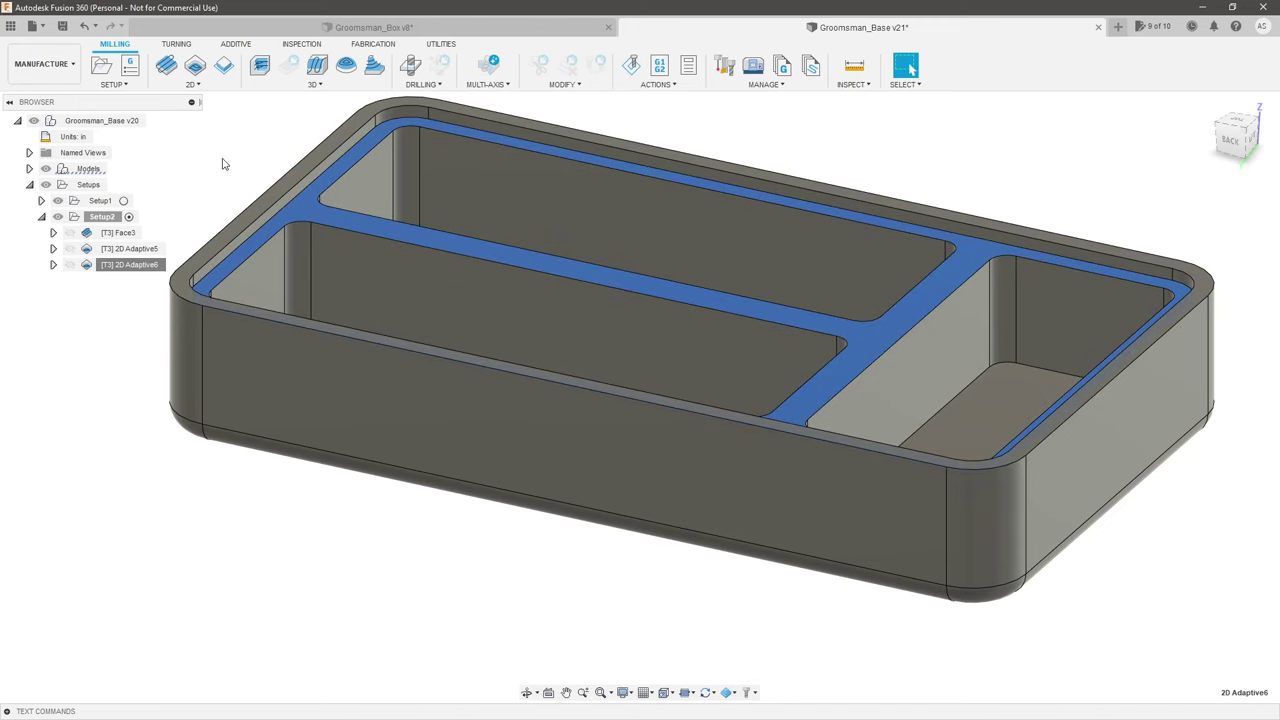
Step: Set the compartment operation's top height from a selection, using the recessed face around the compartments, and regenerate the toolpath
click(140, 264)
right_click(145, 265)
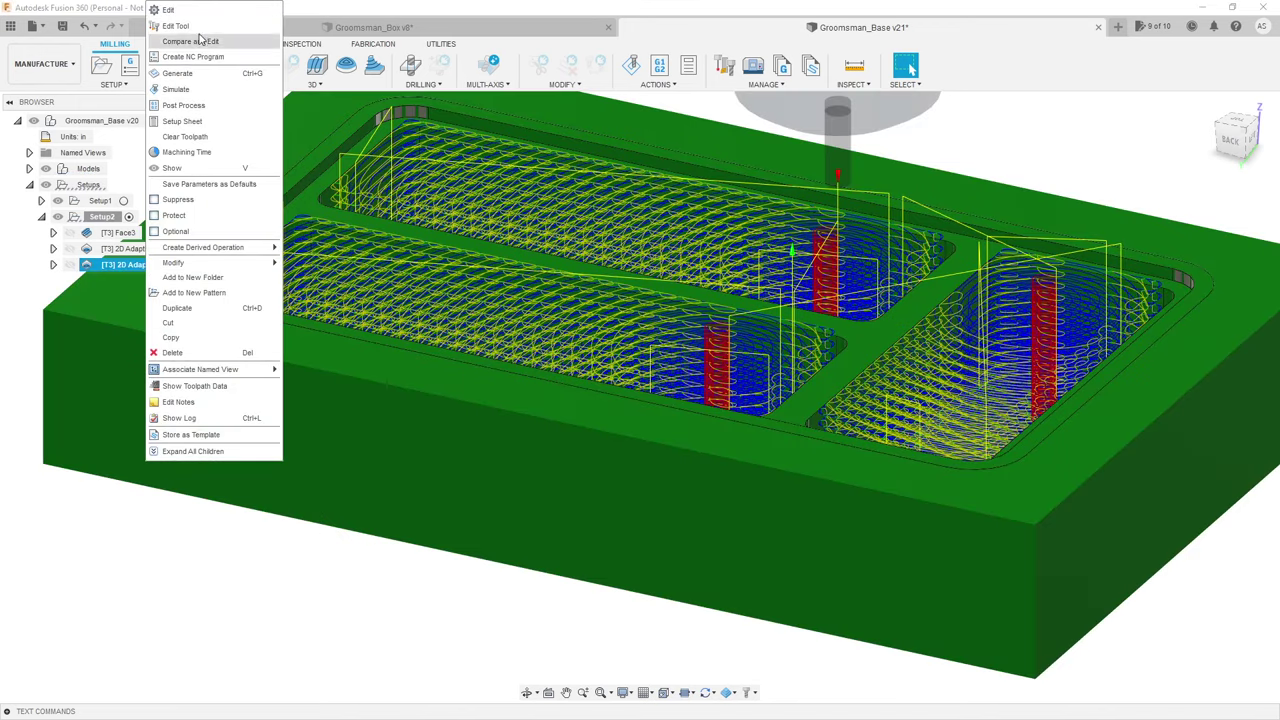
click(200, 12)
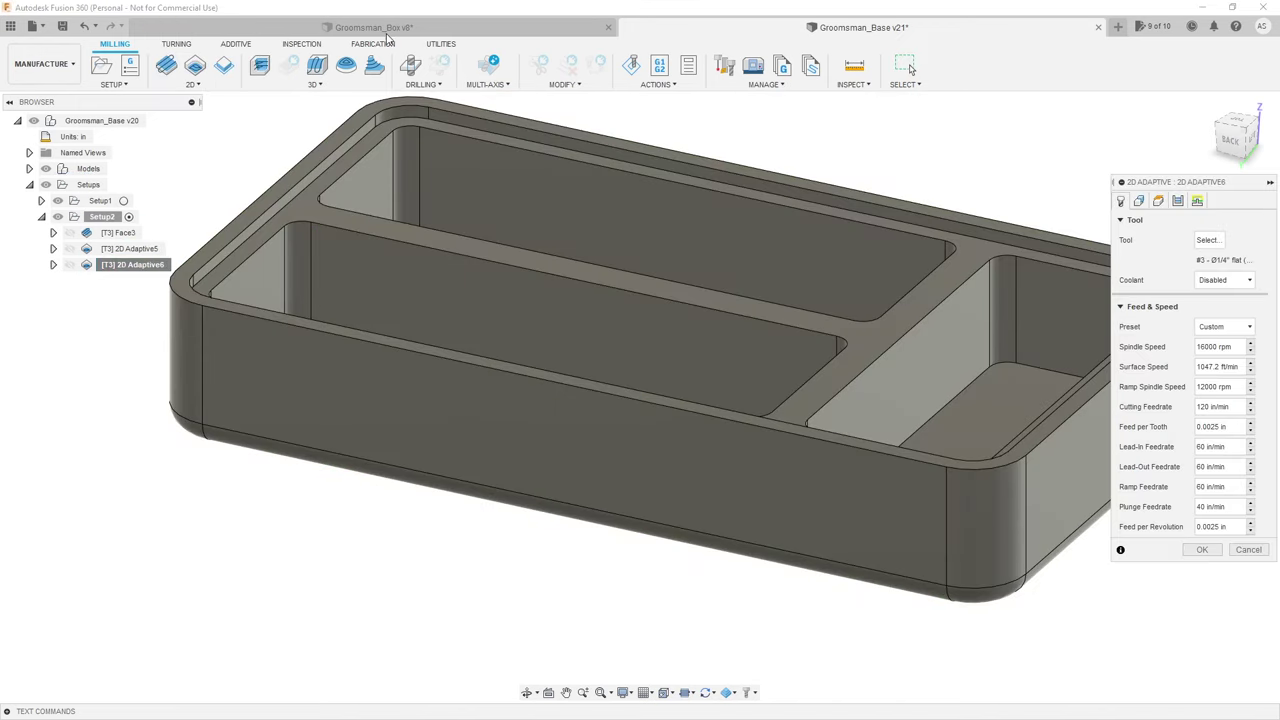
click(1159, 201)
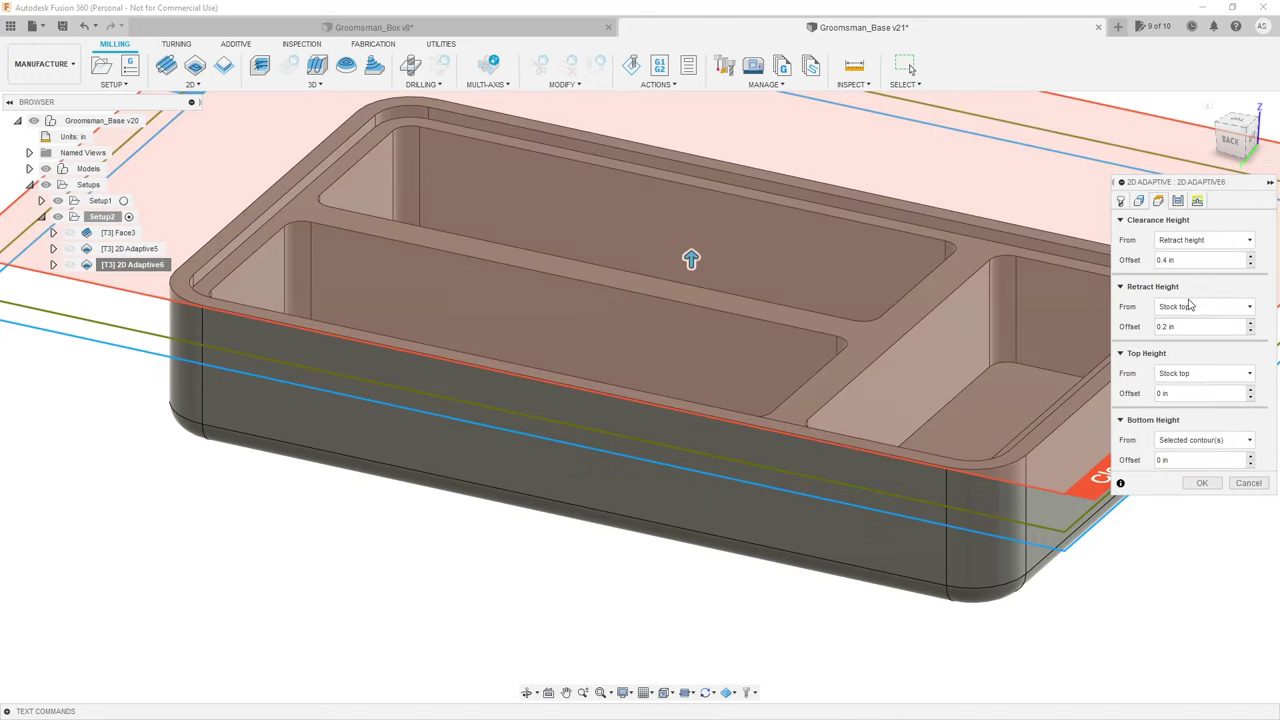
click(1217, 375)
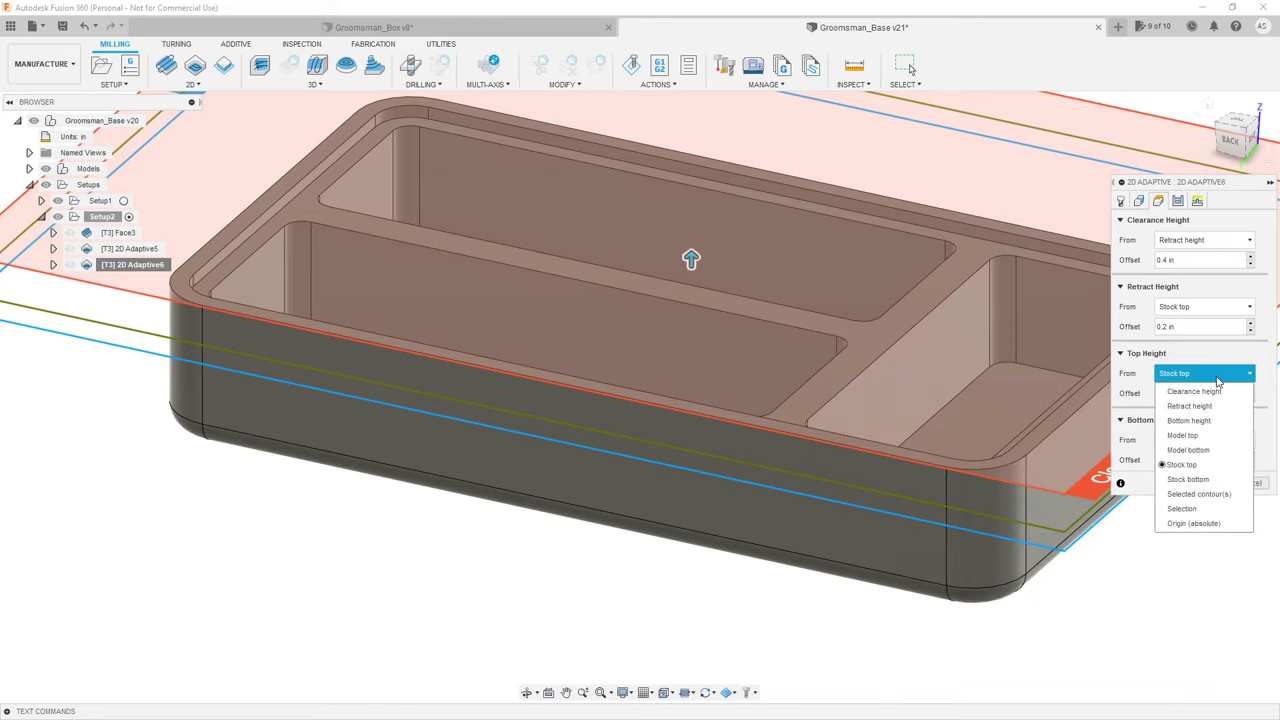
click(1200, 509)
click(879, 334)
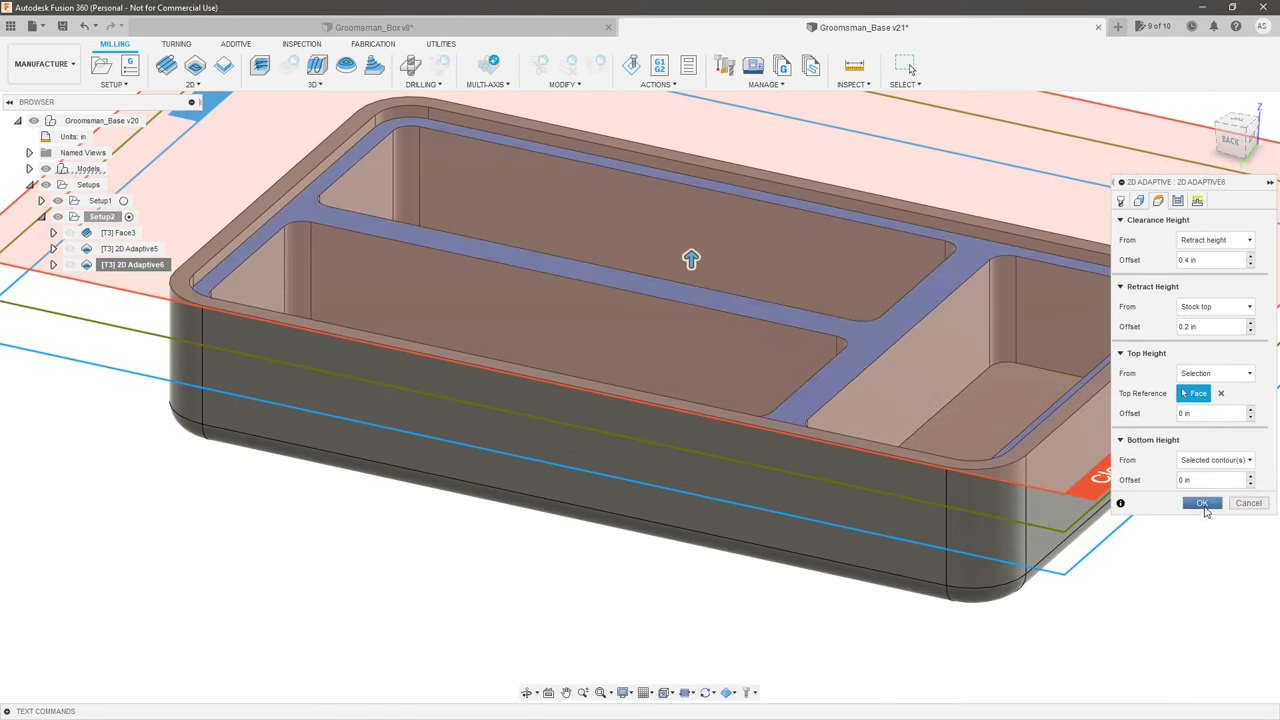
click(1201, 503)
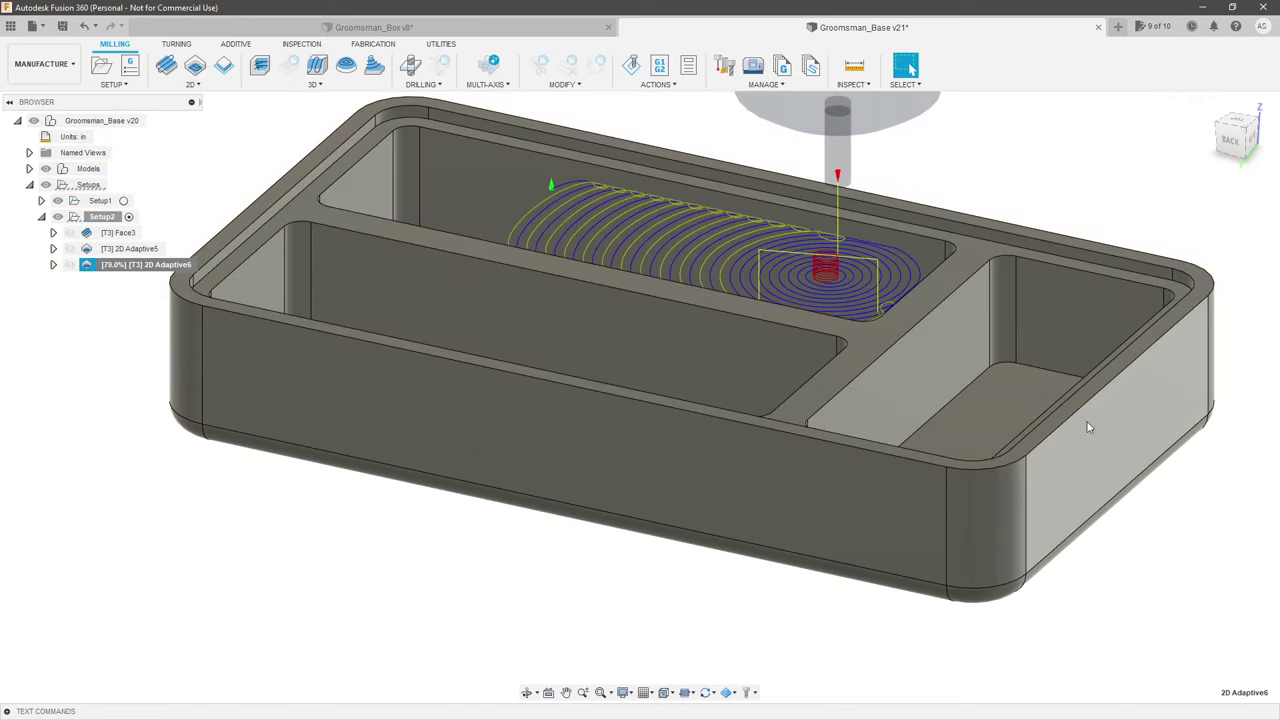
Step: Examine the regenerated compartment toolpath, checking where the helical ramps start relative to the recessed face
scroll(918, 182, up, 1)
scroll(918, 190, up, 5)
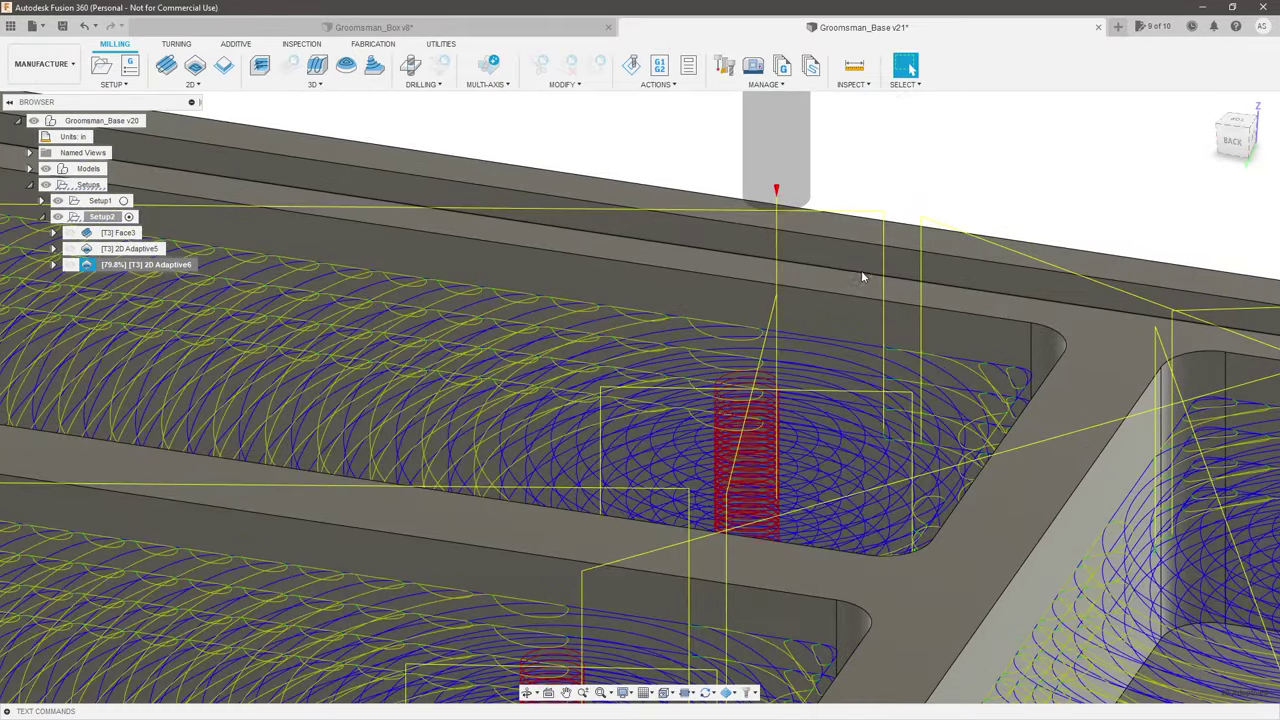
shift+middle_drag(862, 276, 914, 310)
shift+middle_drag(989, 332, 1011, 310)
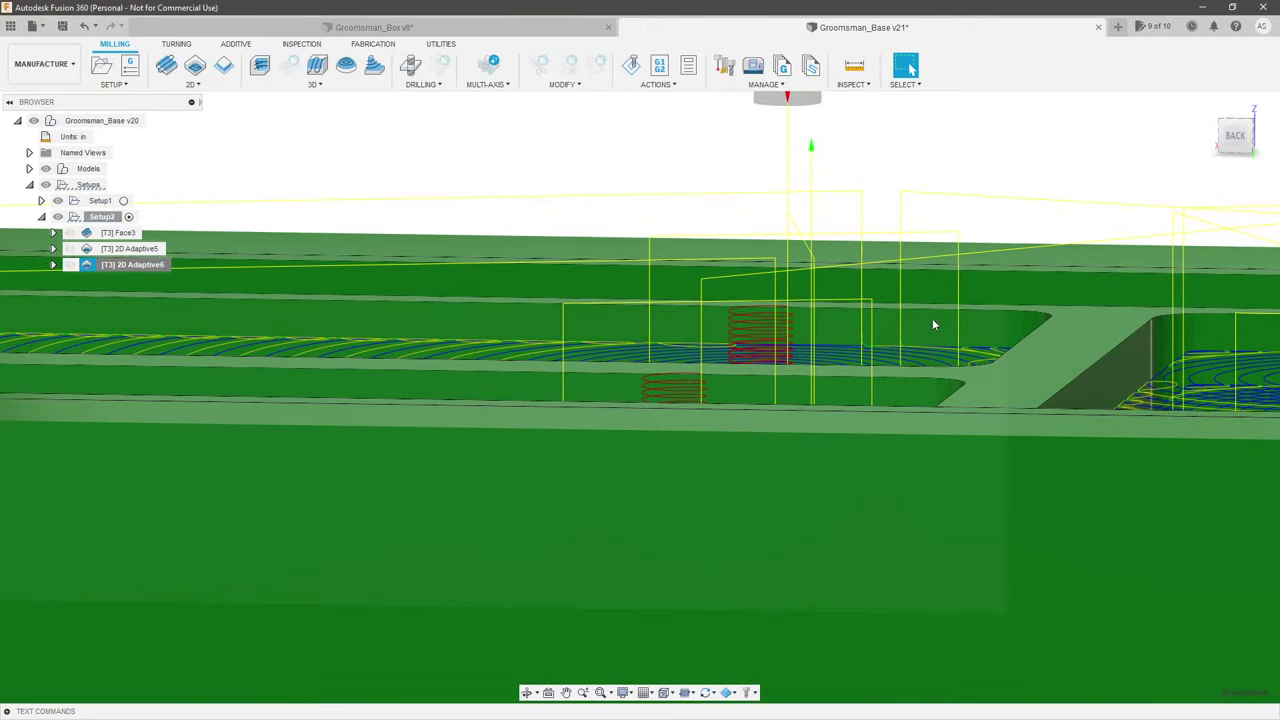
shift+middle_drag(863, 316, 905, 323)
scroll(888, 325, down, 4)
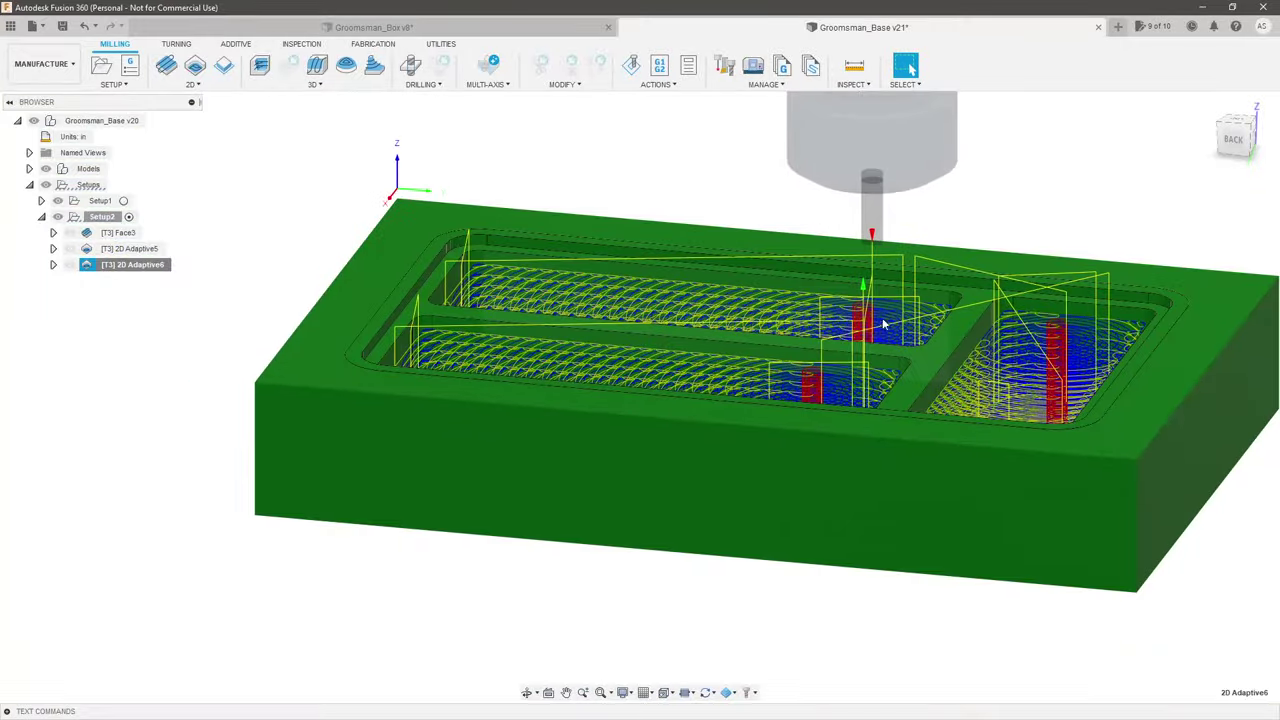
shift+middle_drag(888, 389, 972, 398)
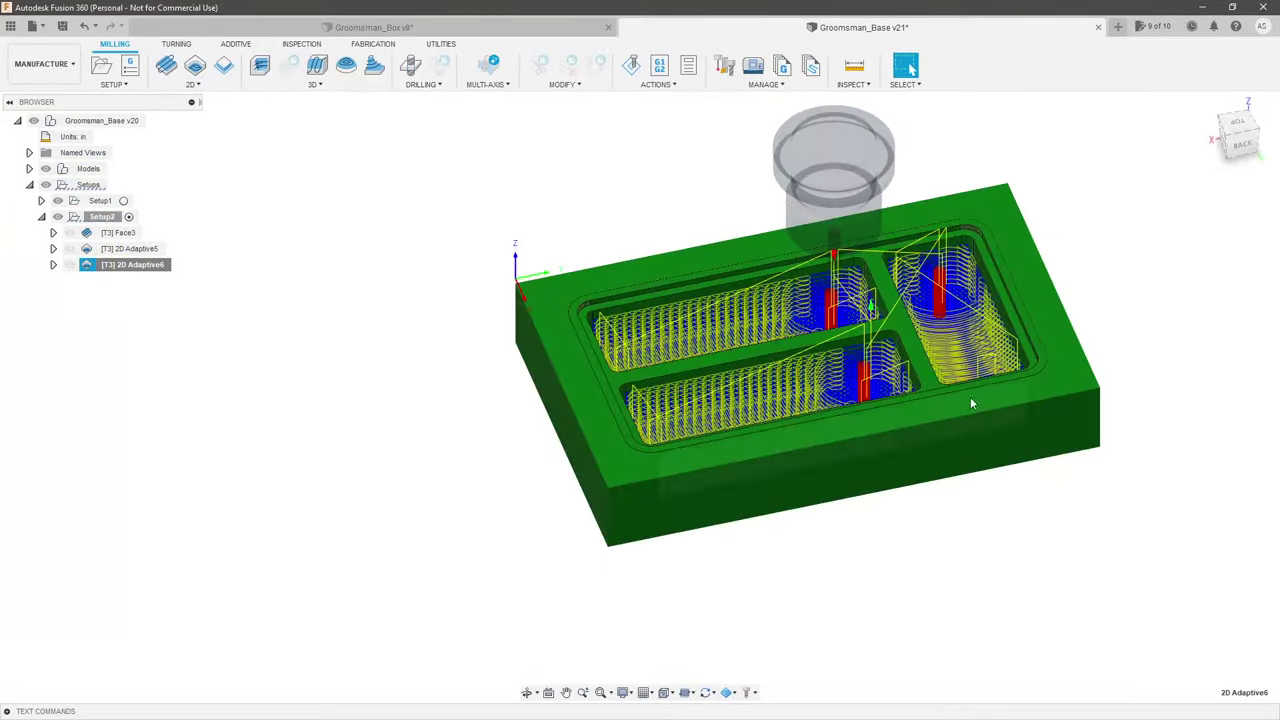
scroll(1022, 298, up, 2)
Step: Simulate all operations of Setup2 and play the simulation from the start
click(1013, 319)
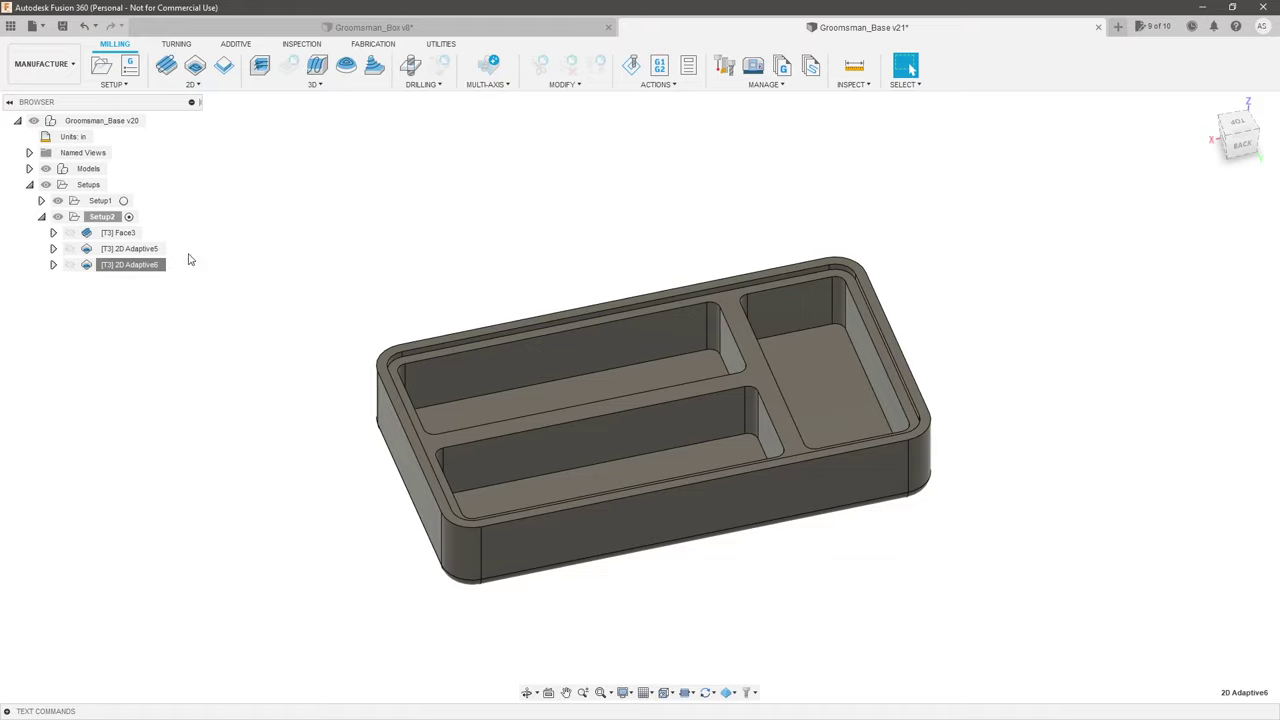
shift+middle_drag(477, 284, 447, 269)
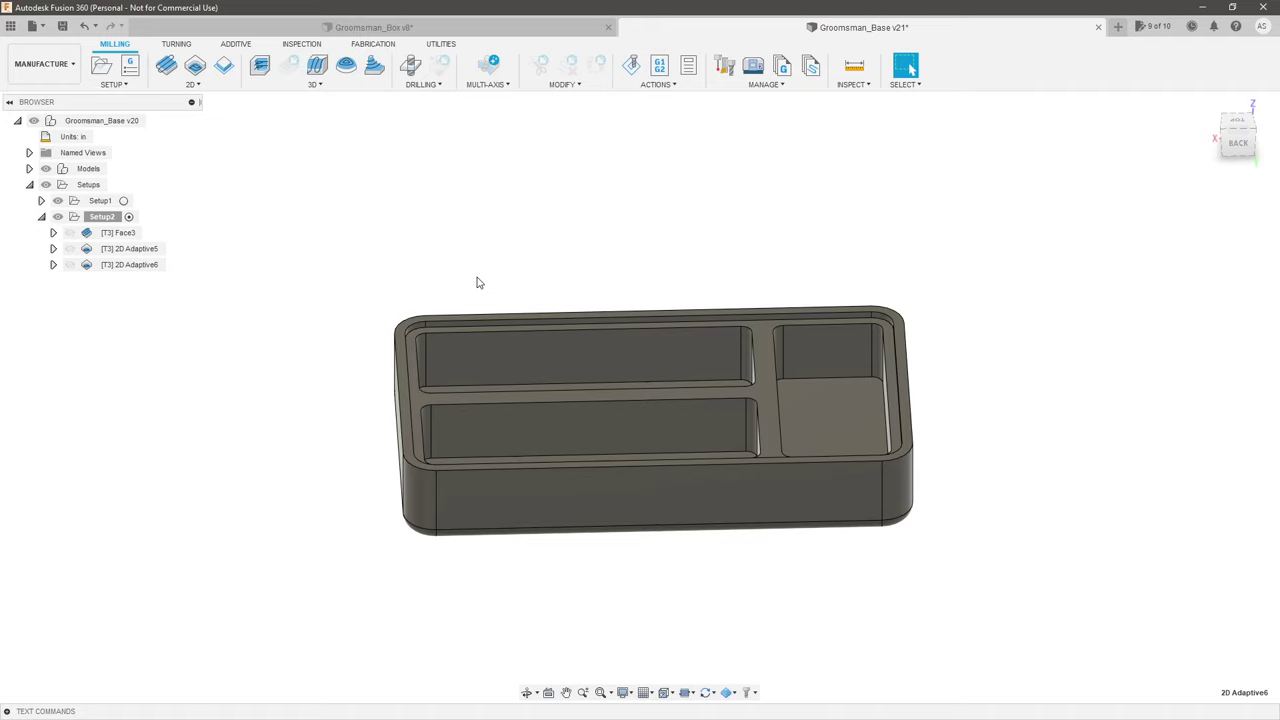
right_click(115, 219)
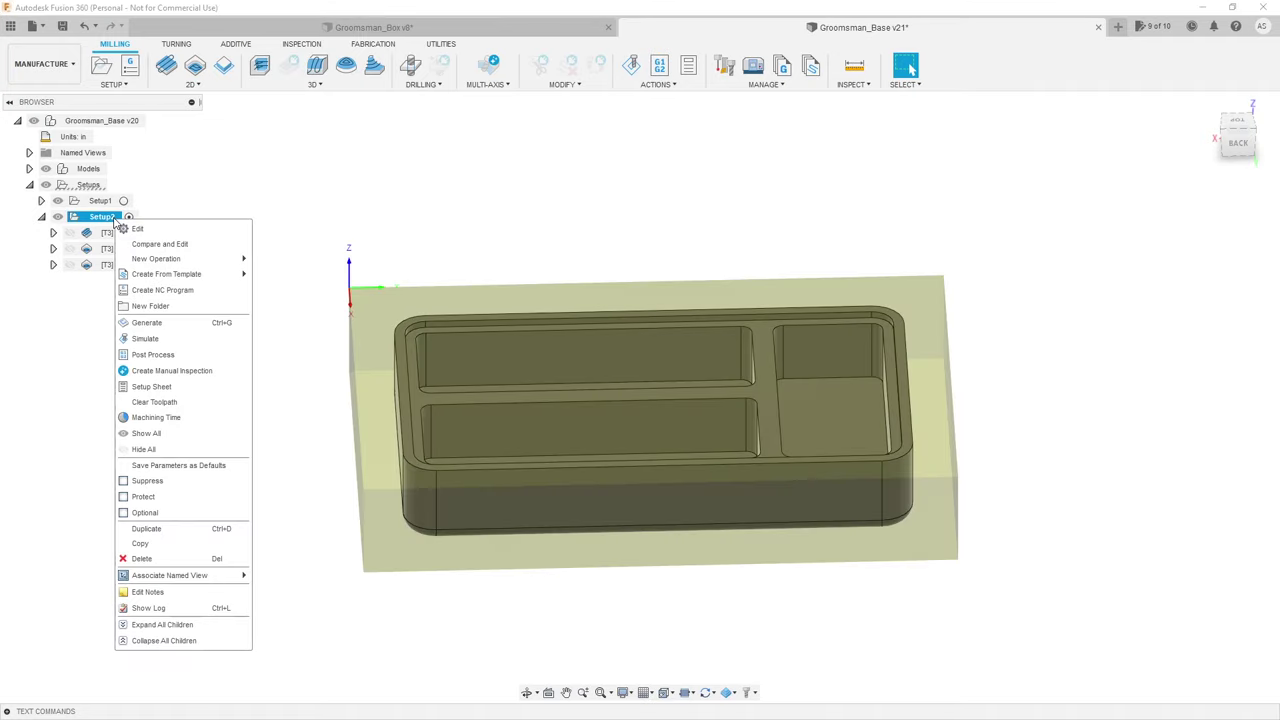
click(146, 339)
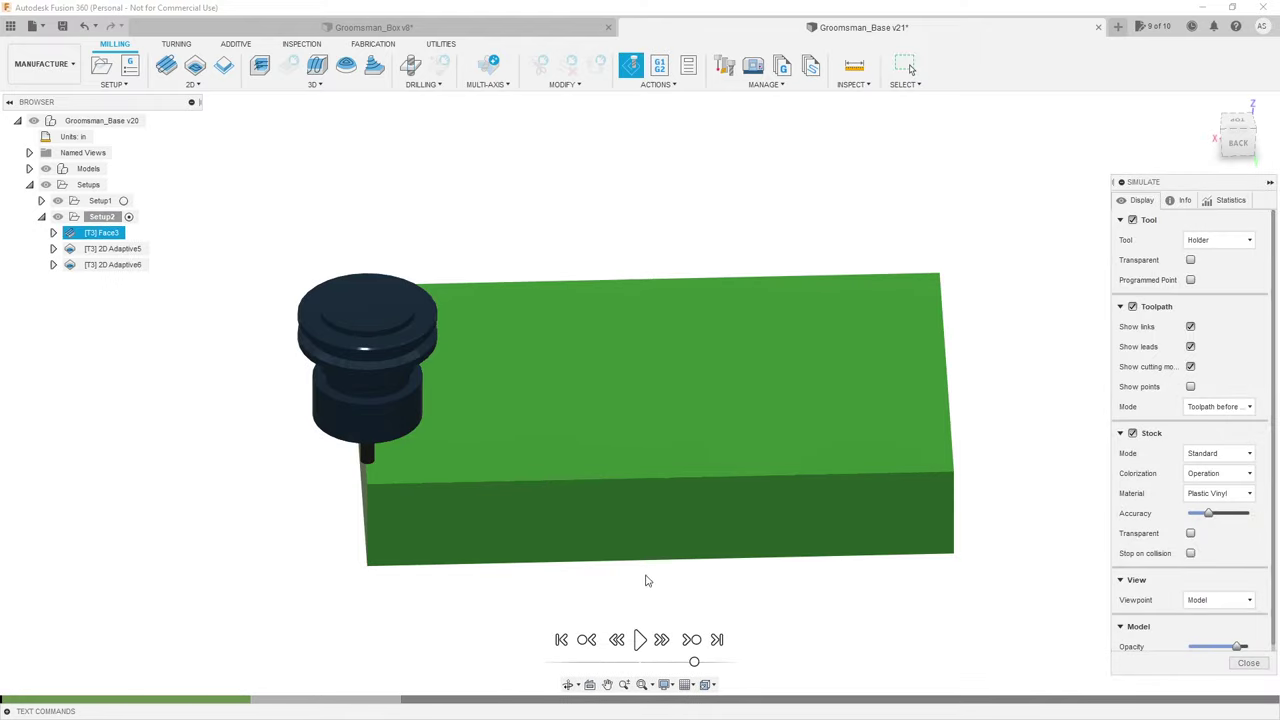
shift+middle_drag(646, 576, 664, 547)
scroll(665, 548, down, 1)
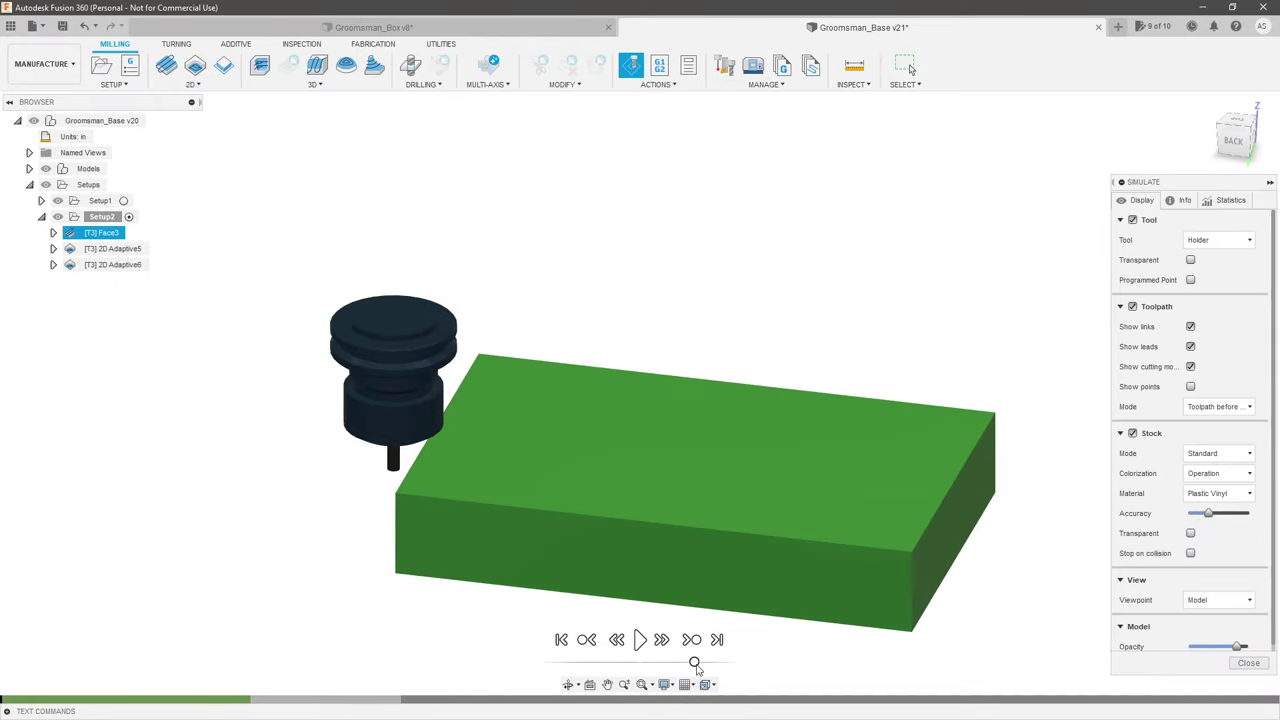
click(640, 641)
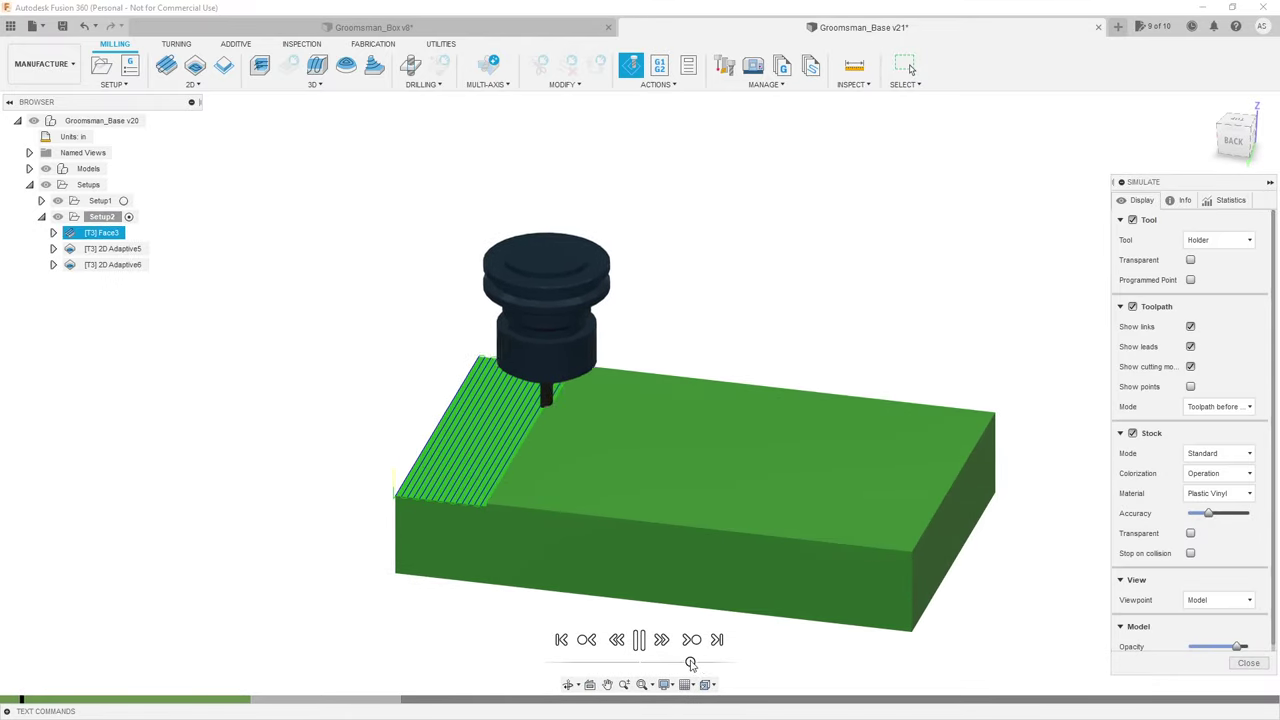
Step: Adjust the playback speed and watch the facing pass and recess clearing run on the stock
scroll(626, 574, down, 2)
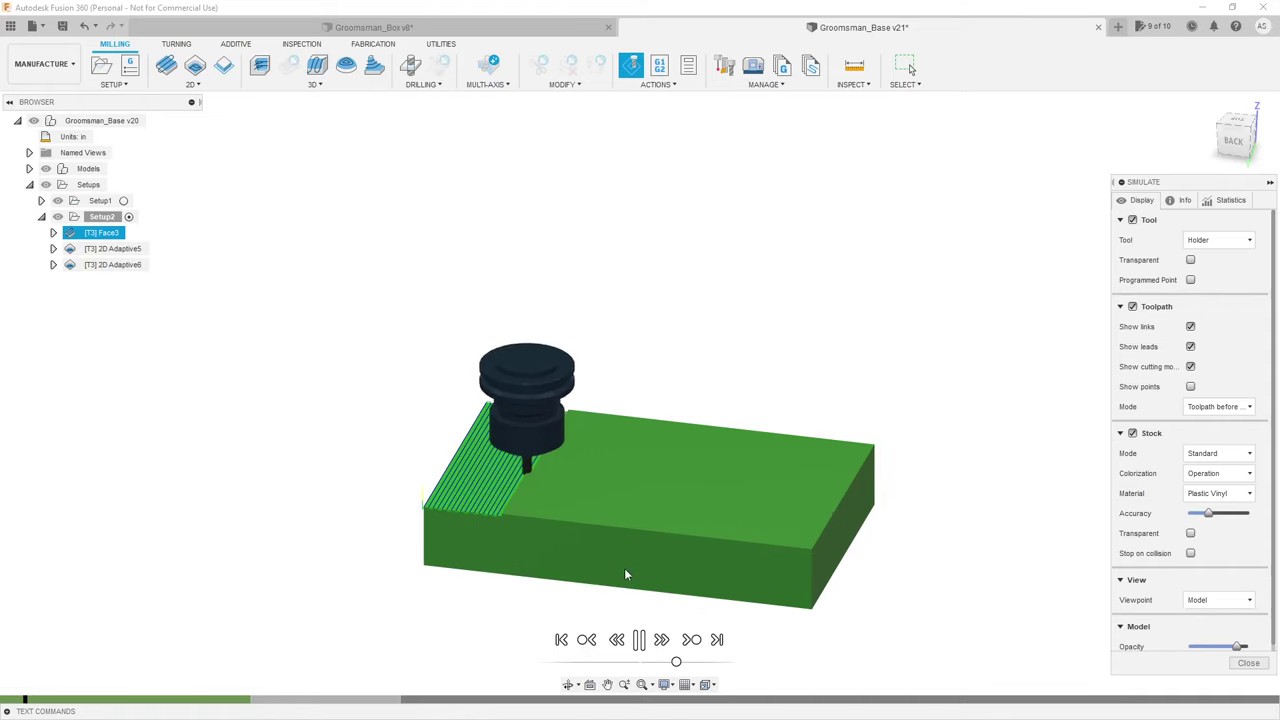
scroll(626, 574, up, 5)
shift+middle_drag(661, 553, 697, 517)
scroll(654, 517, down, 3)
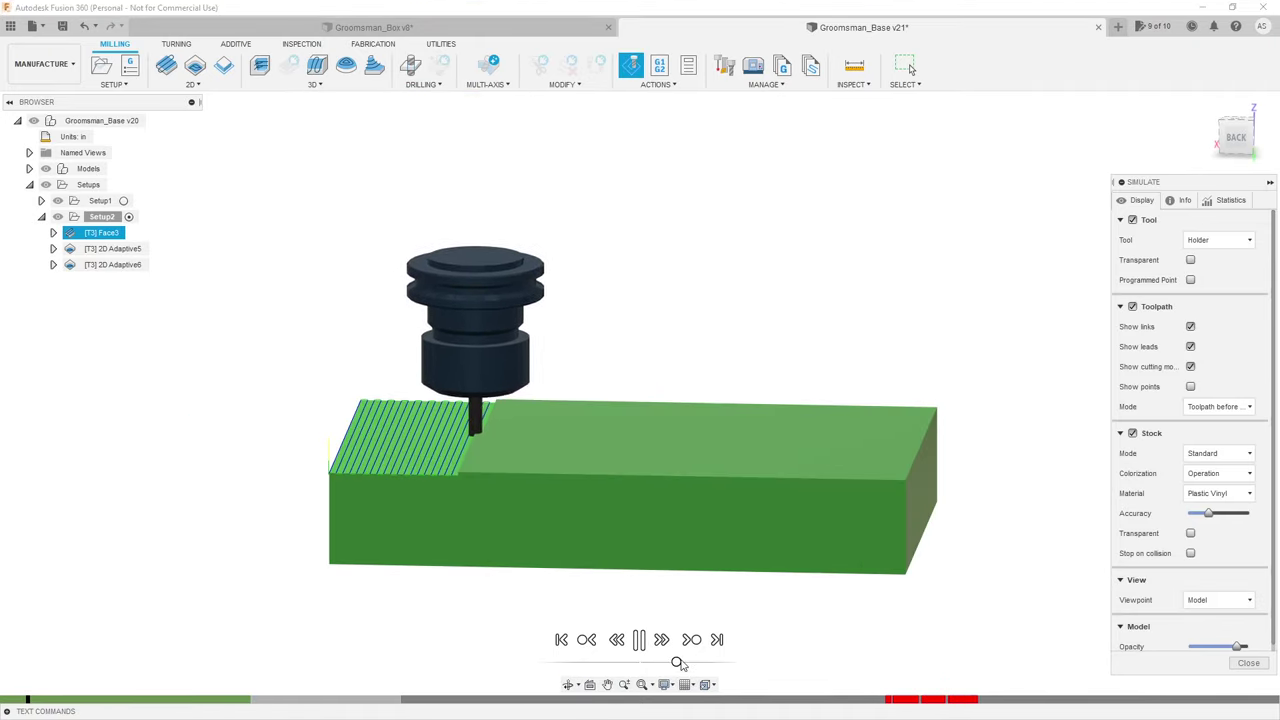
drag(680, 663, 695, 663)
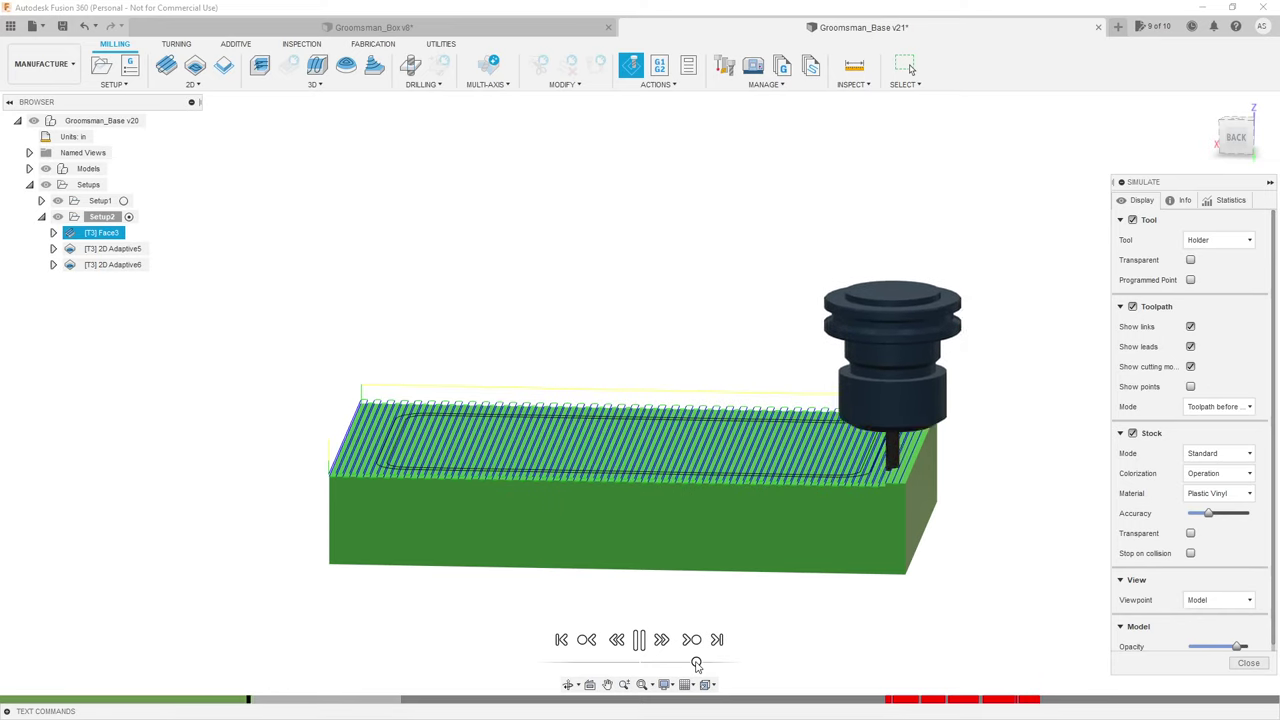
shift+middle_drag(686, 526, 727, 573)
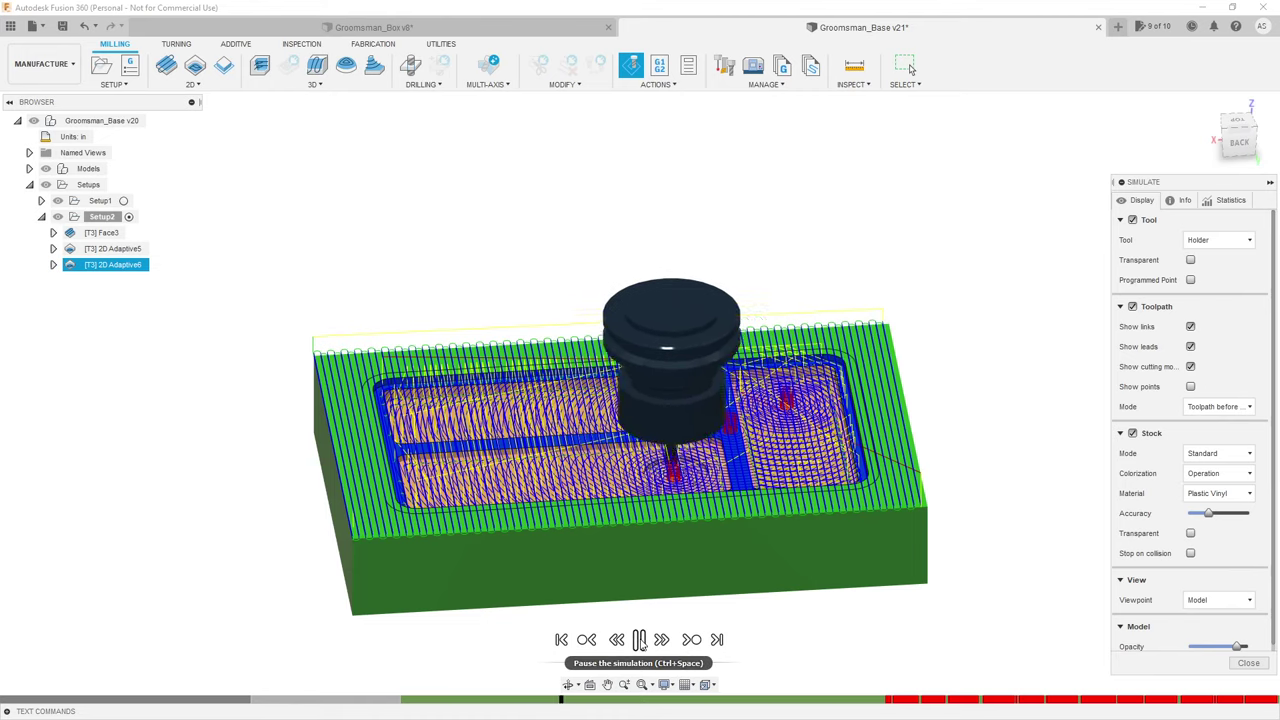
Step: Advance the simulation to the end of the collision-free portion of 2D Adaptive6 and pause at the first holder collision
click(824, 703)
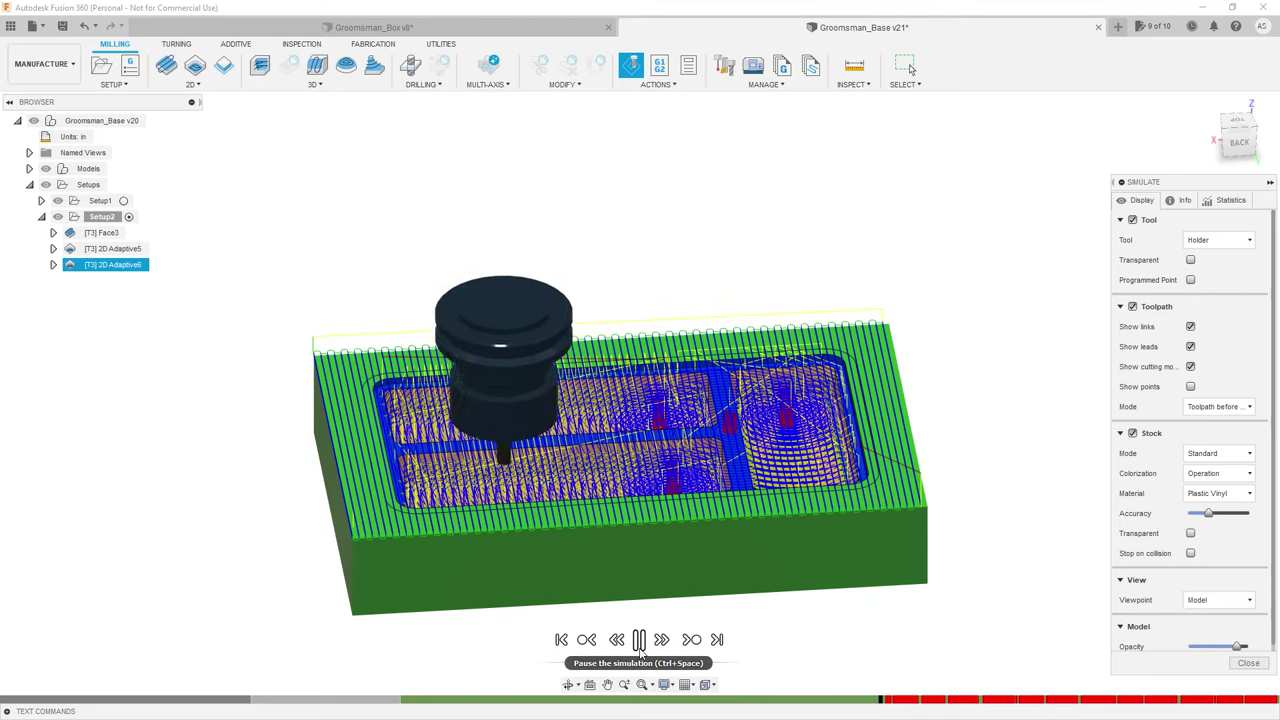
click(640, 646)
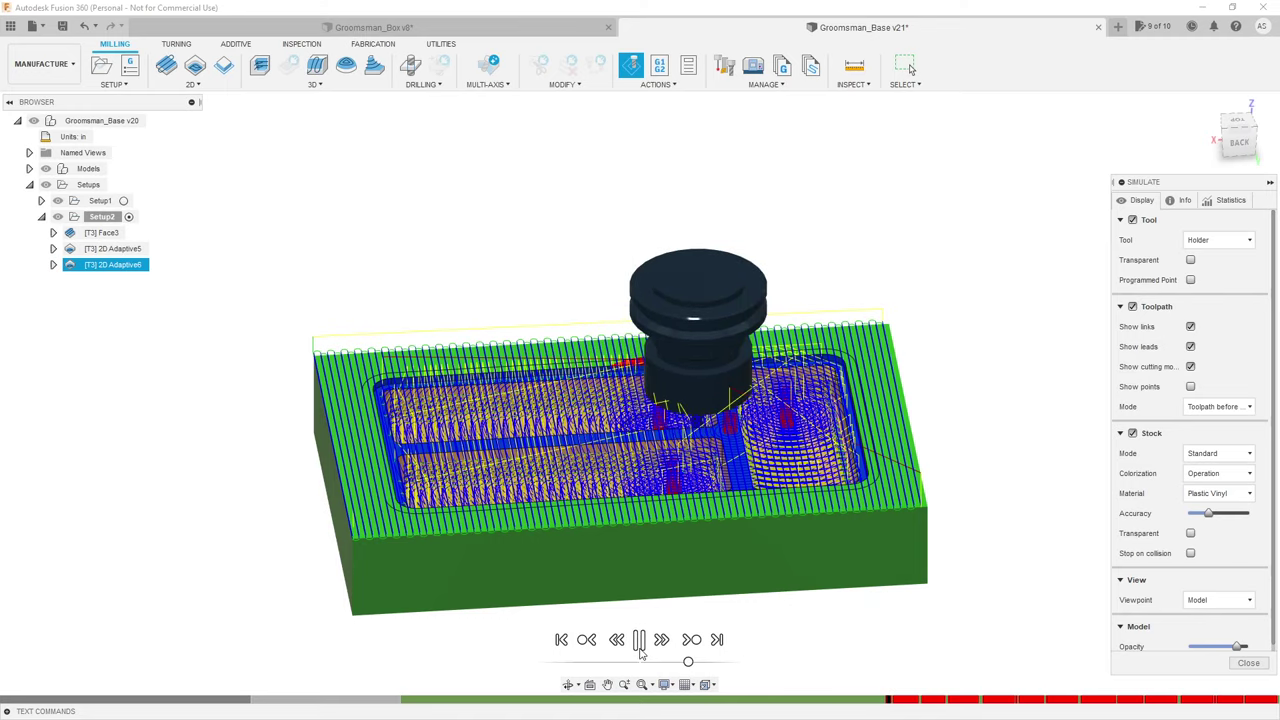
shift+middle_drag(638, 646, 943, 520)
scroll(943, 520, up, 5)
mouse_move(658, 358)
shift+middle_down()
mouse_move(686, 358)
mouse_move(638, 355)
mouse_move(646, 377)
shift+middle_up()
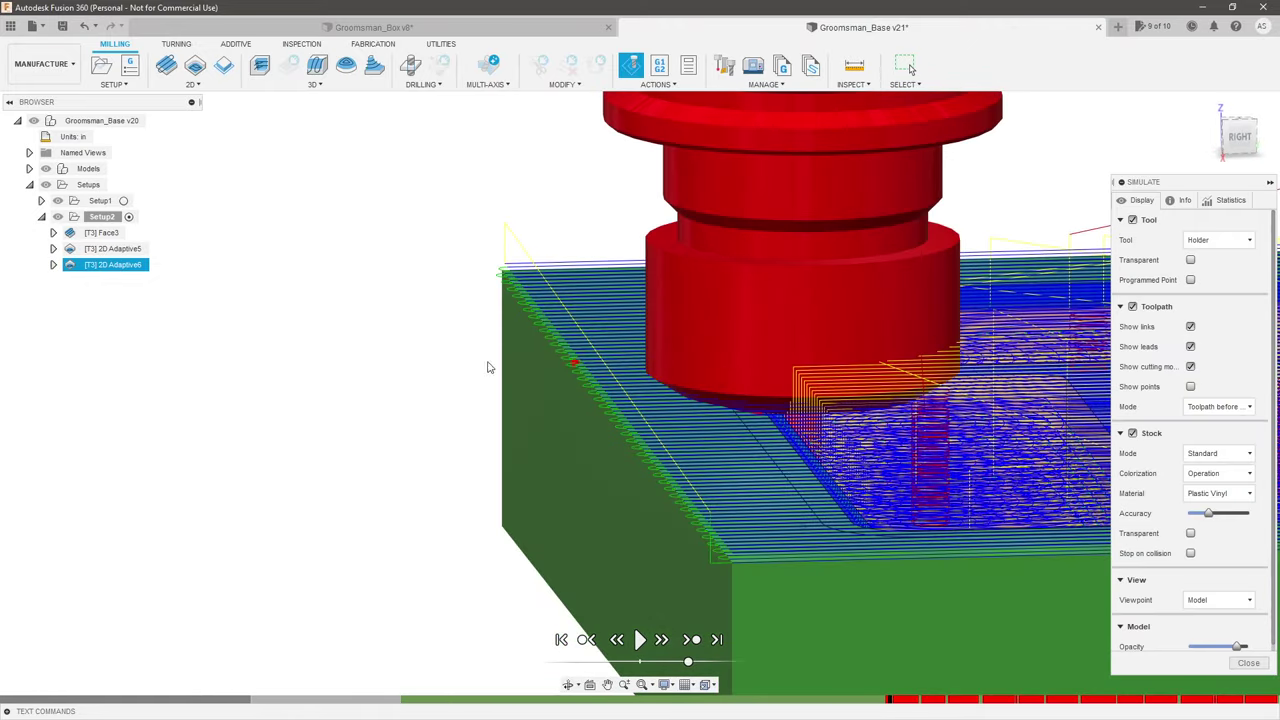
Step: Check which tool the 2D Adaptive5 operation uses
click(54, 249)
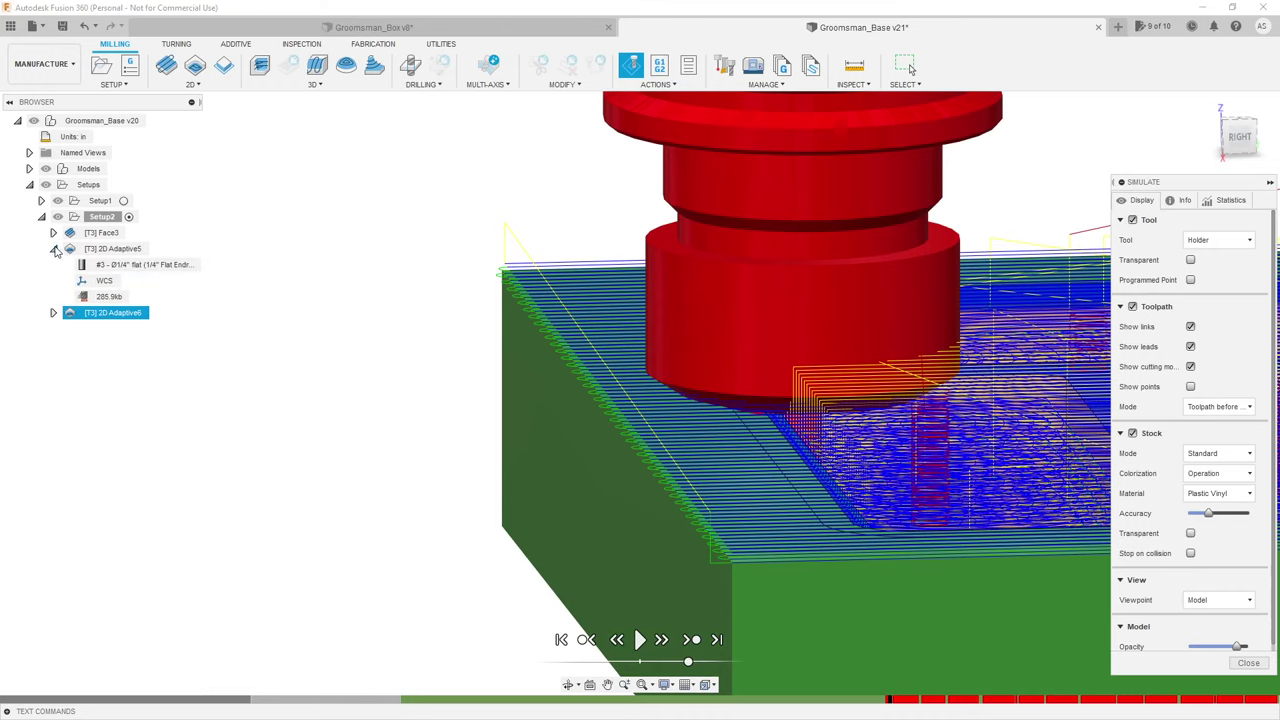
click(54, 249)
scroll(400, 405, down, 3)
scroll(703, 374, up, 1)
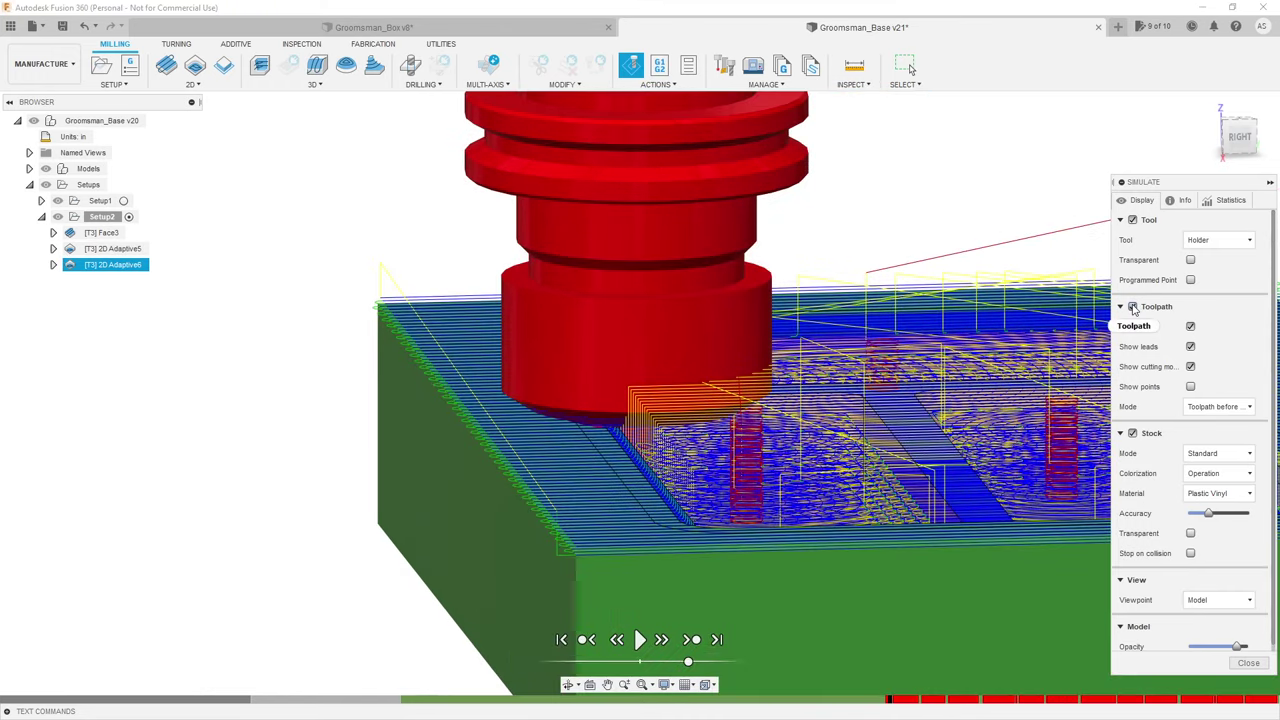
Step: Hide the toolpath in the simulation and inspect up close where the tool holder meets the recess rim
click(1133, 308)
scroll(463, 377, up, 3)
shift+middle_drag(466, 378, 501, 360)
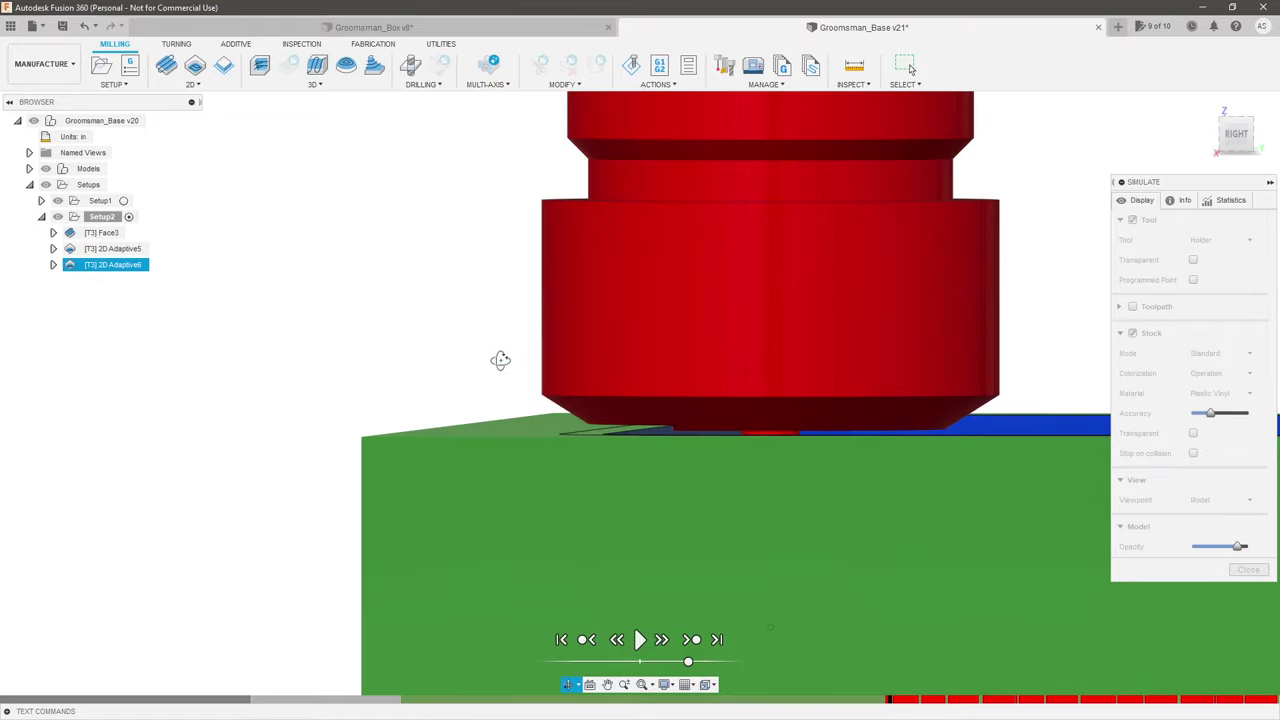
scroll(618, 387, up, 2)
shift+middle_drag(620, 386, 612, 397)
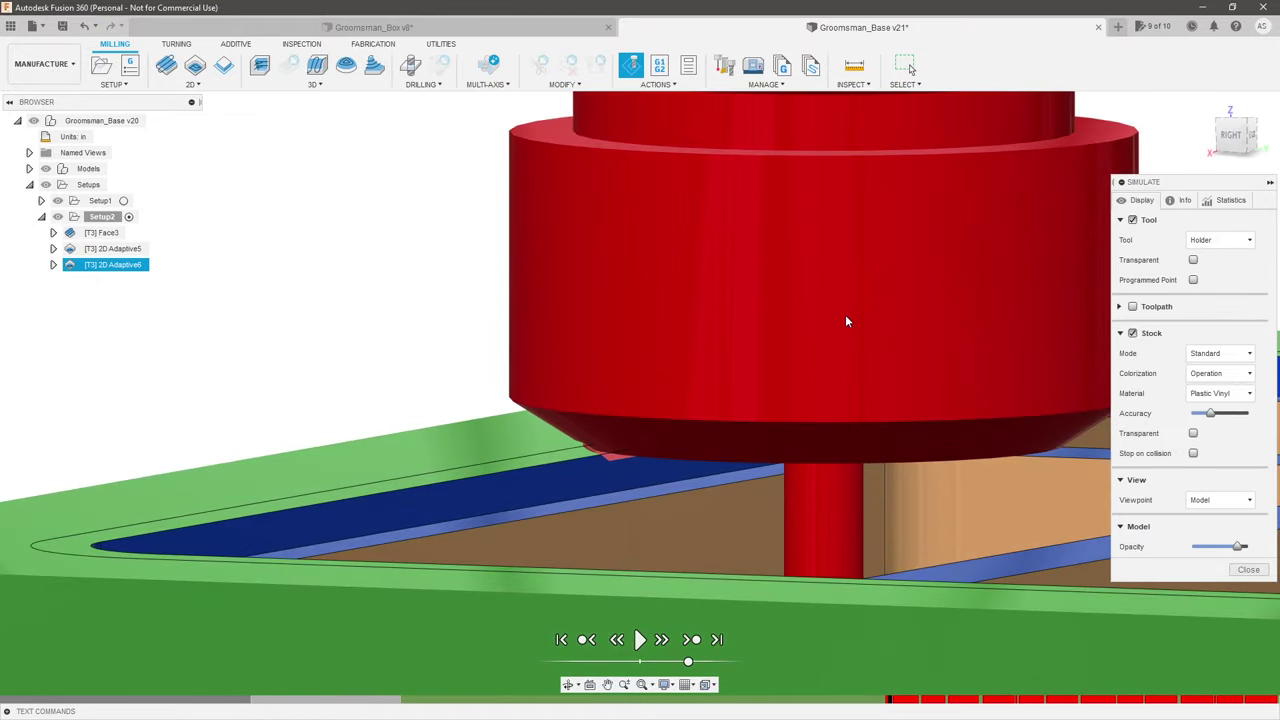
scroll(845, 321, down, 4)
scroll(617, 414, up, 5)
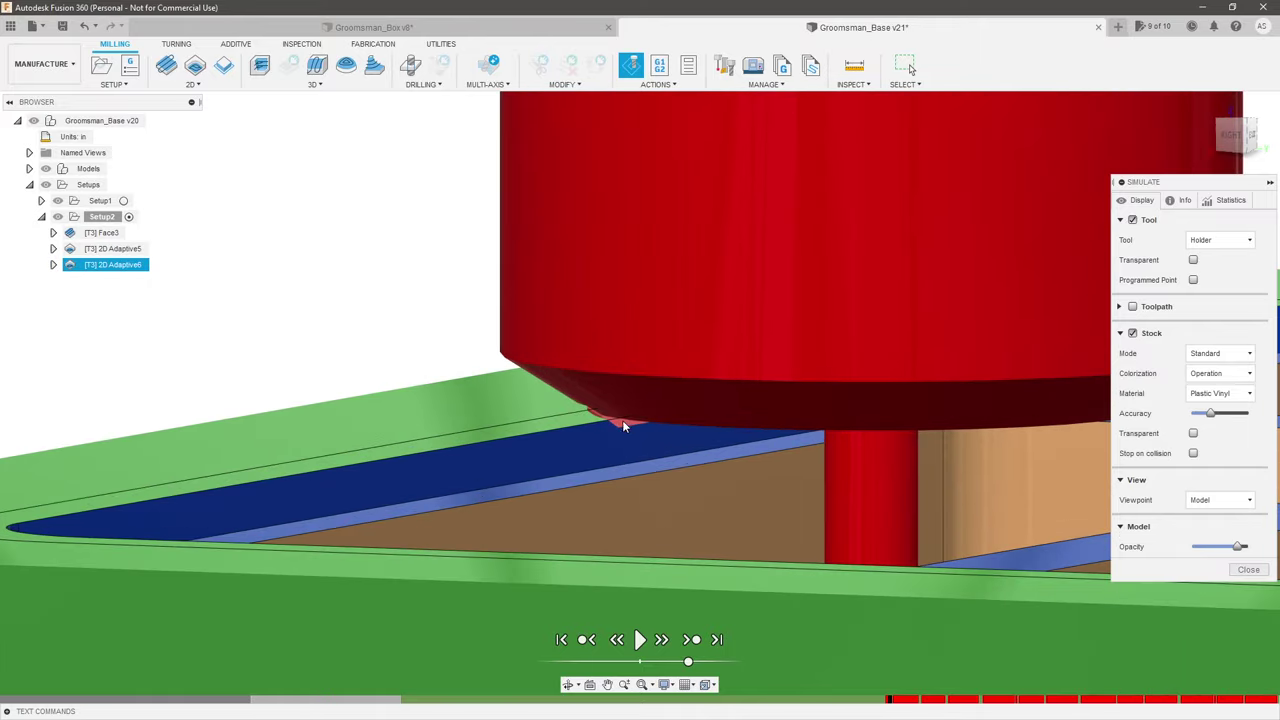
shift+middle_drag(622, 420, 648, 433)
scroll(624, 424, down, 5)
scroll(449, 449, down, 3)
scroll(345, 470, up, 5)
scroll(583, 424, down, 4)
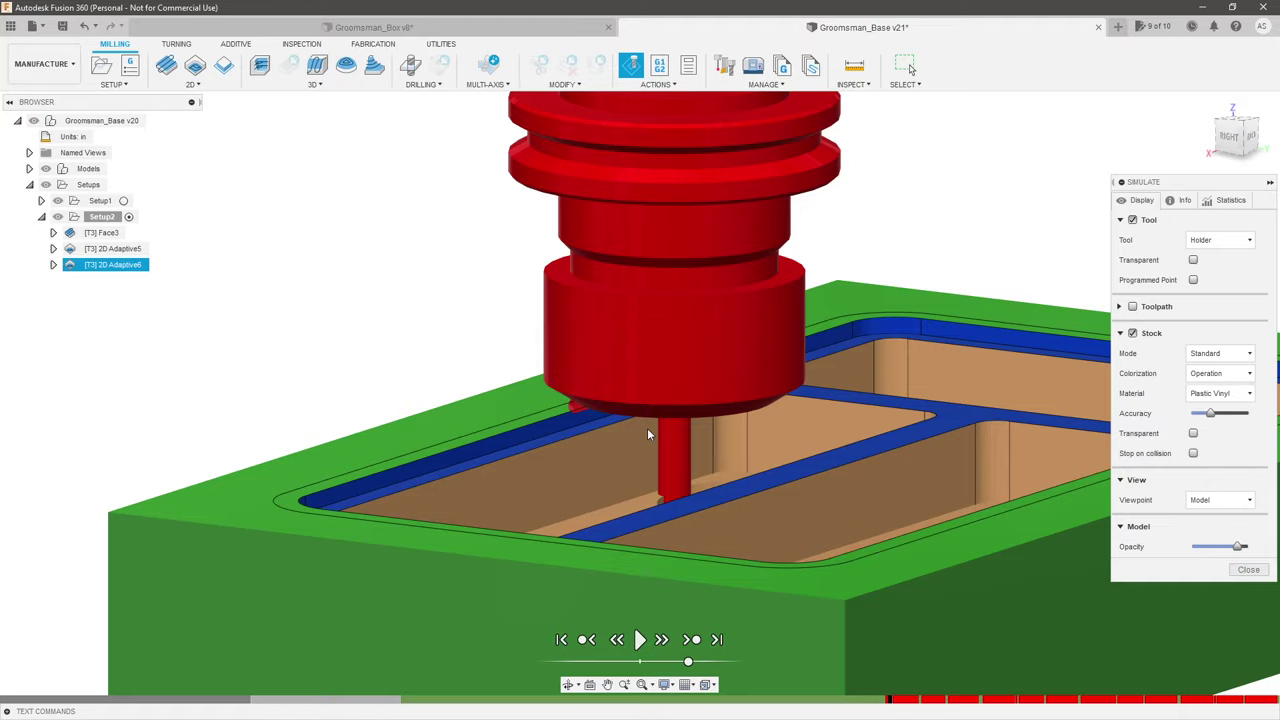
Step: Examine how deep the end mill reaches into the compartment relative to the holder and the surrounding stock
shift+middle_drag(640, 429, 662, 441)
shift+middle_drag(724, 498, 729, 513)
scroll(581, 466, down, 5)
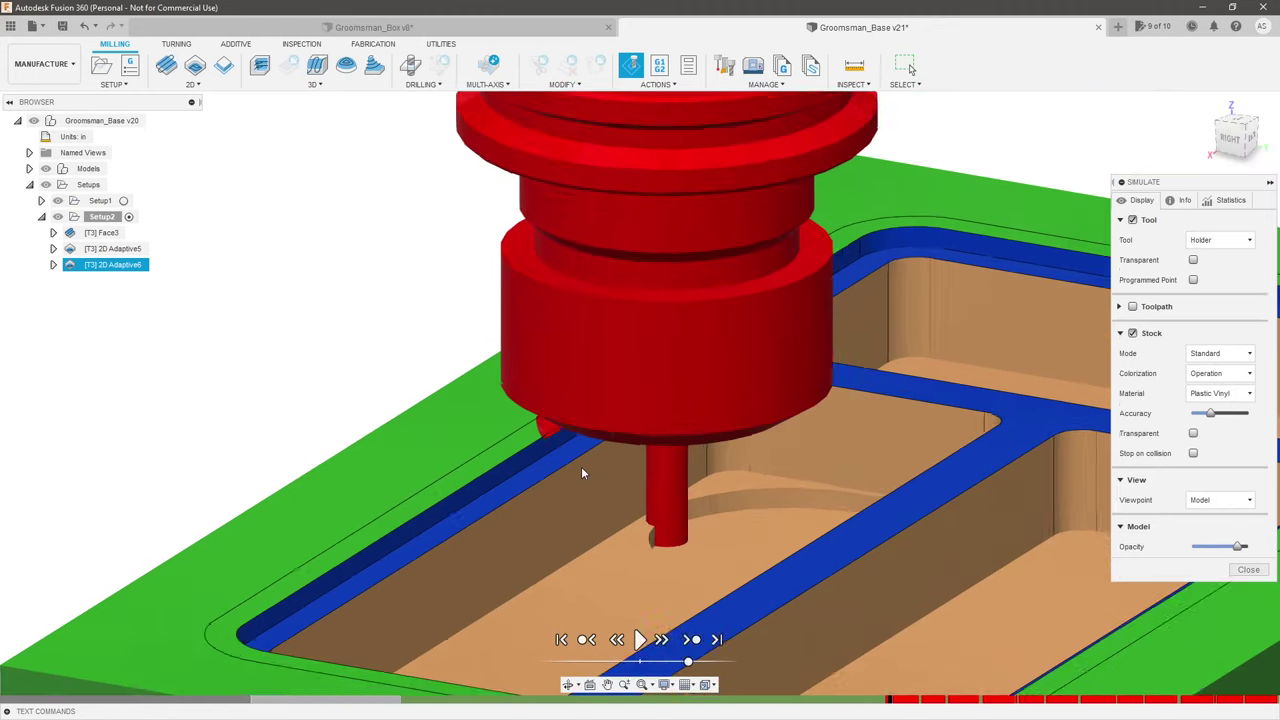
shift+middle_drag(950, 350, 893, 403)
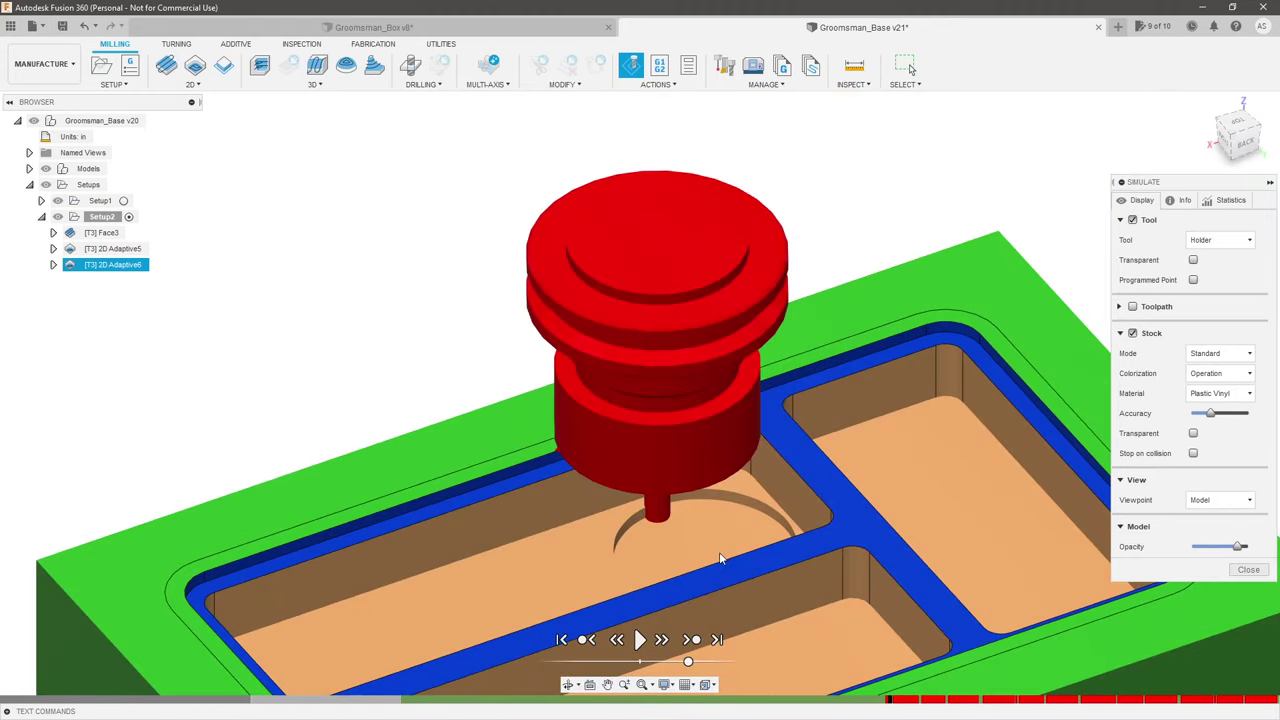
shift+middle_drag(711, 574, 760, 491)
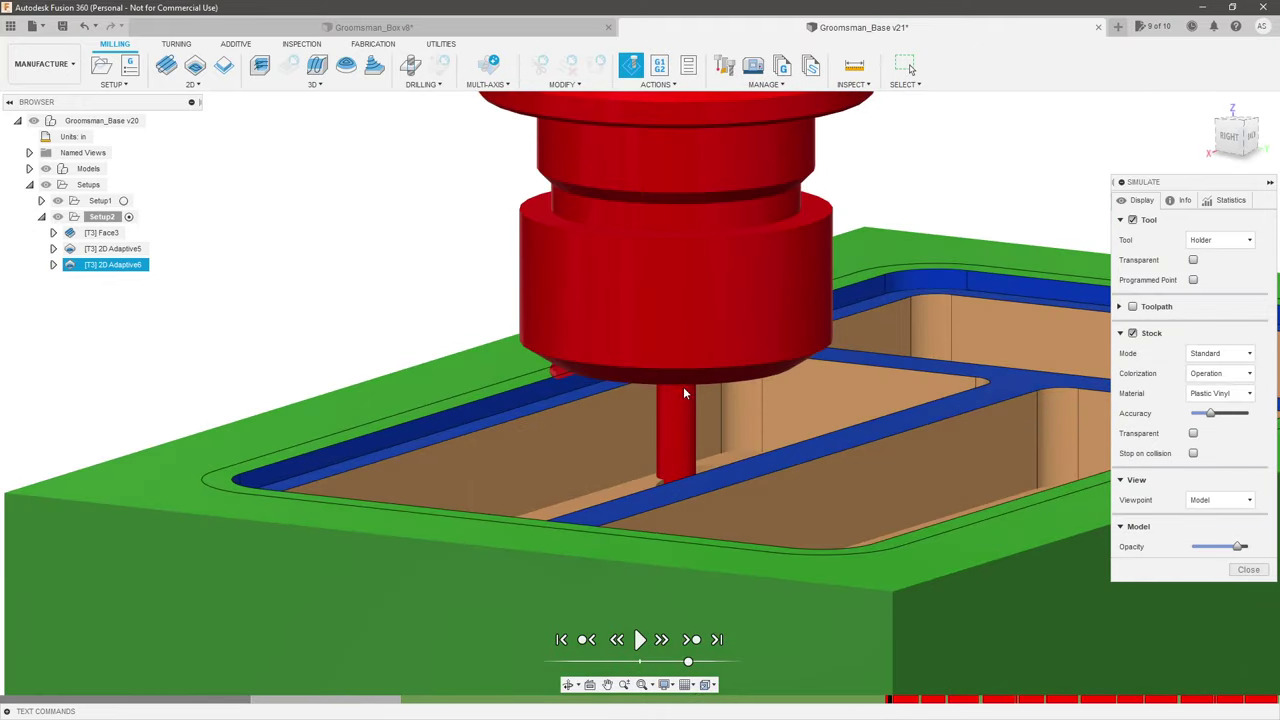
scroll(651, 415, down, 4)
shift+middle_drag(733, 425, 650, 374)
scroll(608, 390, up, 4)
scroll(649, 374, down, 3)
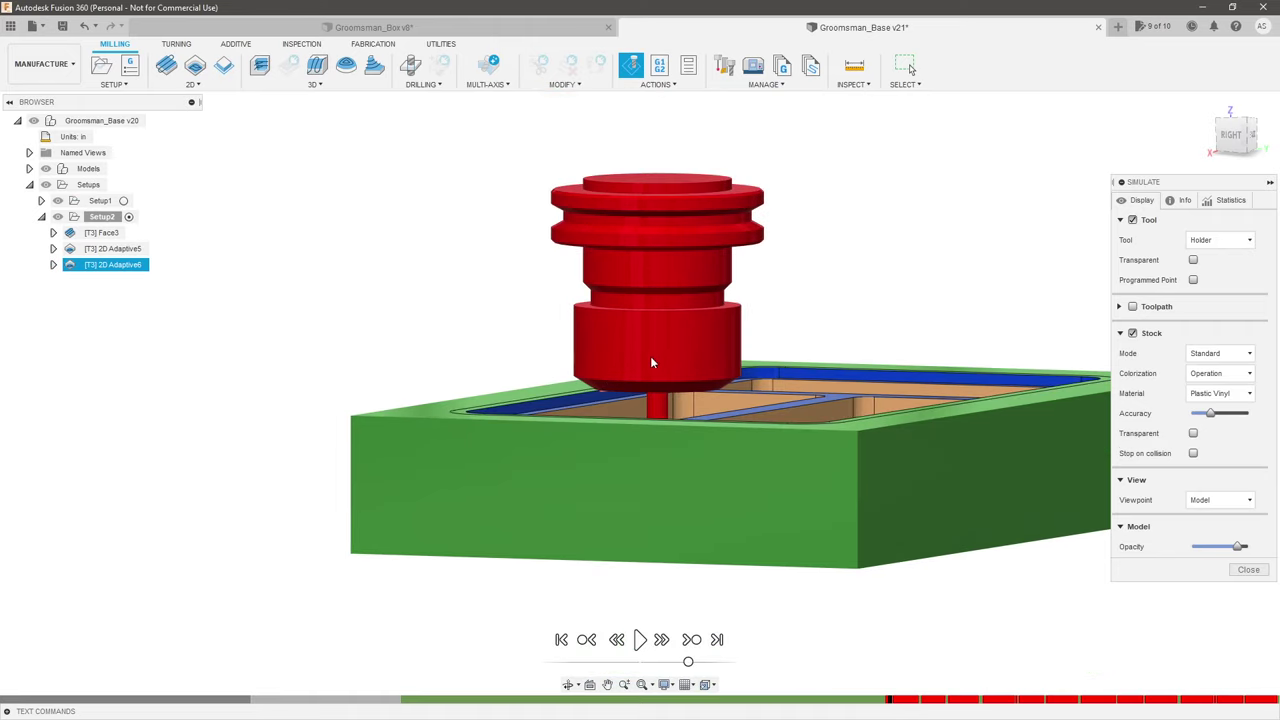
Step: Compare the exposed tool length below the holder with the compartment depth, from low and raised side views
scroll(610, 330, up, 4)
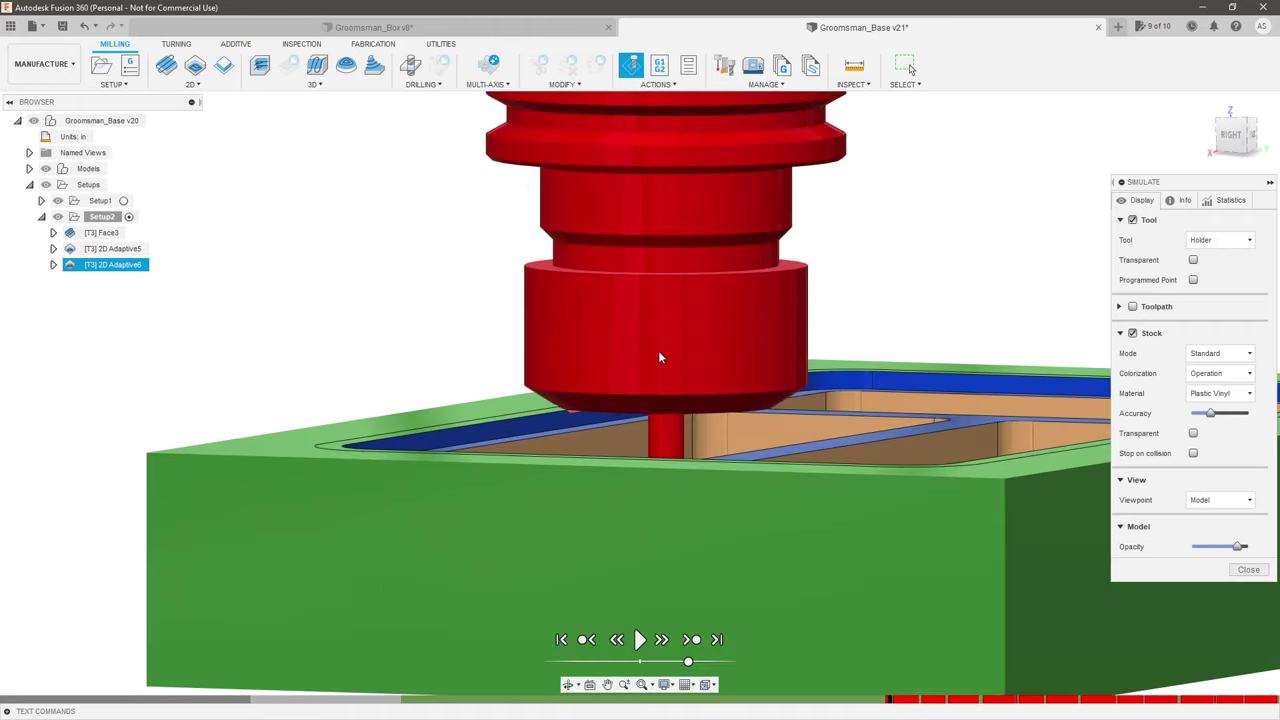
mouse_move(660, 357)
shift+middle_down()
mouse_move(662, 340)
mouse_move(663, 373)
shift+middle_up()
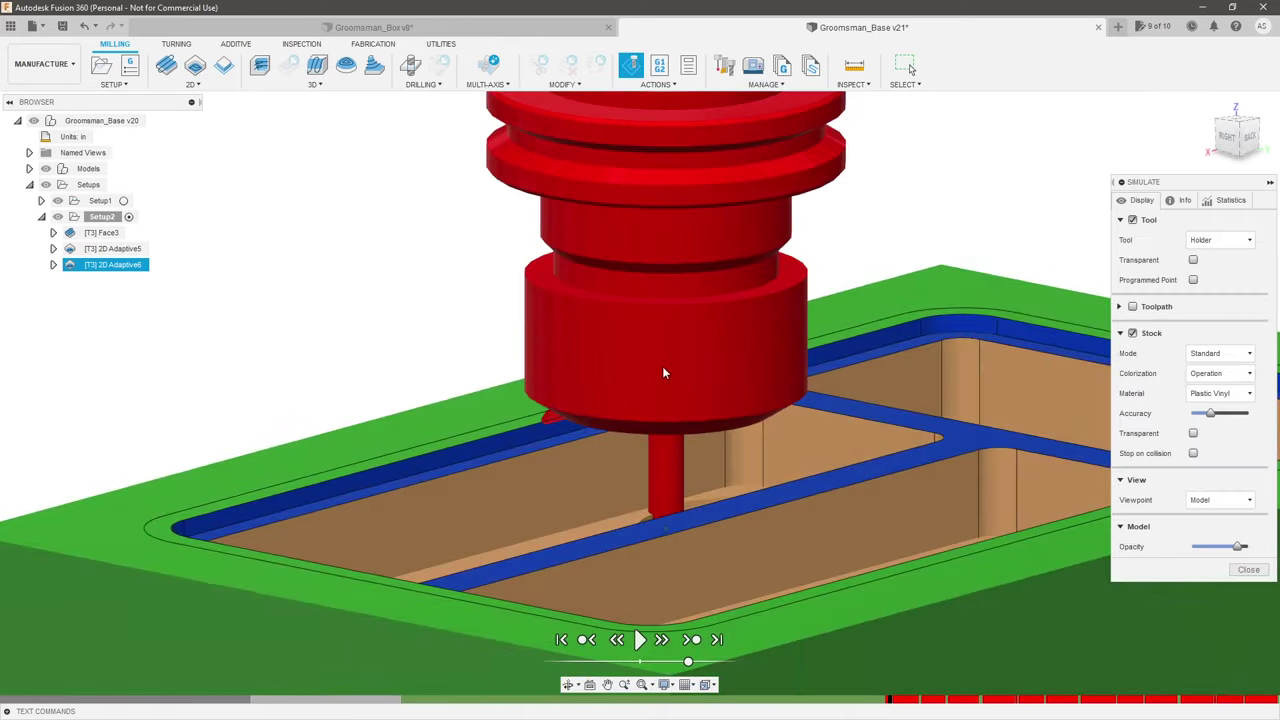
scroll(619, 454, down, 2)
shift+middle_drag(656, 449, 656, 456)
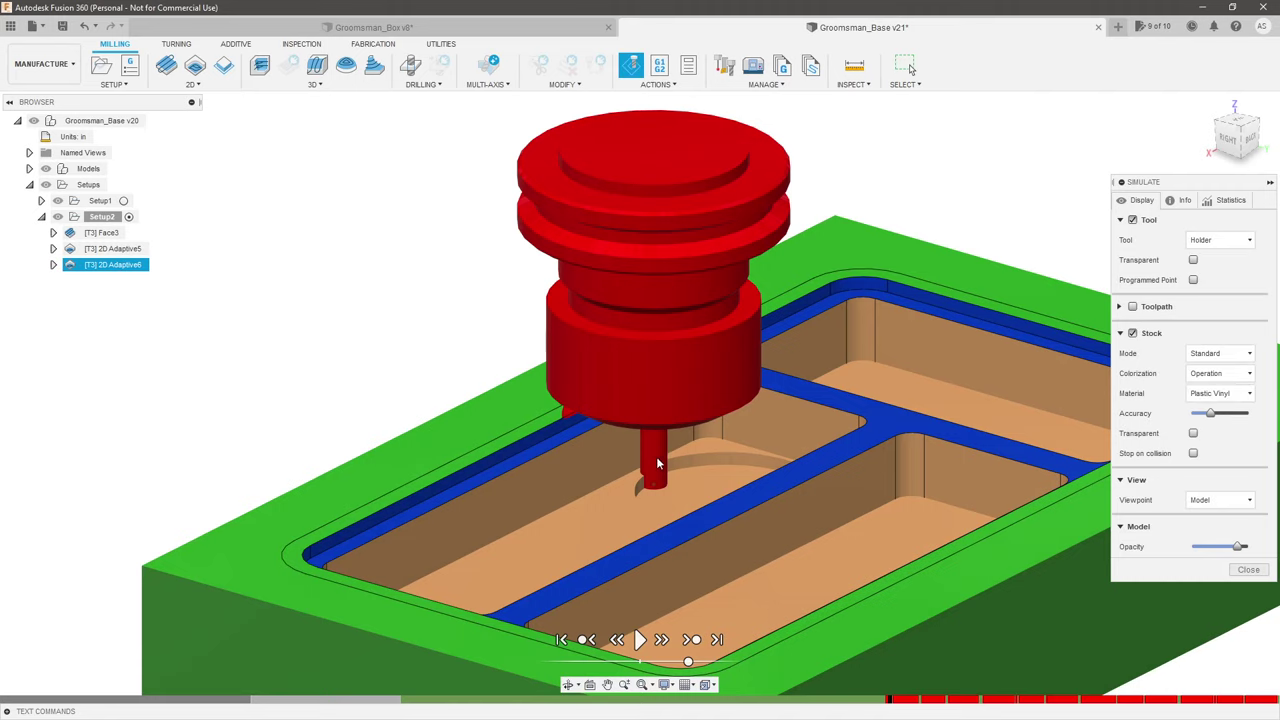
scroll(648, 468, up, 3)
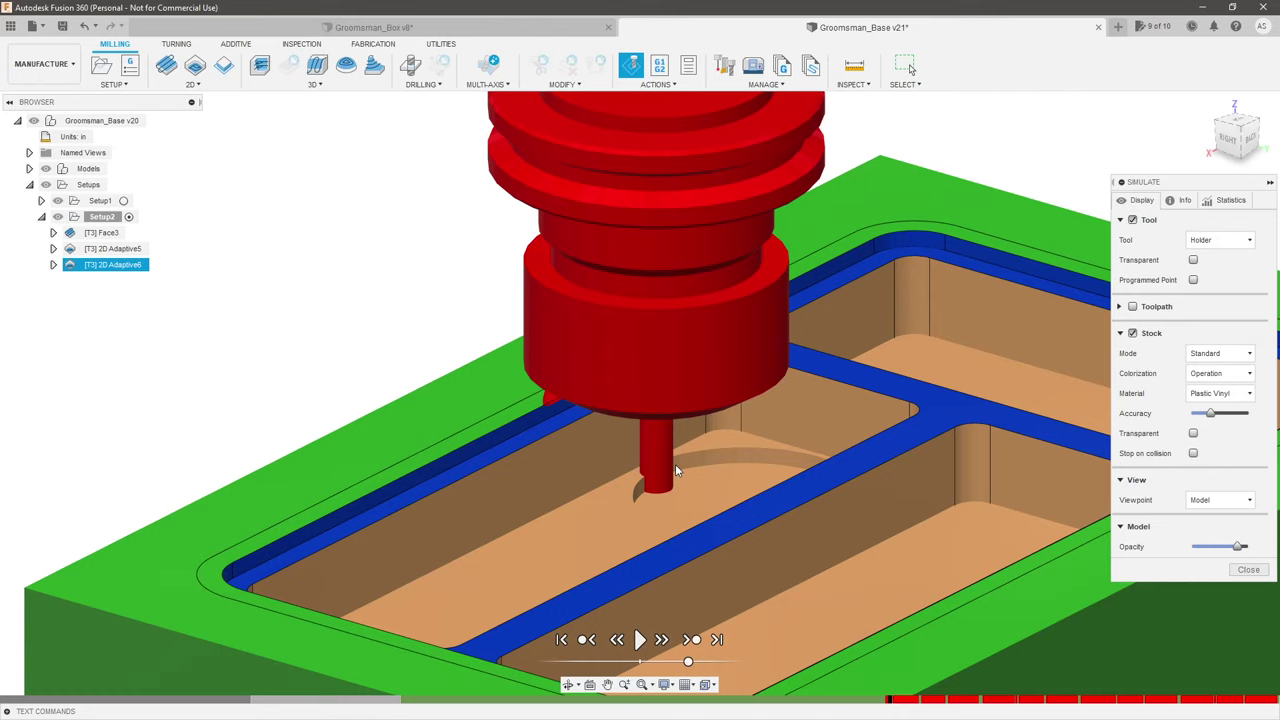
shift+middle_drag(751, 464, 759, 455)
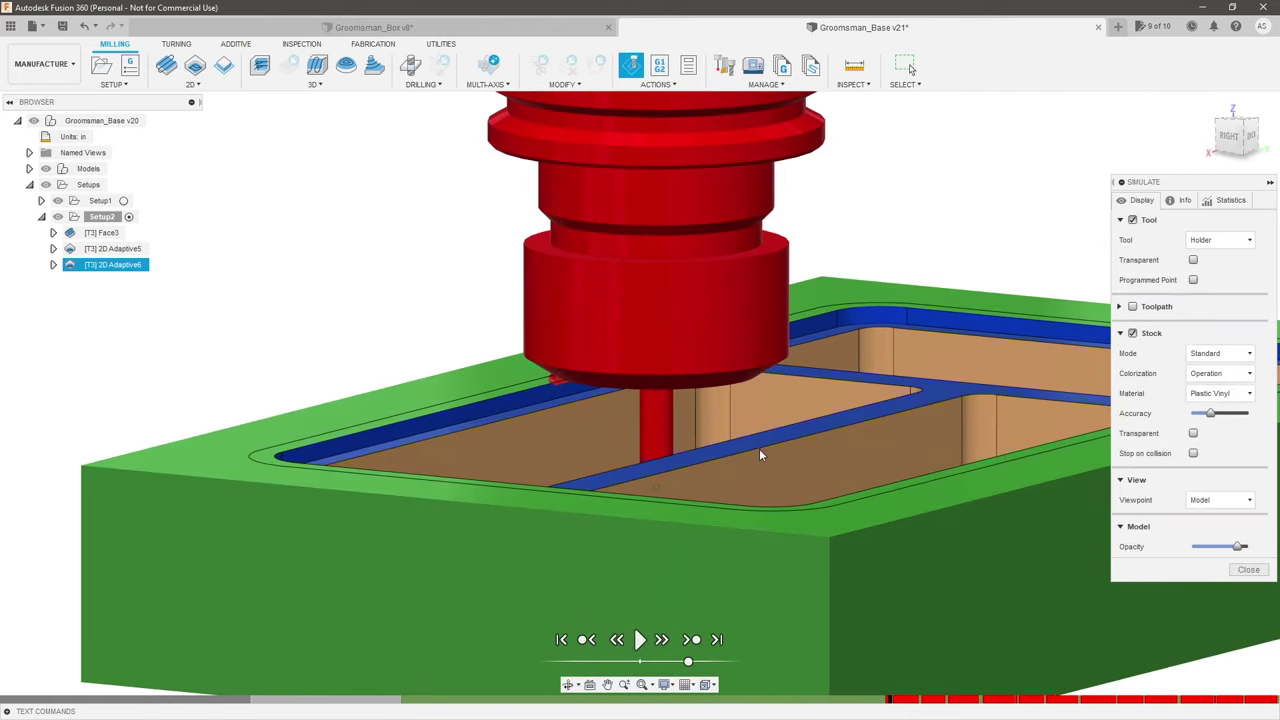
scroll(704, 479, down, 2)
mouse_move(907, 702)
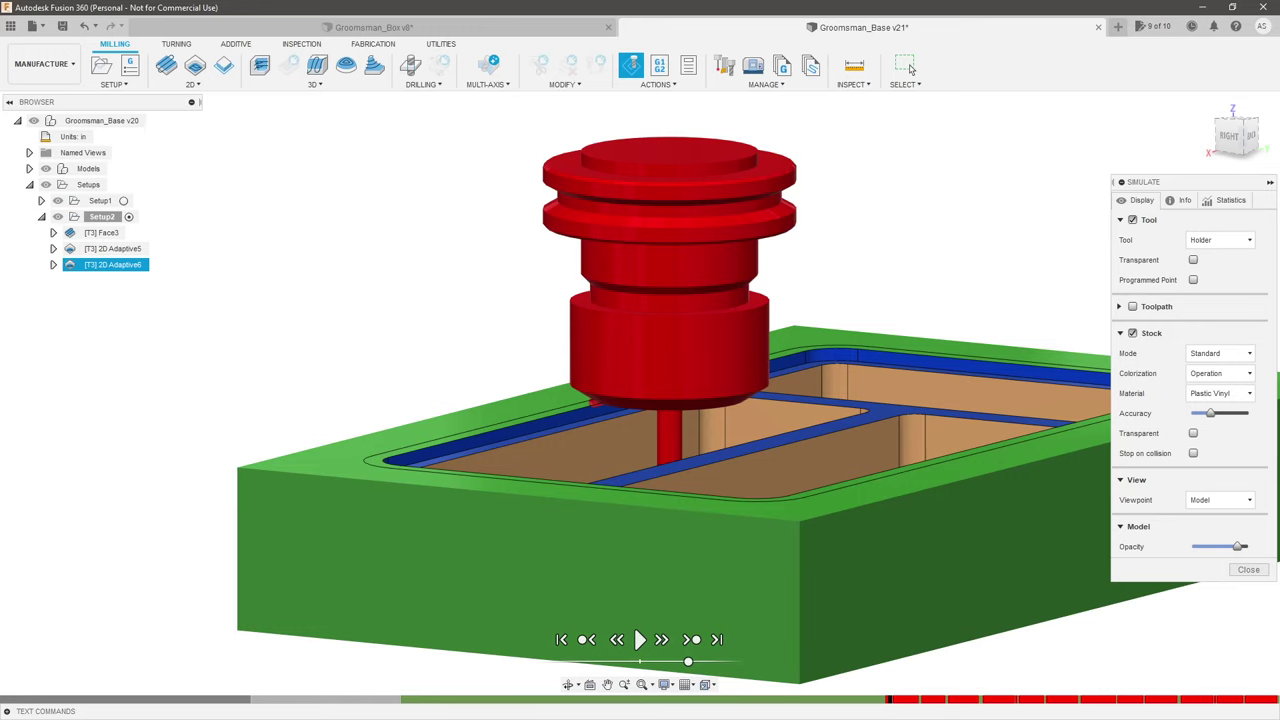
Step: Resume the simulation at a higher playback speed to watch the deeper compartment passes from above
shift+middle_drag(958, 506, 597, 568)
scroll(592, 585, down, 3)
click(641, 642)
scroll(600, 549, down, 3)
scroll(583, 551, up, 3)
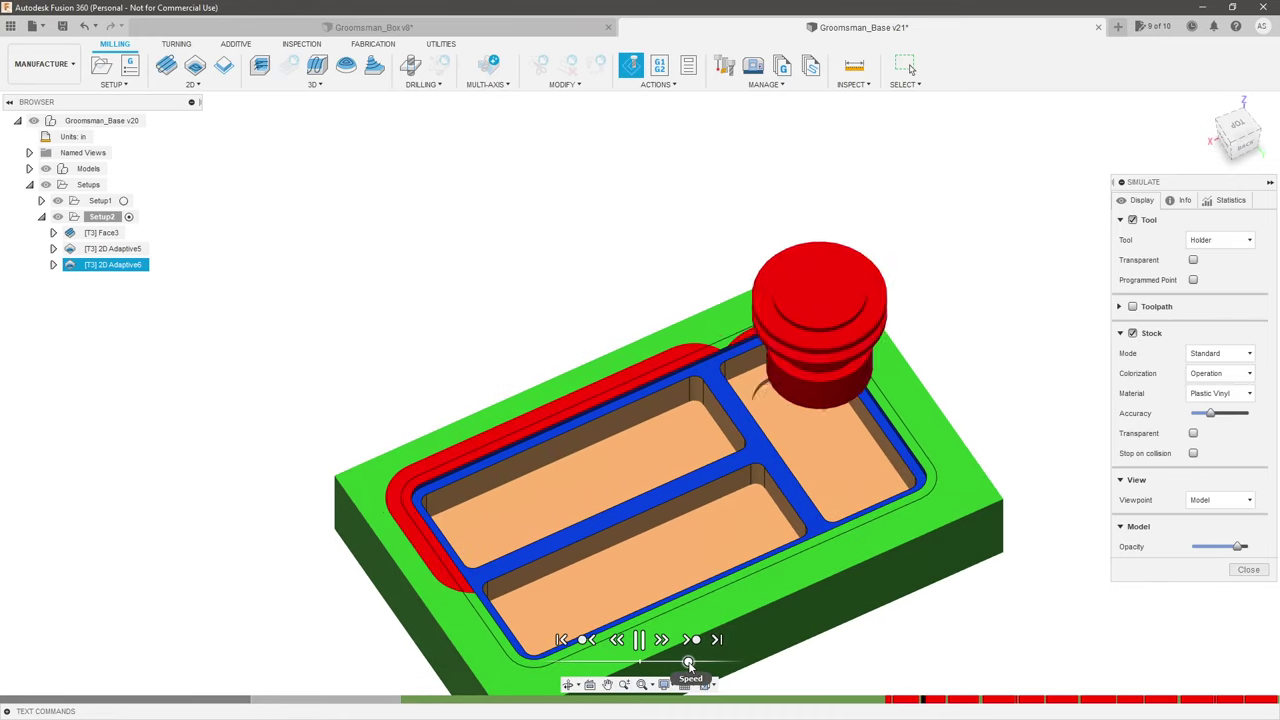
drag(688, 663, 692, 663)
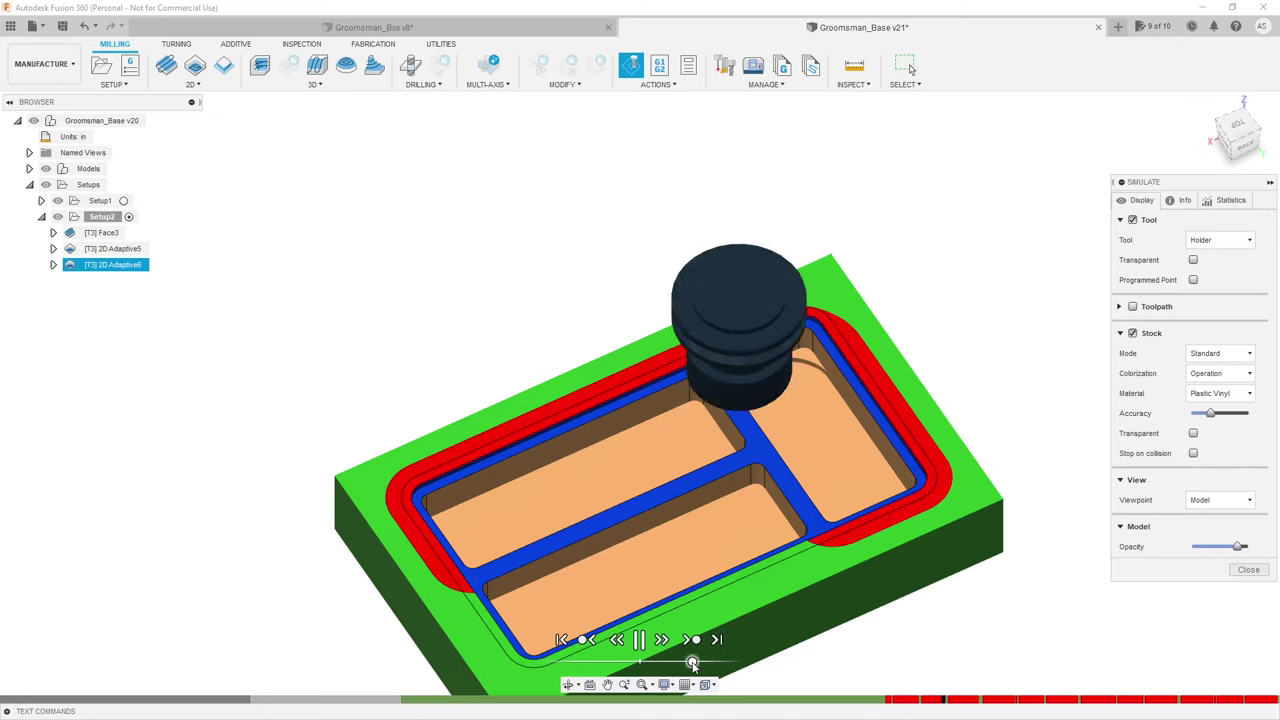
drag(692, 663, 700, 663)
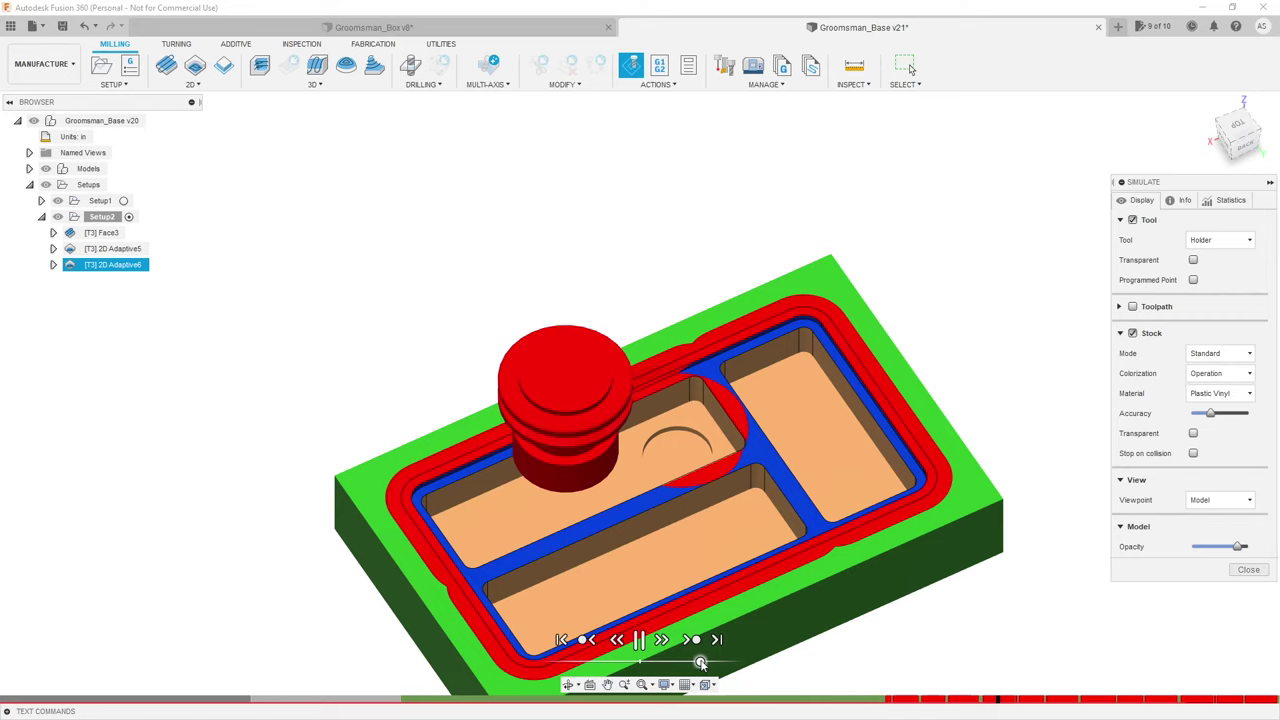
Step: Hide the tool in the simulation and examine the stock areas hit by the holder around the compartments
shift+middle_drag(776, 580, 754, 431)
scroll(756, 436, down, 3)
scroll(766, 562, up, 3)
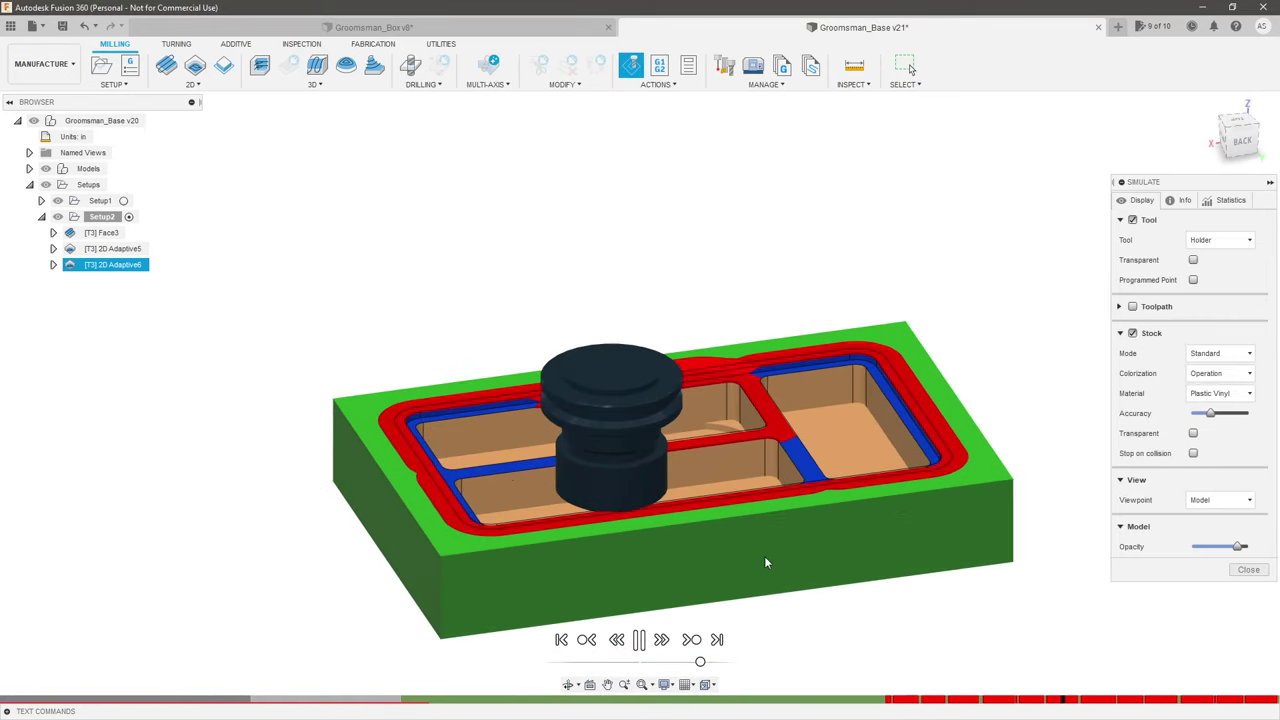
shift+middle_drag(765, 557, 763, 561)
click(1132, 220)
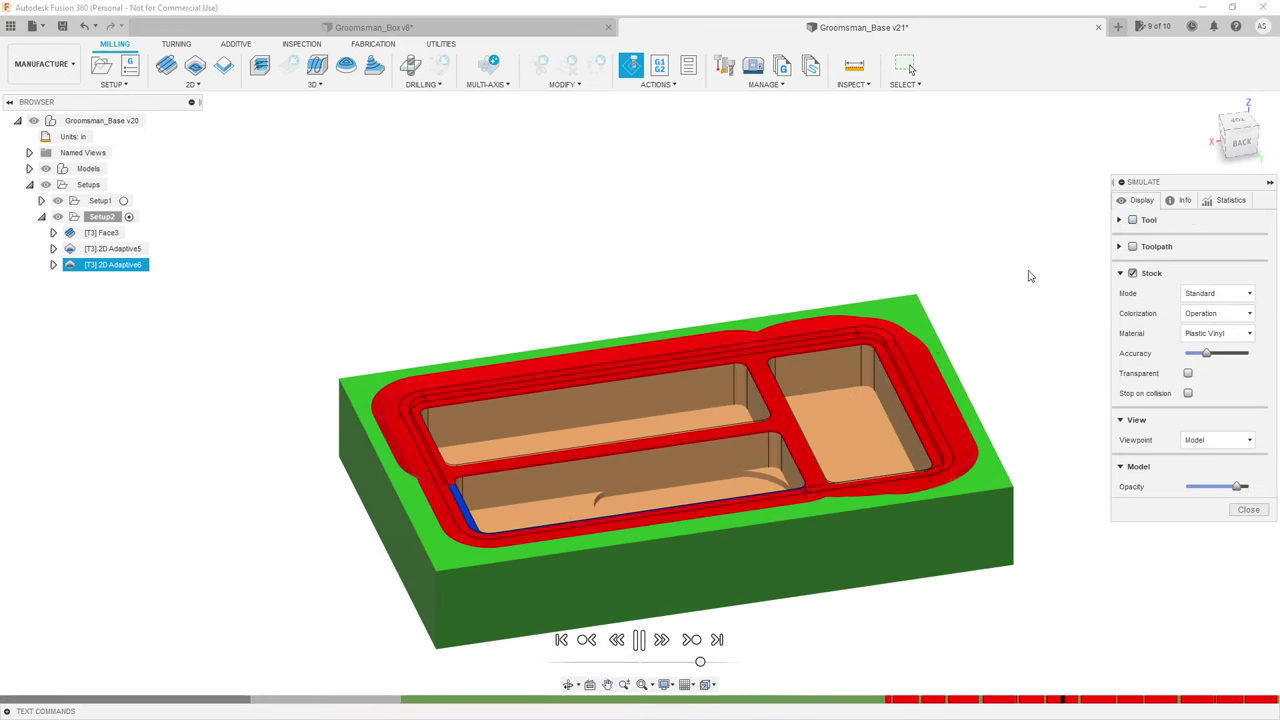
shift+middle_drag(1029, 277, 893, 453)
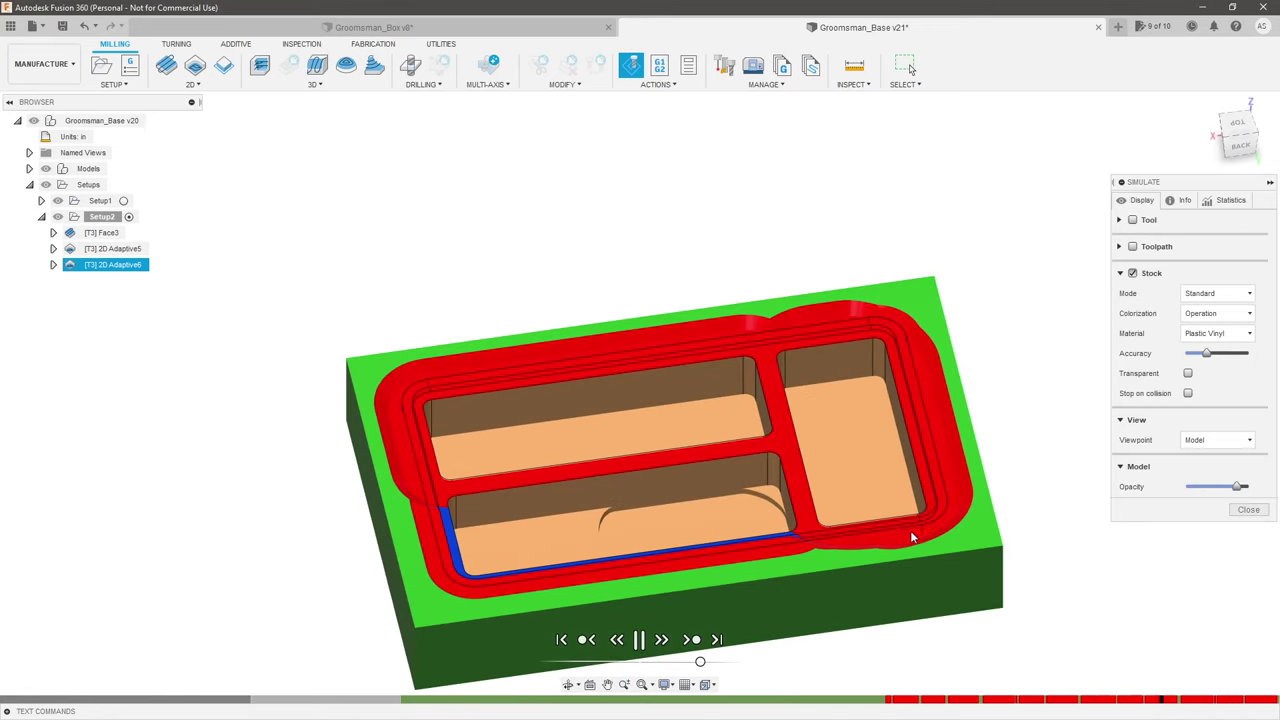
Step: Examine the walls and rim of the simulated stock where the holder cuts in, and close the simulation
shift+middle_drag(893, 532, 849, 491)
scroll(403, 568, up, 3)
scroll(403, 564, up, 3)
shift+middle_drag(403, 564, 388, 478)
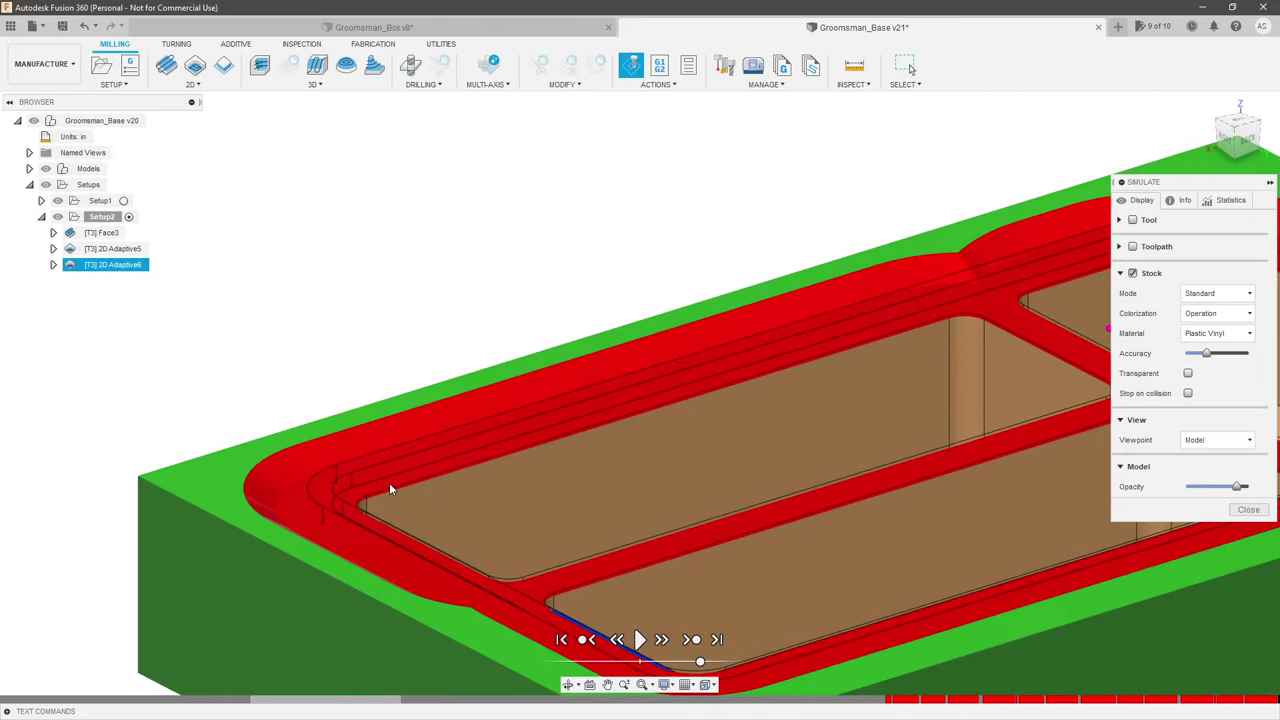
shift+middle_drag(398, 484, 611, 584)
scroll(564, 465, down, 3)
scroll(620, 467, down, 2)
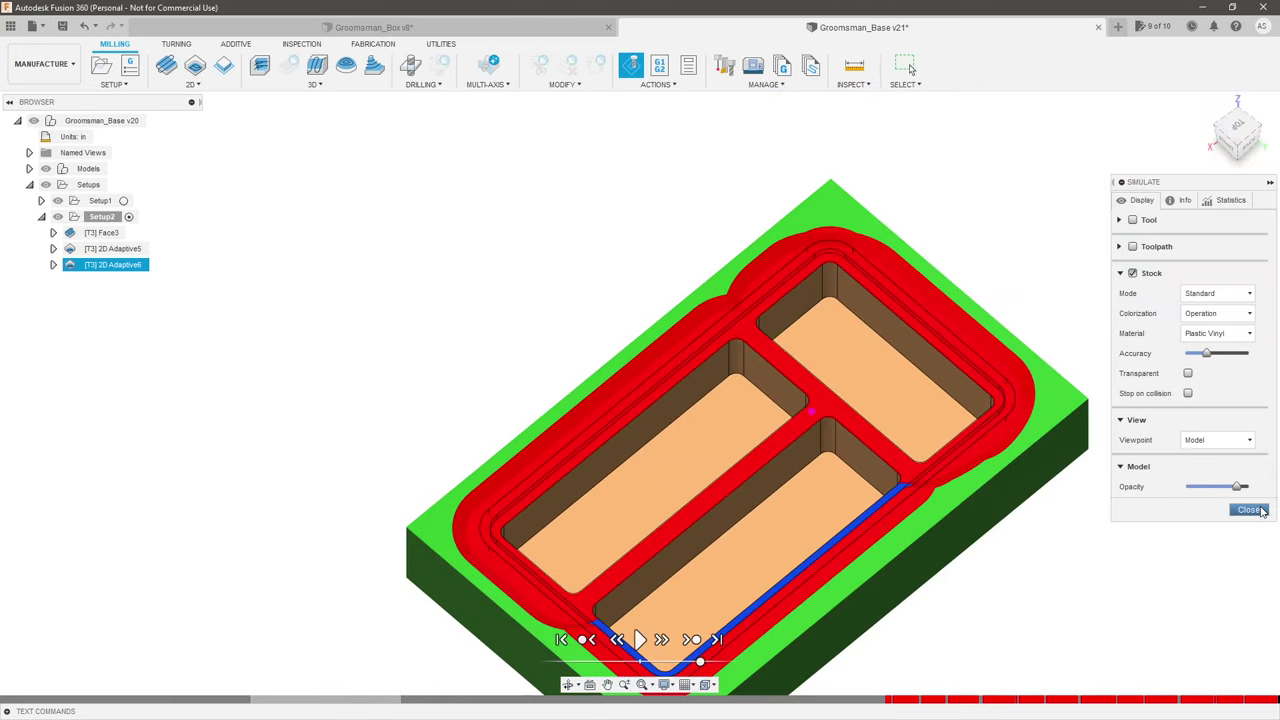
click(1250, 510)
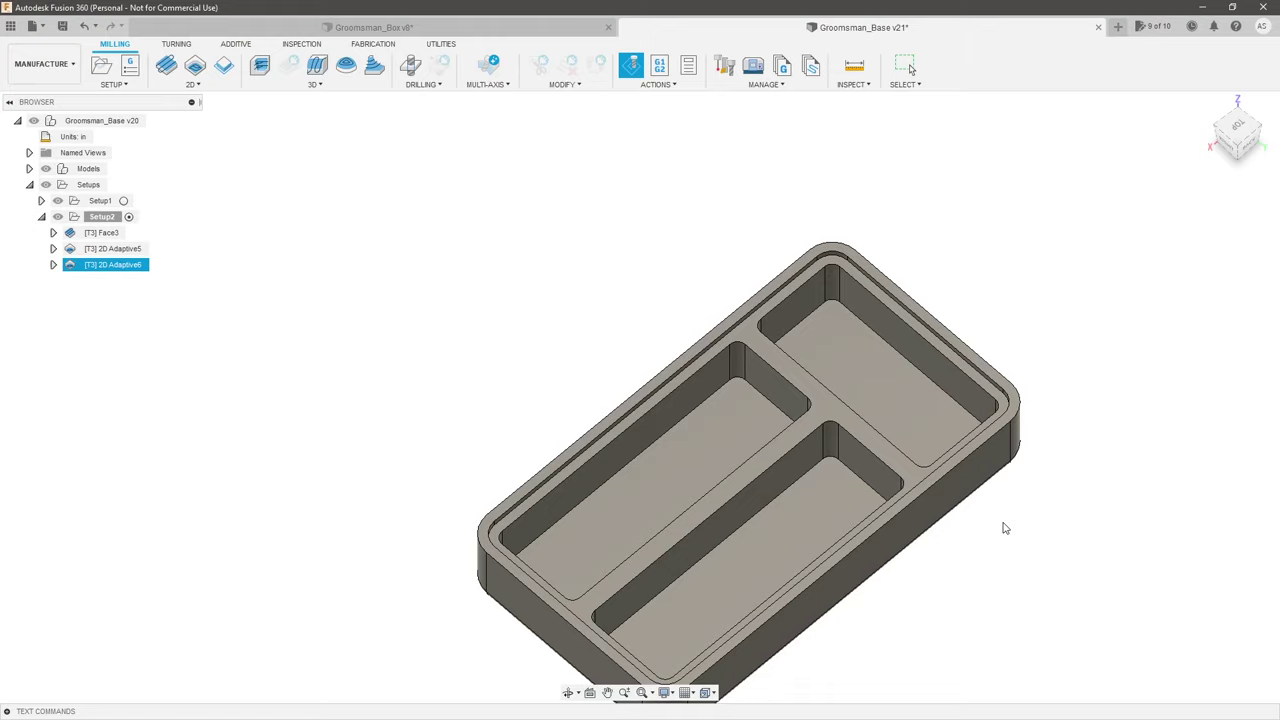
Step: Inspect the base model's outer walls, top rim and compartments from low and raised views
shift+middle_drag(895, 486, 814, 437)
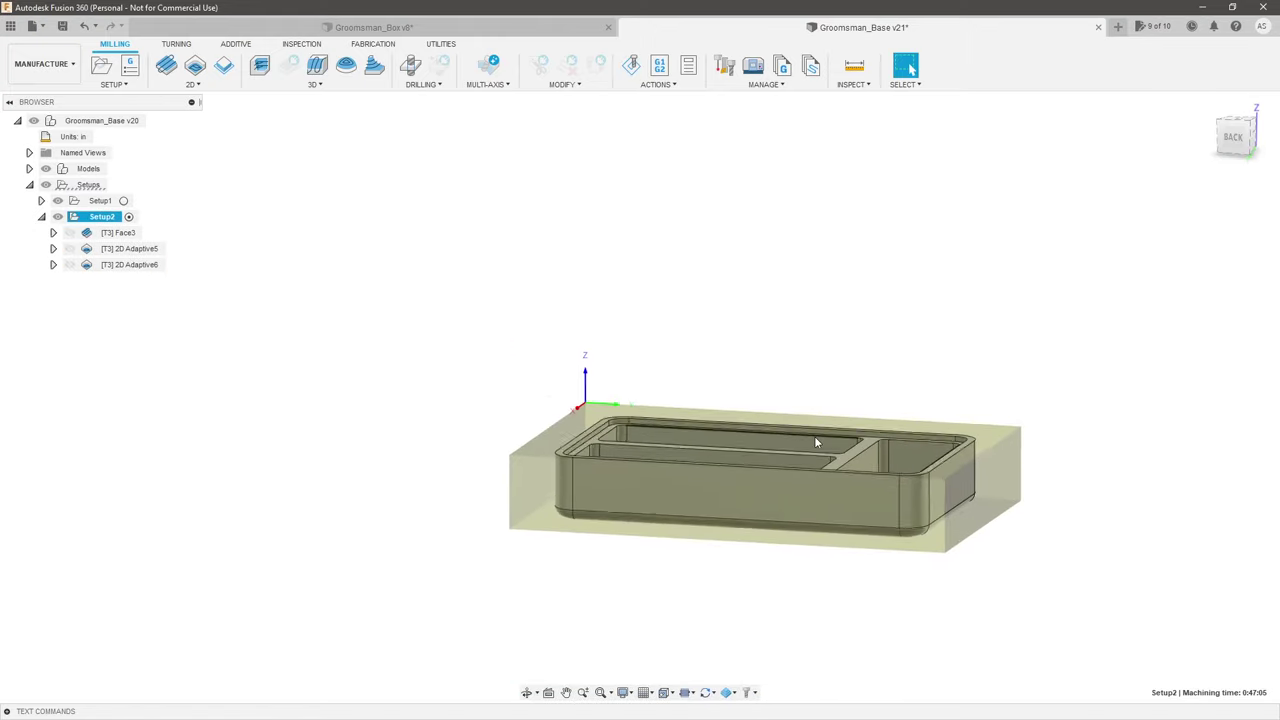
scroll(814, 437, down, 1)
scroll(900, 460, up, 2)
shift+middle_drag(906, 473, 856, 550)
click(331, 344)
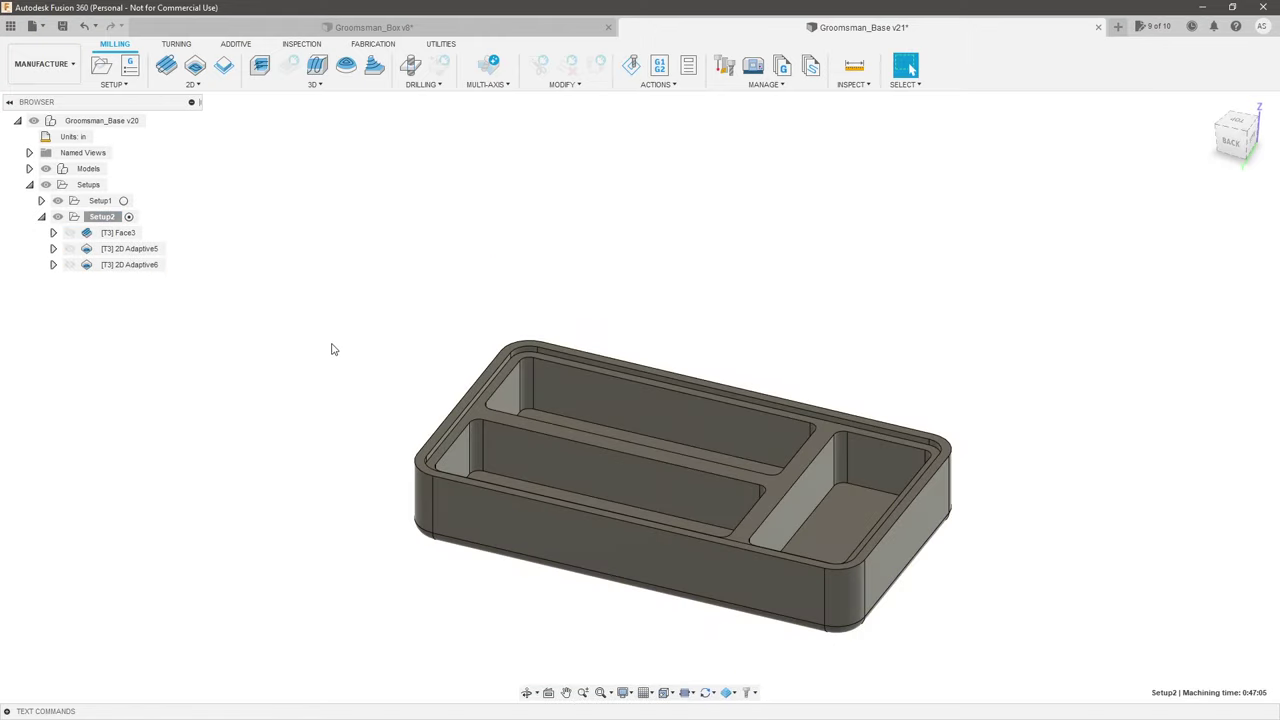
scroll(500, 420, up, 3)
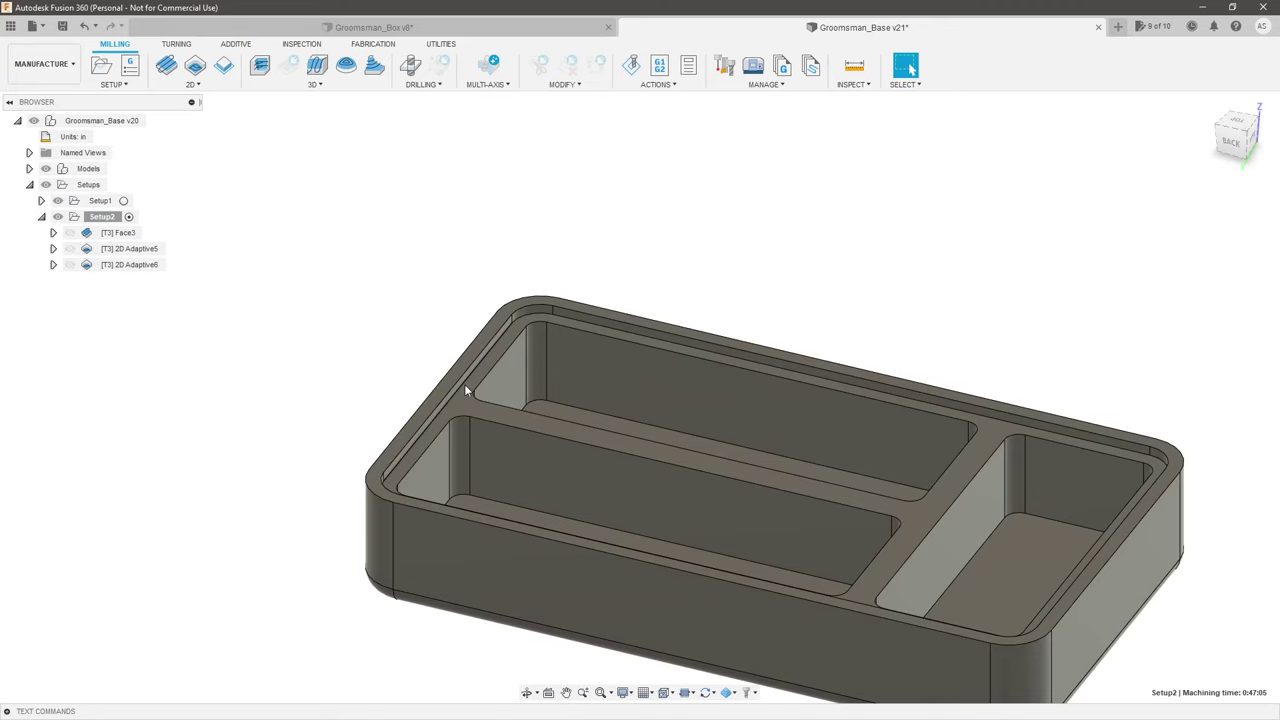
shift+middle_drag(328, 455, 327, 461)
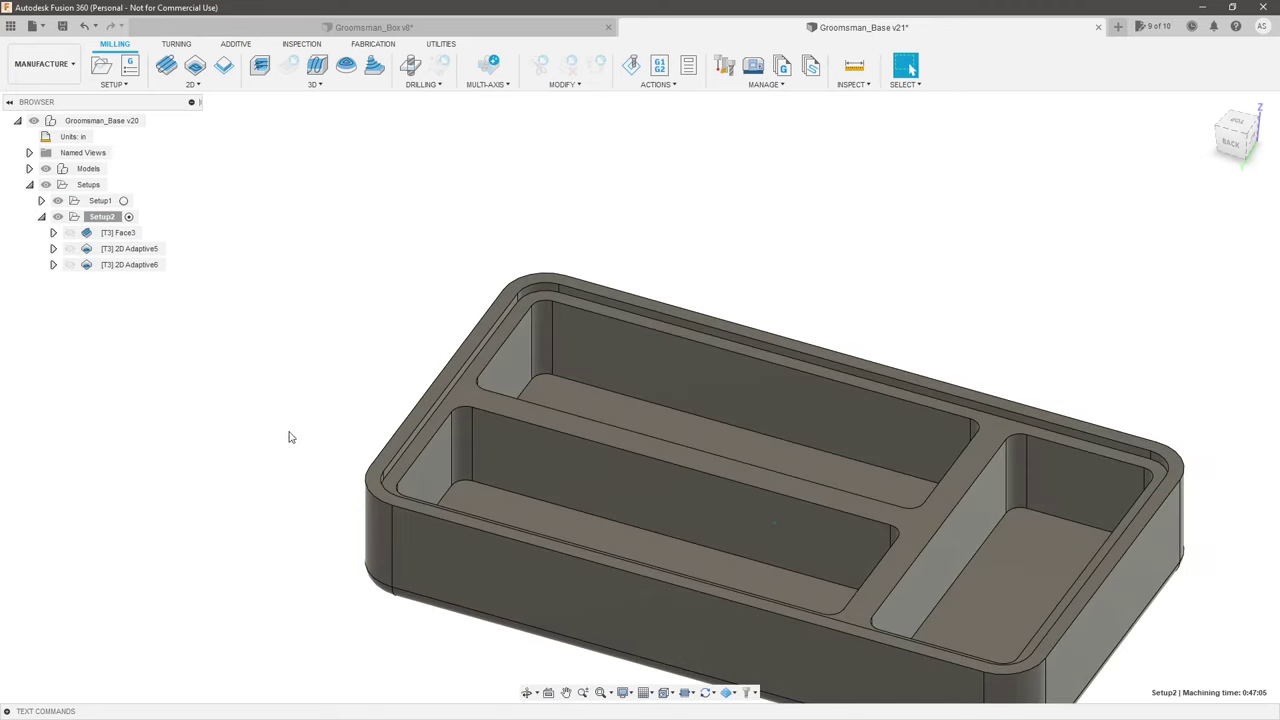
Step: Create a 2D Contour operation in Setup2 along the base's outer top edge, using the 1/4" flat end mill
click(224, 88)
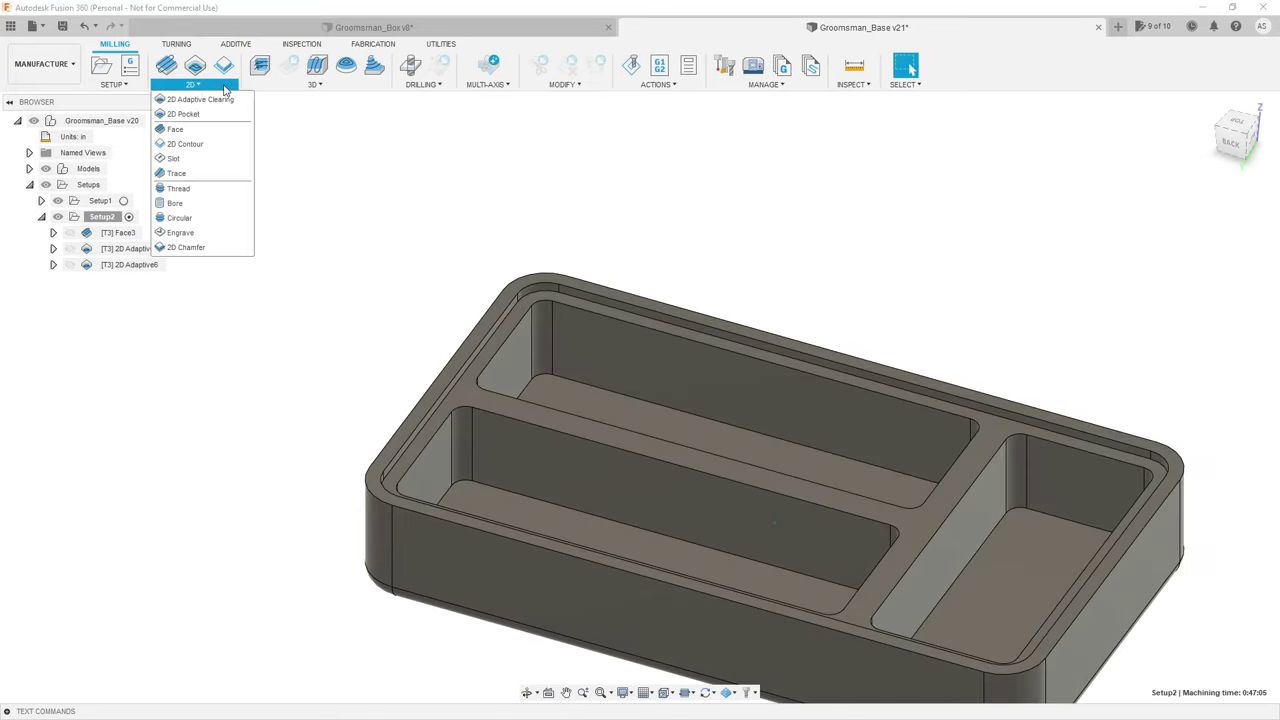
click(185, 144)
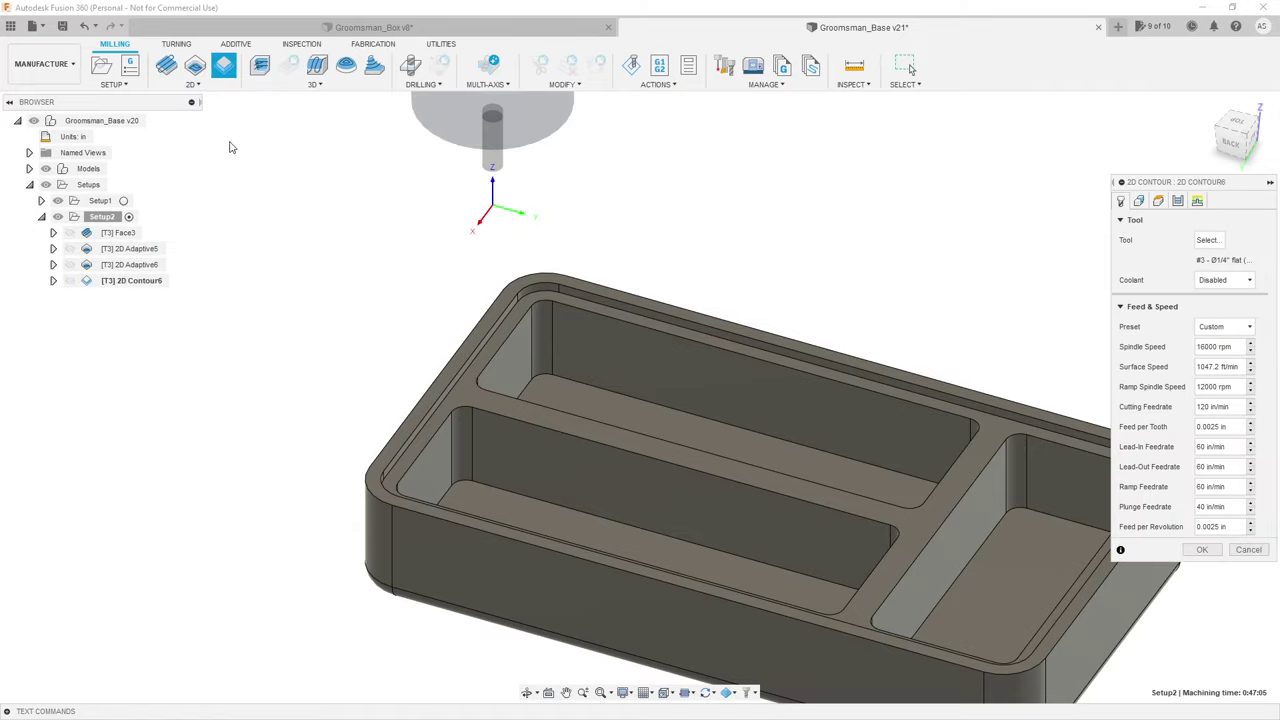
scroll(272, 180, down, 3)
scroll(373, 354, up, 3)
shift+middle_drag(348, 530, 386, 558)
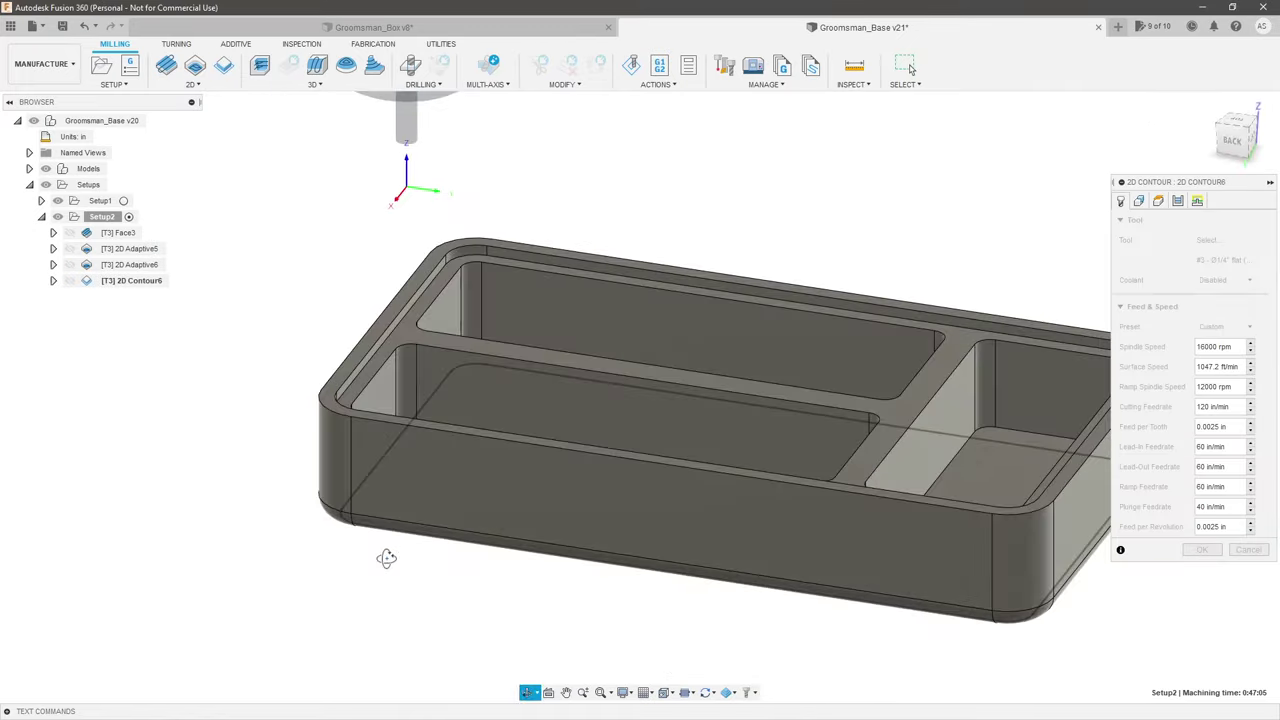
shift+middle_drag(471, 486, 640, 578)
click(413, 428)
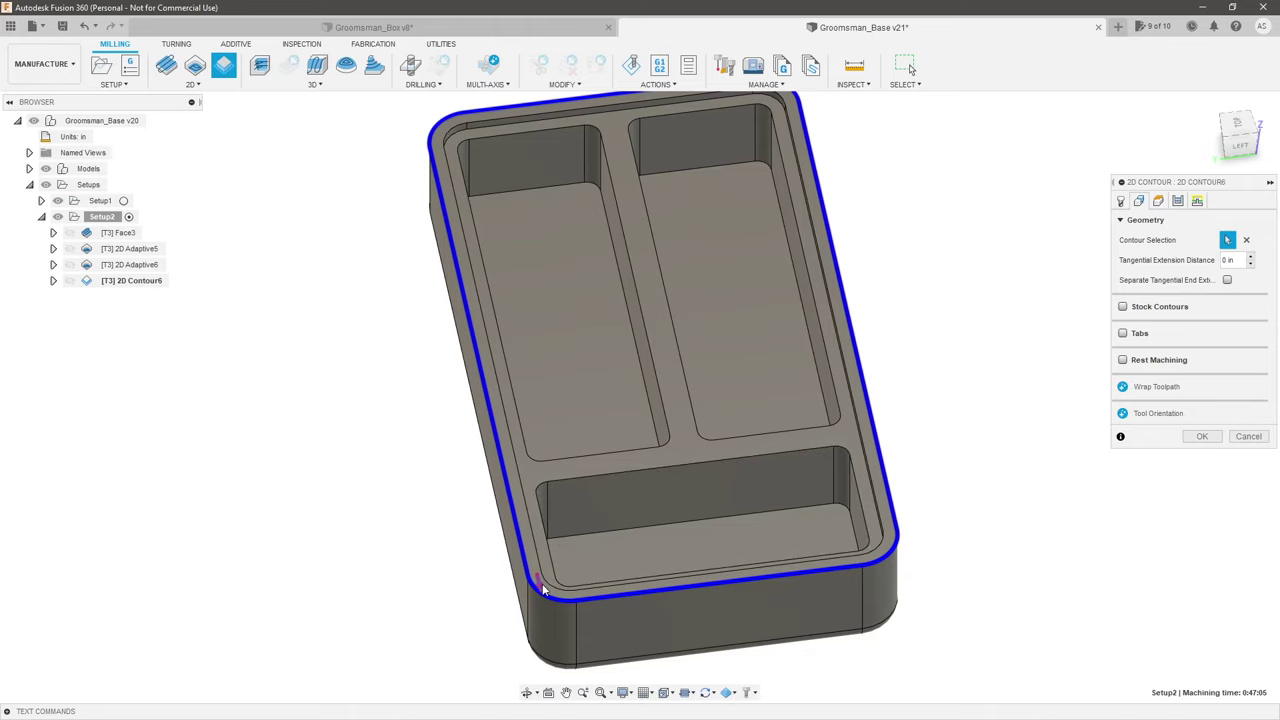
shift+middle_drag(326, 588, 900, 276)
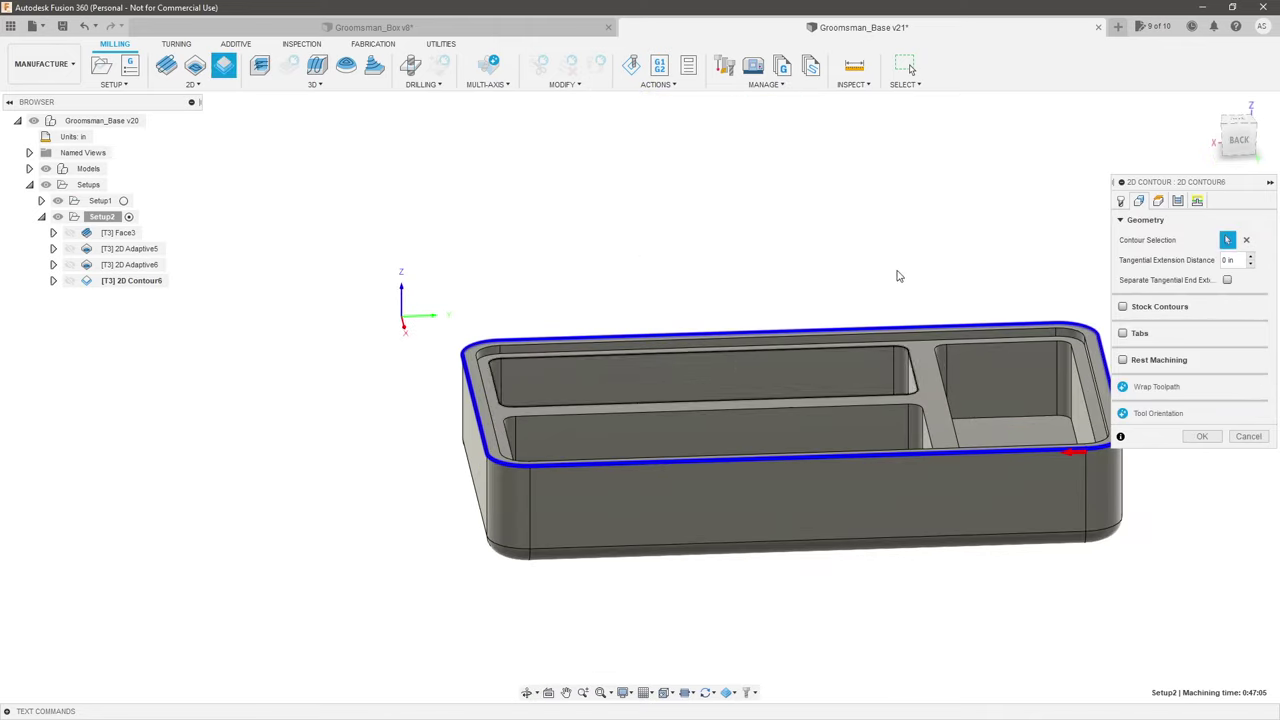
click(1138, 201)
click(1121, 201)
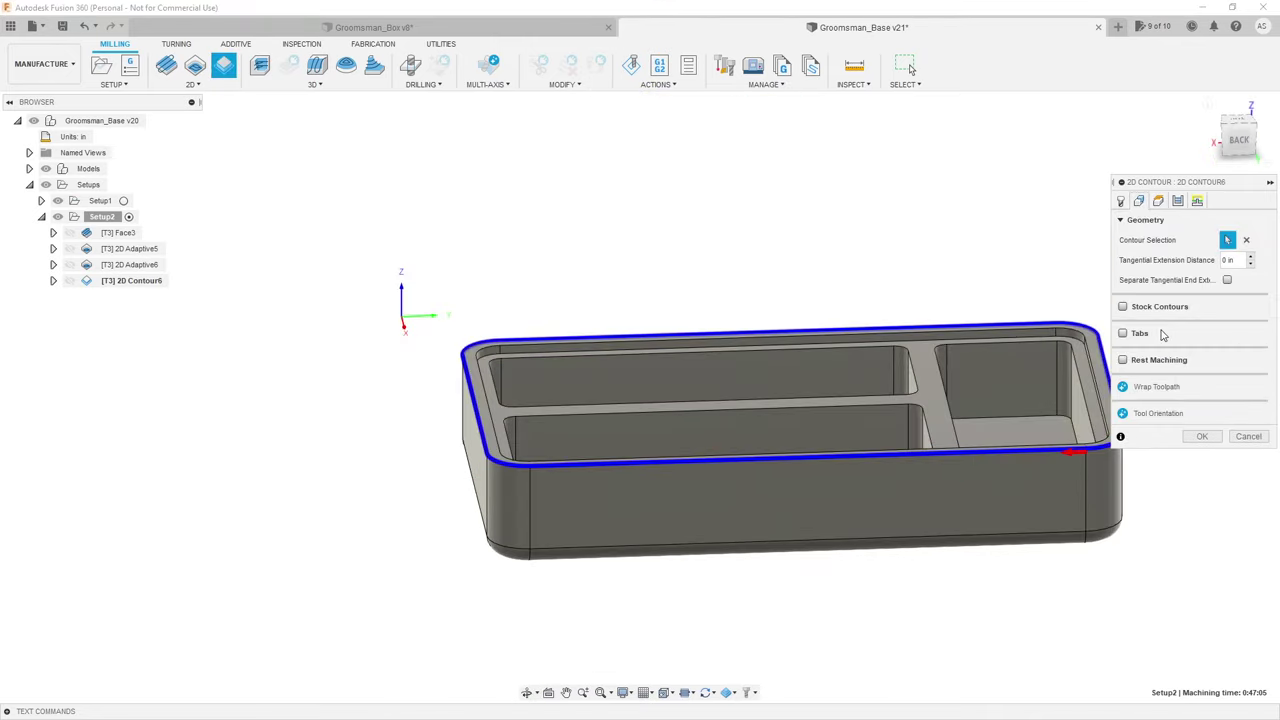
click(1203, 437)
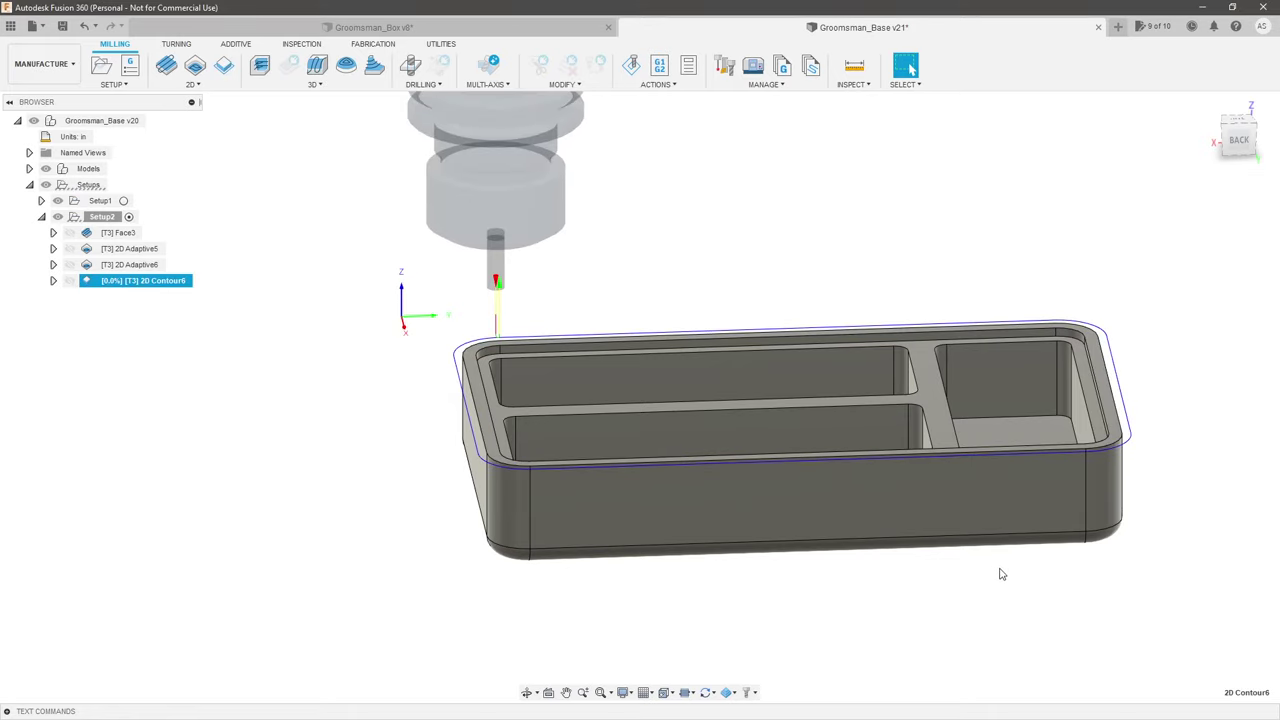
Step: Reopen the new 2D Contour operation's height settings for editing
shift+middle_drag(1007, 579, 940, 608)
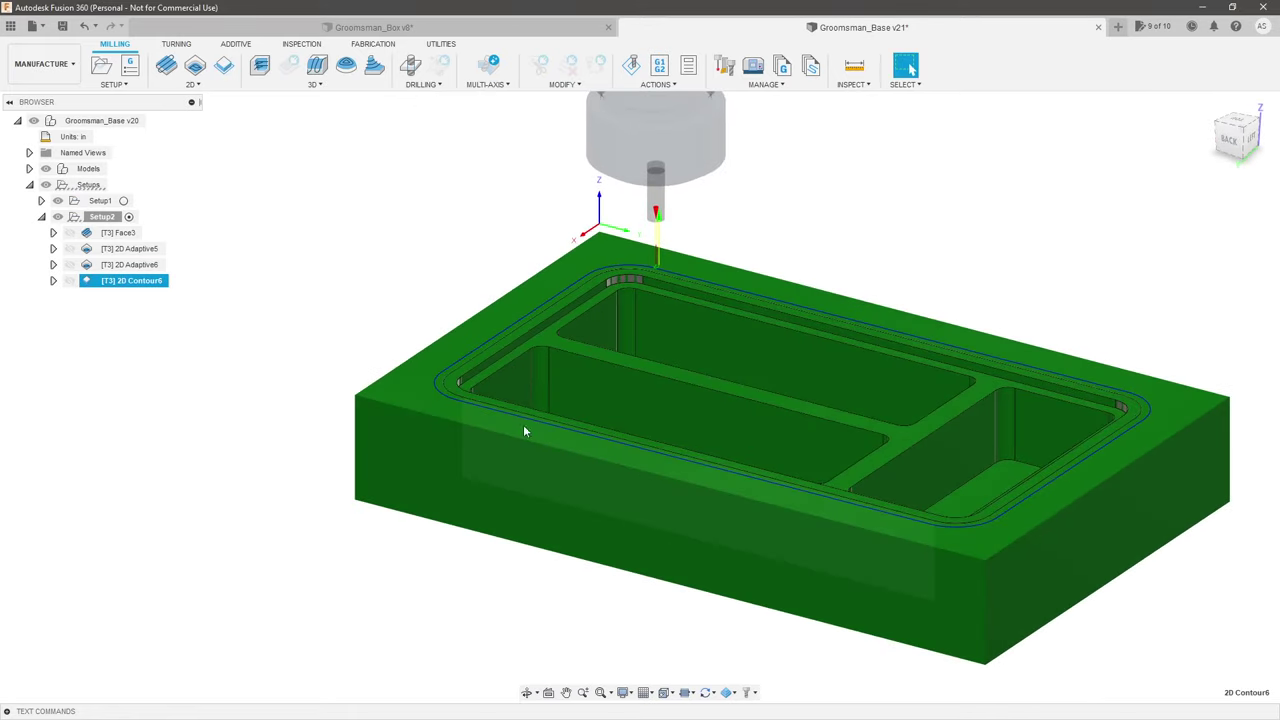
right_click(151, 289)
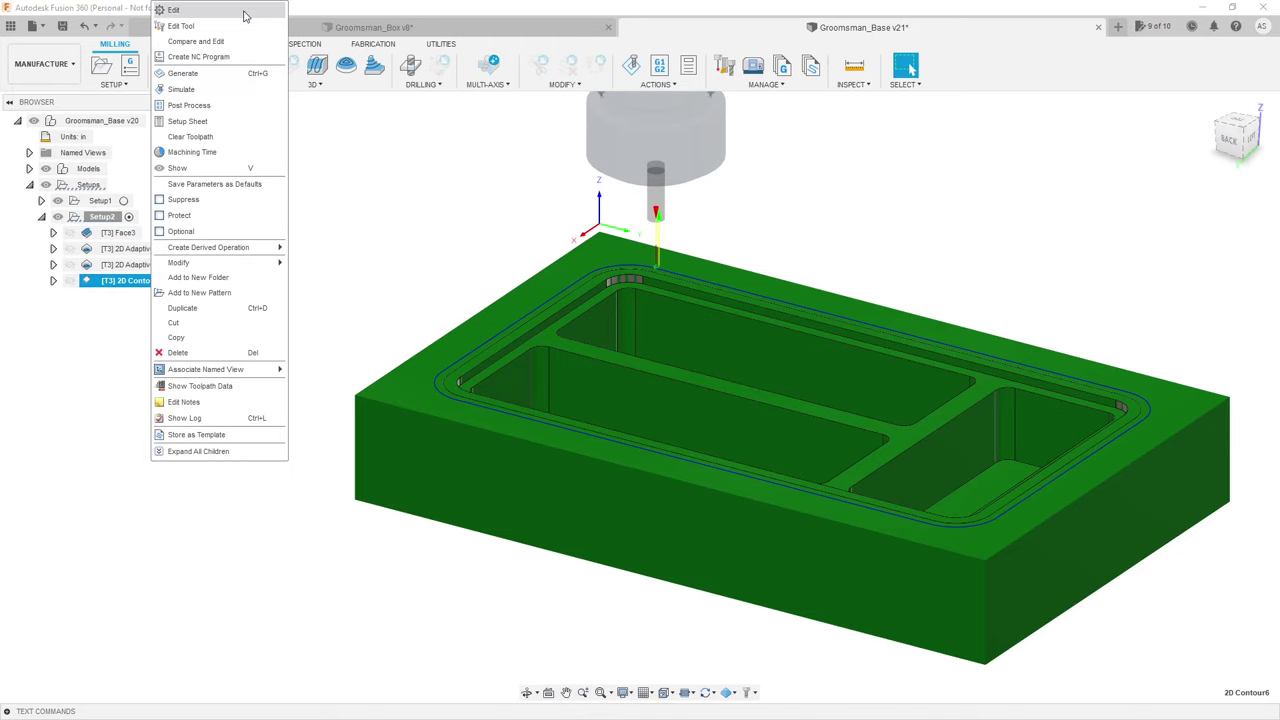
click(174, 10)
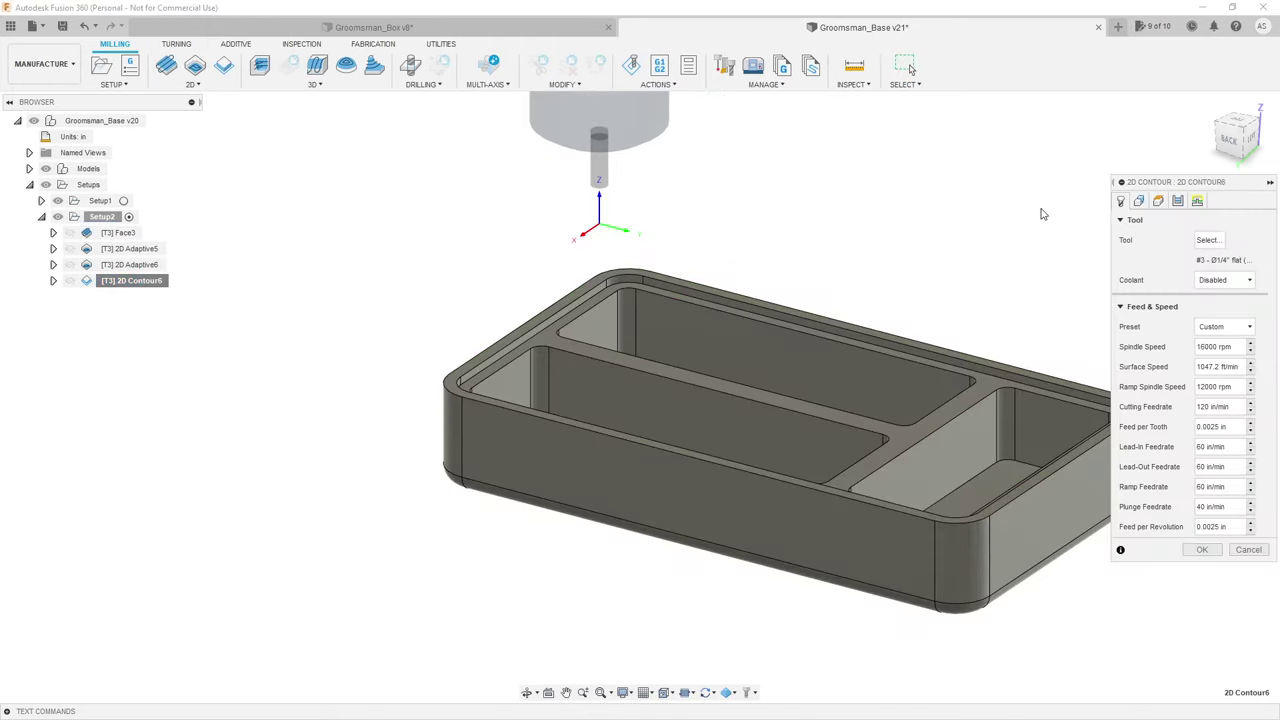
click(1159, 203)
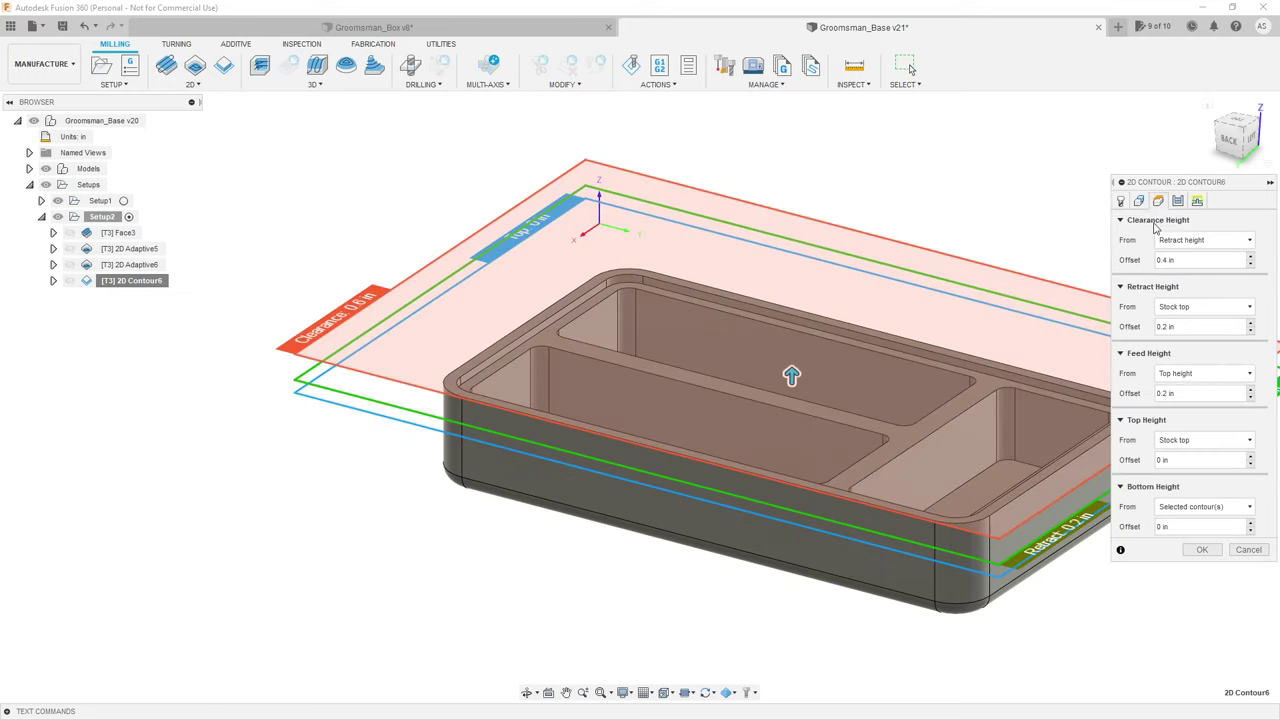
Step: Try taking the contour's bottom height from a selection, using the base's underside face as the reference
click(1205, 508)
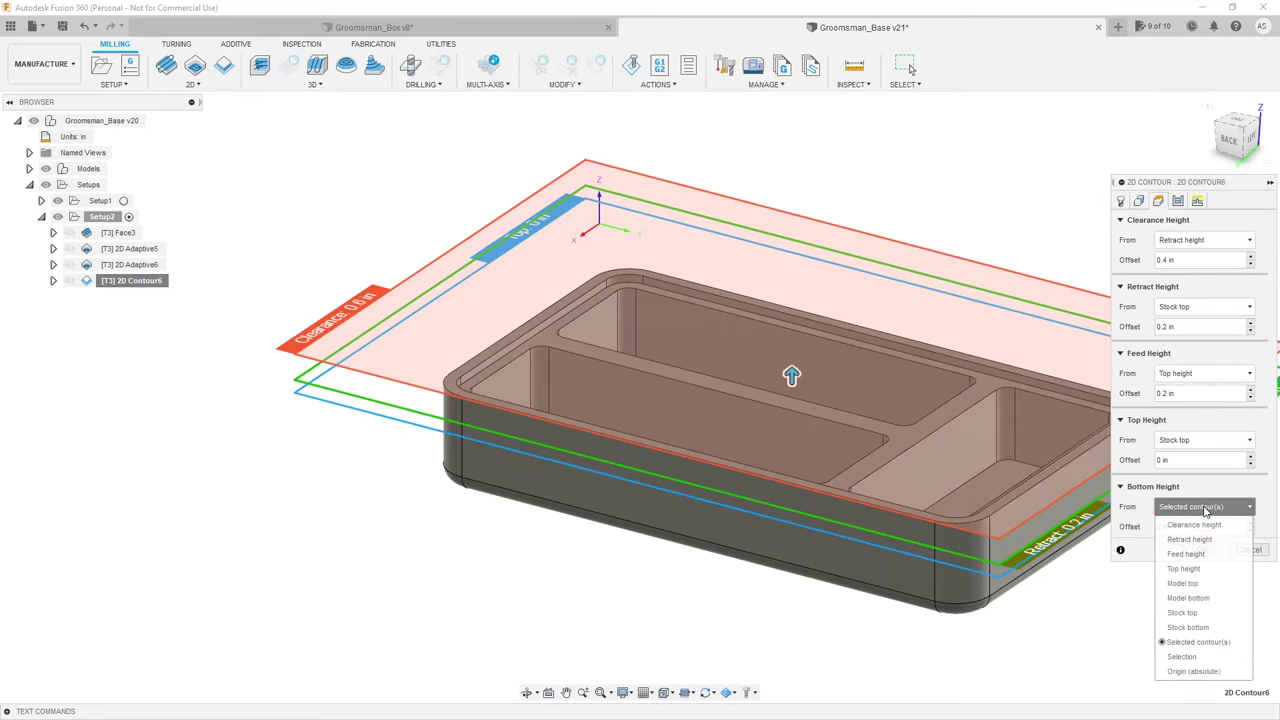
click(1215, 659)
shift+middle_drag(920, 570, 821, 482)
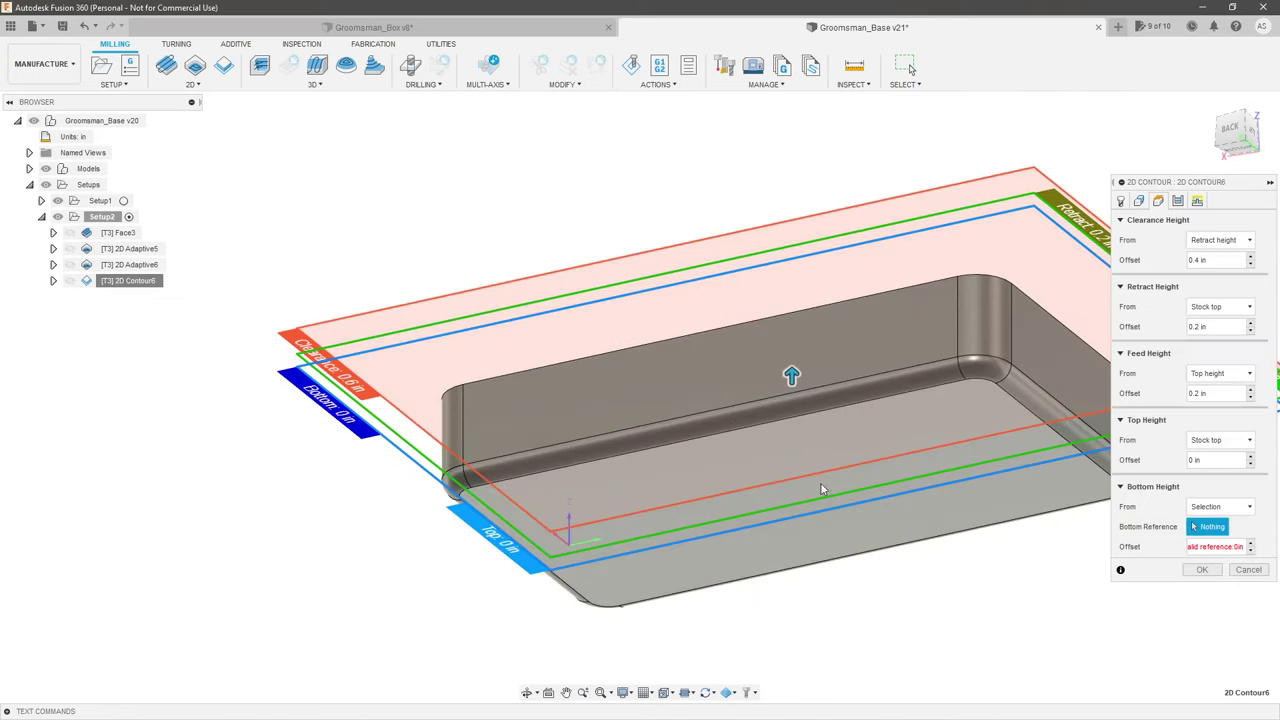
click(896, 420)
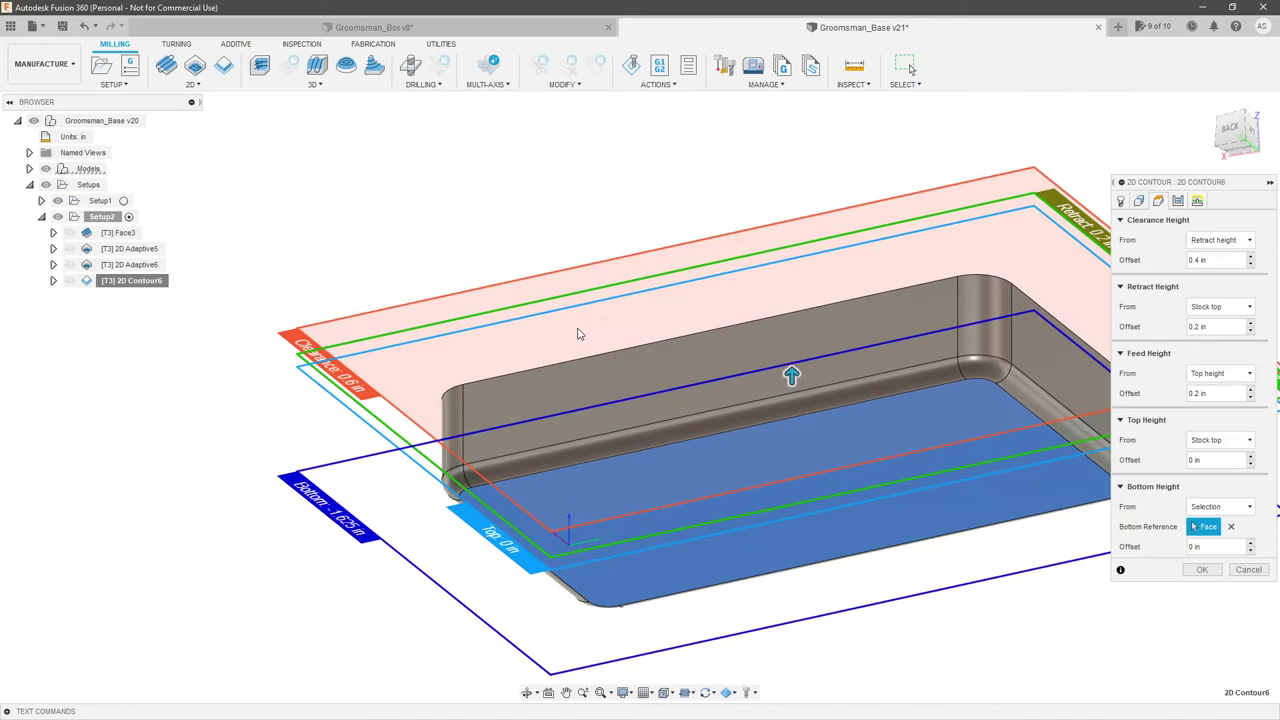
shift+middle_drag(587, 295, 606, 378)
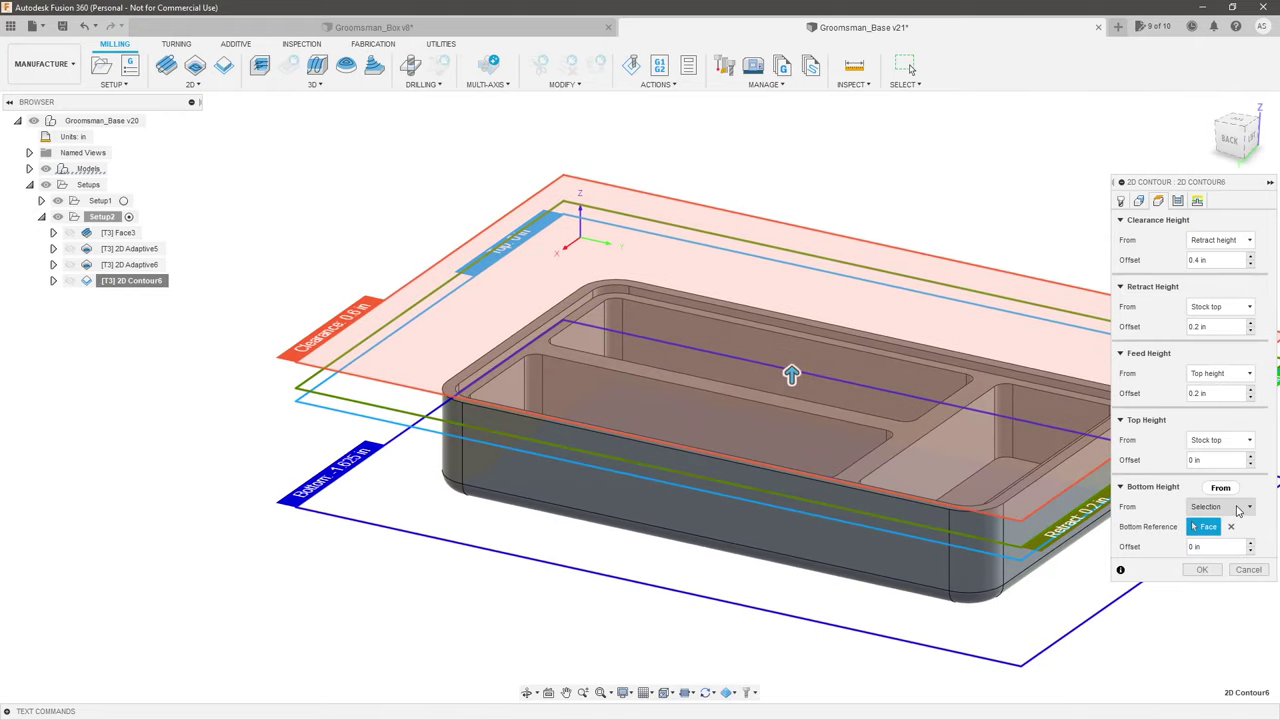
Step: Set the contour's bottom height to Stock bottom with 0 in offset, regenerate the operation and inspect its toolpath
click(1238, 507)
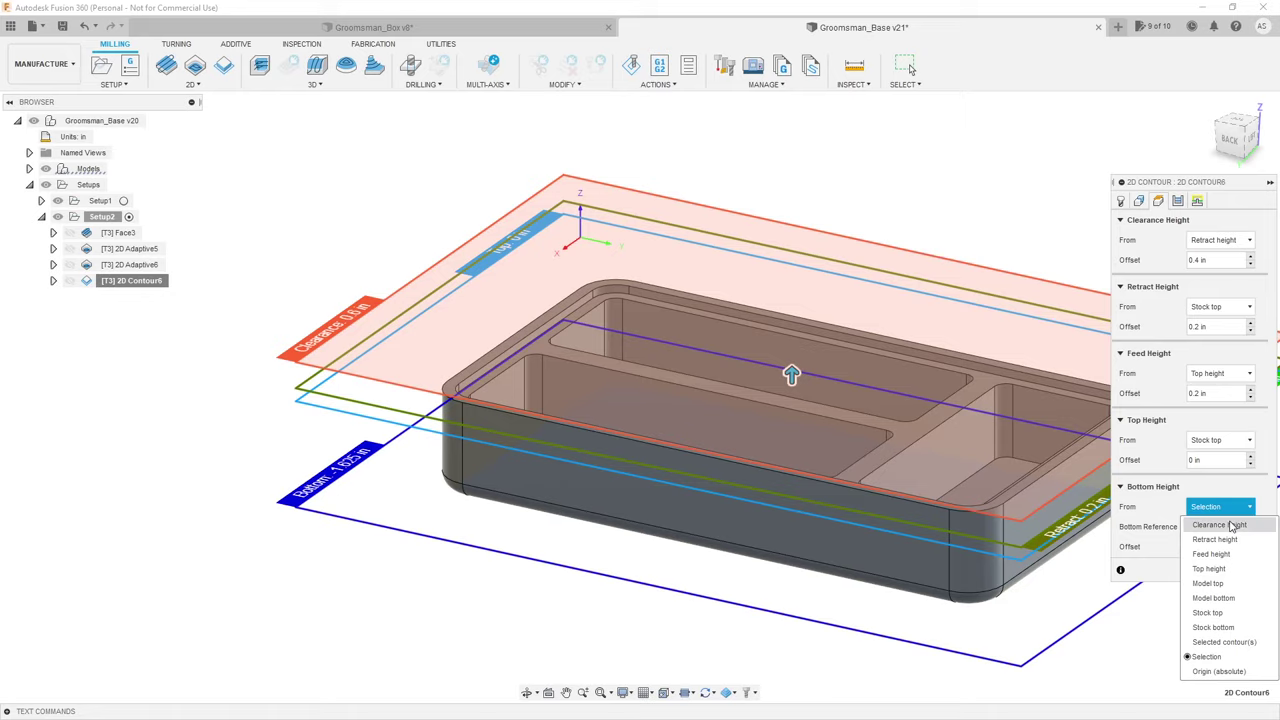
click(1238, 628)
shift+middle_drag(760, 470, 724, 522)
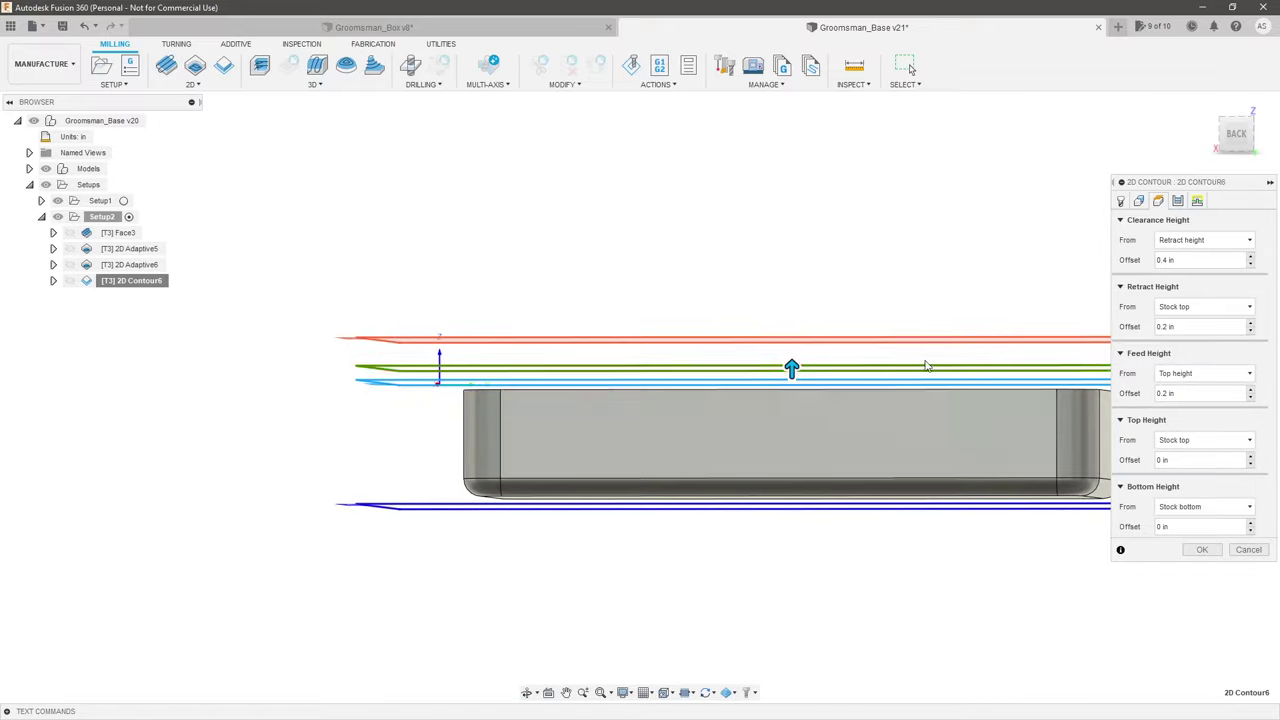
click(1236, 134)
click(1203, 550)
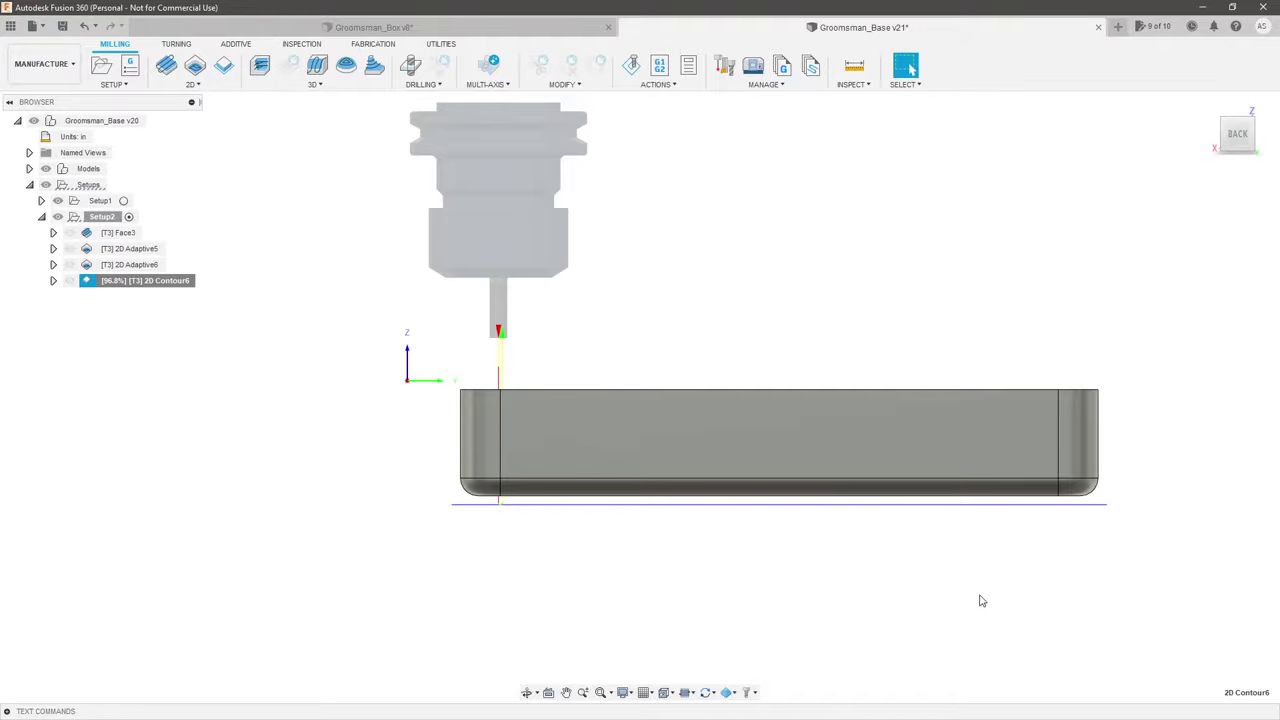
shift+middle_drag(980, 596, 924, 633)
scroll(750, 566, down, 2)
shift+middle_drag(750, 566, 980, 405)
shift+middle_drag(565, 342, 369, 416)
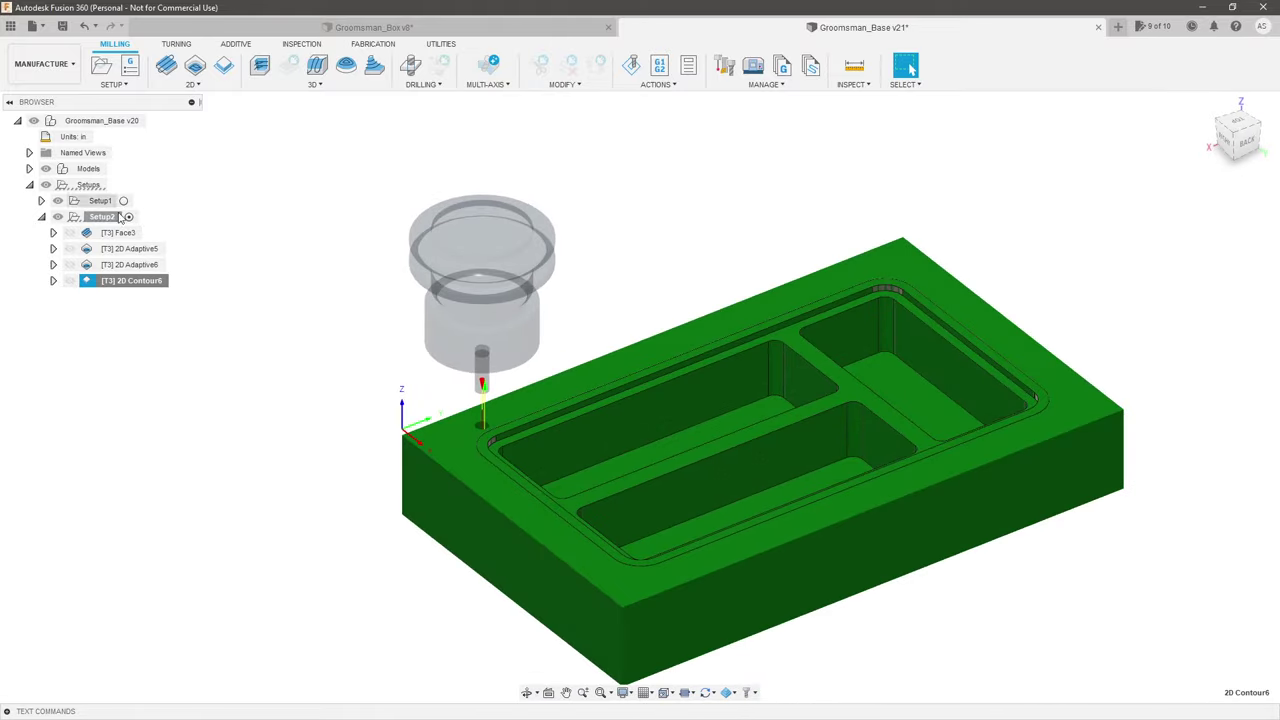
Step: Enable Multiple Depths for the 2D Contour with a maximum roughing stepdown of 0.0625 in, and regenerate the toolpath
right_click(147, 286)
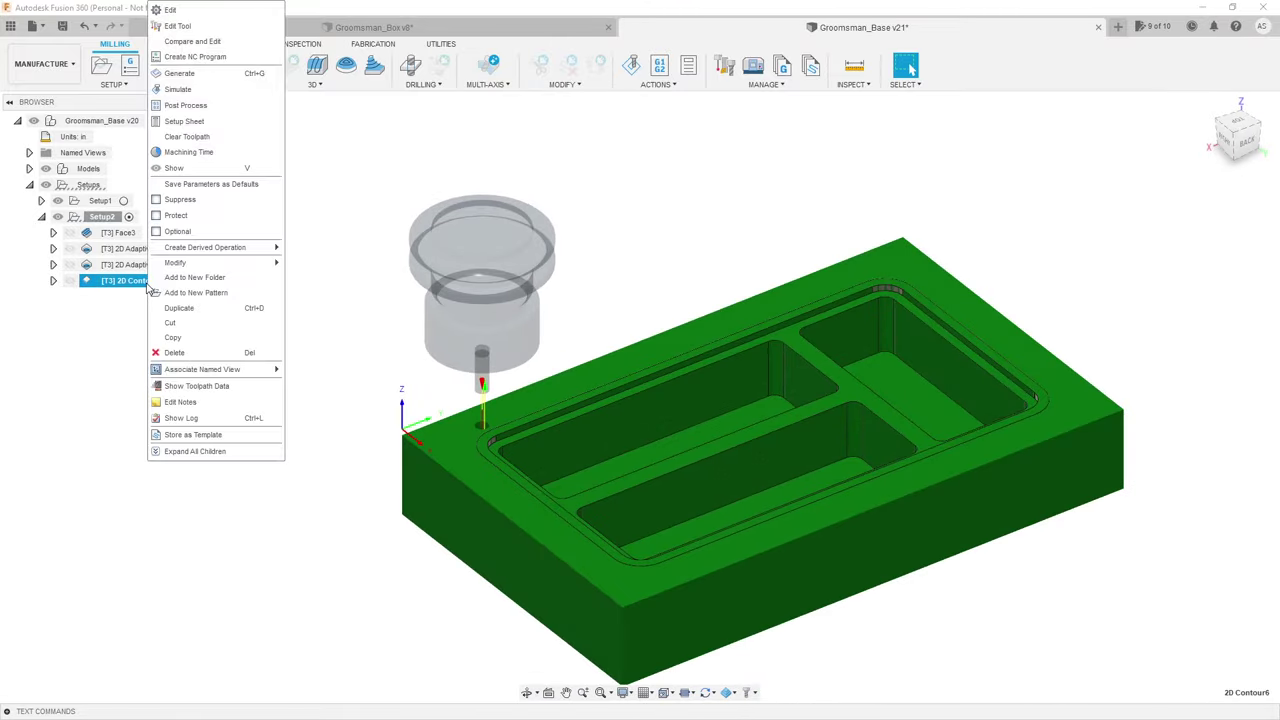
click(222, 20)
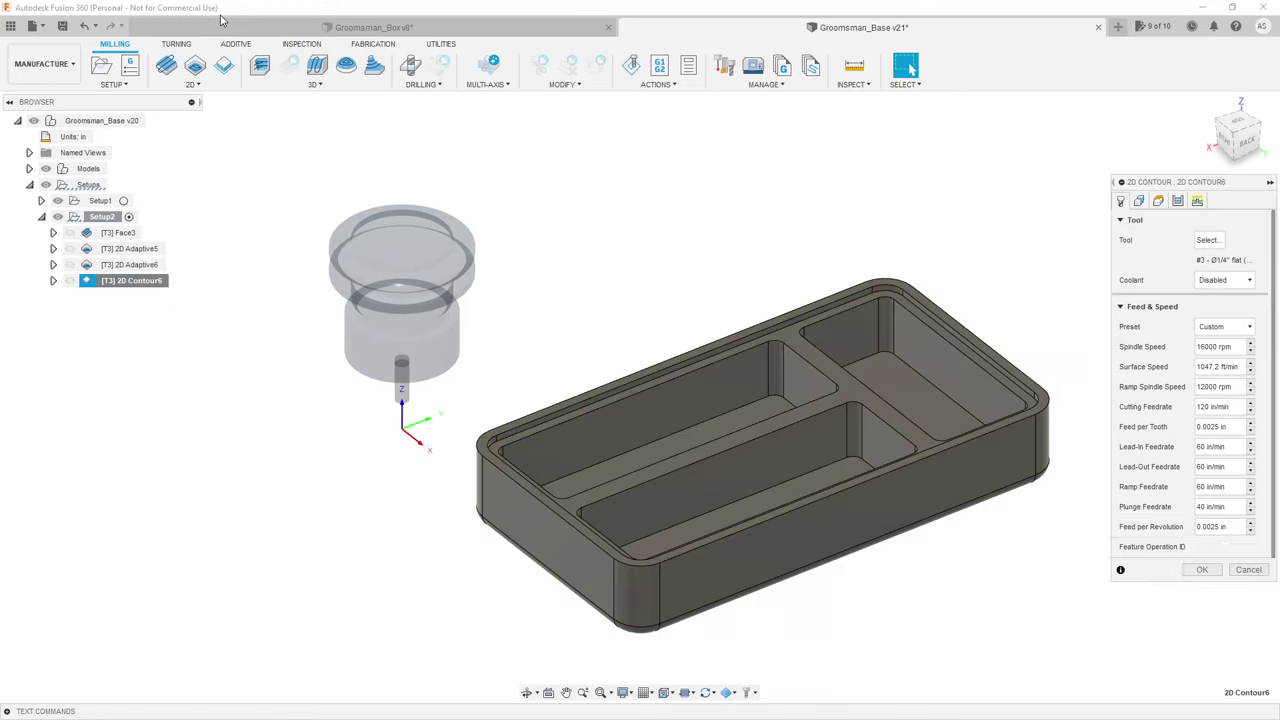
click(1180, 203)
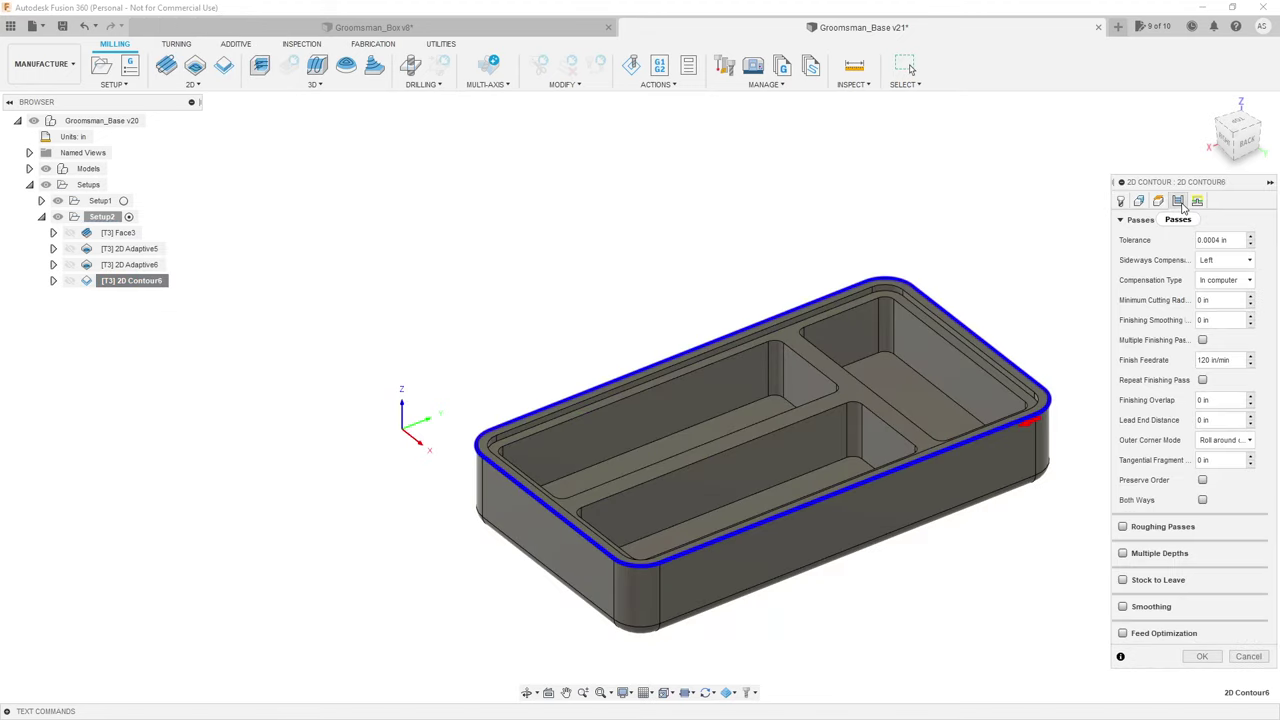
click(1124, 554)
scroll(1188, 541, down, 1)
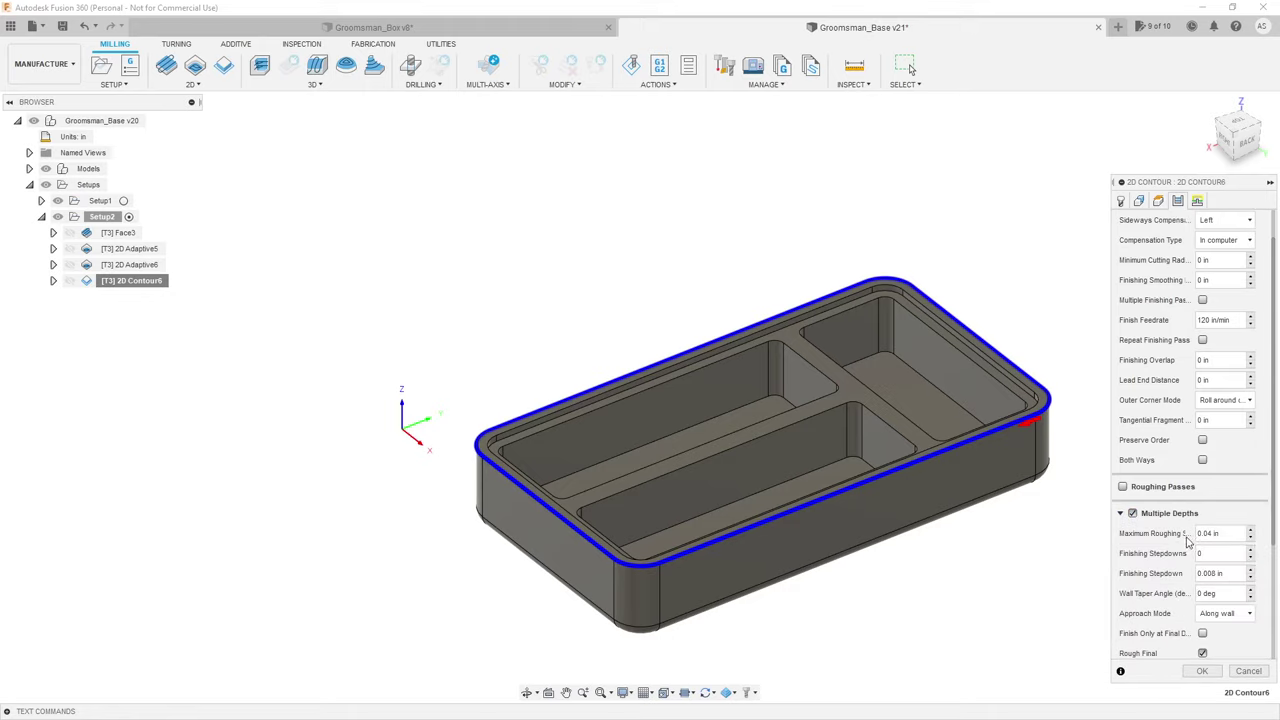
drag(1228, 532, 1124, 540)
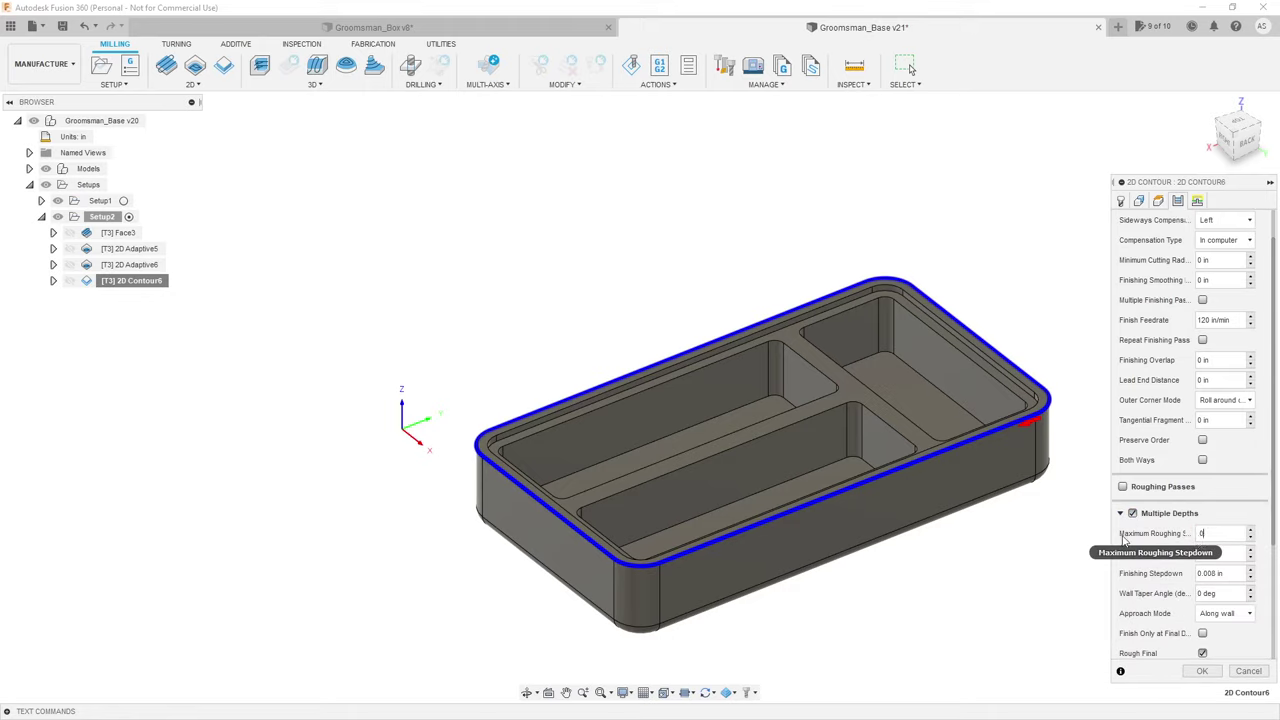
text(.0625)
key(Tab)
scroll(1124, 540, down, 4)
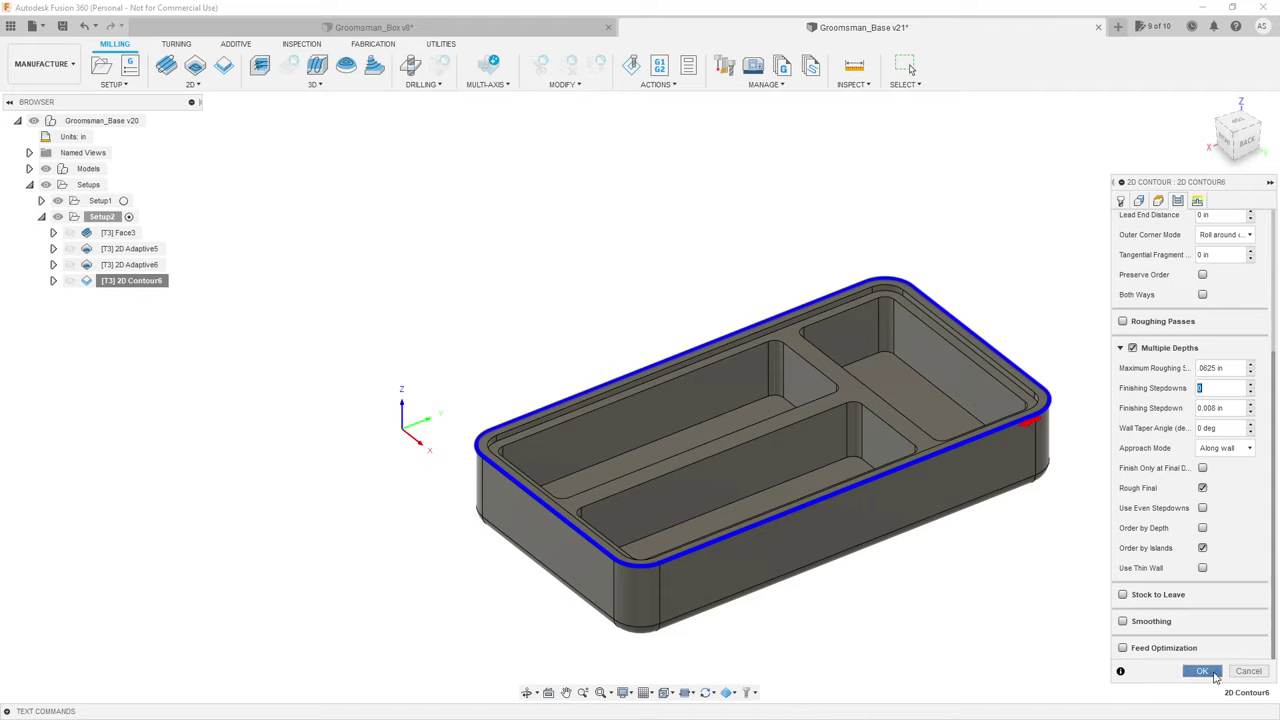
click(1214, 676)
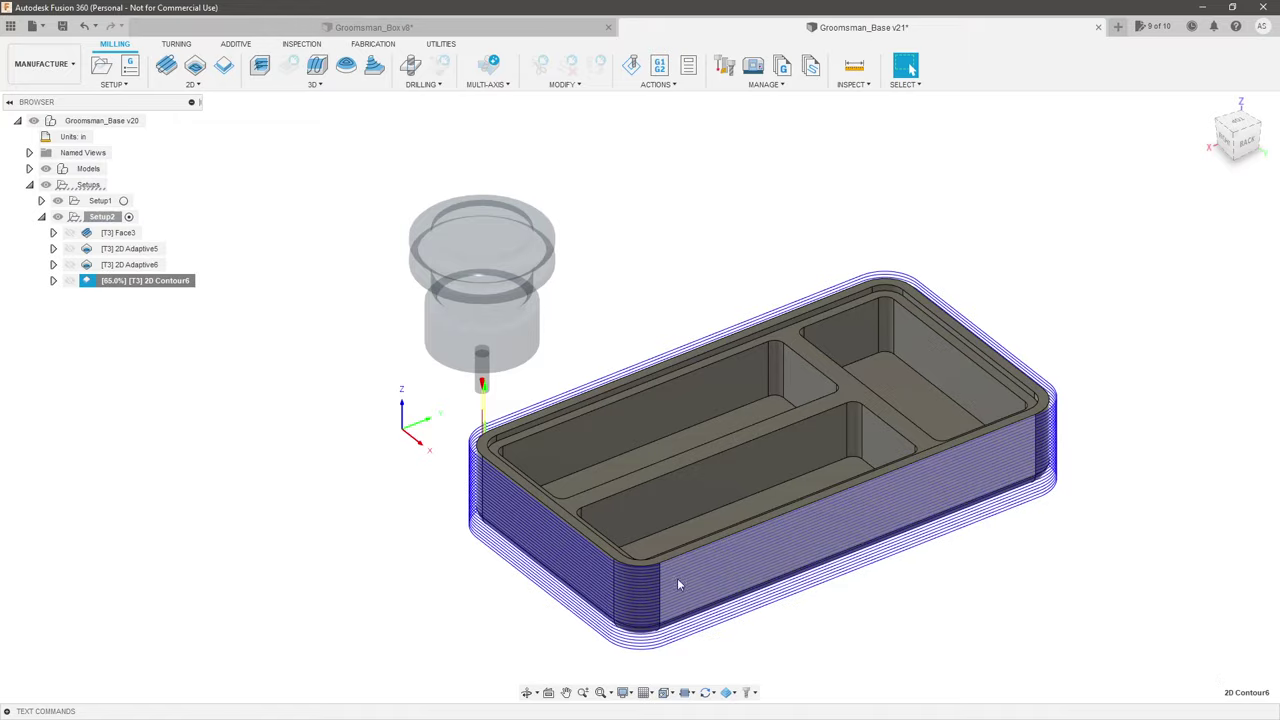
Step: Reopen the outer-profile 2D Contour for editing, review its Multiple Depths settings, and bring up the geometry settings containing the Tabs option
scroll(490, 608, up, 4)
shift+middle_drag(443, 600, 420, 469)
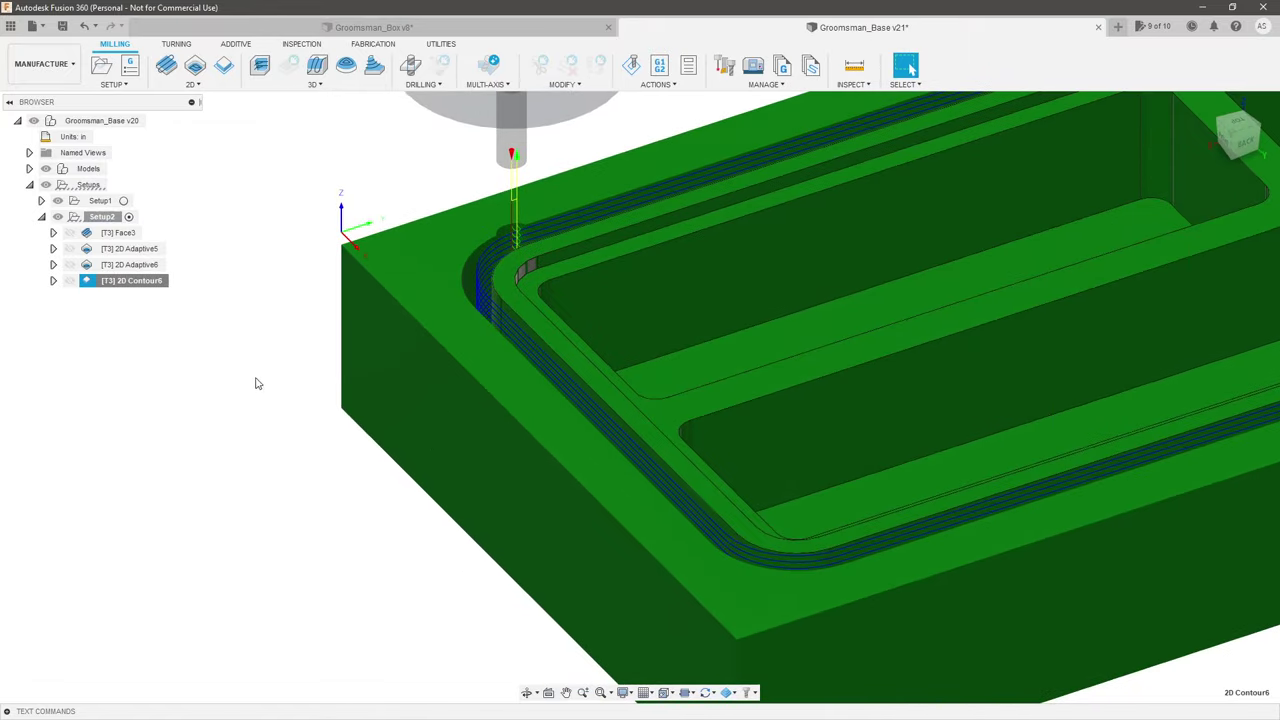
key(F6)
right_click(140, 281)
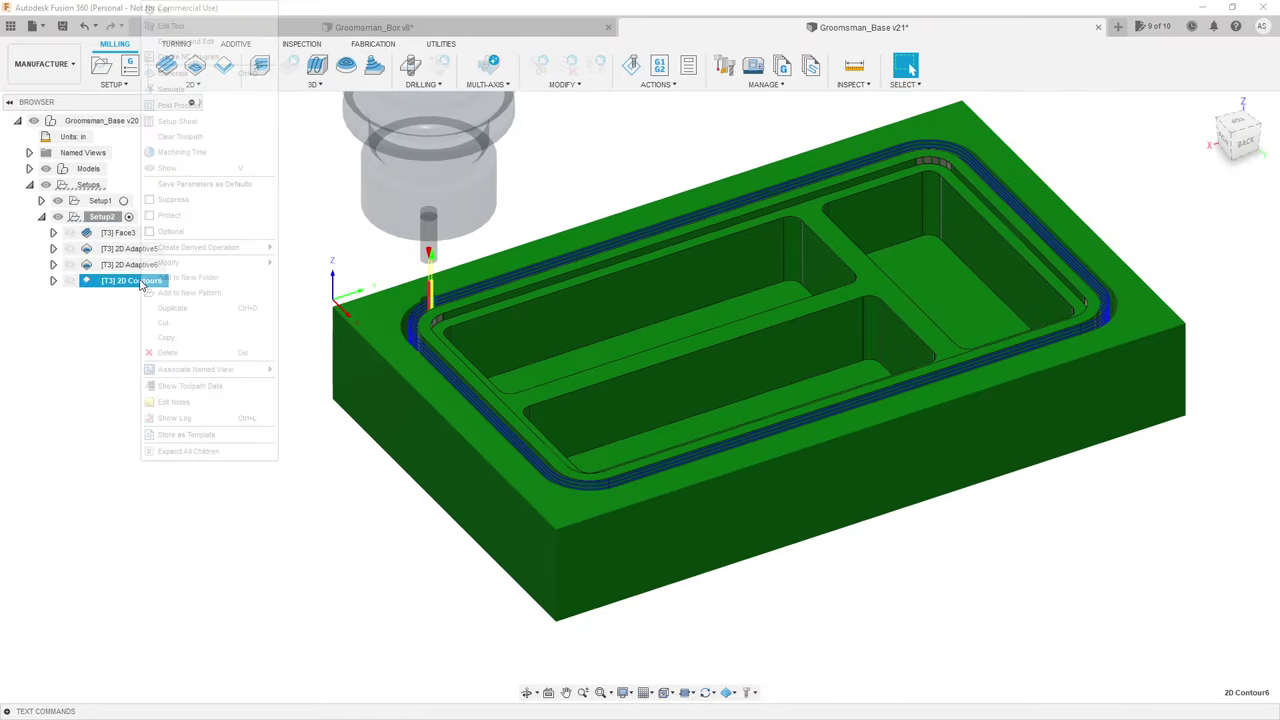
click(224, 13)
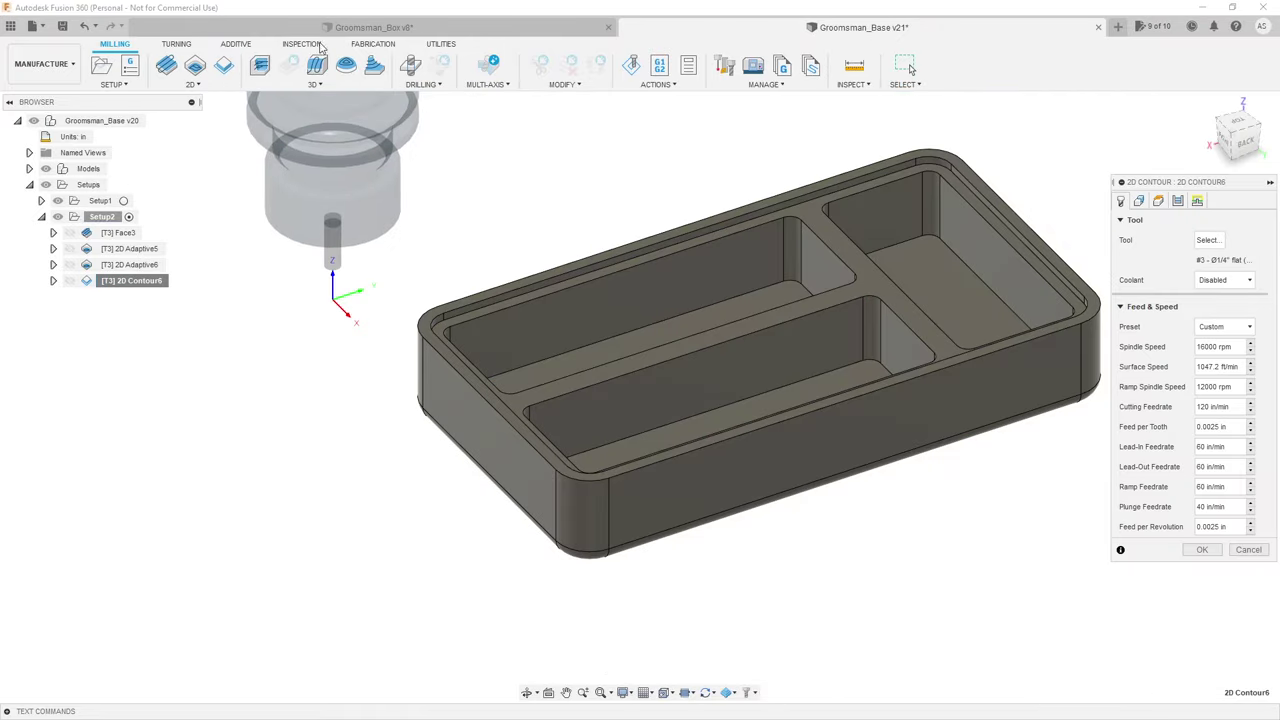
click(1177, 201)
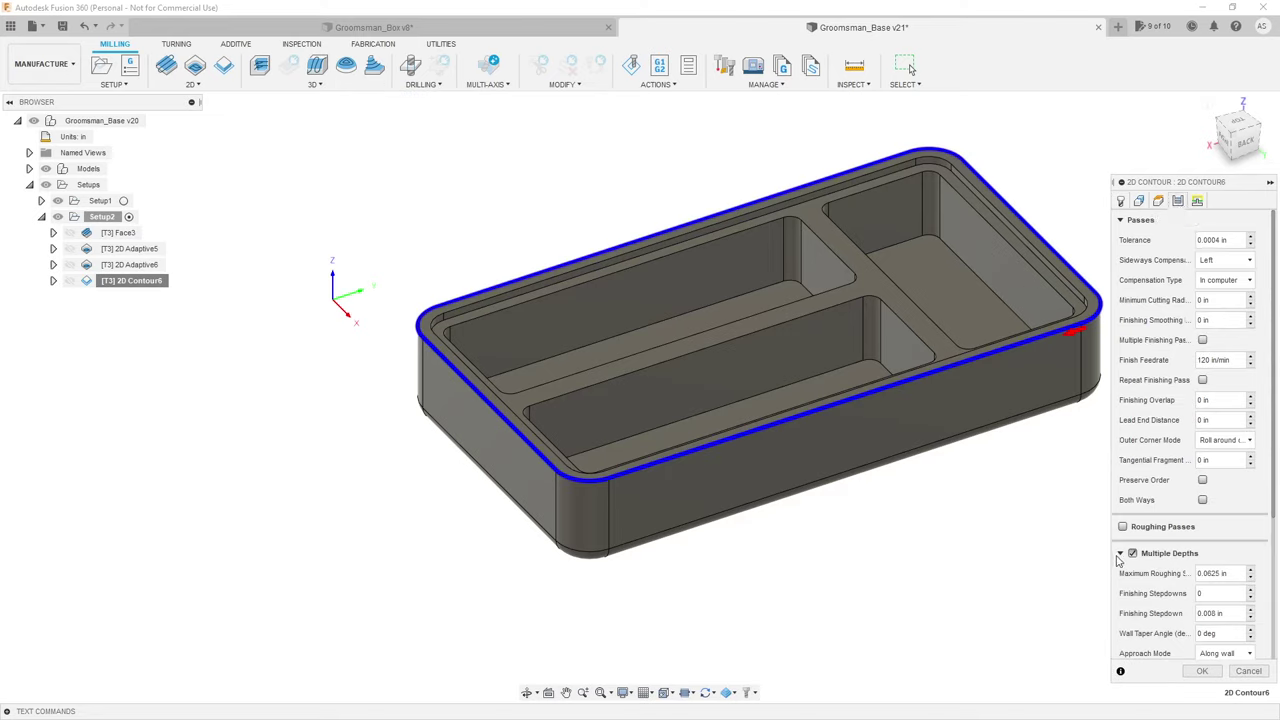
scroll(1128, 530, down, 3)
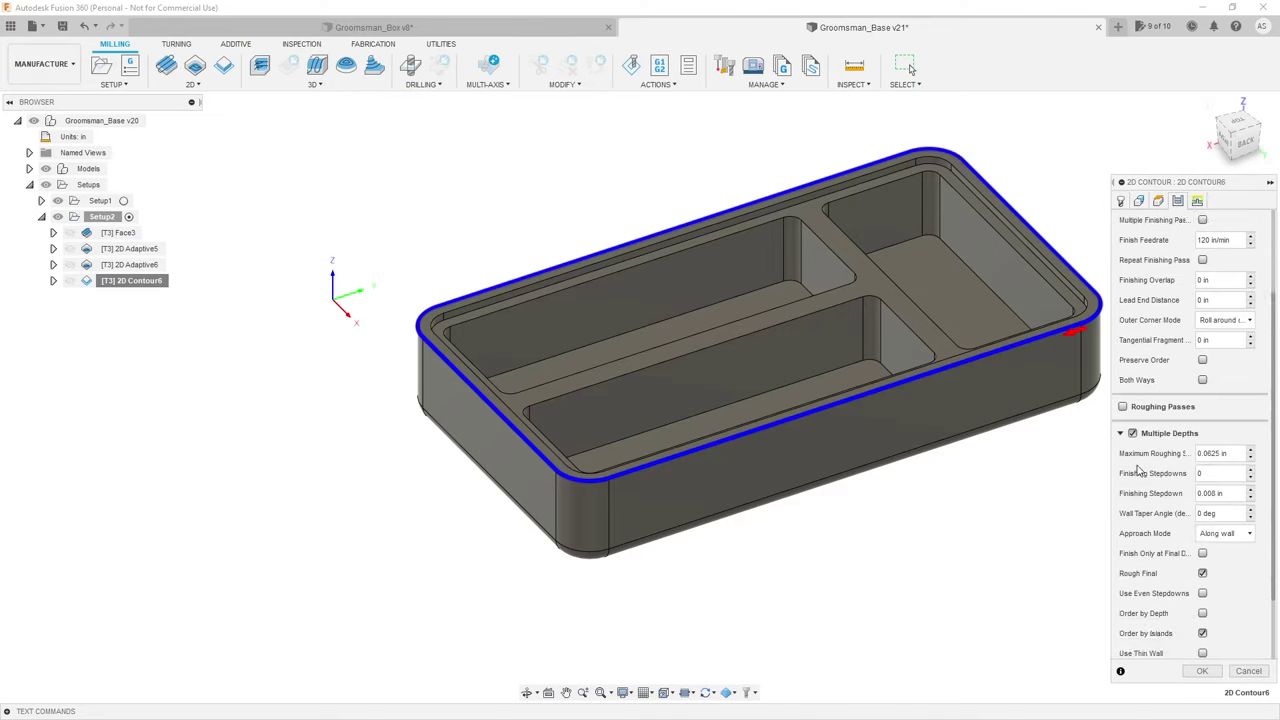
click(1121, 433)
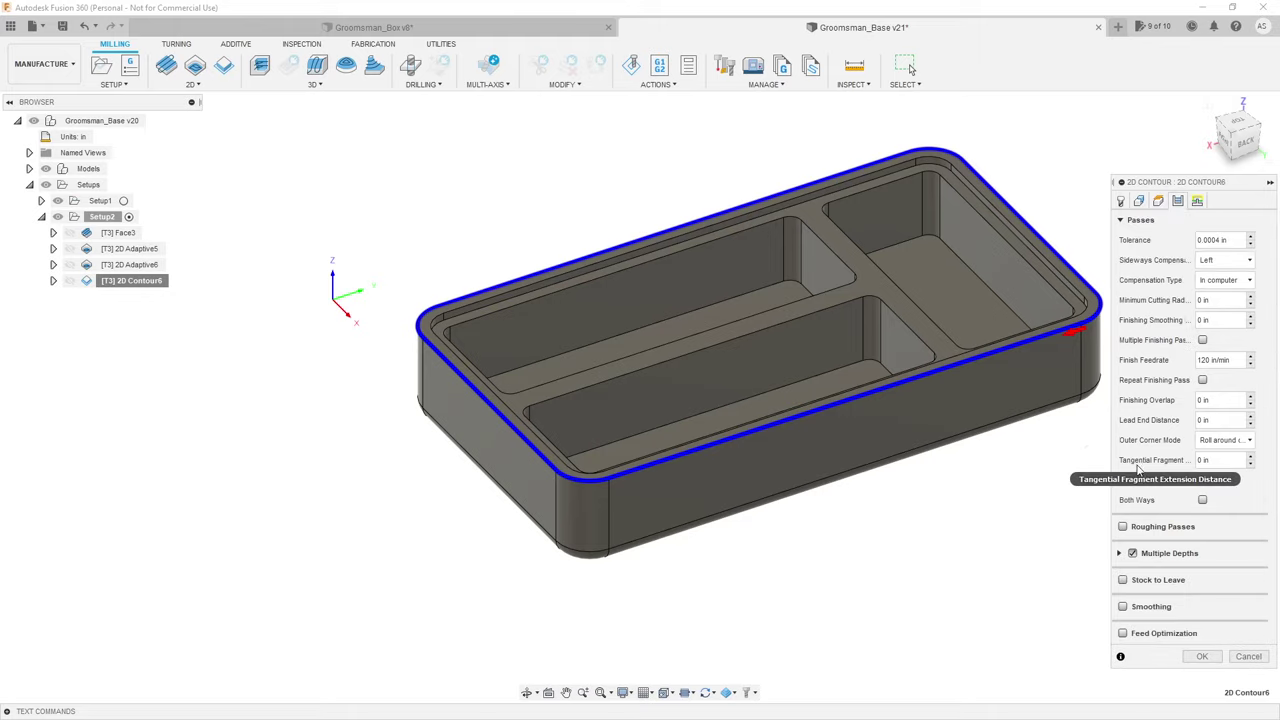
click(1140, 201)
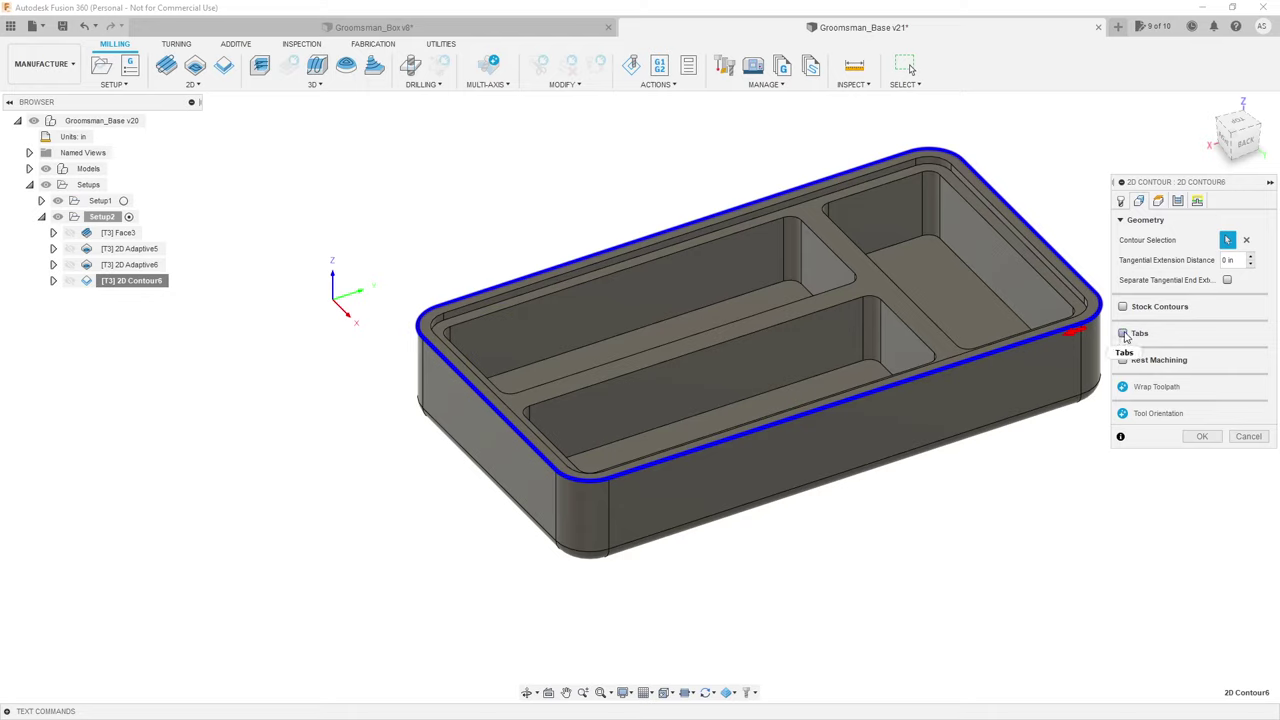
mouse_move(1125, 336)
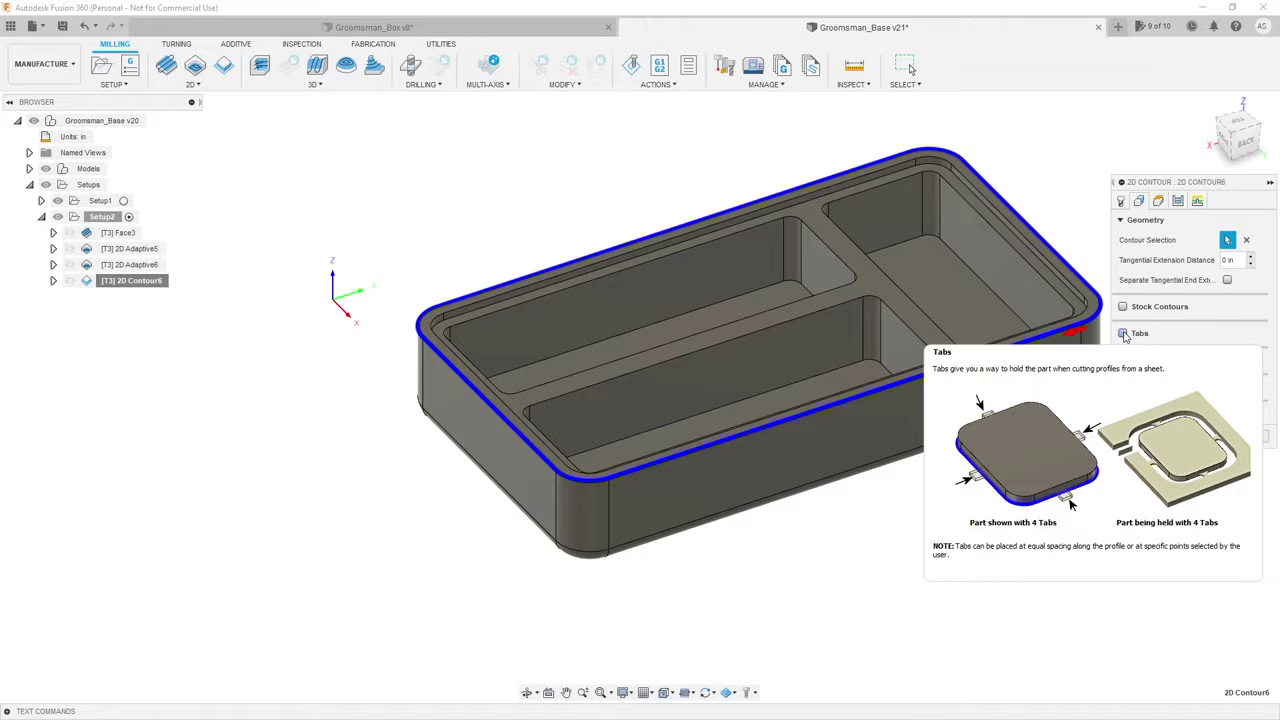
Step: Enable Tabs on the outer-profile 2D Contour and inspect the tab placement beneath the box base
click(1124, 334)
shift+middle_drag(875, 524, 934, 549)
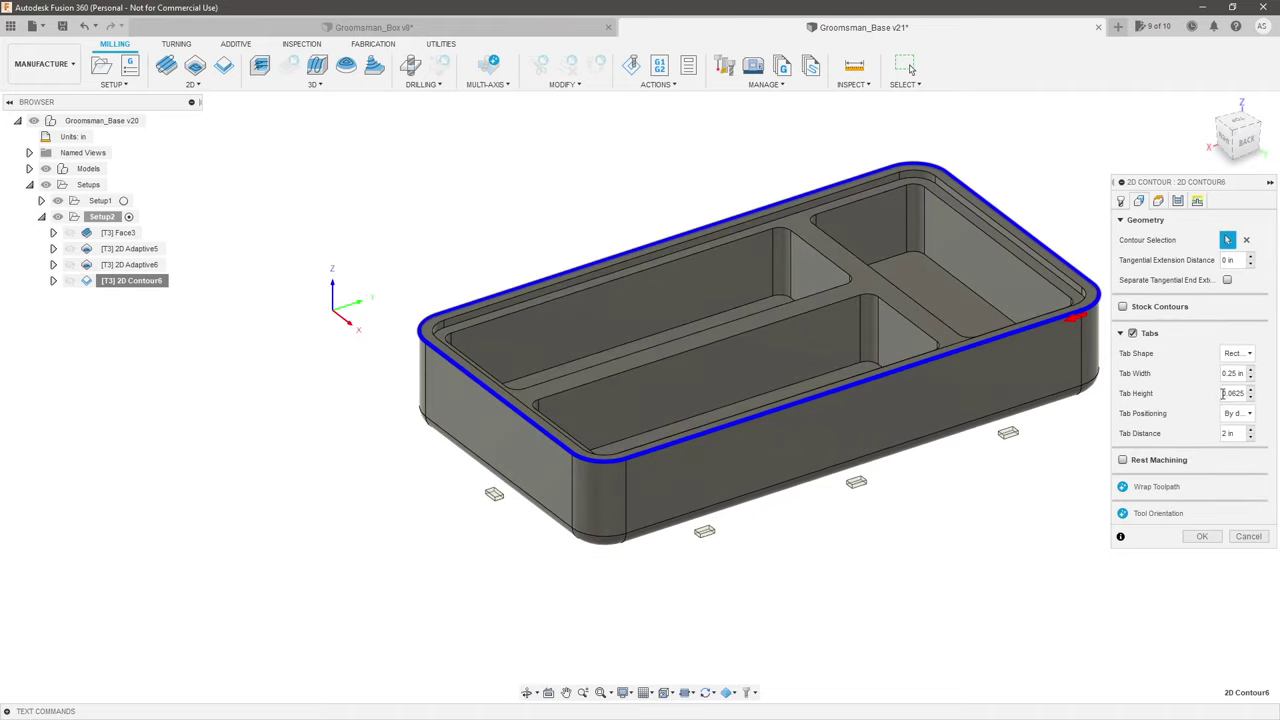
shift+middle_drag(1104, 285, 1078, 239)
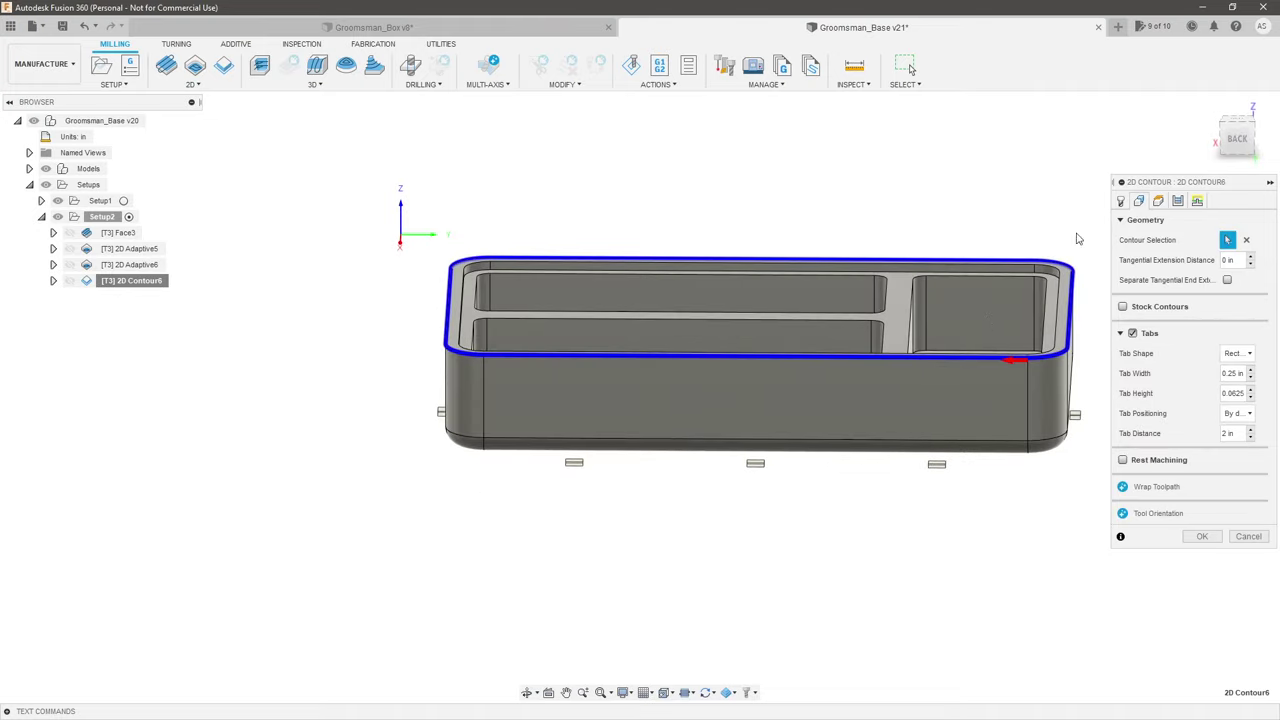
click(1240, 140)
scroll(571, 445, up, 2)
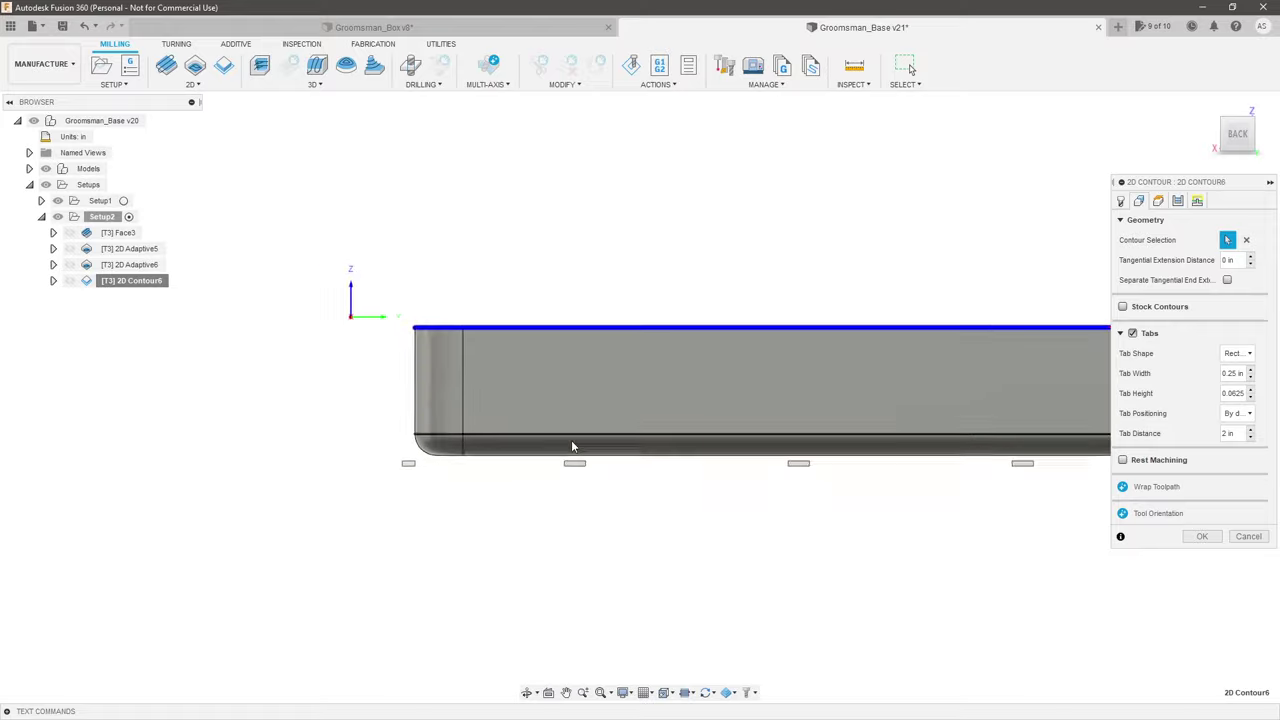
scroll(573, 444, up, 2)
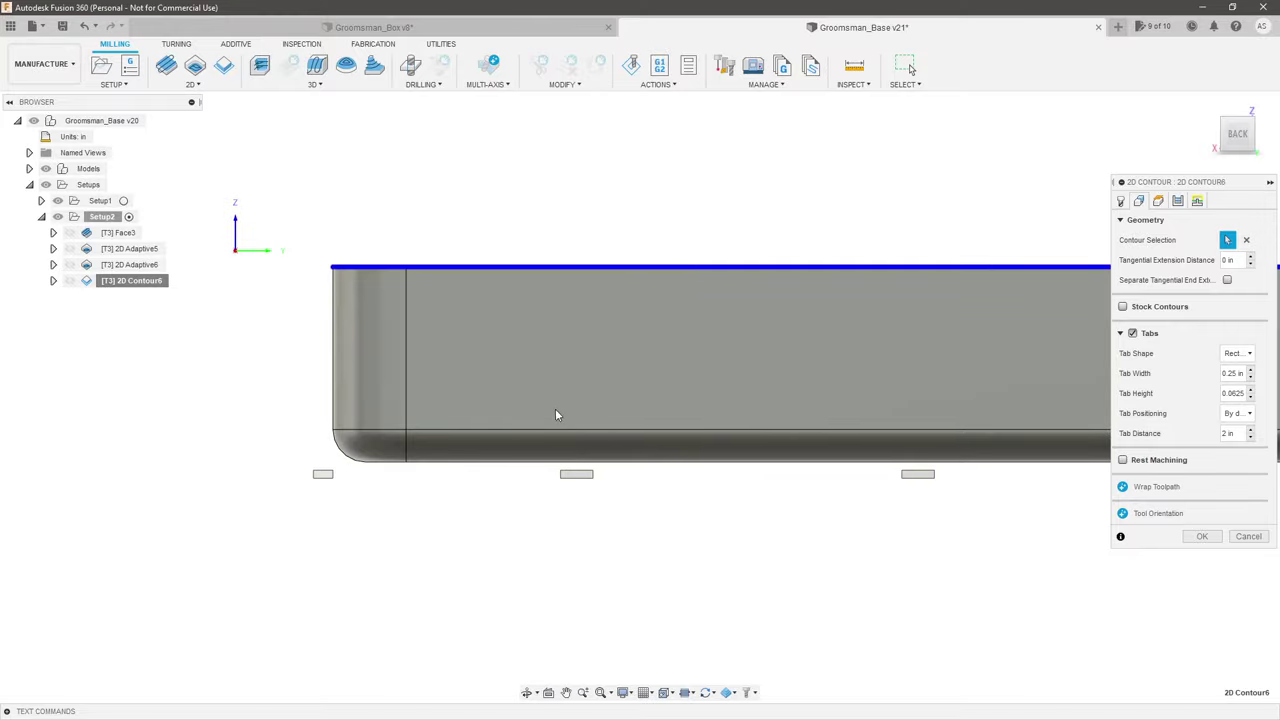
shift+middle_drag(540, 437, 450, 504)
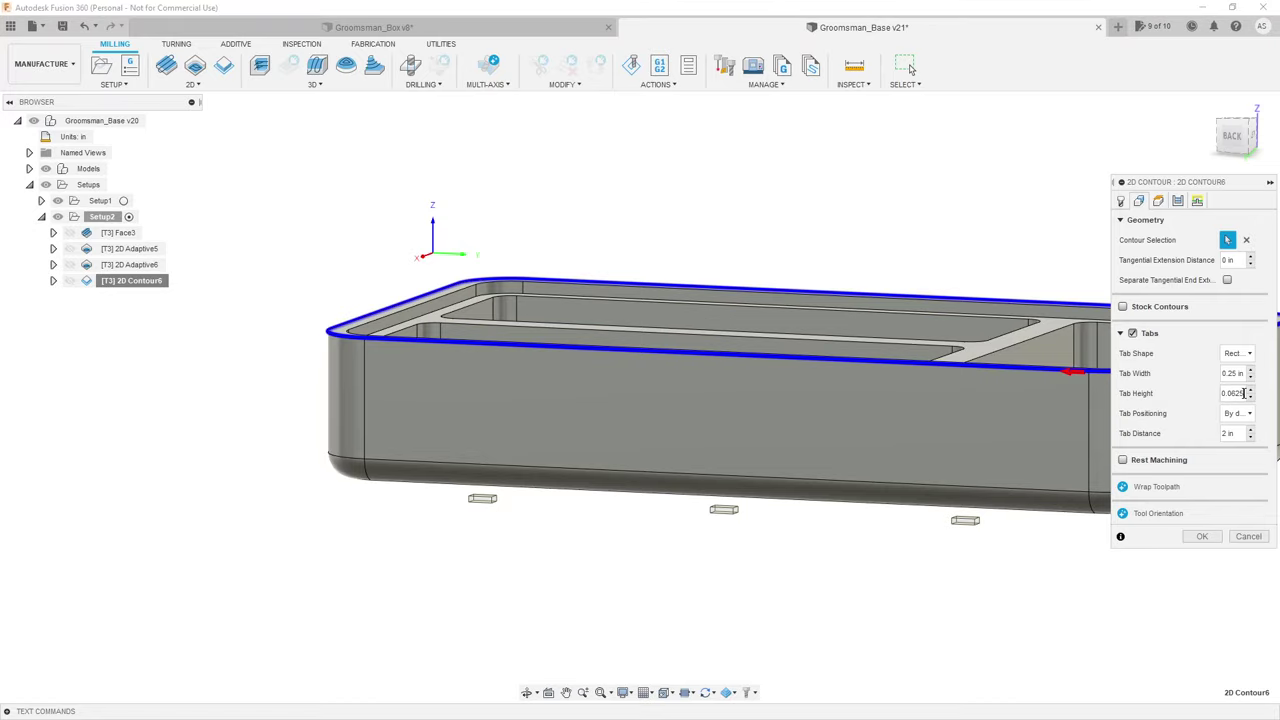
Step: Set the contour's tab height to 0.125 in
drag(1243, 393, 1163, 403)
text(.125)
key(Tab)
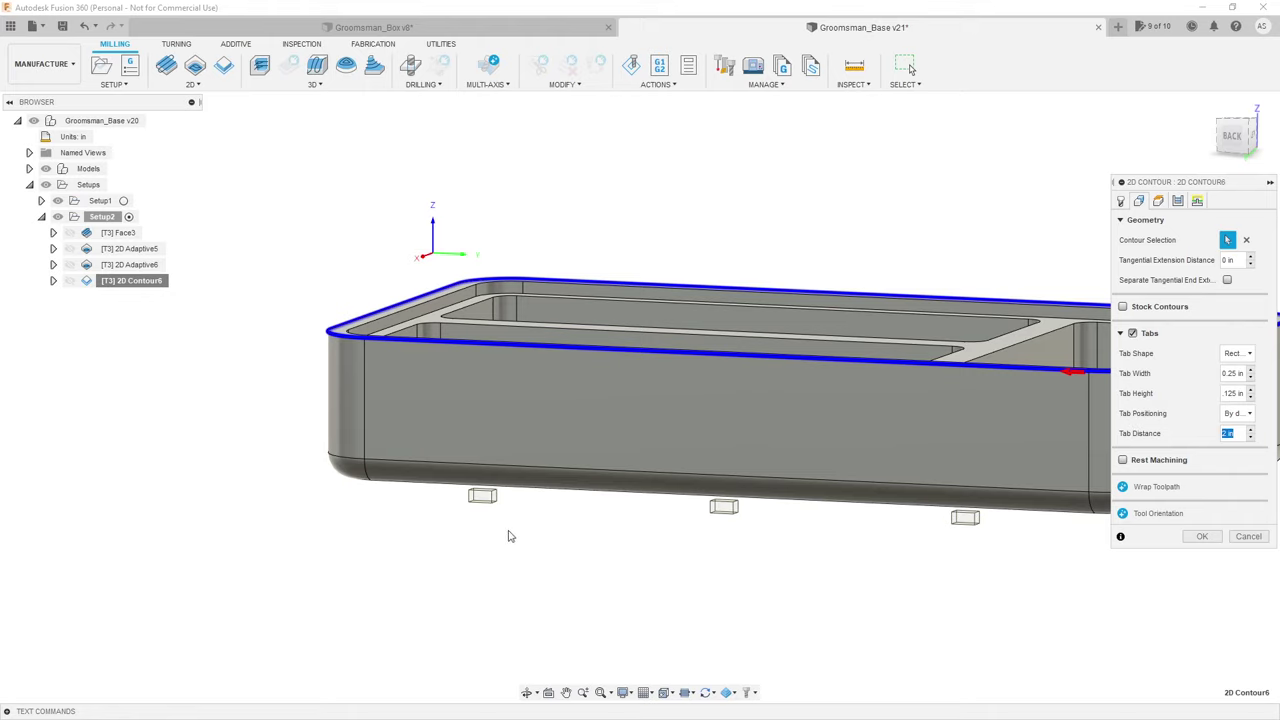
Step: Examine the tabs' height and position relative to the base's underside in the back view and from several other angles
scroll(508, 532, up, 3)
shift+middle_drag(510, 533, 592, 515)
click(1237, 137)
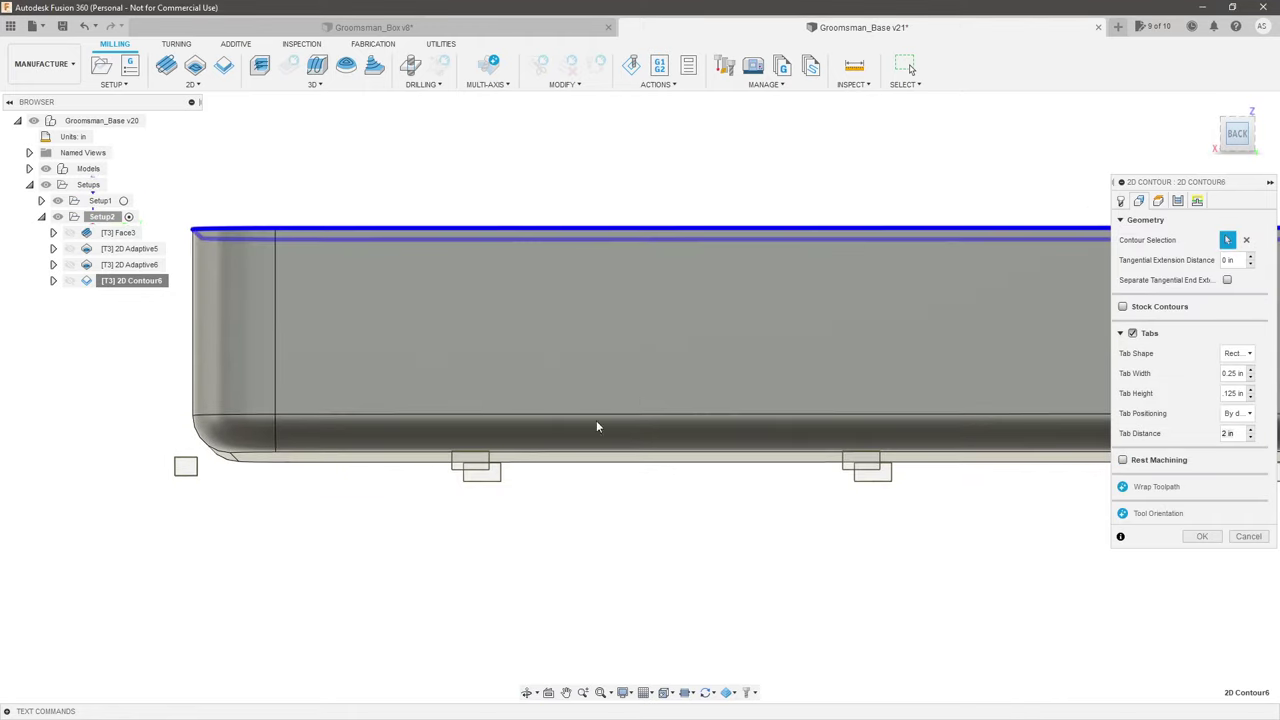
scroll(471, 471, up, 3)
shift+middle_drag(471, 471, 534, 460)
scroll(498, 453, down, 3)
scroll(516, 472, down, 2)
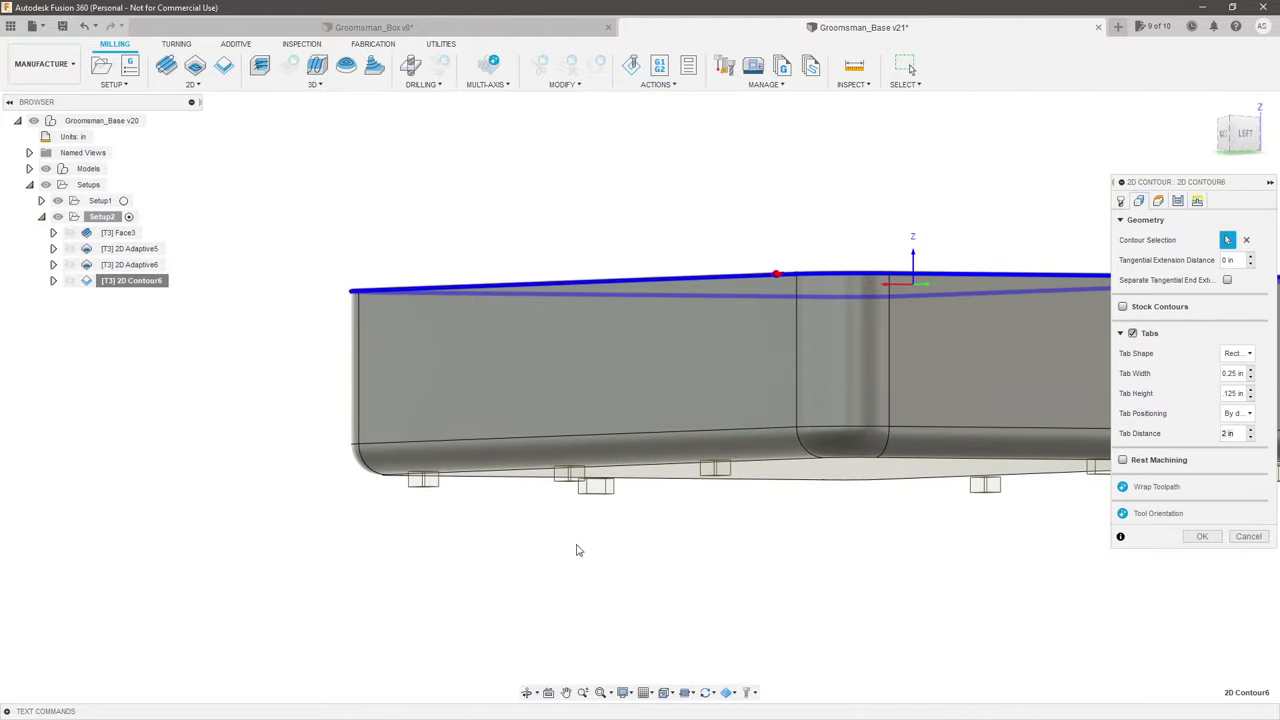
shift+middle_drag(576, 550, 397, 477)
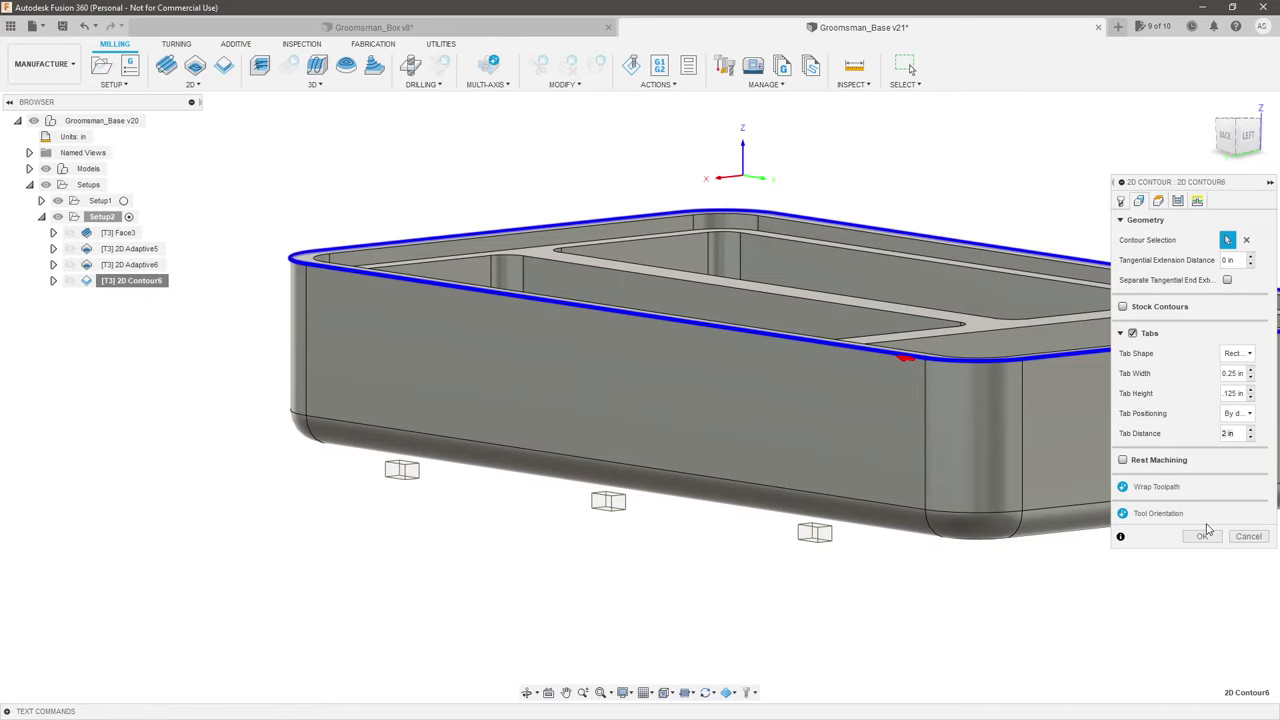
scroll(790, 484, down, 2)
shift+middle_drag(630, 490, 731, 531)
scroll(786, 503, down, 3)
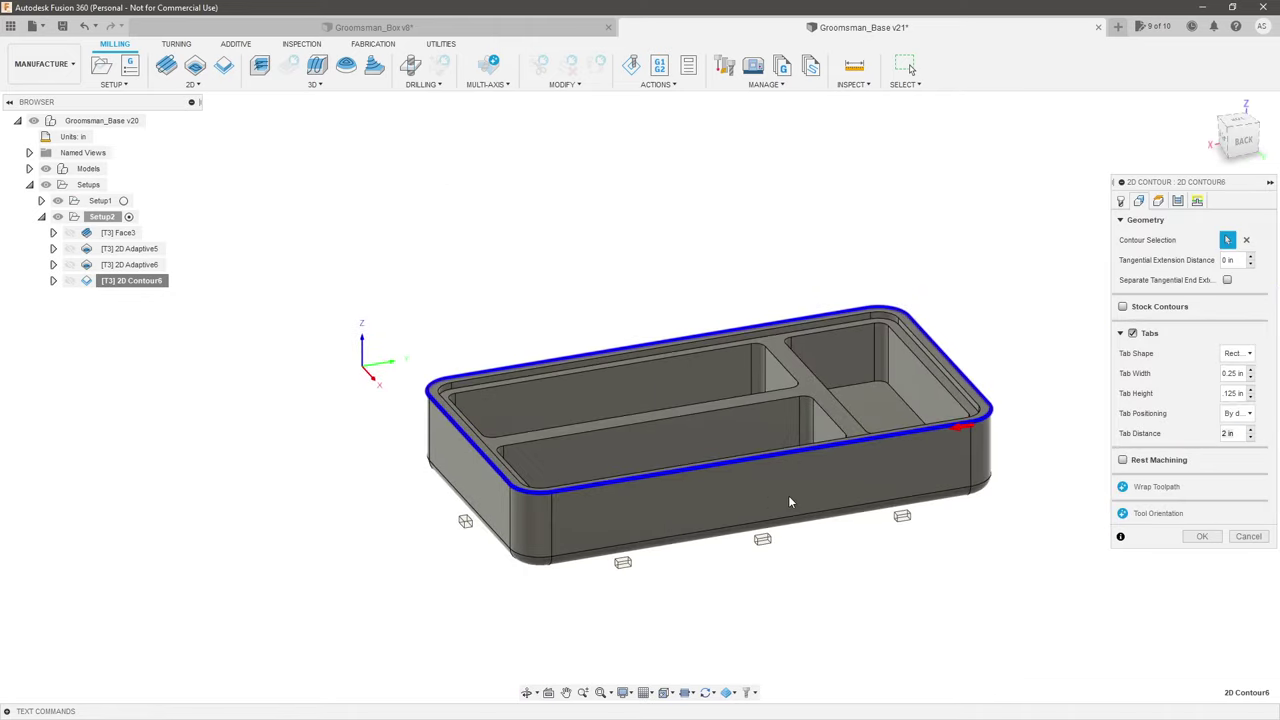
Step: Set the tab width to 0.5 in and keep tab positioning by distance
scroll(856, 505, up, 2)
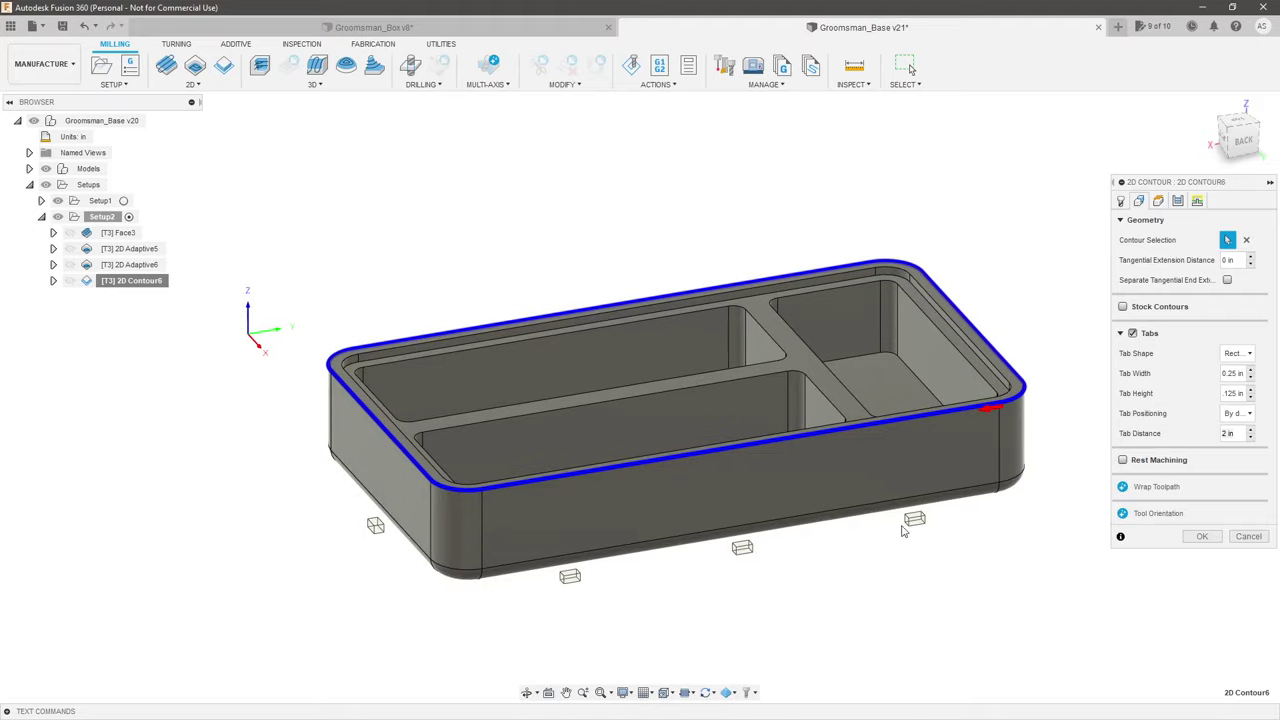
click(1238, 373)
text(.5)
key(Tab)
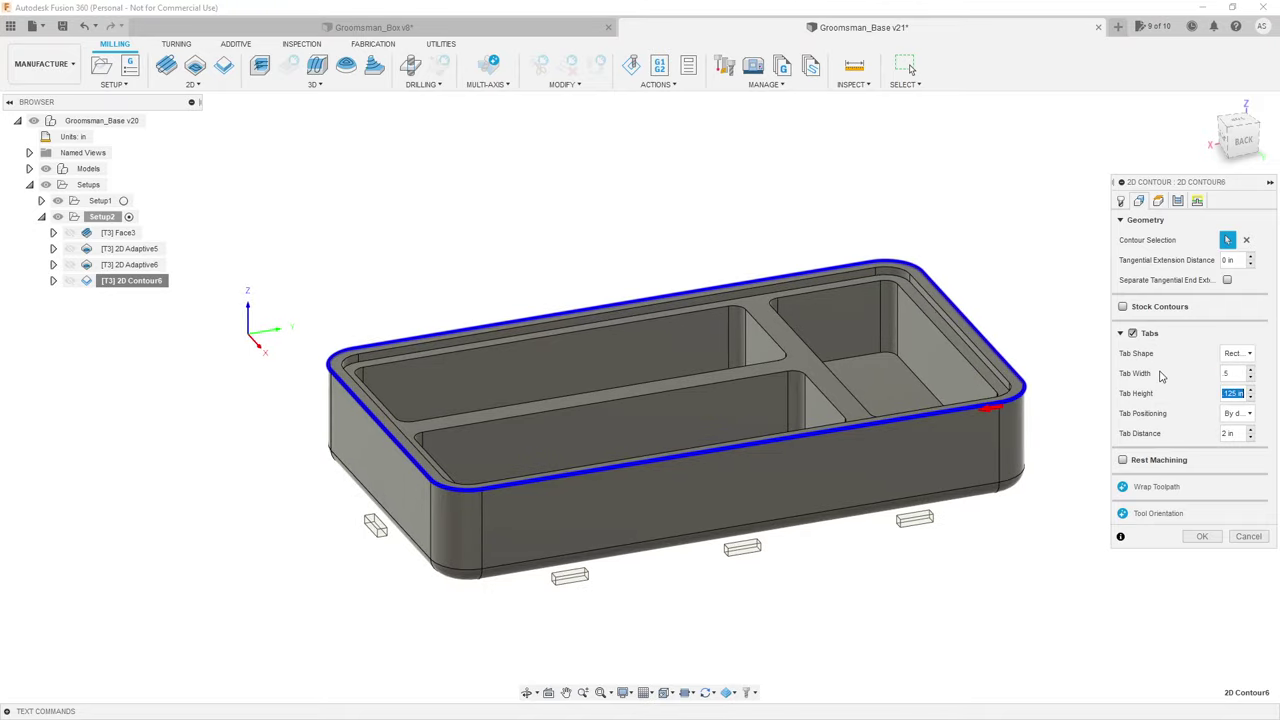
mouse_move(664, 597)
shift+middle_down()
mouse_move(714, 592)
mouse_move(812, 622)
mouse_move(660, 600)
shift+middle_up()
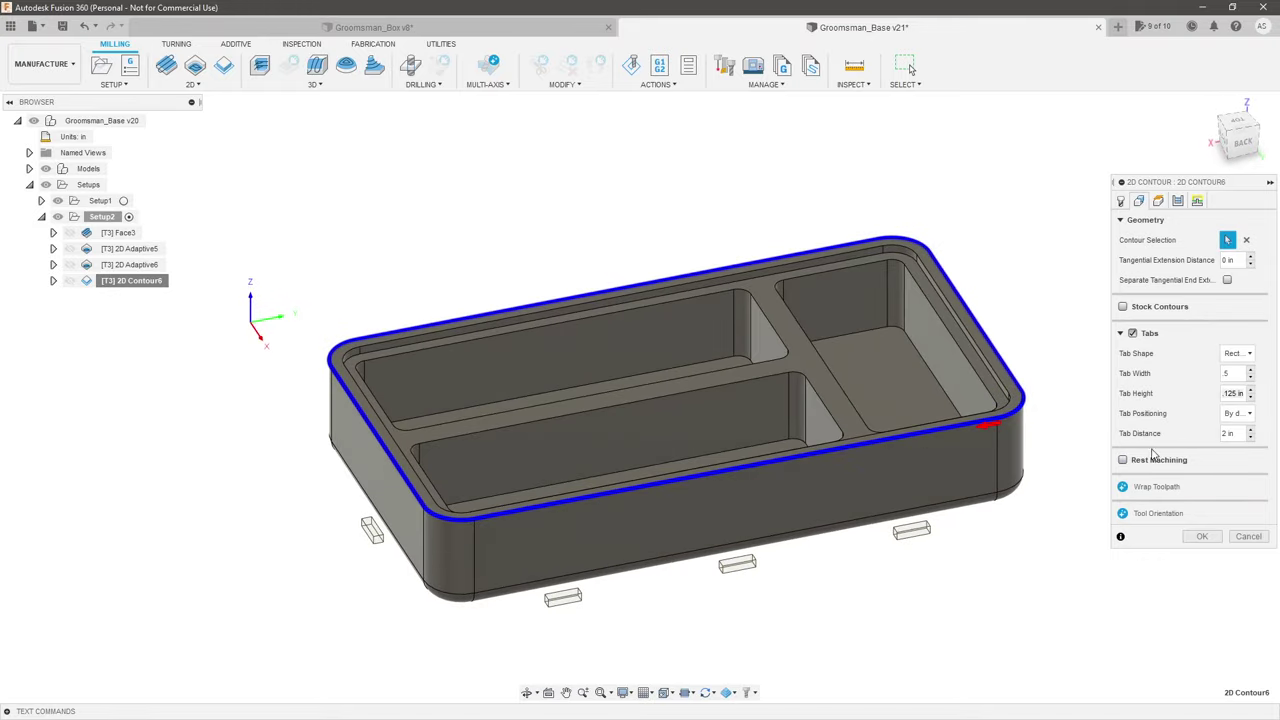
click(1236, 414)
click(1236, 414)
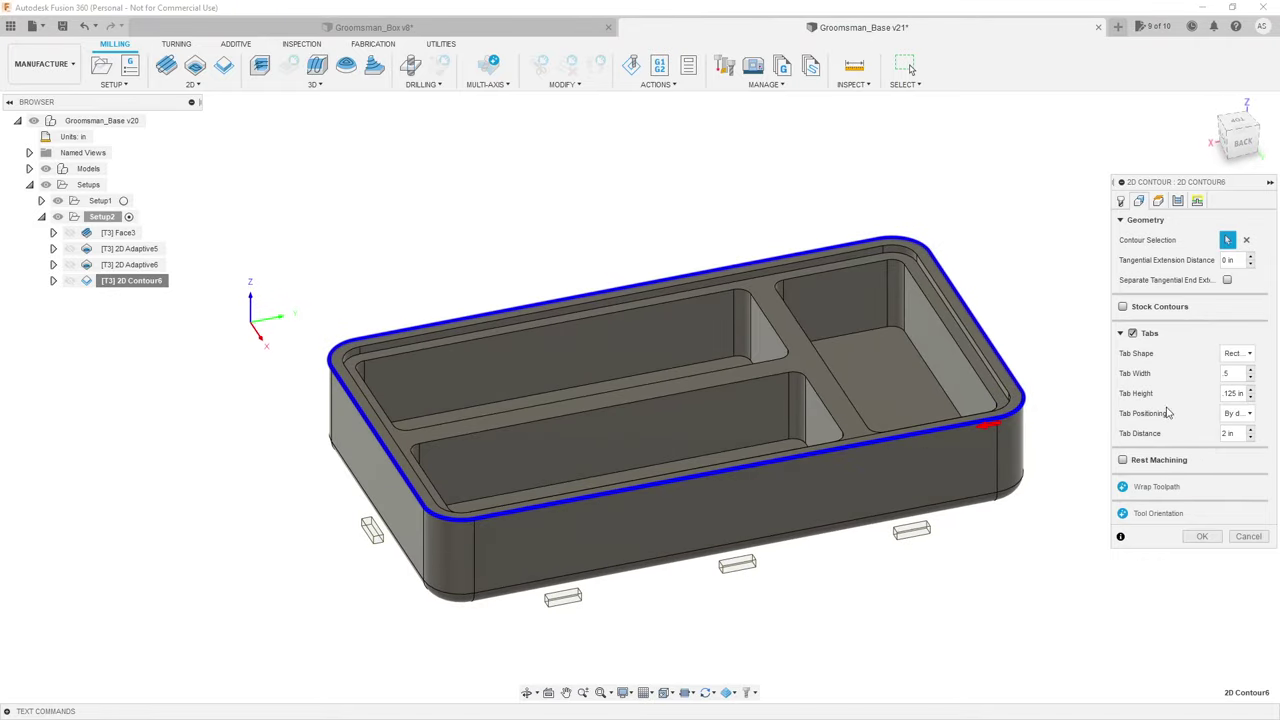
Step: Try tab distances of 4 in and 1 in around the outer profile, and return the distance to 2 in
shift+middle_drag(730, 550, 995, 538)
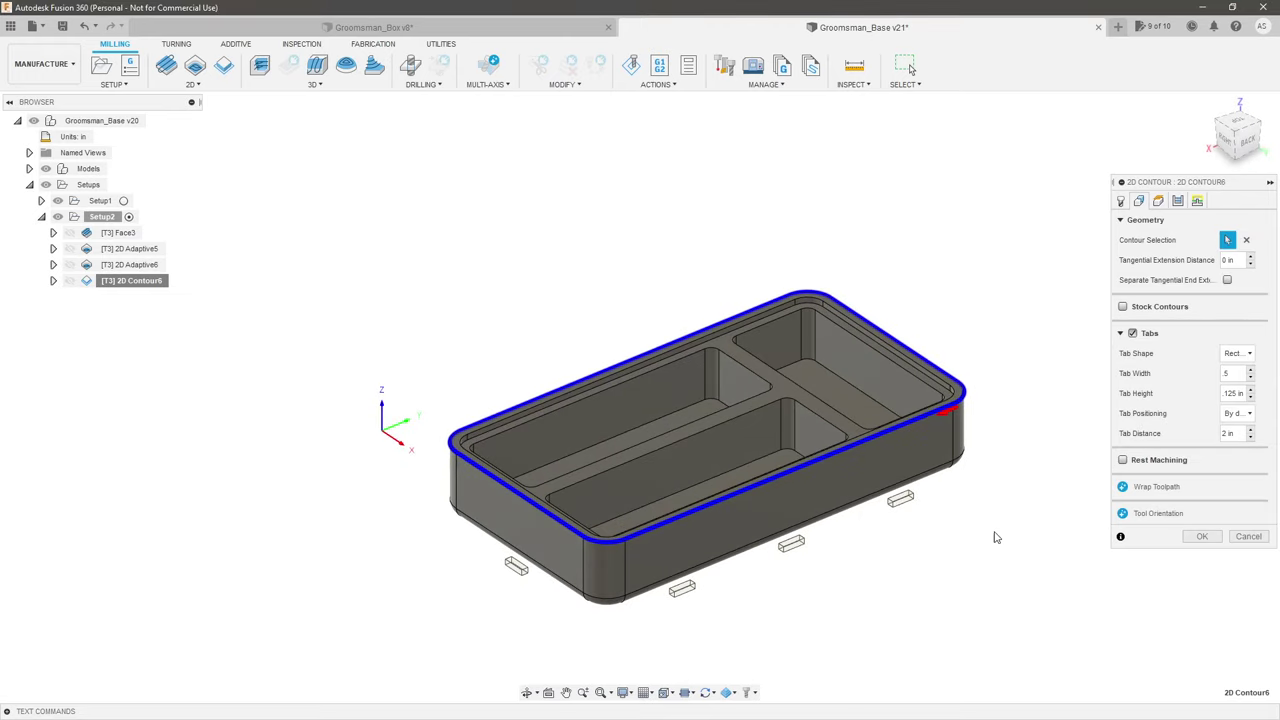
click(1251, 430)
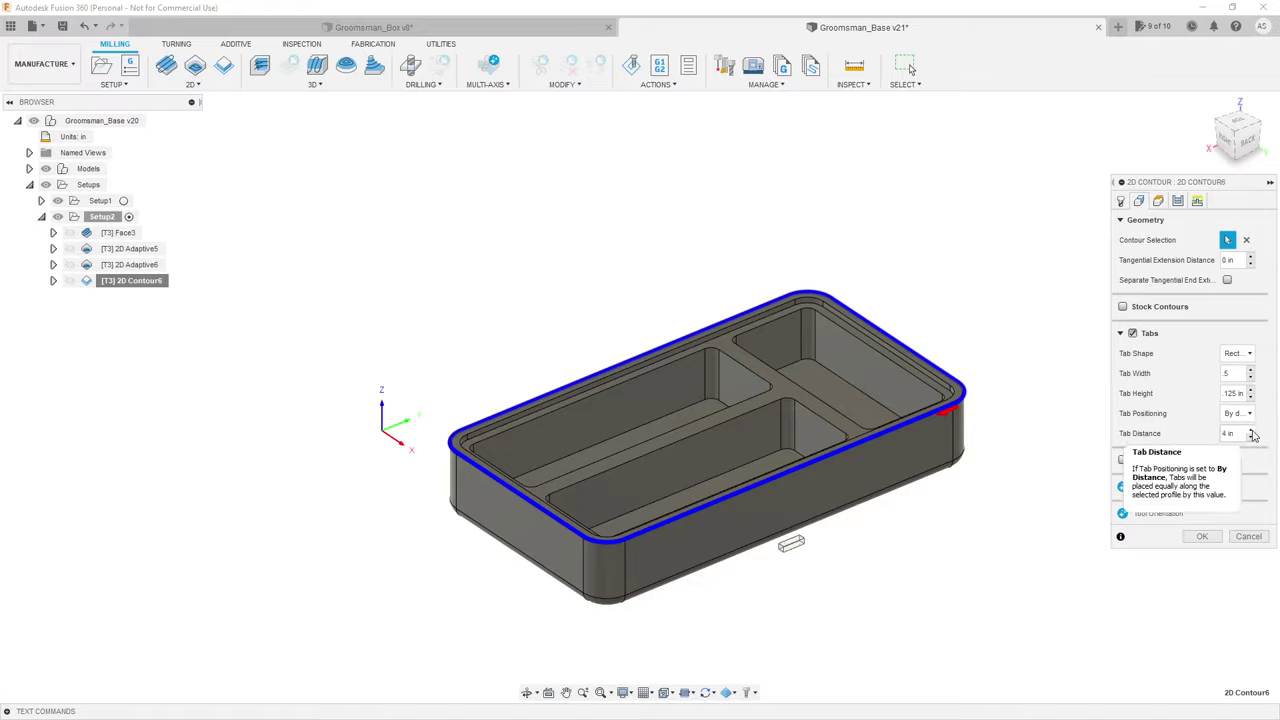
click(1251, 430)
shift+middle_drag(975, 470, 948, 474)
double_click(1251, 438)
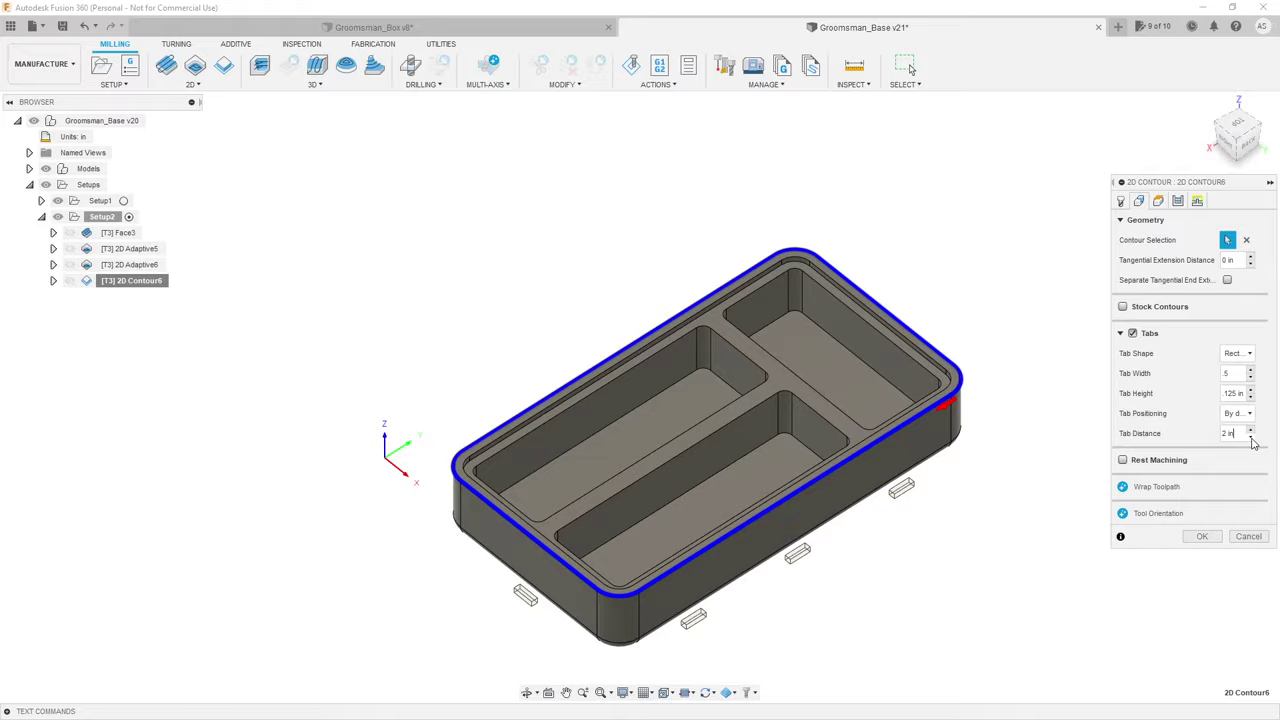
click(1251, 438)
shift+middle_drag(918, 545, 895, 520)
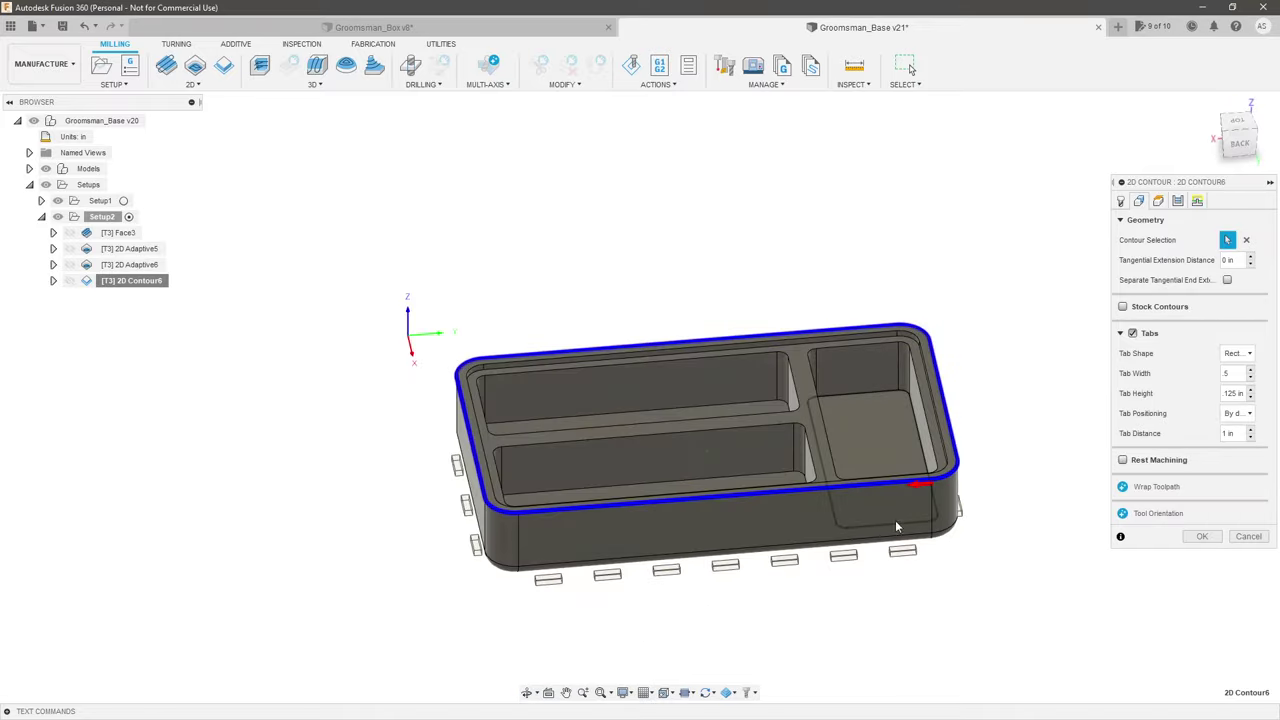
click(1250, 429)
shift+middle_drag(1060, 520, 1117, 528)
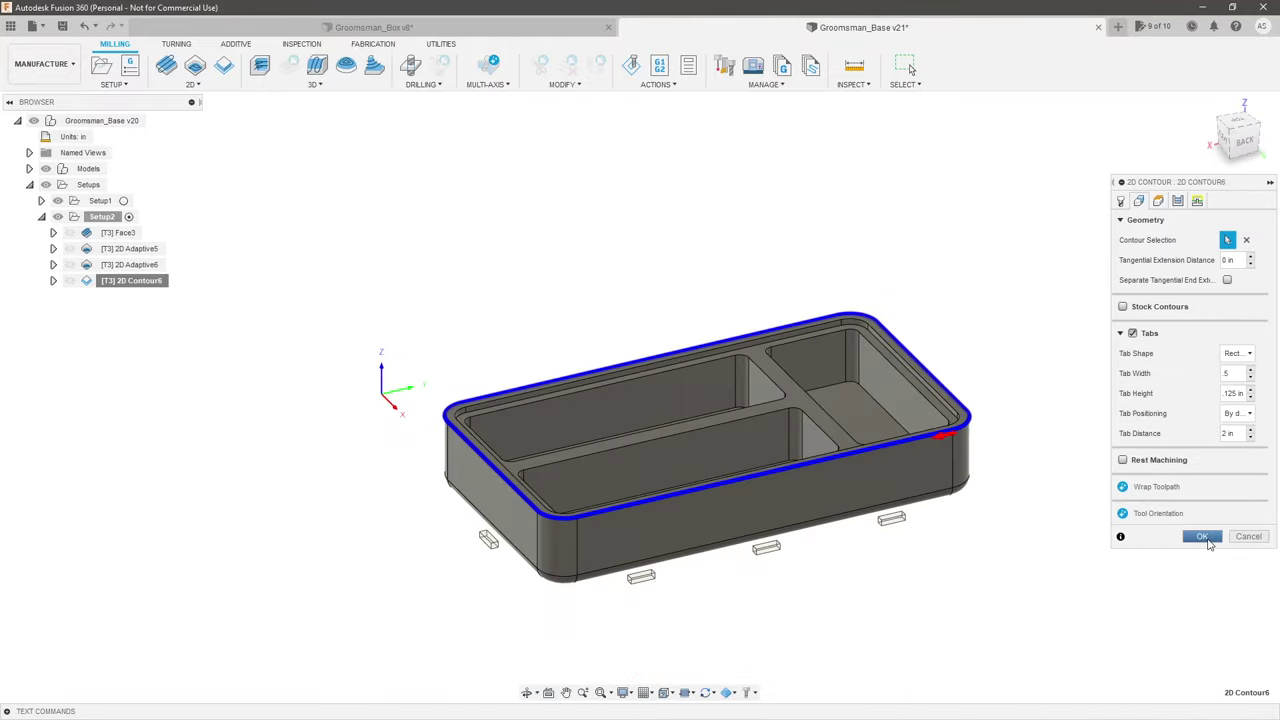
Step: Regenerate the tabbed 2D Contour and start its stock simulation, pausing partway to view the stock from below
click(1202, 536)
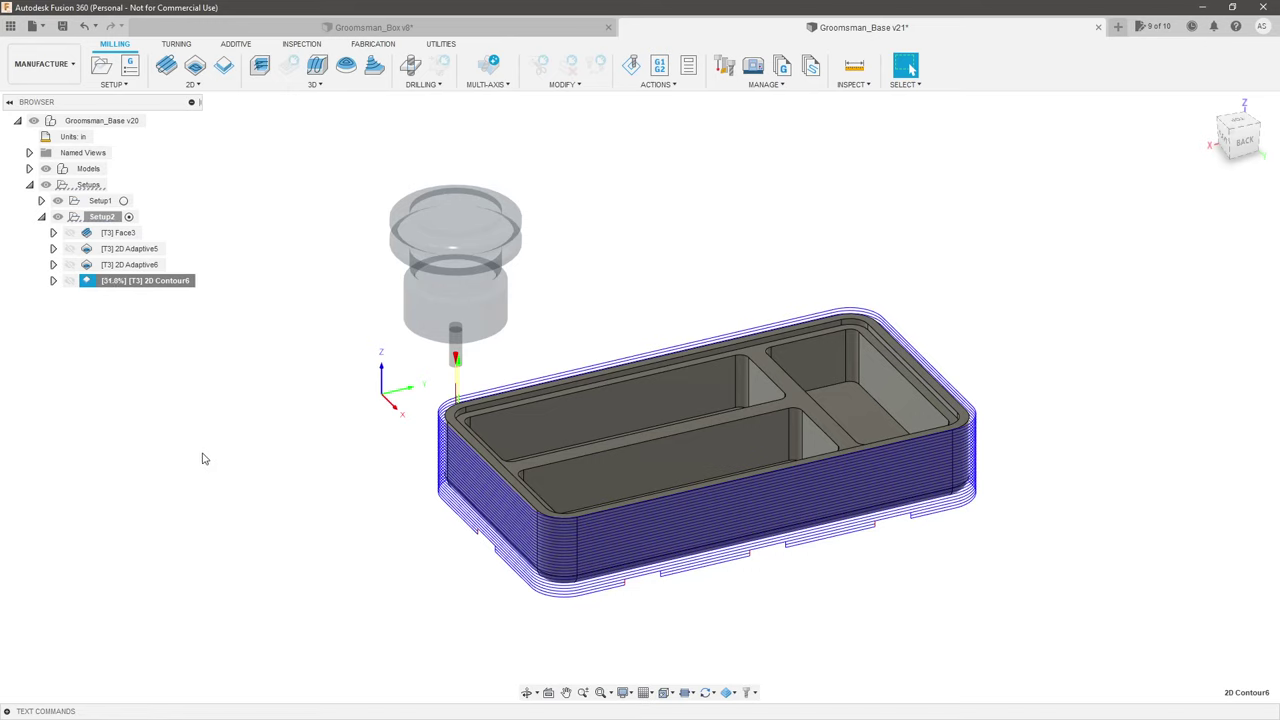
right_click(170, 284)
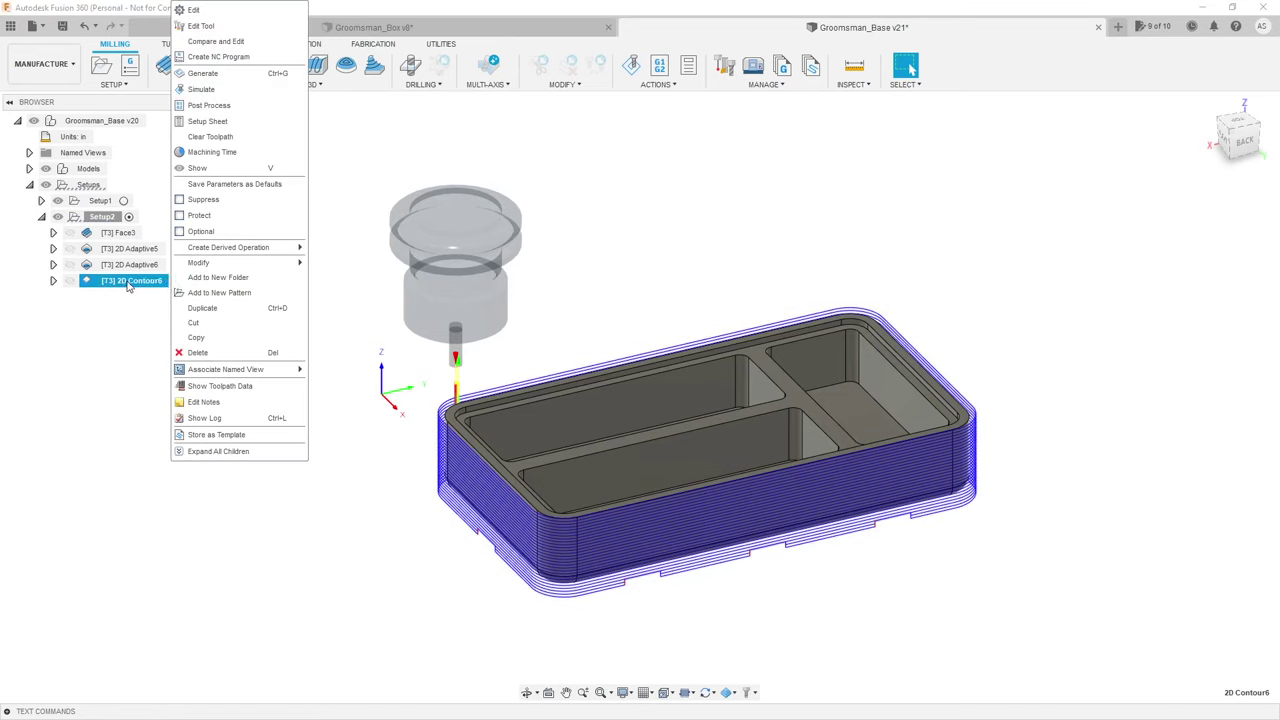
click(201, 89)
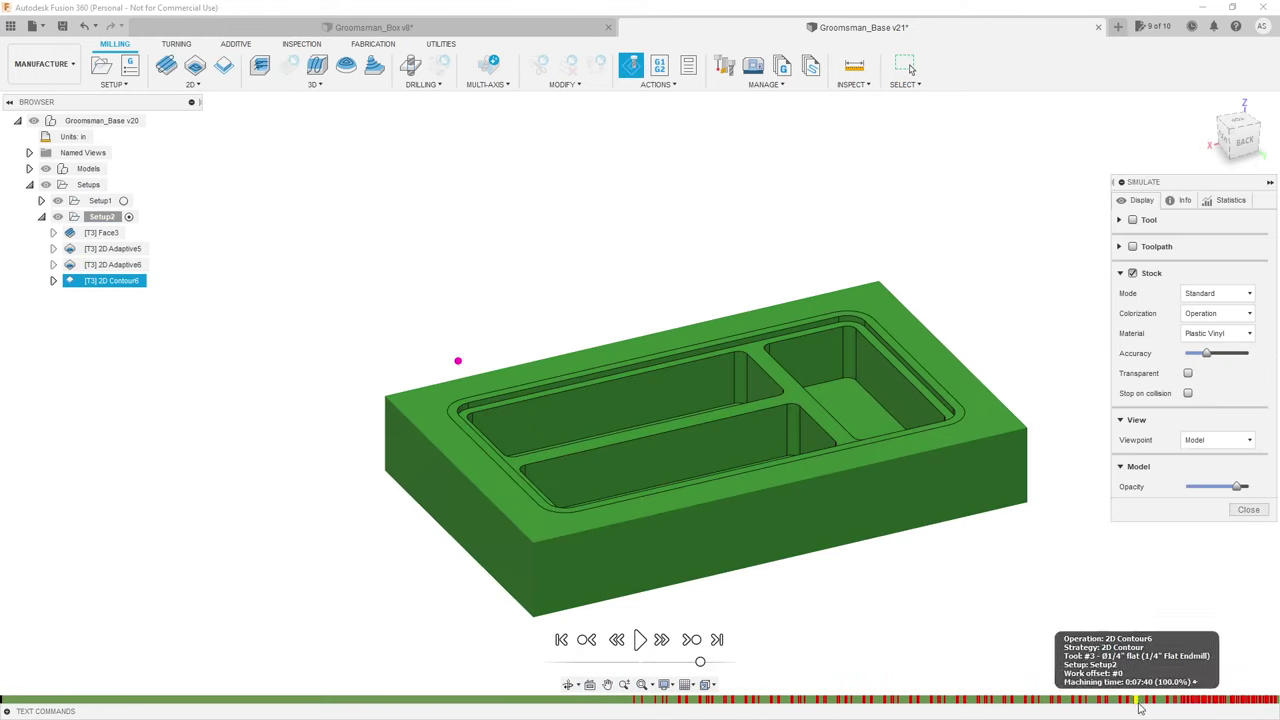
click(638, 639)
scroll(565, 576, up, 3)
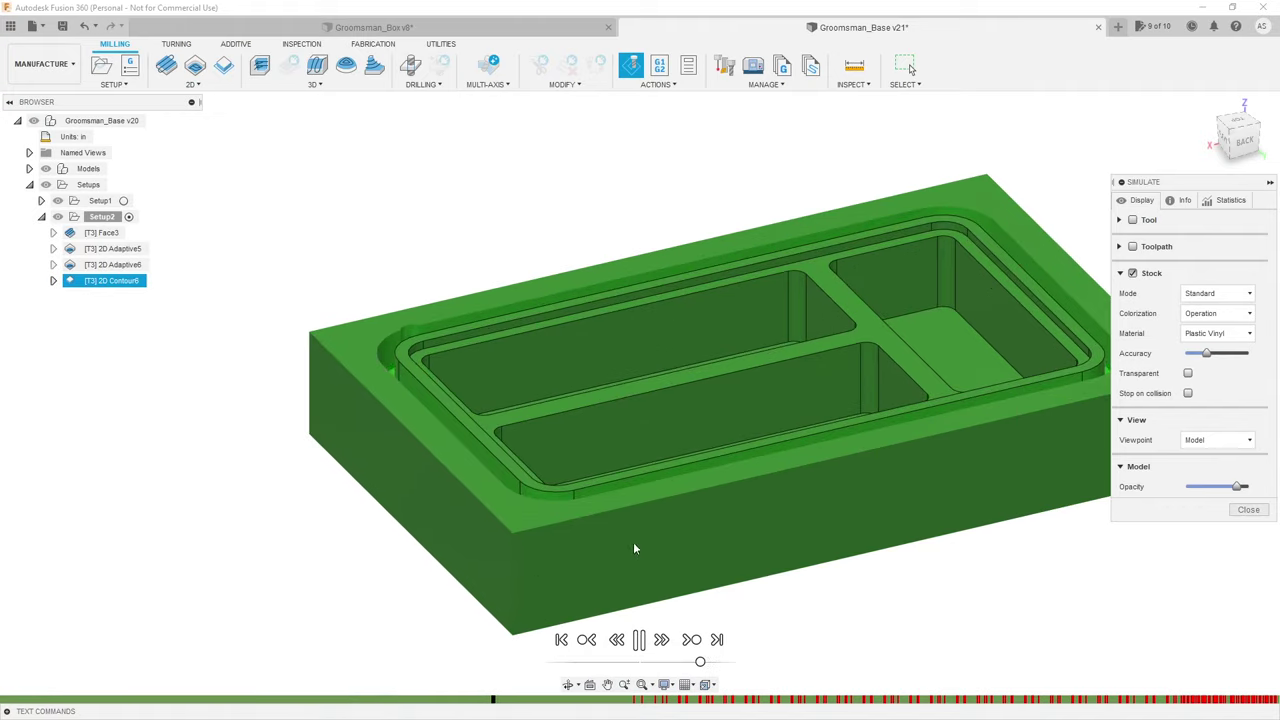
shift+drag(634, 546, 632, 448)
click(640, 641)
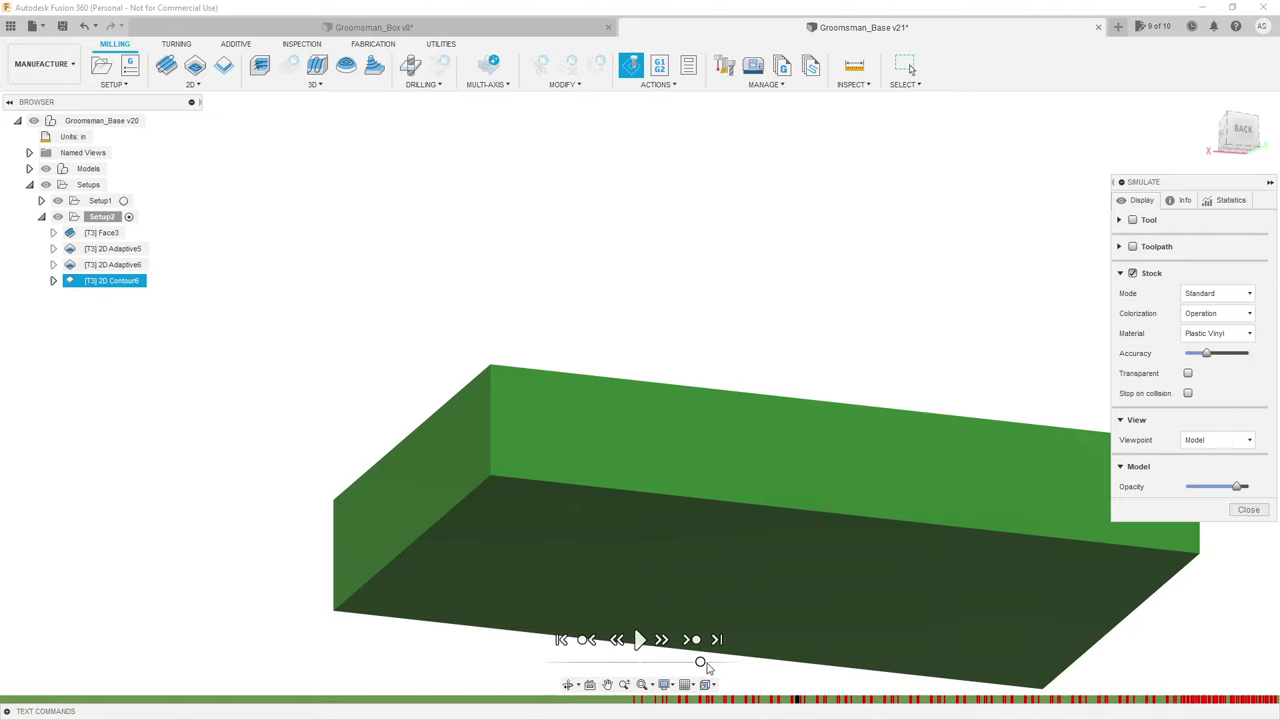
Step: Make the simulated stock transparent and resume the simulation at a reduced playback speed
drag(701, 663, 666, 662)
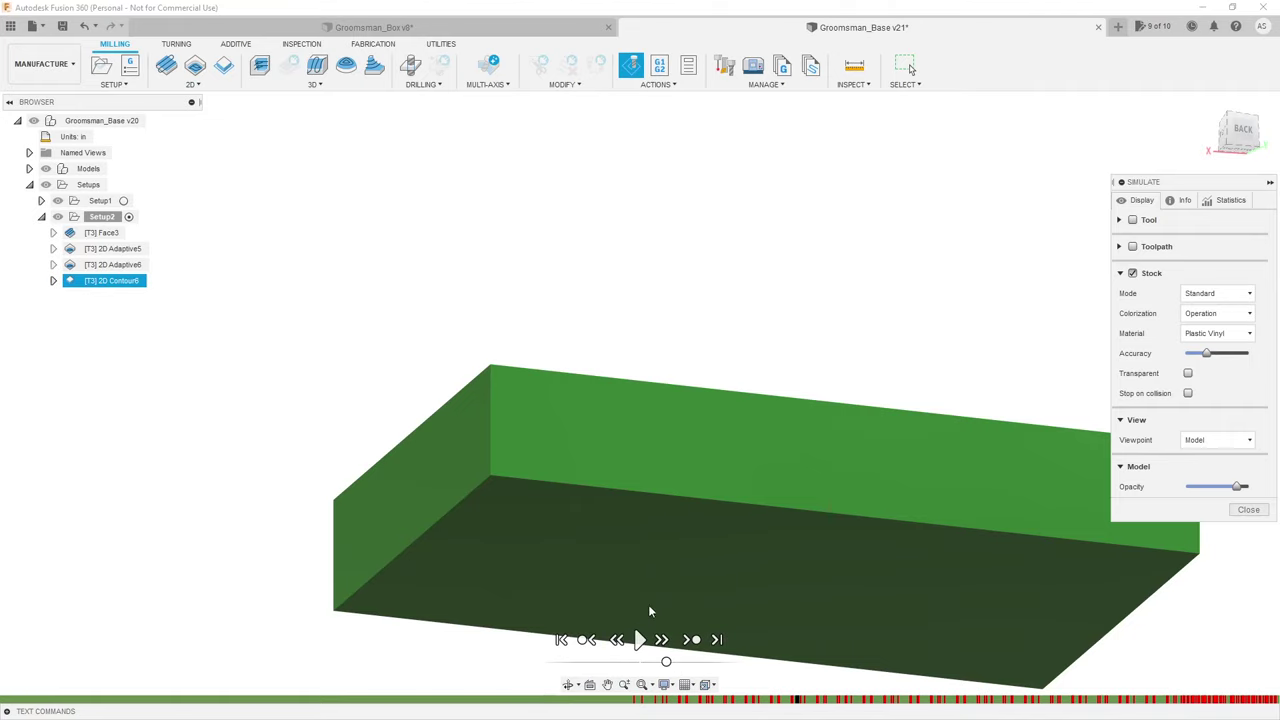
click(1188, 373)
scroll(502, 417, down, 2)
shift+middle_drag(510, 422, 618, 530)
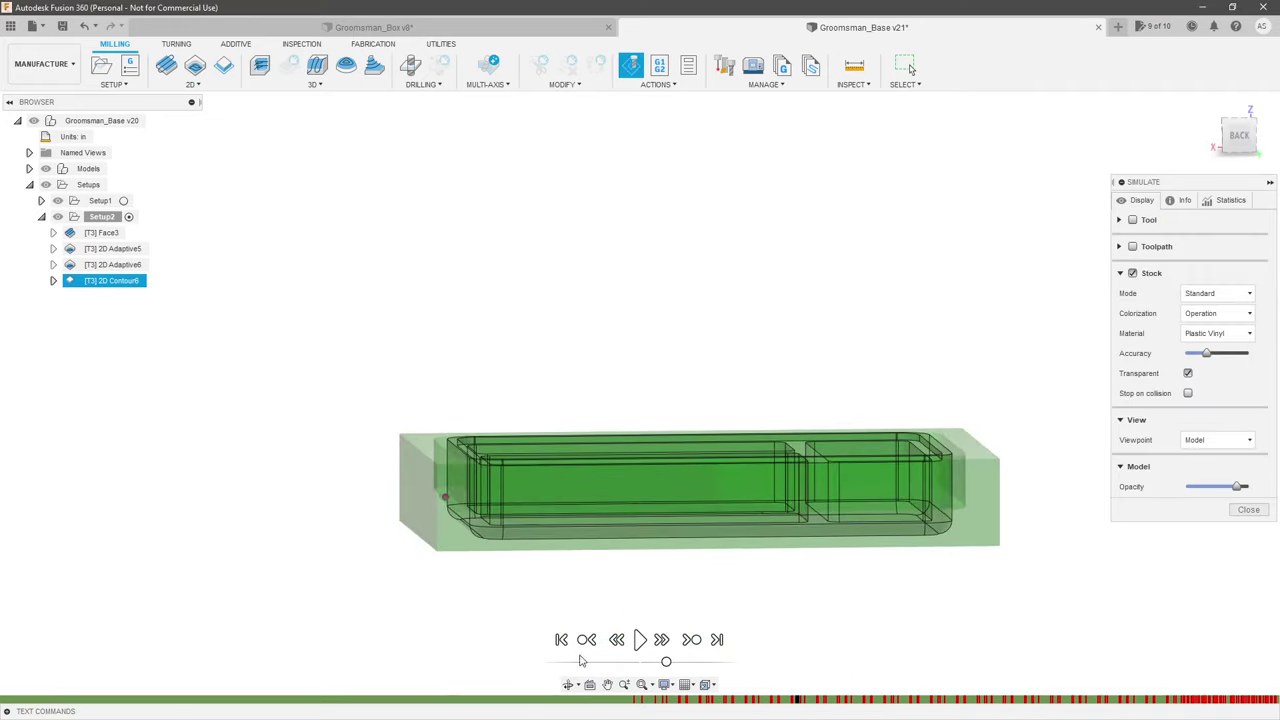
click(640, 640)
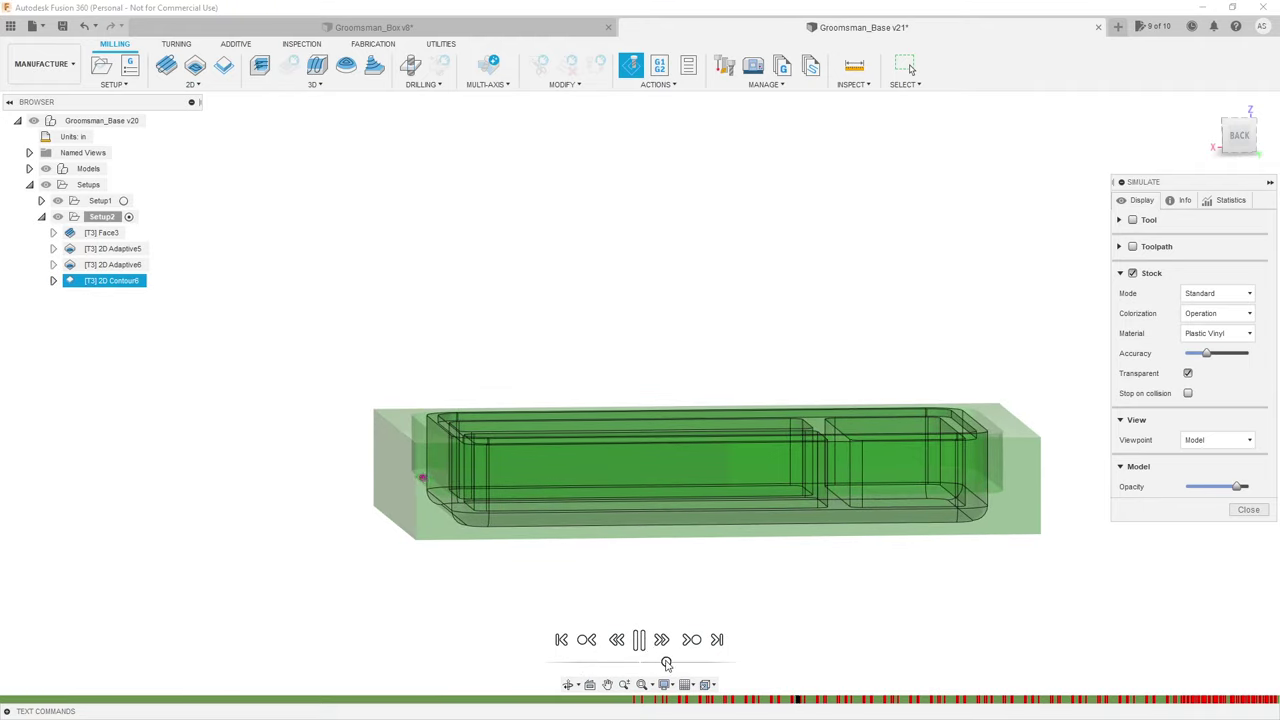
drag(666, 663, 679, 664)
Step: Show the tool in the simulation with only its flute displayed
click(1133, 219)
click(1213, 240)
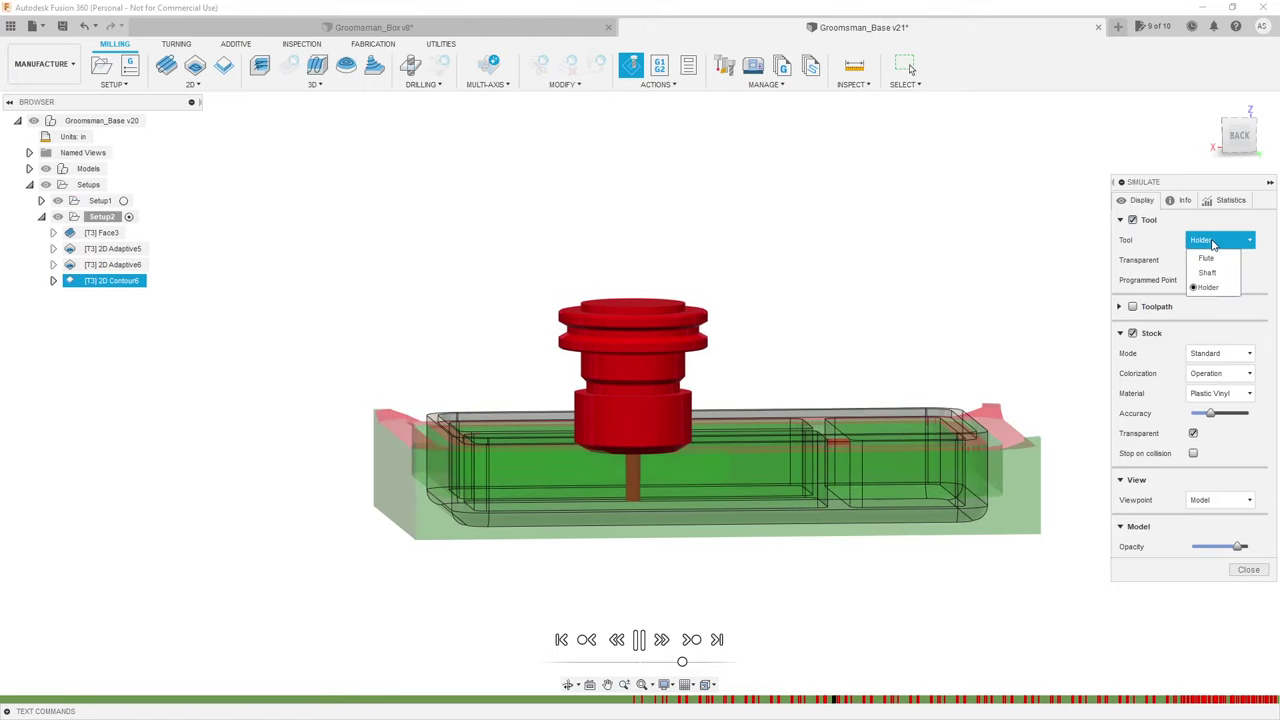
click(1206, 258)
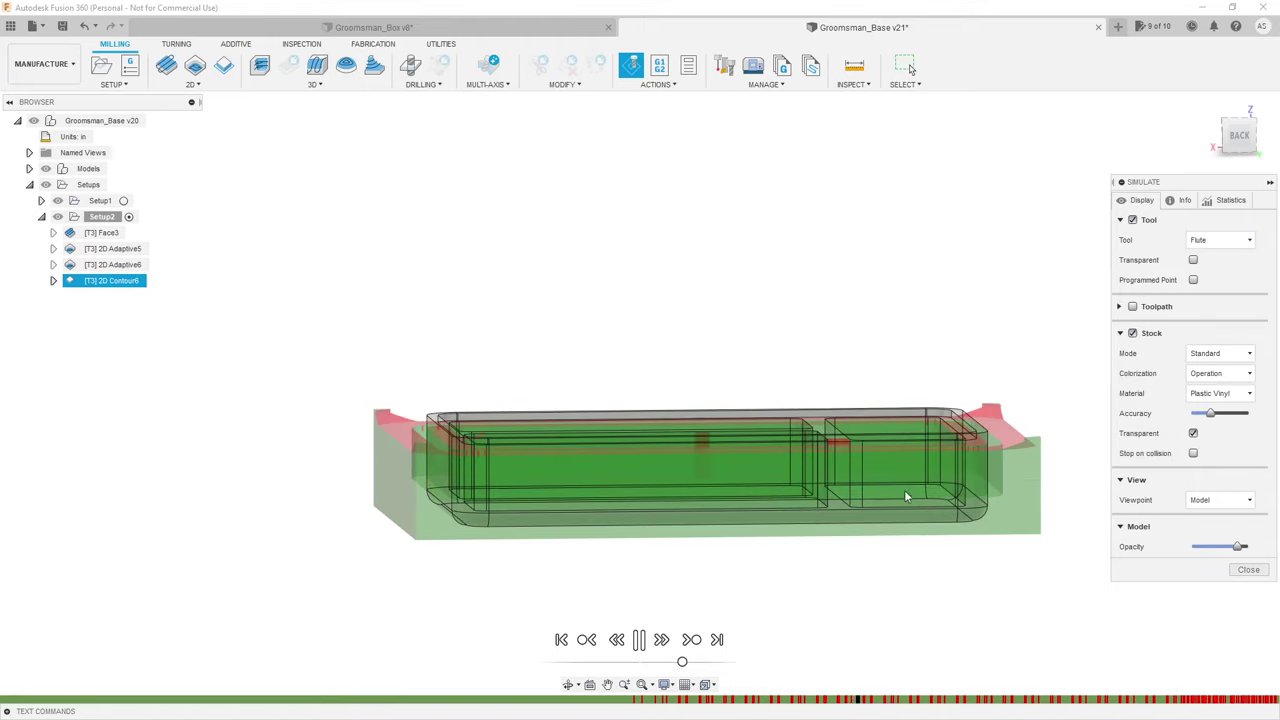
scroll(907, 608, up, 1)
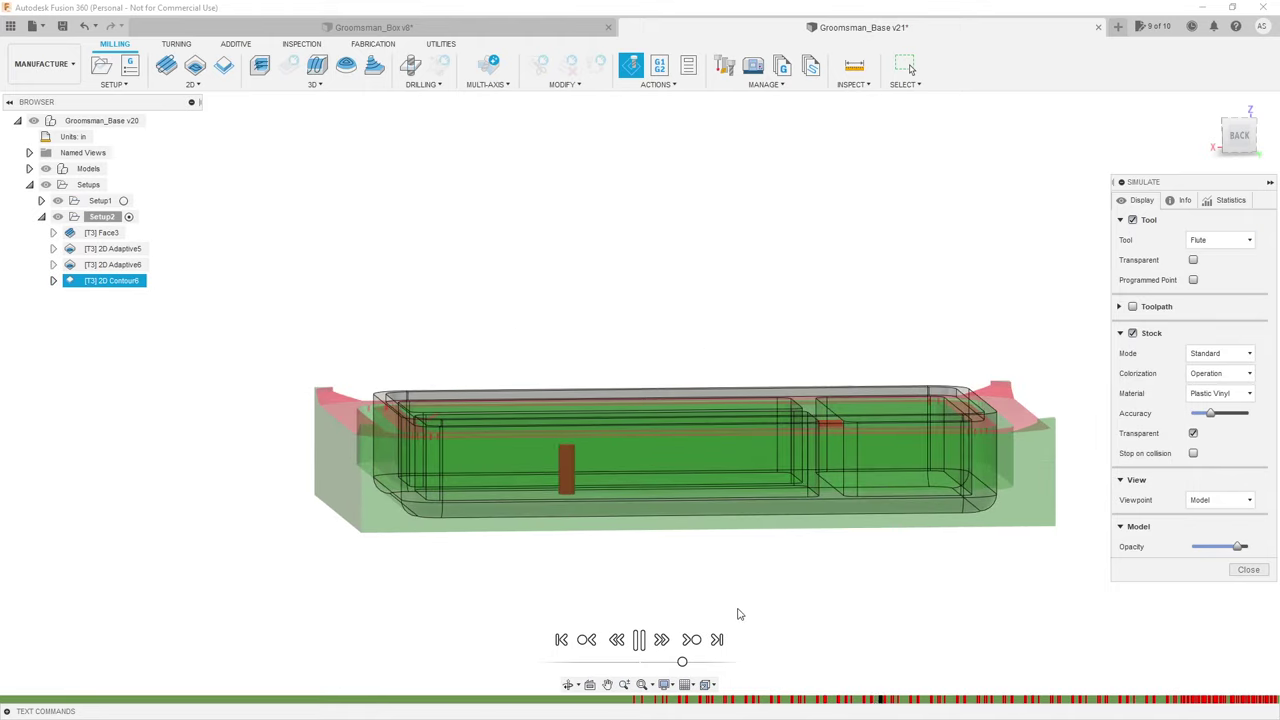
Step: Play the contour simulation to its end at varying speeds and examine the holding tabs left around the base's lower edge
shift+middle_drag(738, 609, 760, 612)
drag(683, 662, 691, 664)
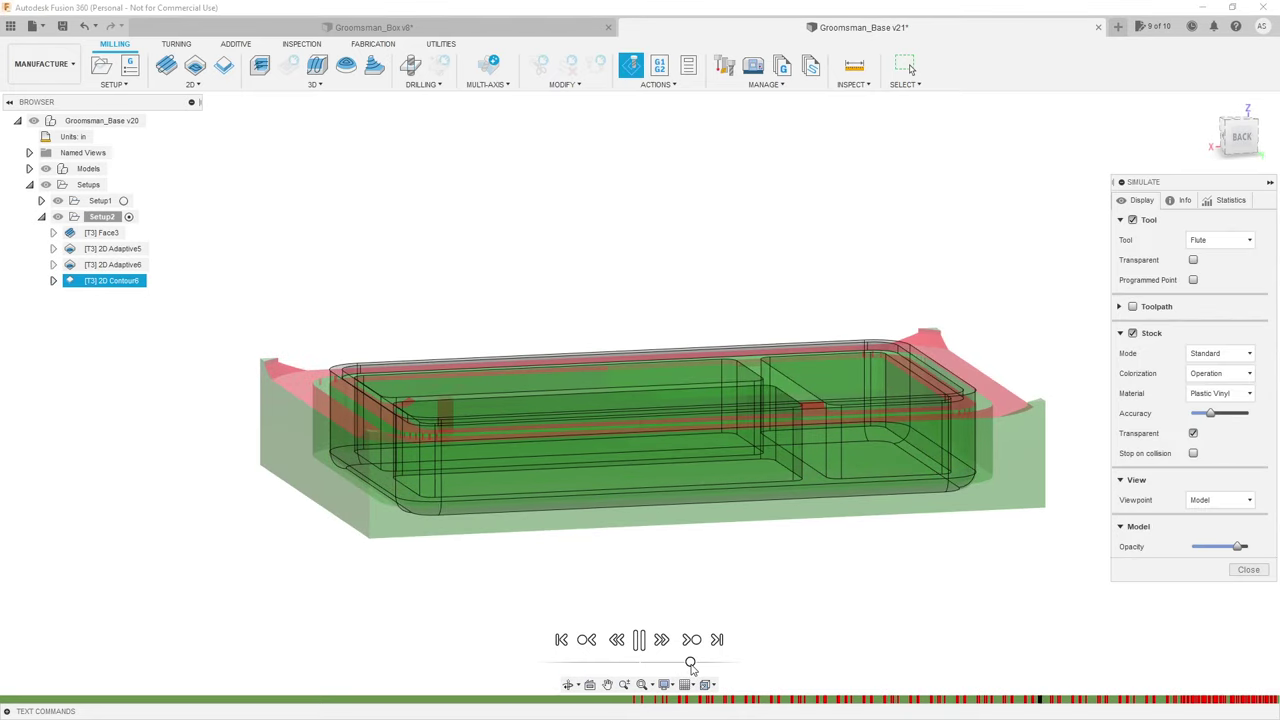
drag(690, 663, 686, 663)
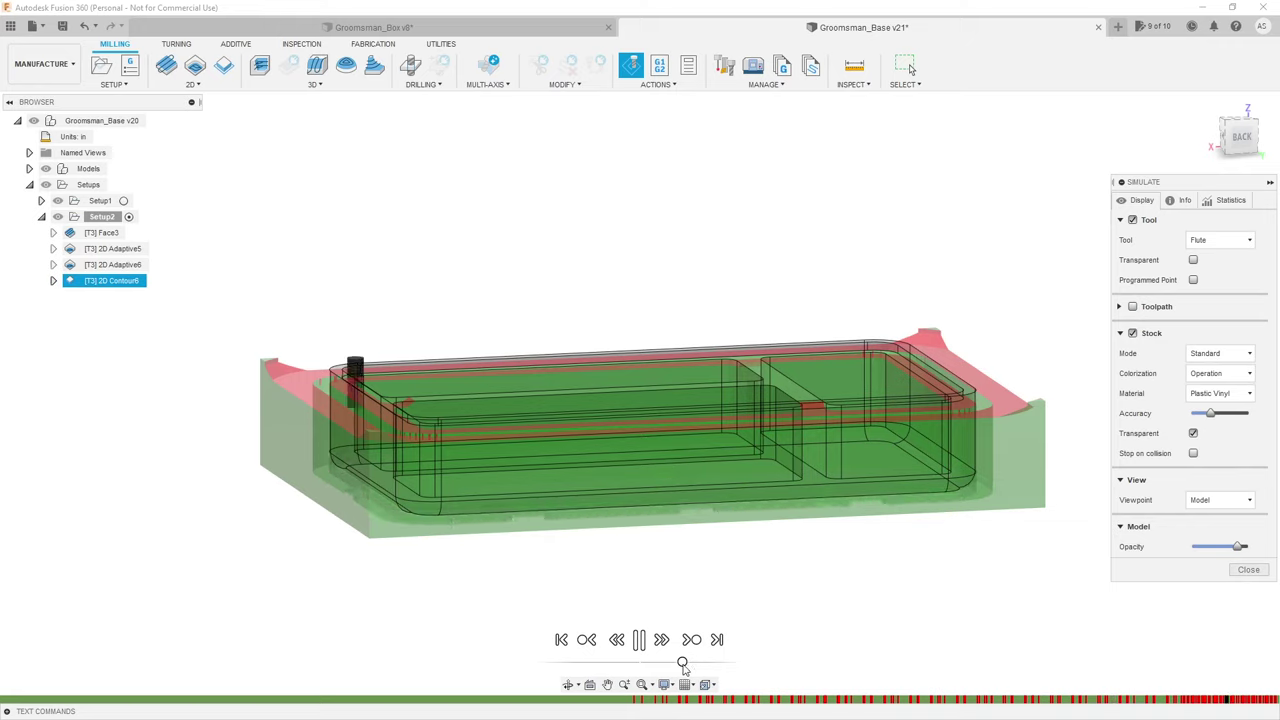
scroll(560, 522, up, 2)
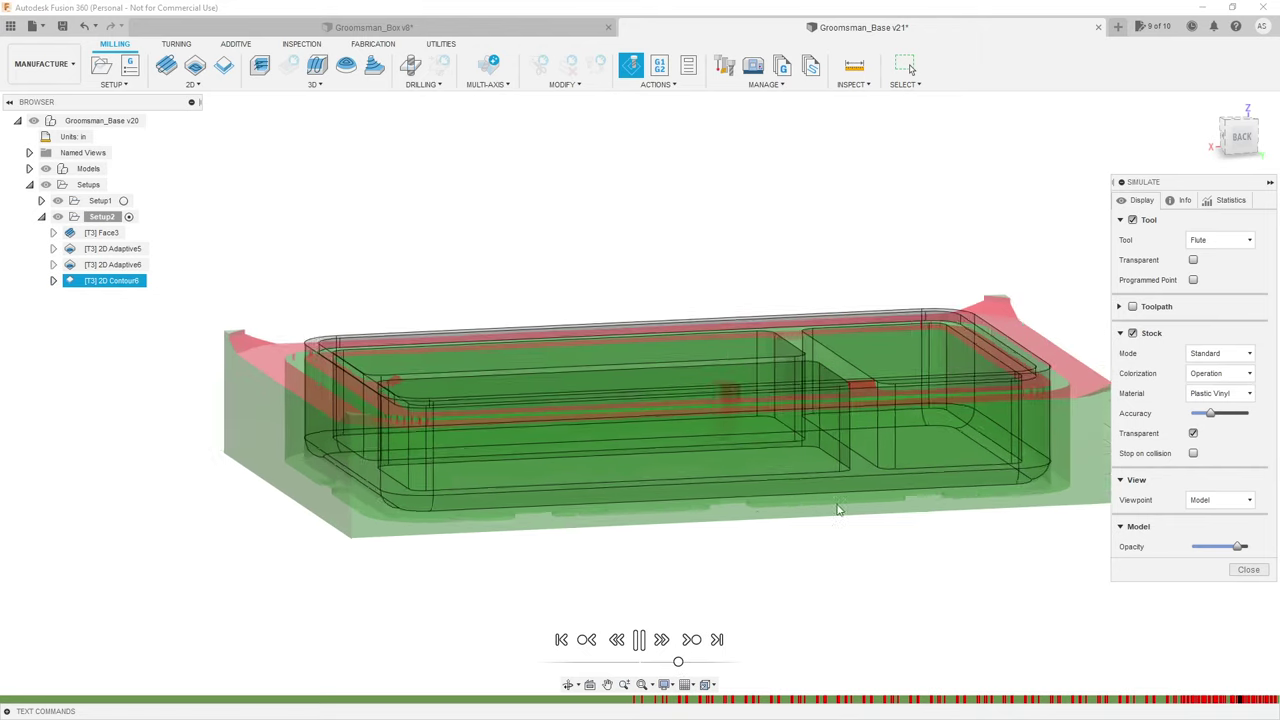
scroll(995, 518, up, 3)
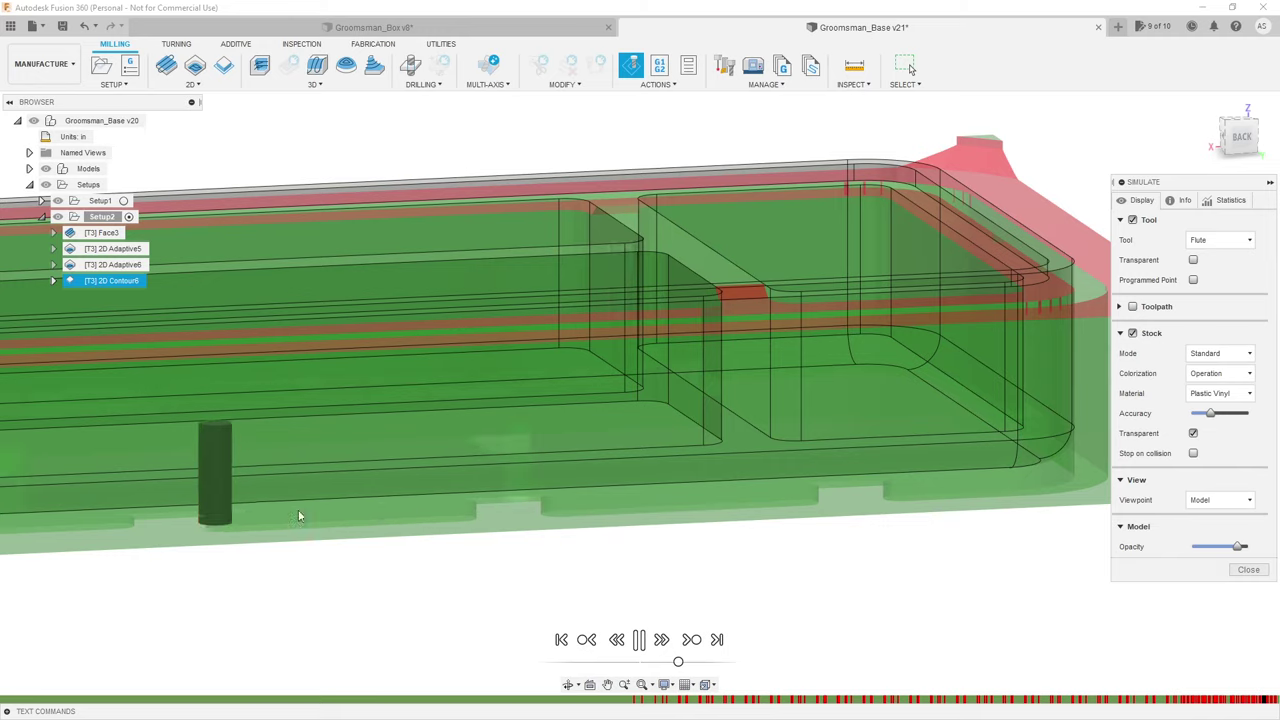
scroll(109, 551, down, 2)
scroll(491, 517, down, 1)
scroll(617, 593, down, 1)
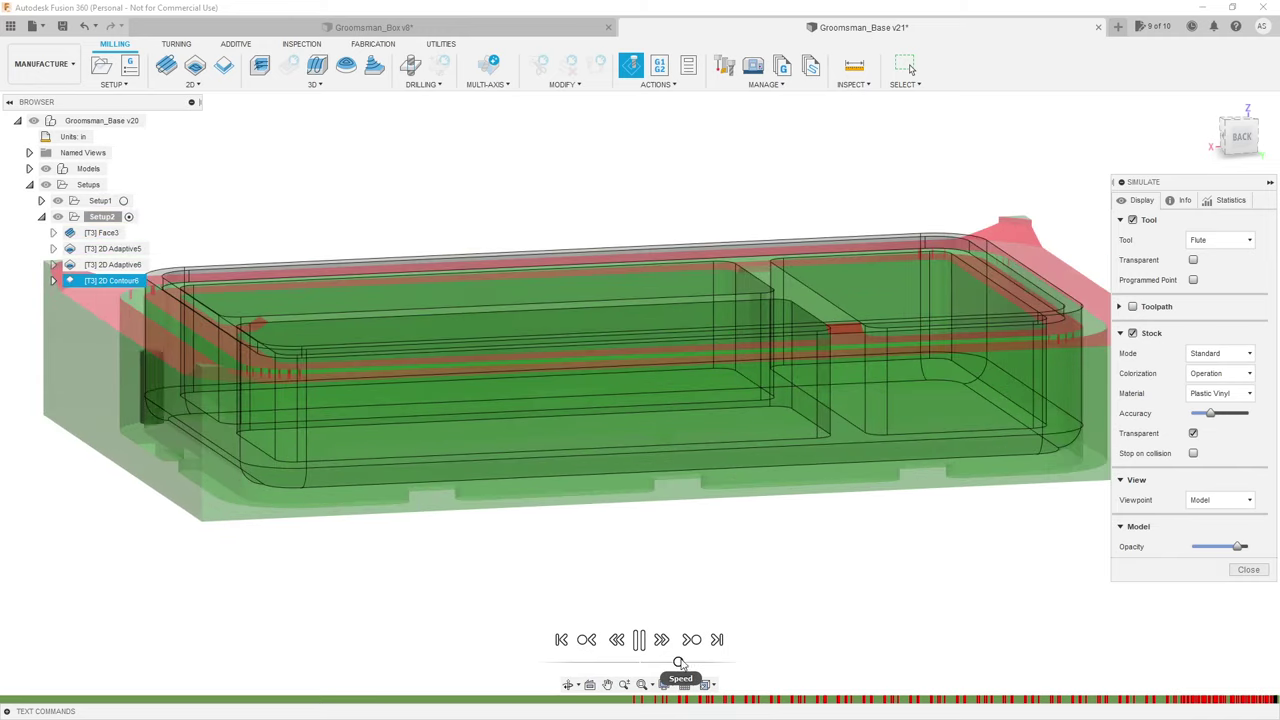
drag(679, 662, 687, 663)
shift+middle_drag(458, 562, 491, 514)
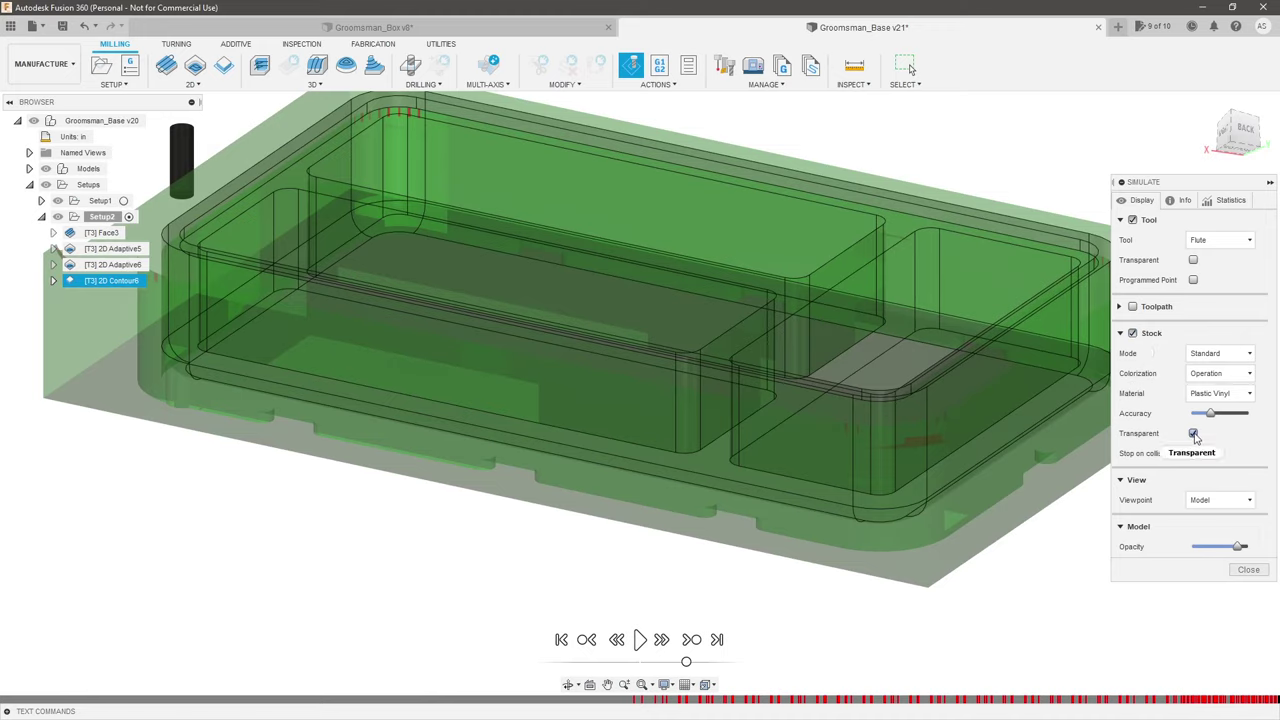
Step: Examine the simulated stock and its holding tabs from below and above, and close the simulation
scroll(697, 314, up, 10)
scroll(704, 353, down, 8)
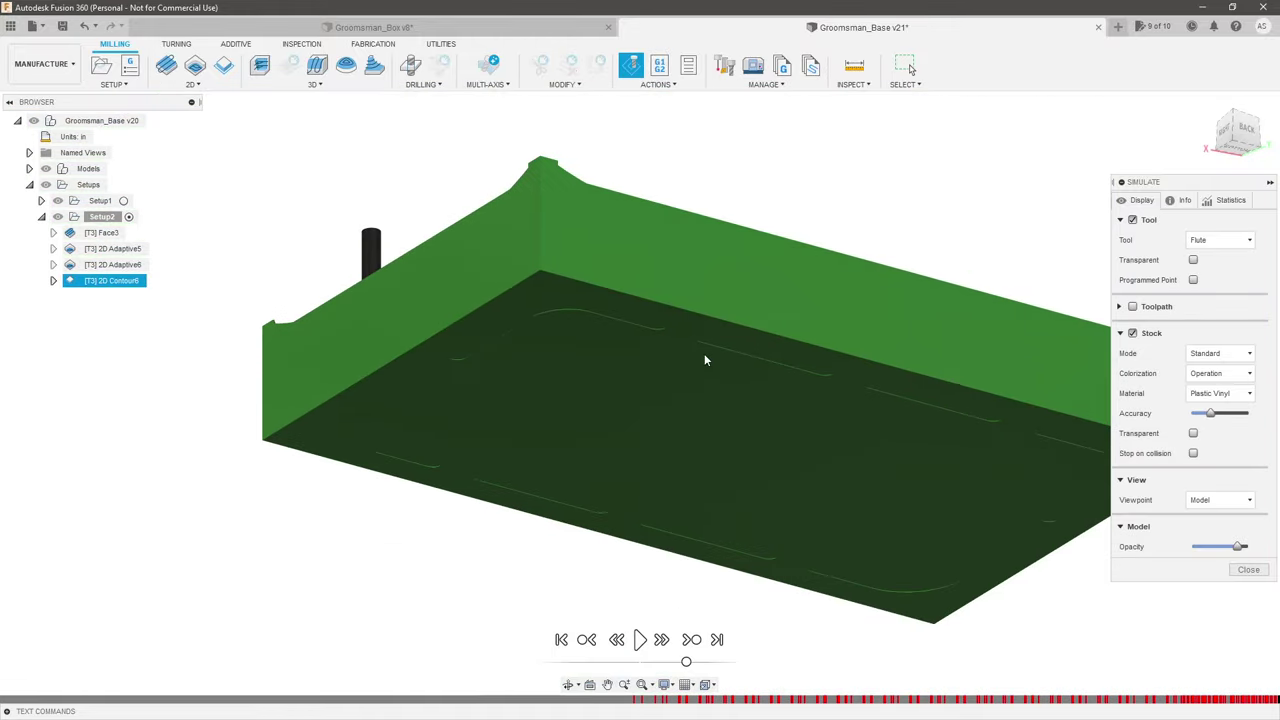
scroll(704, 353, up, 3)
shift+middle_drag(668, 295, 572, 412)
scroll(760, 291, down, 5)
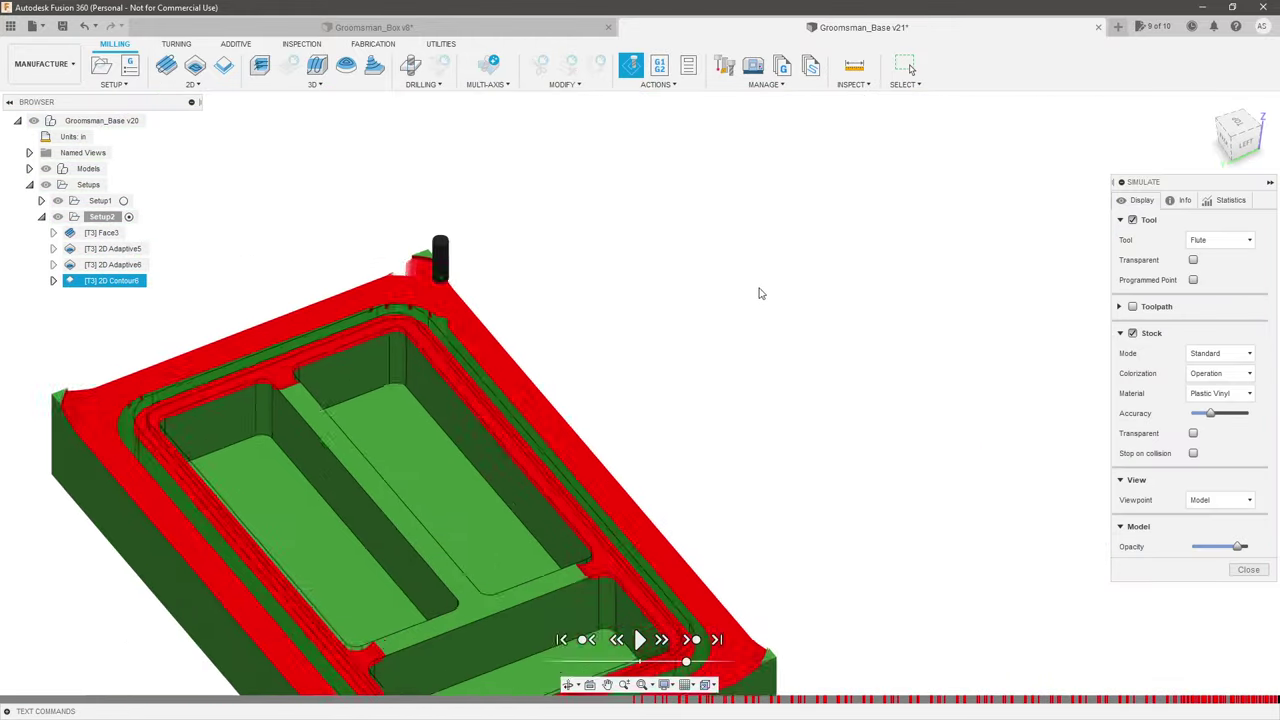
scroll(187, 438, up, 8)
shift+middle_drag(187, 438, 307, 475)
scroll(291, 483, down, 3)
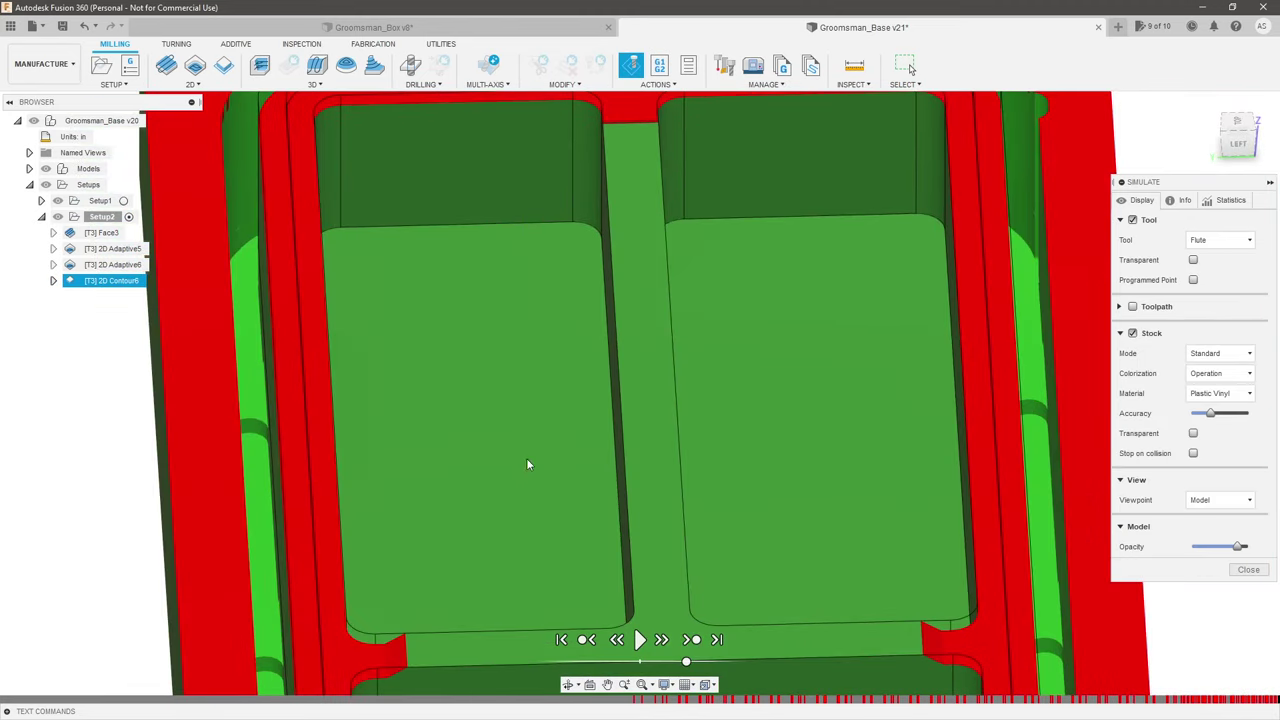
scroll(528, 464, down, 3)
click(1248, 570)
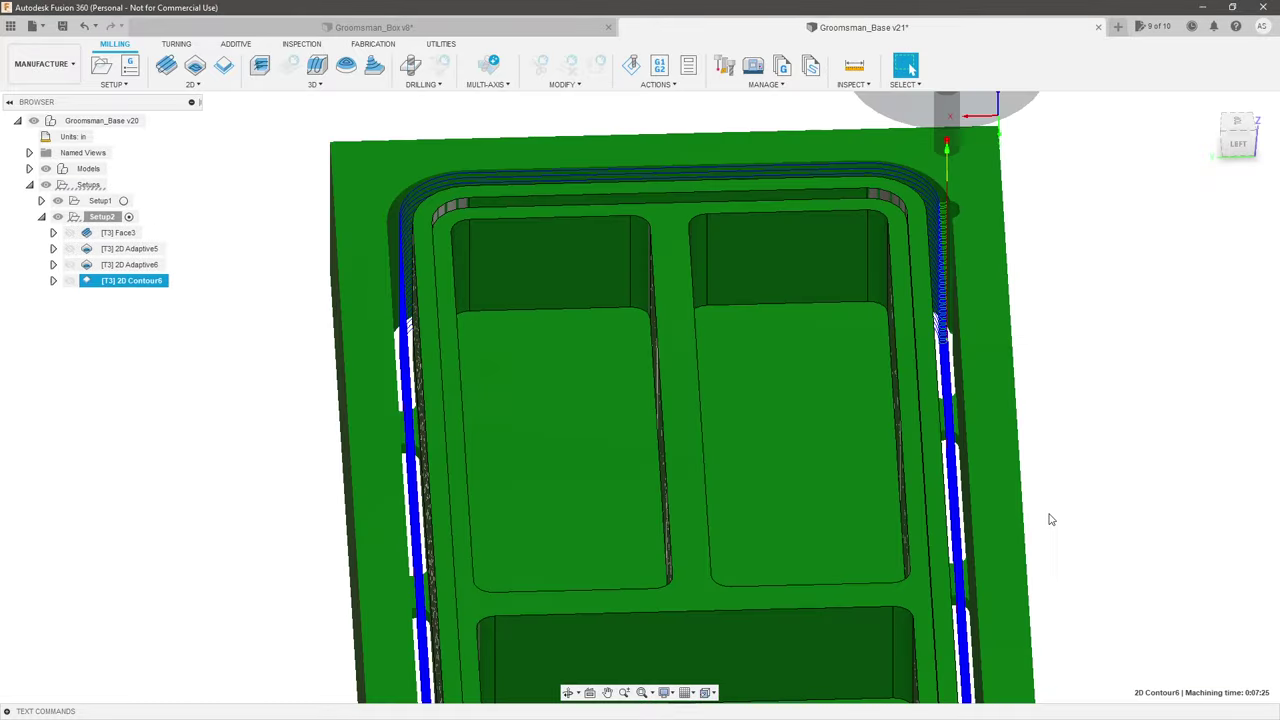
Step: Inspect the 2D Contour toolpath and its tab gaps from the underside of the stock, and clear the operation selection
scroll(1049, 517, down, 3)
shift+middle_drag(846, 420, 534, 329)
scroll(612, 327, up, 5)
scroll(577, 318, up, 3)
shift+middle_drag(612, 327, 484, 304)
scroll(556, 349, down, 4)
scroll(600, 352, down, 5)
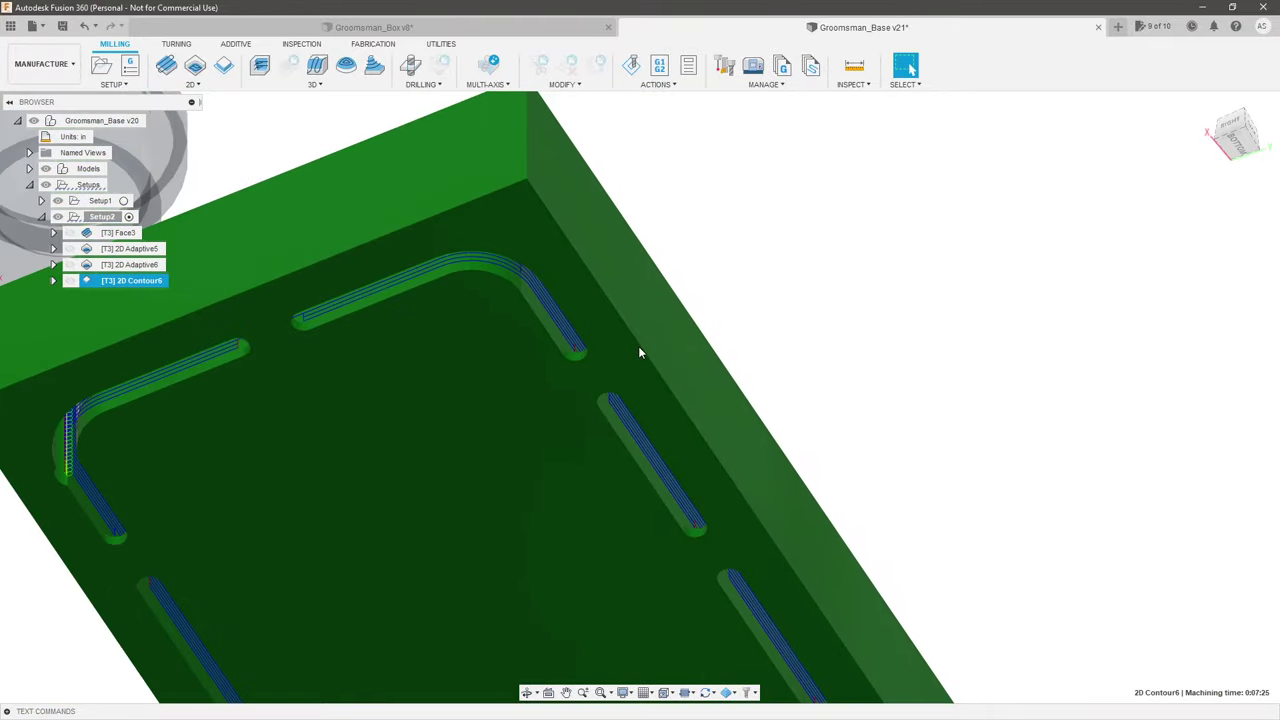
shift+middle_drag(837, 291, 911, 69)
shift+middle_drag(826, 345, 828, 388)
scroll(850, 490, down, 4)
click(884, 505)
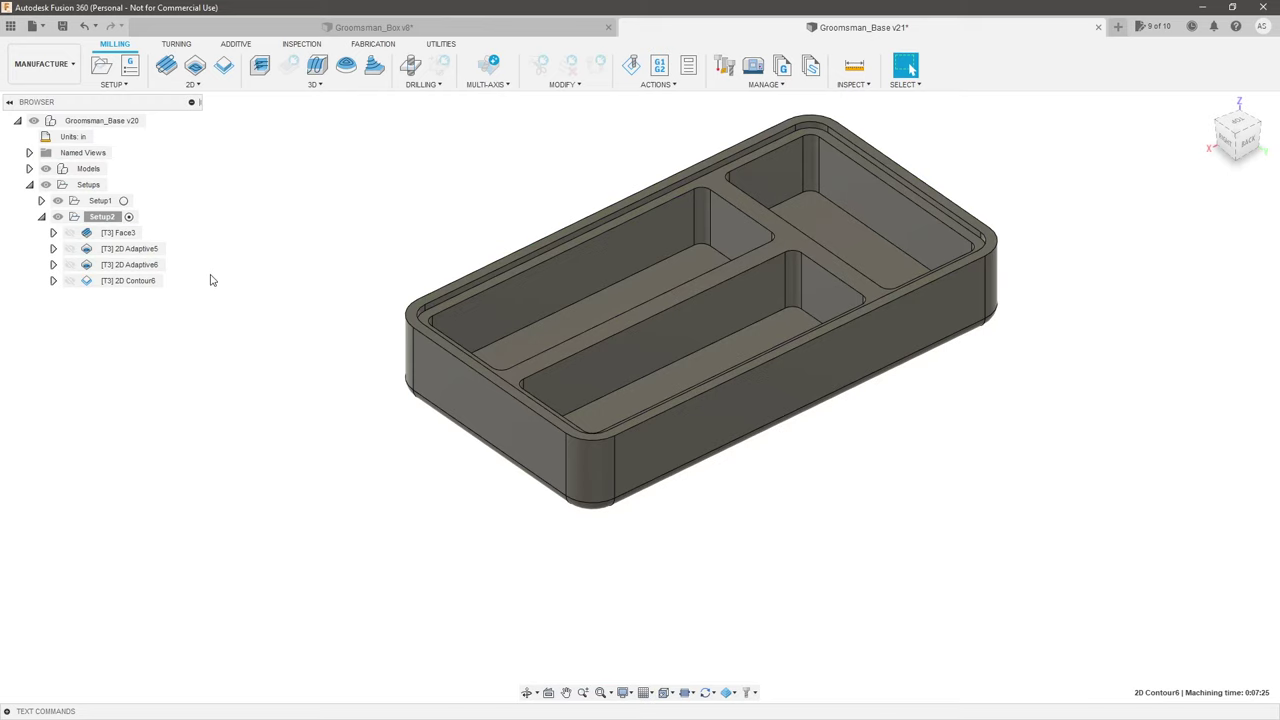
Step: Open a simulation of all operations in Setup2 and close it again
right_click(114, 219)
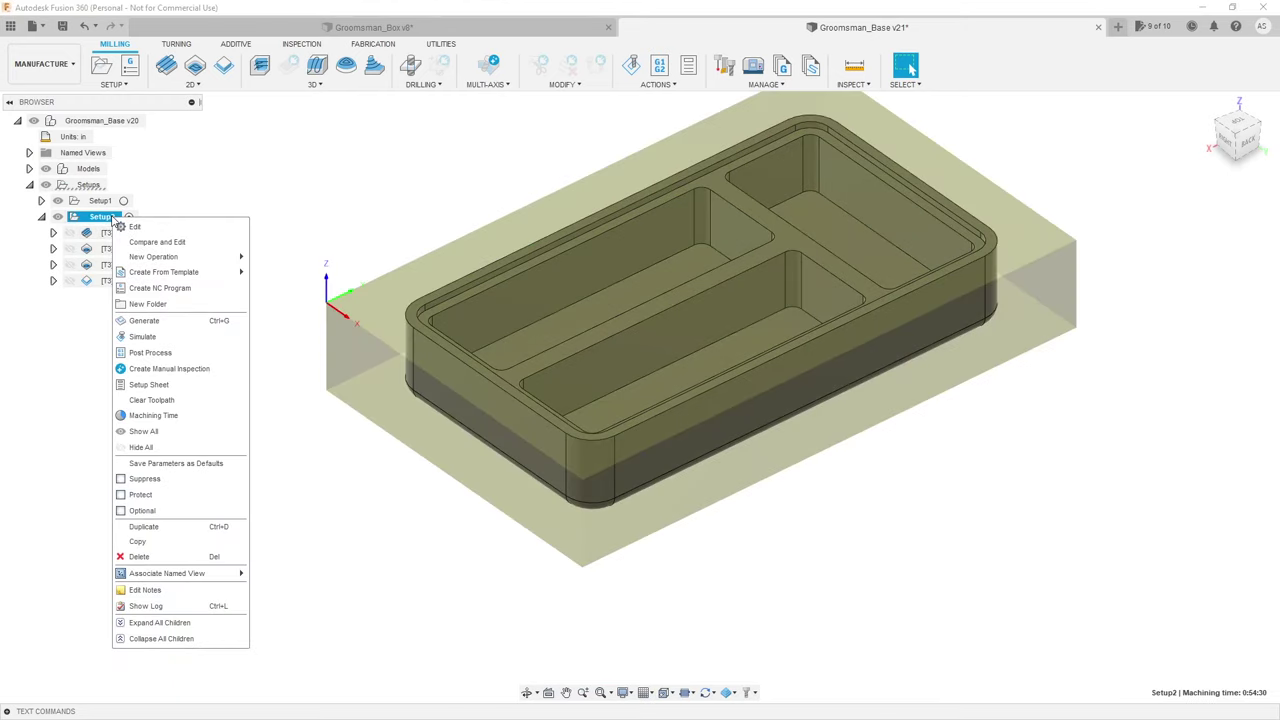
click(150, 336)
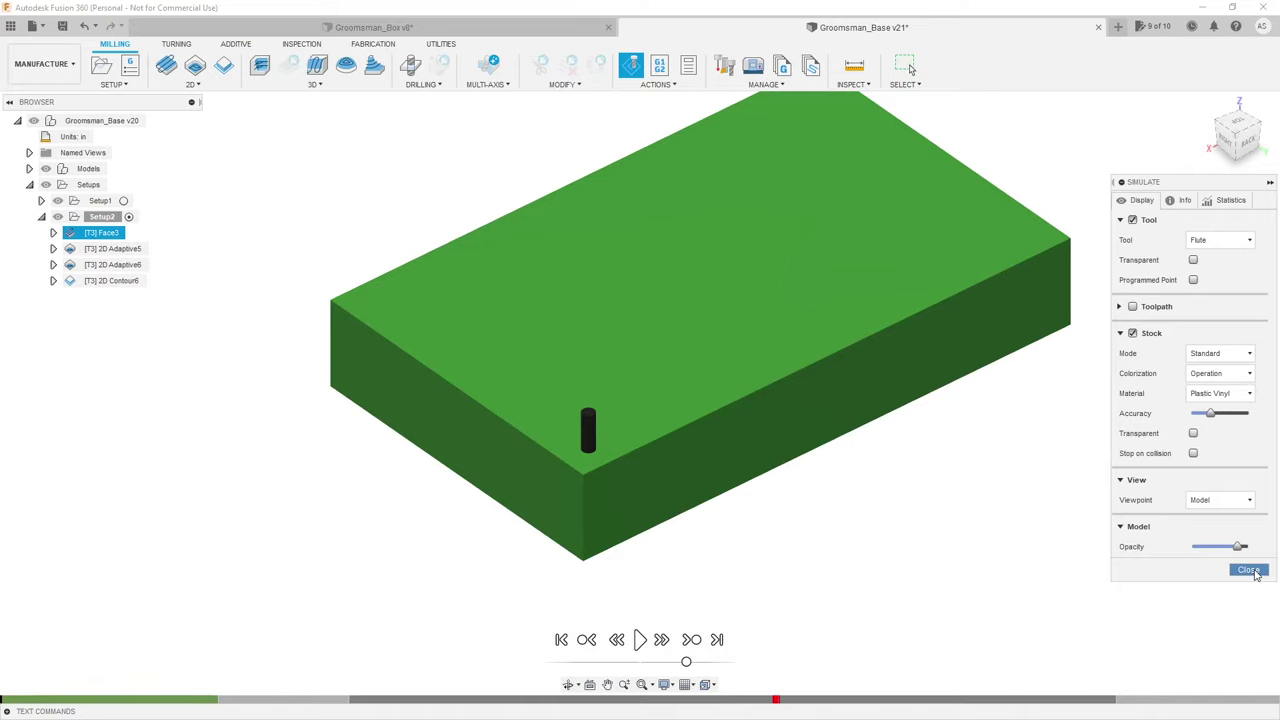
click(1250, 570)
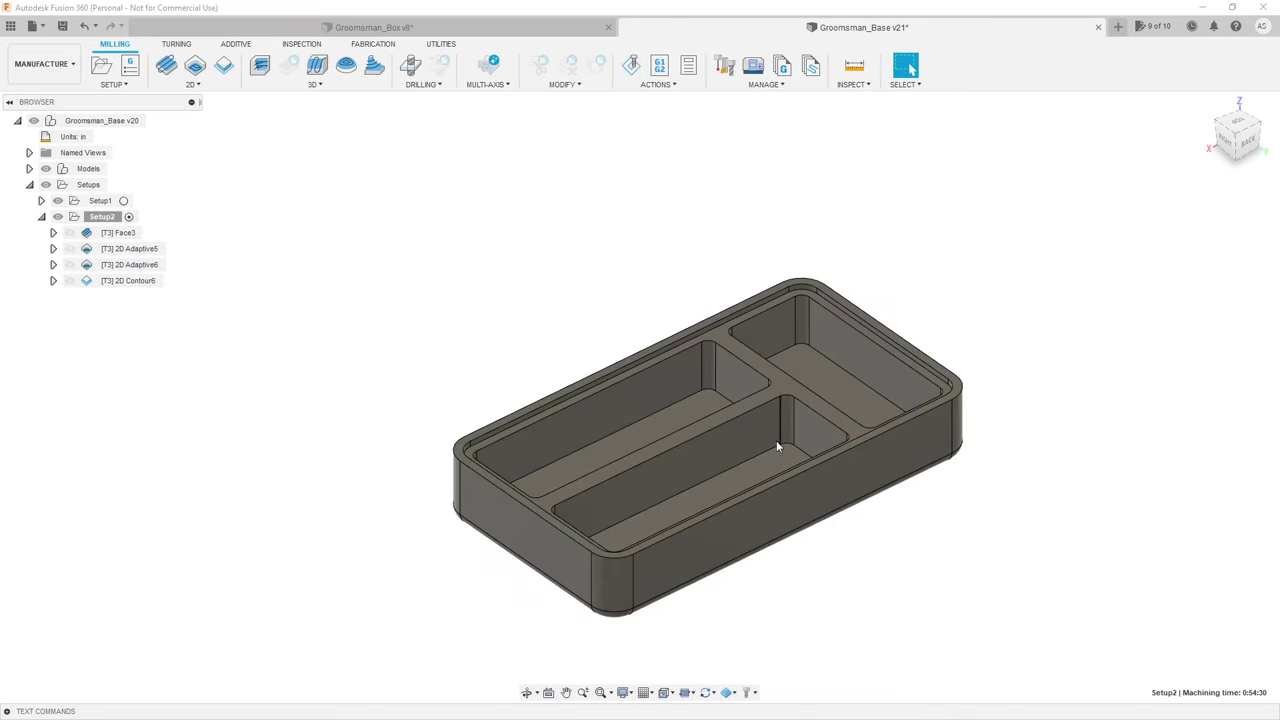
scroll(716, 546, up, 2)
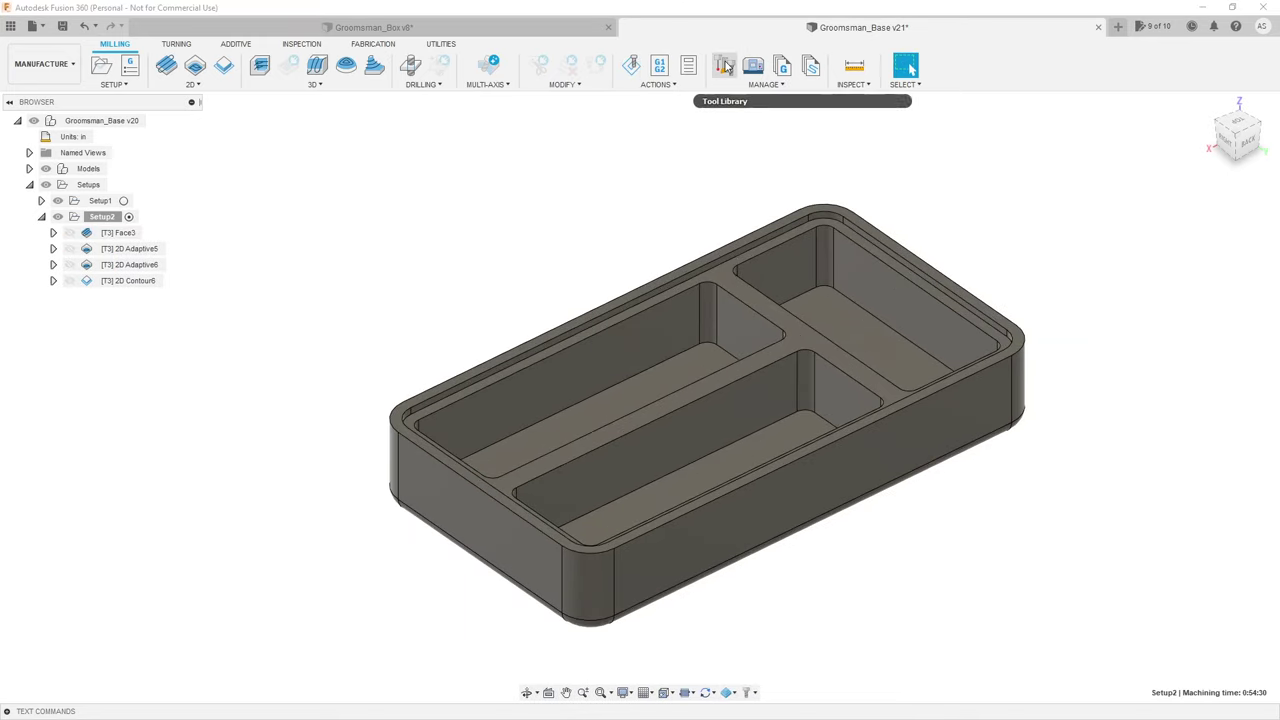
Step: Add a new flat end mill to the local tool library named Library
click(727, 66)
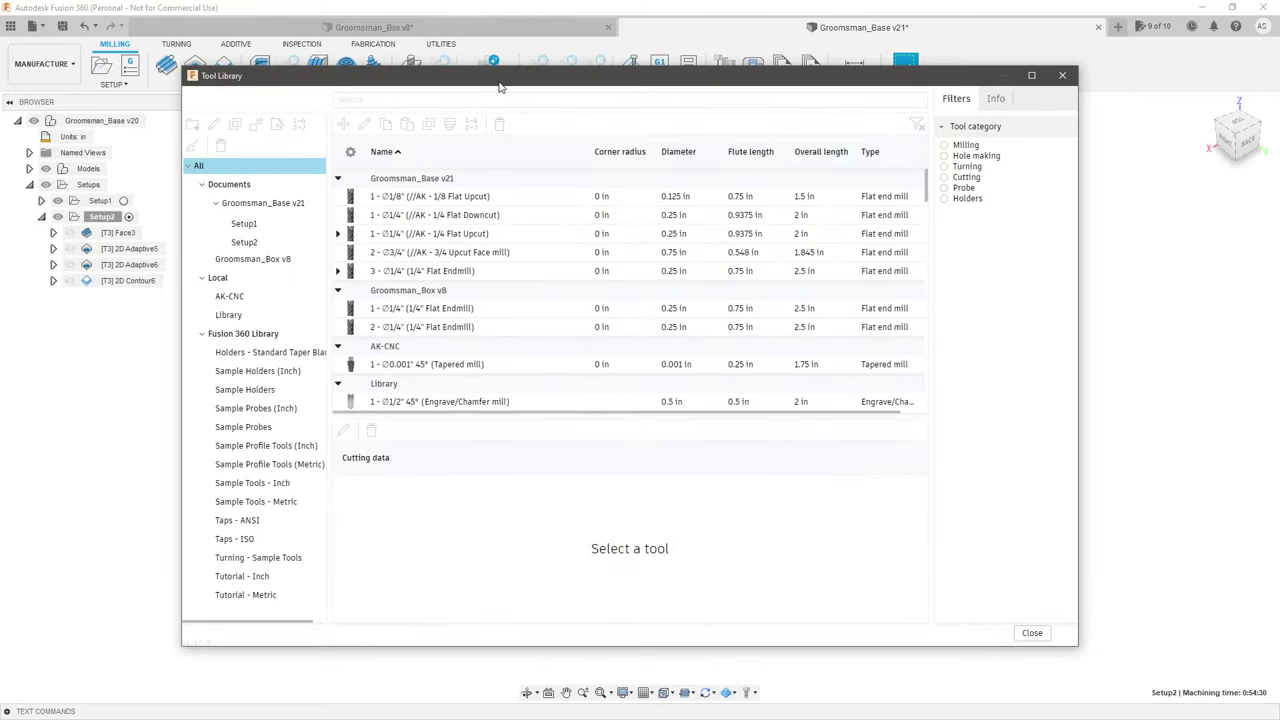
click(1062, 75)
click(727, 66)
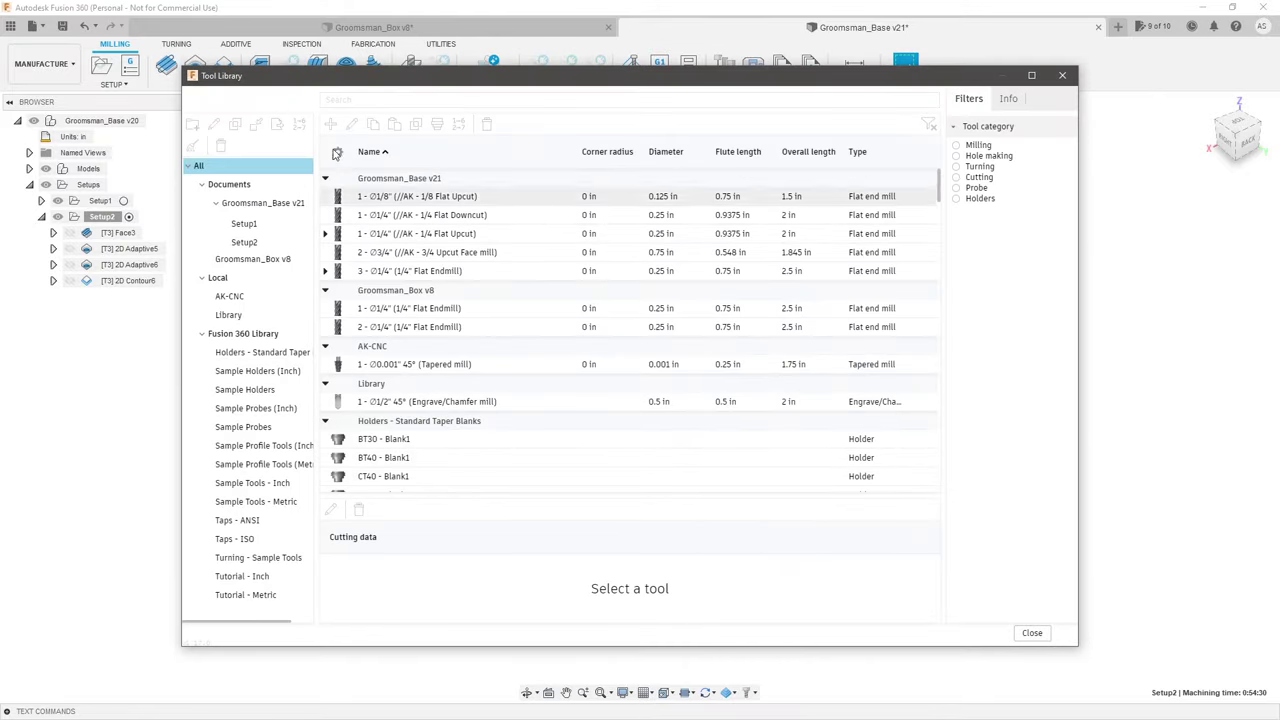
click(222, 279)
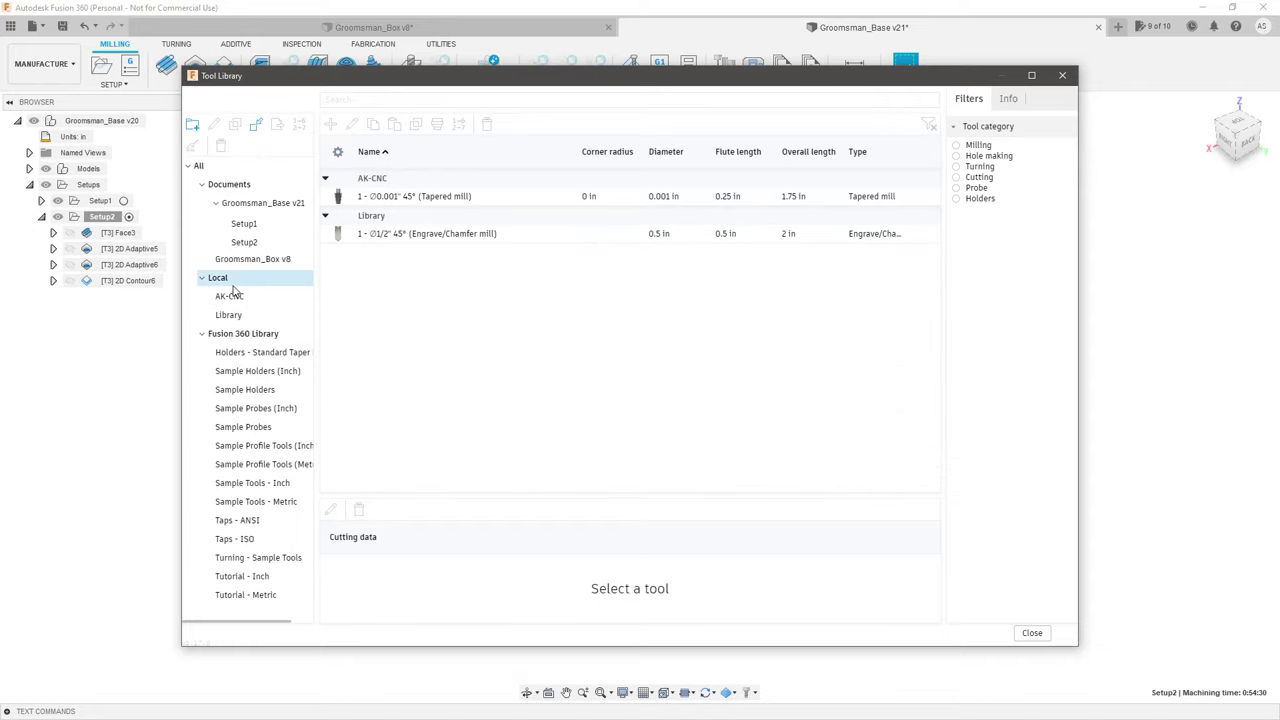
click(232, 297)
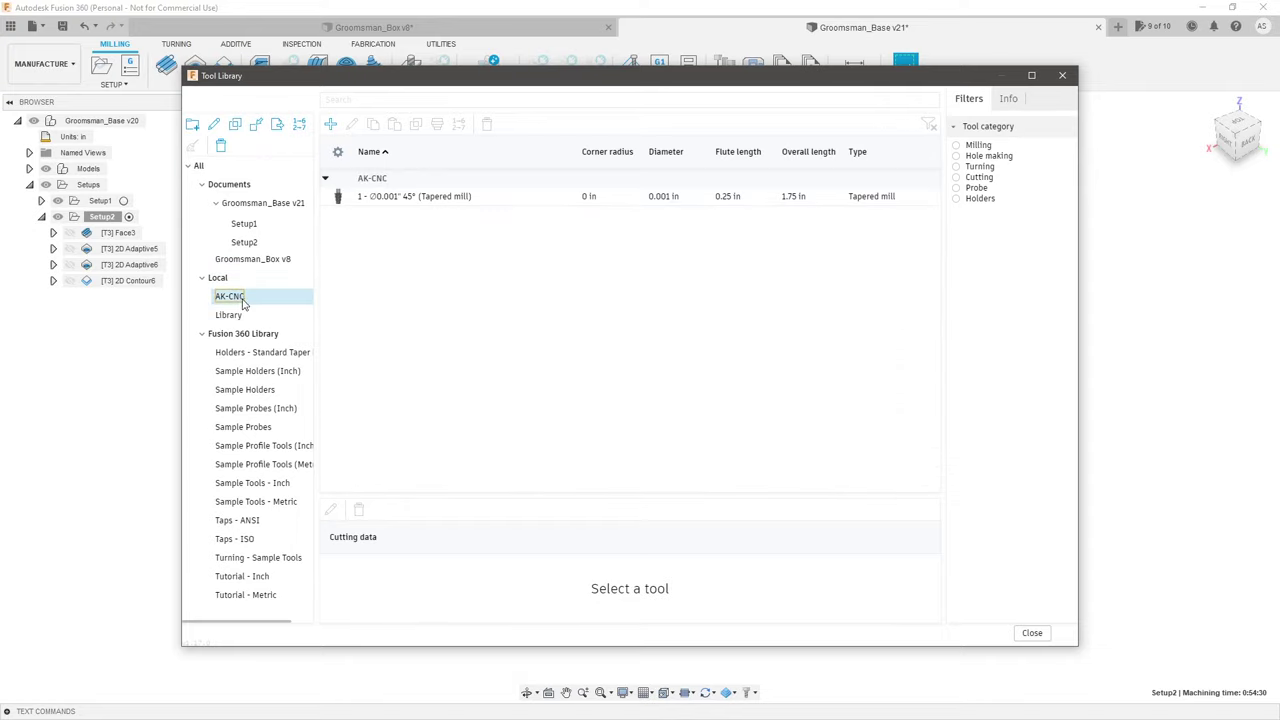
click(236, 316)
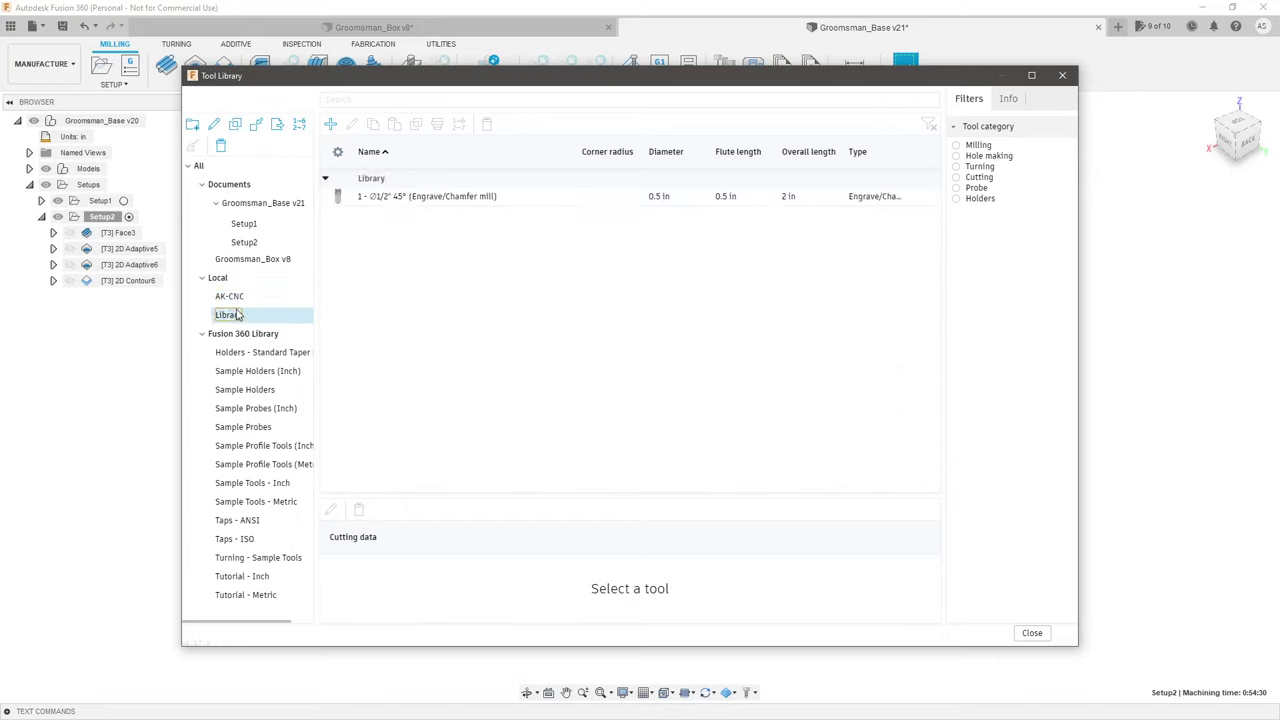
click(329, 127)
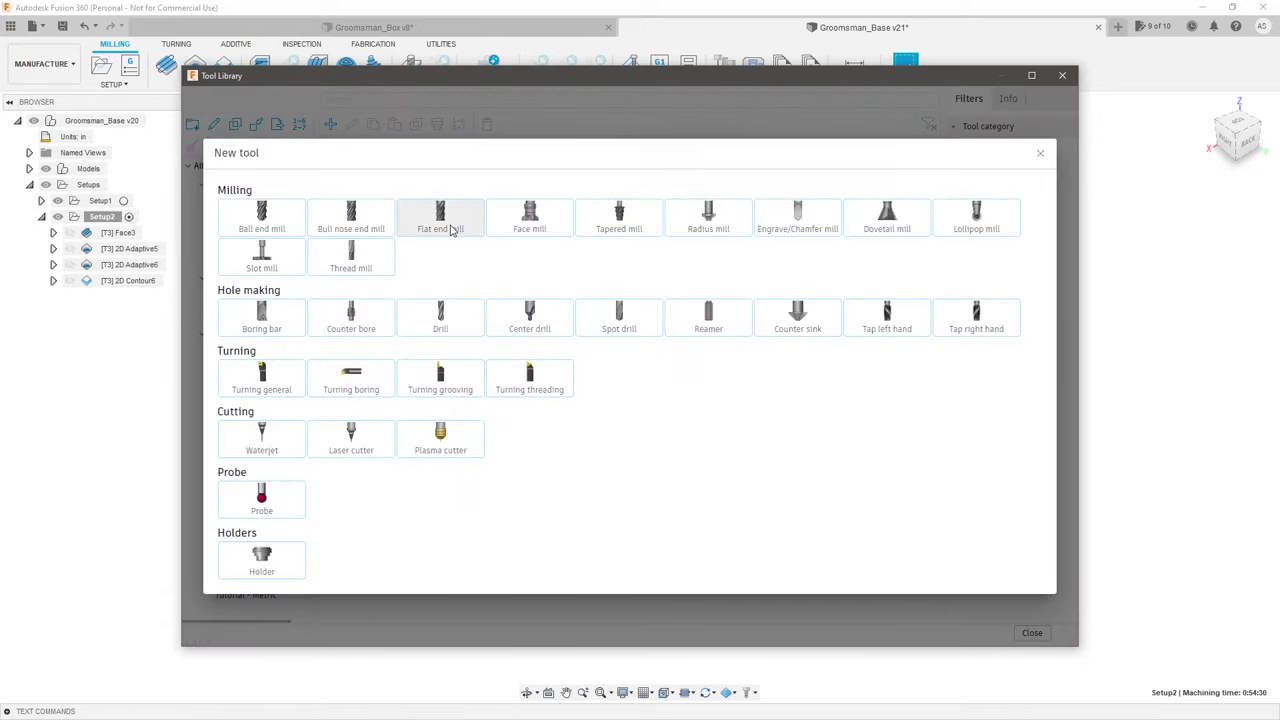
click(450, 229)
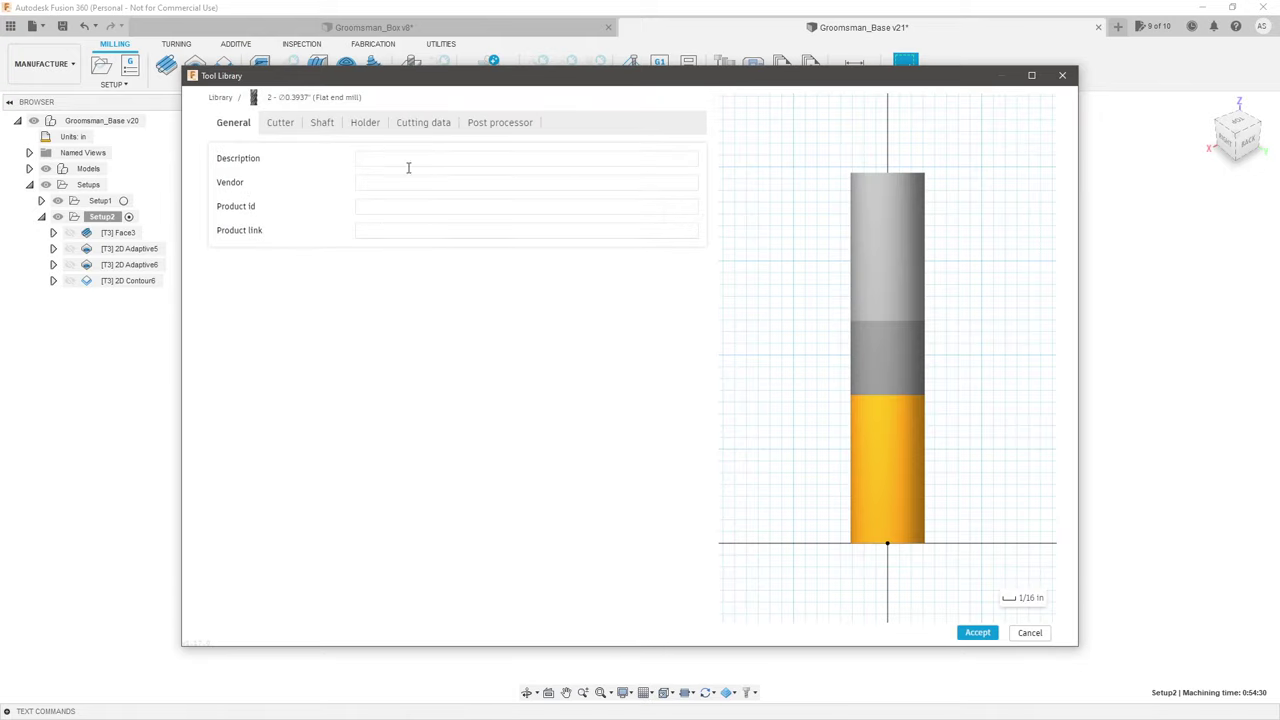
Step: Set the new flat end mill's cutter diameter to 0.25 in
click(281, 126)
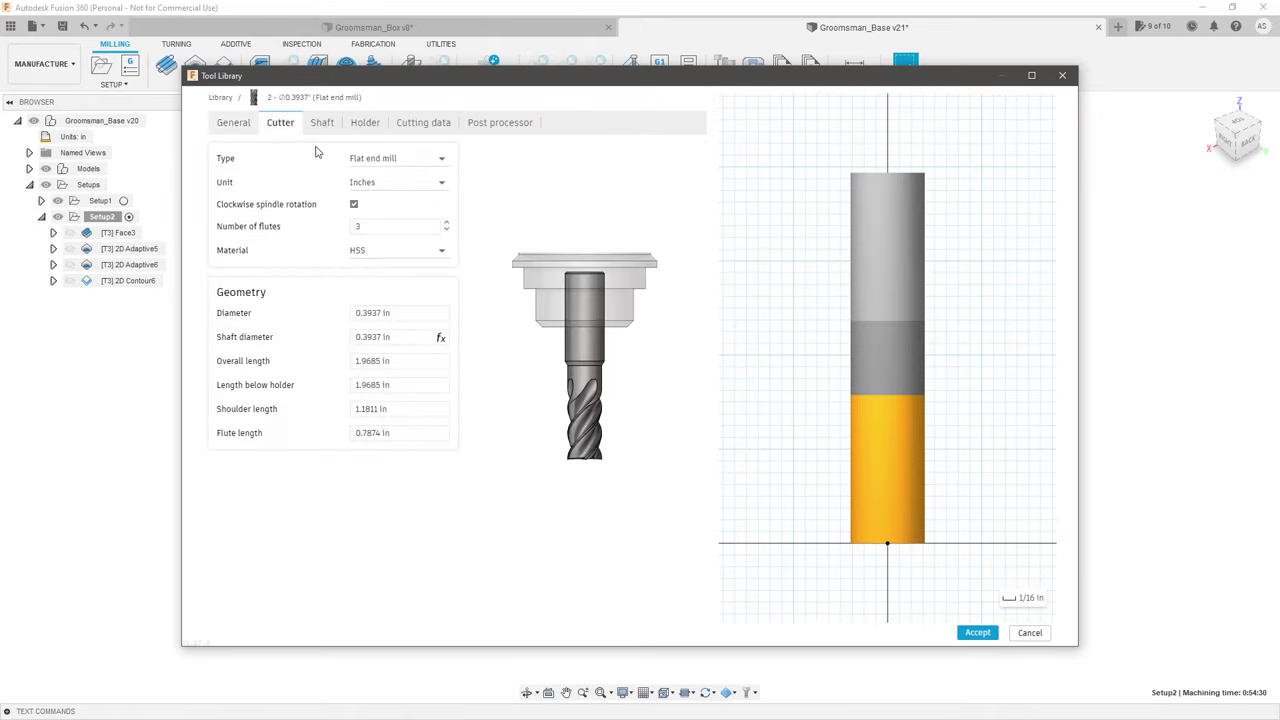
click(411, 313)
text(.)
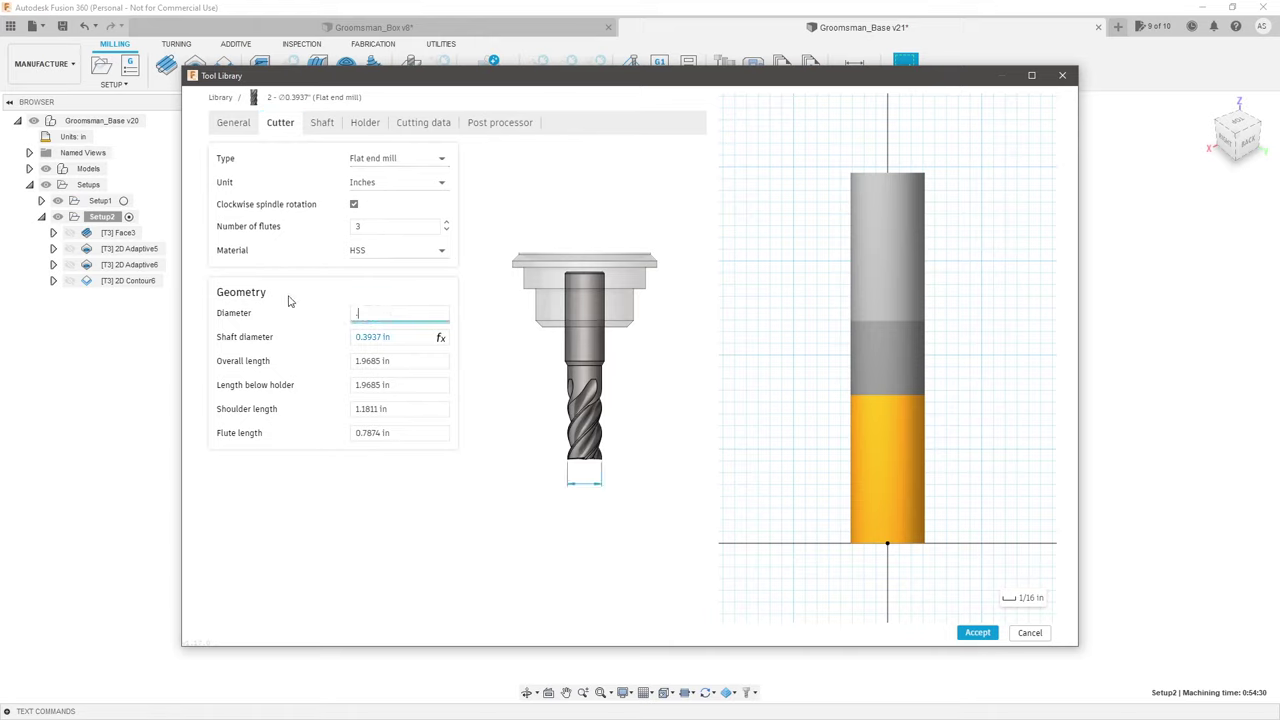
text(25)
key(Tab)
Step: Give the end mill 2 flutes and set its material to Carbide
click(387, 226)
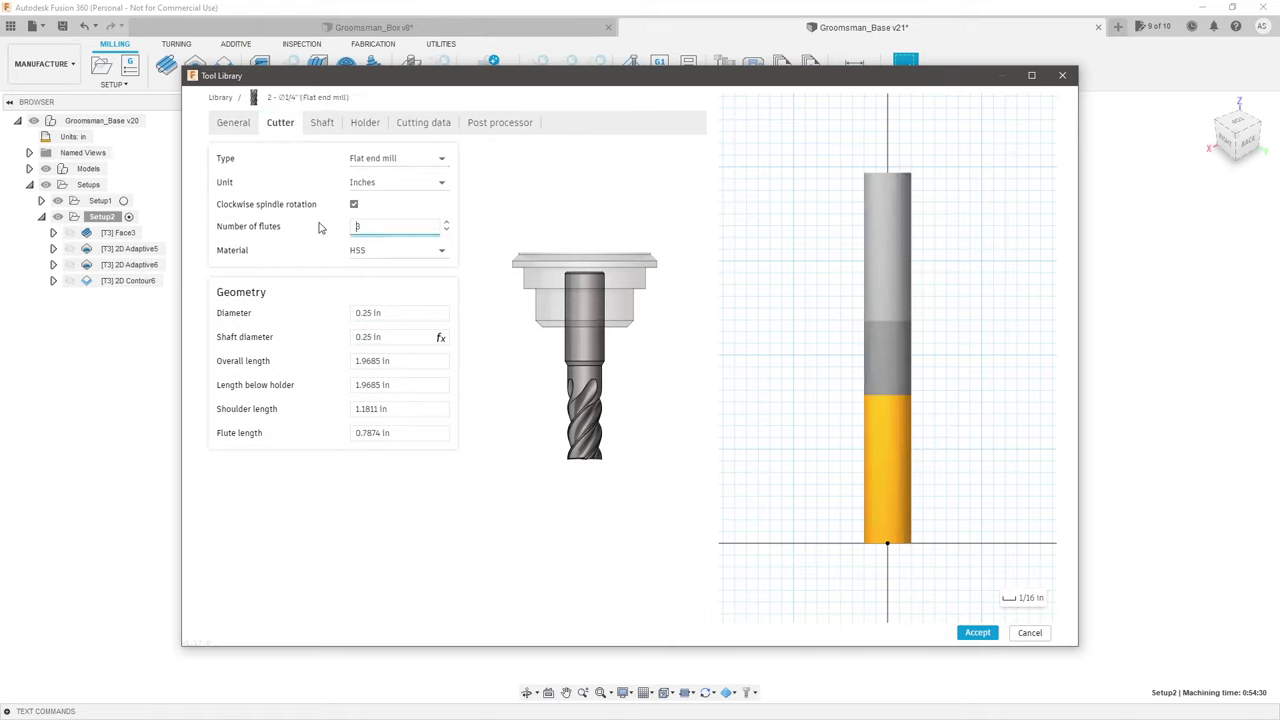
key(BackSpace)
text(2)
key(Tab)
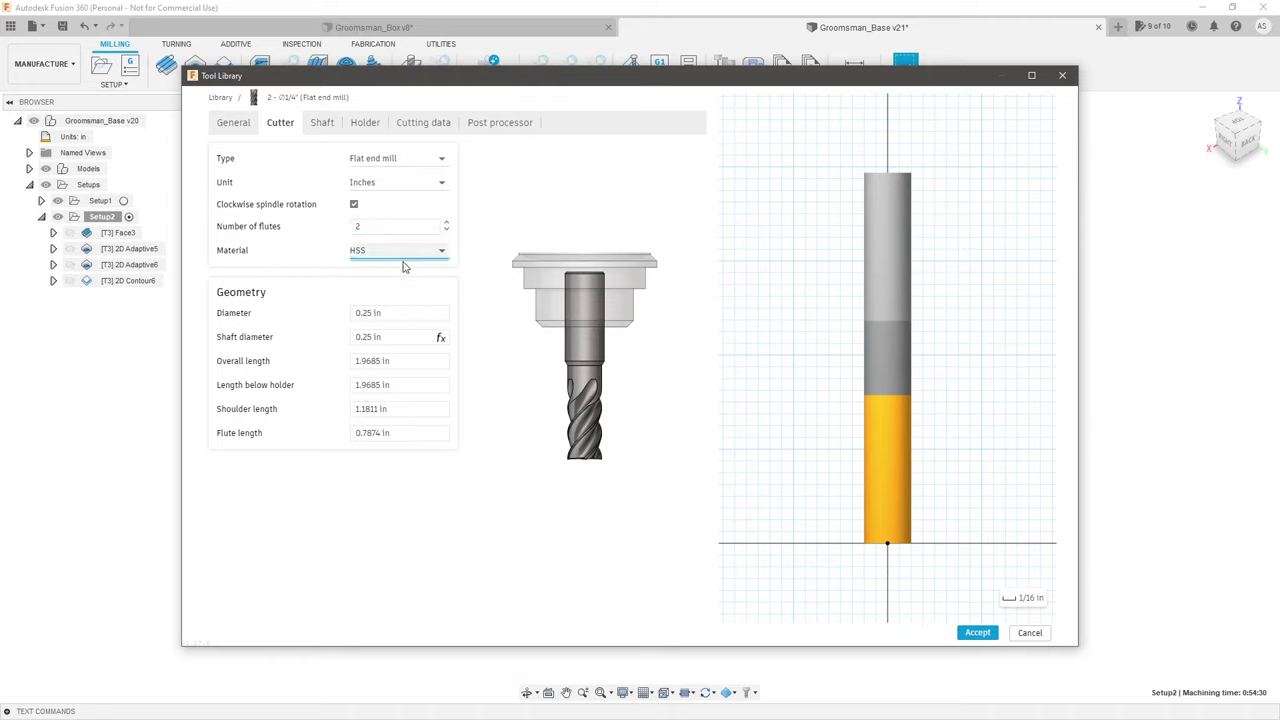
click(416, 252)
click(391, 340)
Step: Set the end mill's overall length to 2.5 in
click(399, 360)
drag(399, 360, 345, 361)
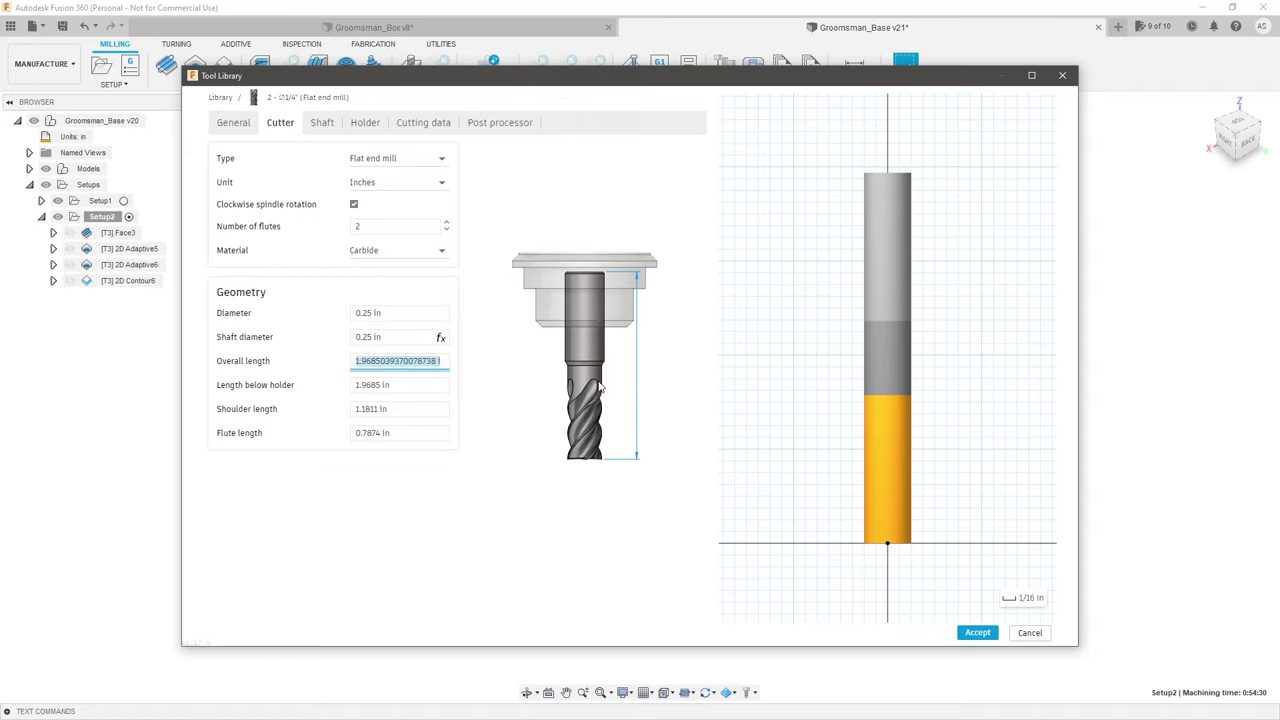
text(2.5)
key(Tab)
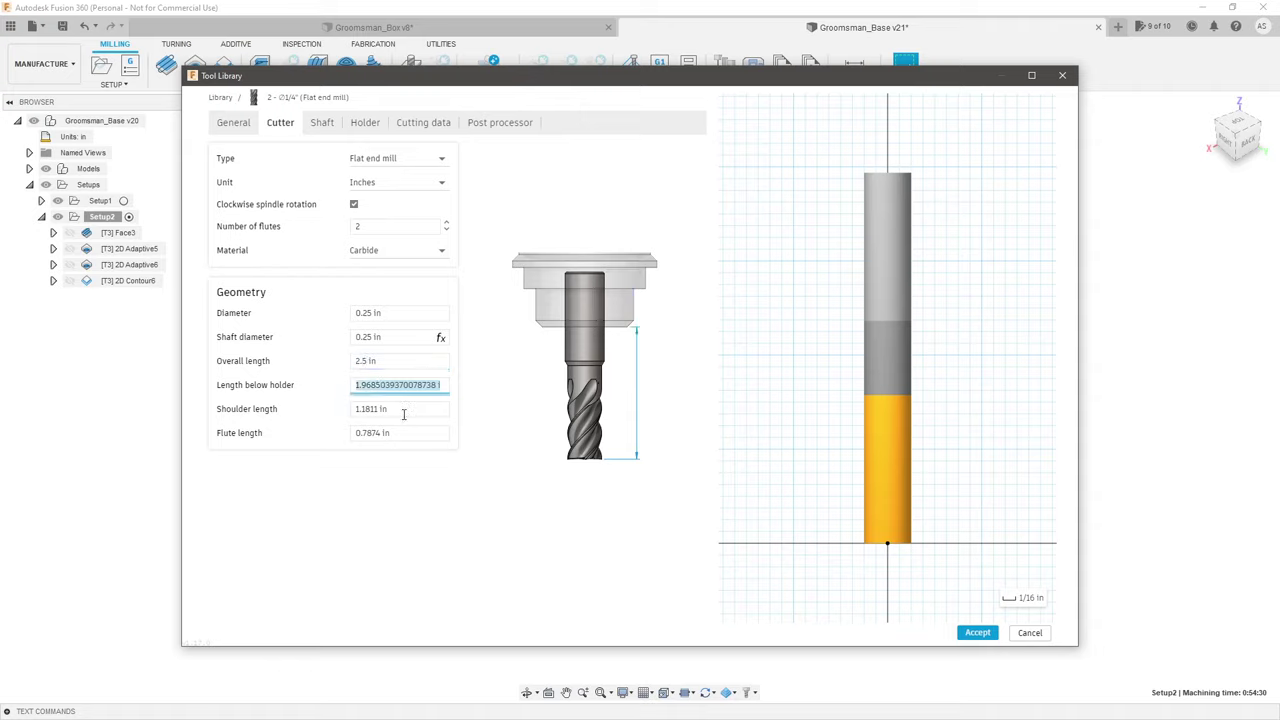
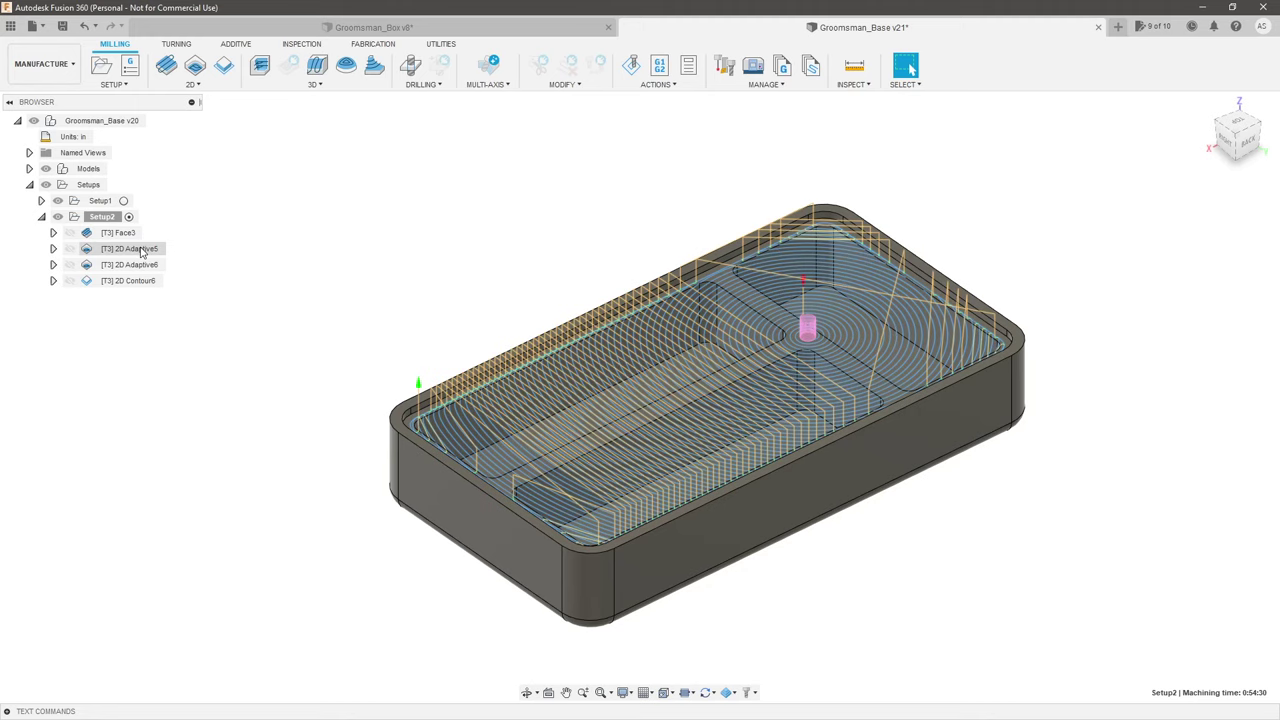
Step: Replace the tool of the 2D Adaptive5 operation with the 1/4 in flat end mill from the local Library
right_click(140, 252)
click(160, 260)
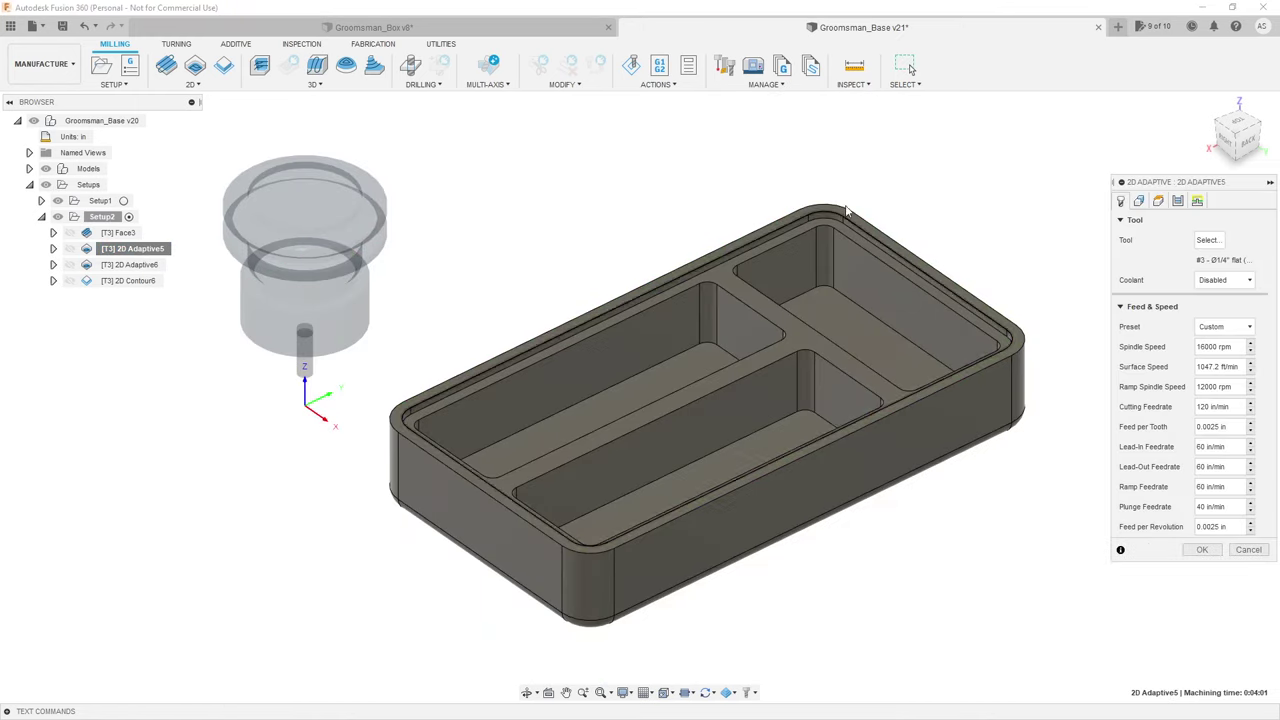
click(1209, 241)
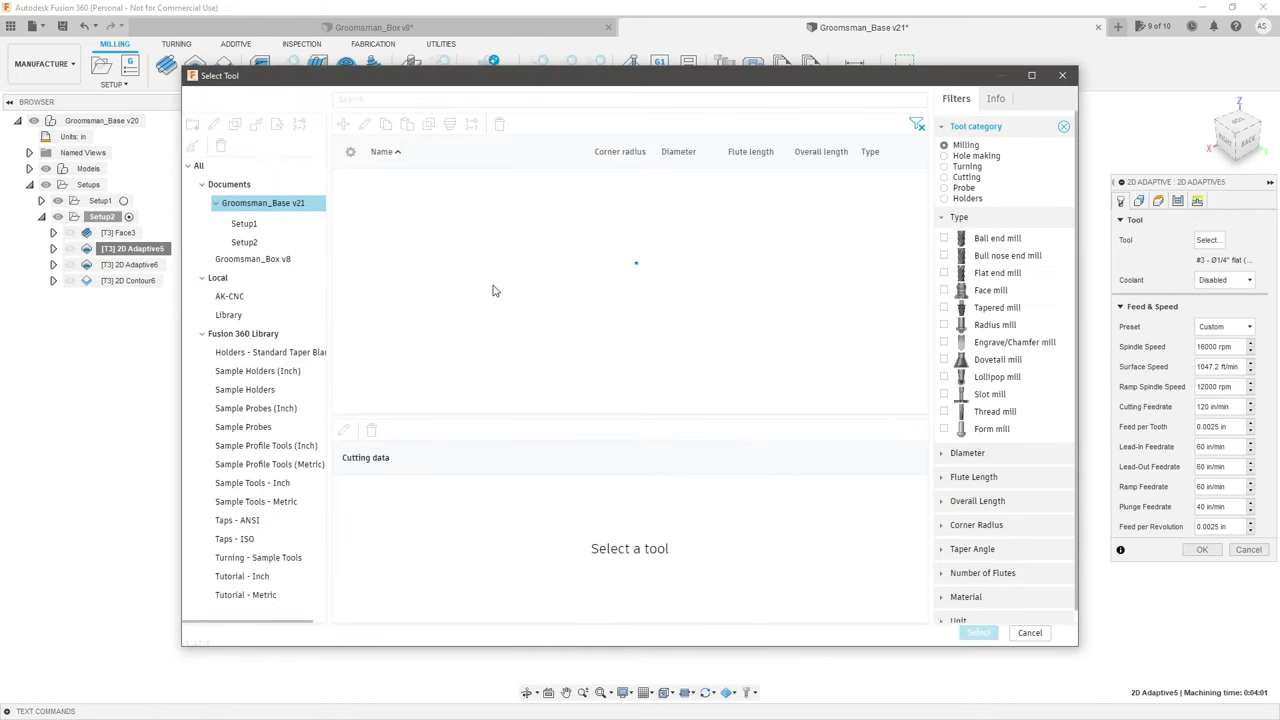
click(251, 316)
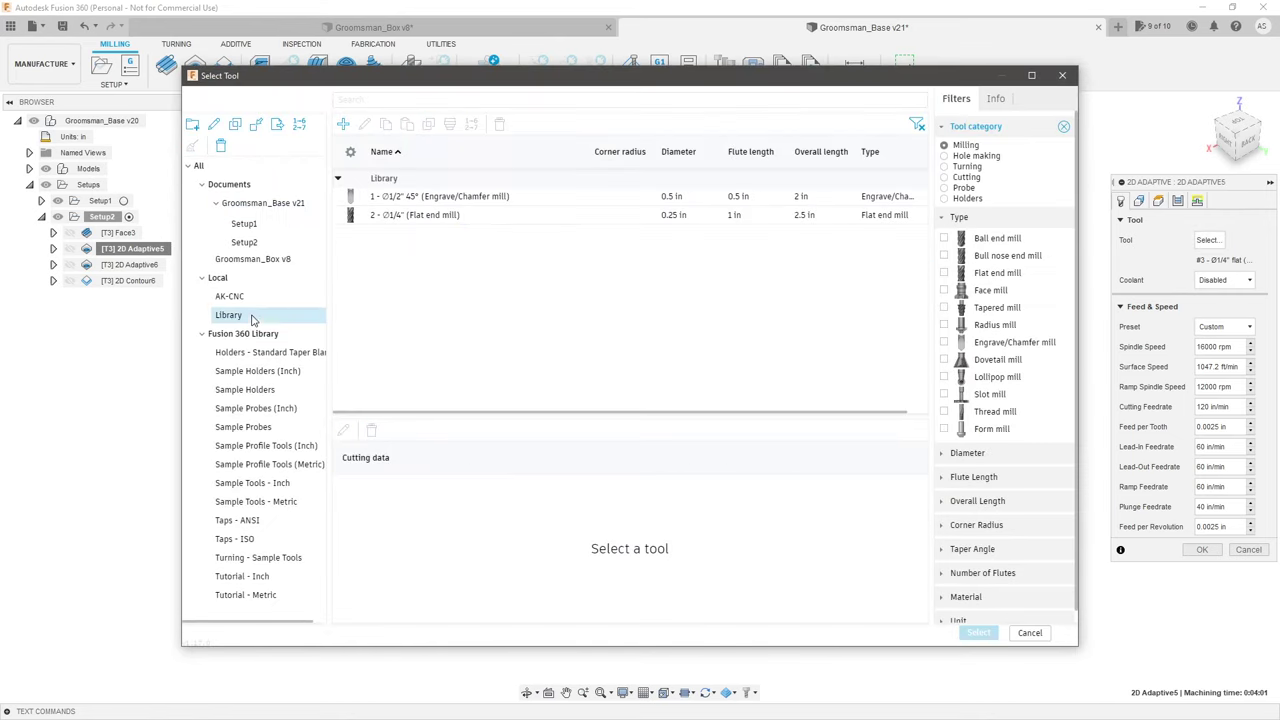
click(503, 218)
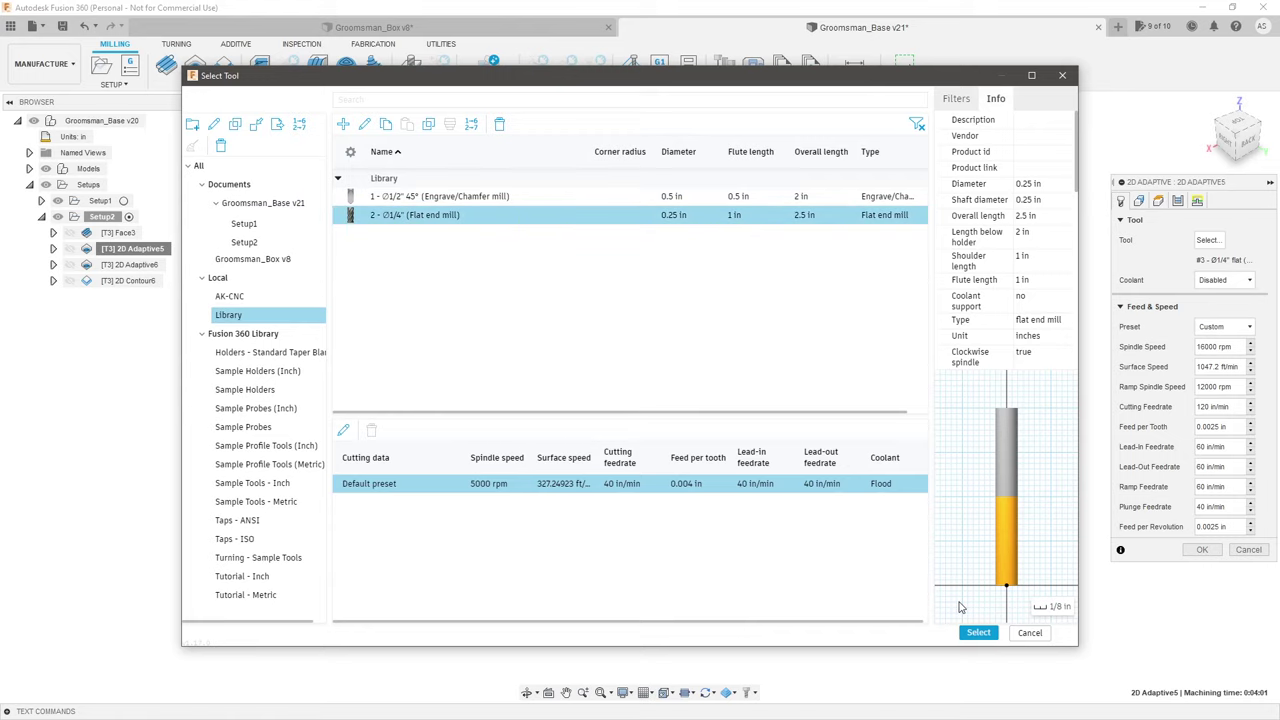
click(978, 634)
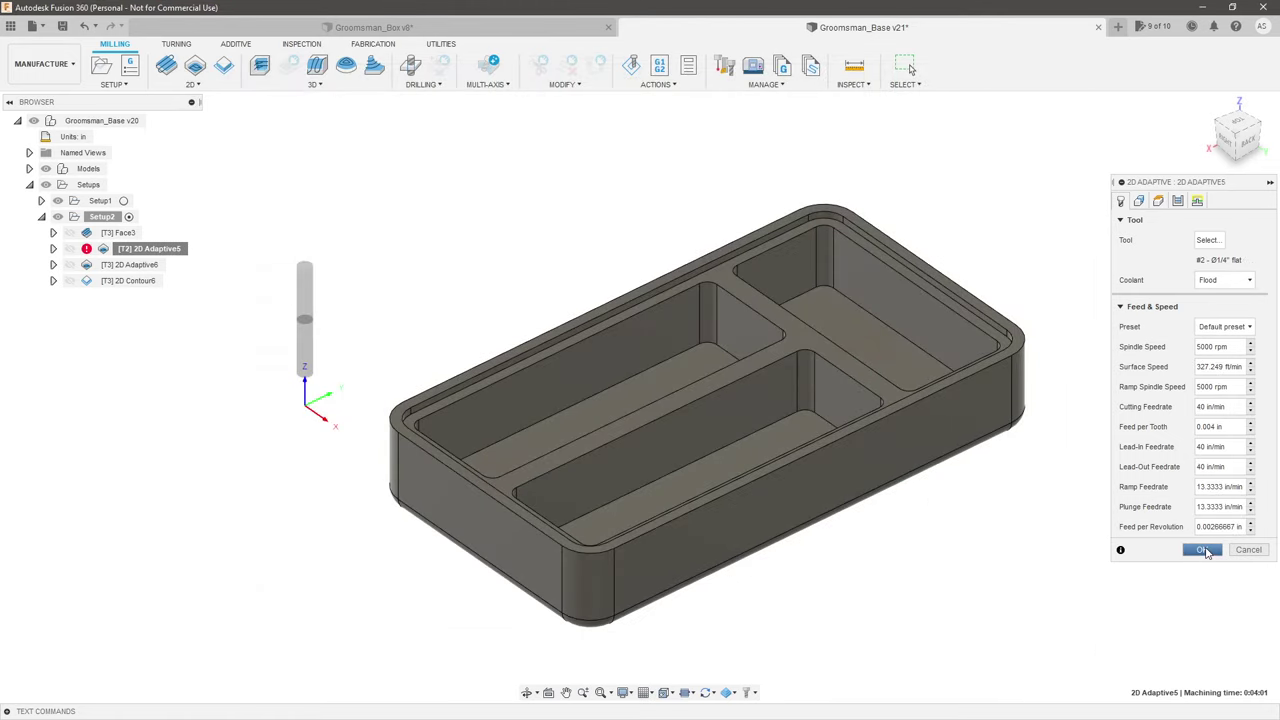
Step: Set 2D Adaptive5's spindle speed to 16000 rpm and cutting feedrate to 120 in/min, and regenerate its toolpath
click(1208, 344)
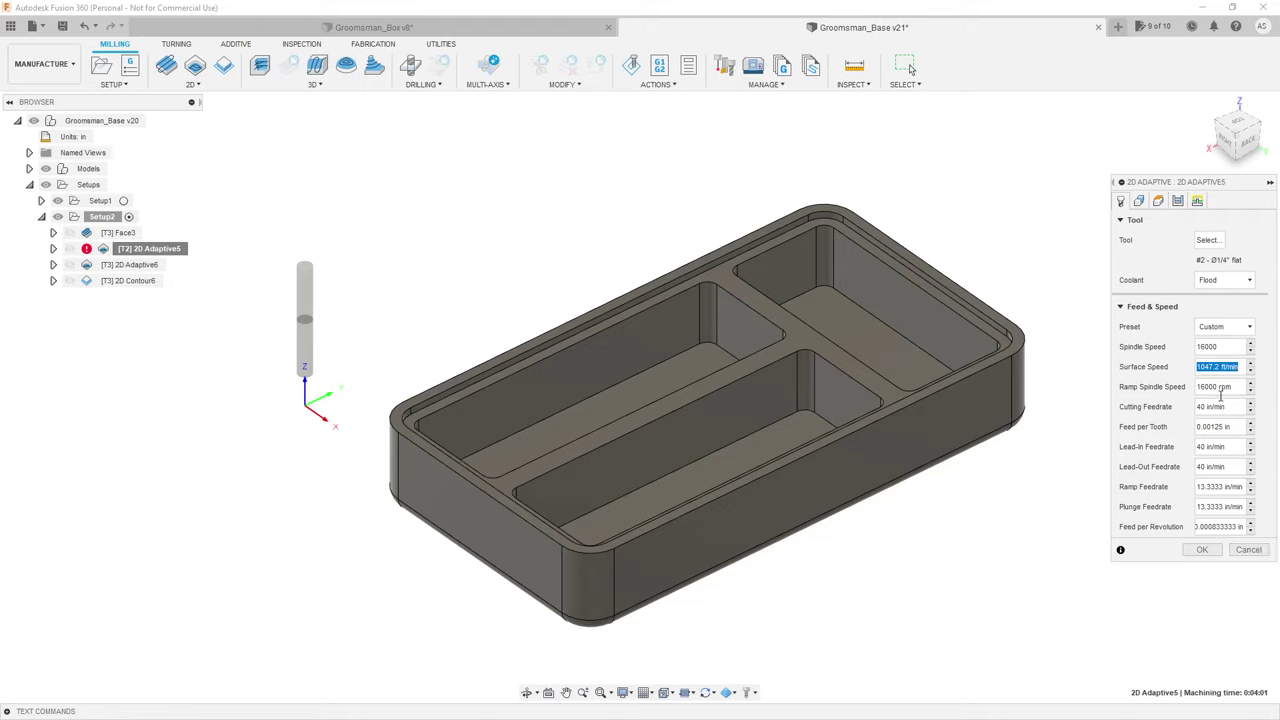
text(120)
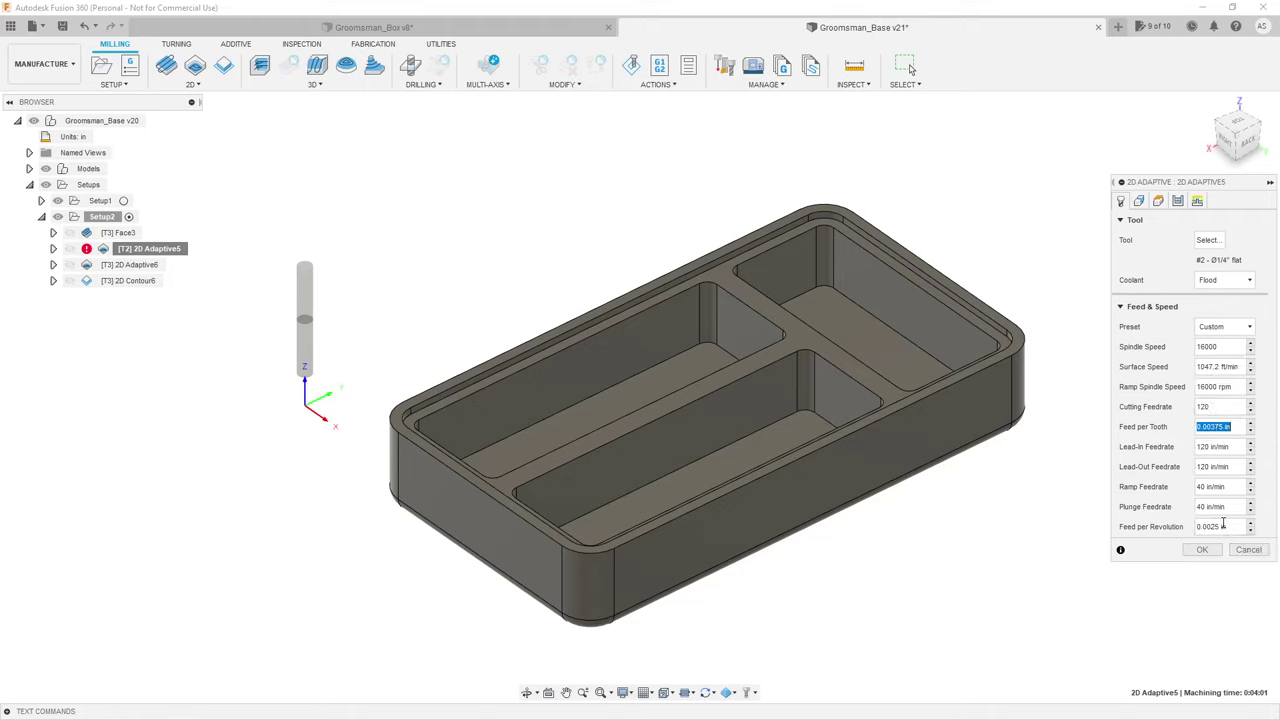
click(1208, 552)
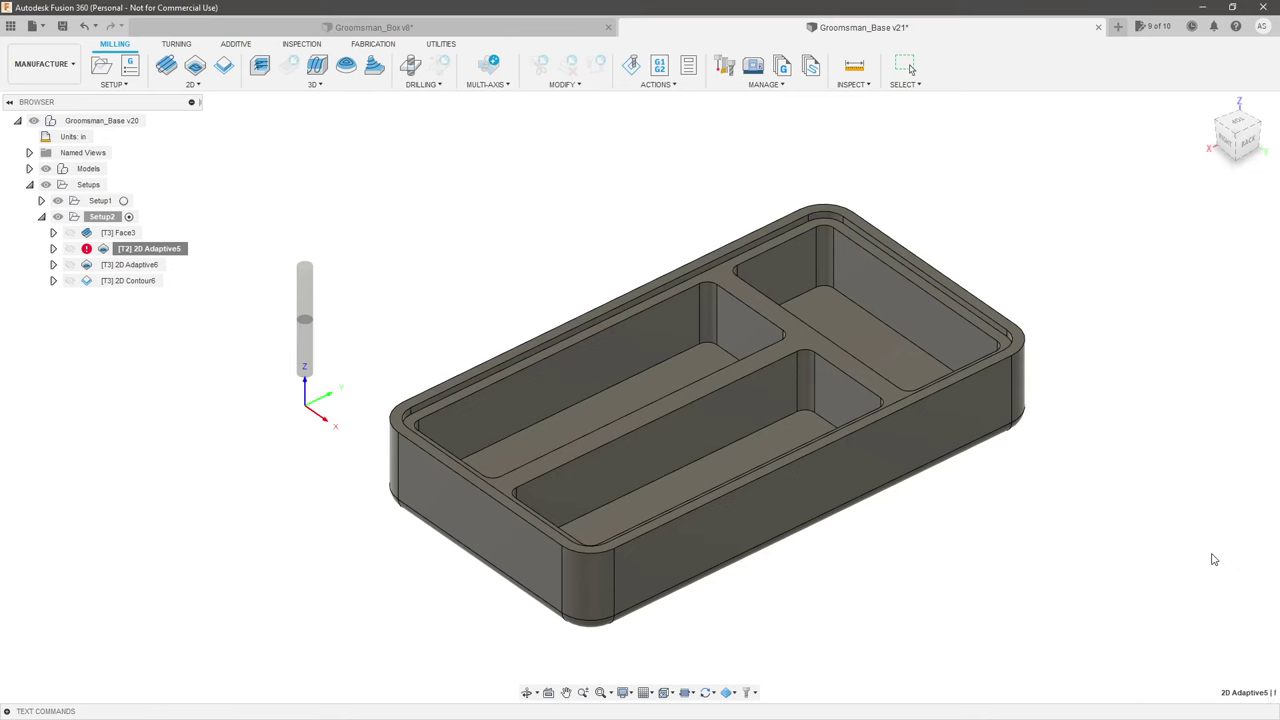
Step: Assign the Library's 1/4 in flat end mill to 2D Adaptive6, with 16000 rpm spindle speed and 120 in/min cutting feedrate
right_click(139, 266)
click(190, 16)
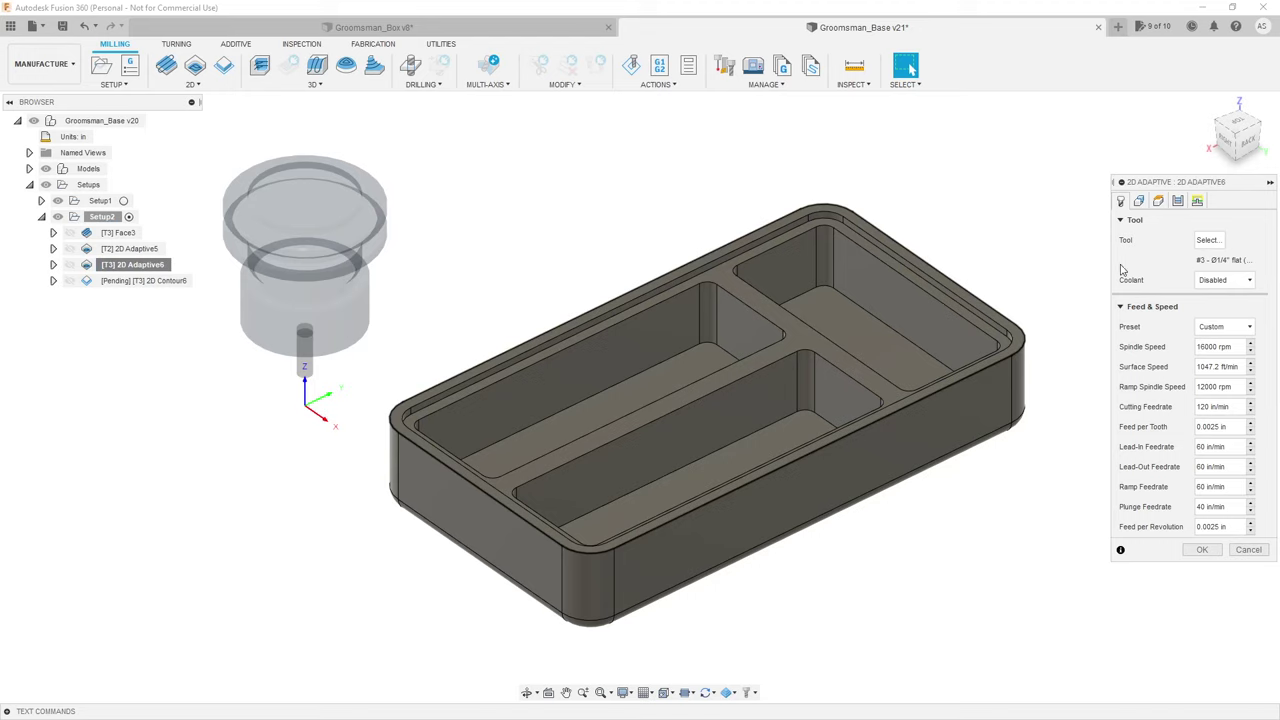
click(1207, 240)
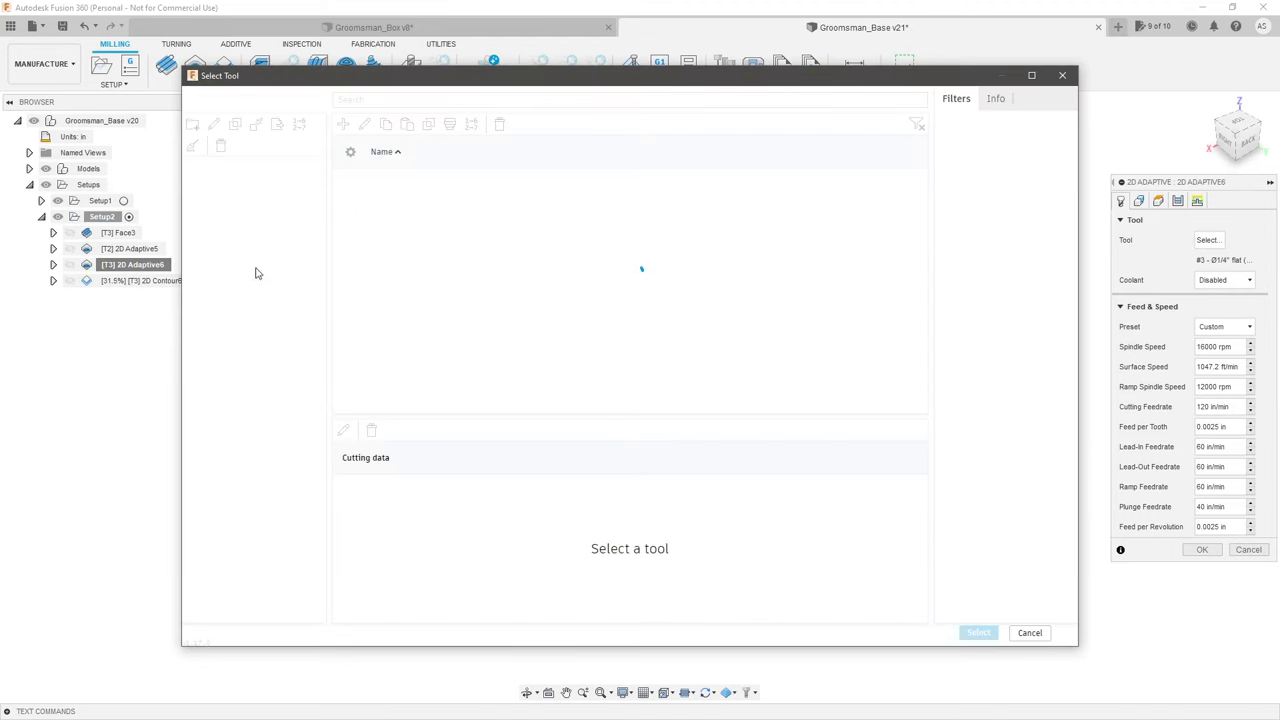
click(245, 315)
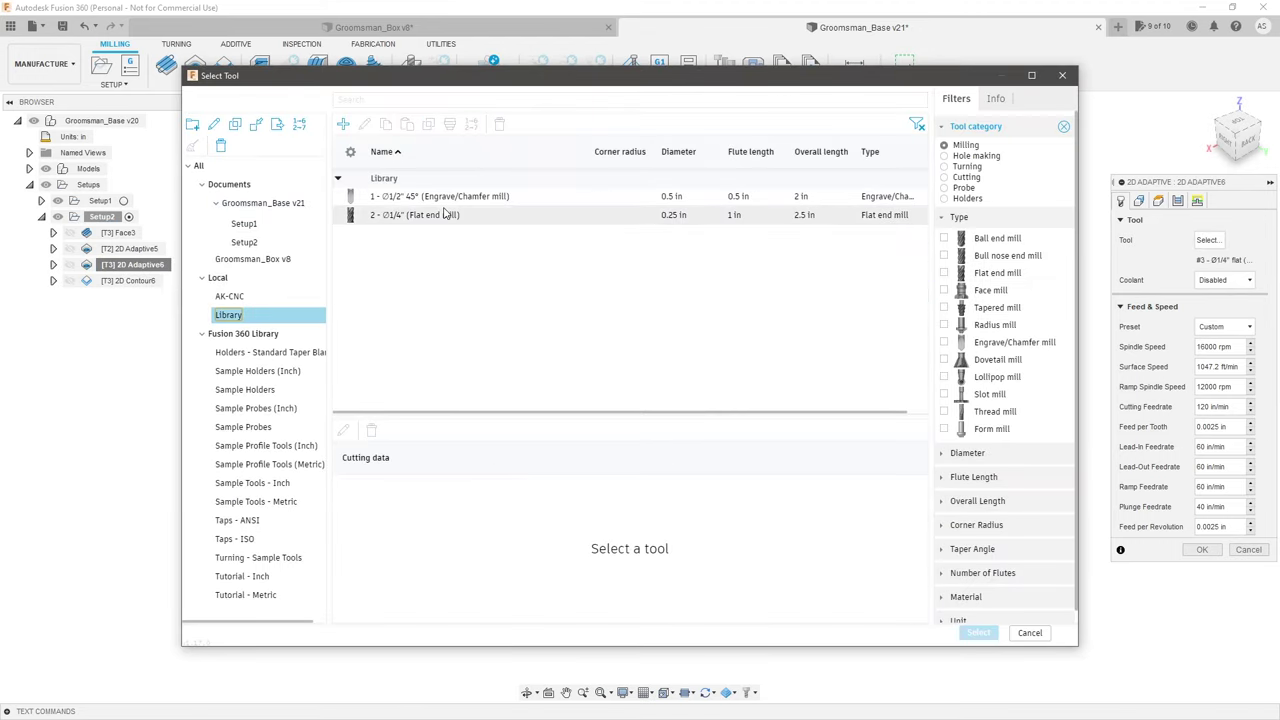
click(978, 632)
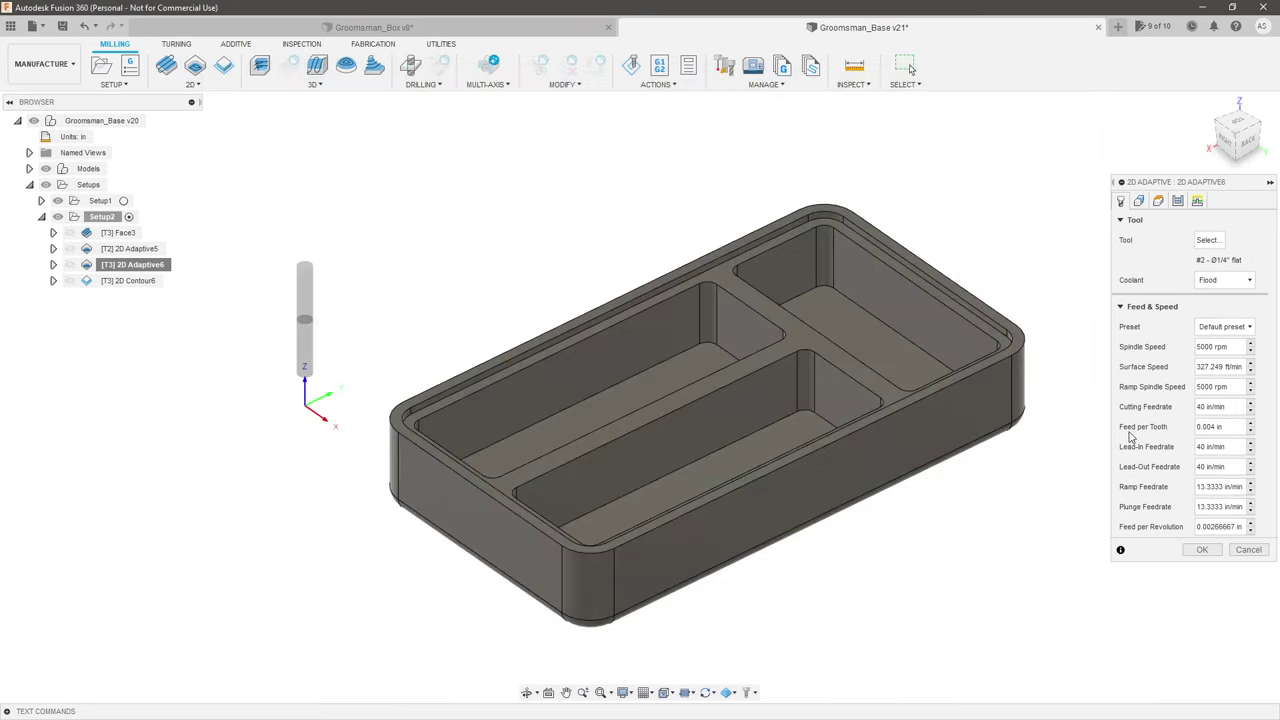
click(1231, 347)
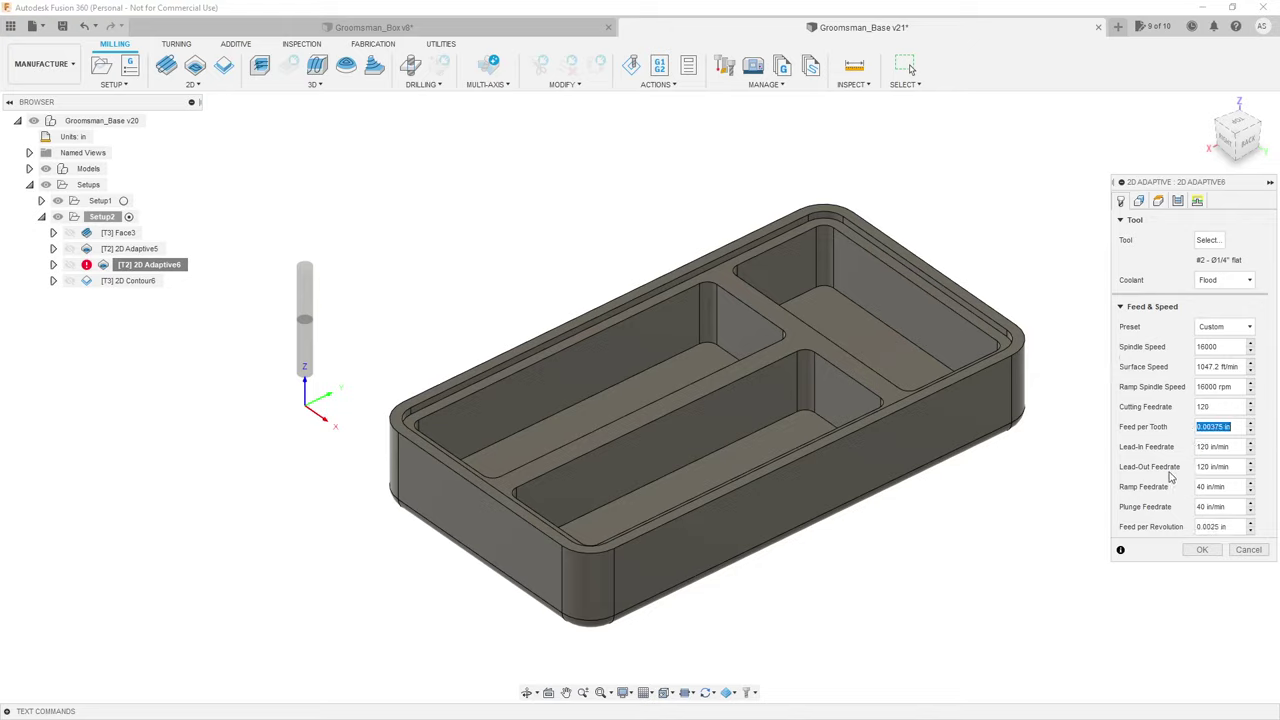
click(1205, 550)
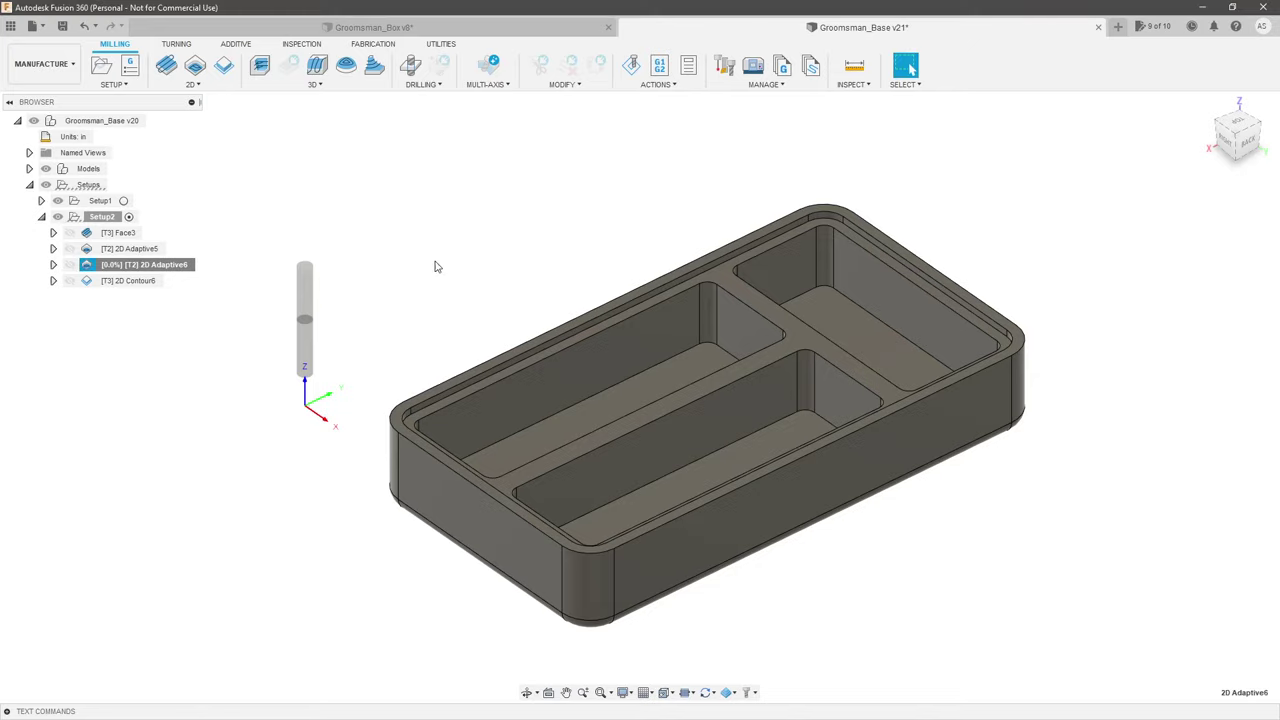
Step: Assign the Library's 1/4 in flat end mill to 2D Contour6, with 16000 rpm spindle speed and 120 in/min cutting feedrate
right_click(118, 285)
click(178, 10)
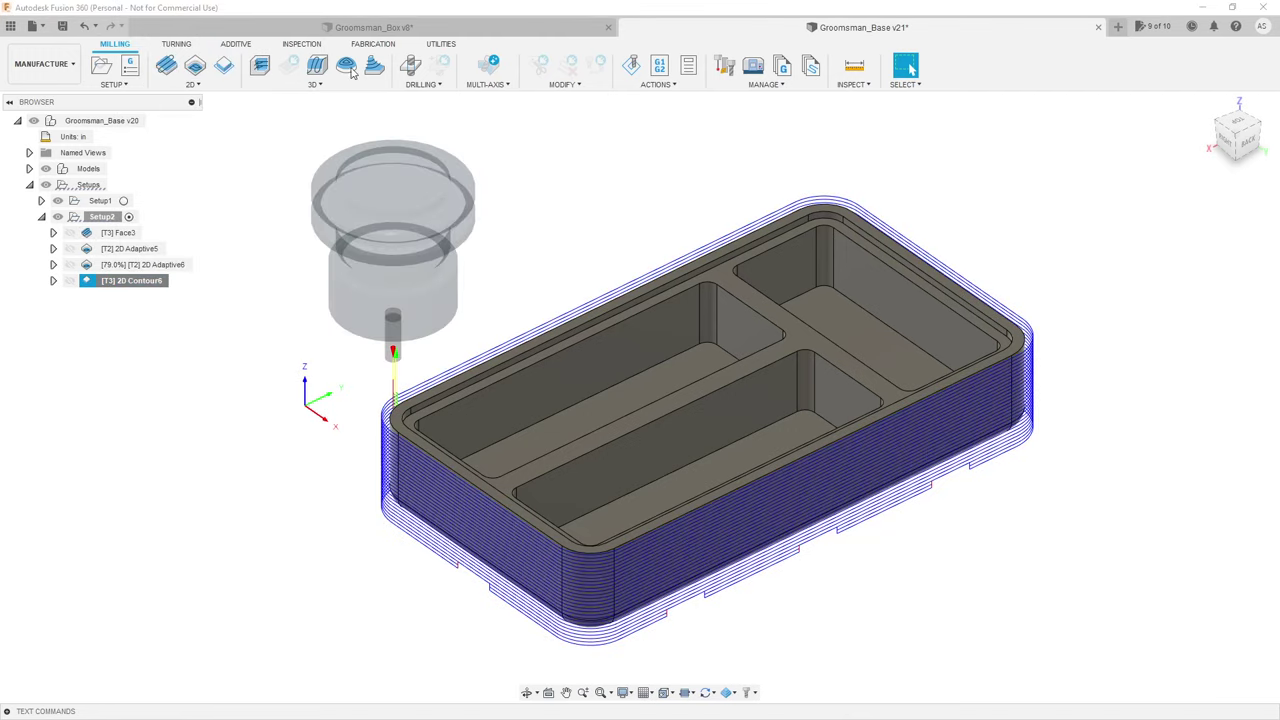
click(1207, 241)
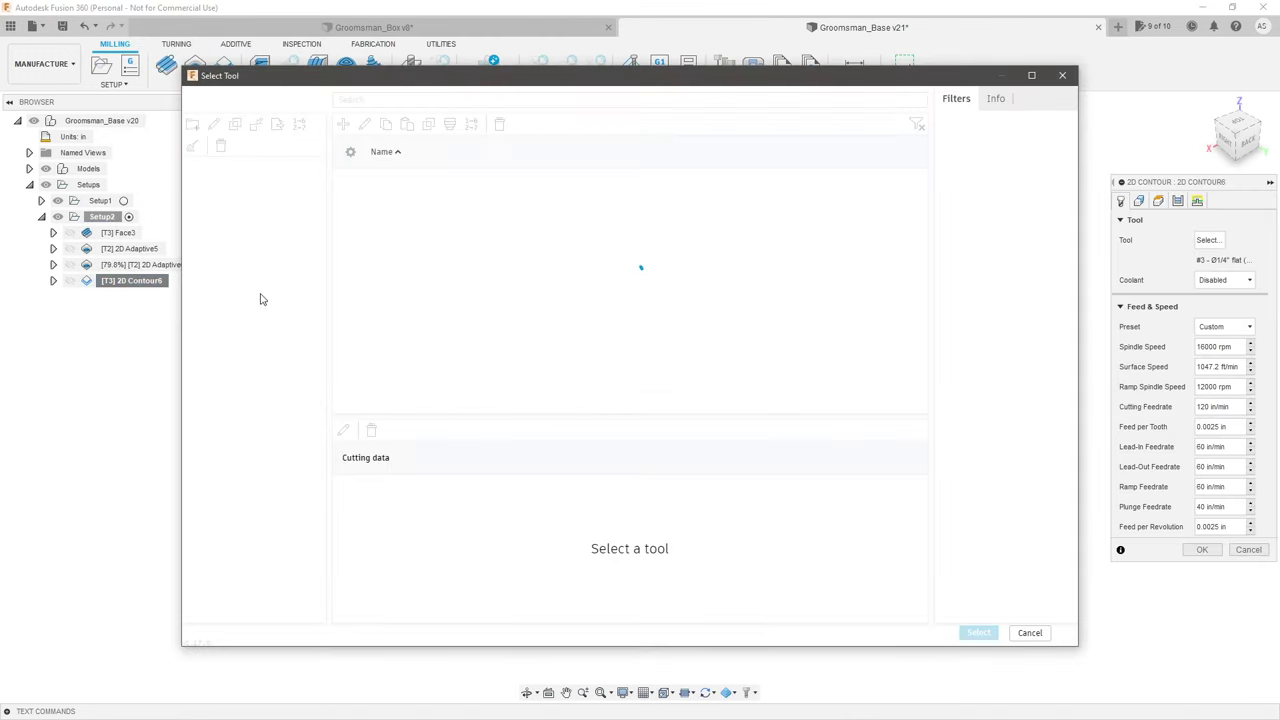
click(233, 314)
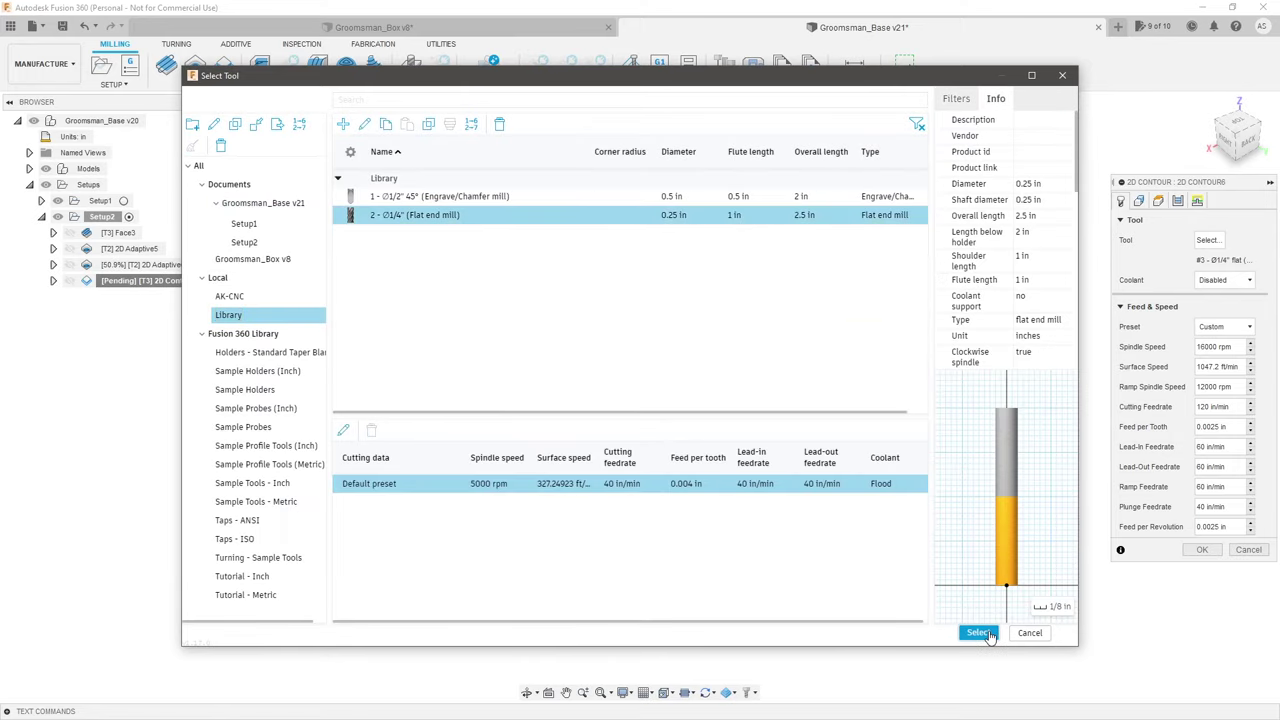
click(978, 632)
click(1223, 348)
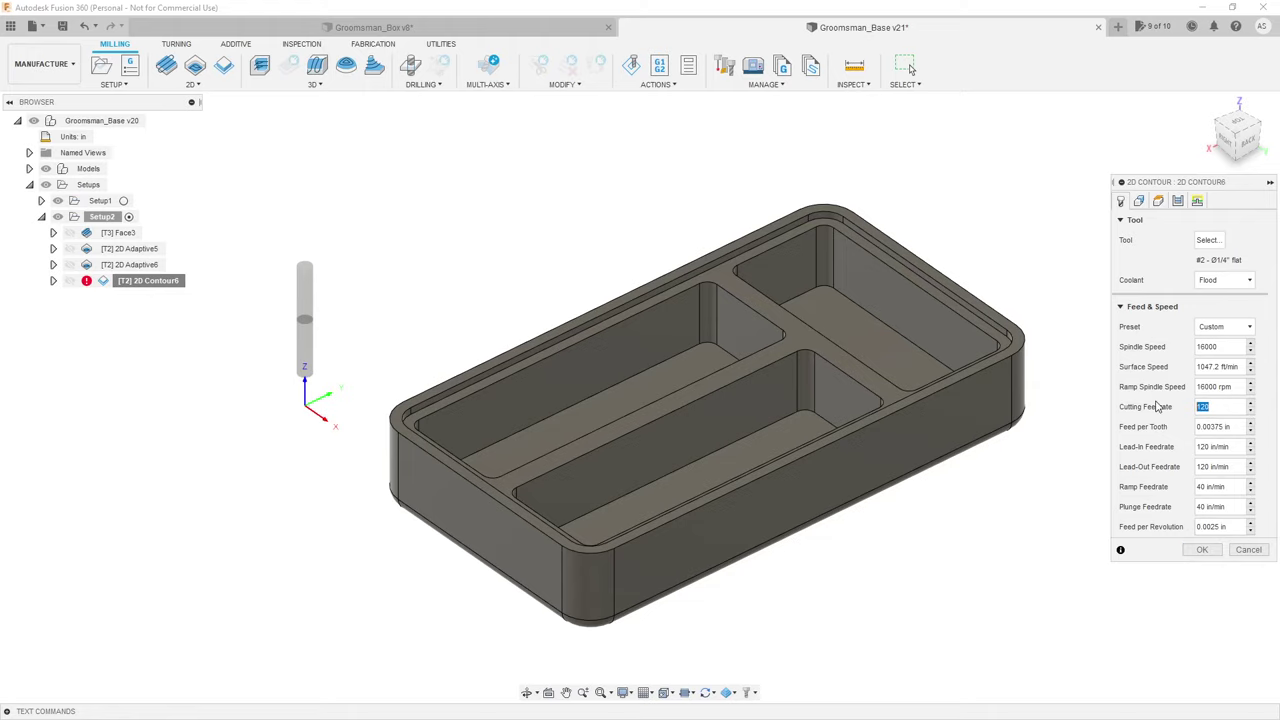
click(1199, 552)
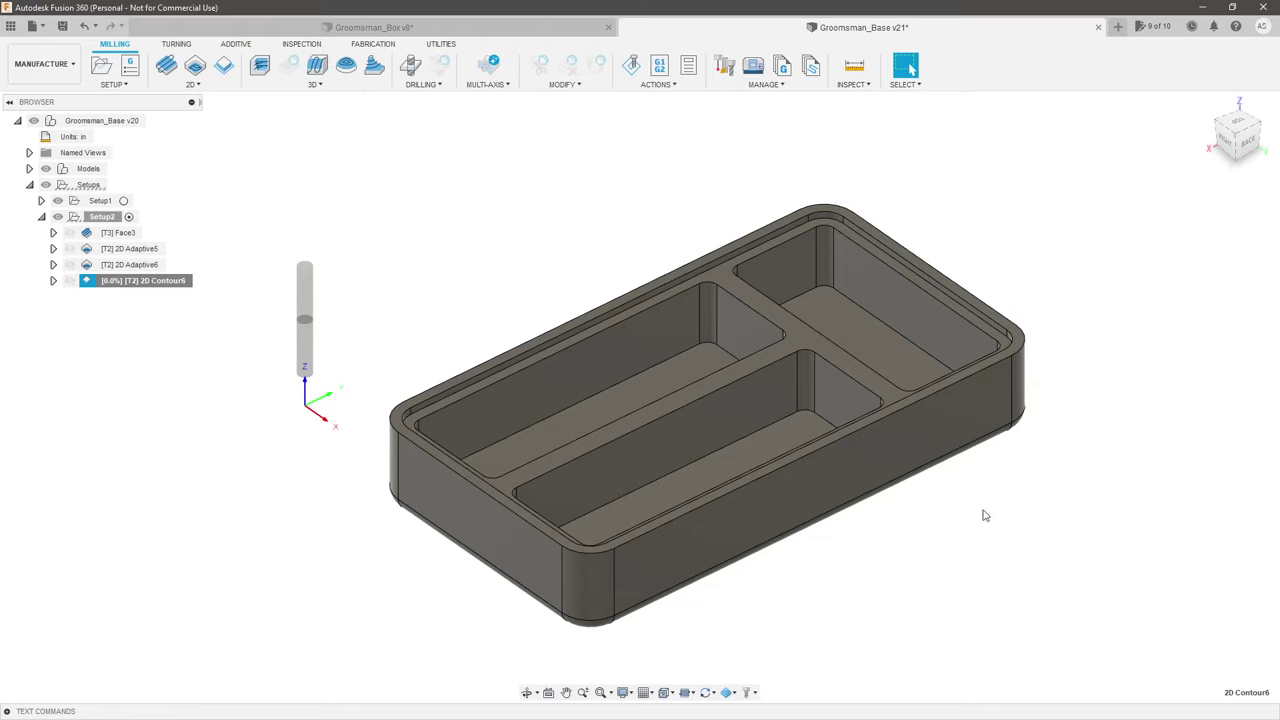
click(350, 299)
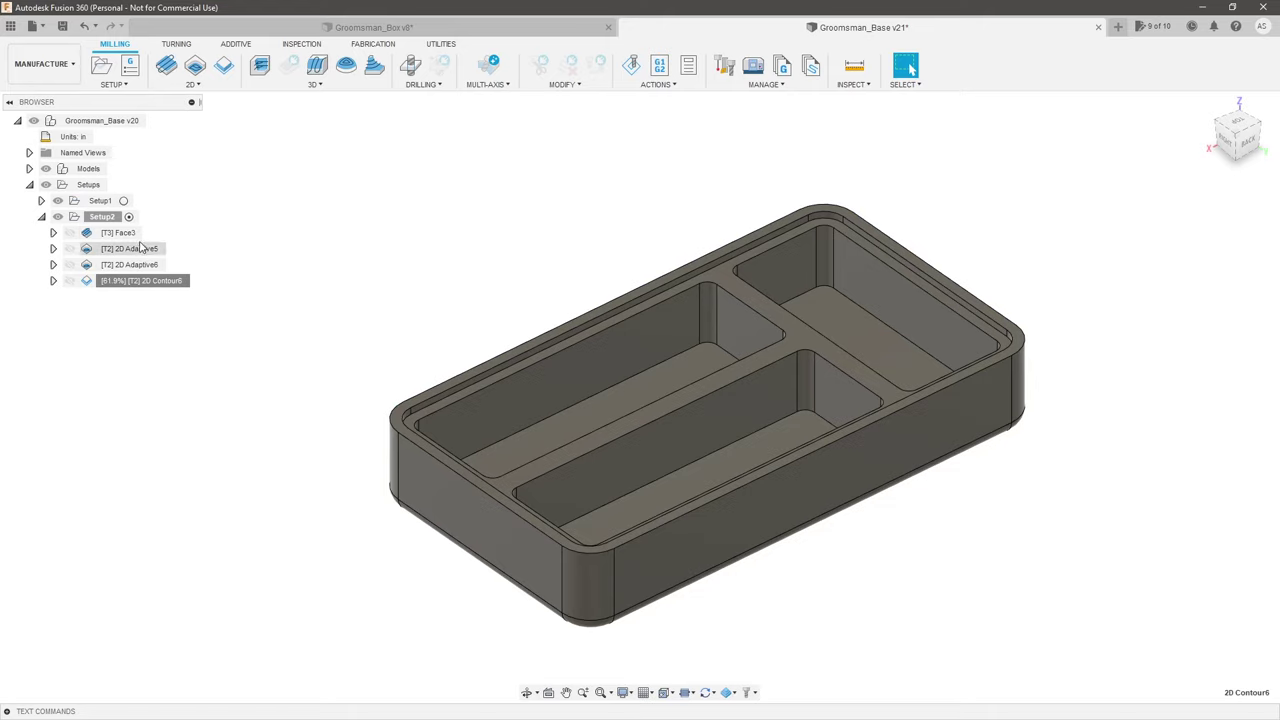
Step: Simulate all Setup2 toolpaths, speeding up the playback and inspecting the stock removal through to the contour pass
right_click(108, 218)
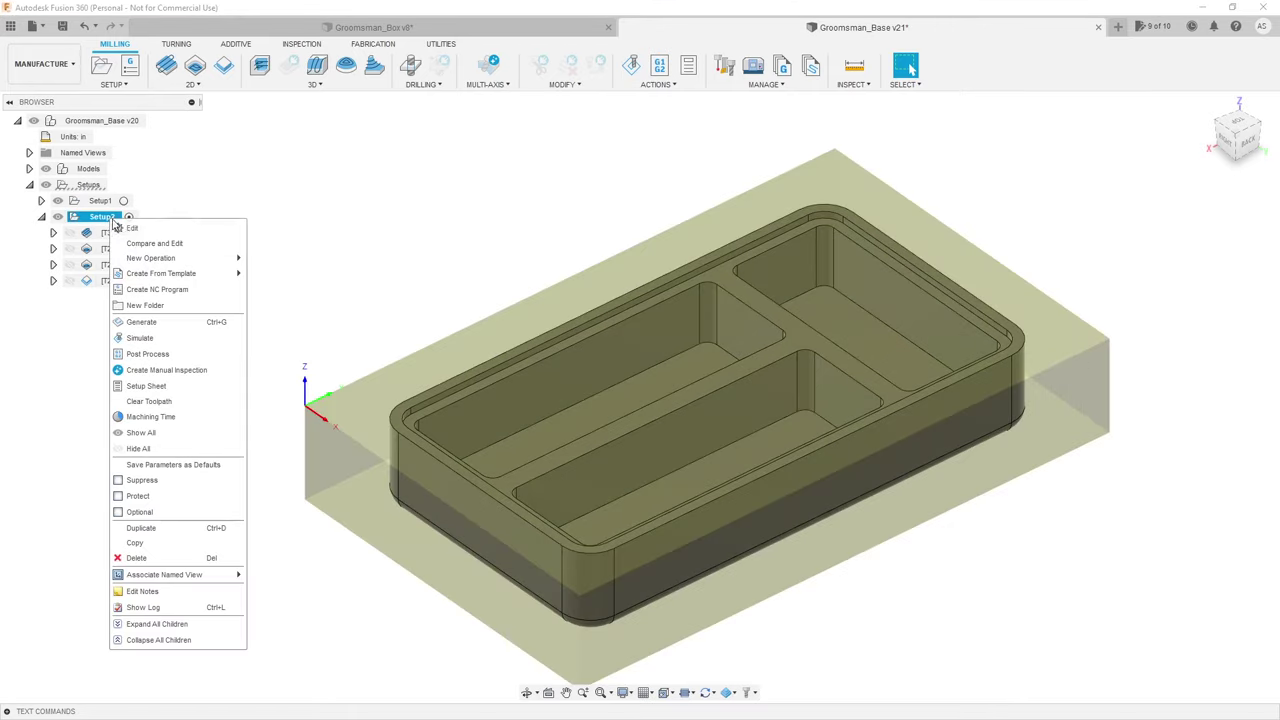
click(200, 328)
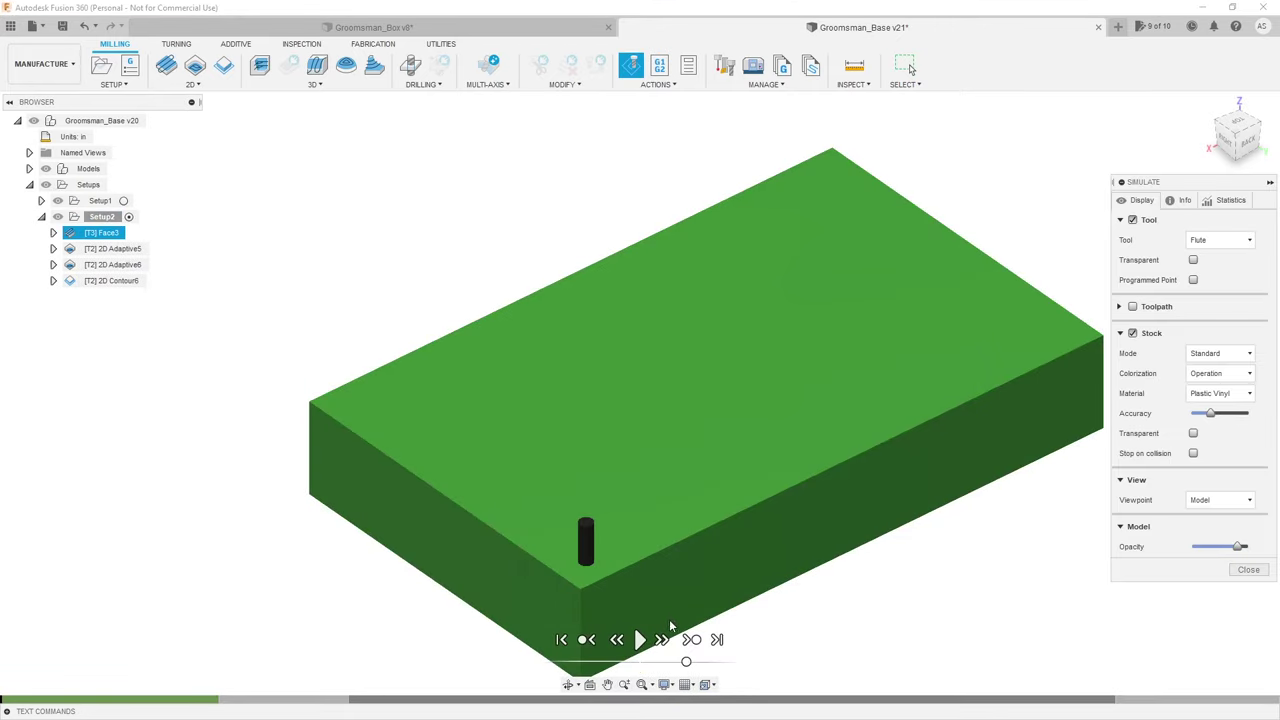
click(640, 639)
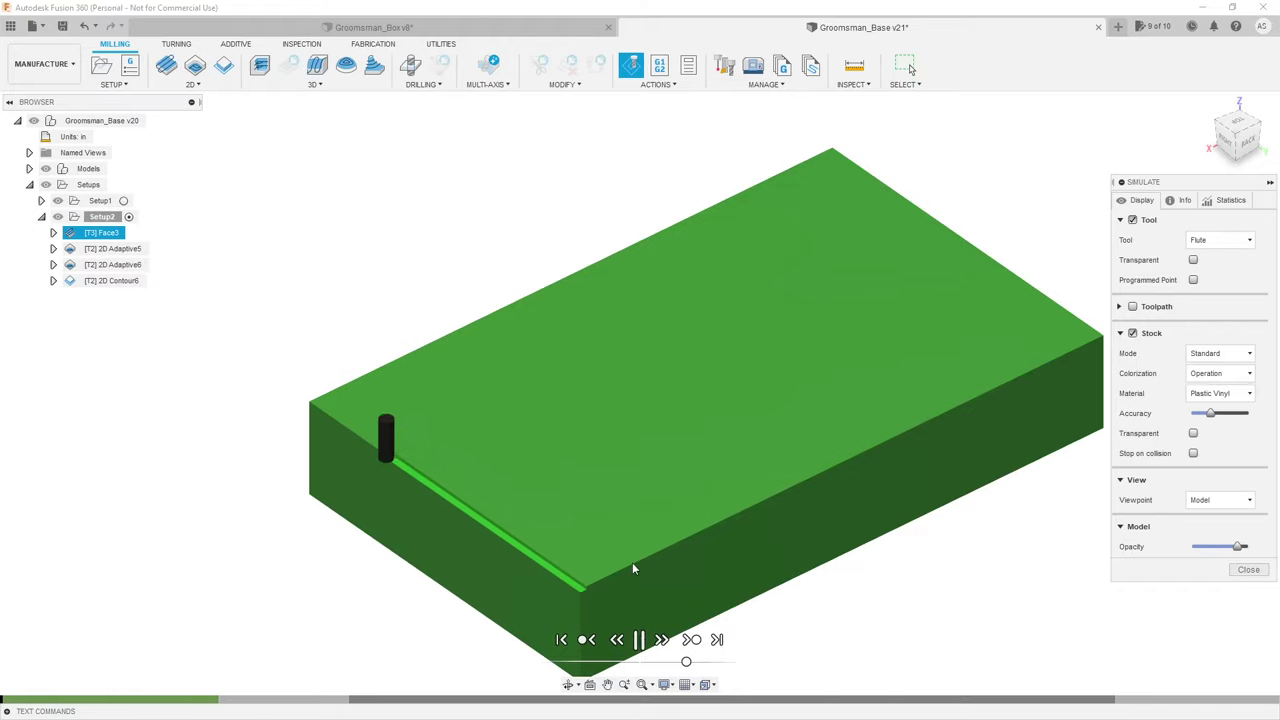
scroll(676, 562, down, 1)
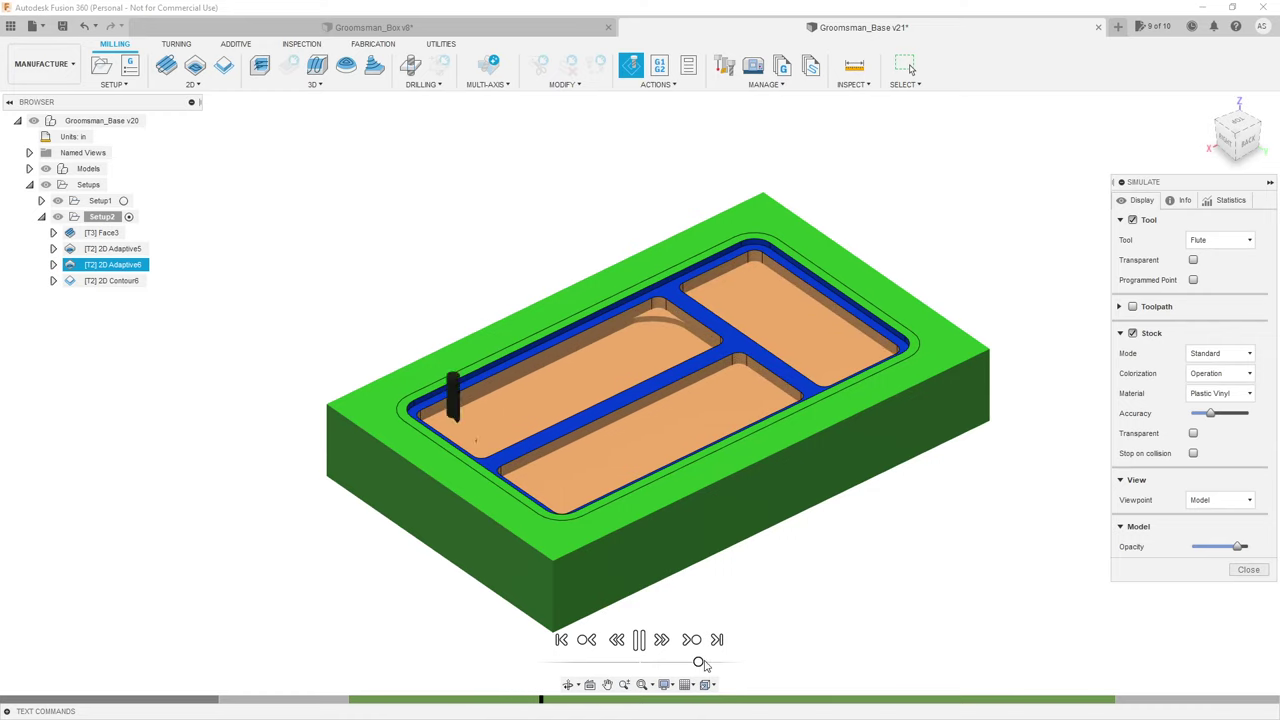
drag(702, 662, 706, 662)
scroll(784, 572, up, 1)
shift+middle_drag(784, 572, 843, 520)
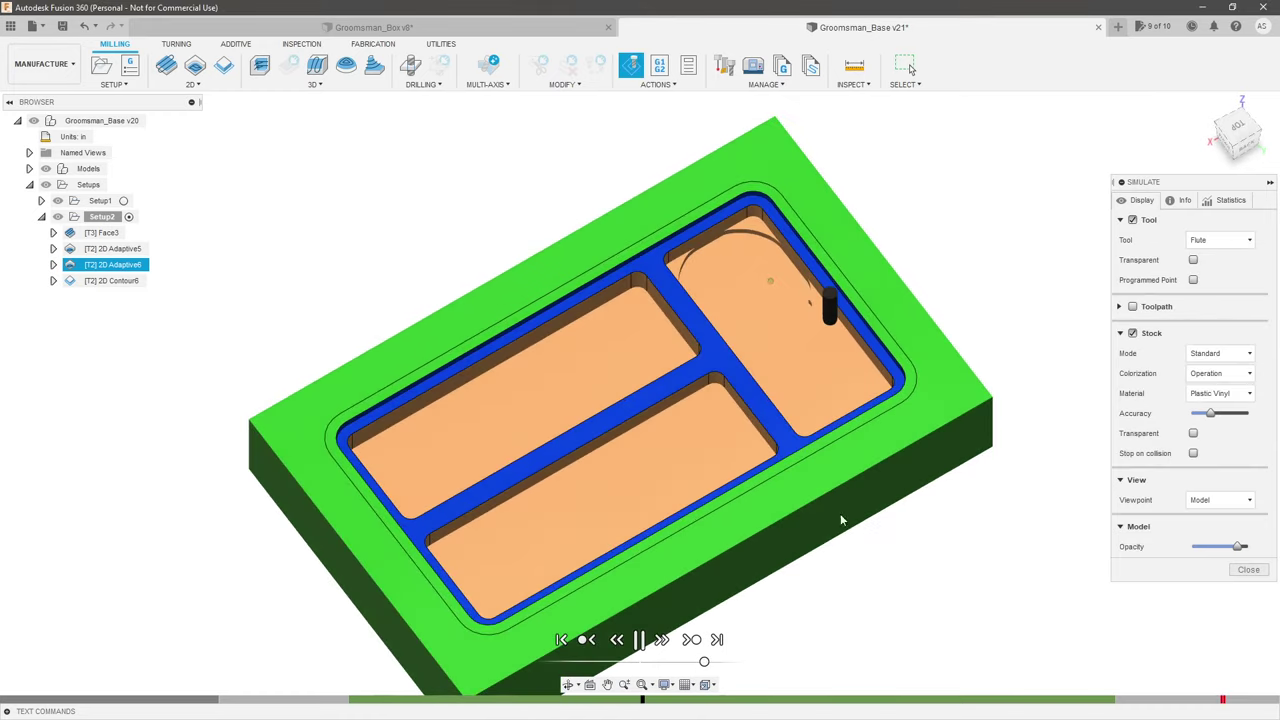
scroll(843, 518, down, 3)
shift+middle_drag(655, 580, 740, 626)
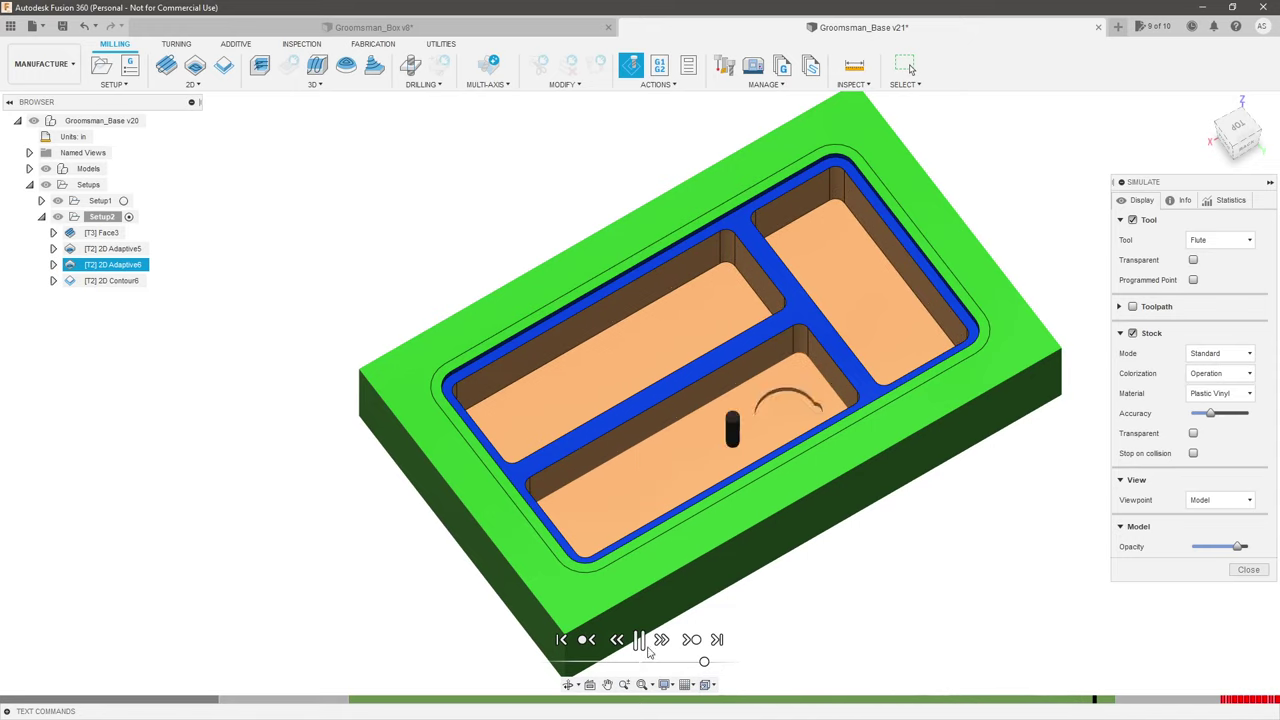
mouse_move(816, 553)
shift+middle_down()
mouse_move(806, 527)
mouse_move(806, 555)
shift+middle_up()
scroll(762, 443, up, 3)
shift+middle_drag(878, 448, 940, 400)
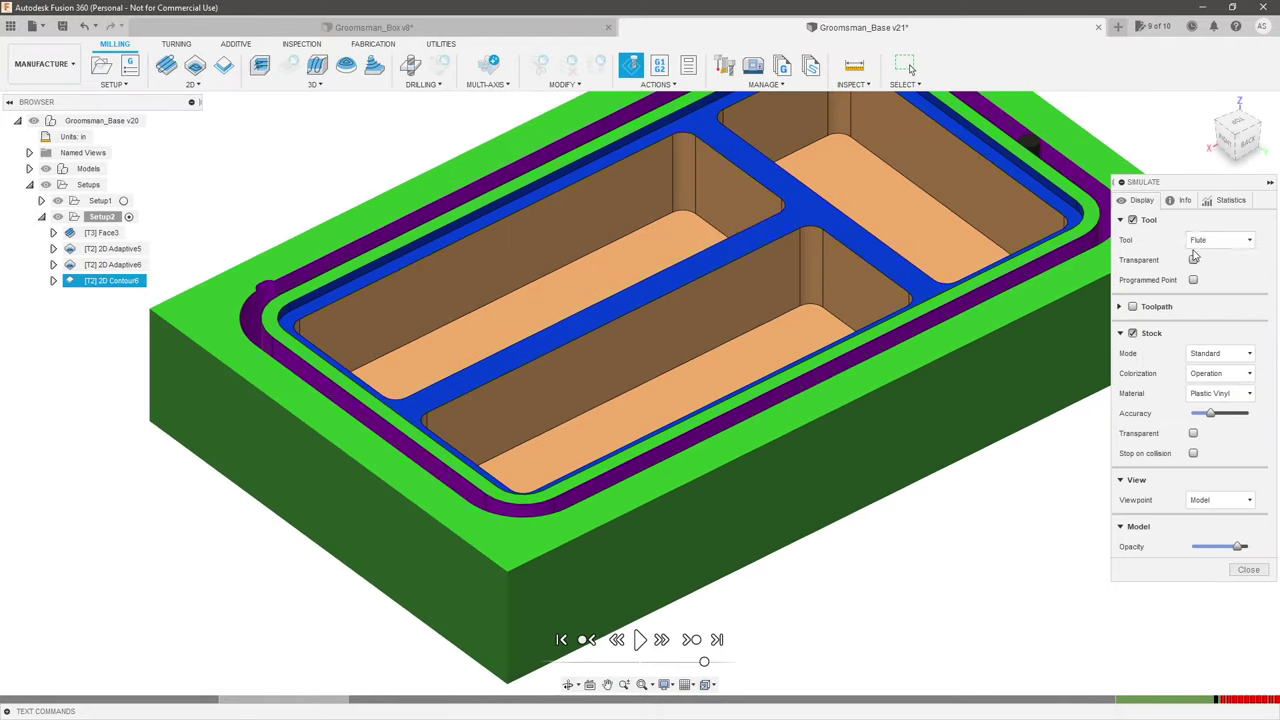
Step: Set the simulated tool display to Holder and resume the playback to examine the contour pass
click(1207, 249)
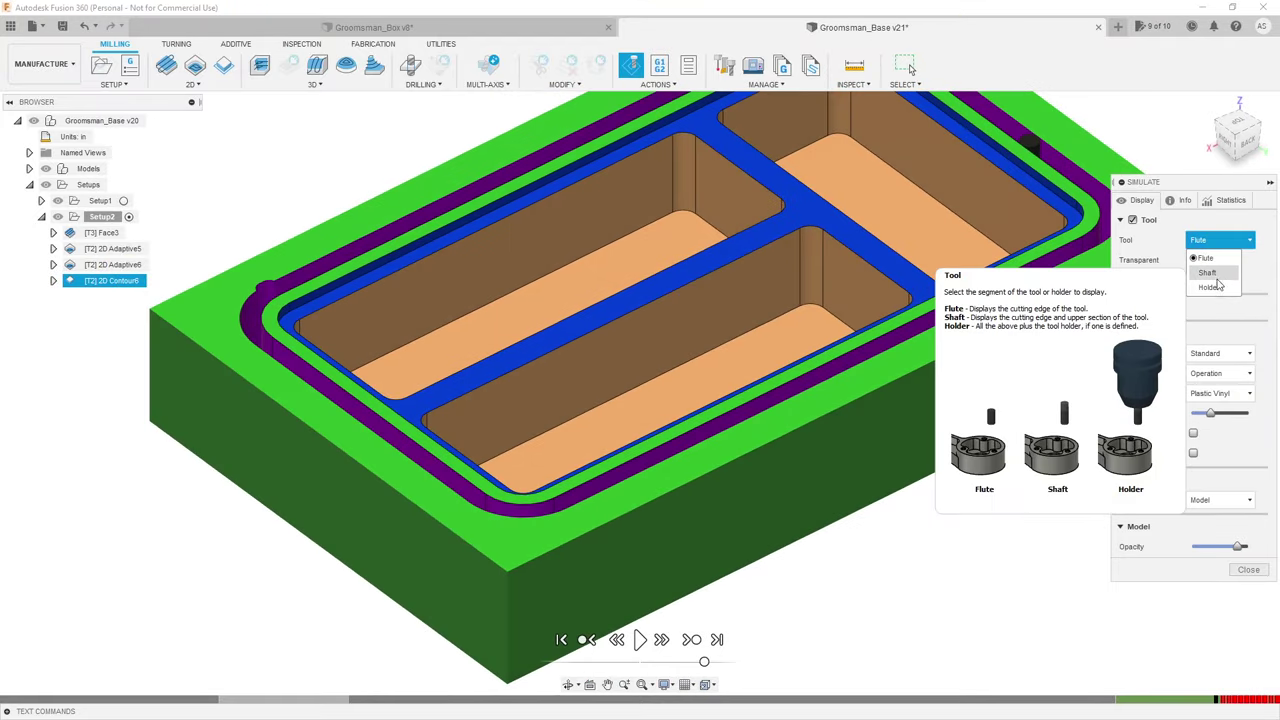
click(1205, 281)
scroll(908, 503, down, 3)
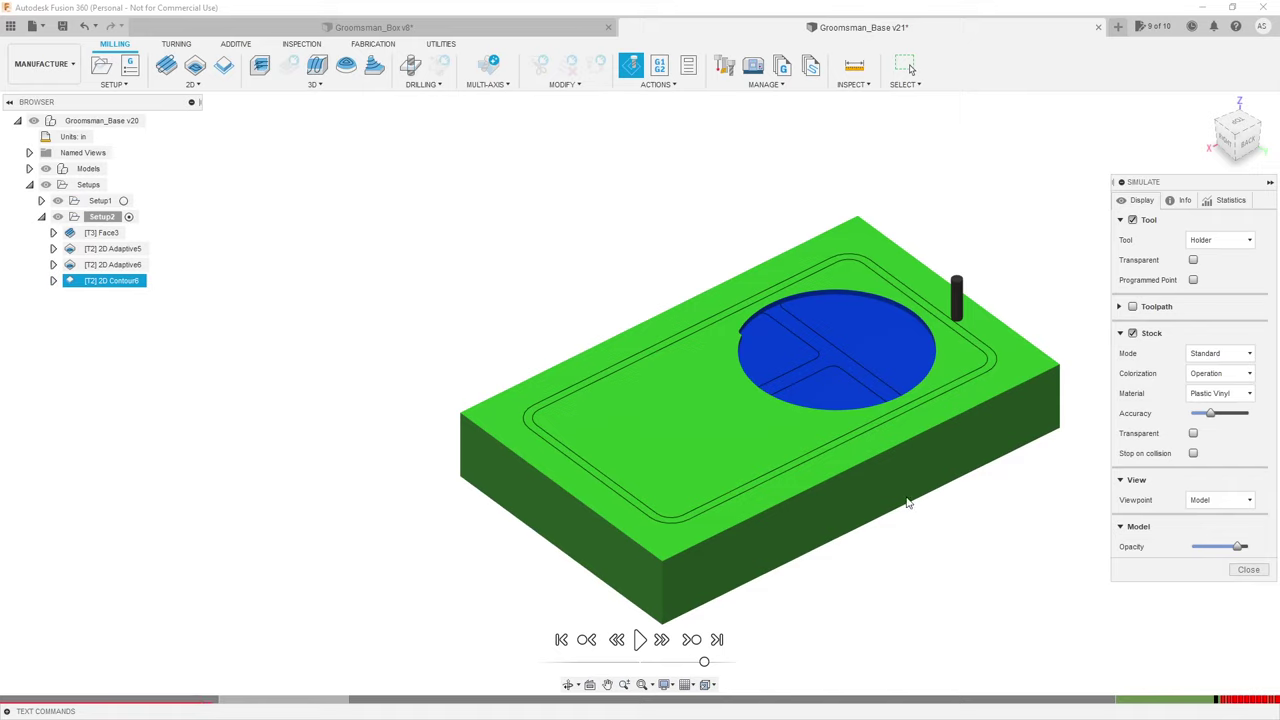
click(640, 645)
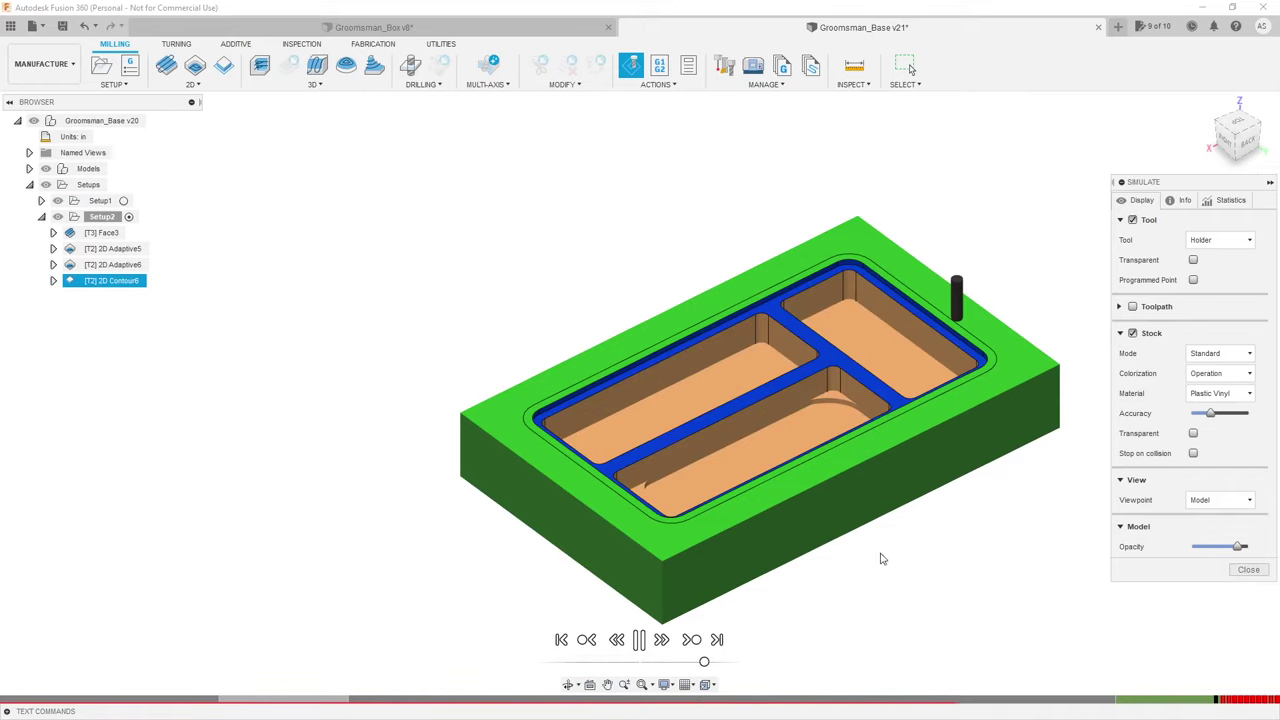
scroll(881, 553, down, 3)
scroll(892, 535, up, 3)
shift+middle_drag(870, 527, 879, 486)
scroll(975, 405, up, 2)
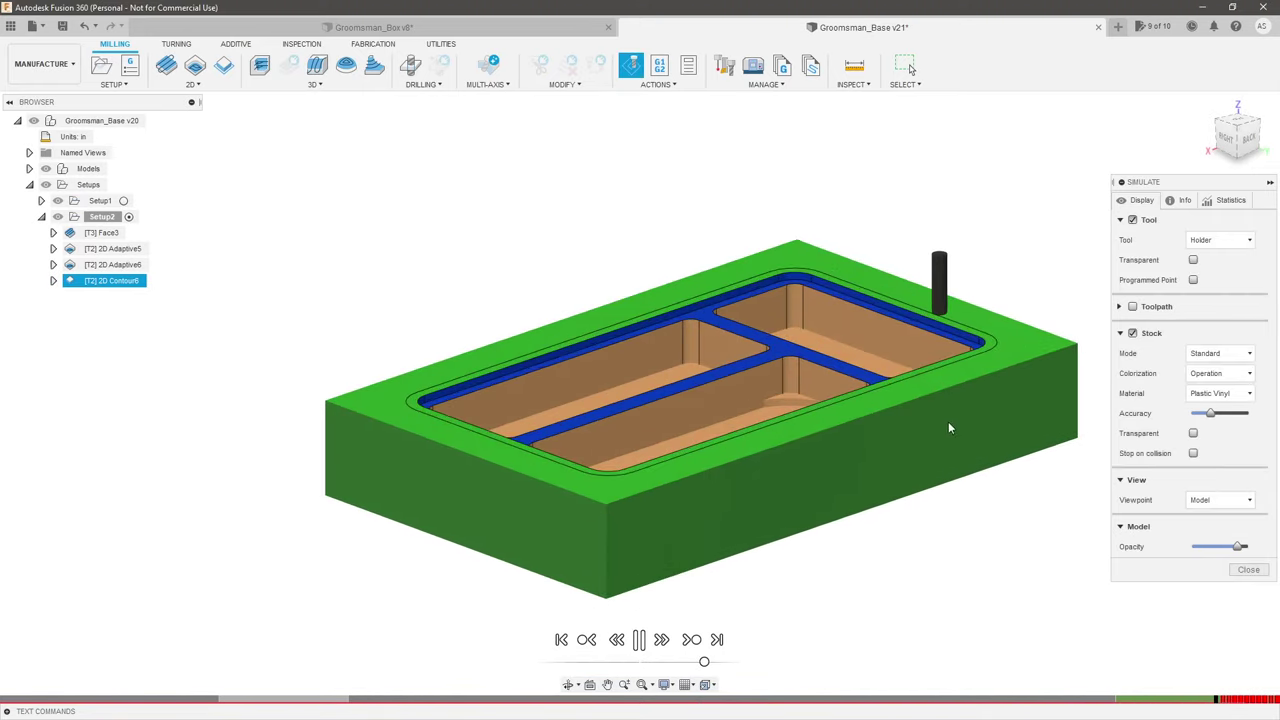
Step: Jump to a shaft collision in the 2D Contour6 simulation, examine the tool against the stock, and exit the simulation
click(1236, 706)
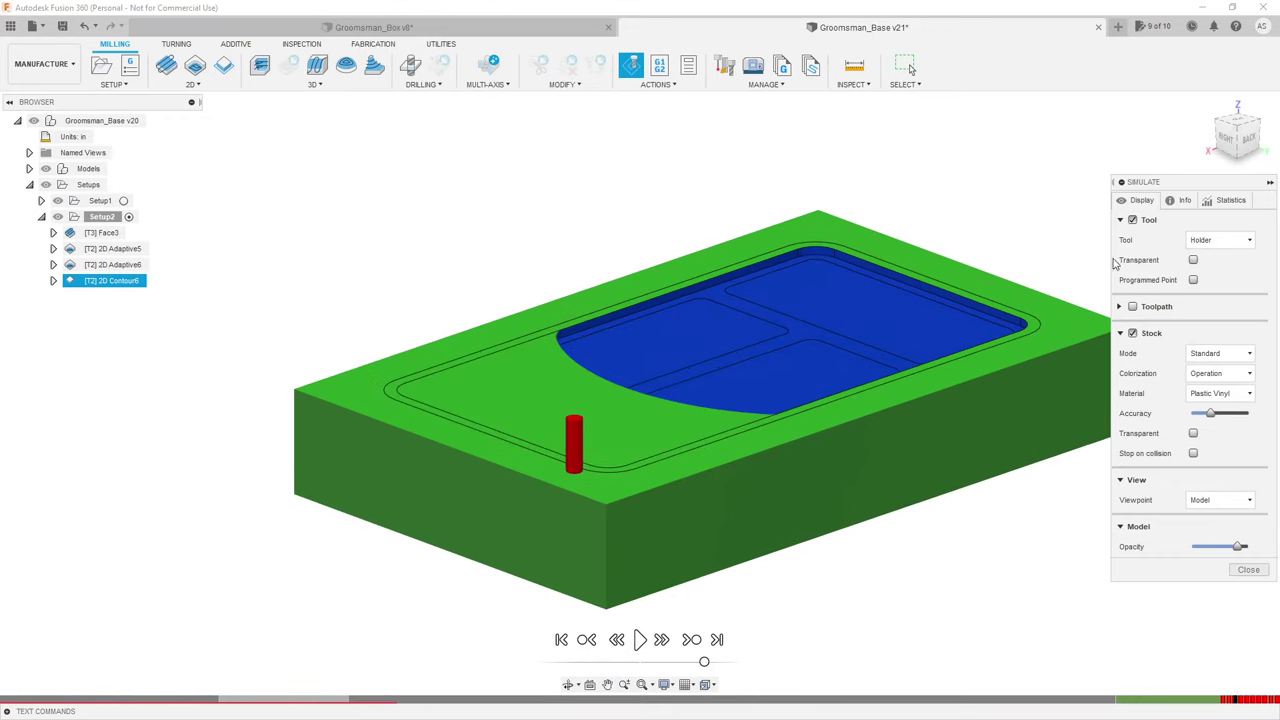
click(1207, 241)
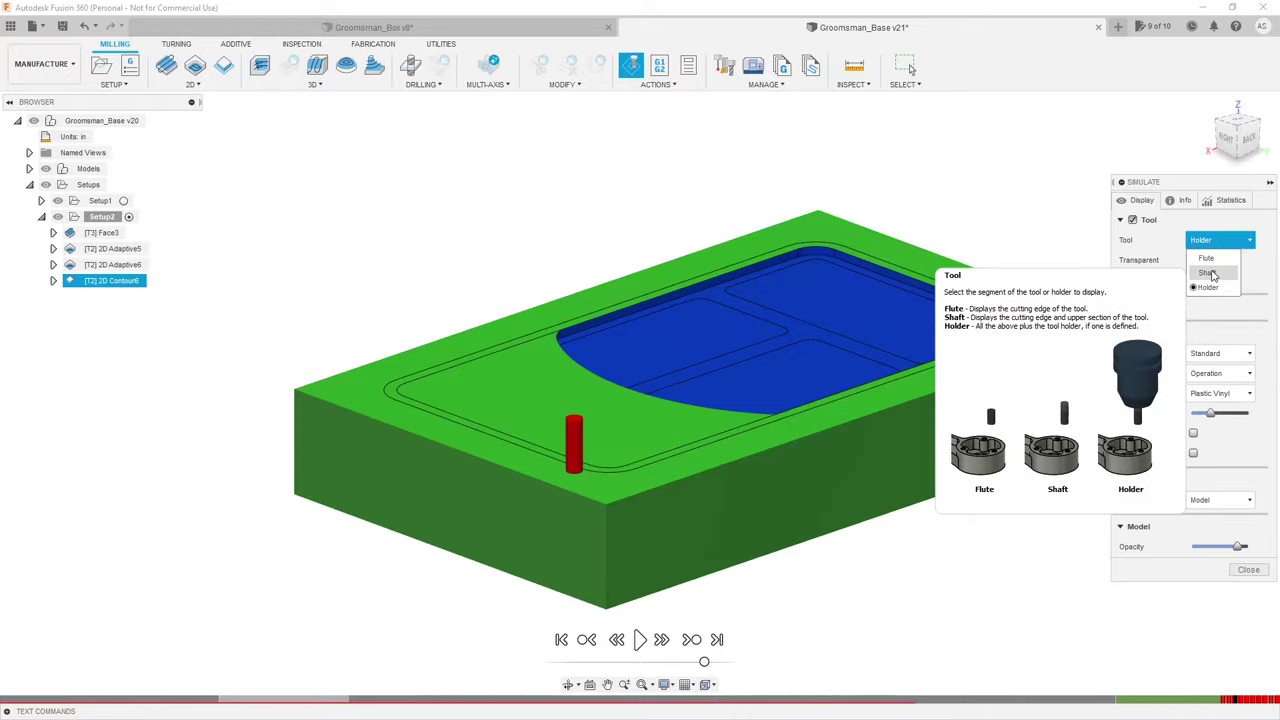
click(1214, 242)
shift+middle_drag(1034, 286, 790, 401)
scroll(800, 369, up, 3)
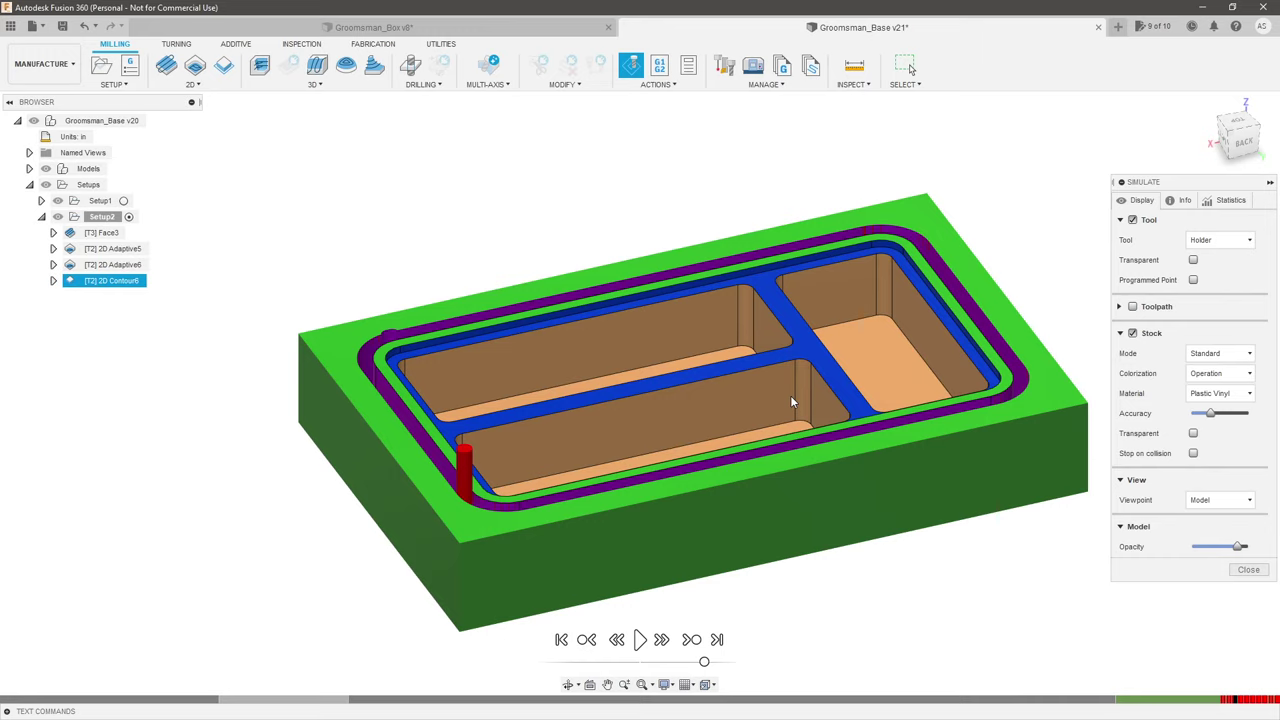
click(907, 67)
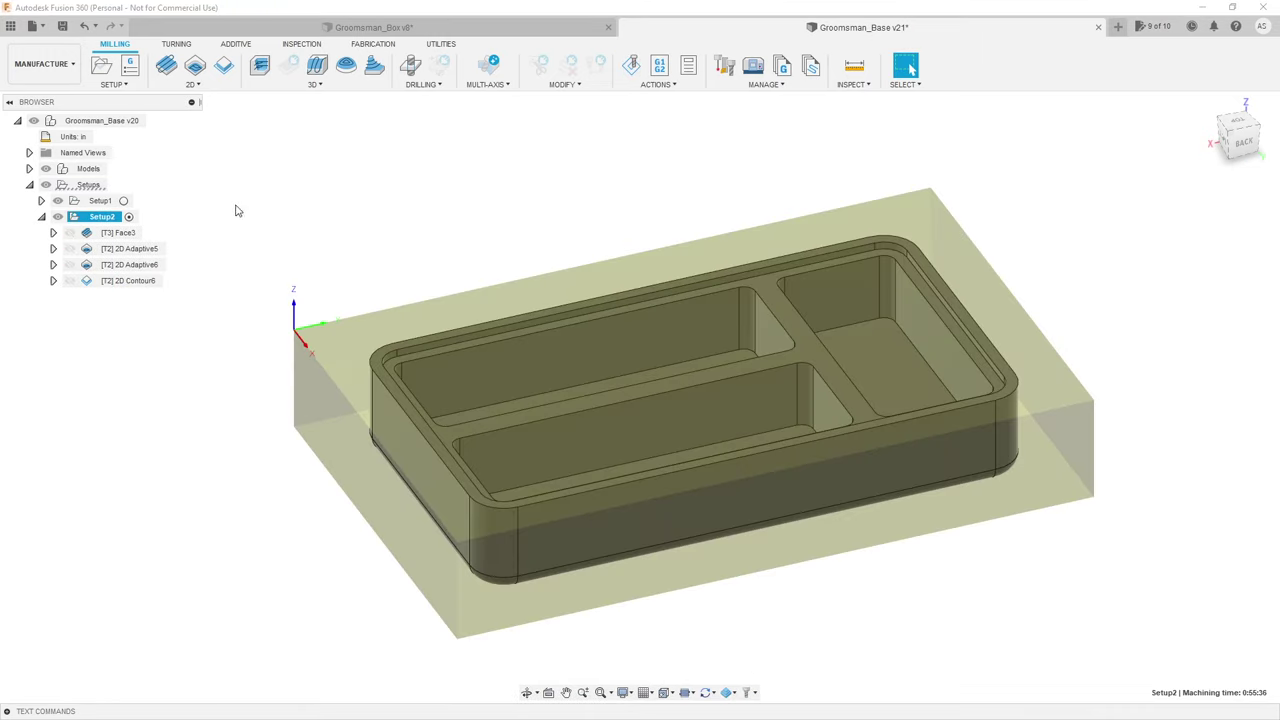
Step: Simulate all Setup2 toolpaths, playing through to the end of 2D Contour6, with the tool display set to Flute
right_click(110, 222)
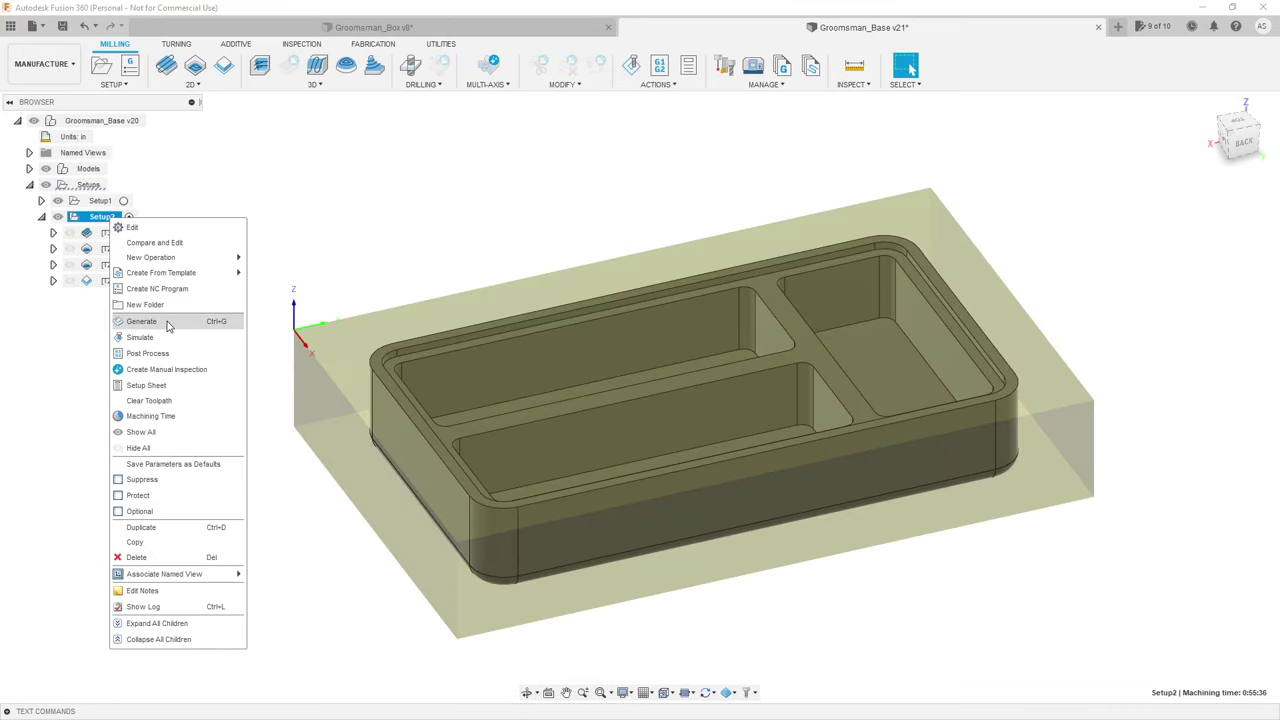
click(141, 337)
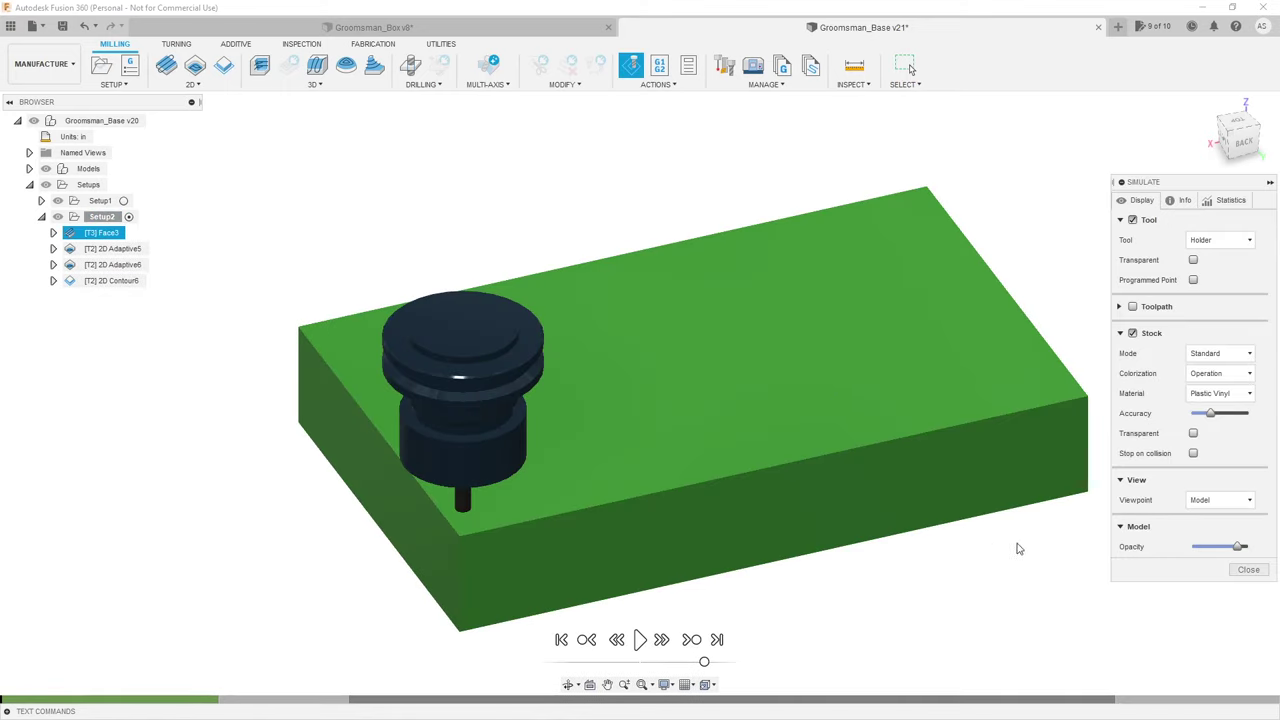
drag(1248, 700, 1279, 700)
click(642, 641)
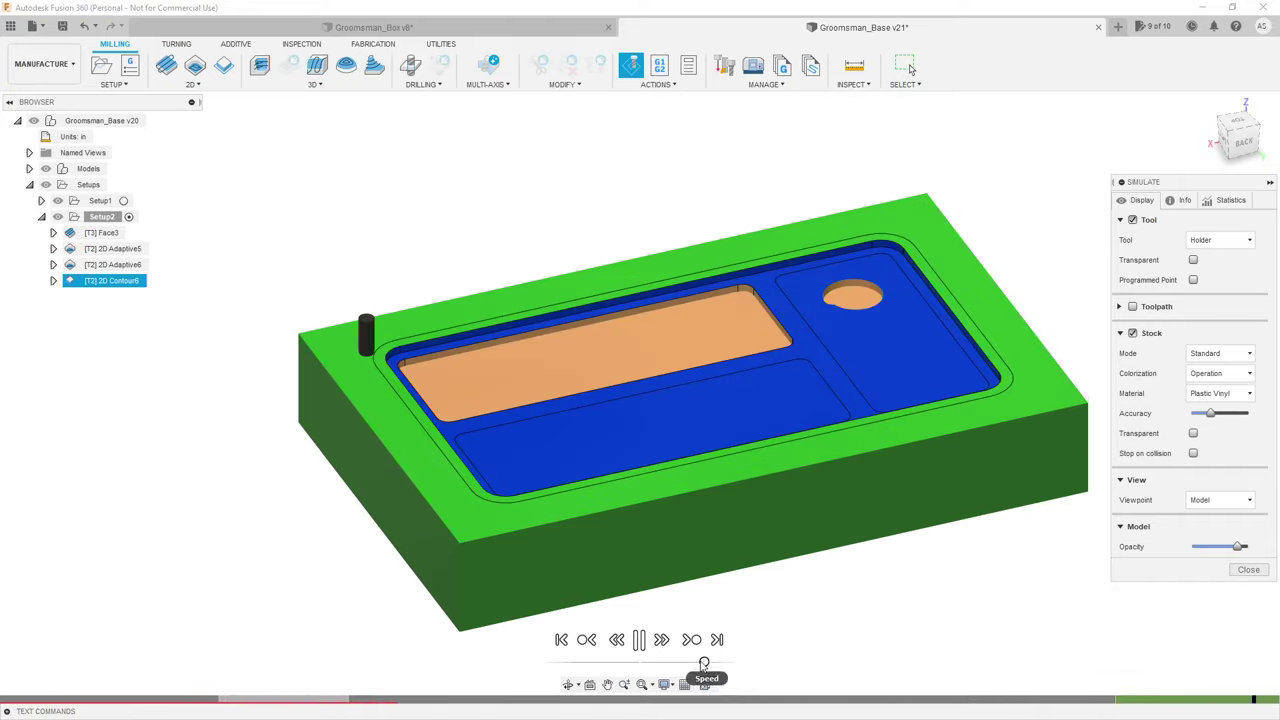
click(1218, 240)
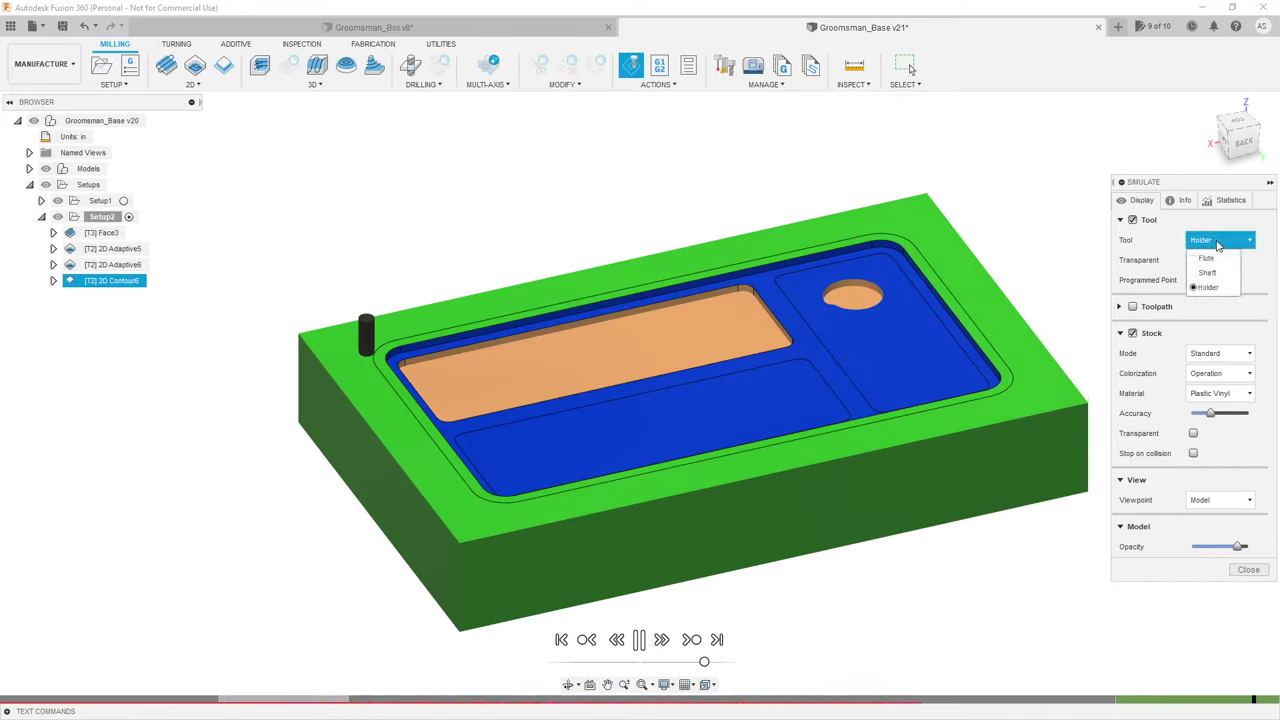
click(1206, 257)
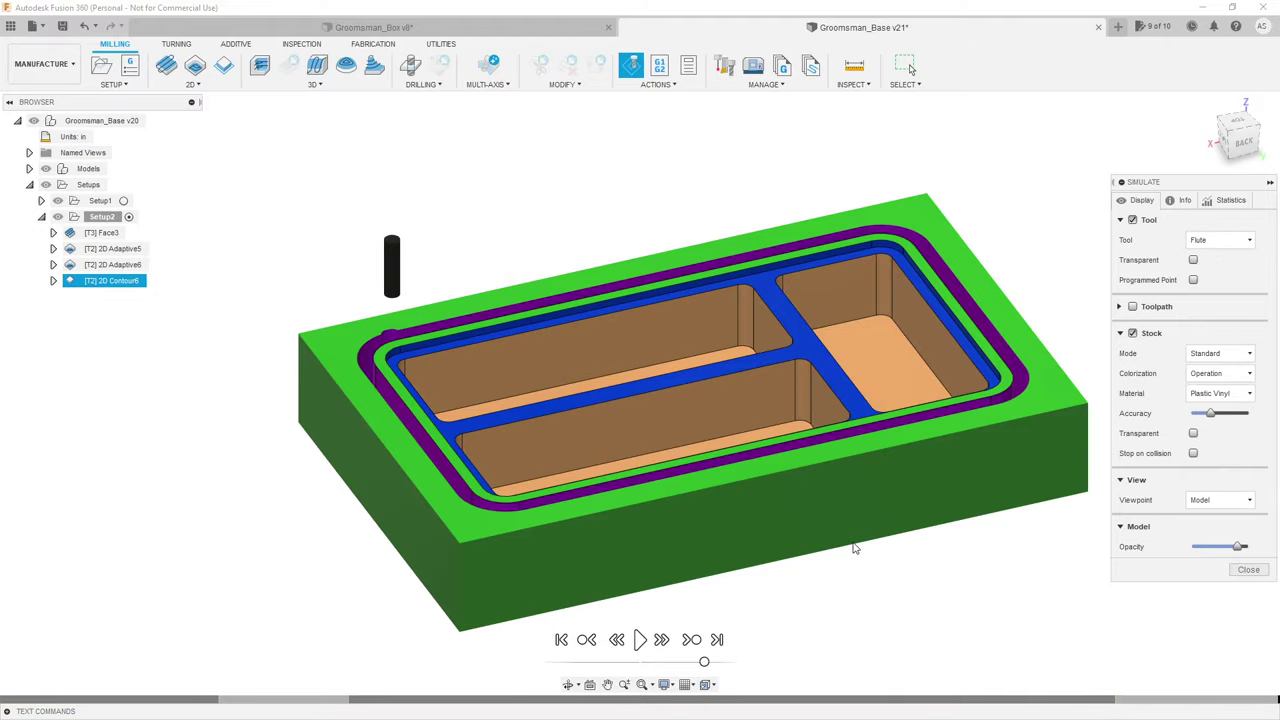
Step: Examine the simulated pockets and the contour slot in the stock from above
shift+middle_drag(823, 580, 655, 384)
scroll(631, 339, down, 3)
scroll(527, 524, up, 3)
shift+middle_drag(630, 500, 658, 460)
scroll(464, 479, up, 3)
mouse_move(464, 479)
shift+middle_down()
mouse_move(530, 481)
mouse_move(477, 480)
mouse_move(496, 510)
mouse_move(457, 499)
shift+middle_up()
scroll(478, 486, up, 2)
scroll(475, 481, down, 3)
scroll(505, 488, down, 3)
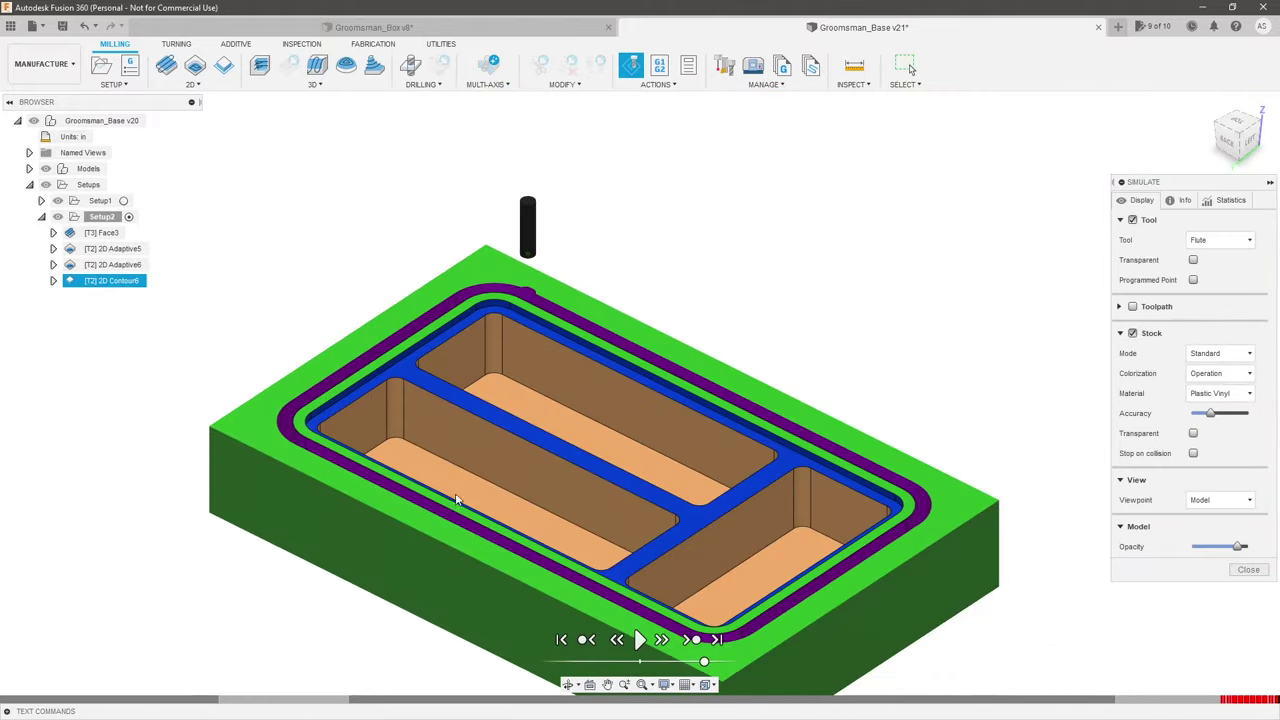
scroll(457, 499, down, 4)
Step: Examine the stock's underside where the contour slot is interrupted by tabs, and exit the simulation
shift+middle_drag(406, 611, 399, 387)
scroll(733, 252, up, 3)
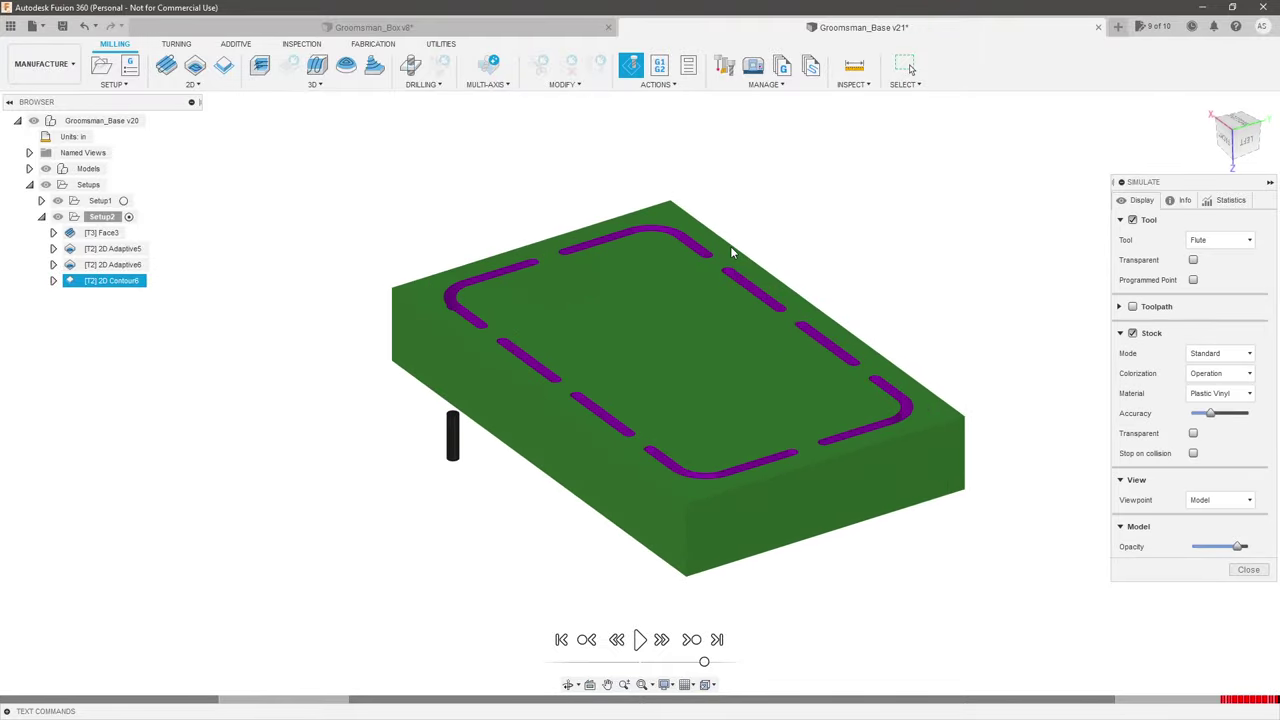
shift+middle_drag(607, 290, 603, 497)
shift+middle_drag(500, 380, 519, 288)
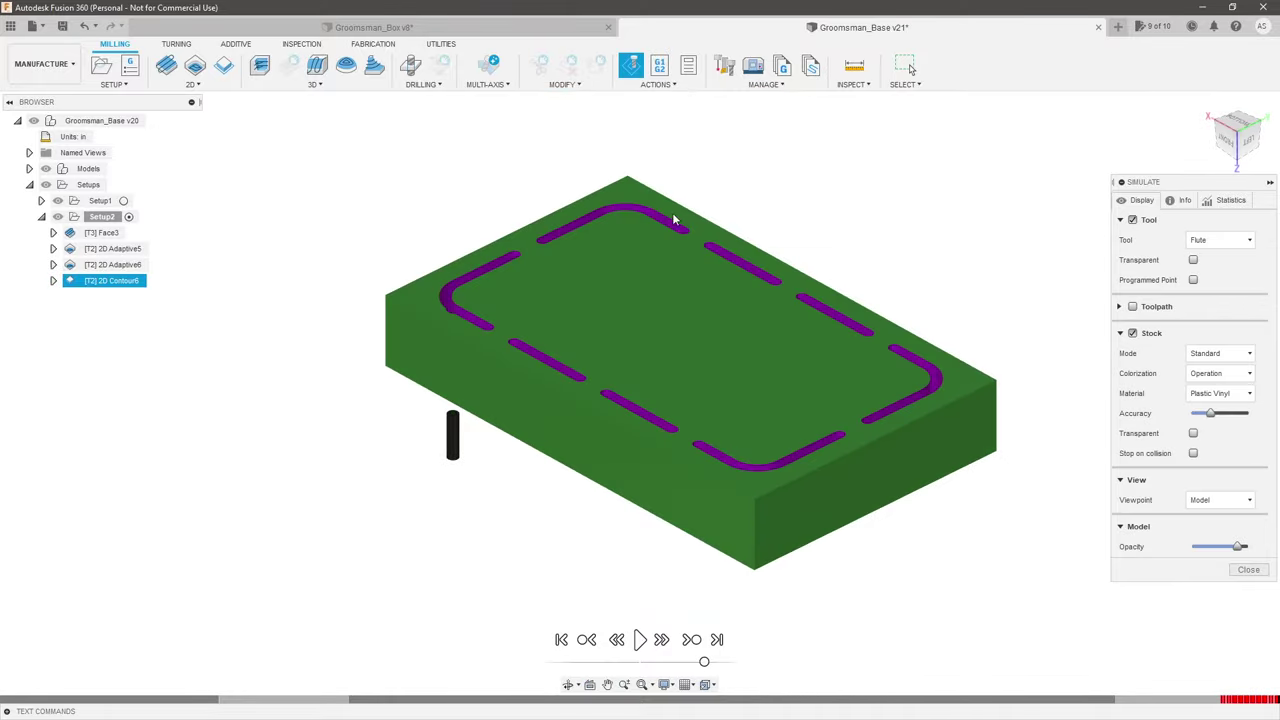
shift+middle_drag(771, 349, 671, 410)
shift+middle_drag(921, 487, 555, 197)
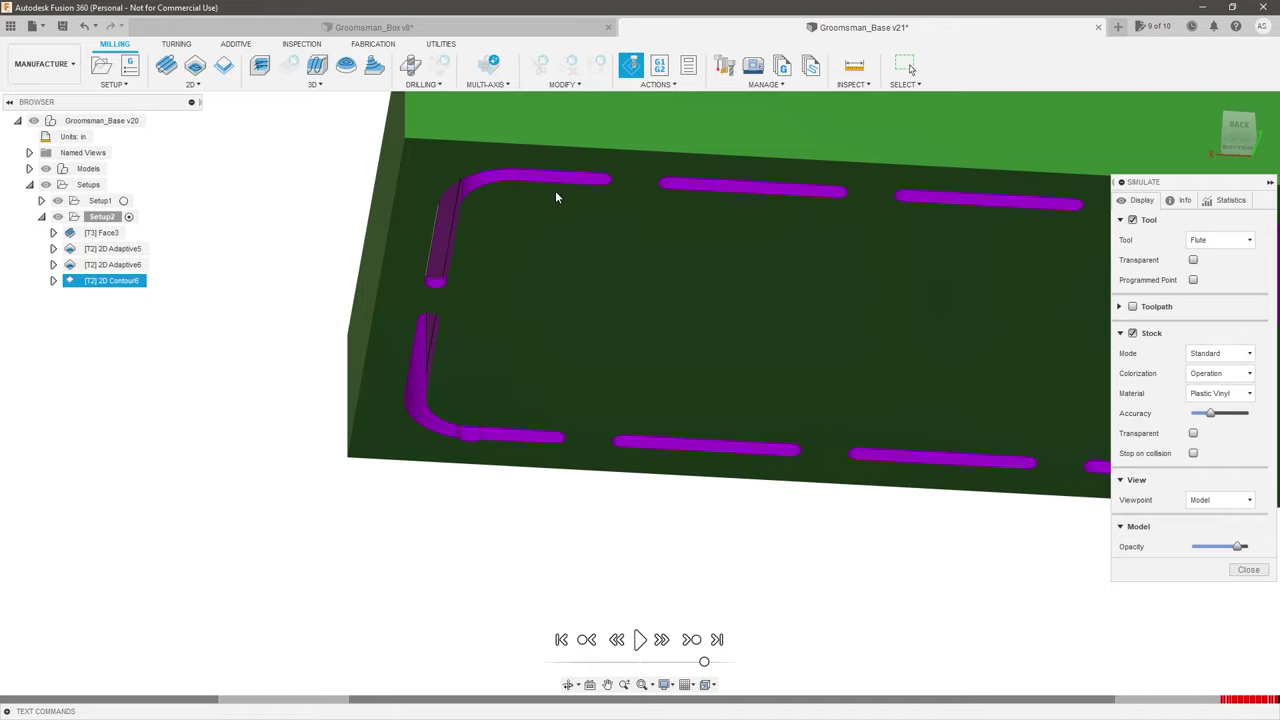
shift+middle_drag(557, 194, 436, 469)
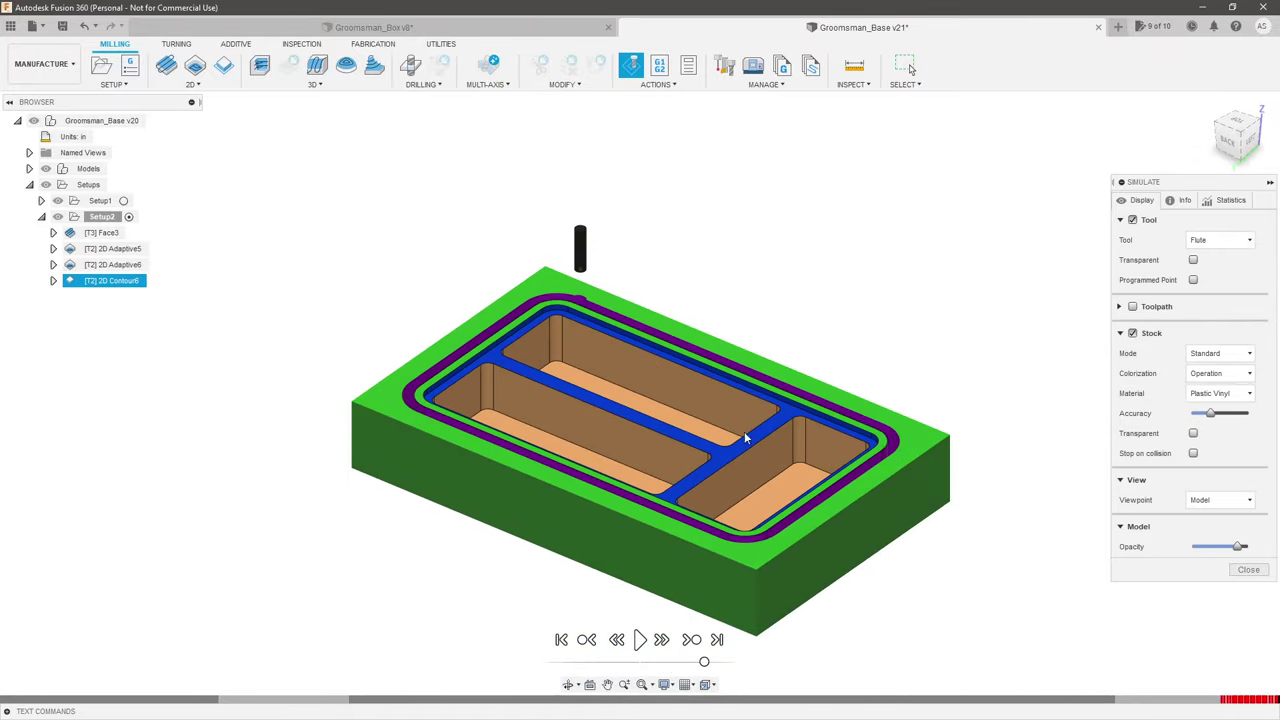
click(1248, 569)
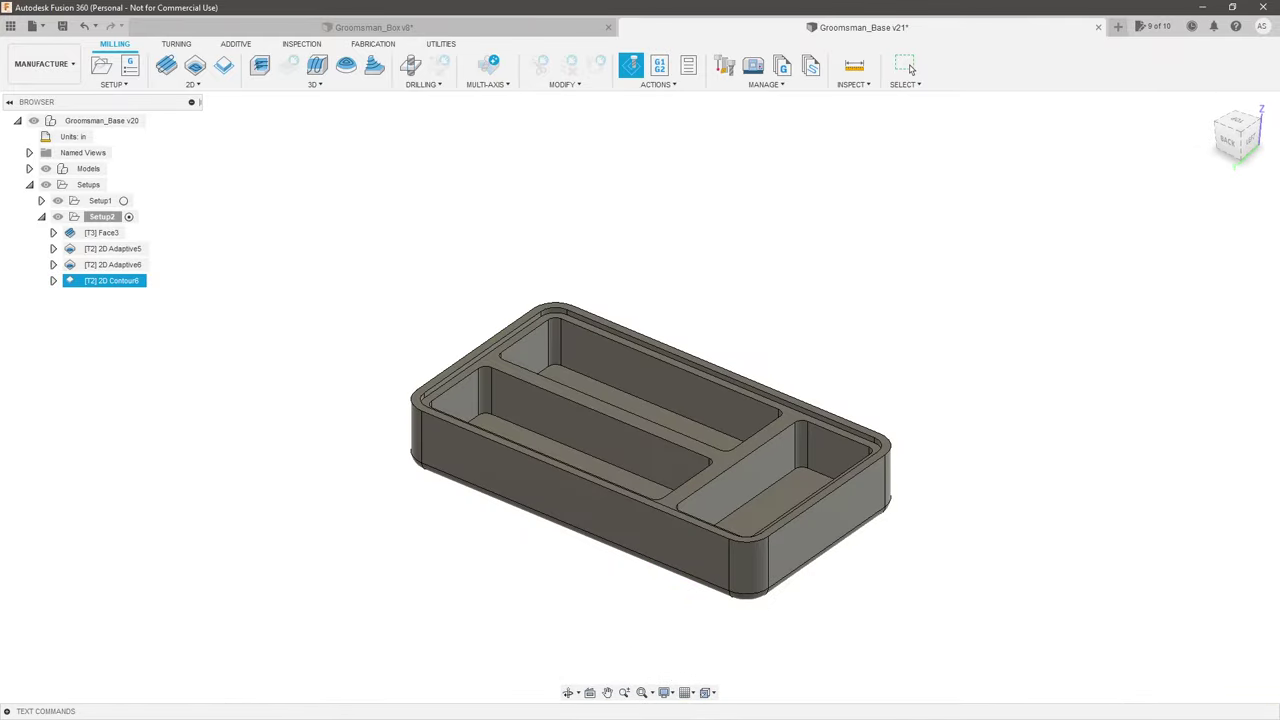
click(905, 66)
click(760, 280)
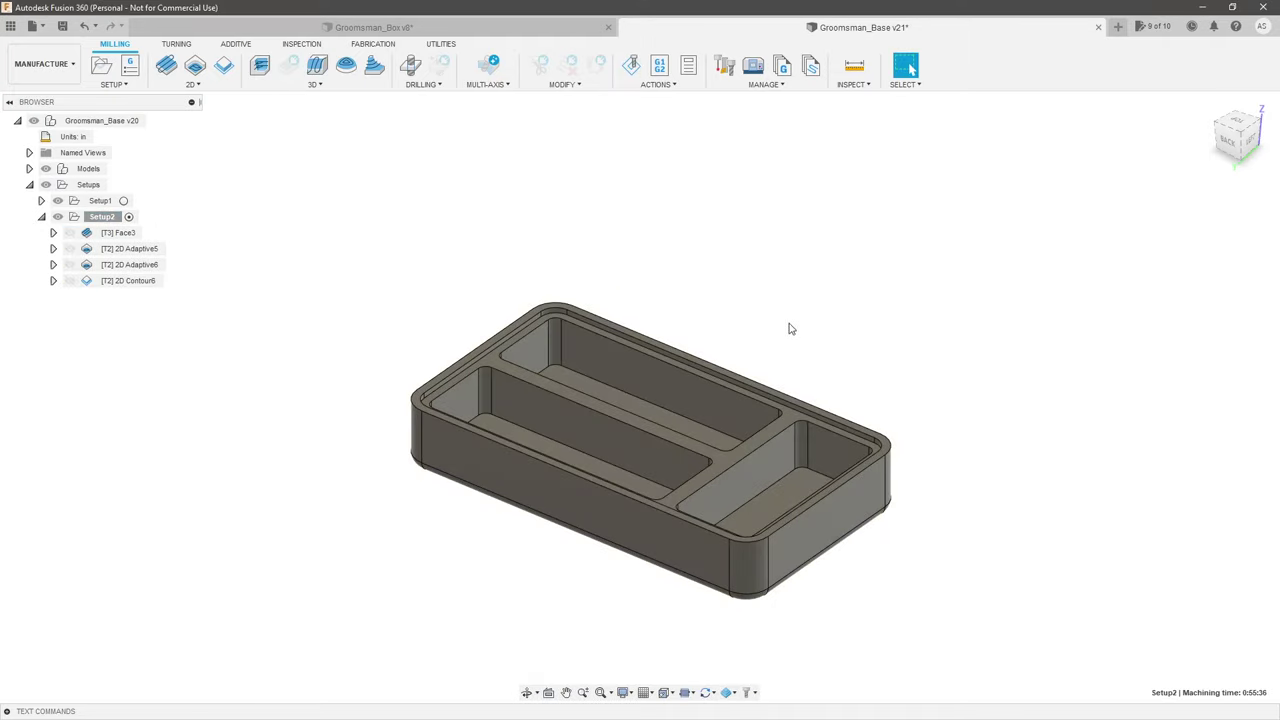
Step: Open the Groomsman_Lid component from the Groomsman_Box assembly as its own document
mouse_move(789, 325)
shift+middle_down()
mouse_move(820, 348)
mouse_move(809, 322)
shift+middle_up()
scroll(637, 504, up, 2)
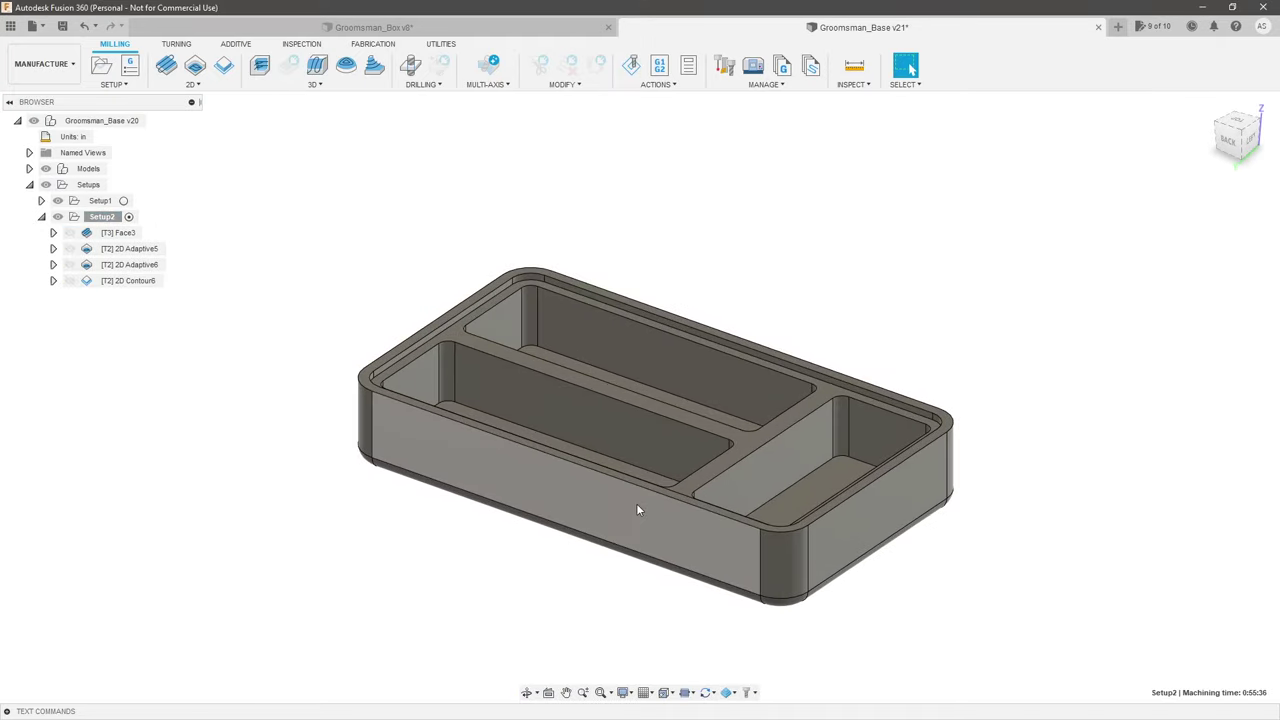
shift+middle_drag(637, 505, 641, 495)
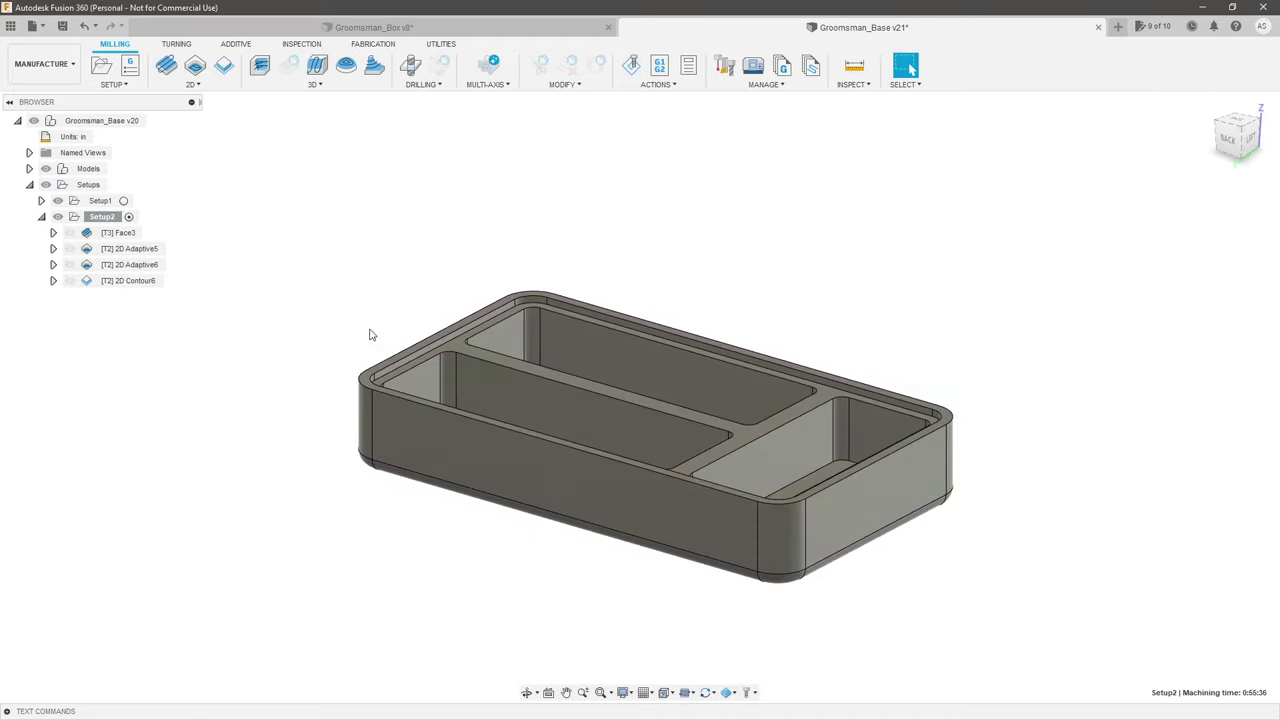
click(403, 27)
click(266, 271)
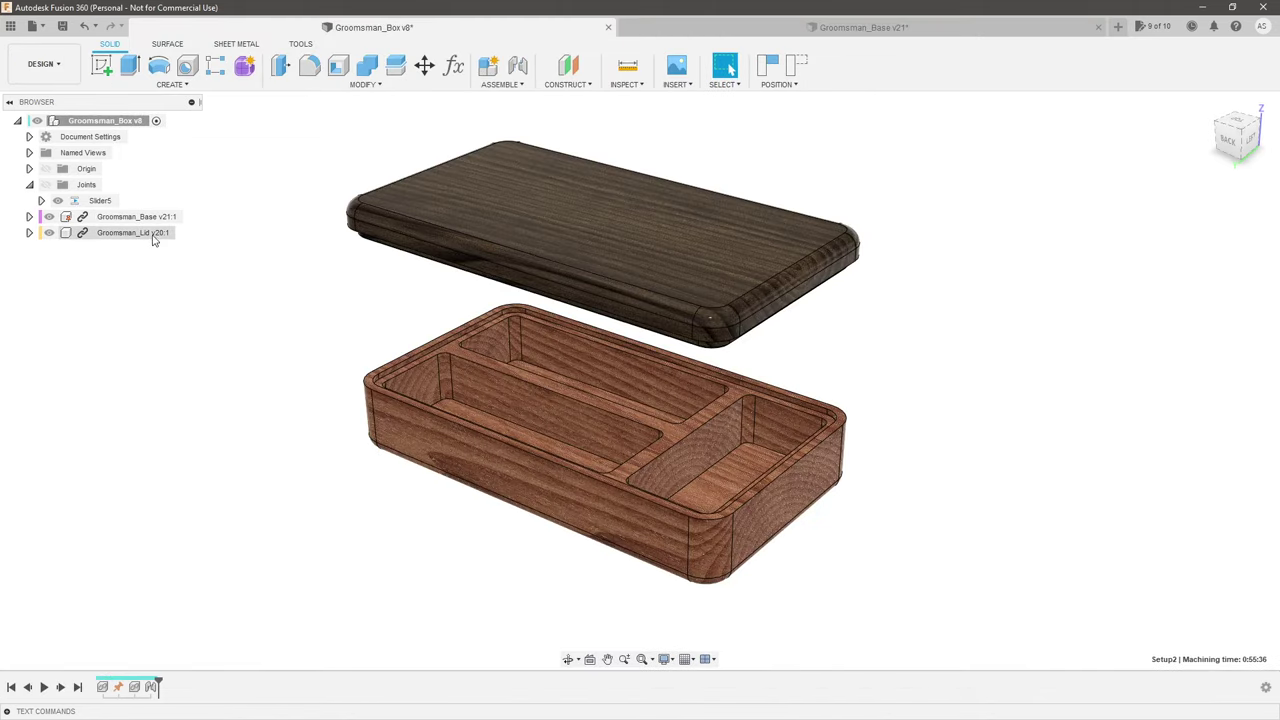
click(150, 232)
right_click(150, 234)
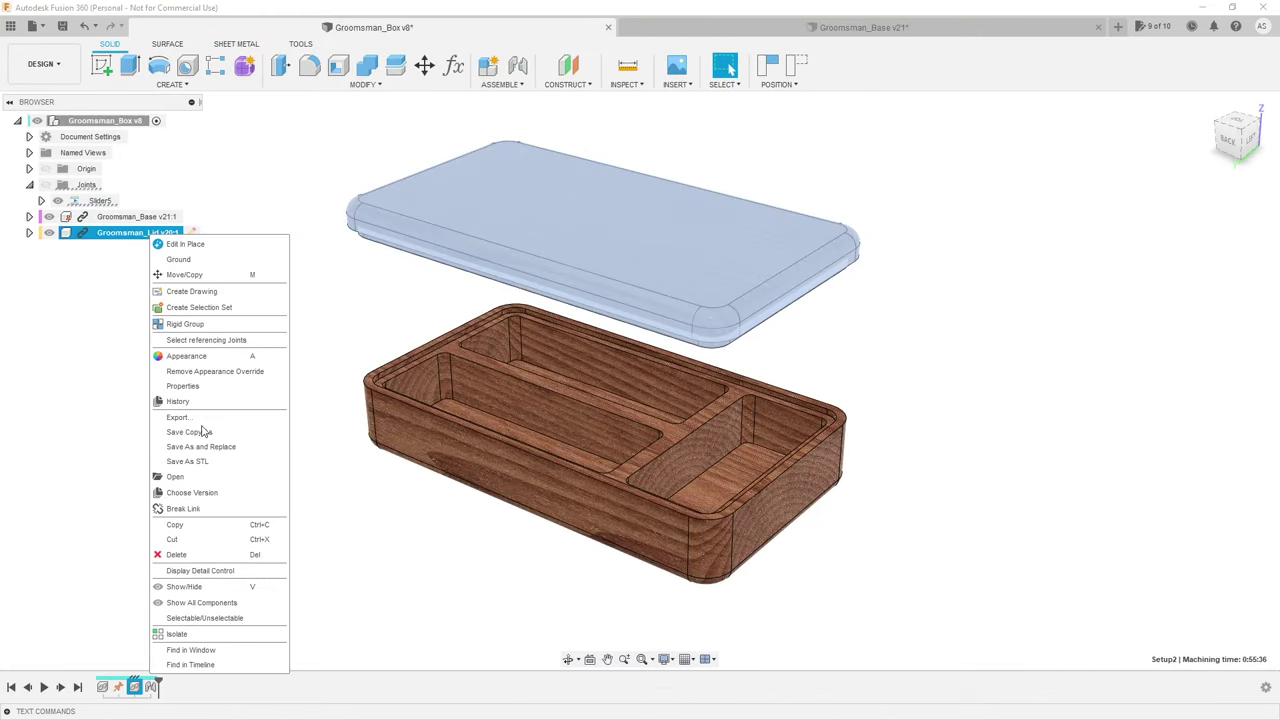
click(213, 479)
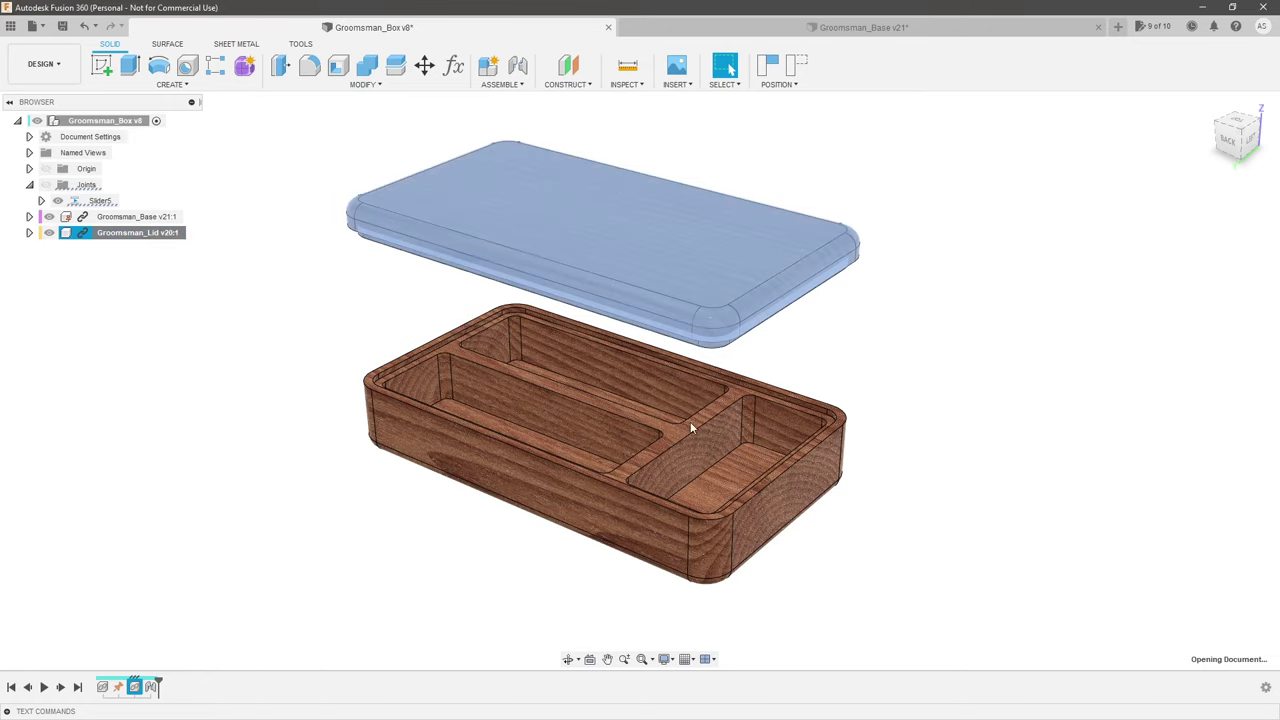
Step: Start a new milling setup for the lid in the Manufacture workspace and place its origin on a top corner of the stock box
click(56, 64)
click(80, 213)
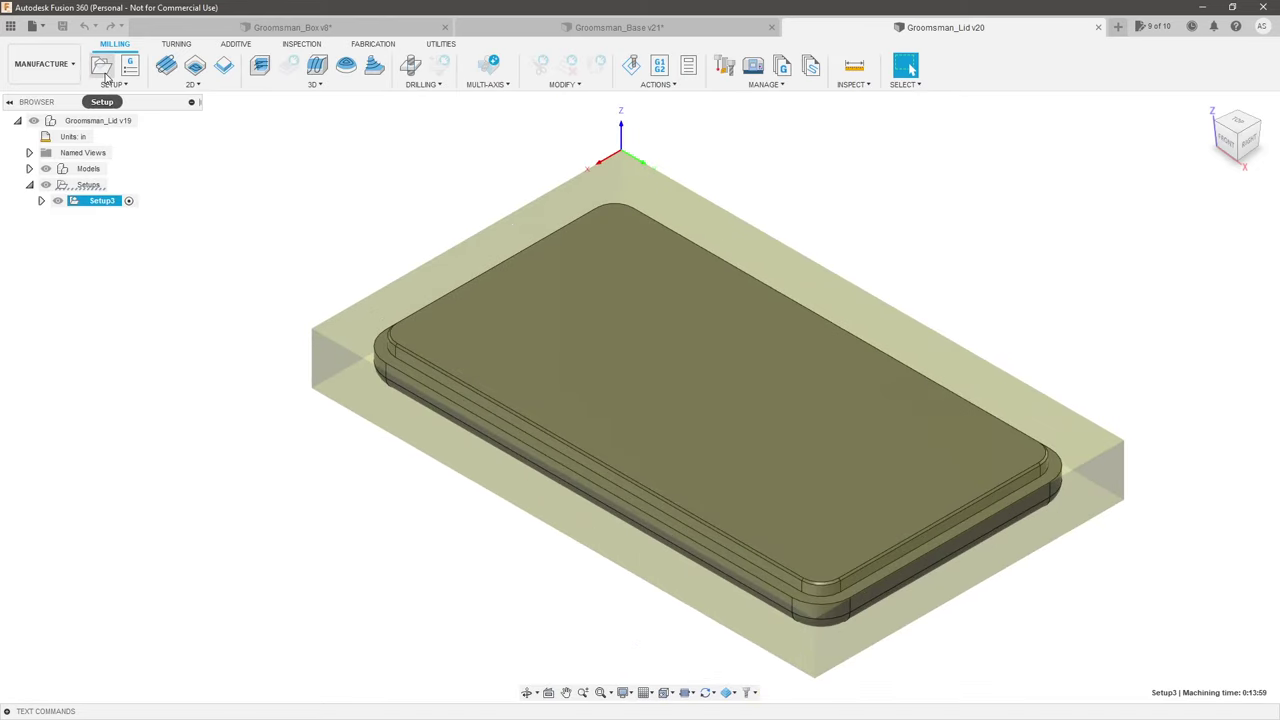
click(106, 76)
shift+middle_drag(334, 226, 347, 169)
scroll(696, 406, up, 2)
shift+middle_drag(696, 407, 774, 415)
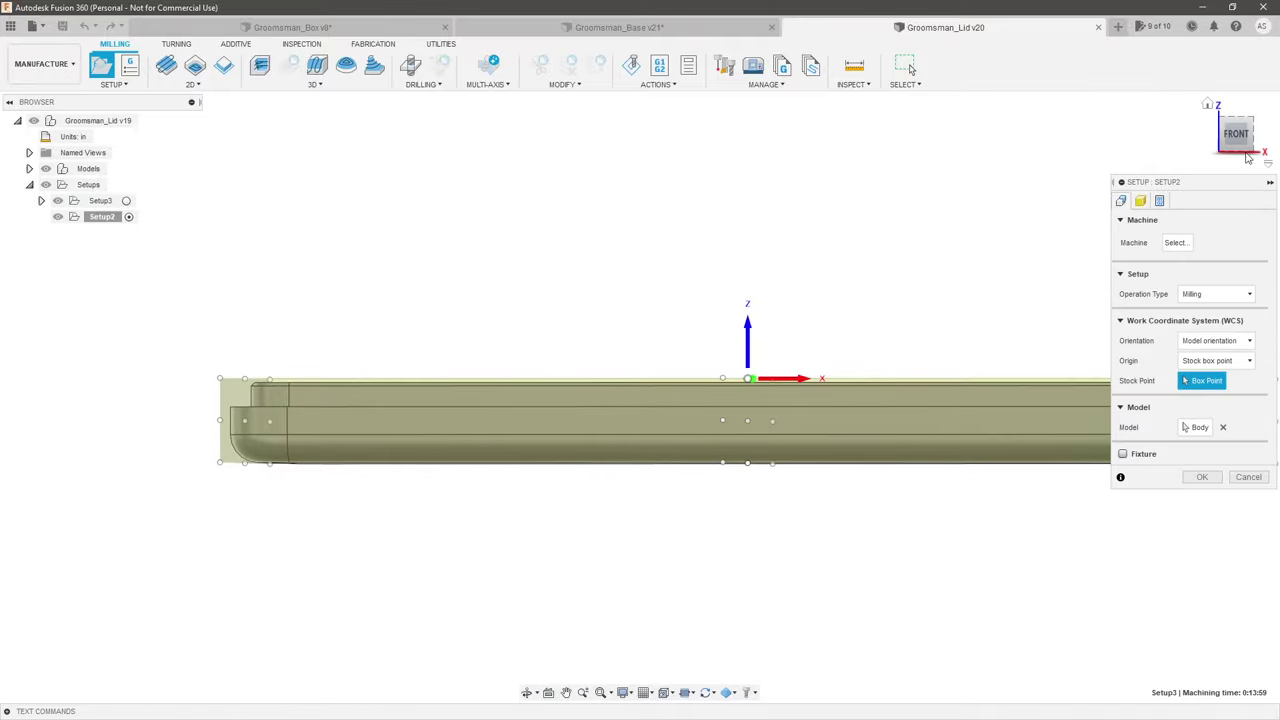
shift+middle_drag(937, 335, 738, 386)
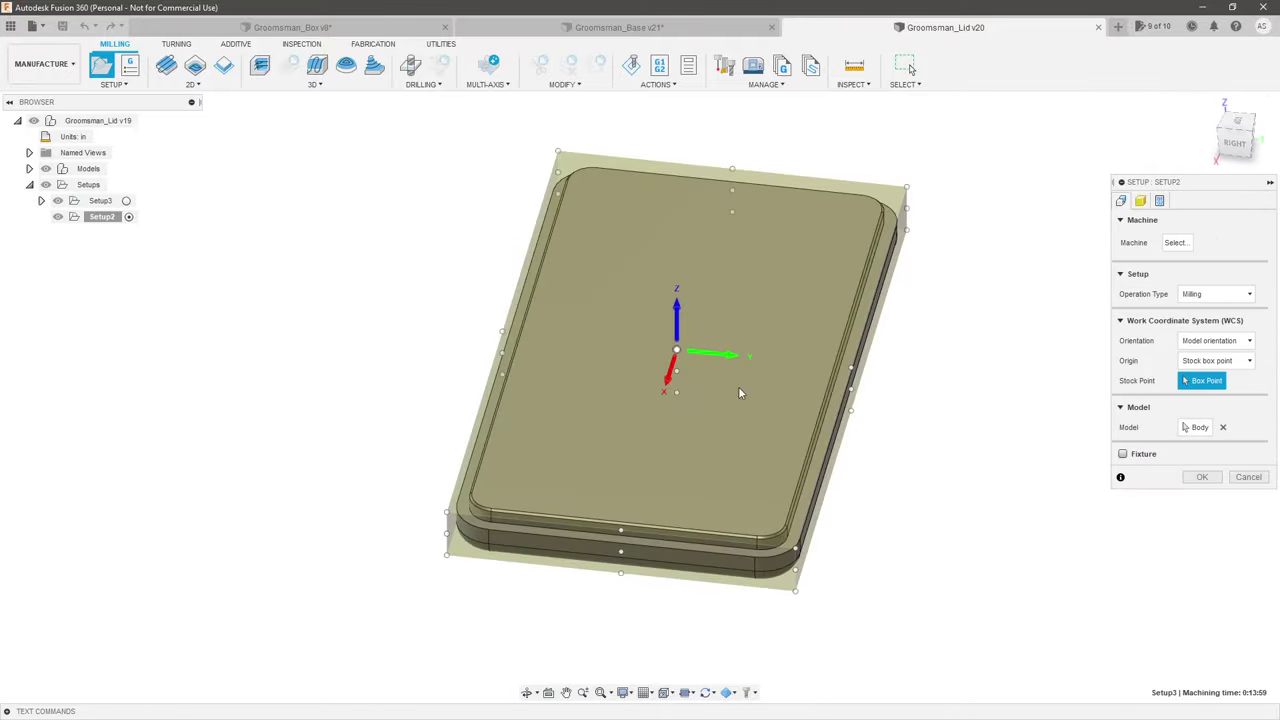
click(447, 514)
scroll(440, 560, up, 2)
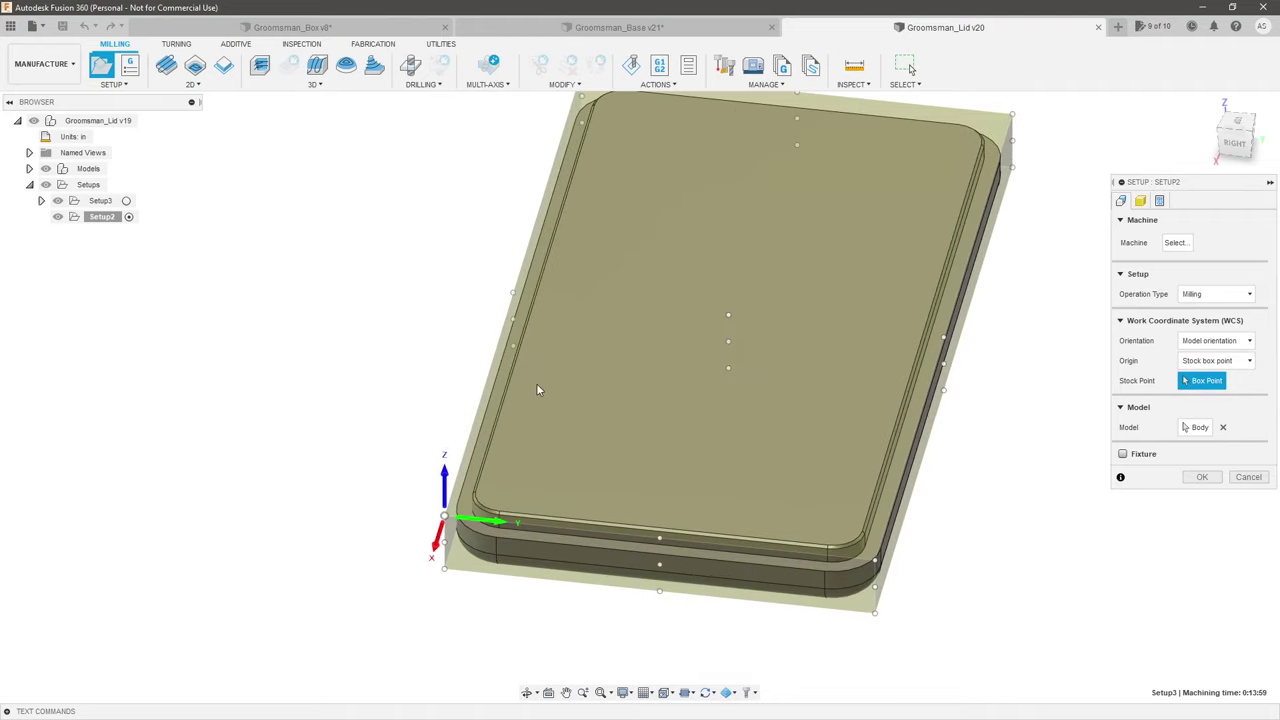
shift+middle_drag(537, 390, 500, 404)
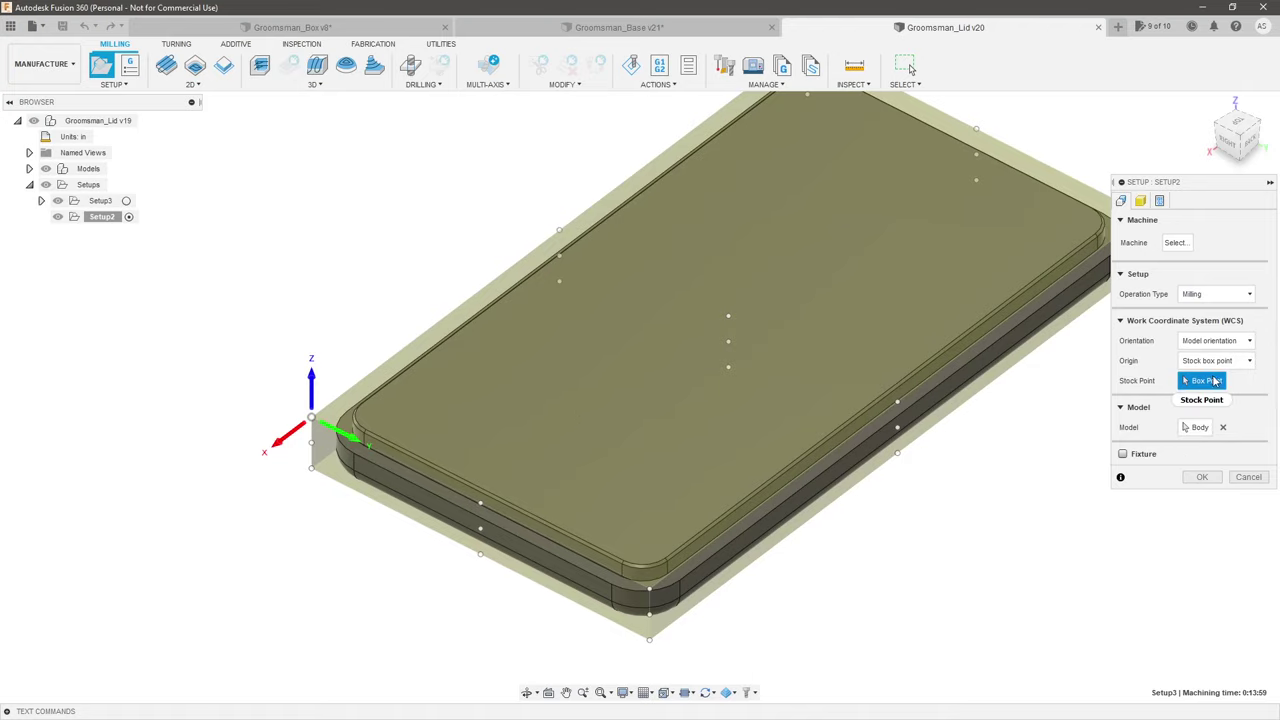
Step: Set the WCS orientation to Select X & Y axes, using a short lid edge for X and a long lid edge for Y
click(1212, 340)
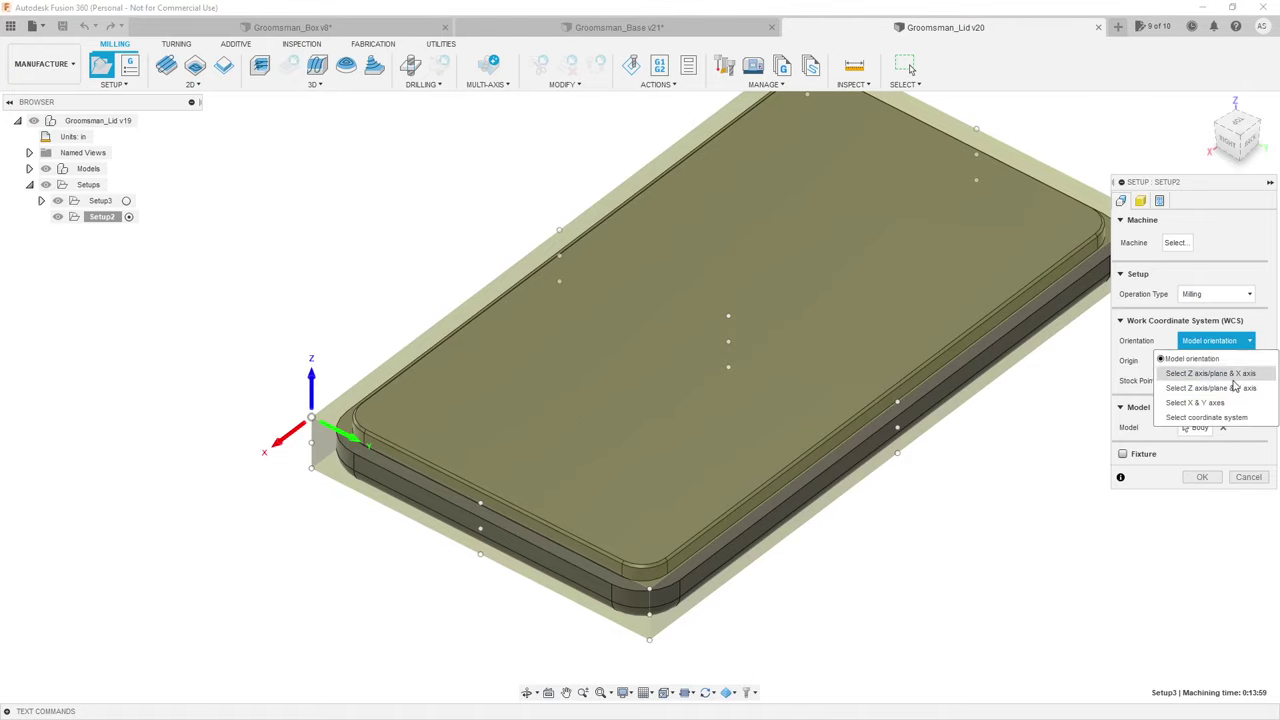
click(1195, 402)
scroll(470, 464, up, 3)
click(395, 479)
shift+middle_drag(395, 479, 341, 358)
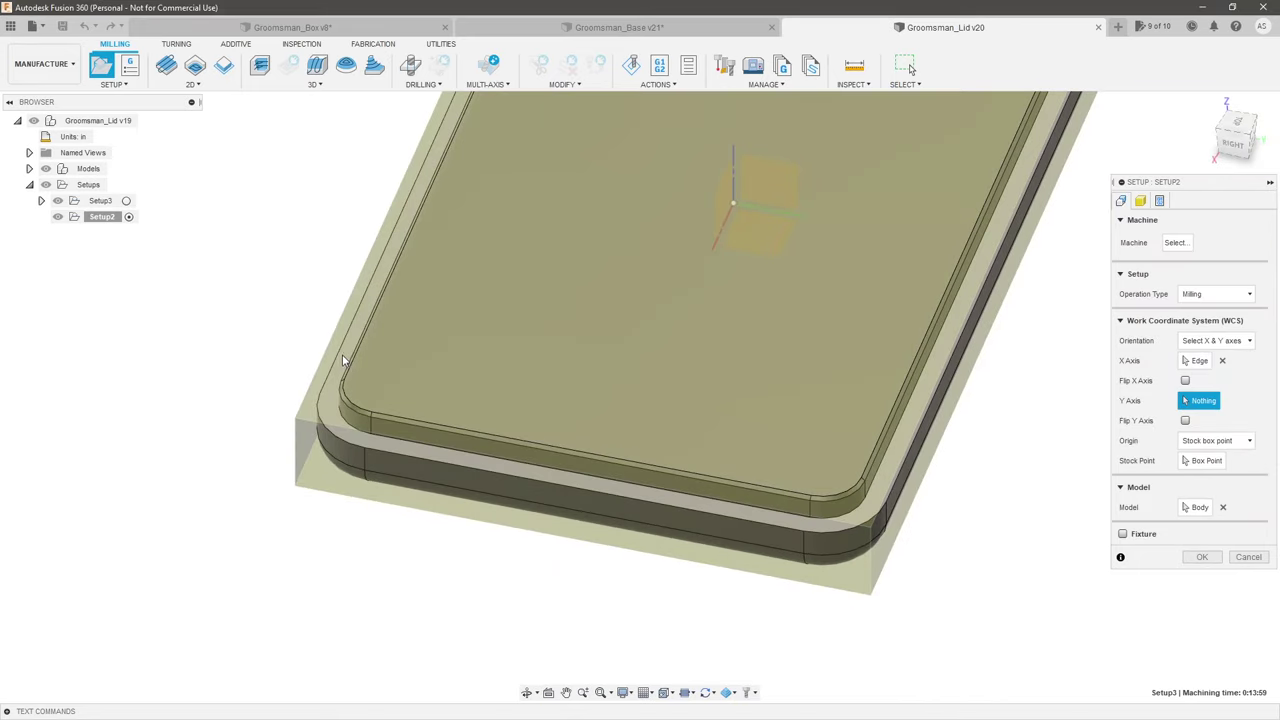
click(341, 357)
Step: Place the origin on the stock's top corner with the Y axis flipped so Z points up, and open the setup's stock settings
click(1203, 460)
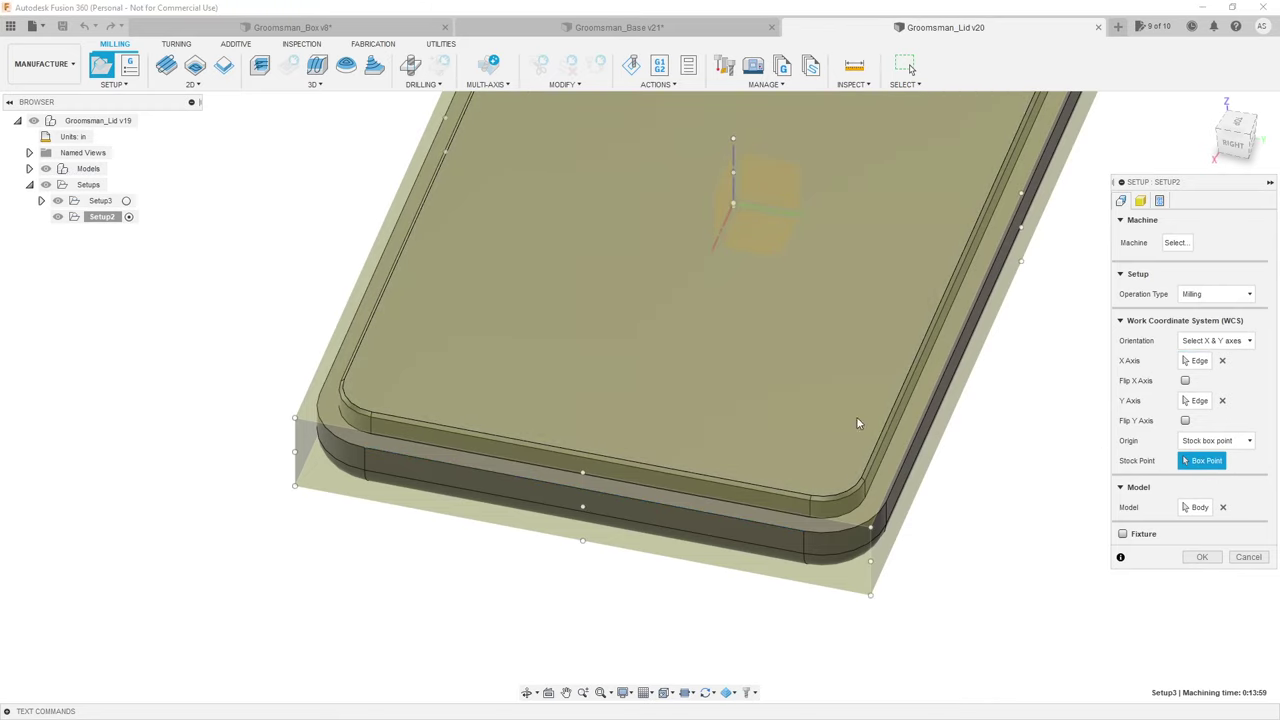
click(295, 418)
shift+middle_drag(621, 399, 481, 343)
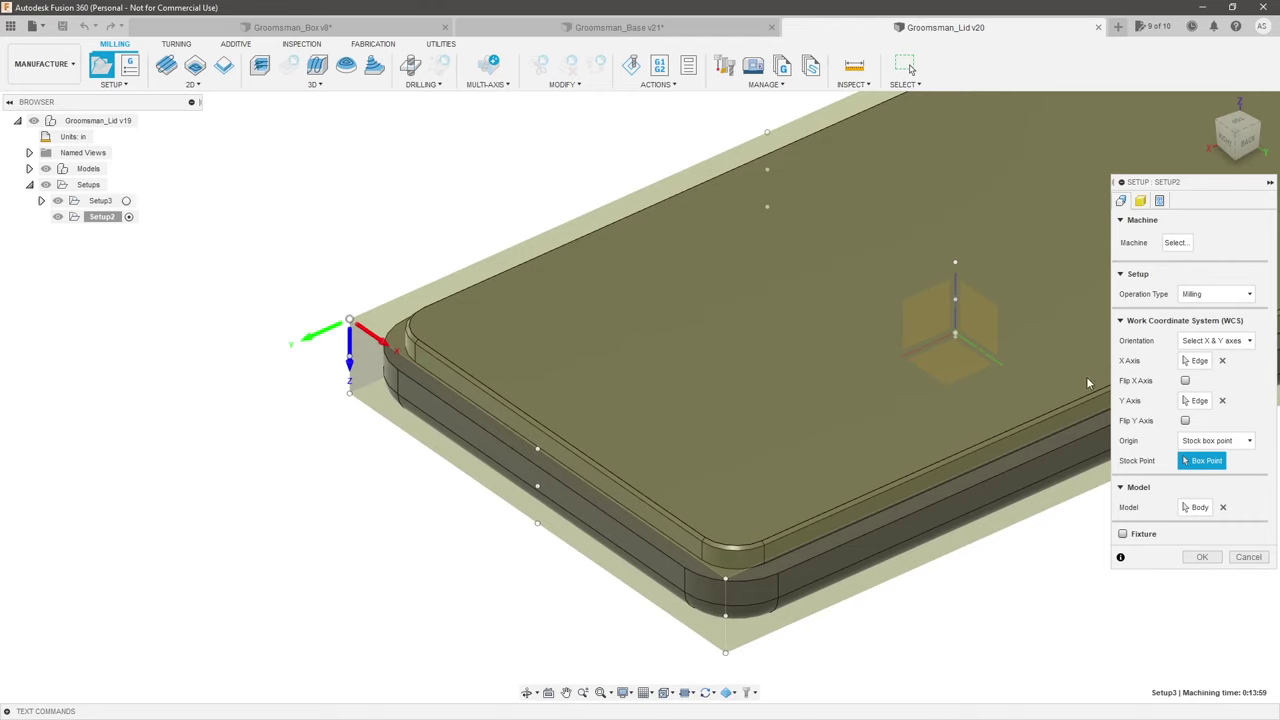
click(1185, 420)
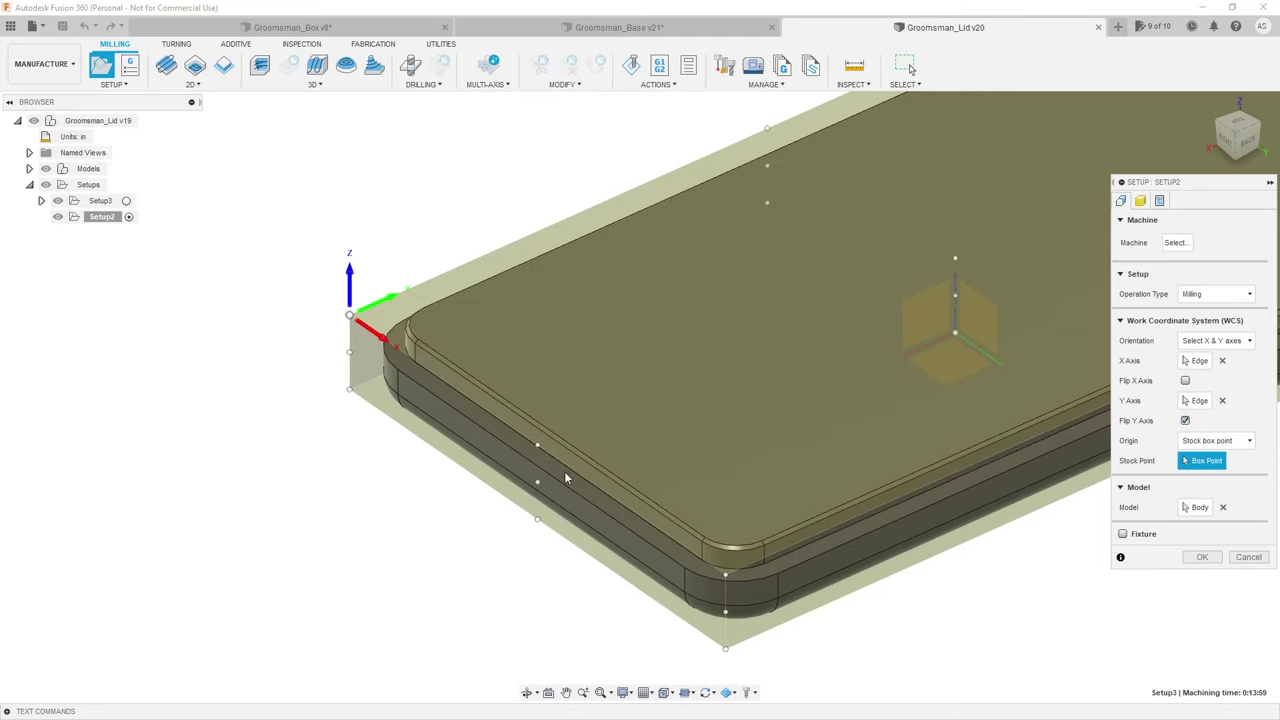
scroll(565, 478, down, 2)
shift+middle_drag(540, 482, 592, 456)
scroll(592, 454, down, 2)
scroll(754, 443, up, 2)
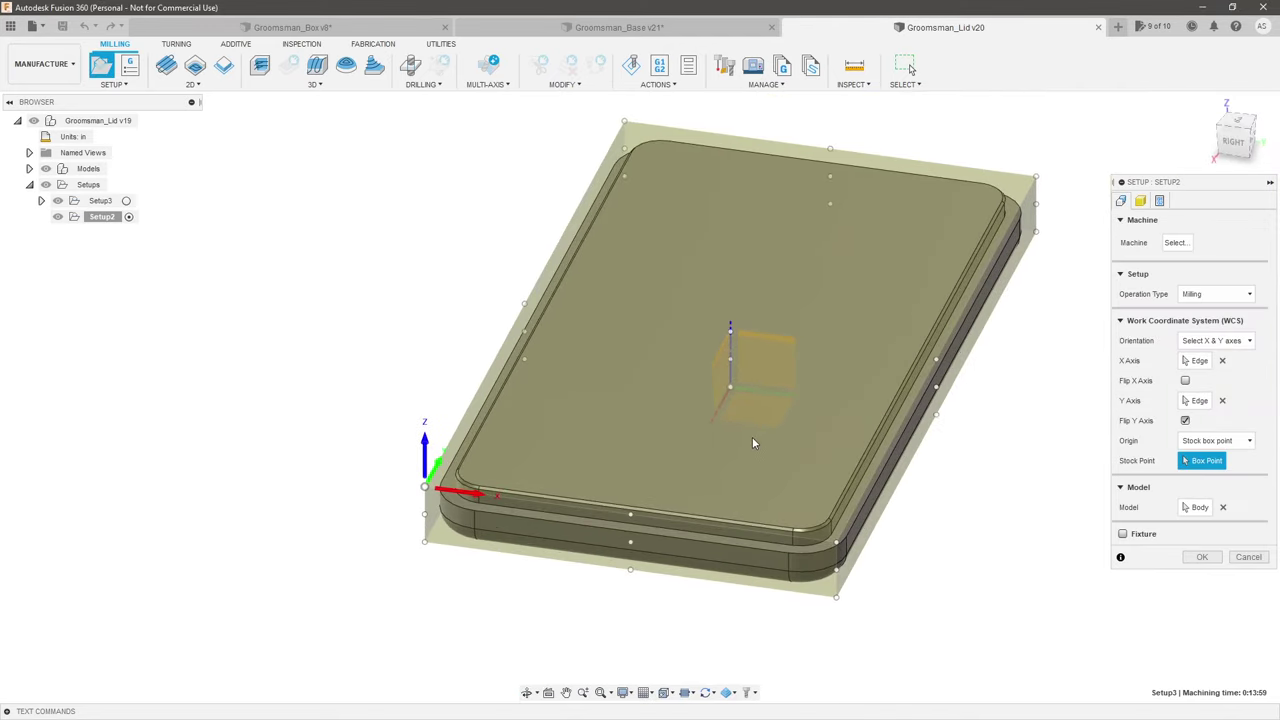
shift+middle_drag(754, 443, 880, 430)
click(1140, 201)
Step: Set the stock top offset and stock bottom offset to 0.0625 in each
shift+middle_drag(720, 380, 1000, 343)
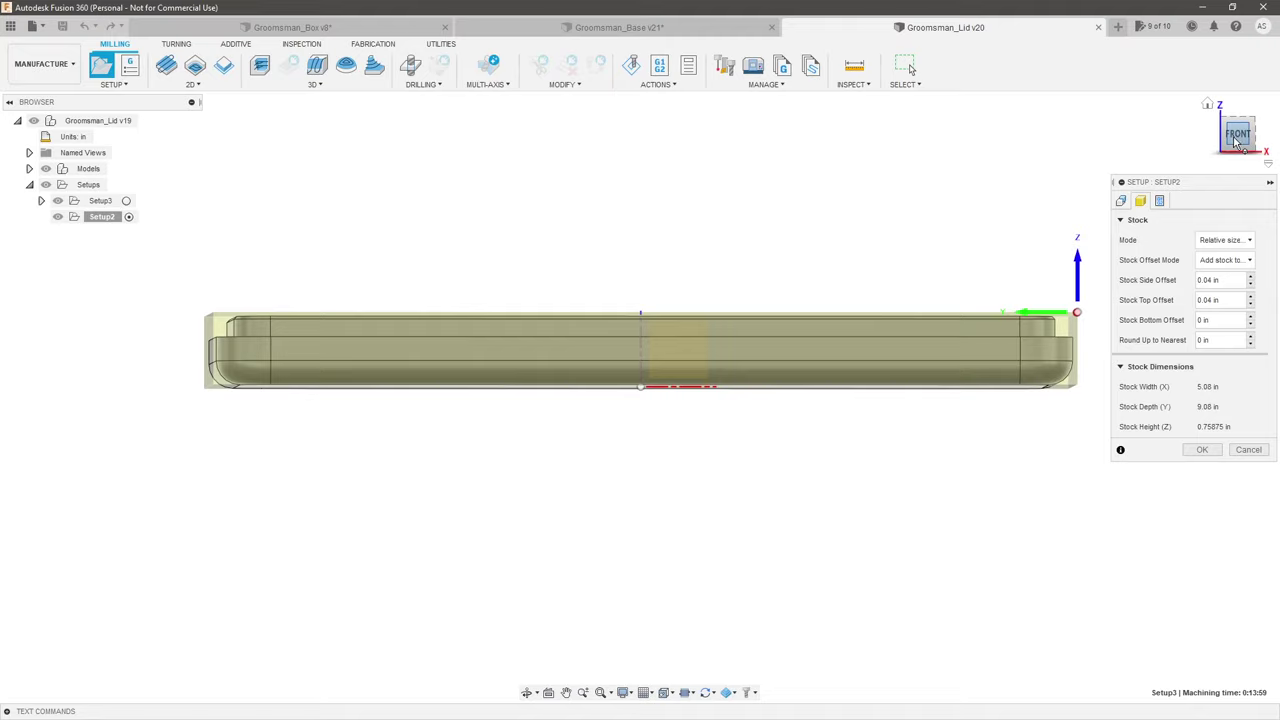
scroll(1090, 320, up, 5)
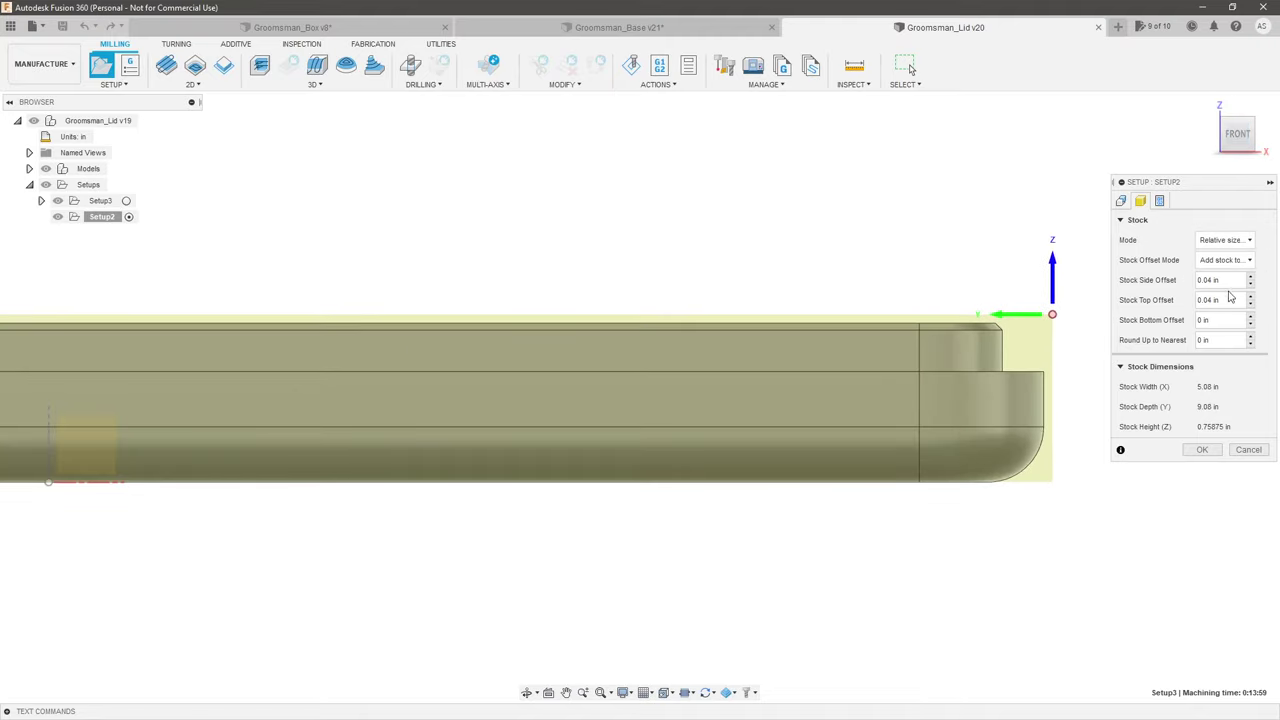
click(1236, 300)
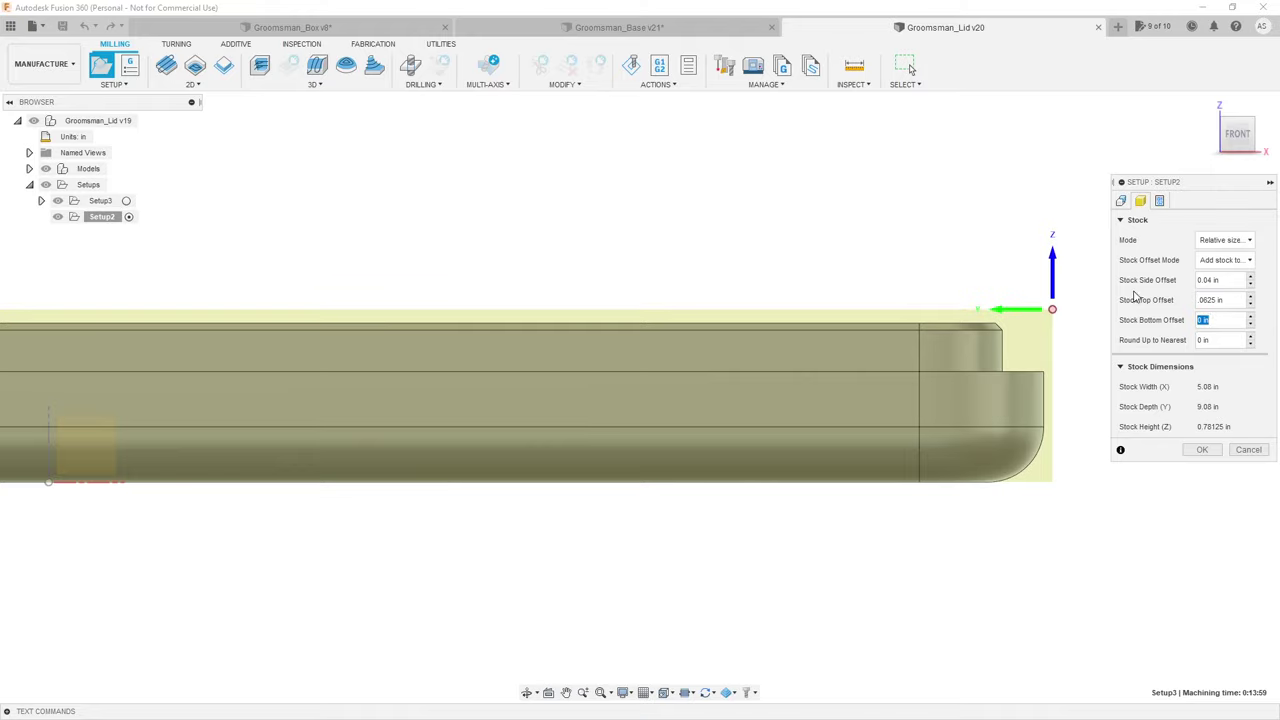
key(Tab)
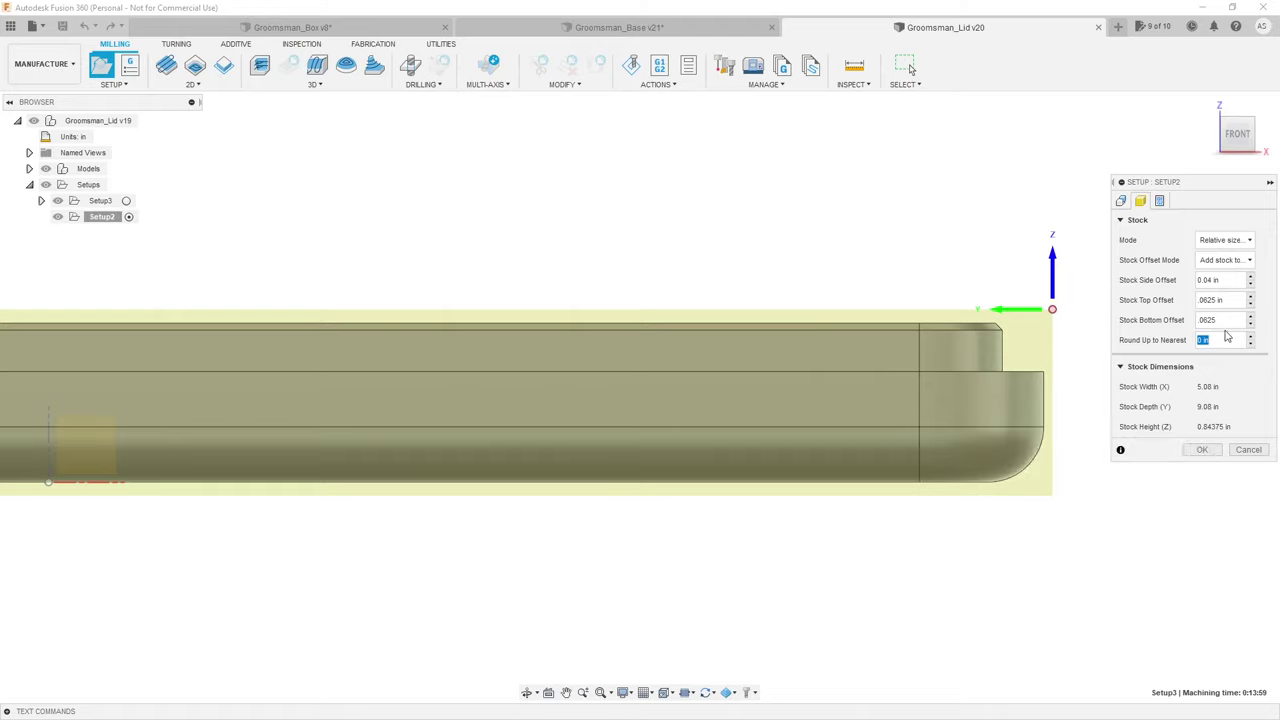
Step: Set both the stock bottom offset and the stock top offset to 0
key(shift+Tab)
text(0)
key(Tab)
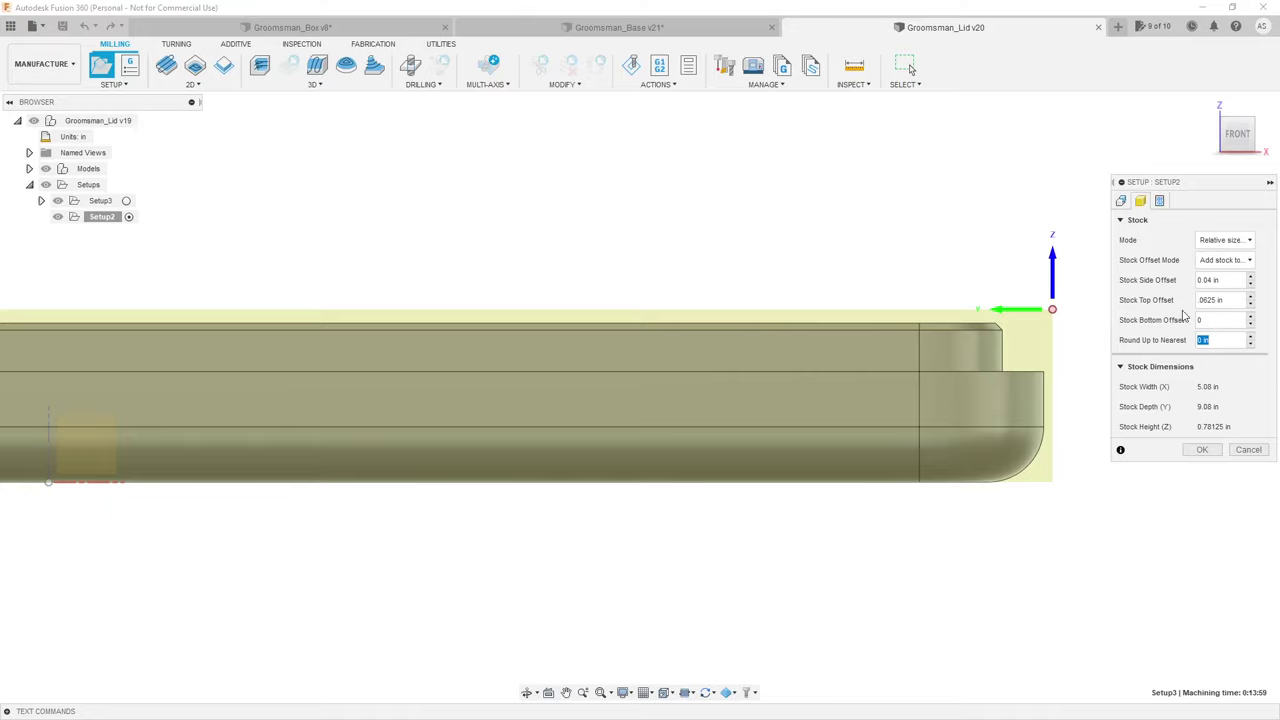
double_click(1220, 300)
text(0)
key(Tab)
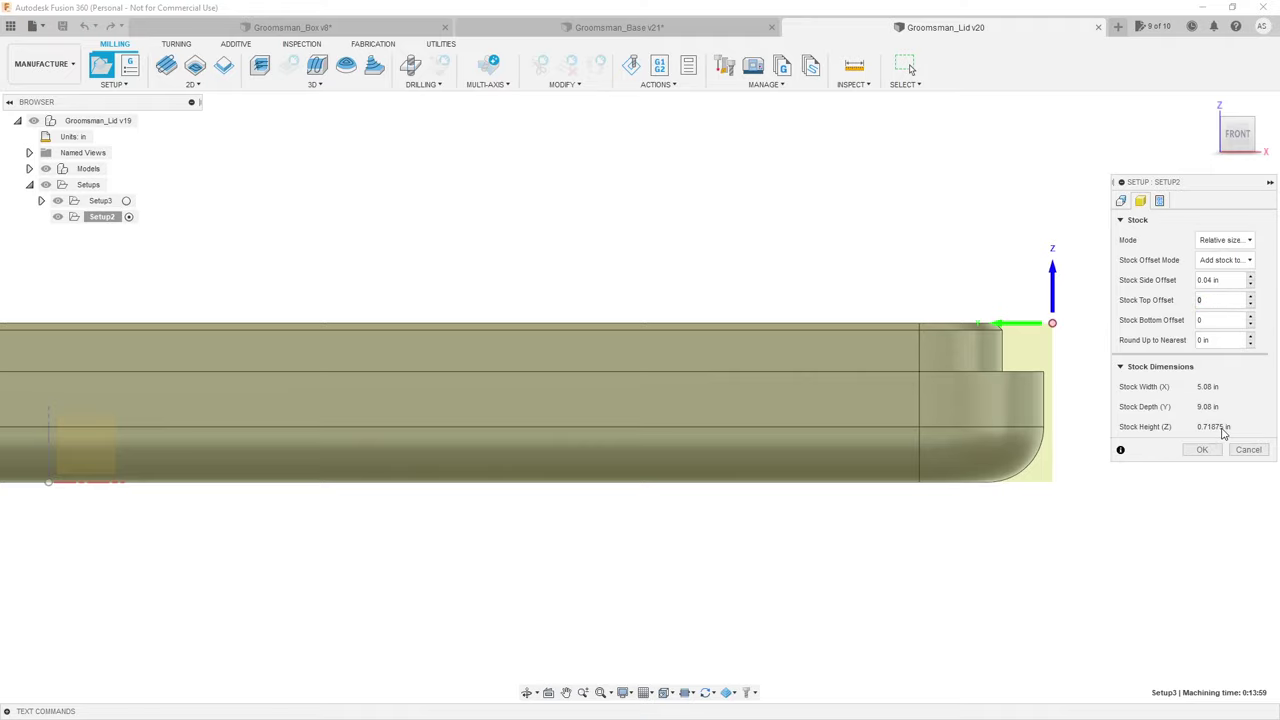
Step: Use Calculator to work out 0.75 minus 0.71875, divide the result by 2, and close Calculator
key(XF86Calculator)
text(.7)
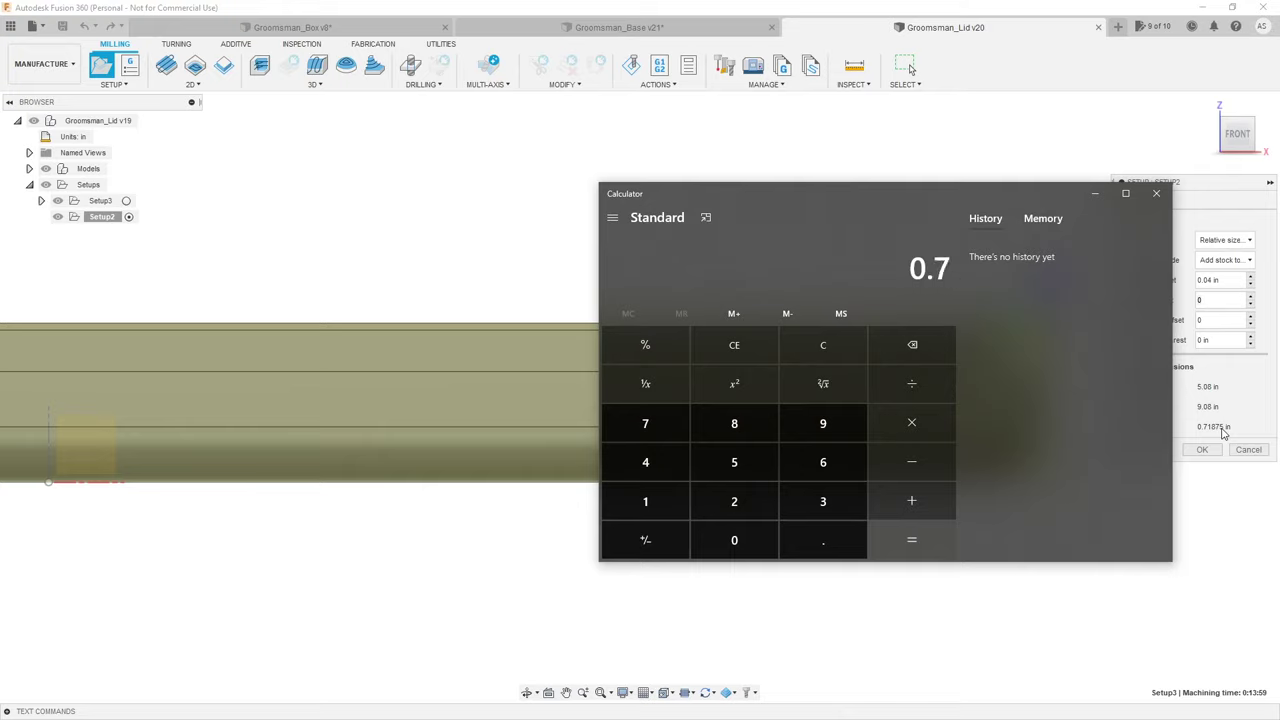
text(5 - 0.71875)
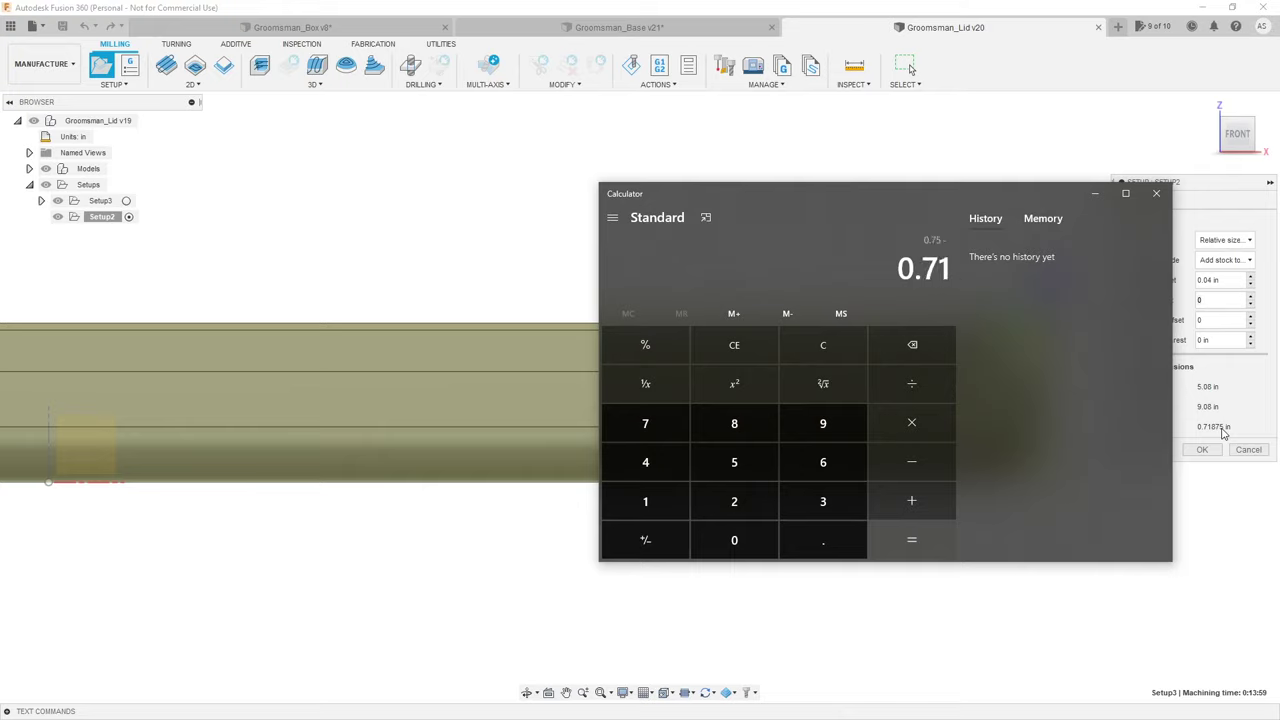
key(Return)
text(/2)
key(Return)
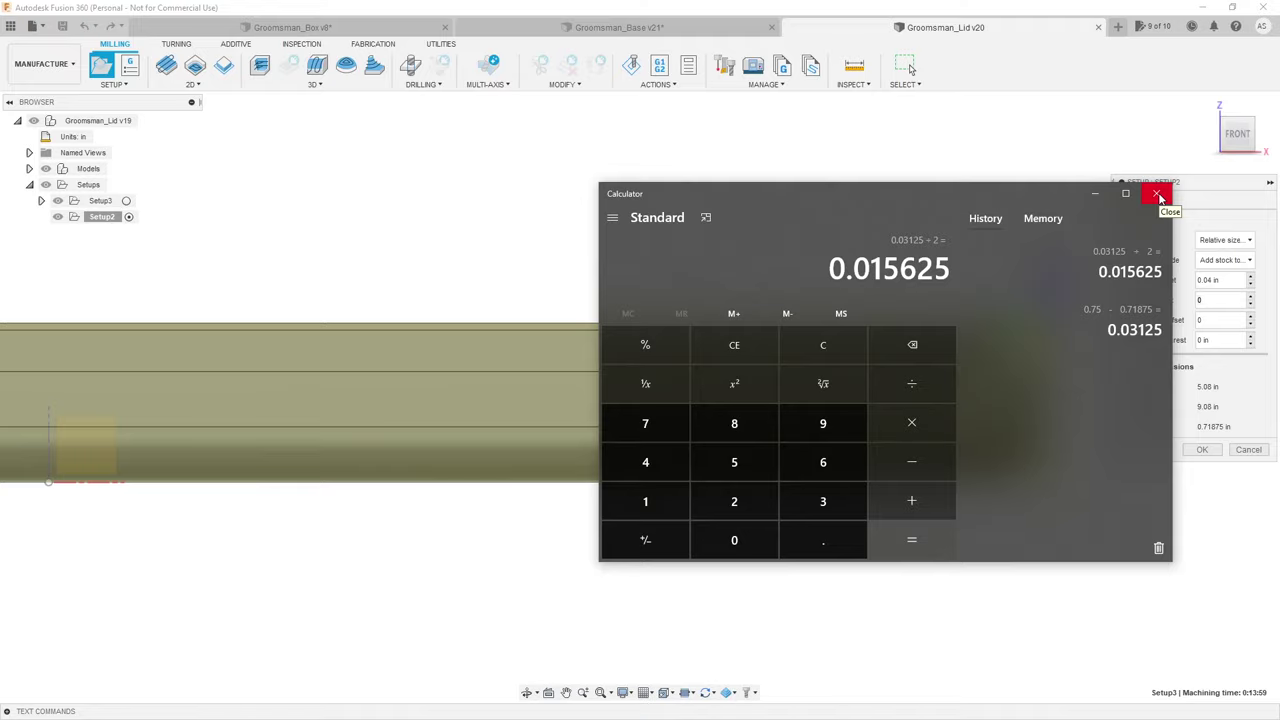
click(1158, 195)
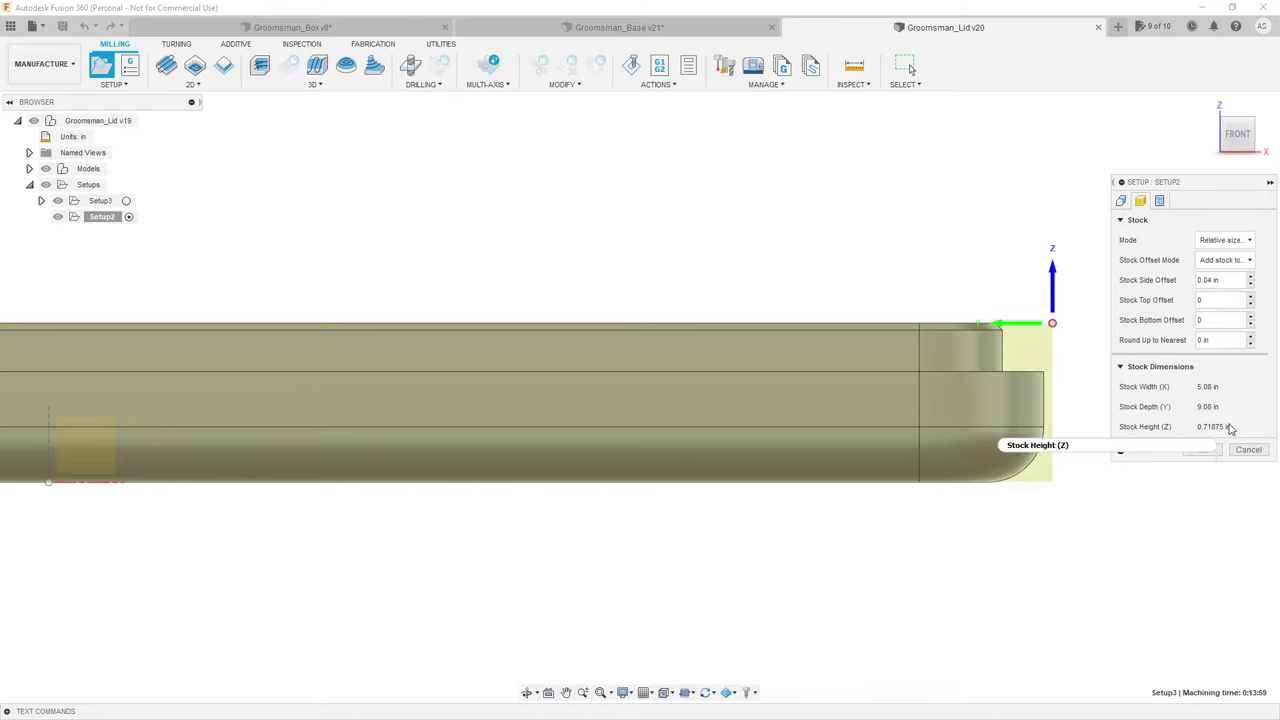
Step: Use Calculator to compute half the difference between 1 in and the 0.71875 in stock height, and return to Fusion 360
key(XF86Calculator)
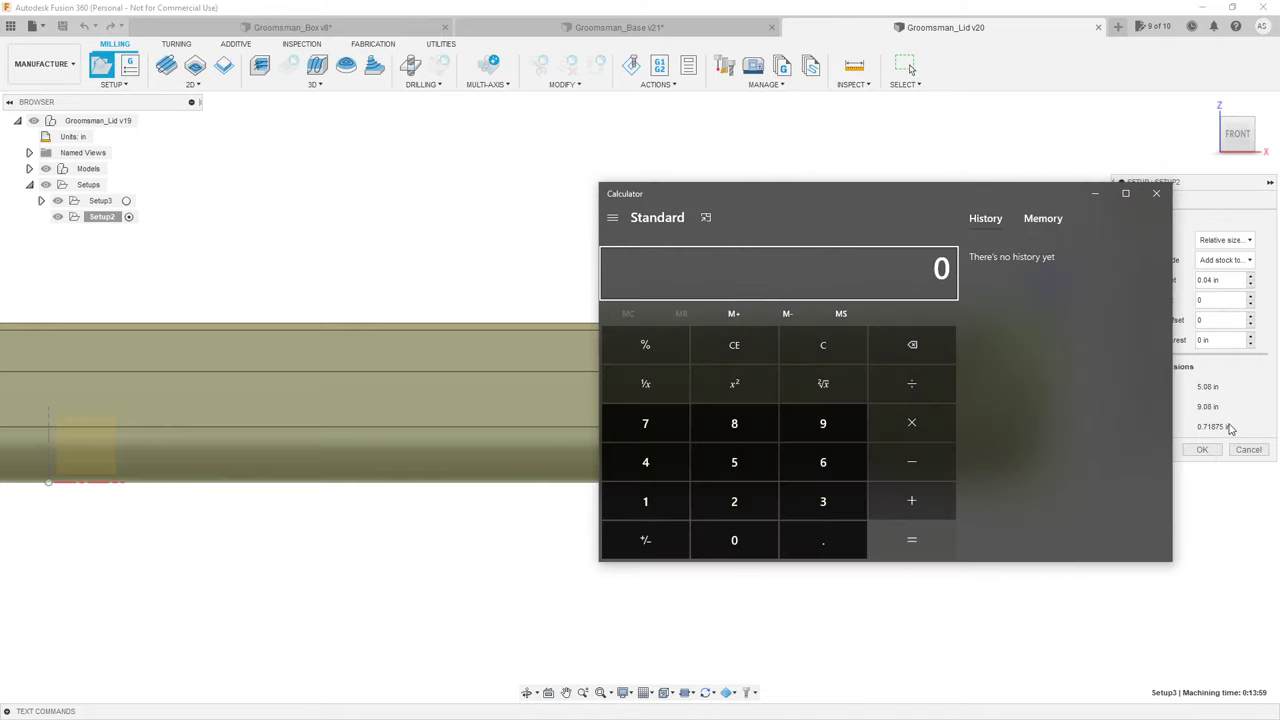
text(1 - 0.71875)
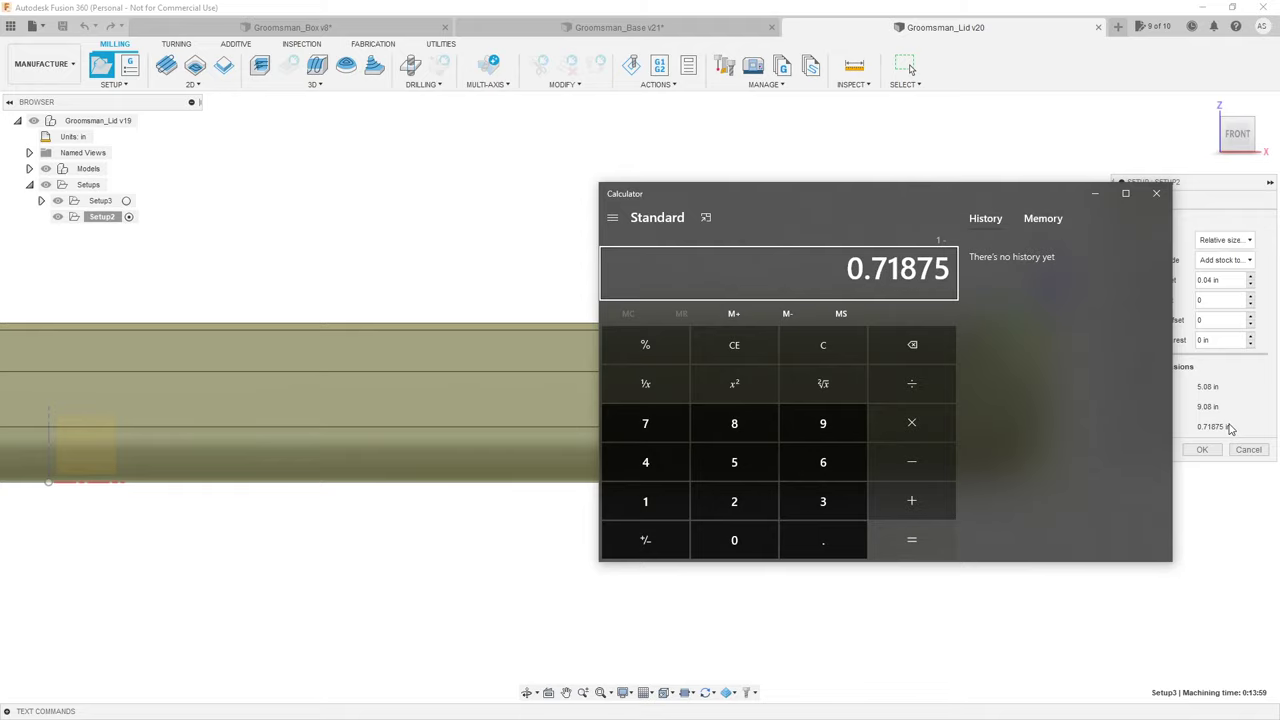
key(Return)
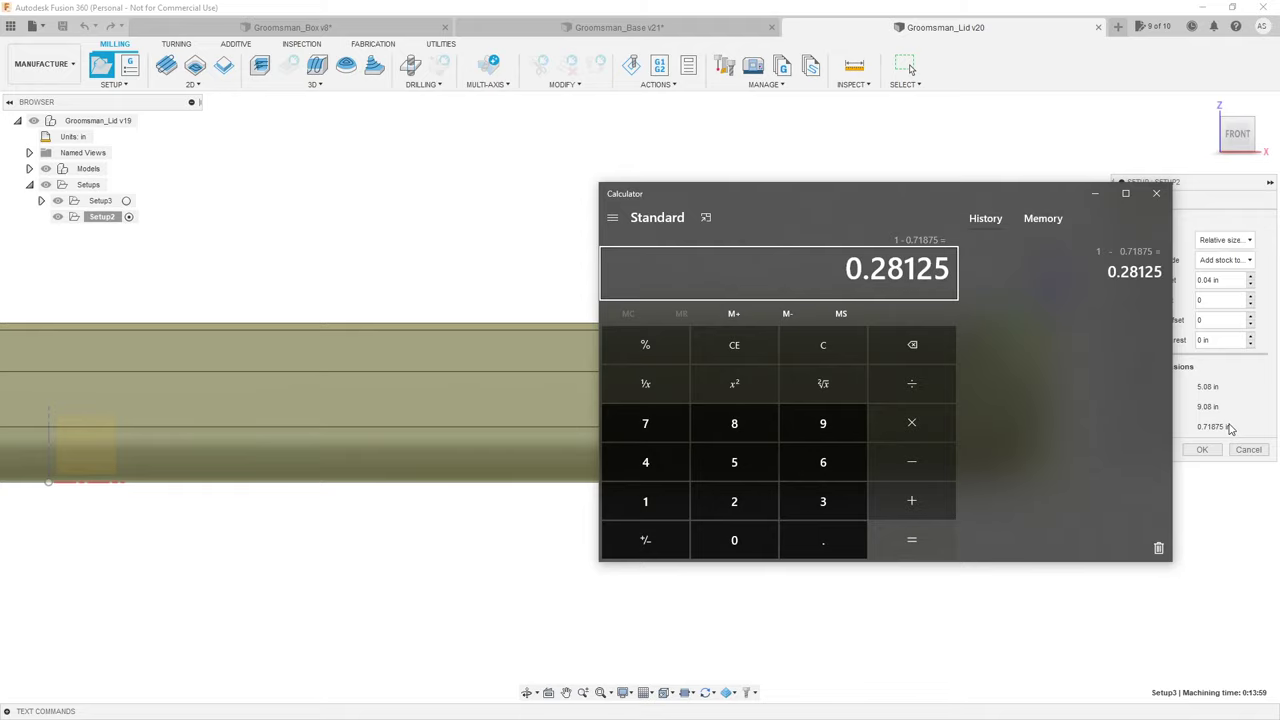
text(/2)
key(Return)
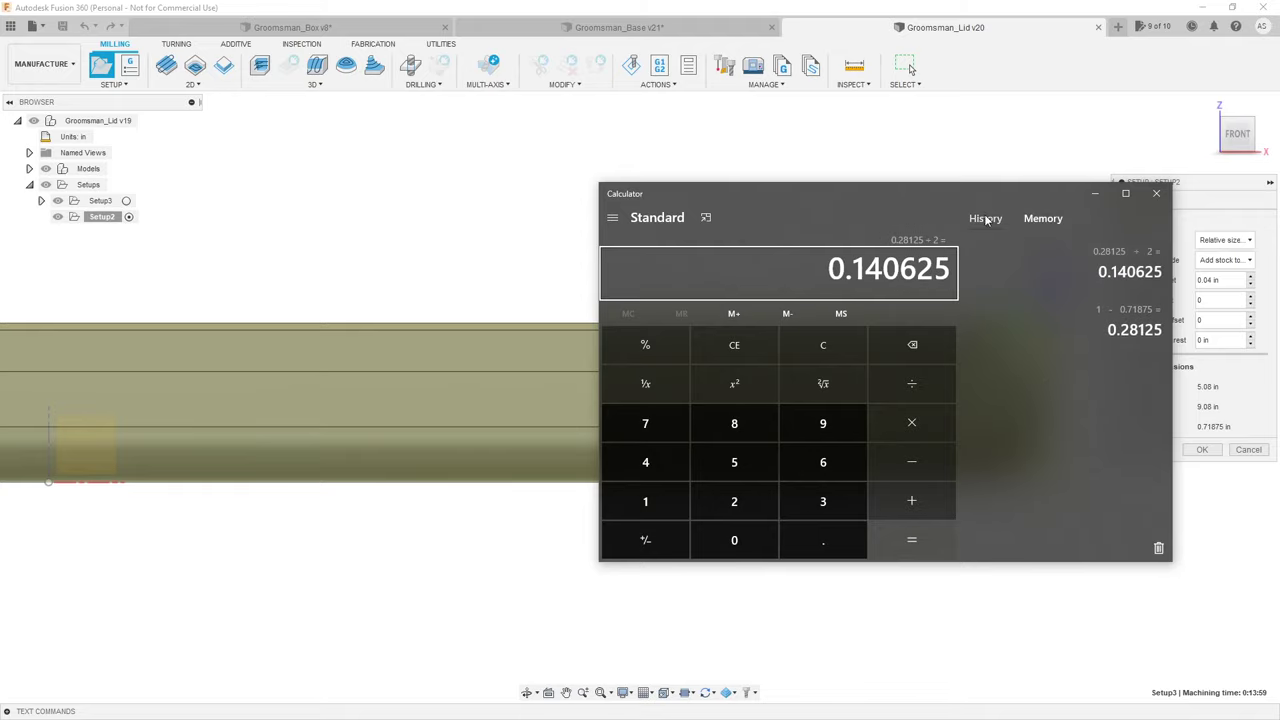
drag(950, 195, 791, 186)
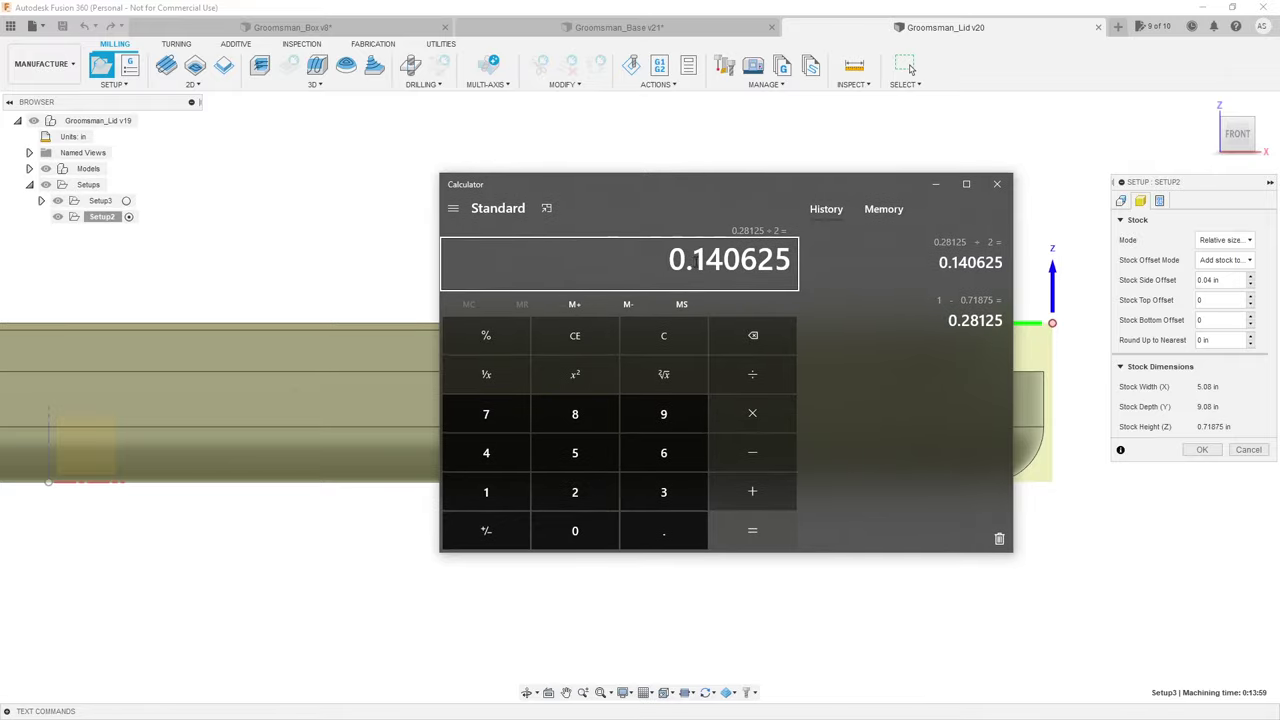
click(997, 184)
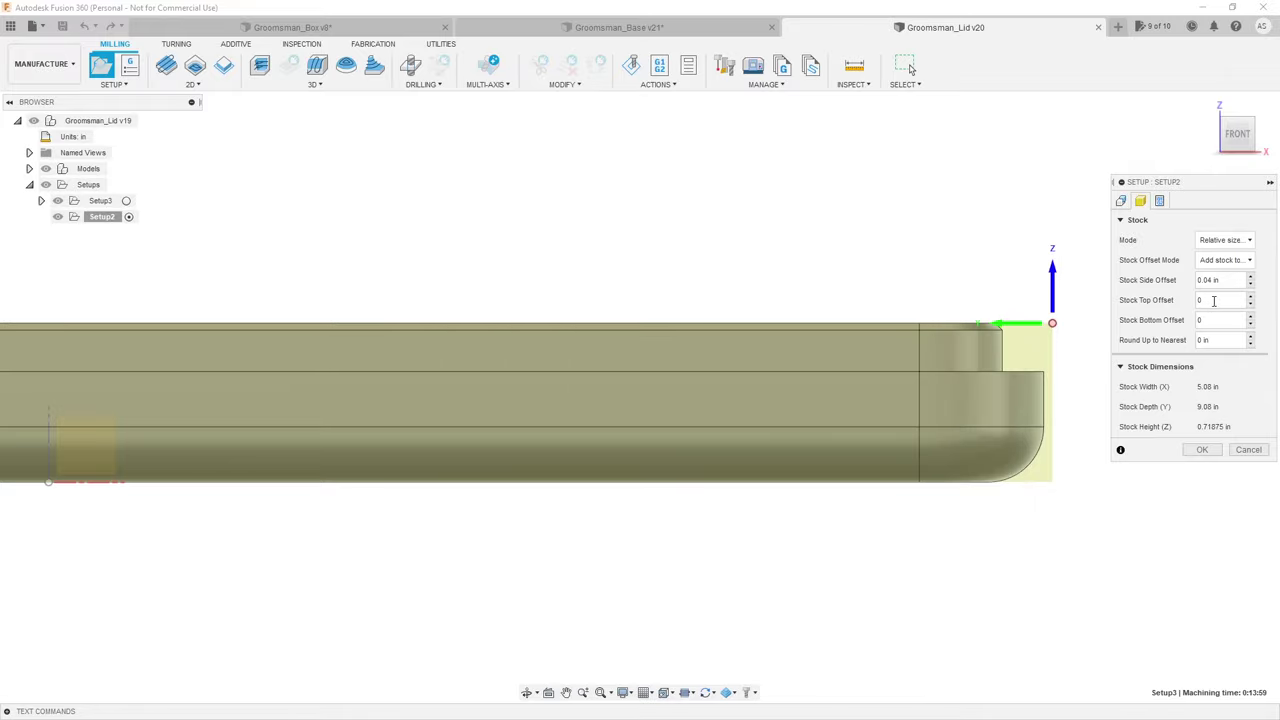
Step: Set the stock top offset and the stock bottom offset to 0.140625 in each
click(1218, 320)
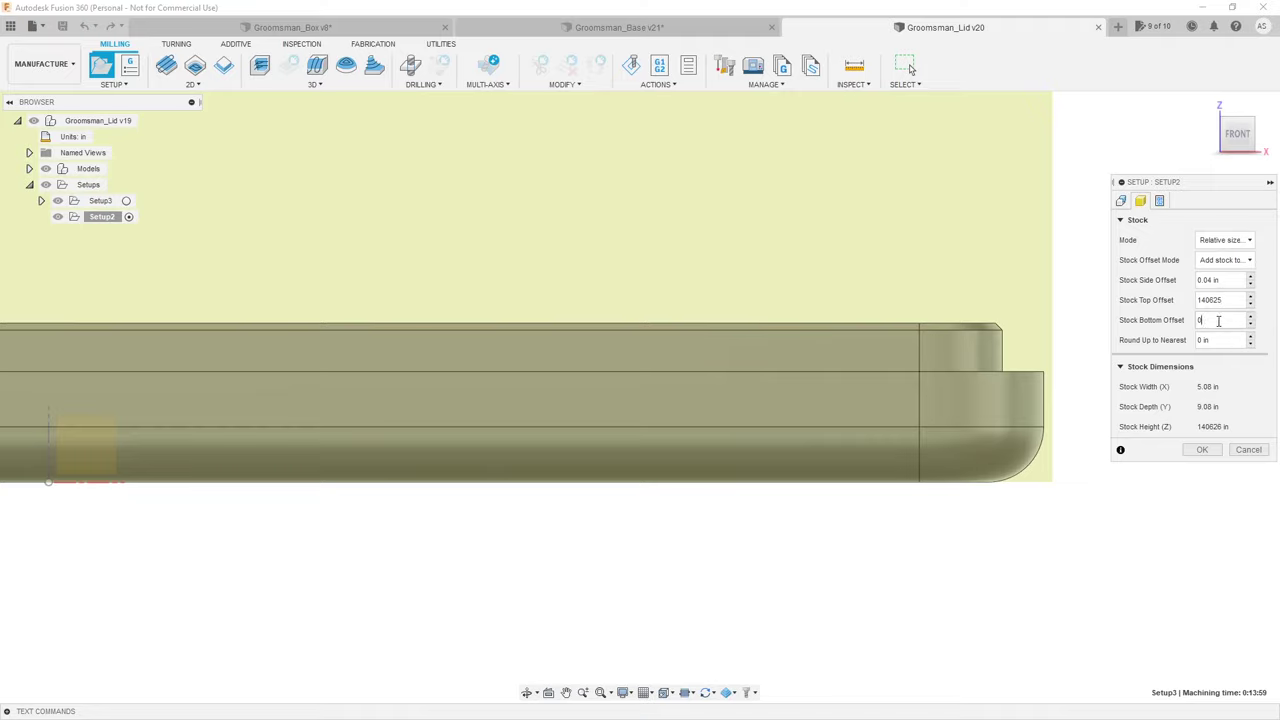
click(1198, 300)
text(.140625)
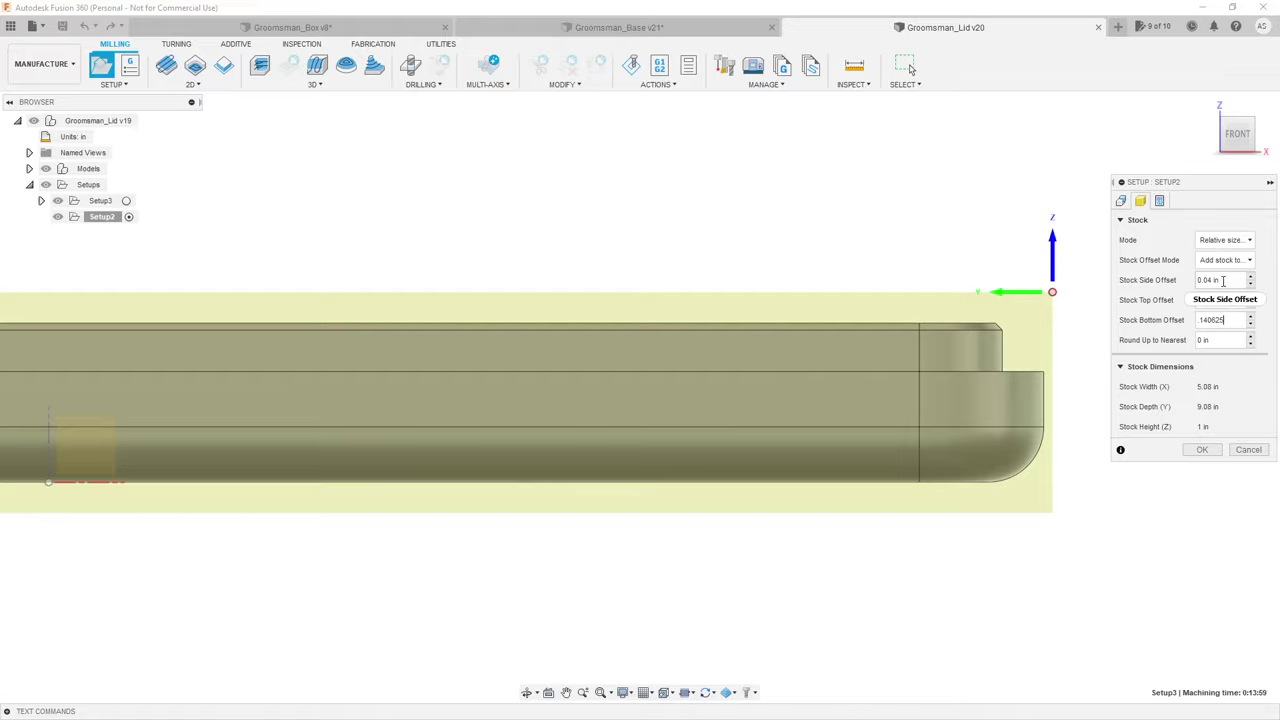
Step: Set the stock side offset to 0.5 in and accept the lid's milling setup
shift+middle_drag(985, 285, 760, 395)
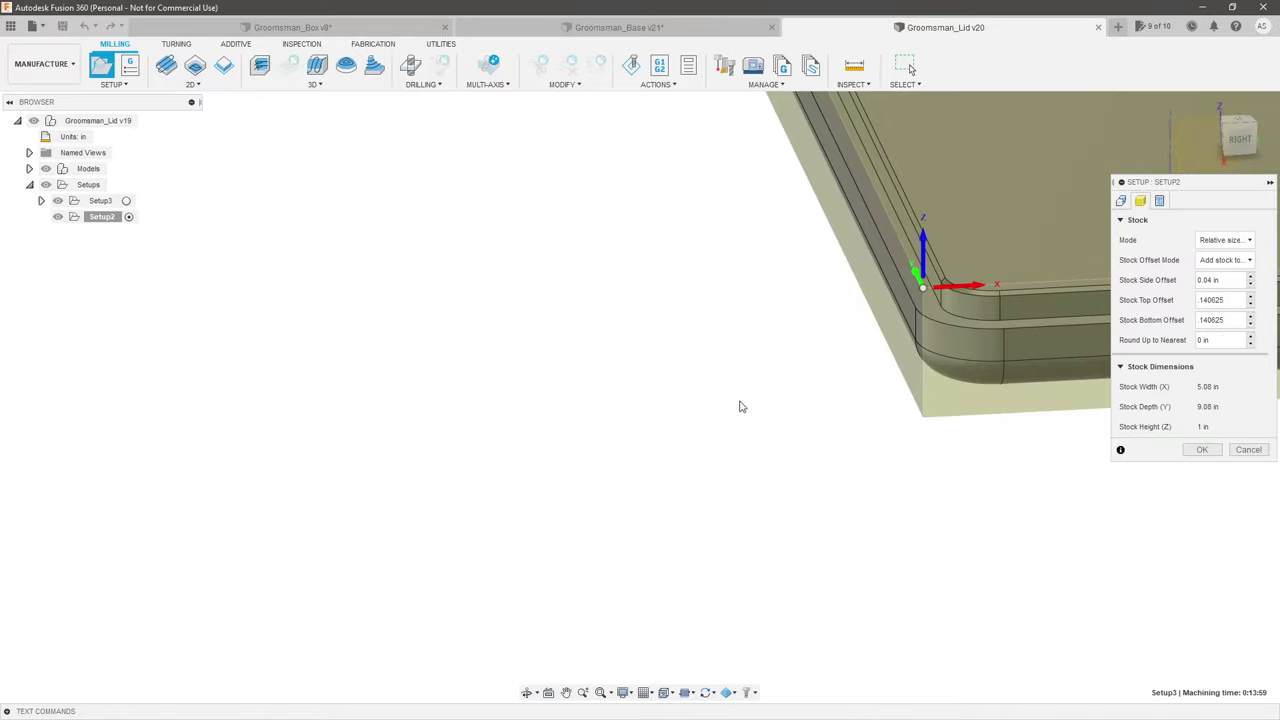
scroll(665, 458, down, 5)
scroll(853, 366, up, 4)
shift+middle_drag(862, 355, 843, 378)
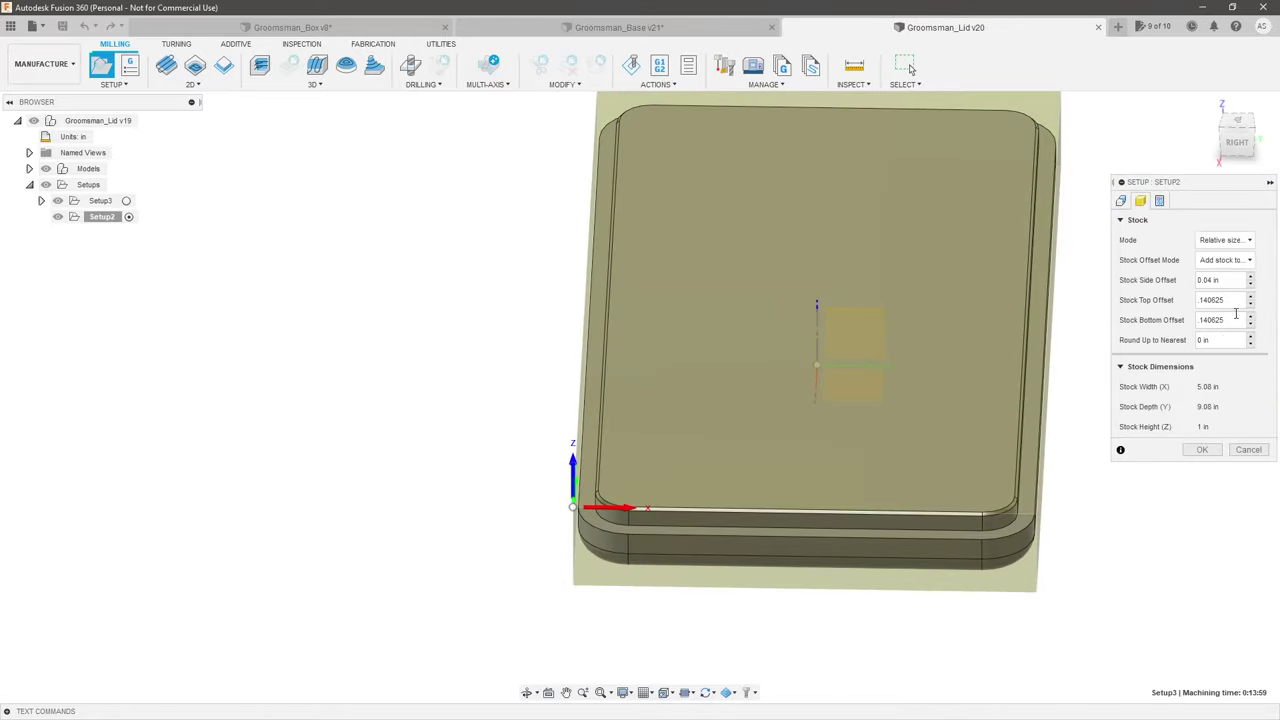
click(1205, 280)
text(.)
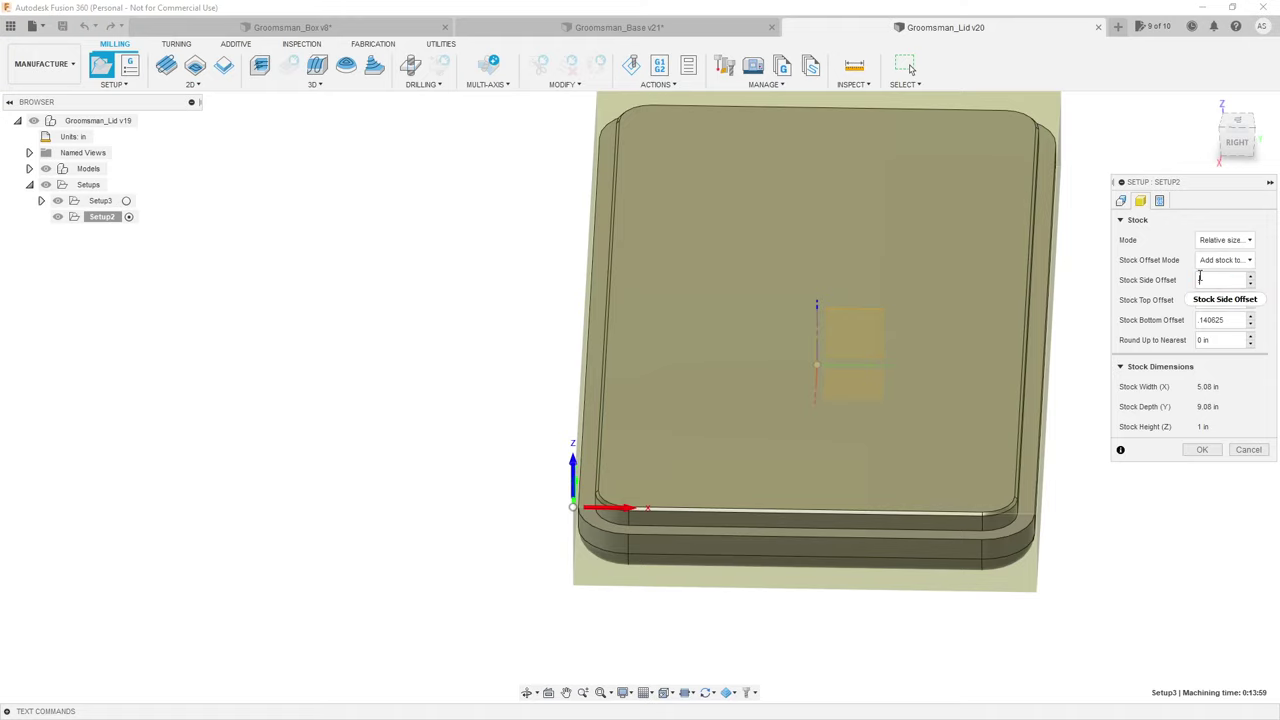
text(5)
key(Tab)
scroll(590, 320, down, 3)
scroll(774, 346, up, 3)
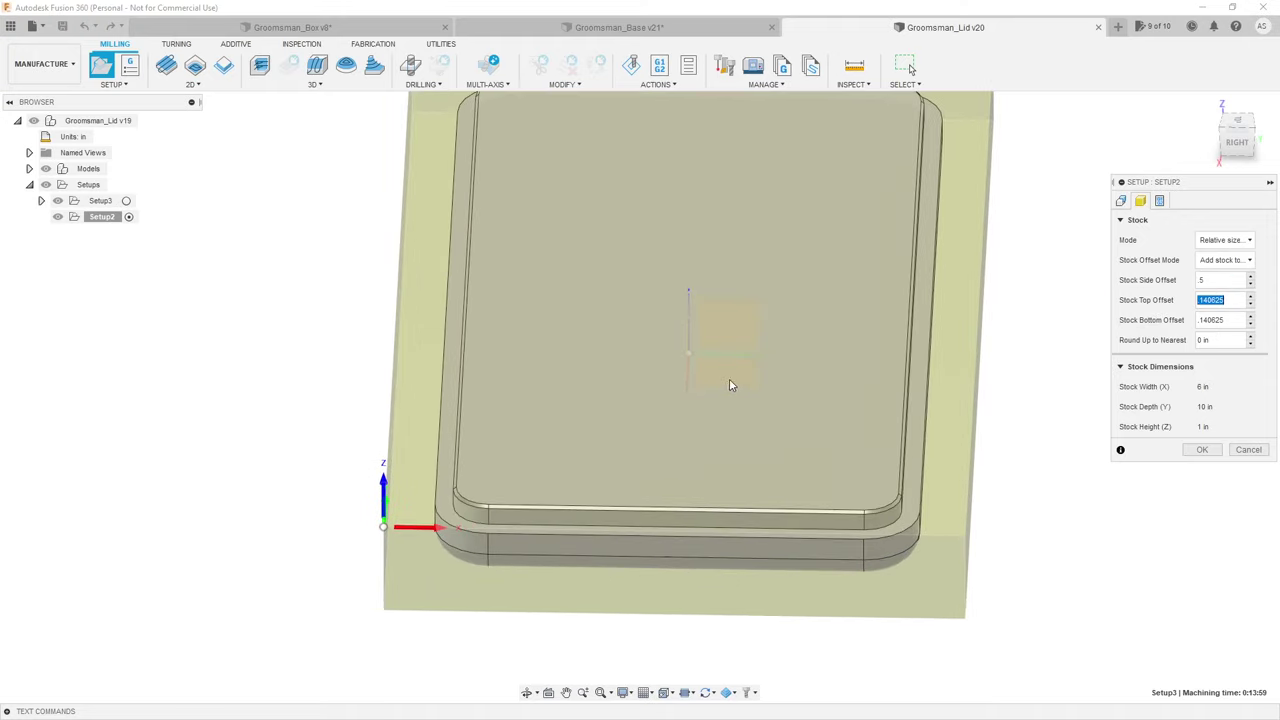
shift+middle_drag(730, 387, 782, 372)
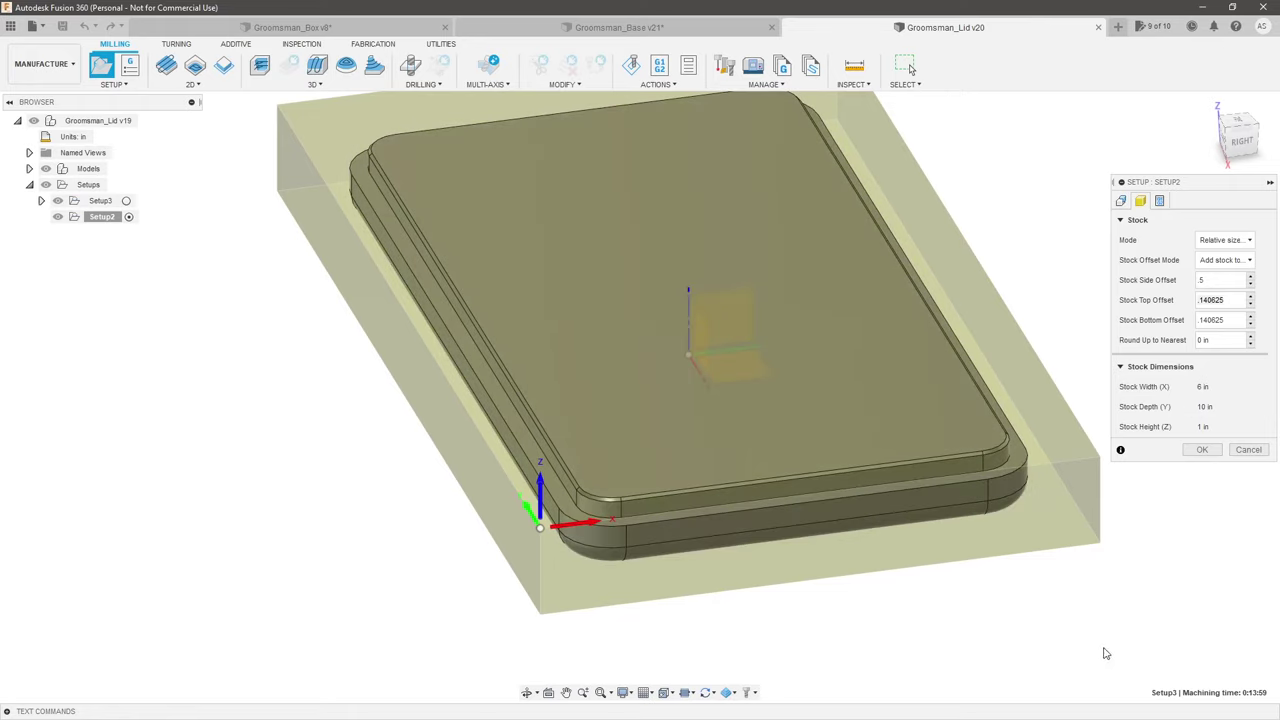
shift+middle_drag(893, 558, 800, 510)
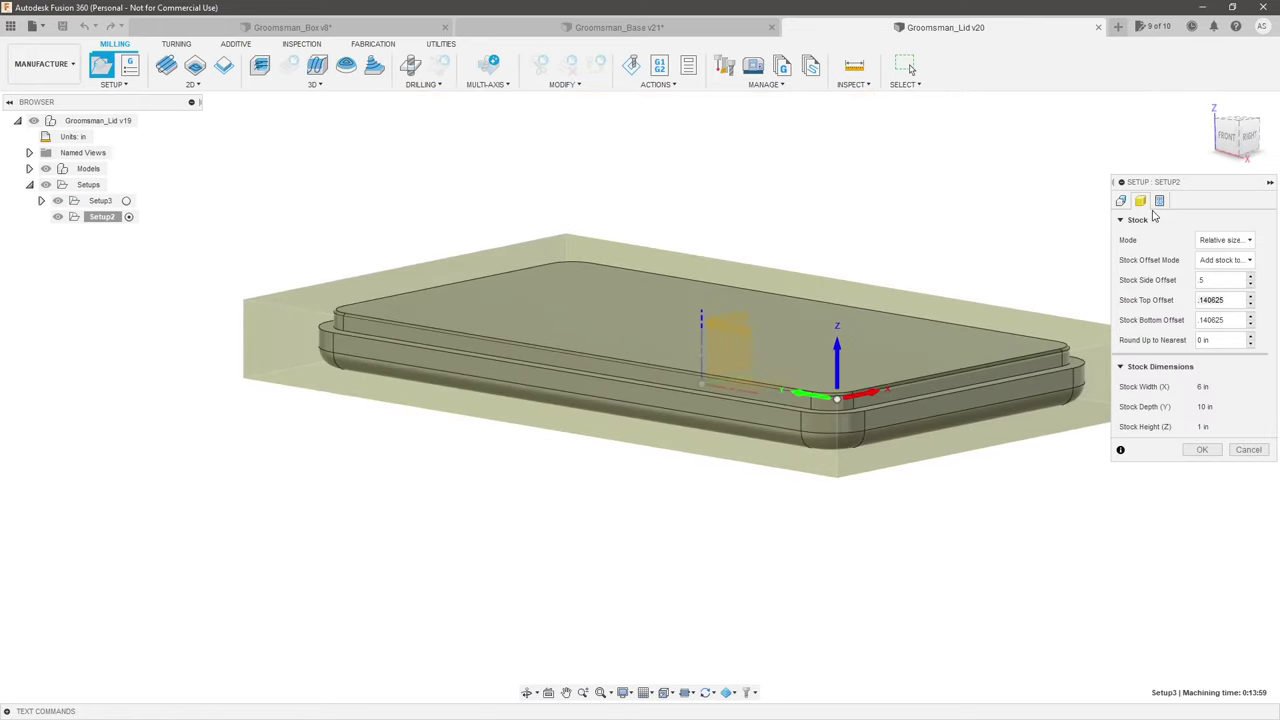
click(1202, 449)
Step: Create a Face operation for the lid with the 1/4" flat tool and multiple depths at a maximum stepdown of 0.0625 in
shift+middle_drag(883, 214, 848, 235)
click(165, 70)
click(166, 67)
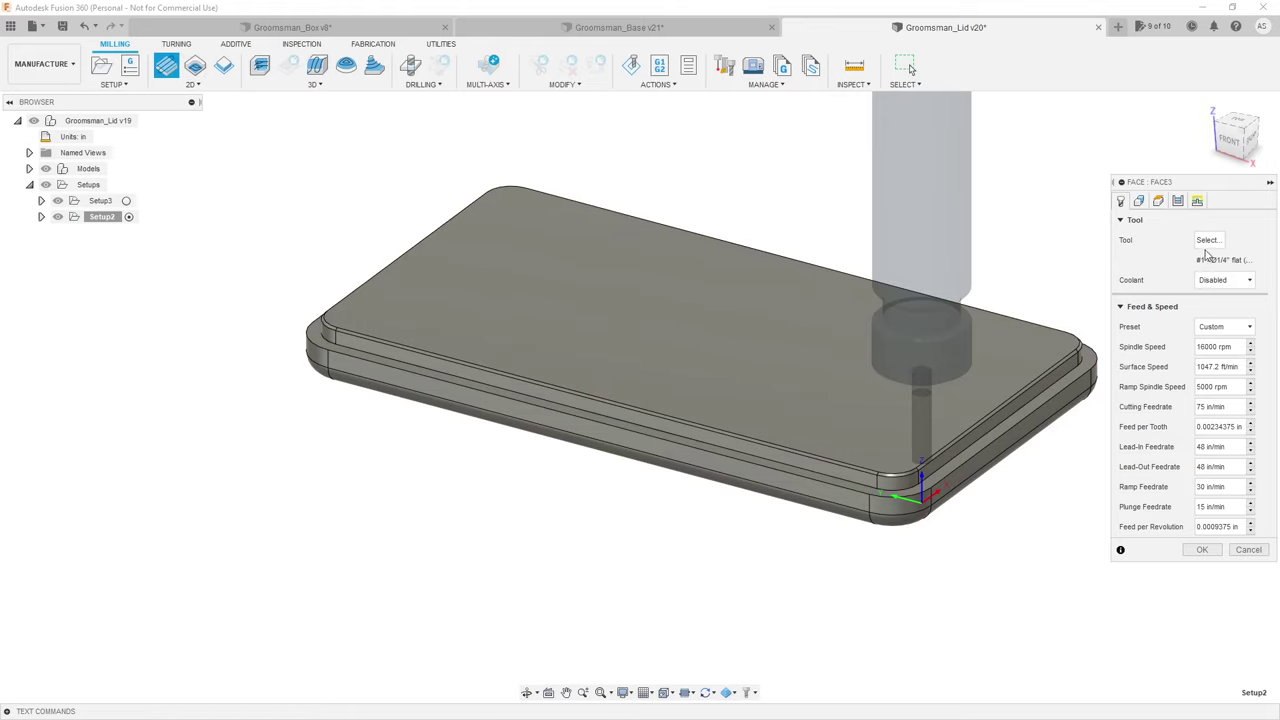
mouse_move(1005, 263)
shift+middle_down()
mouse_move(1014, 238)
mouse_move(1001, 264)
shift+middle_up()
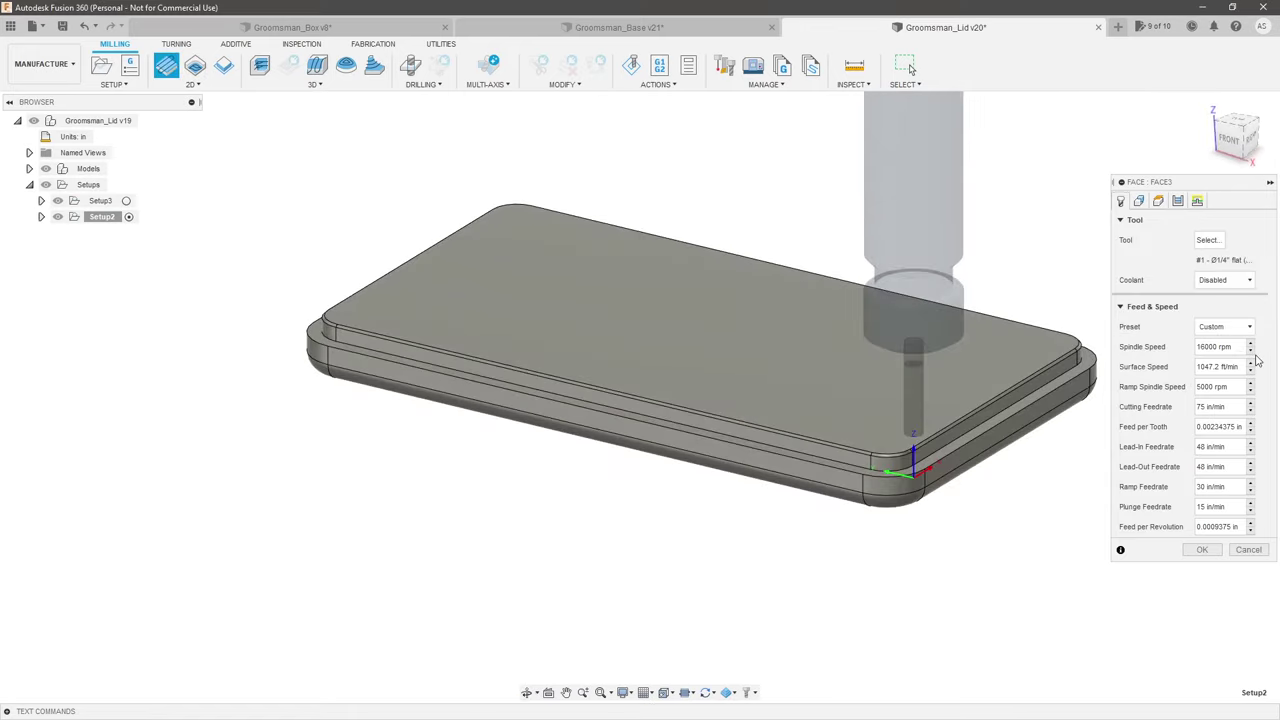
click(1237, 404)
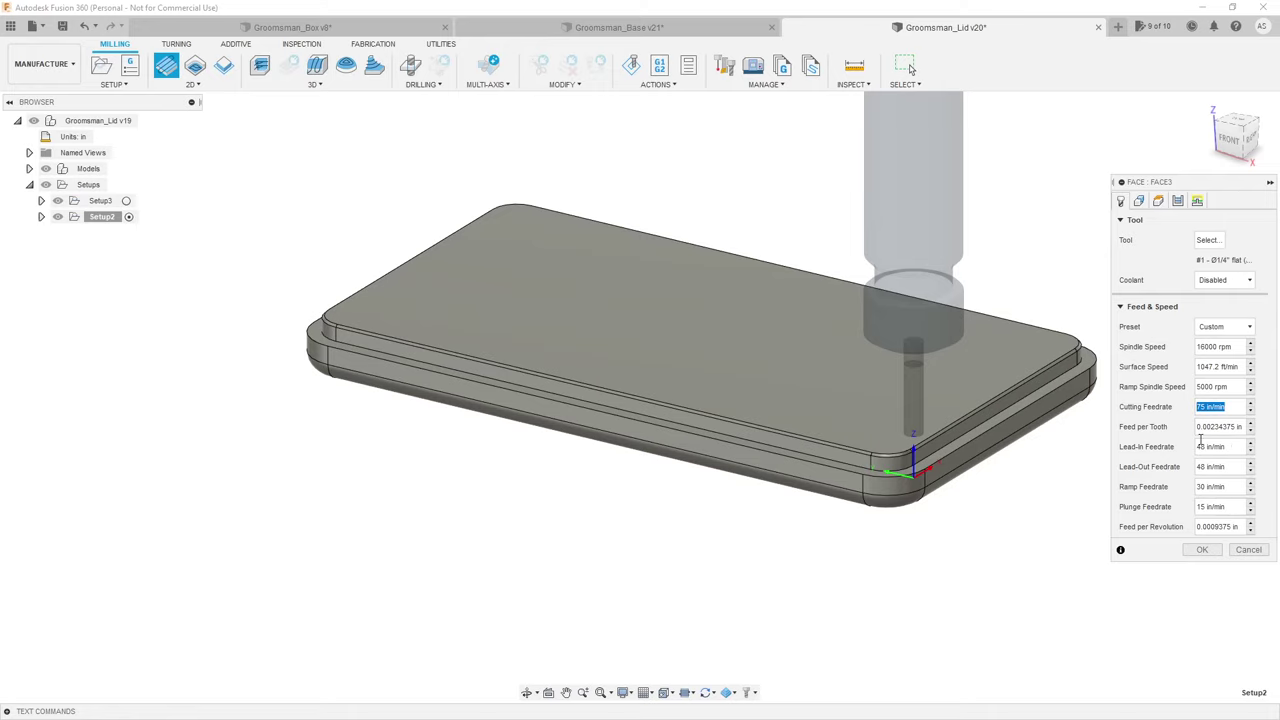
click(1138, 201)
click(1158, 201)
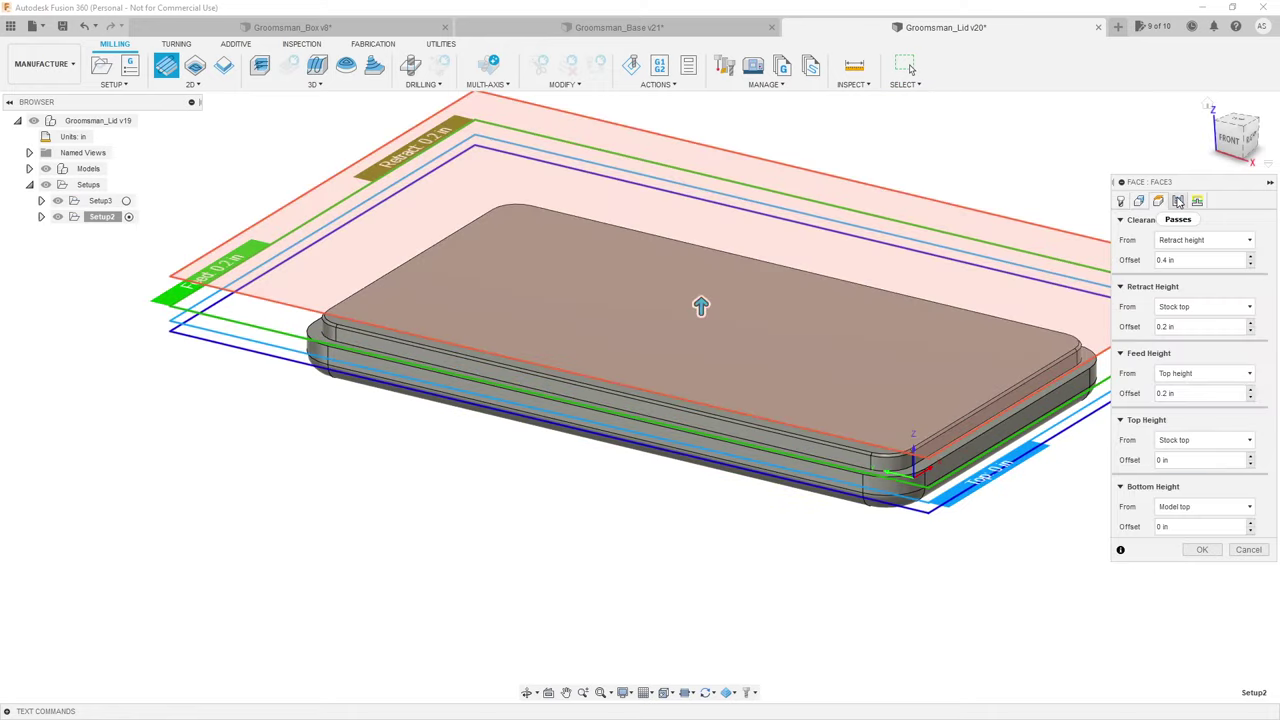
mouse_move(852, 376)
shift+middle_down()
mouse_move(870, 350)
mouse_move(869, 366)
mouse_move(890, 354)
mouse_move(854, 376)
shift+middle_up()
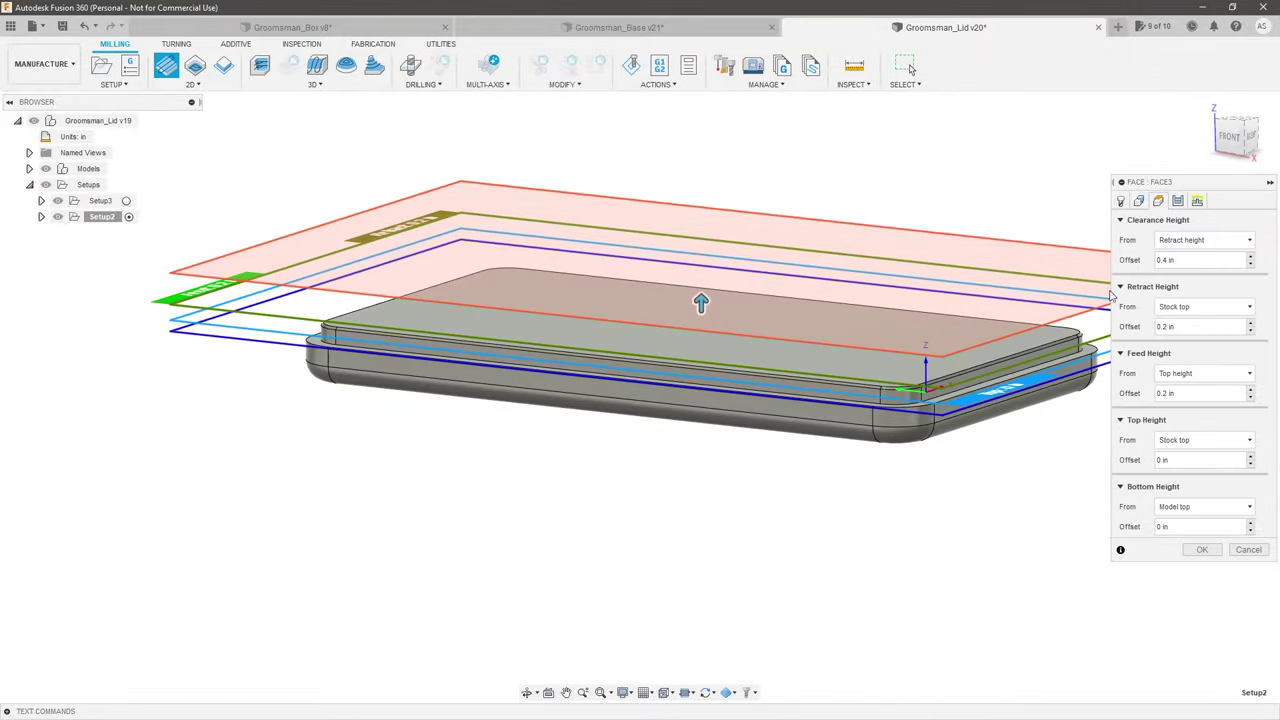
click(1178, 201)
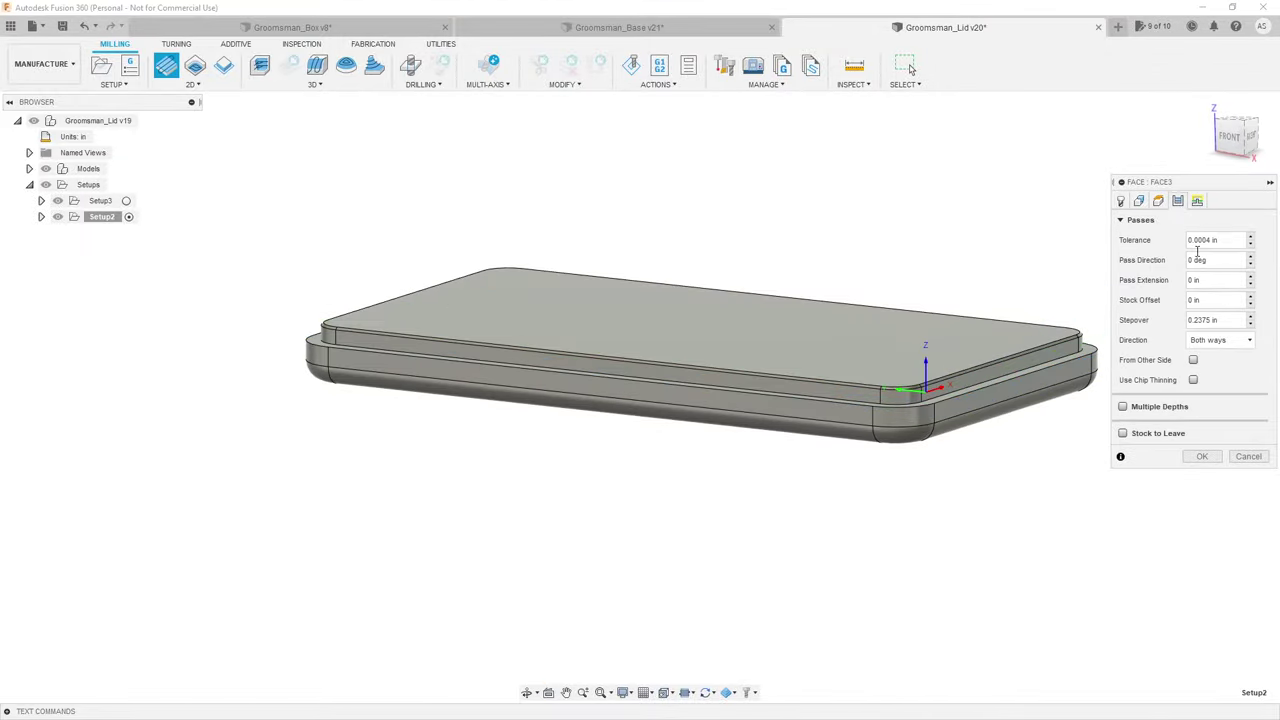
click(1123, 407)
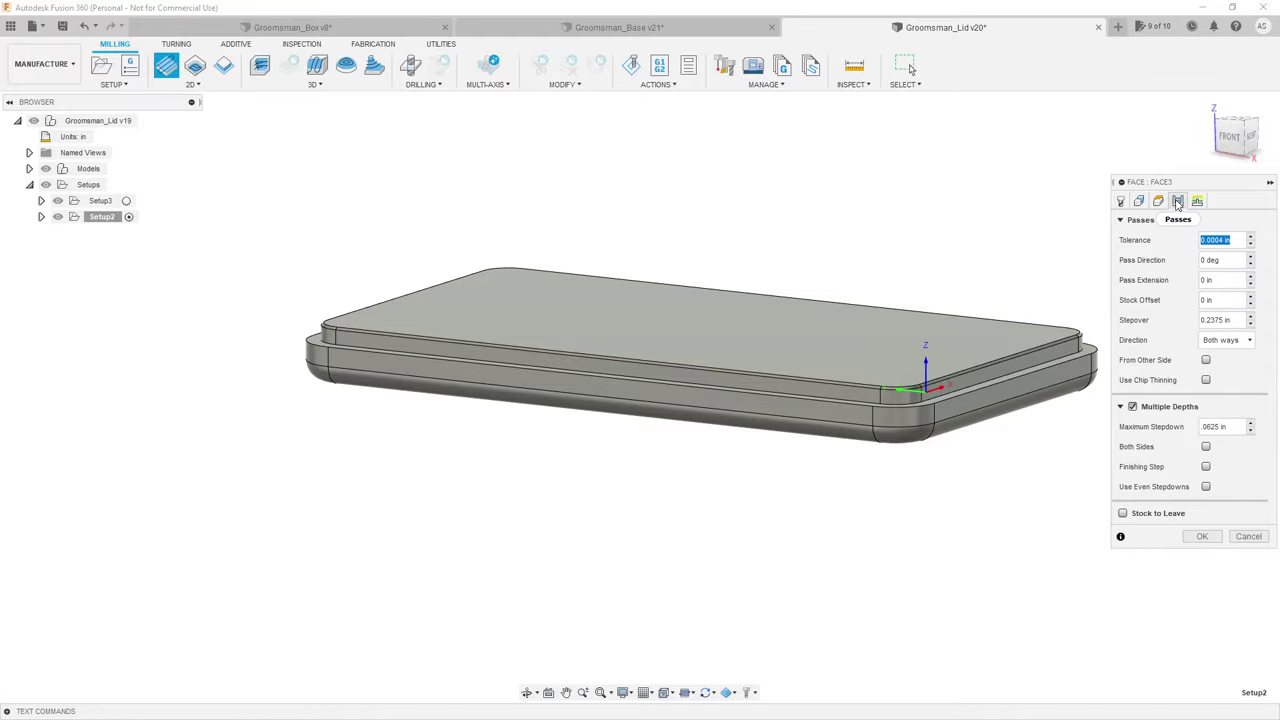
click(1202, 536)
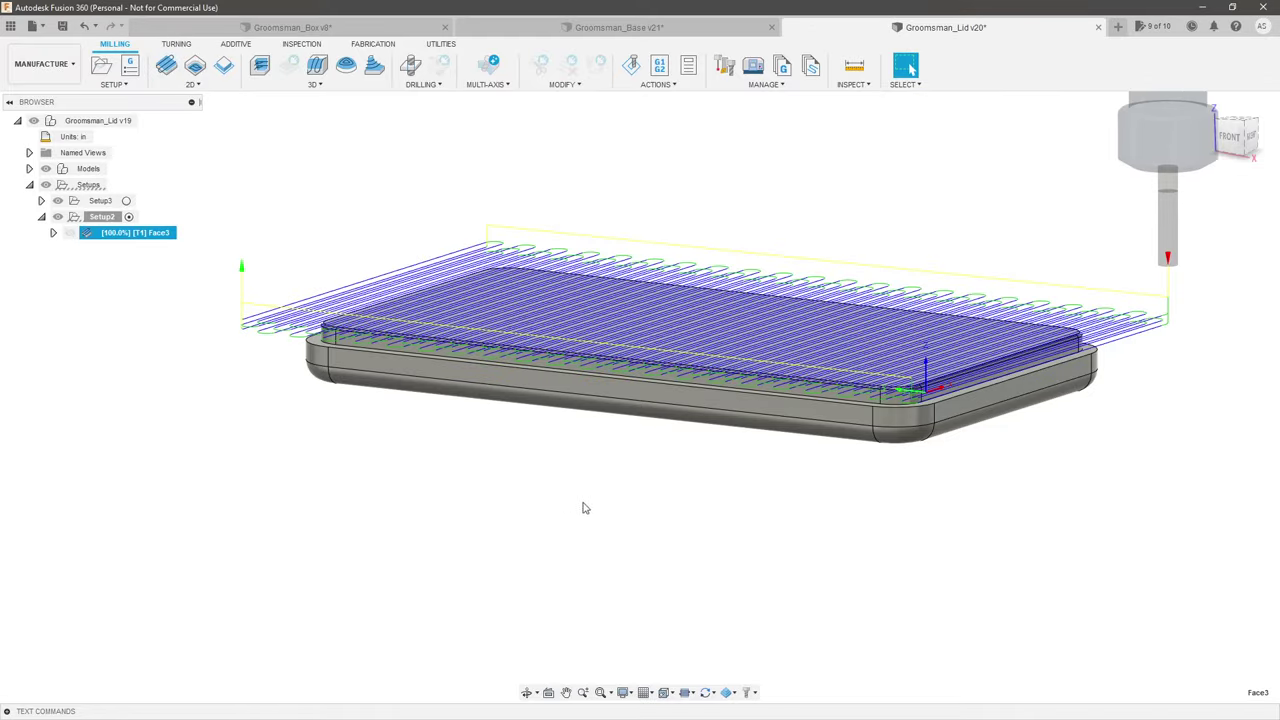
Step: Edit the face operation to use a smaller stepover and regenerate its toolpath
shift+middle_drag(668, 524, 740, 548)
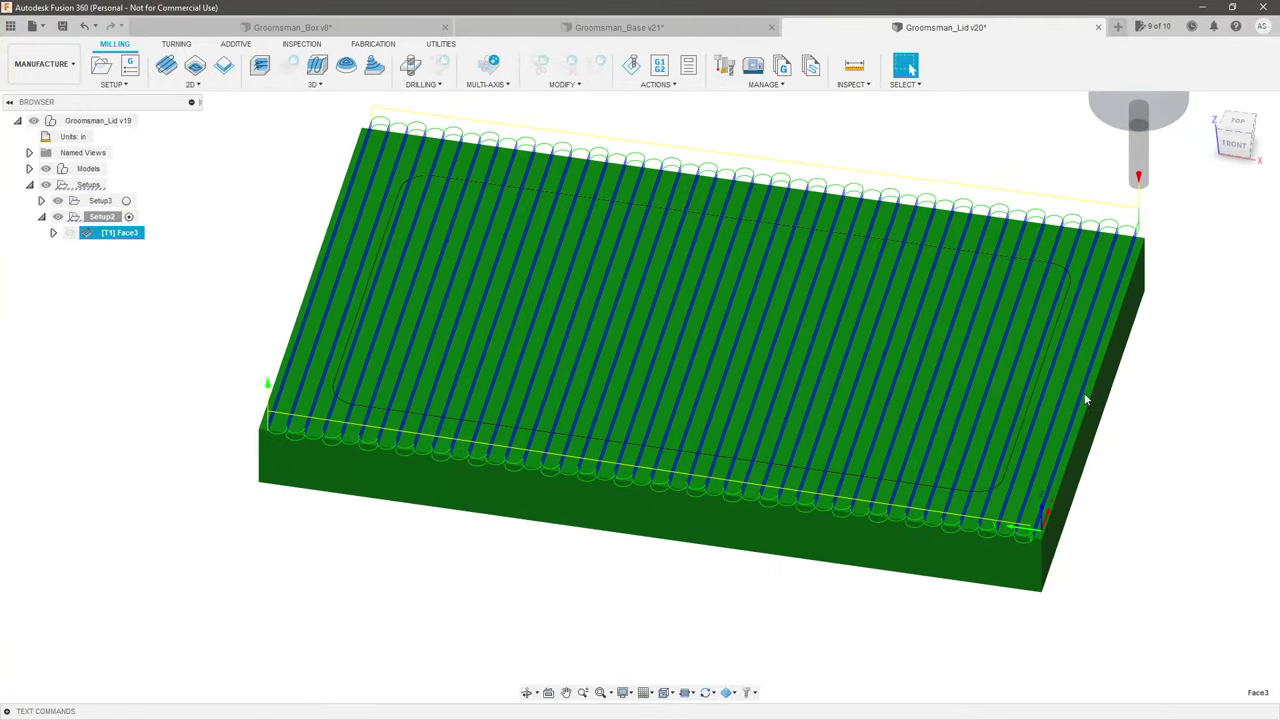
mouse_move(1109, 403)
shift+middle_down()
mouse_move(1146, 404)
mouse_move(1128, 391)
shift+middle_up()
scroll(1016, 396, down, 2)
scroll(1102, 398, up, 2)
right_click(160, 232)
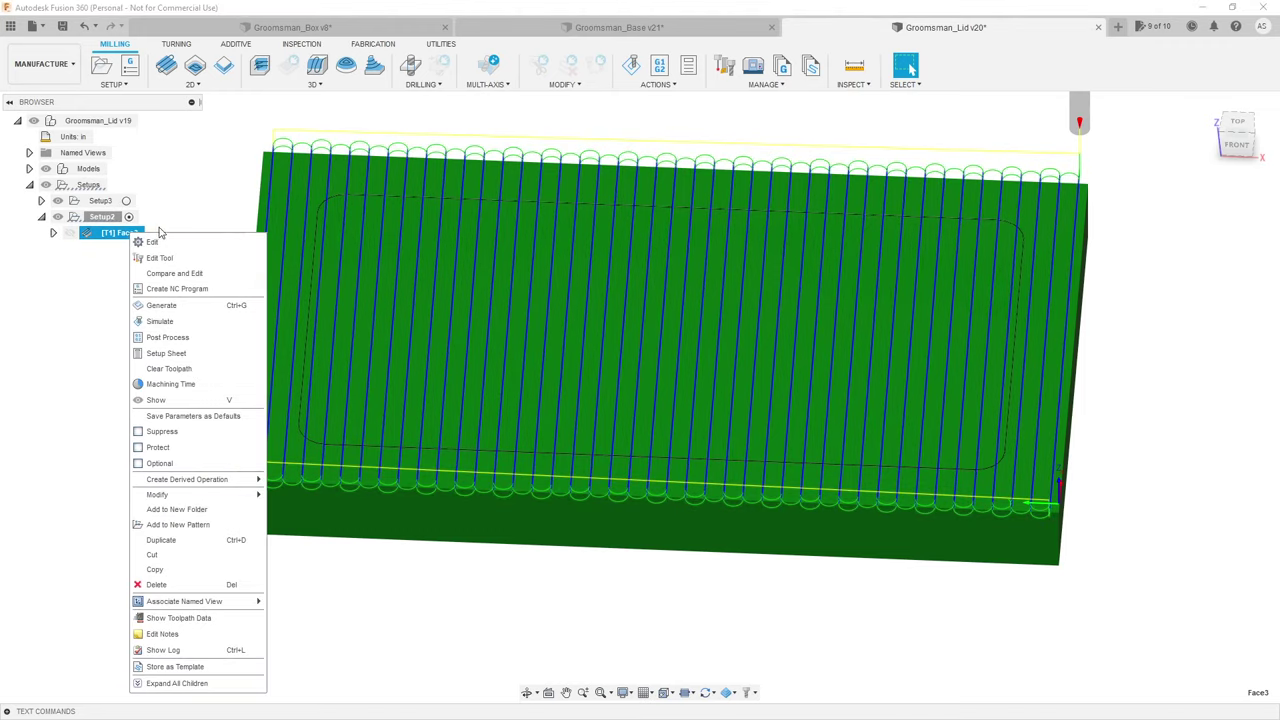
click(152, 242)
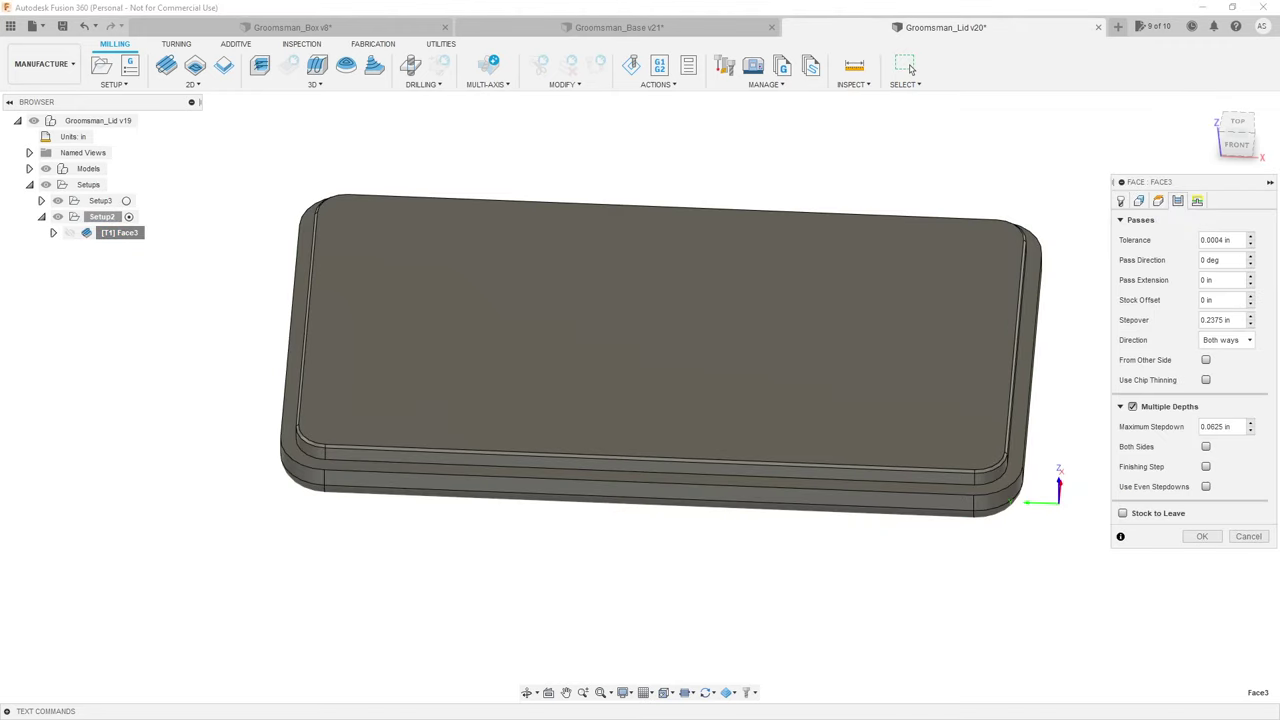
click(1240, 318)
click(1202, 536)
Step: Examine the spacing and coverage of the regenerated facing toolpath over the lid's stock, and deselect the operation
scroll(1071, 528, up, 4)
shift+middle_drag(1071, 528, 963, 424)
scroll(1036, 431, up, 3)
scroll(1036, 499, down, 5)
shift+middle_drag(1036, 499, 1015, 568)
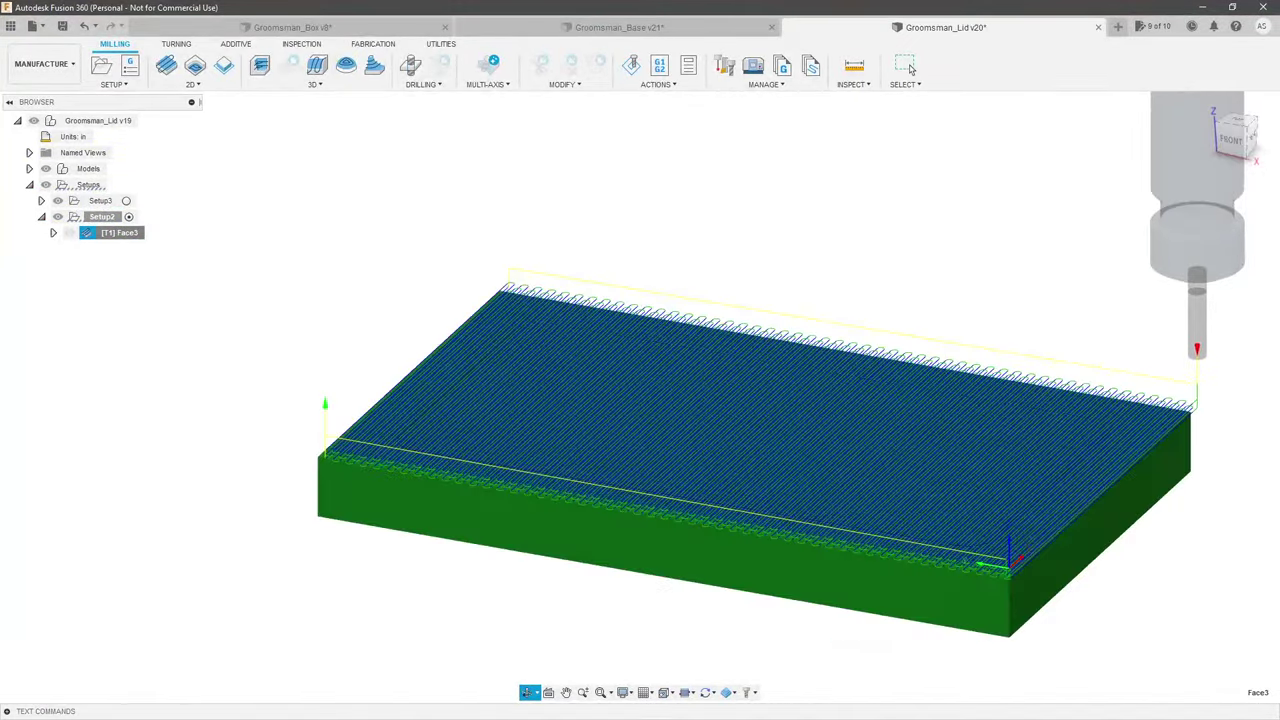
scroll(740, 500, down, 2)
shift+middle_drag(740, 500, 665, 503)
shift+middle_drag(282, 266, 332, 283)
click(332, 283)
scroll(528, 471, up, 3)
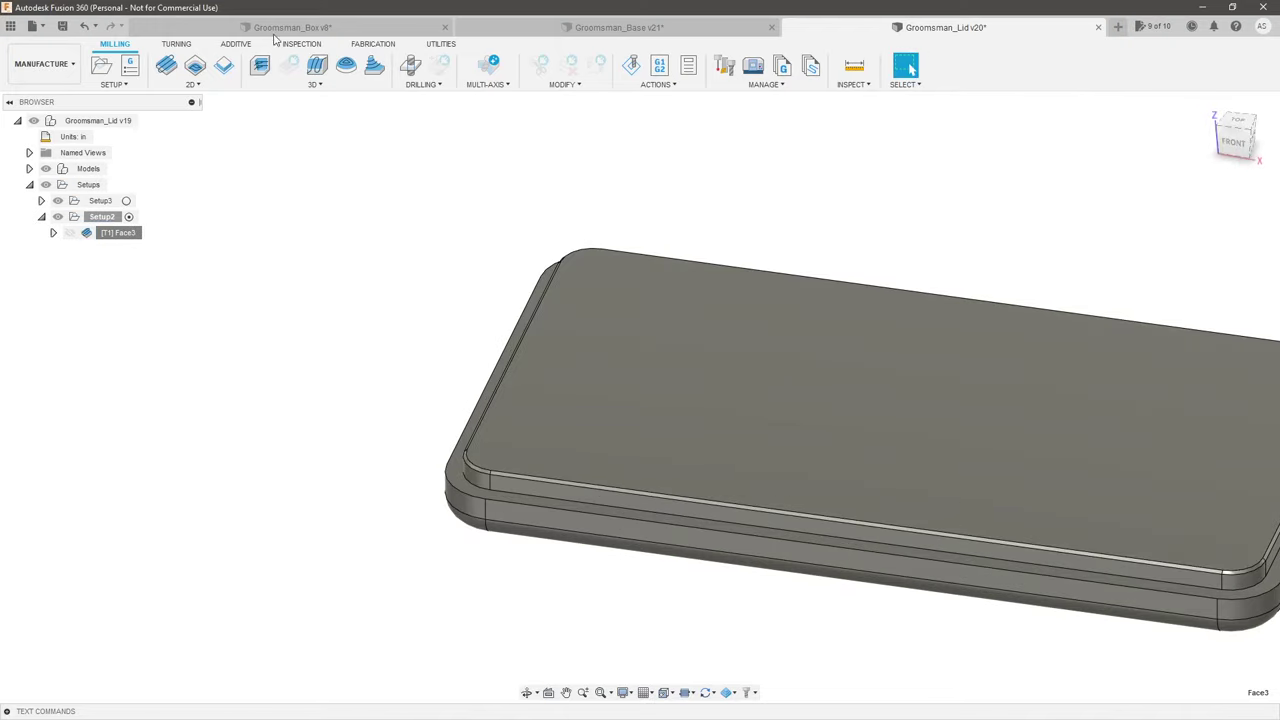
Step: Create a 2D Contour operation with the 1/4" flat tool along the base edge of the lid's raised lip
click(193, 85)
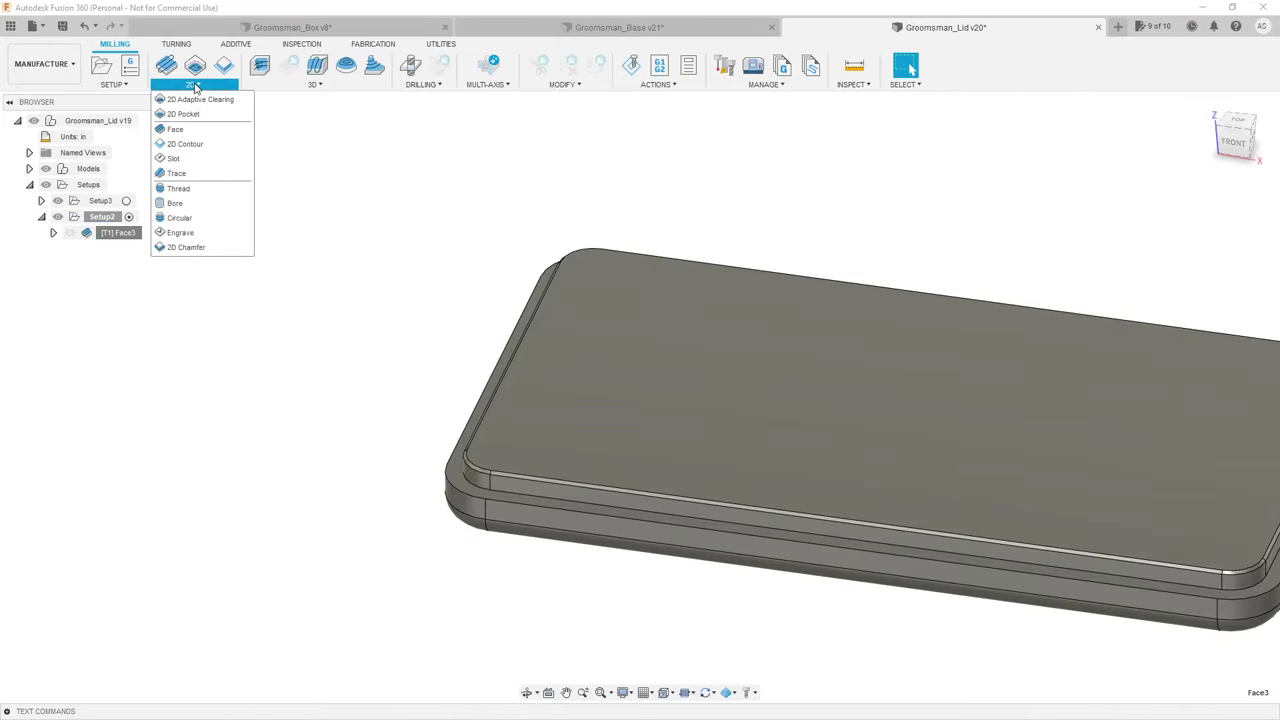
click(197, 145)
scroll(480, 571, up, 5)
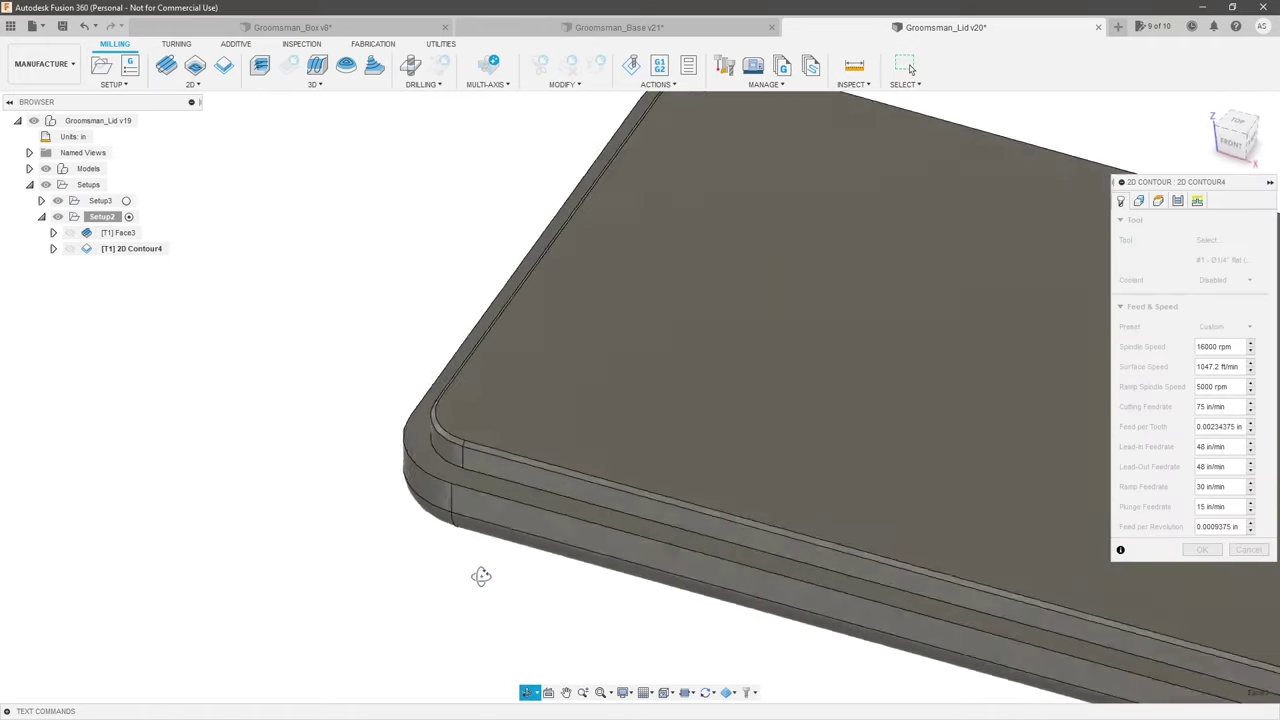
click(518, 483)
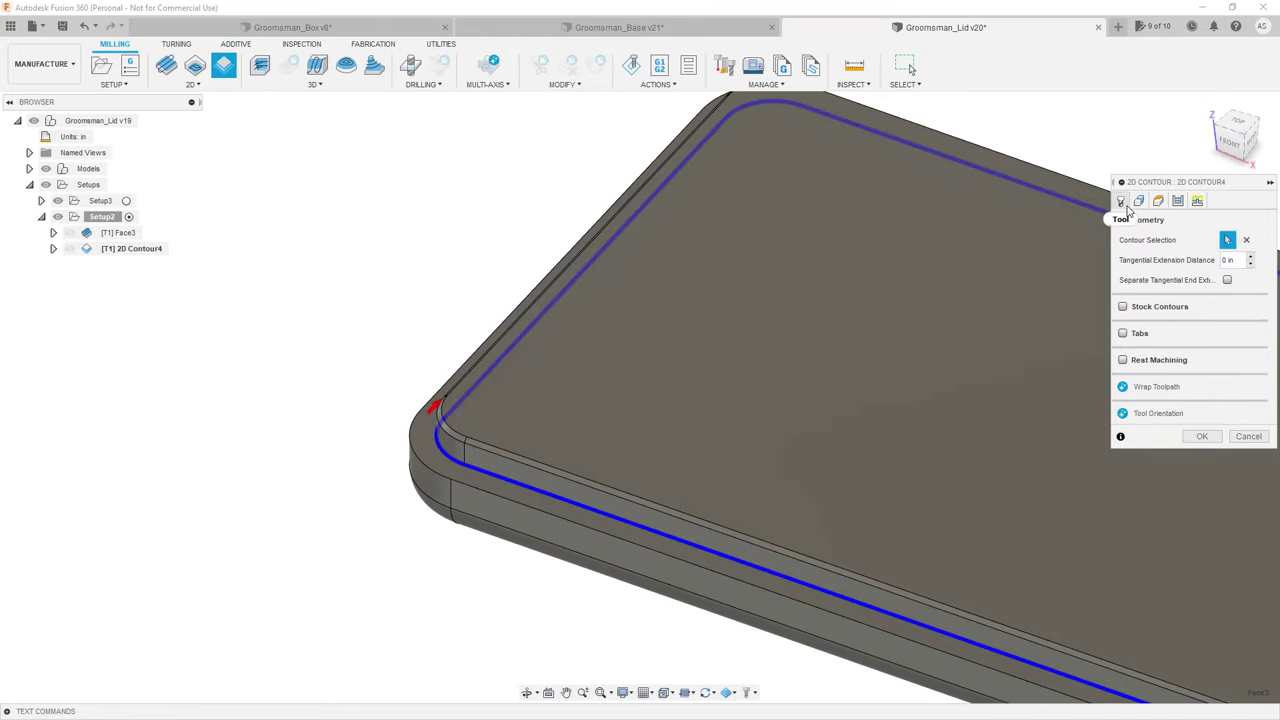
click(1121, 201)
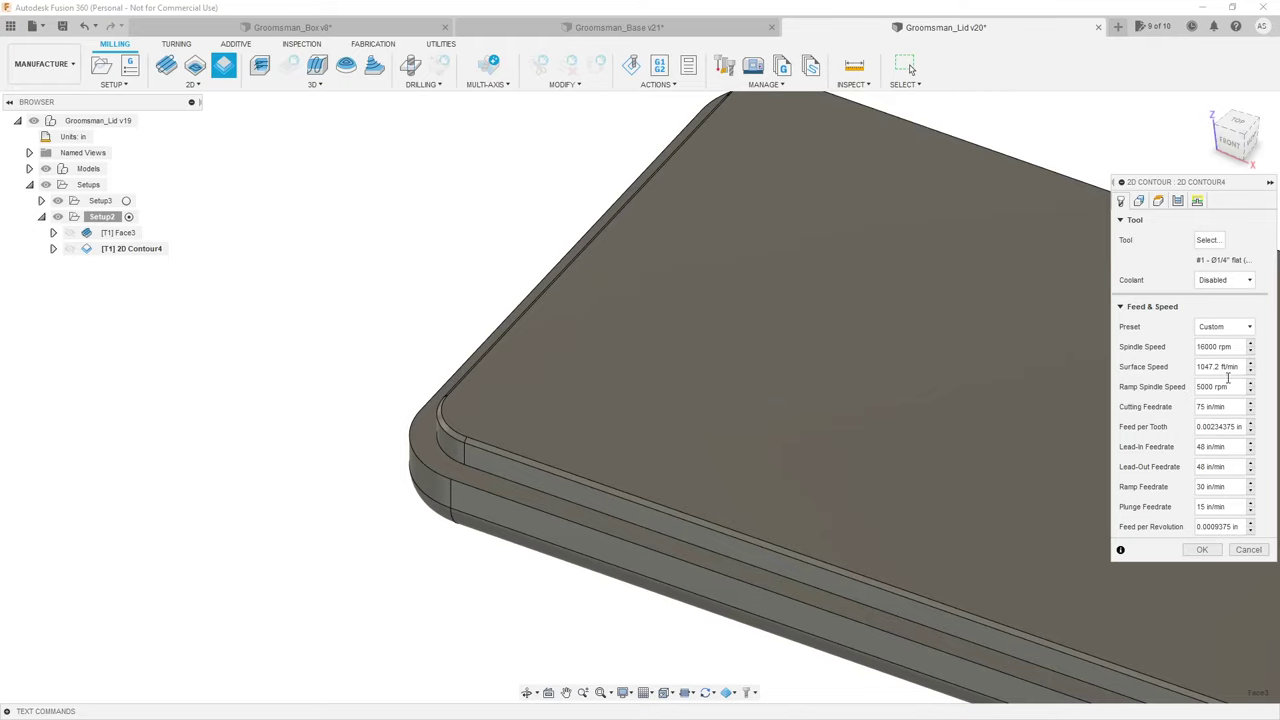
Step: Set the contour's bottom height from a selection, using the flat ledge face around the raised lip as reference
scroll(1020, 375, down, 2)
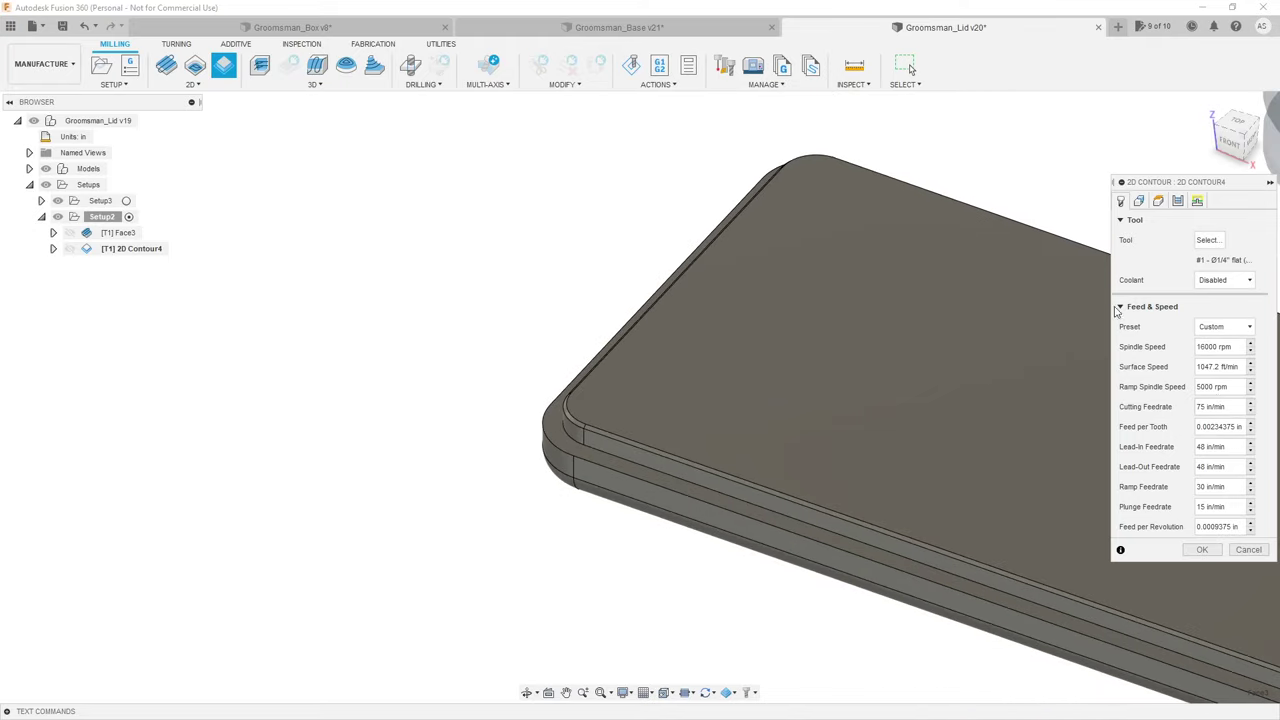
click(1161, 202)
shift+middle_drag(770, 342, 792, 309)
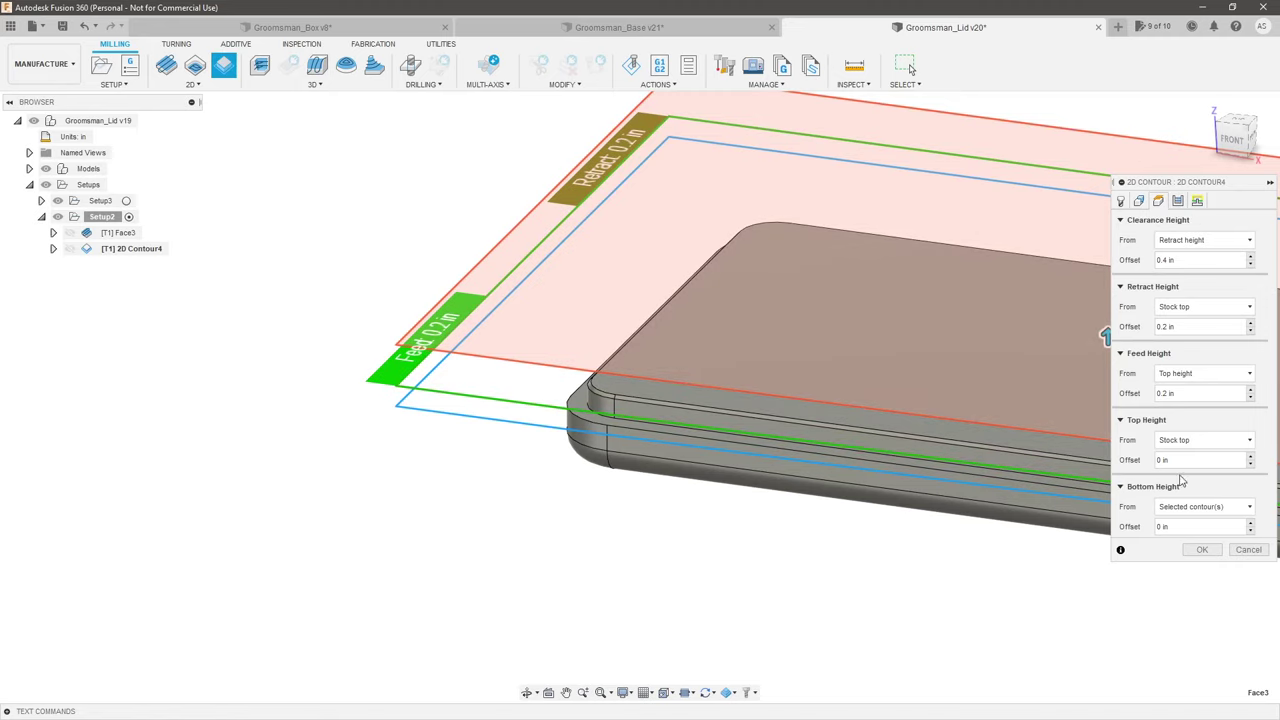
click(1204, 507)
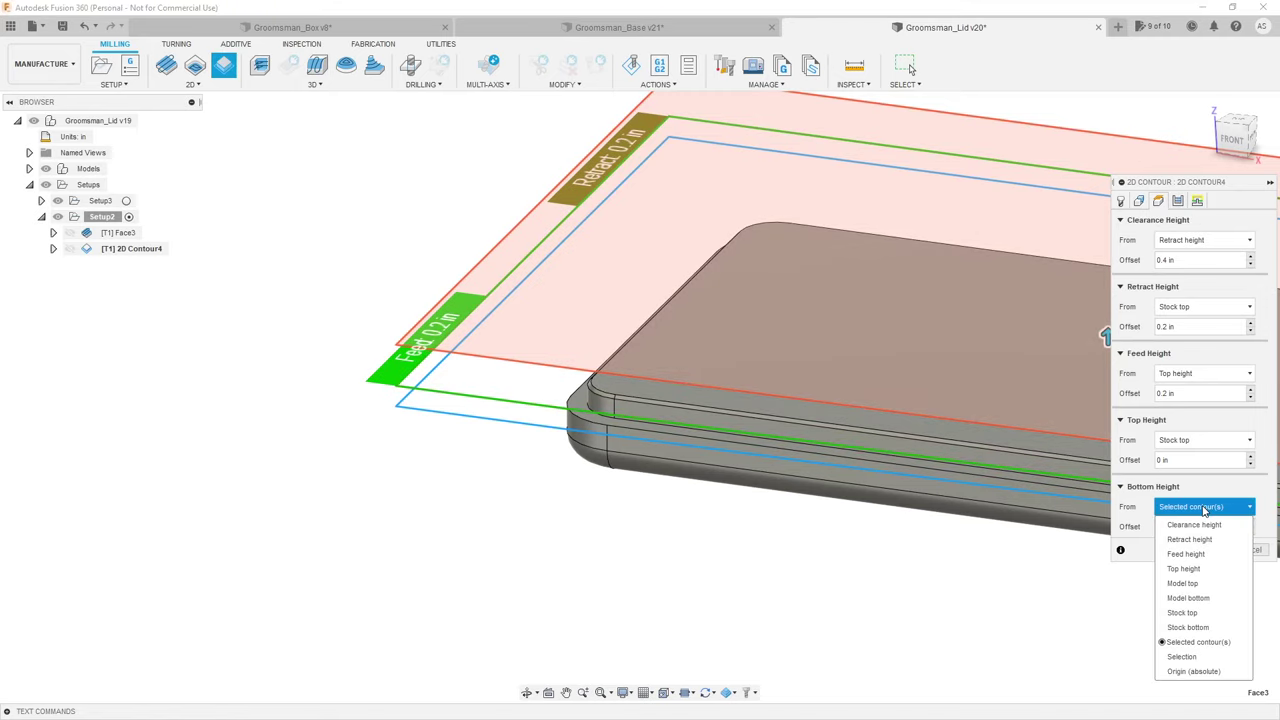
click(1191, 657)
scroll(735, 440, up, 5)
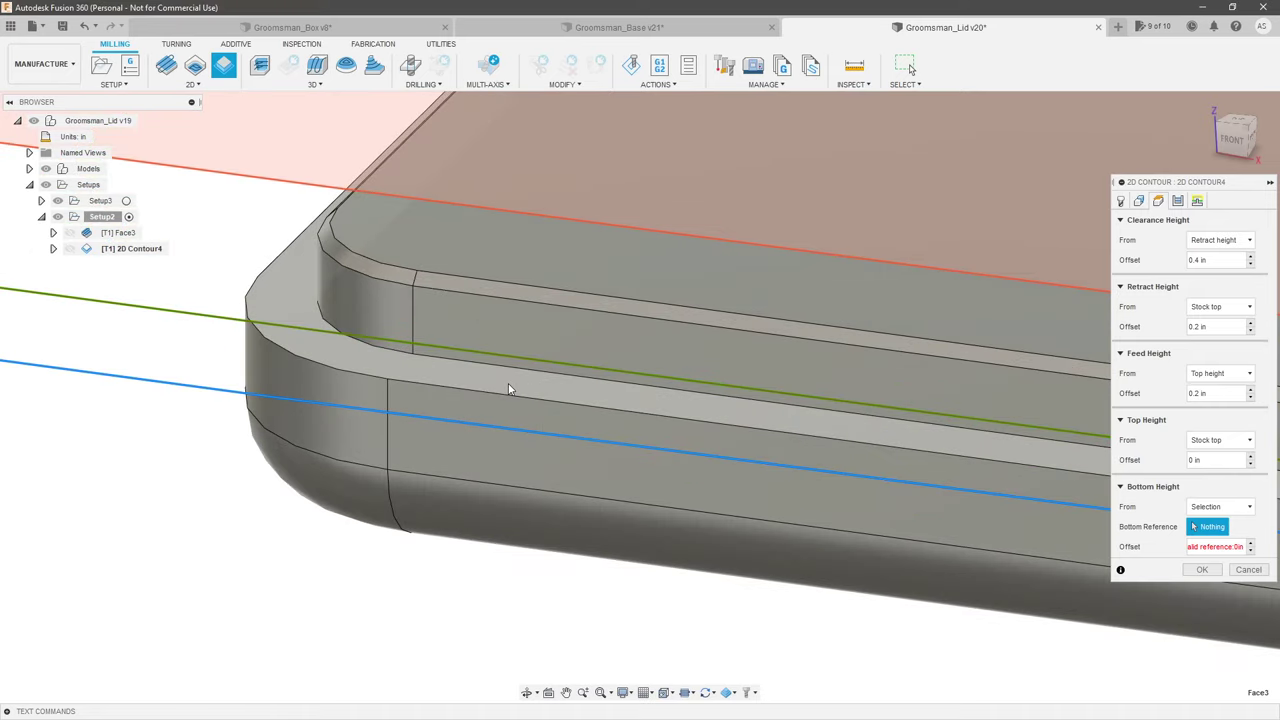
click(510, 396)
scroll(541, 443, down, 3)
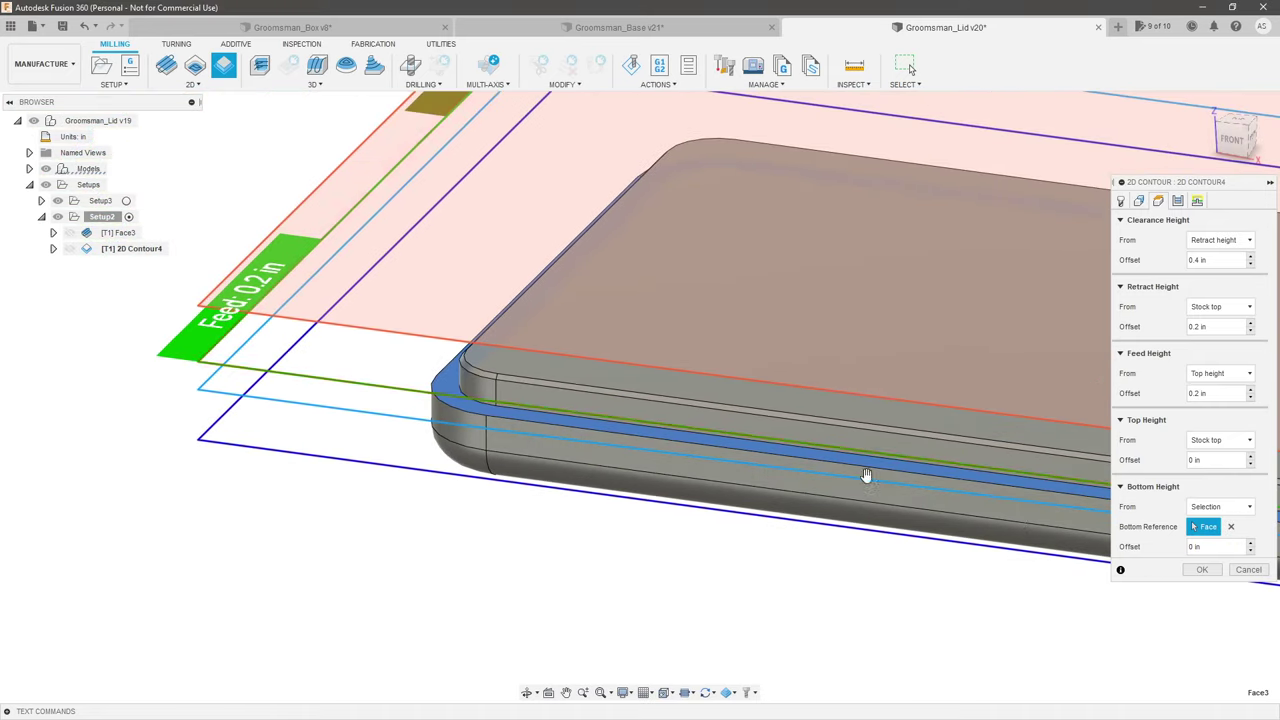
Step: Enable multiple depths with a maximum roughing stepdown of 0.0625 in and generate the contour toolpath
click(1179, 202)
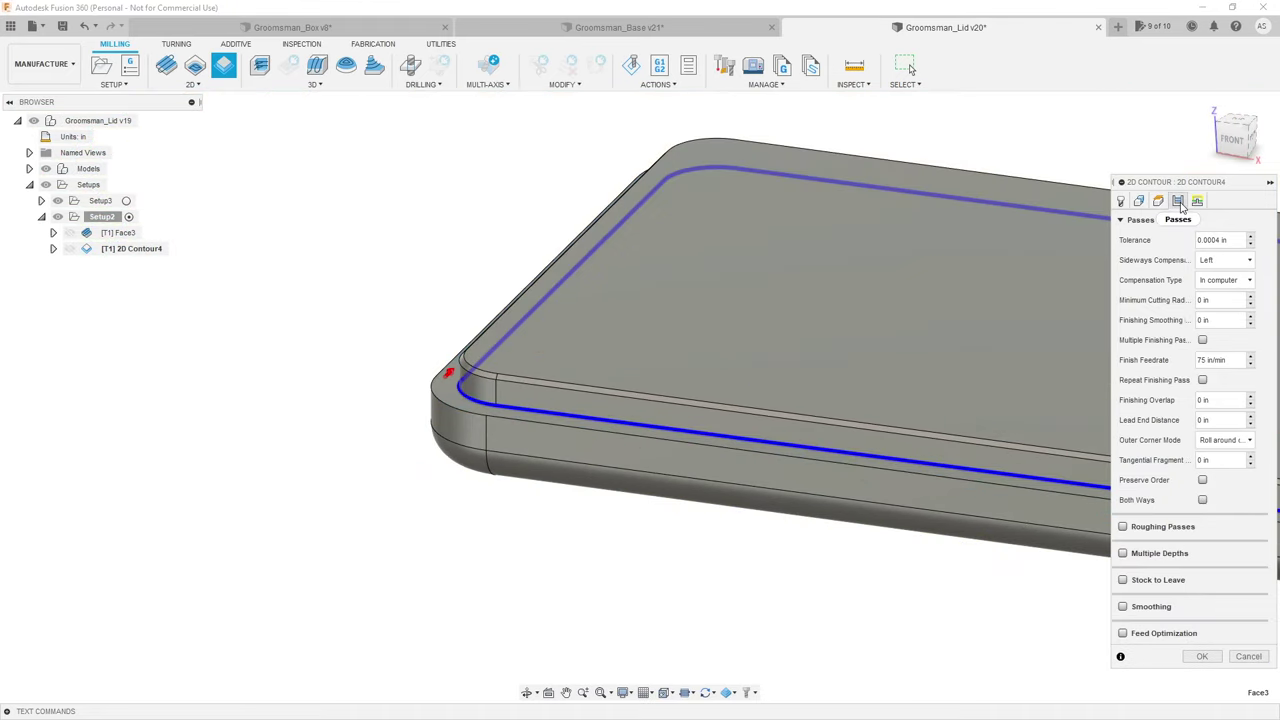
click(1123, 553)
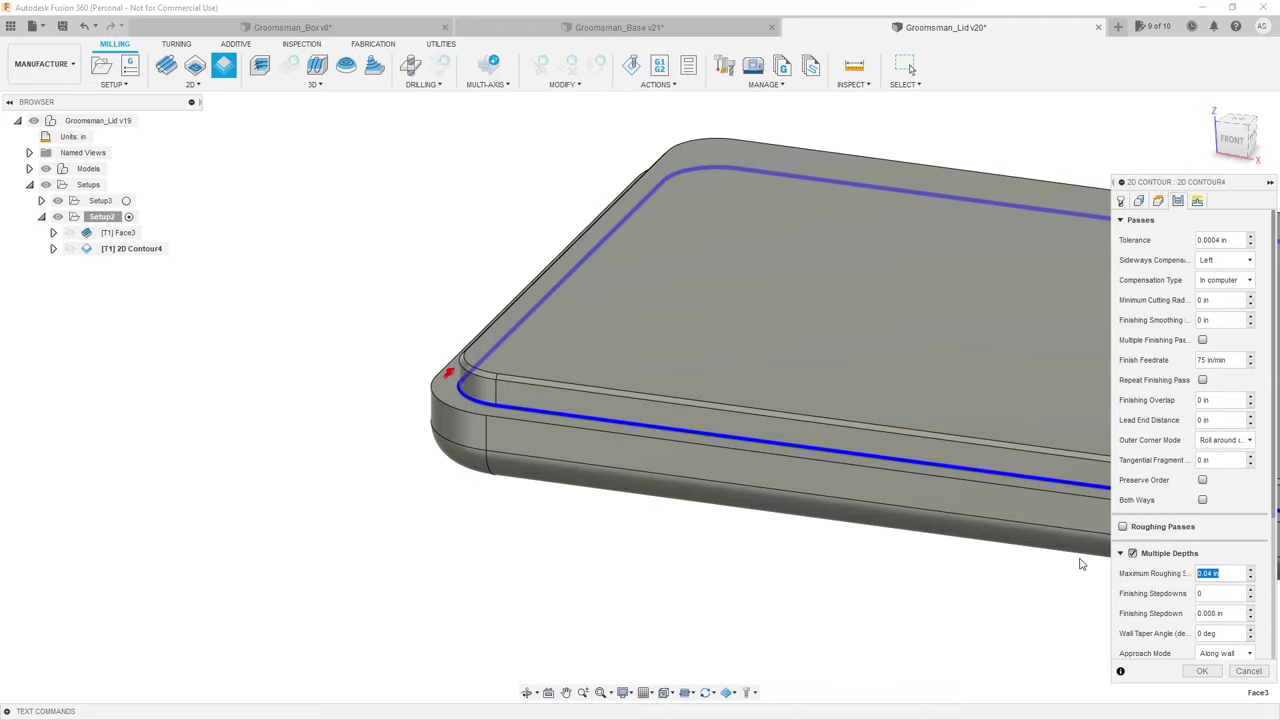
text(.0625)
key(Return)
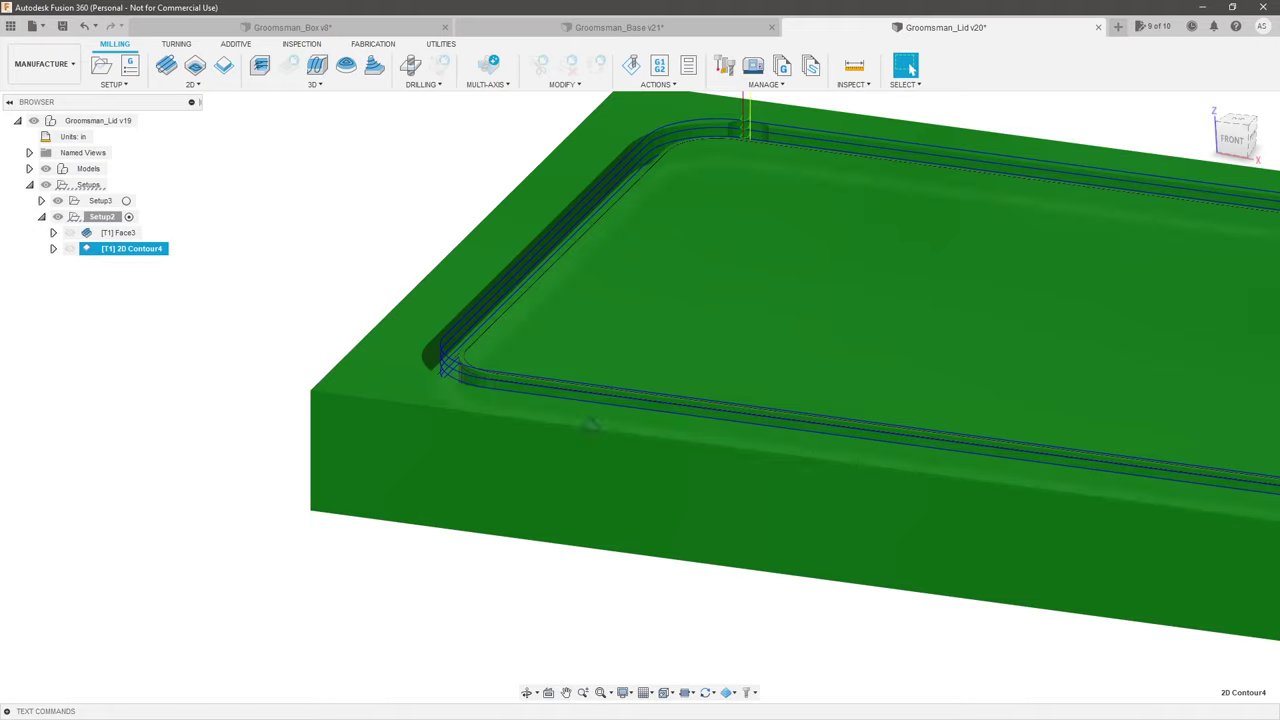
shift+middle_drag(1079, 557, 530, 340)
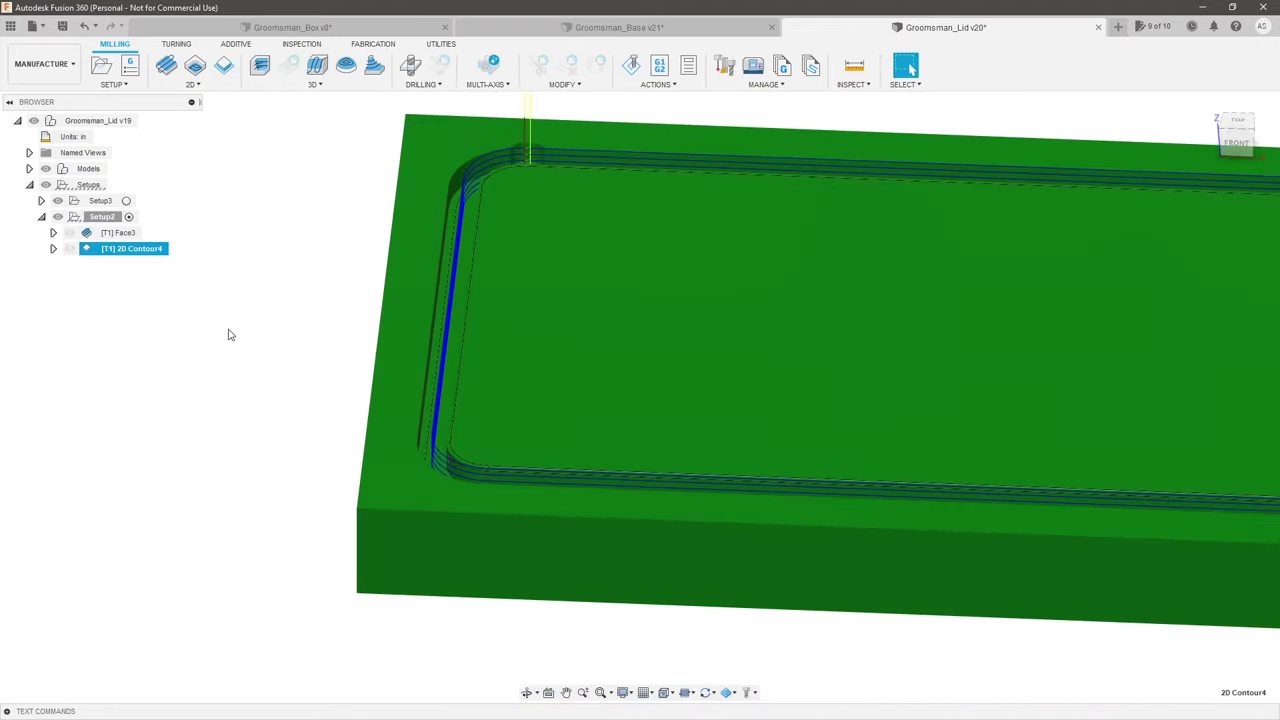
Step: Edit the lip contour to use two finishing passes with a 0.1 in stepover and regenerate it
right_click(139, 259)
click(186, 265)
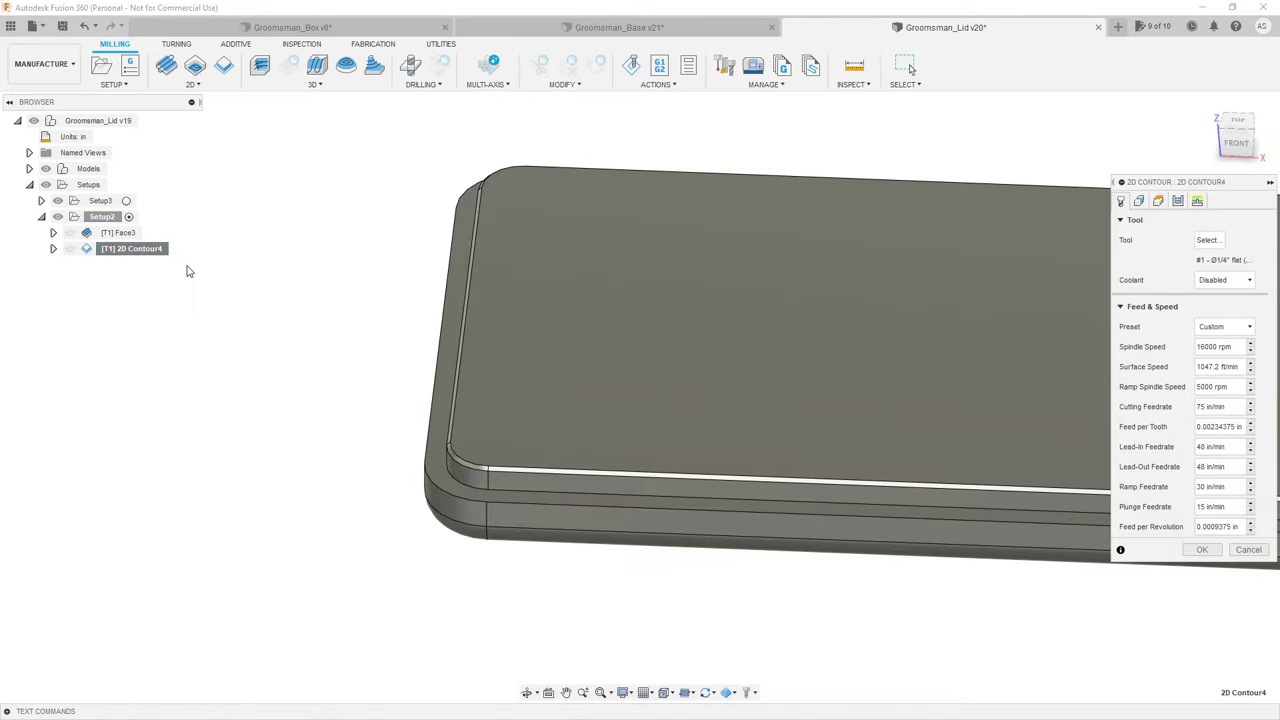
scroll(337, 420, down, 2)
scroll(491, 428, down, 3)
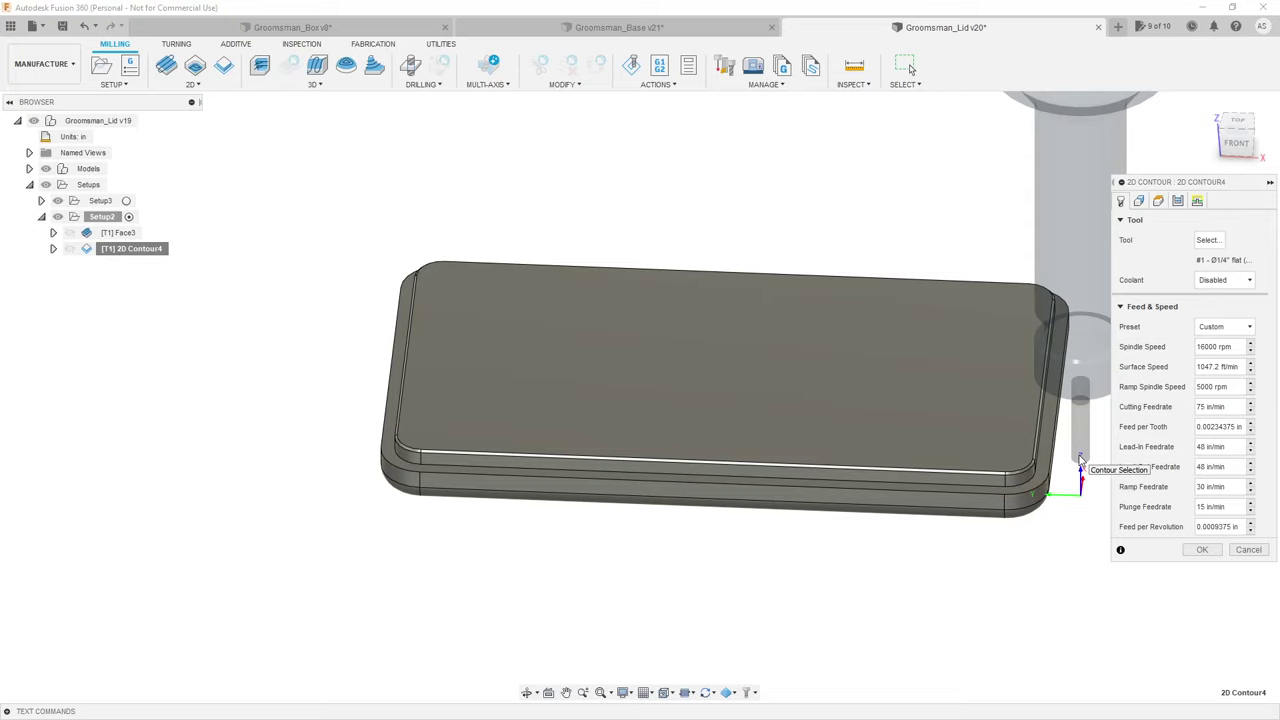
click(1178, 201)
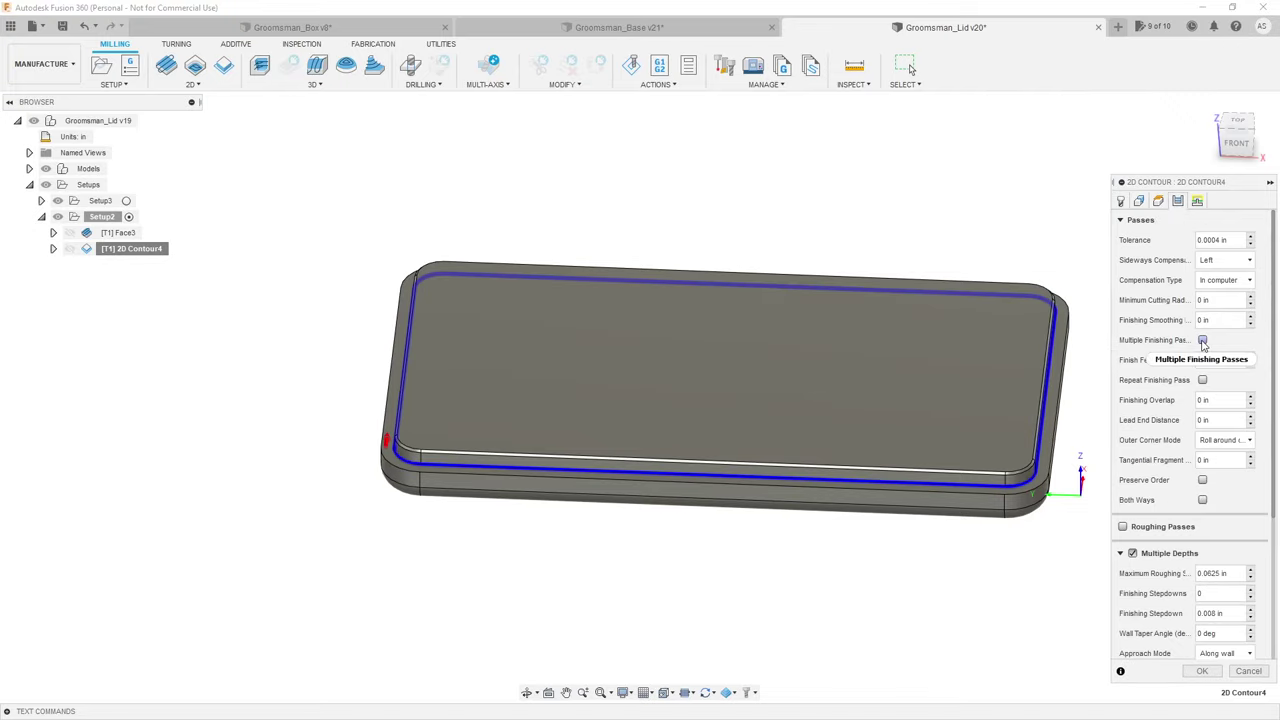
click(1202, 340)
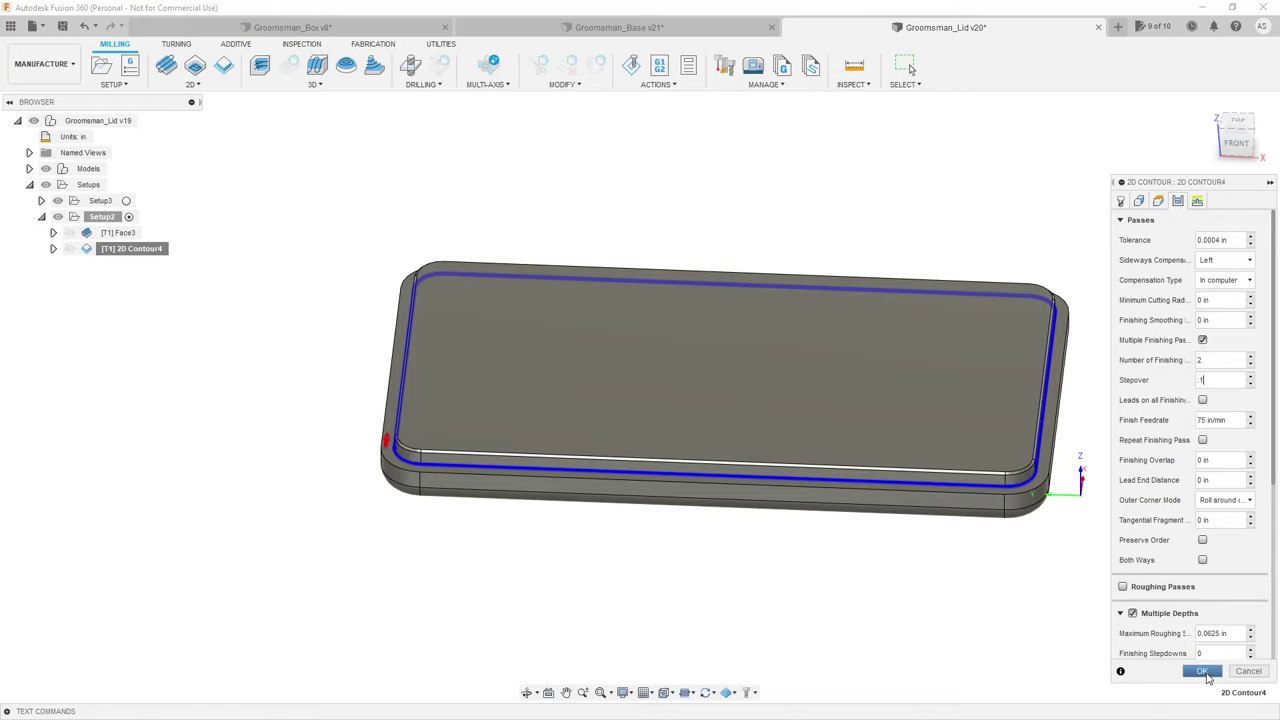
click(1206, 675)
Step: Reopen the lip contour's pass settings and enable Stock to Leave
scroll(1070, 470, up, 10)
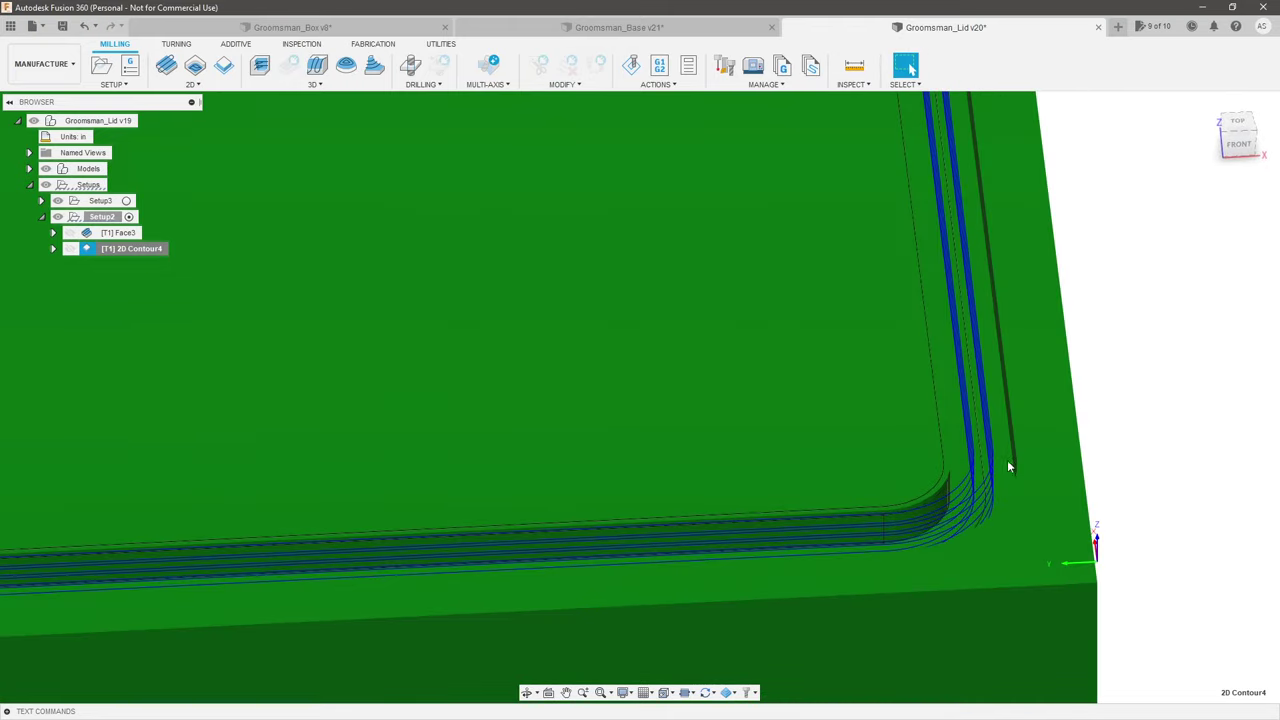
scroll(894, 560, down, 5)
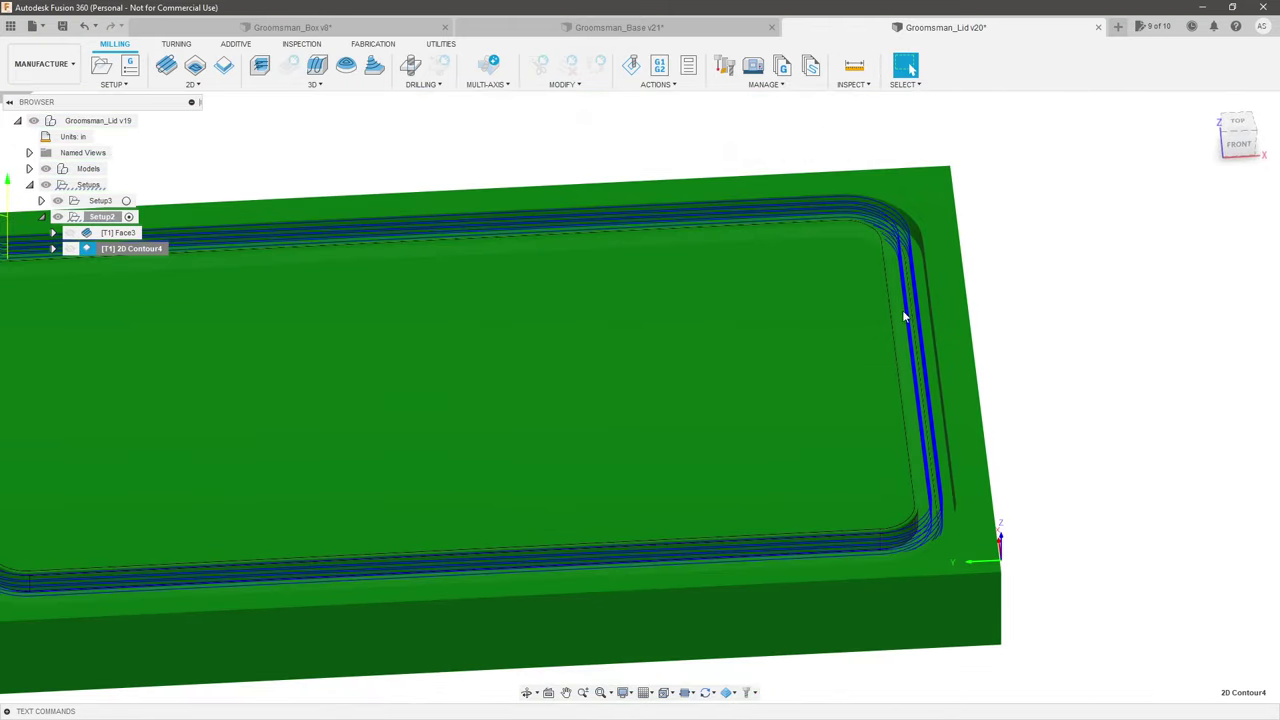
scroll(872, 218, up, 5)
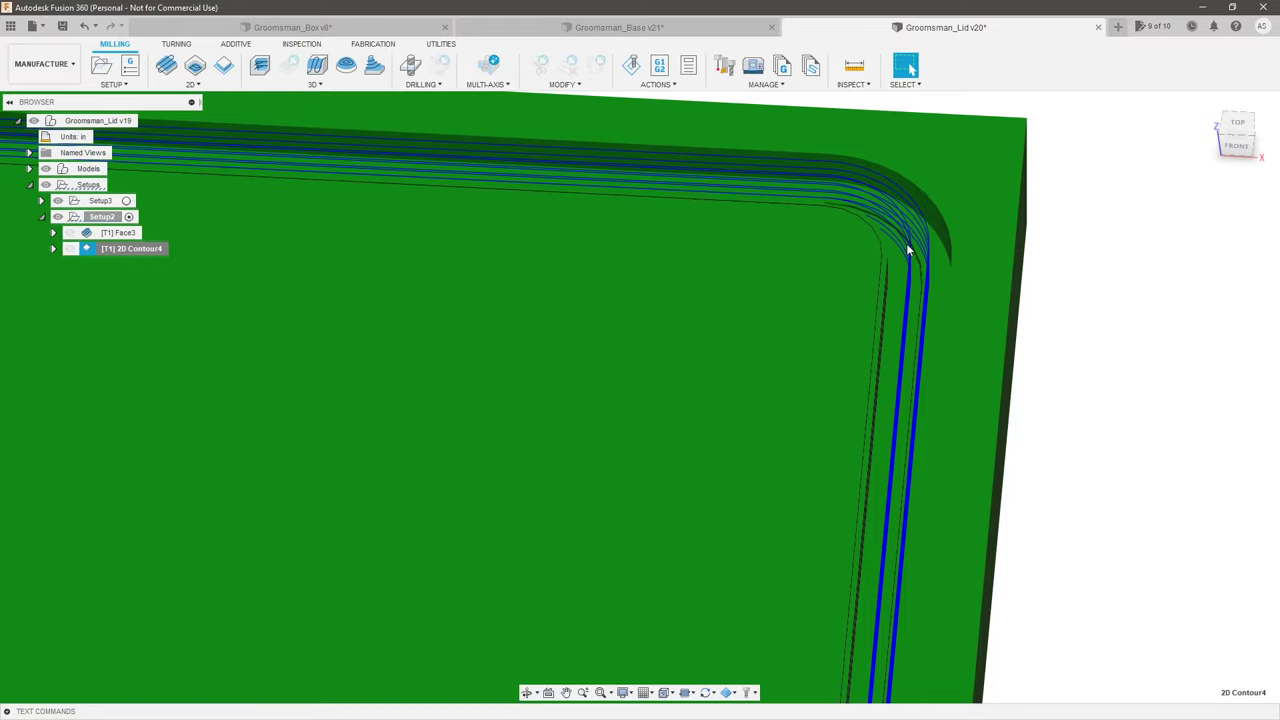
scroll(955, 400, down, 5)
scroll(912, 546, up, 10)
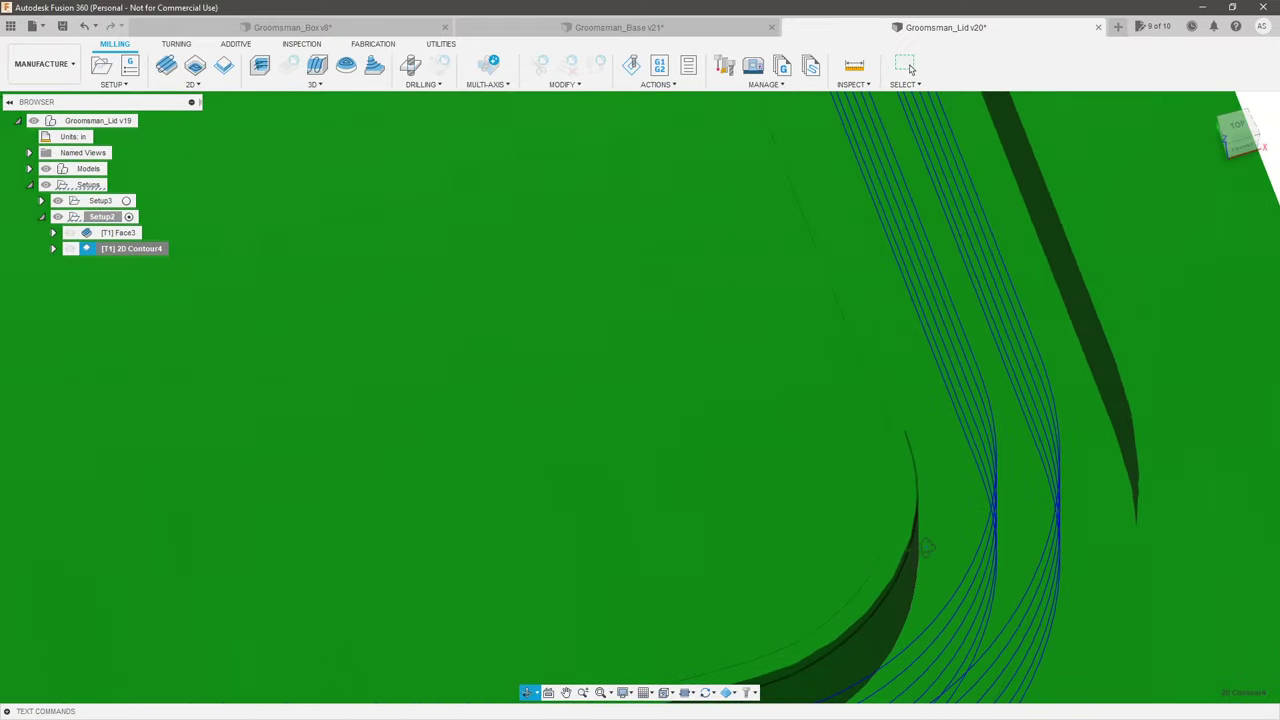
right_click(123, 249)
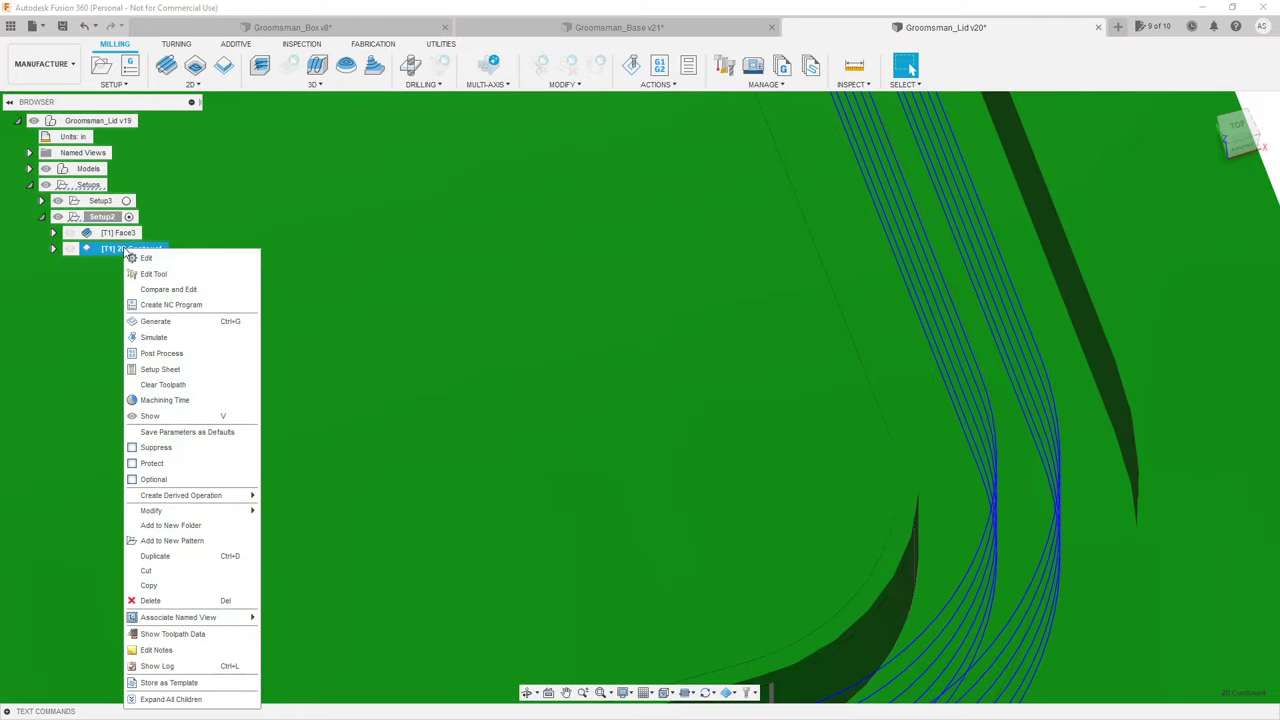
click(147, 258)
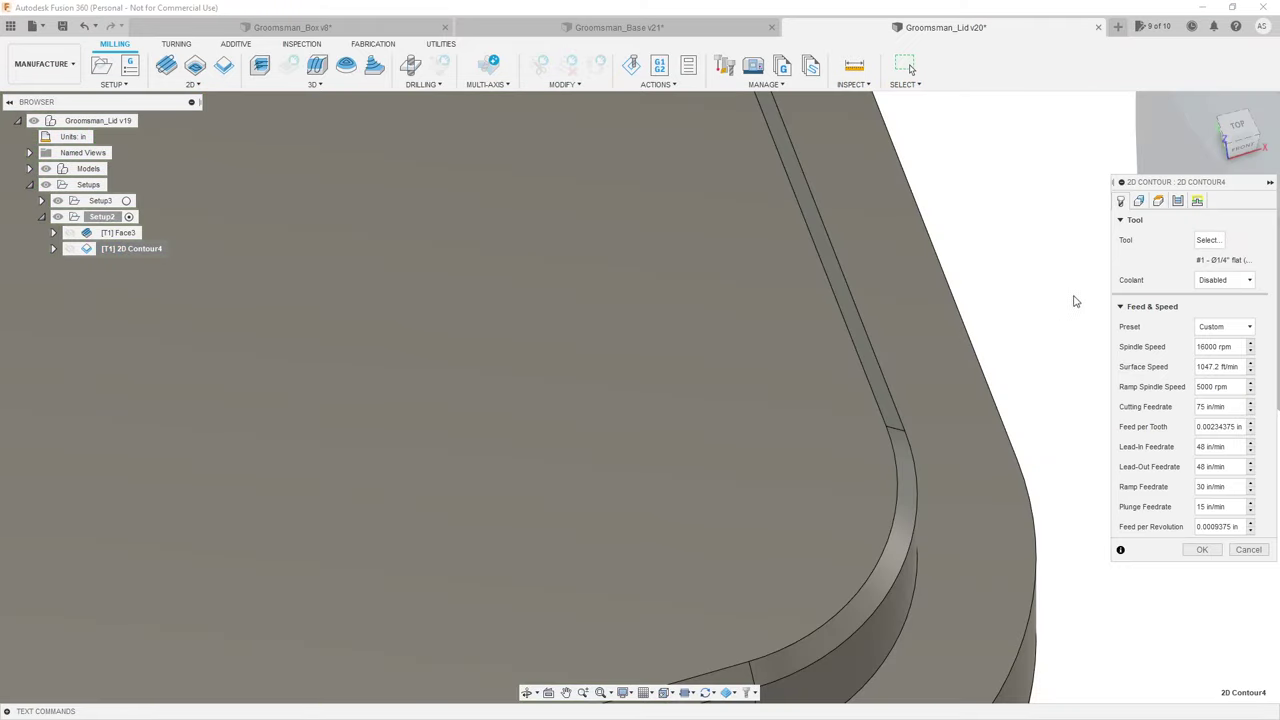
click(1184, 204)
scroll(1165, 535, down, 5)
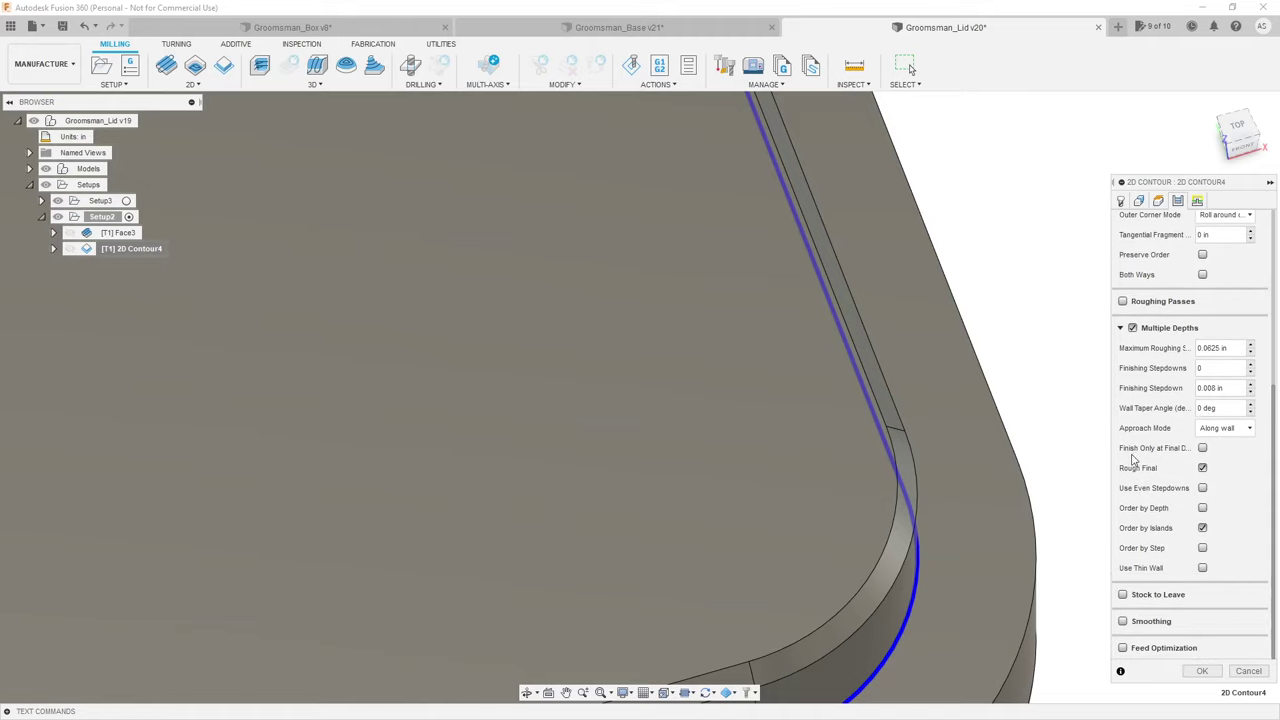
click(1120, 329)
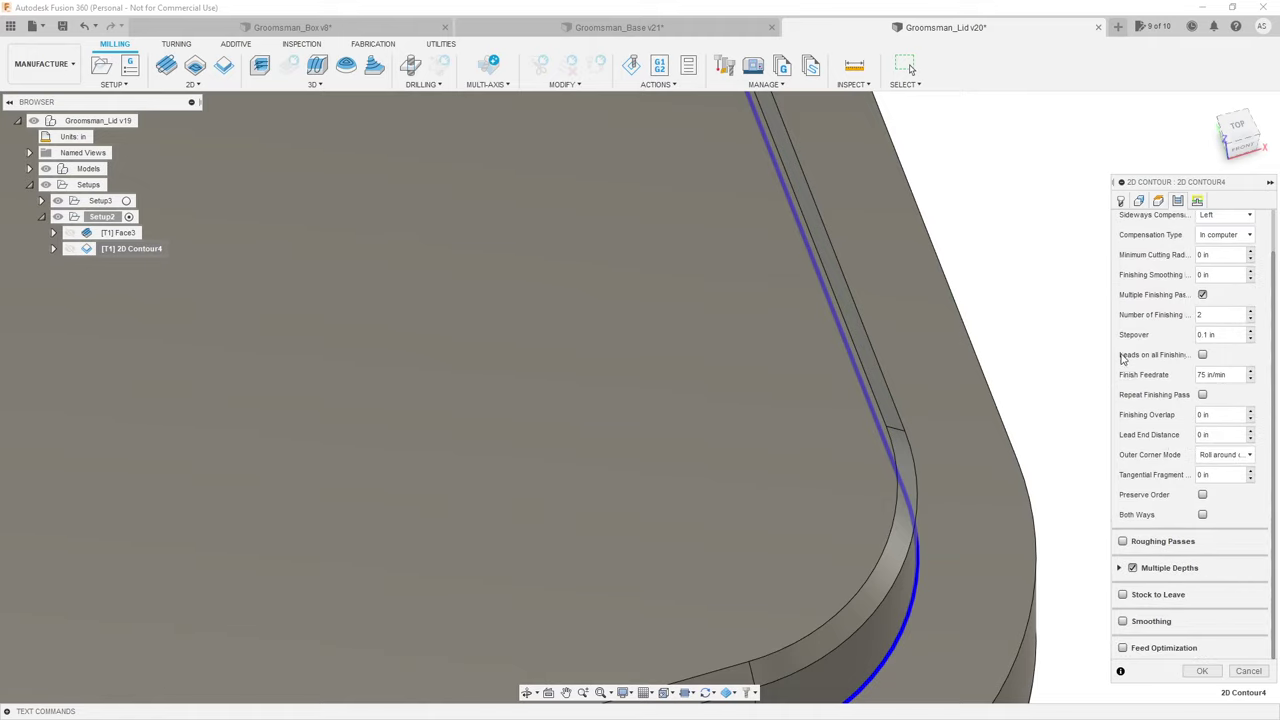
shift+middle_drag(877, 491, 867, 464)
click(1122, 594)
Step: Set the radial stock to leave to 0.03125 in and the axial stock to 0, and regenerate the contour
drag(1231, 616, 1141, 615)
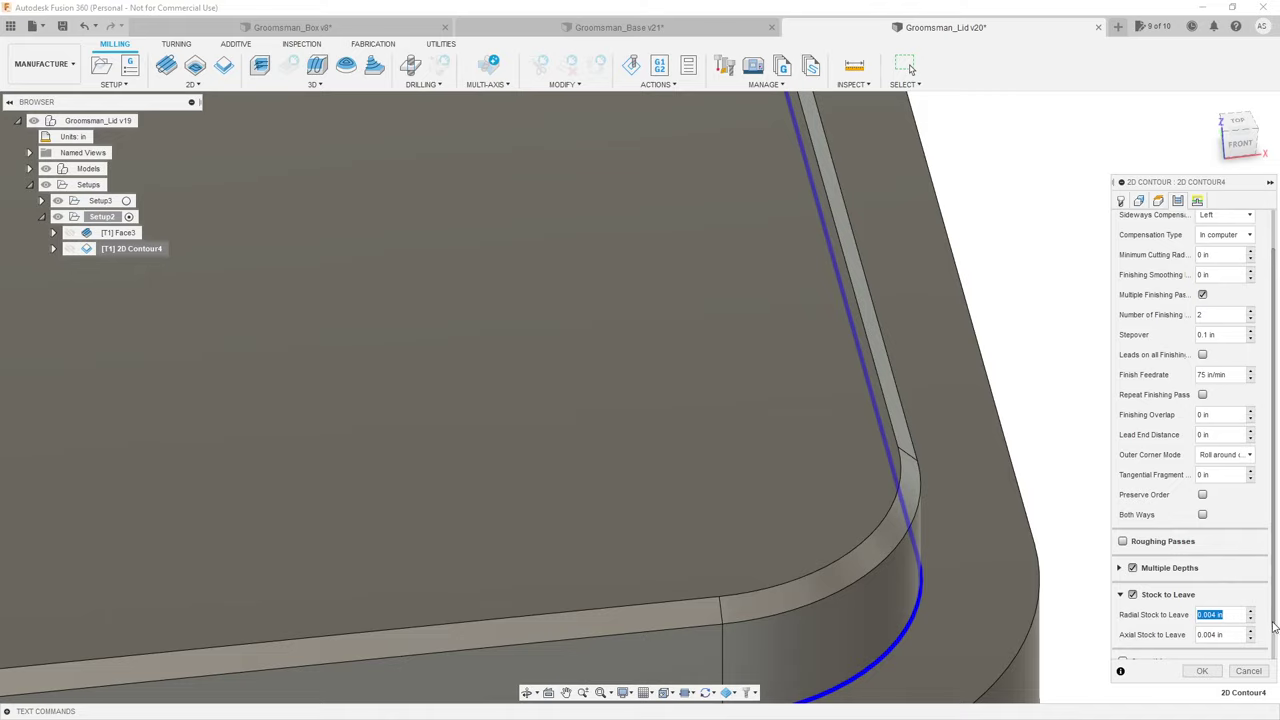
scroll(972, 481, down, 2)
scroll(972, 481, up, 2)
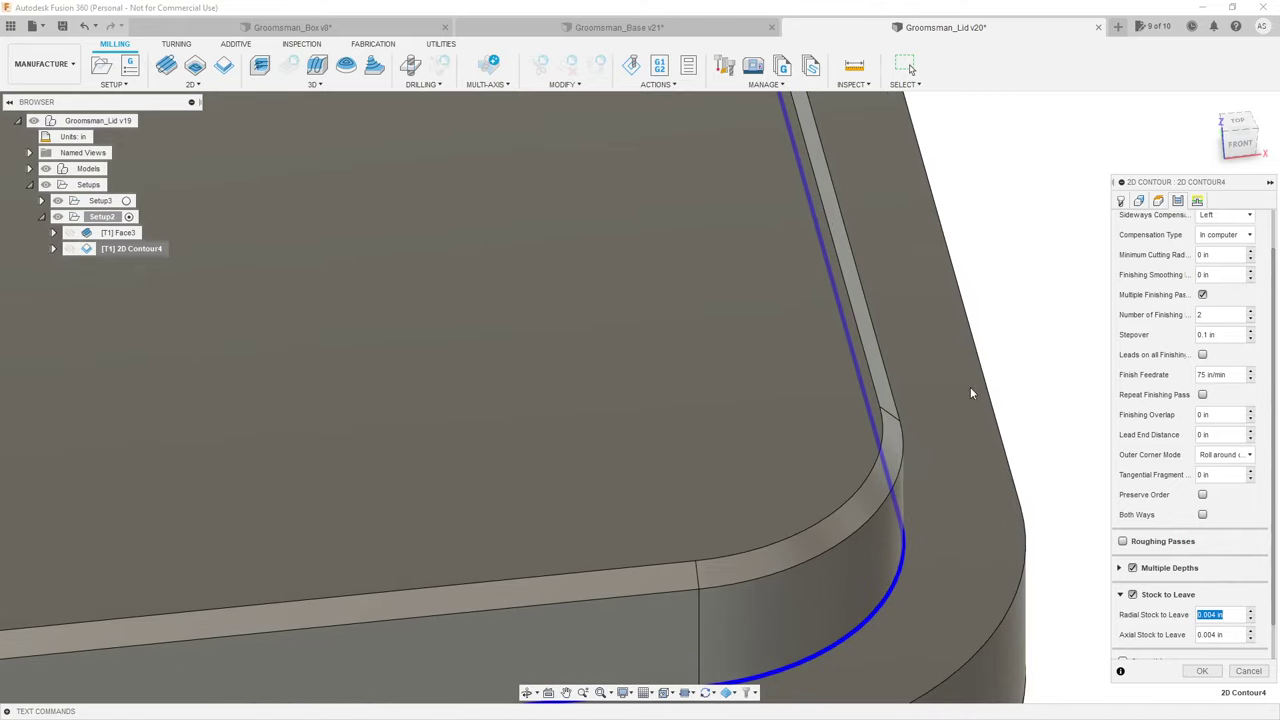
shift+middle_drag(970, 387, 992, 547)
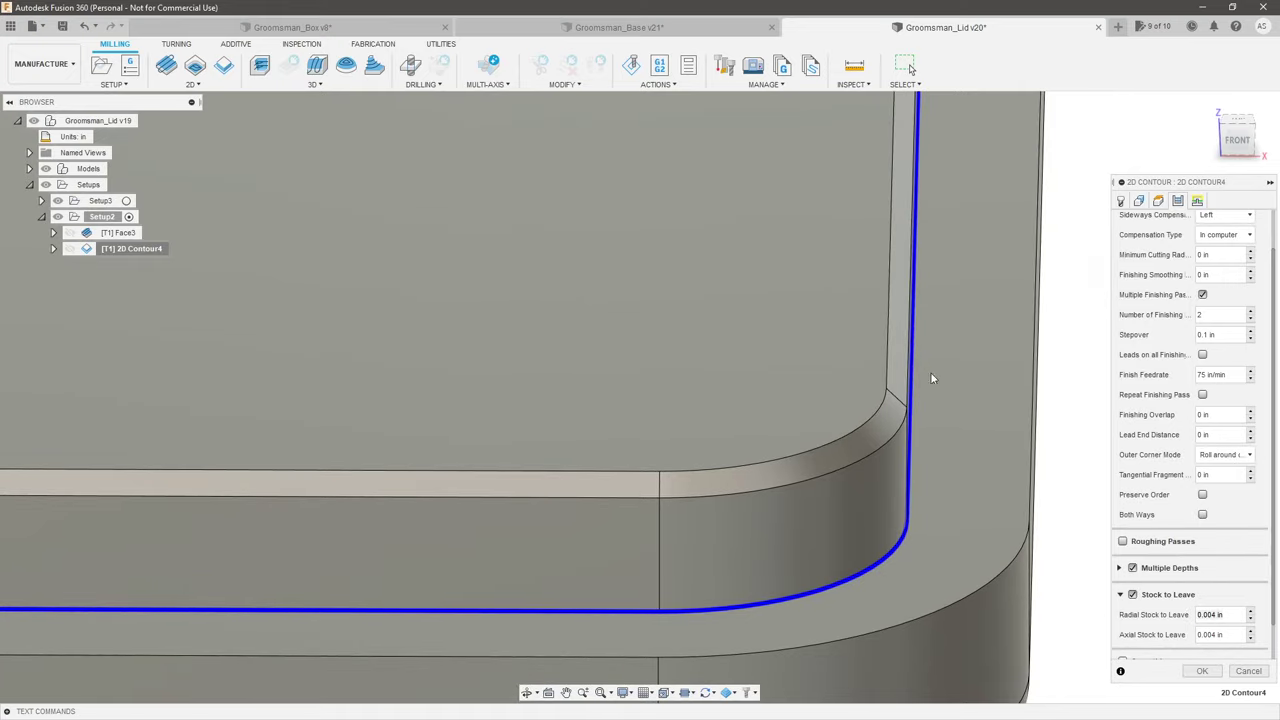
drag(1232, 615, 1141, 619)
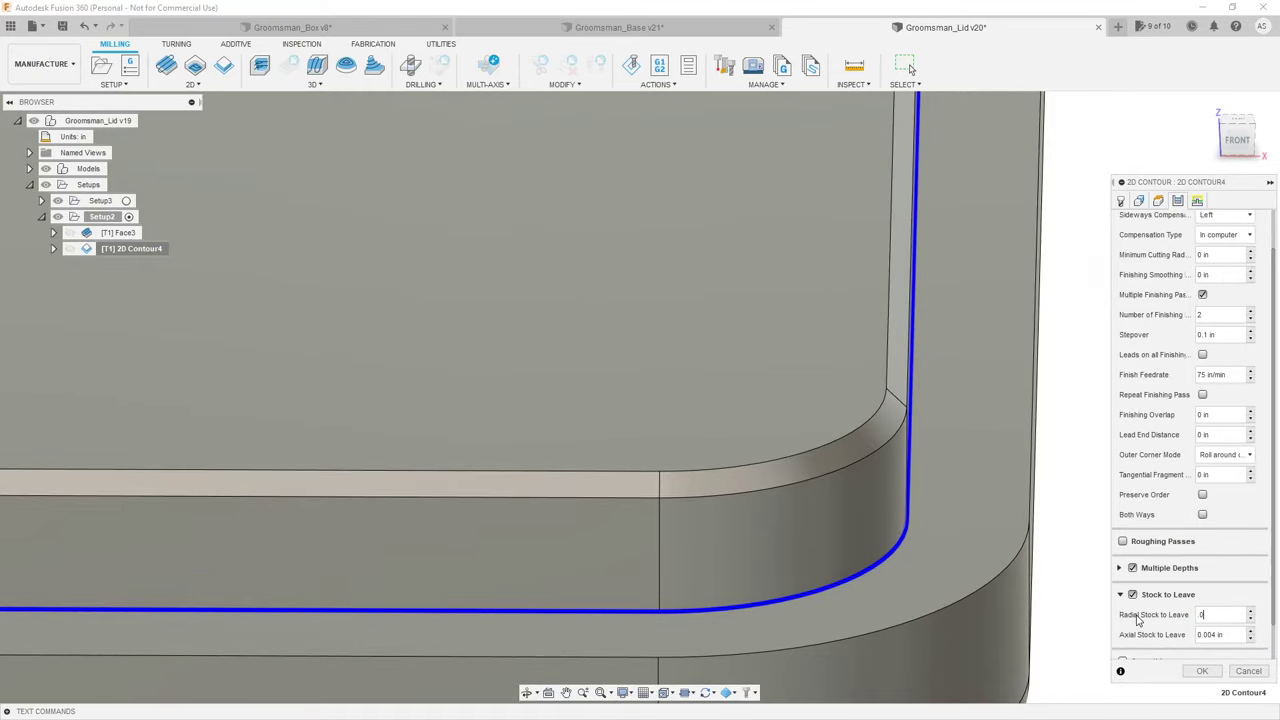
key(Tab)
scroll(1137, 621, down, 1)
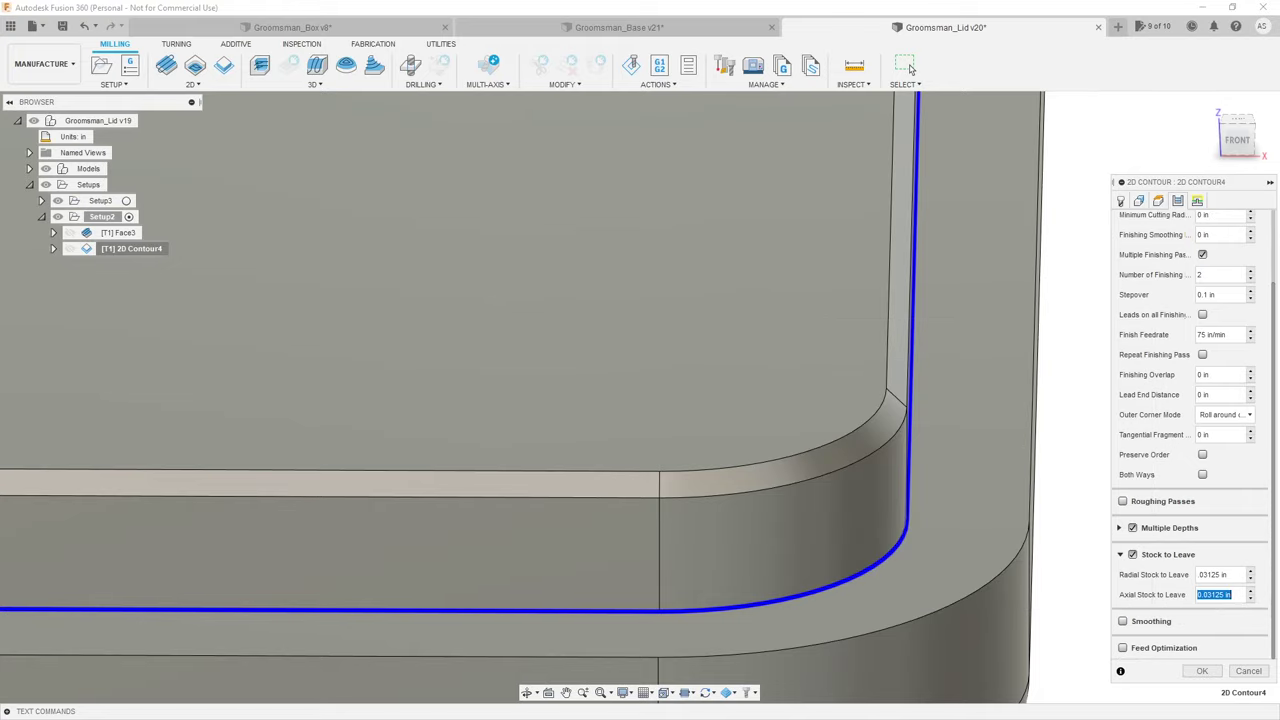
key(Tab)
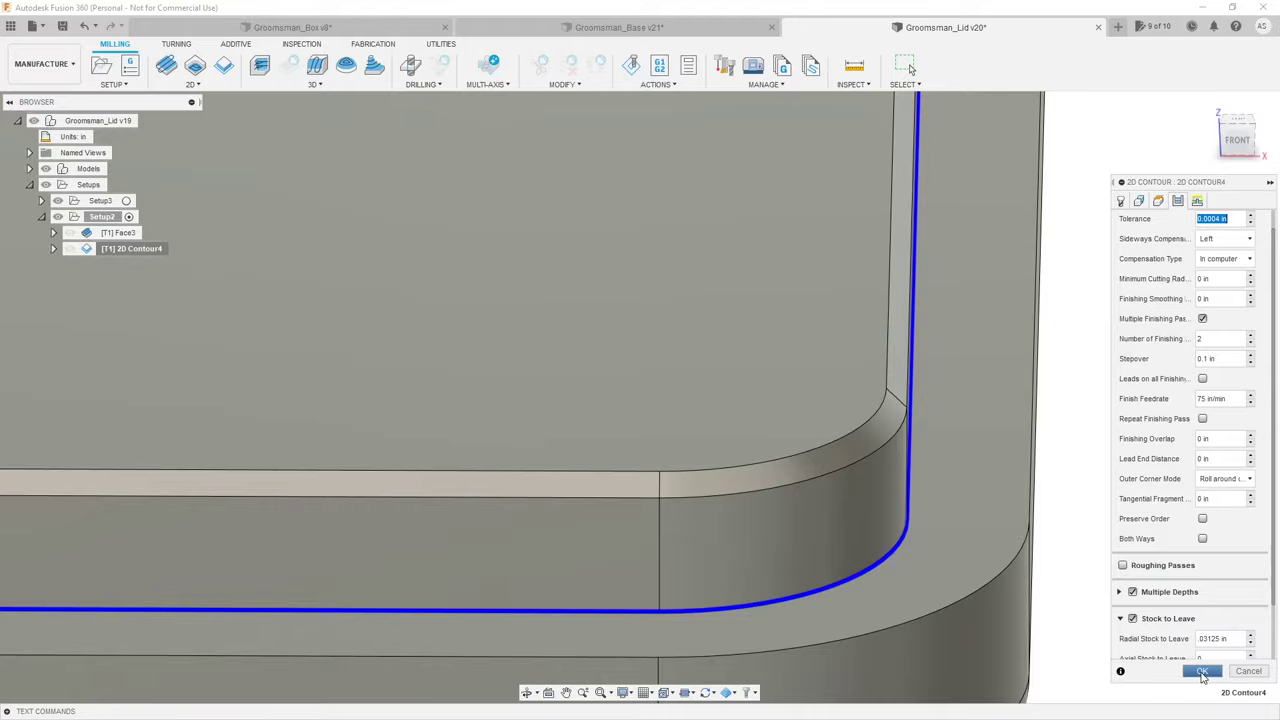
click(1202, 672)
Step: Examine the regenerated contour toolpath around the lip, including its corners, lead-in moves and cutting depths relative to the stock
scroll(1067, 548, down, 5)
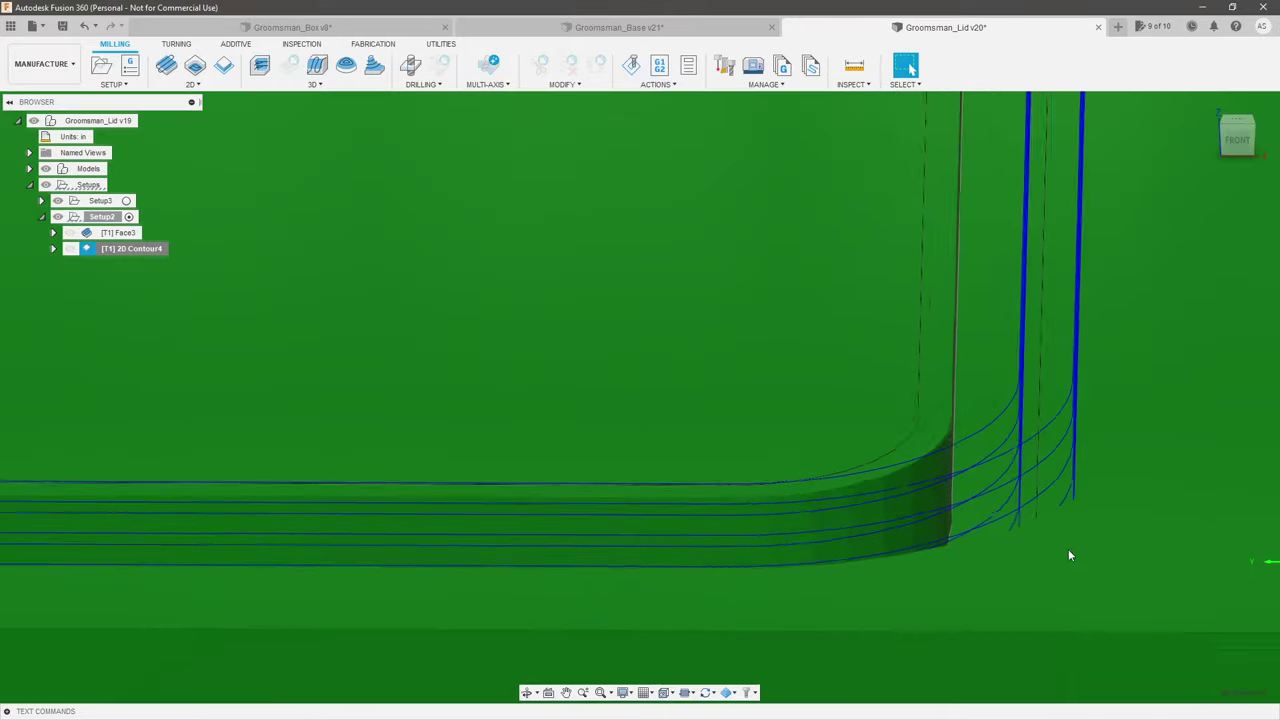
shift+middle_drag(1060, 542, 1041, 586)
scroll(1040, 550, down, 5)
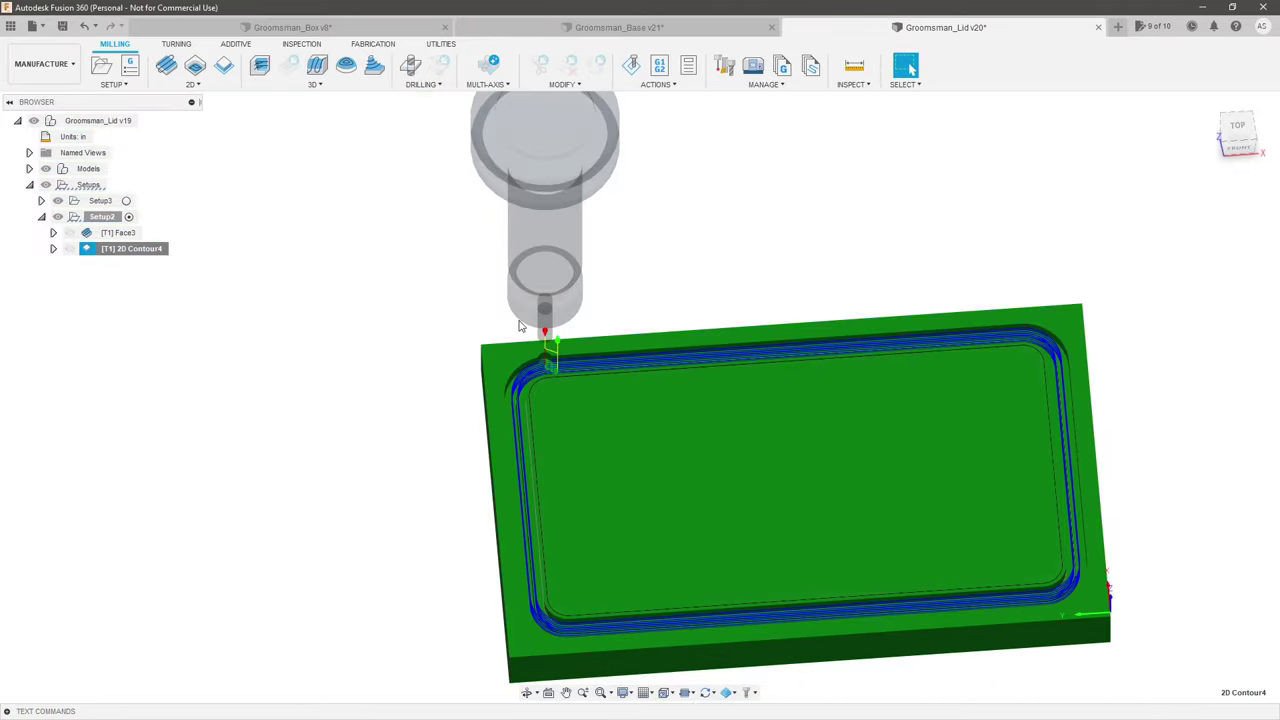
scroll(544, 351, up, 4)
shift+middle_drag(634, 378, 765, 372)
scroll(584, 481, up, 2)
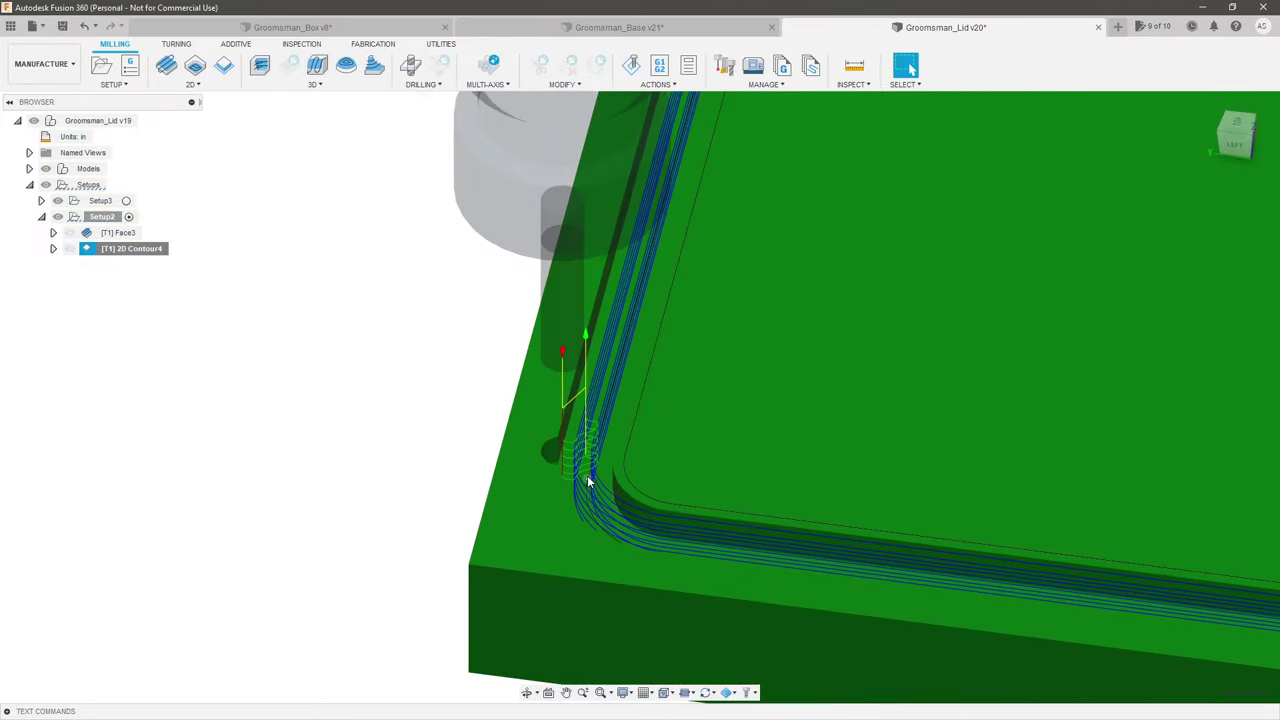
scroll(603, 460, down, 2)
shift+middle_drag(850, 450, 460, 446)
scroll(458, 446, down, 4)
scroll(1110, 440, down, 1)
scroll(1190, 449, up, 4)
shift+middle_drag(1190, 450, 1085, 408)
scroll(1085, 408, down, 3)
shift+middle_drag(449, 492, 507, 396)
scroll(503, 399, up, 6)
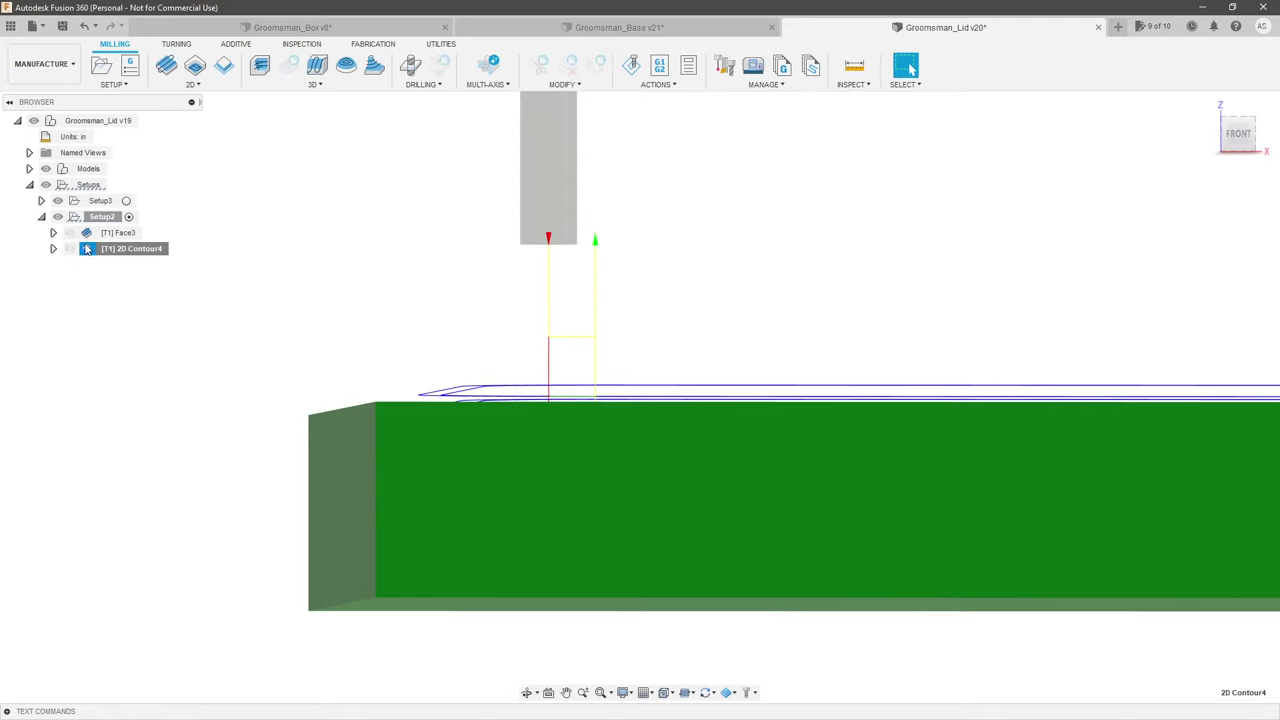
Step: Edit the lip contour so its top height references the lid's top face, and regenerate the toolpath
right_click(114, 250)
click(128, 260)
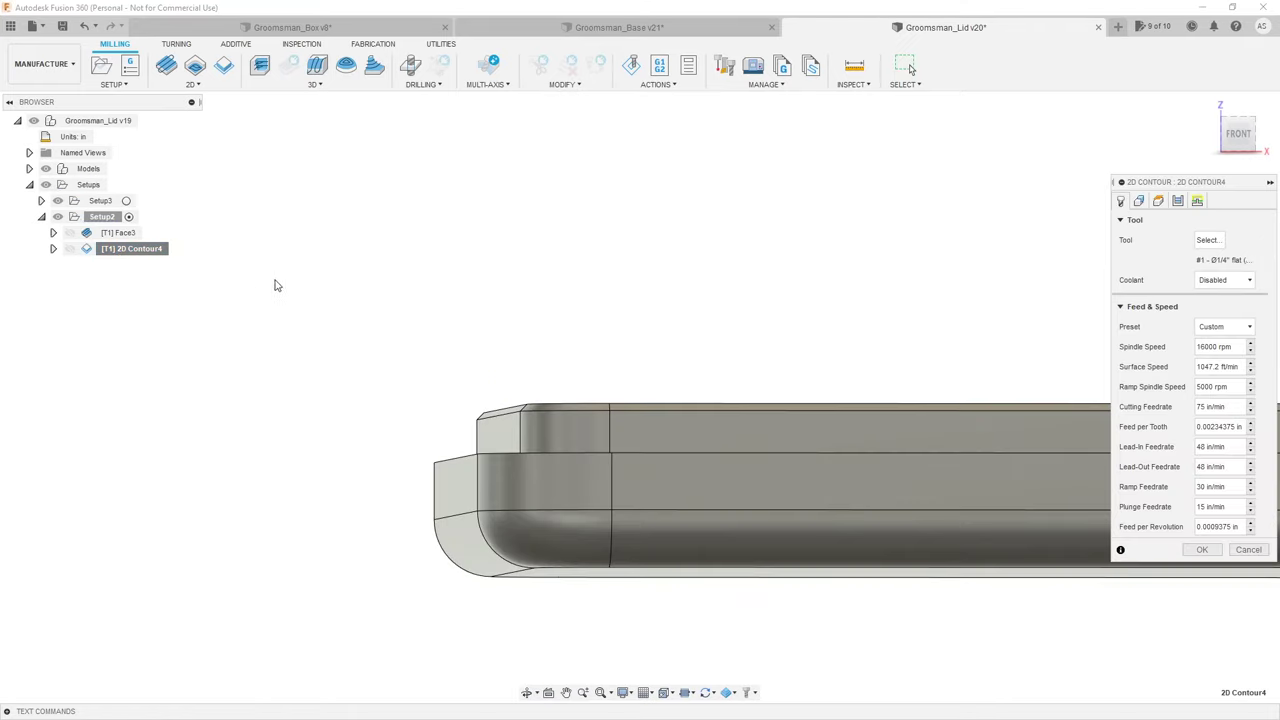
click(1158, 201)
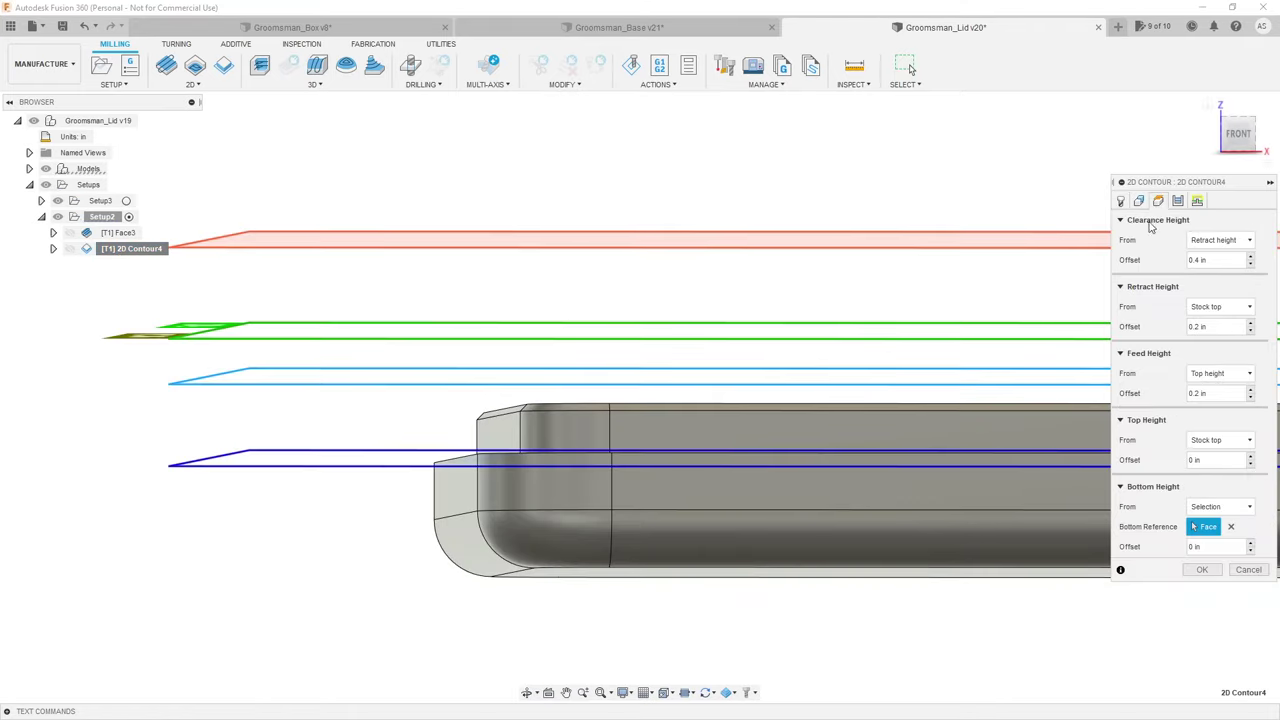
click(1229, 441)
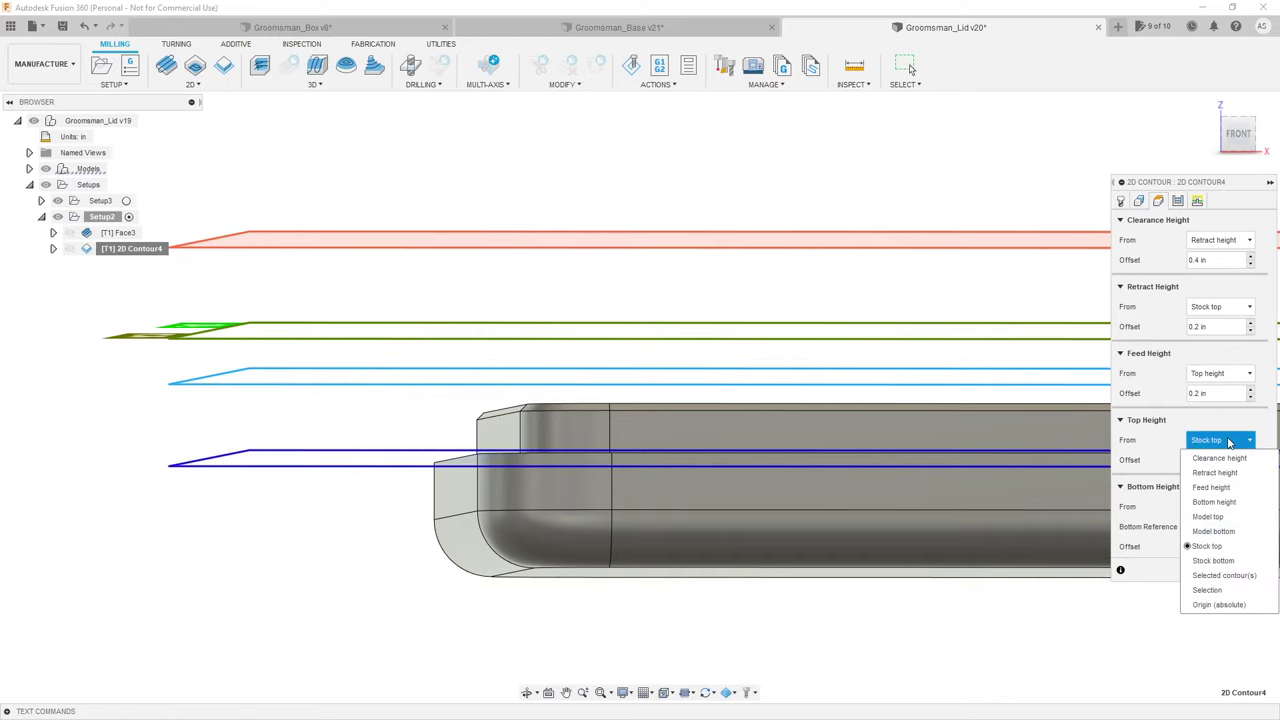
click(1207, 590)
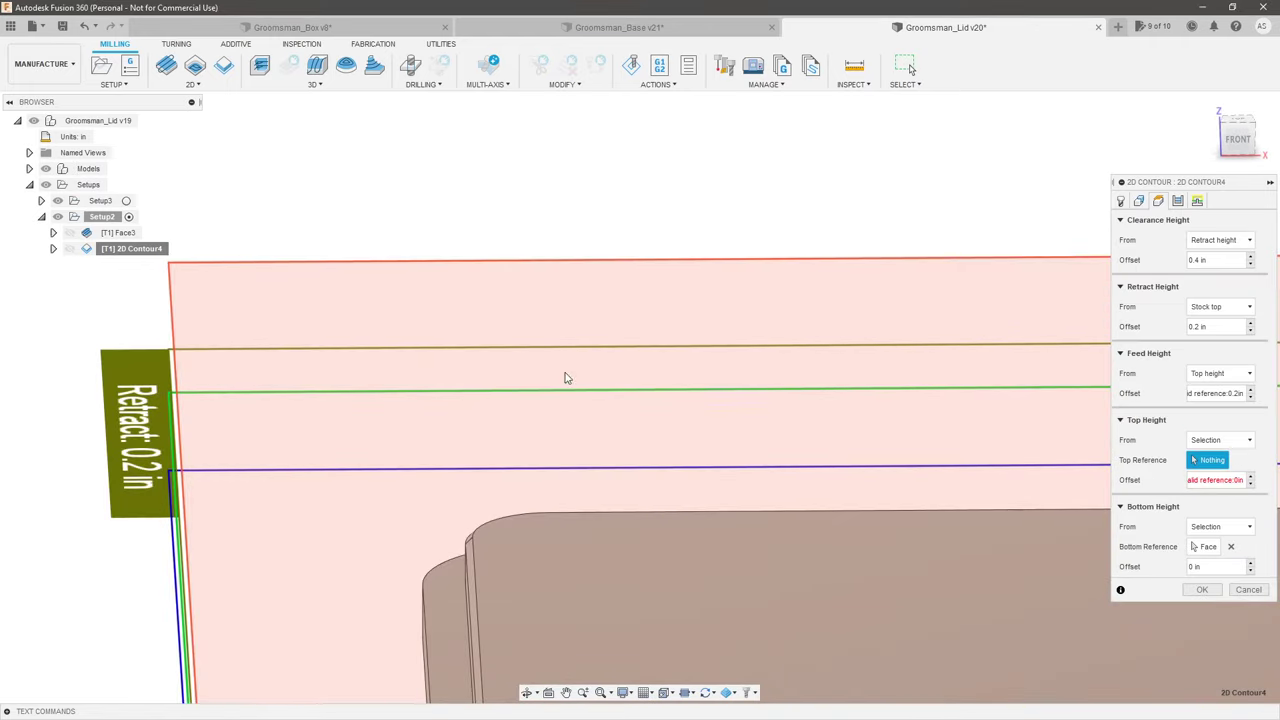
scroll(584, 383, down, 3)
click(589, 625)
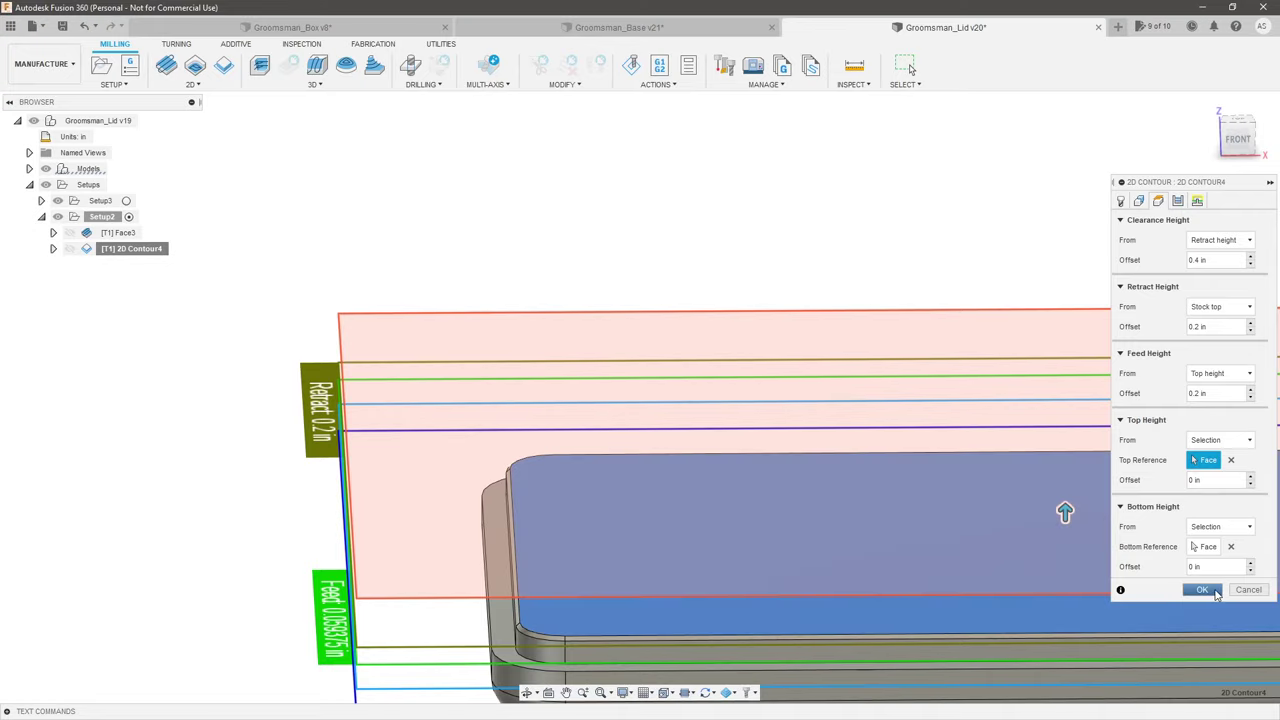
click(1203, 590)
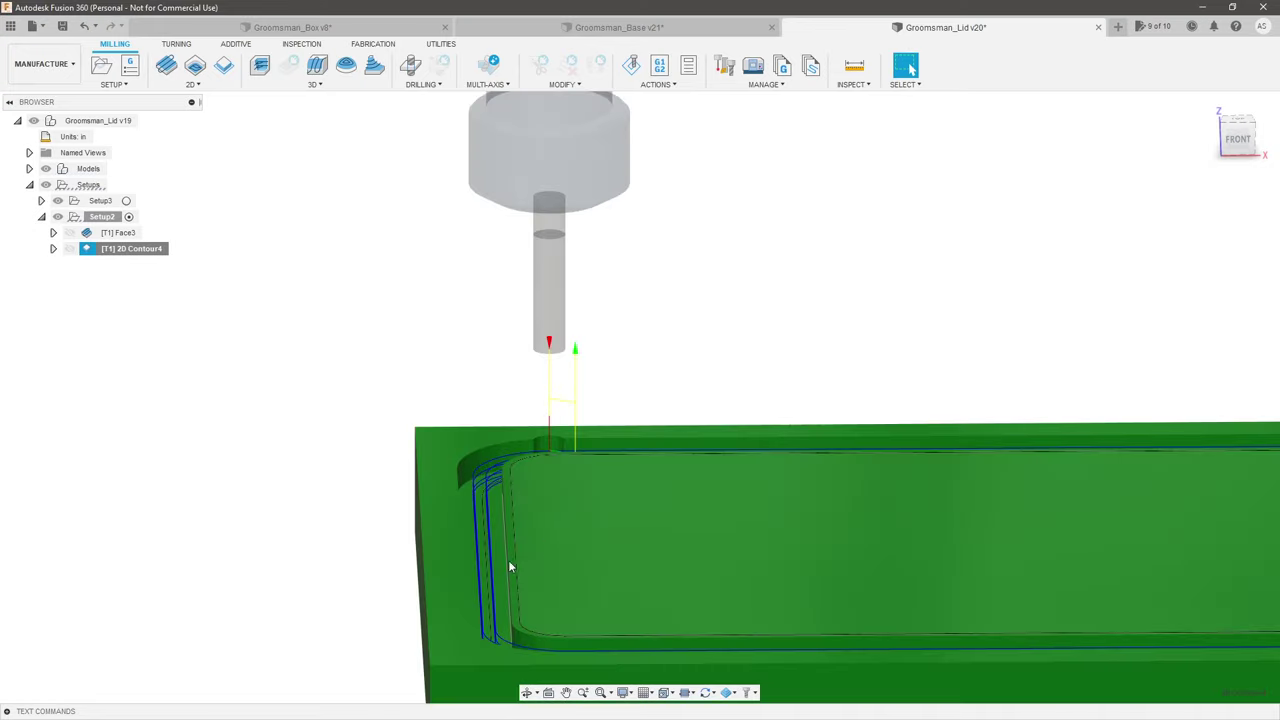
Step: Examine the regenerated lip contour's cutting depths and lead-in moves relative to the stock
shift+middle_drag(498, 574, 550, 462)
scroll(520, 511, up, 3)
scroll(488, 461, down, 2)
scroll(341, 348, down, 3)
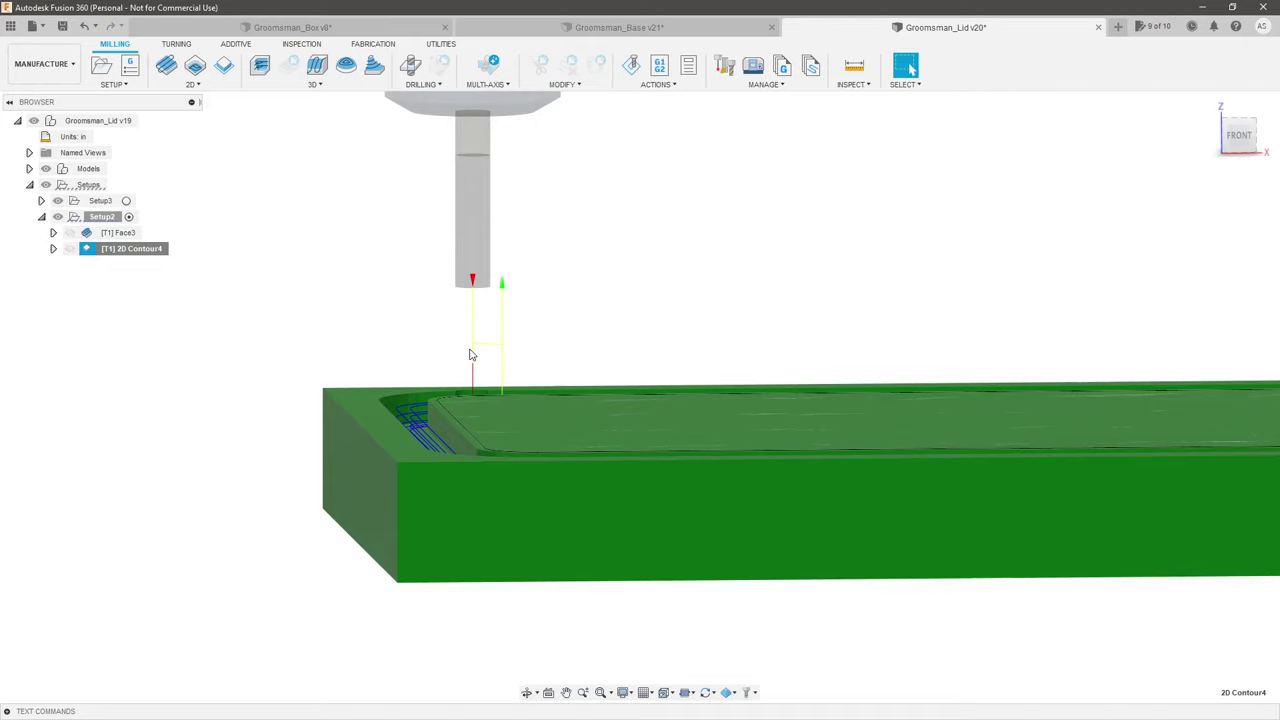
click(620, 328)
shift+middle_drag(671, 341, 757, 360)
scroll(588, 336, down, 2)
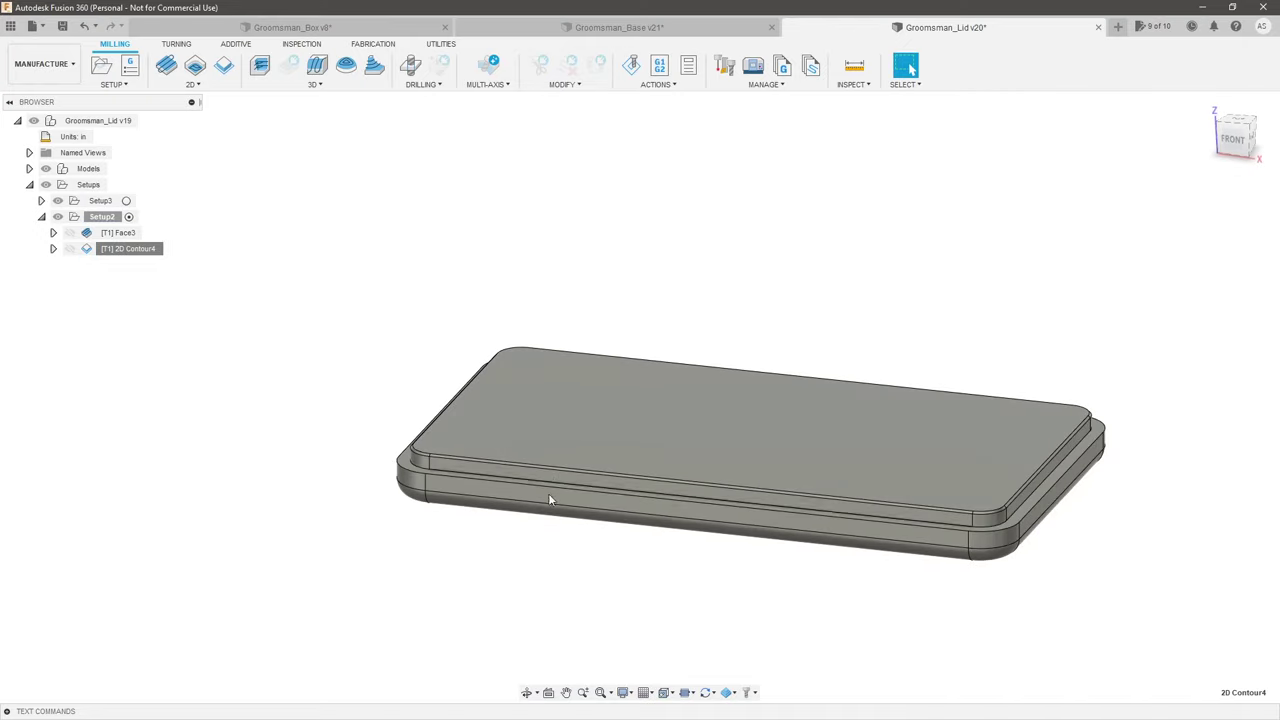
Step: Create a second 2D Contour operation in Setup2 using the lid's outer perimeter edge as the contour
click(191, 84)
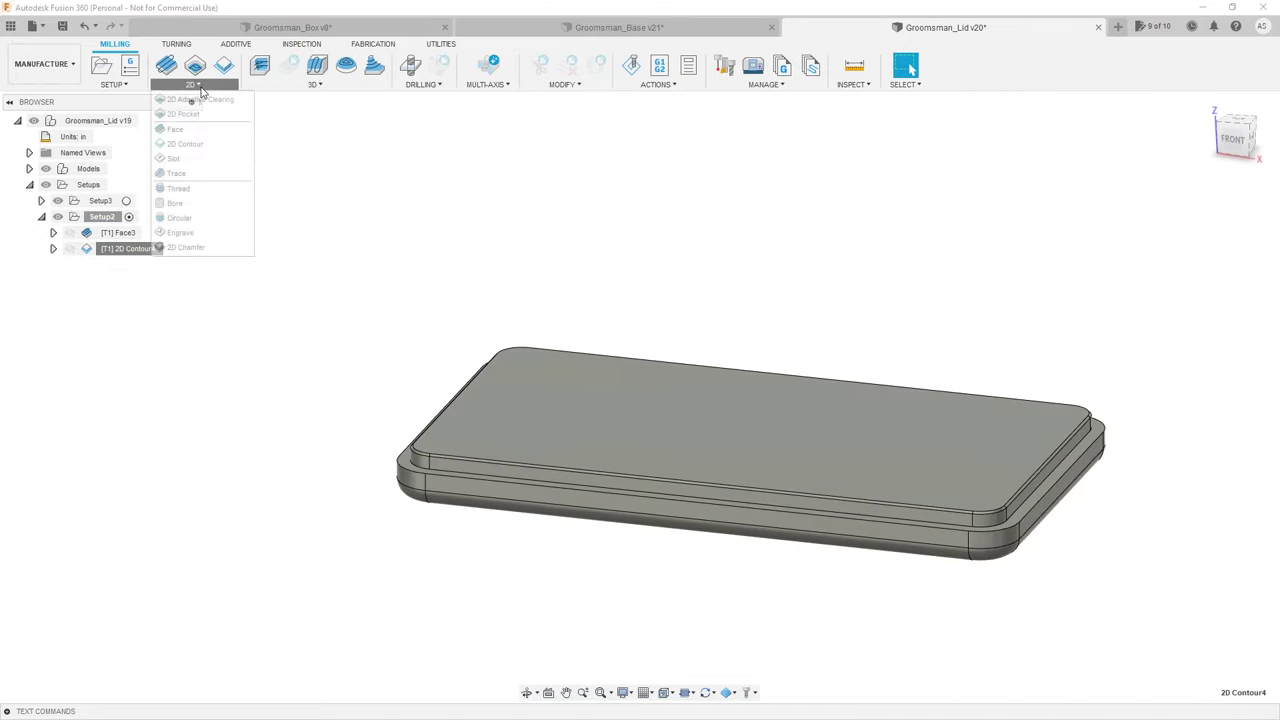
click(201, 146)
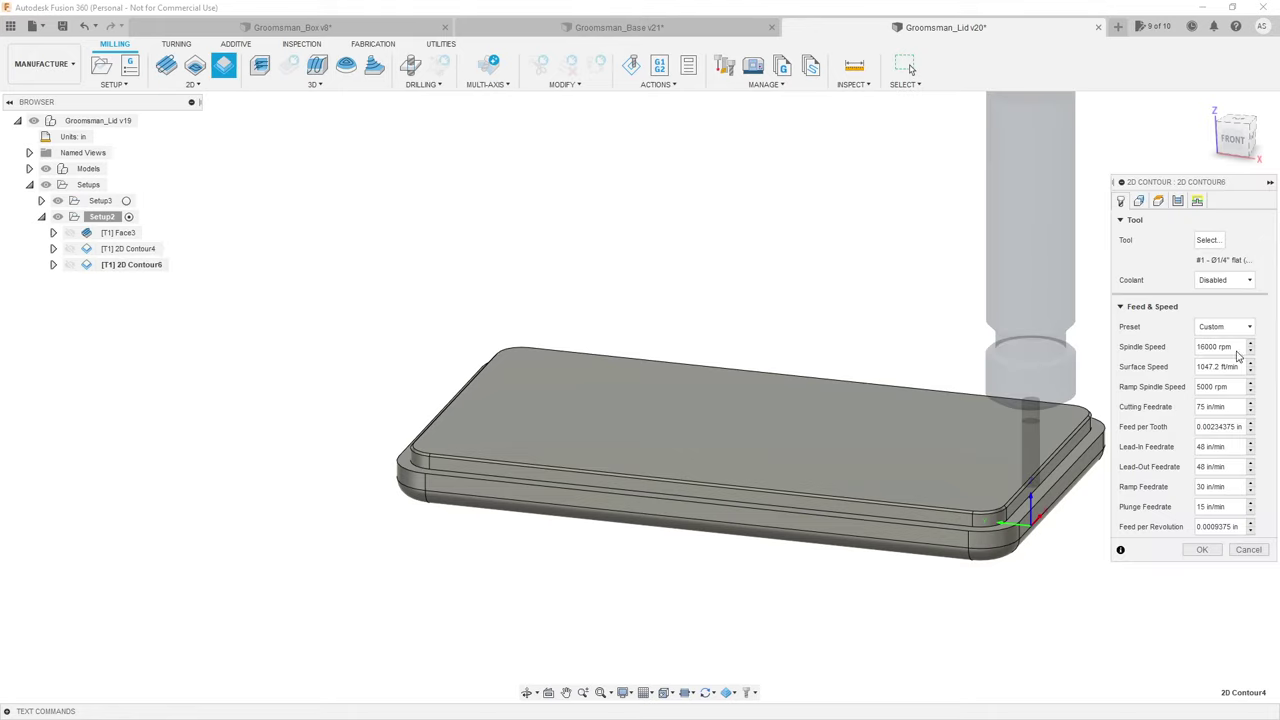
click(1139, 200)
scroll(473, 464, up, 3)
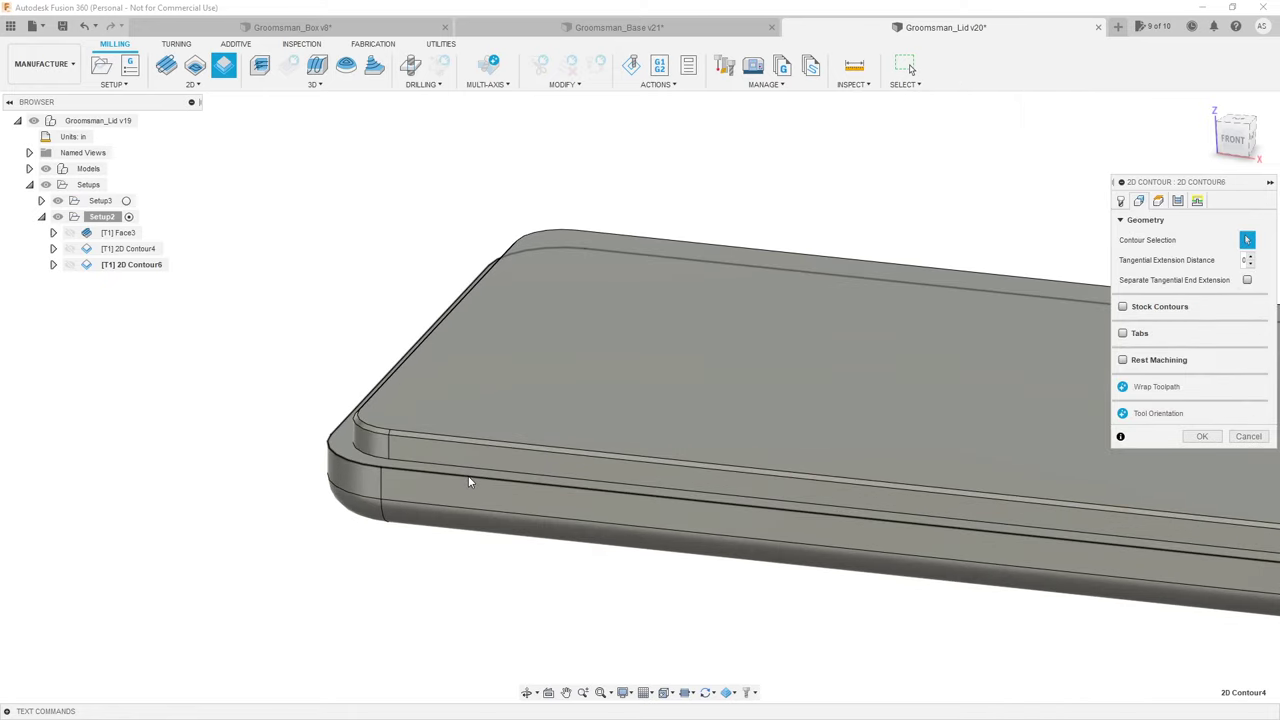
click(479, 471)
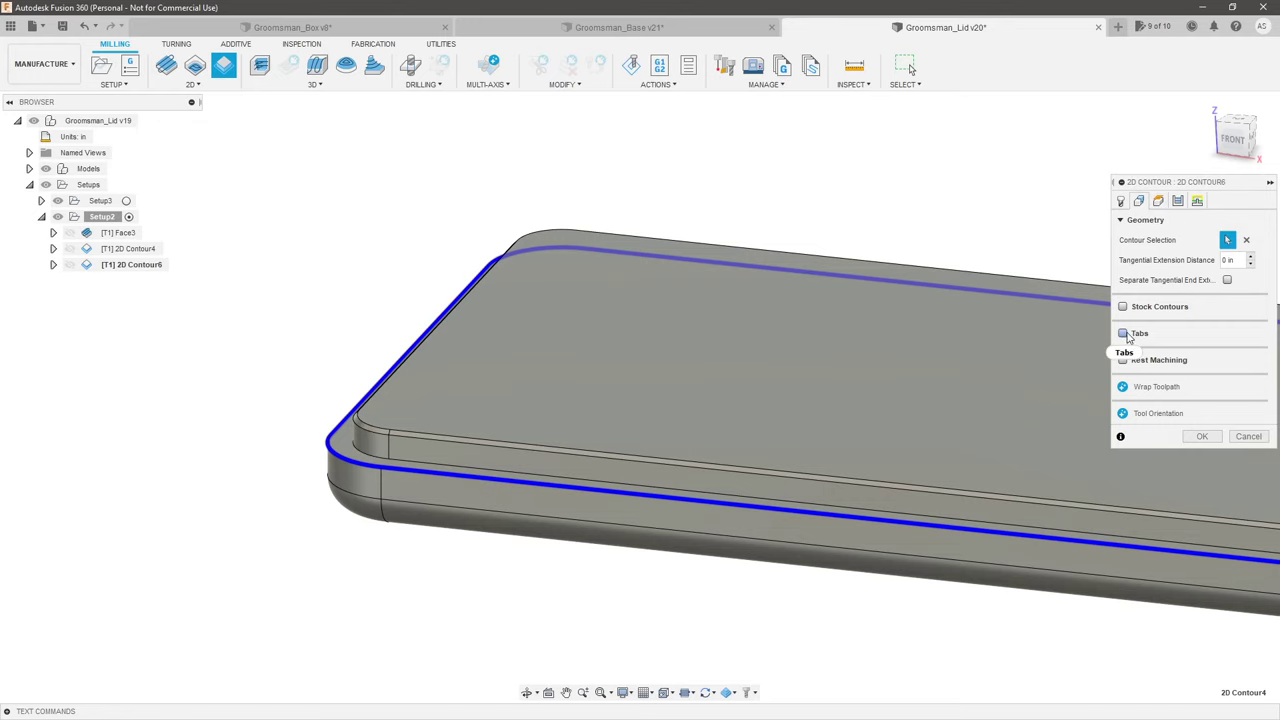
Step: Set the outer contour's bottom height by selection to the lid's underside face
click(1157, 201)
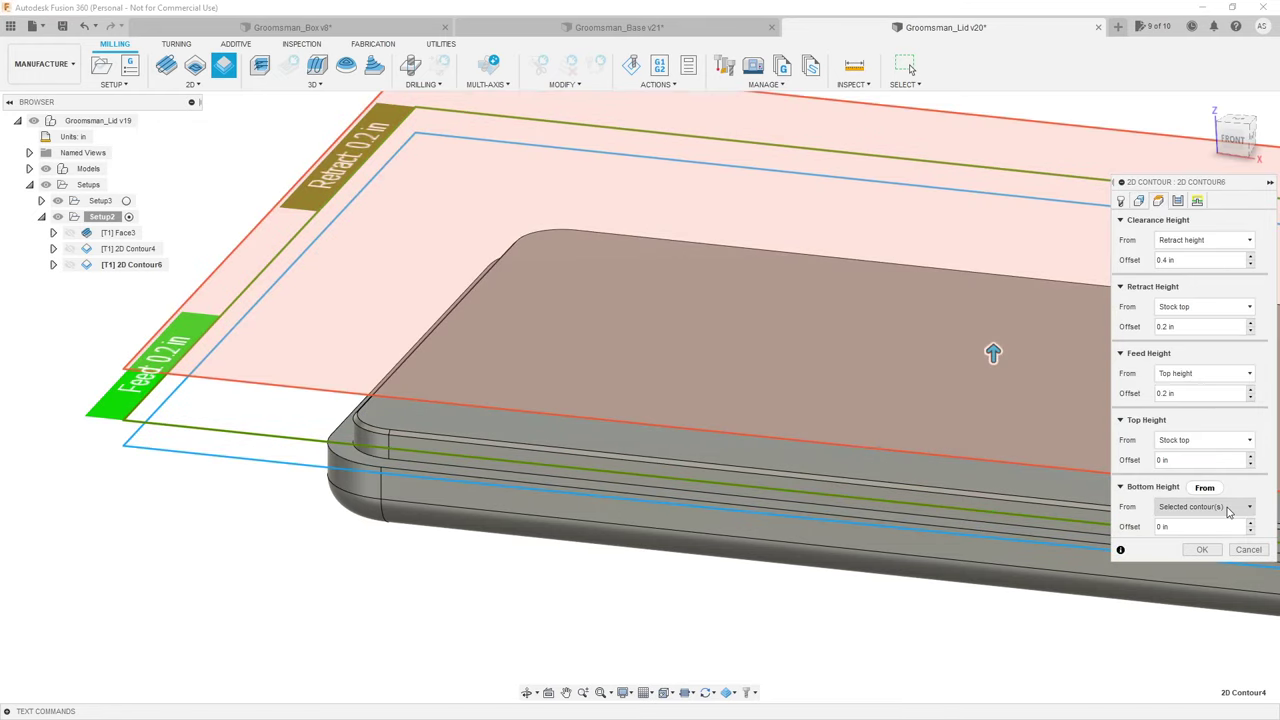
click(1230, 507)
click(1200, 648)
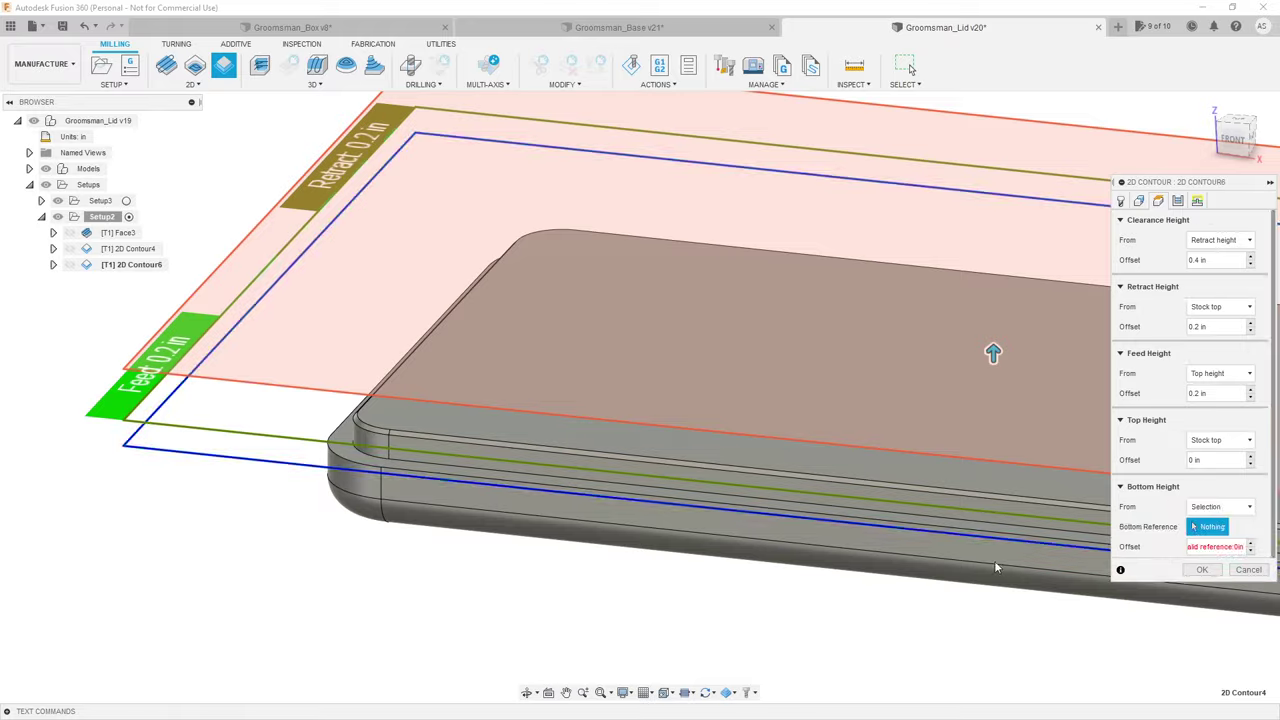
shift+middle_drag(994, 560, 950, 468)
click(913, 658)
scroll(498, 325, down, 4)
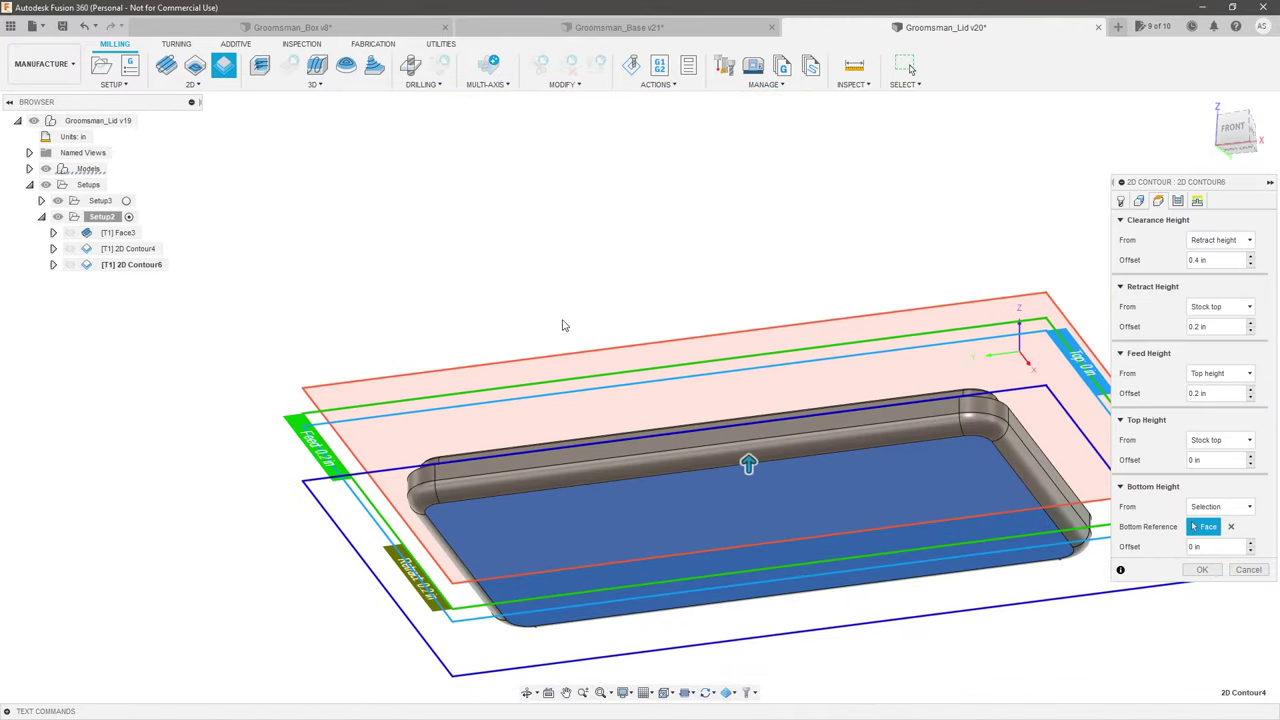
shift+middle_drag(565, 325, 813, 405)
Step: Enable tabs on the outer contour and check their size and placement along the lid's lower edge
click(1139, 201)
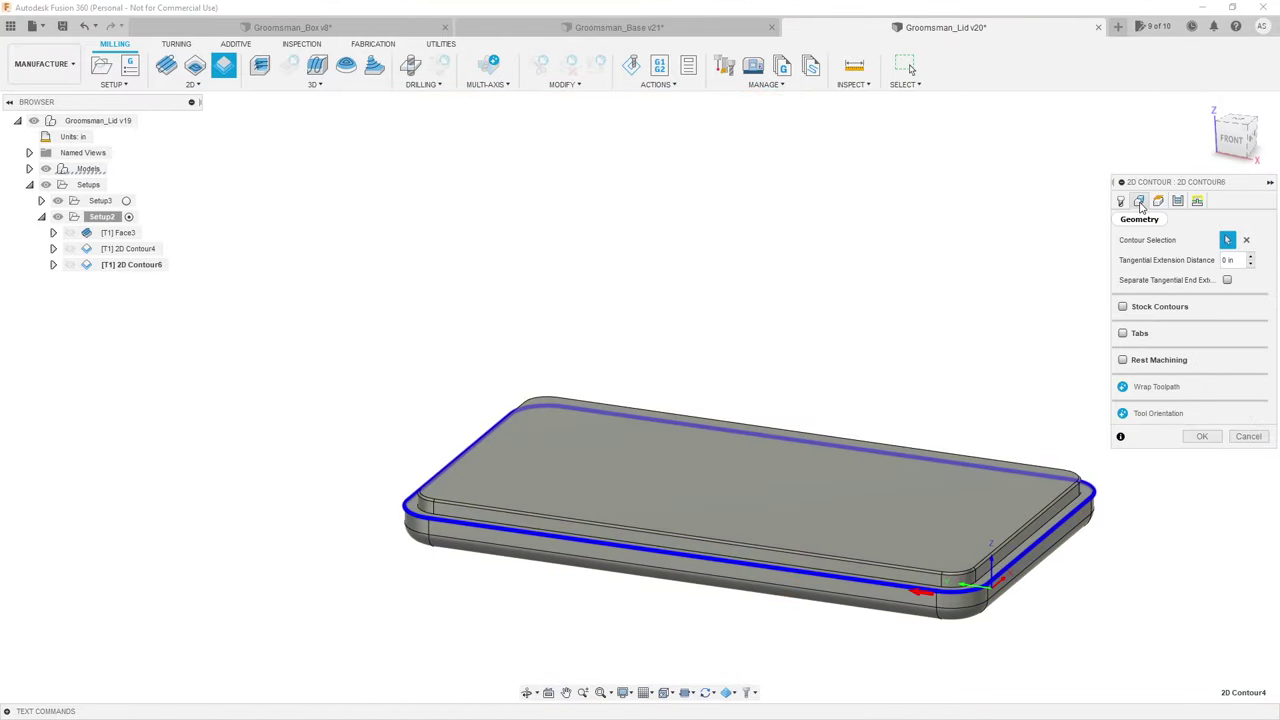
click(1122, 333)
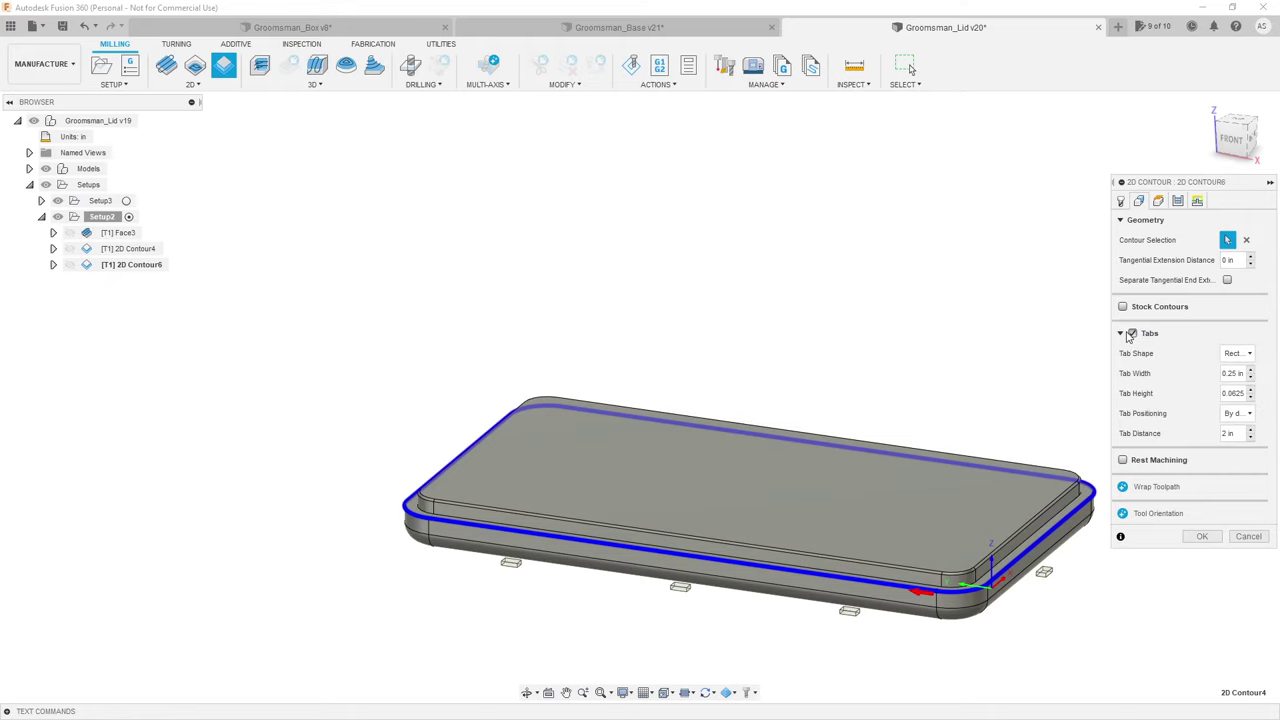
scroll(684, 632, up, 3)
shift+middle_drag(716, 636, 783, 589)
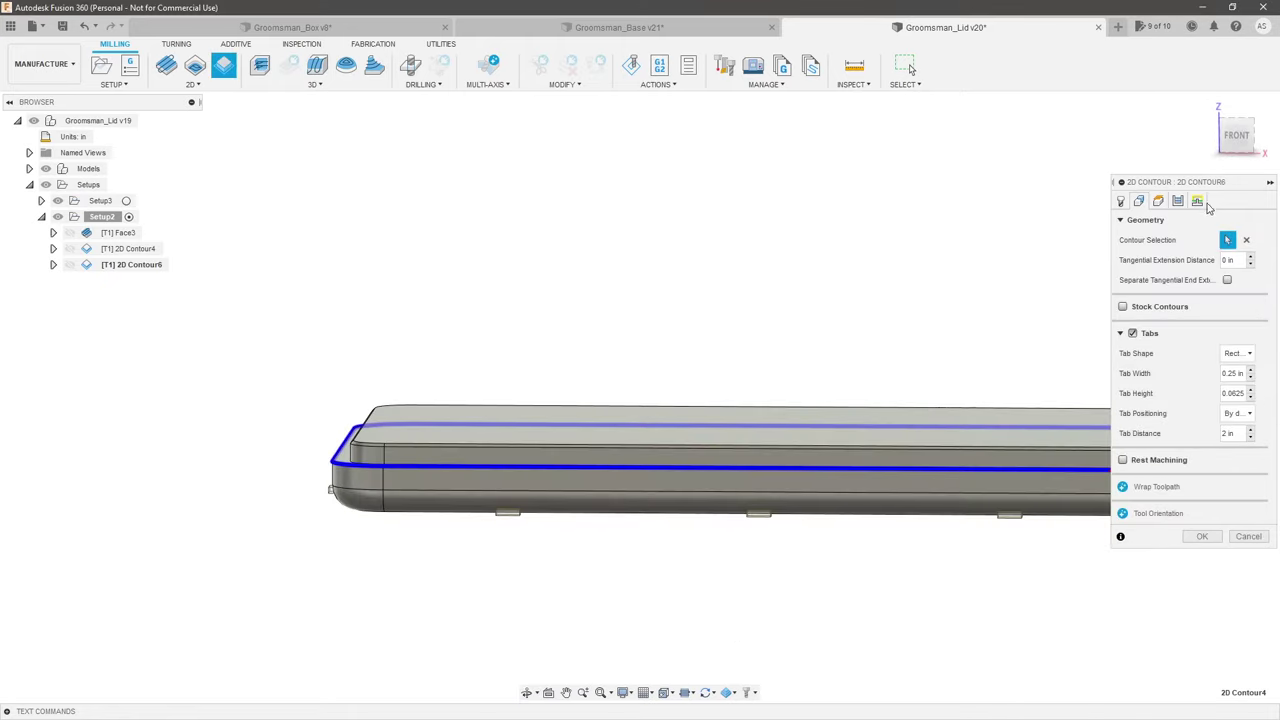
scroll(486, 538, up, 4)
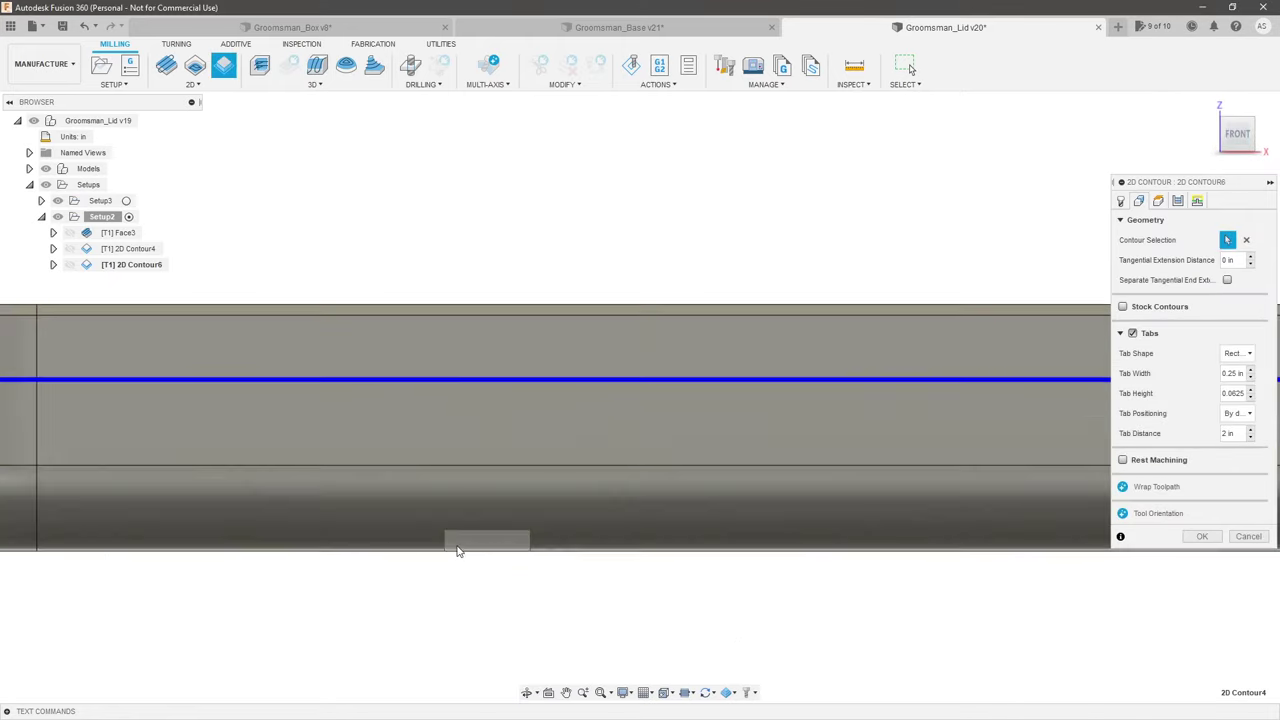
scroll(521, 531, down, 5)
shift+middle_drag(829, 581, 802, 604)
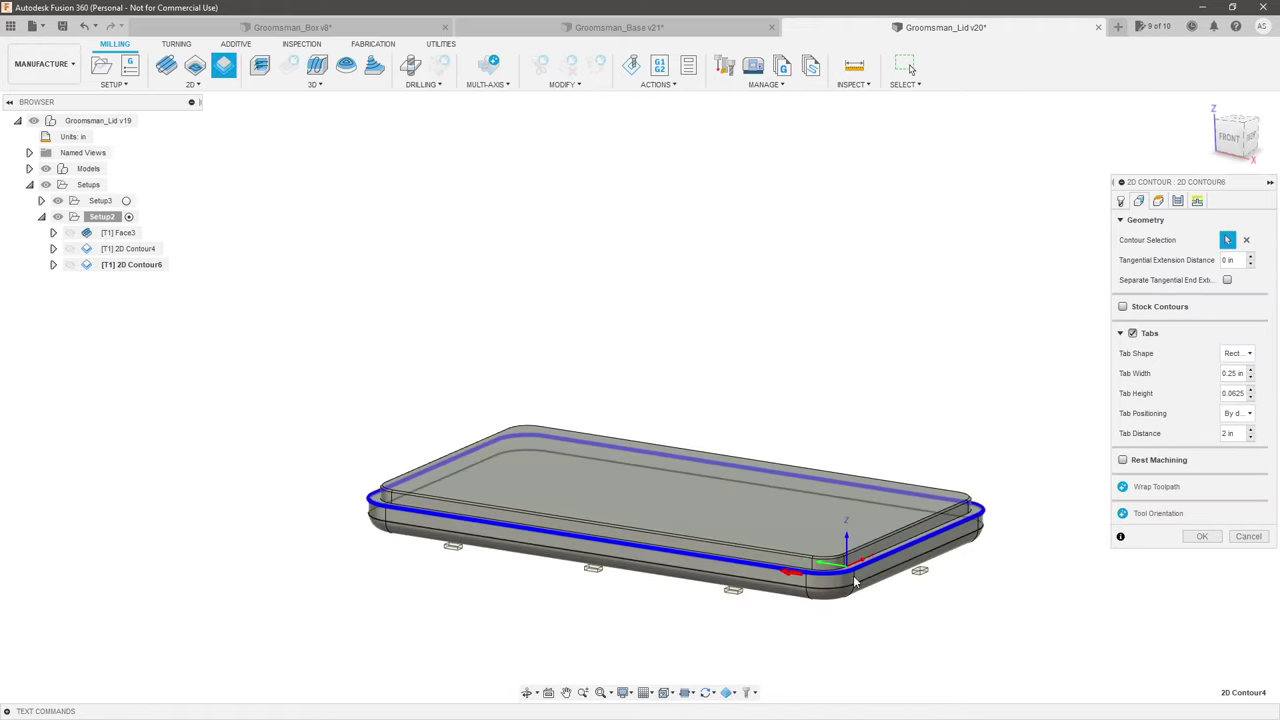
Step: Enable Multiple Depths for the outer contour with a 0.0625 in maximum roughing stepdown, and generate the toolpath
click(1182, 206)
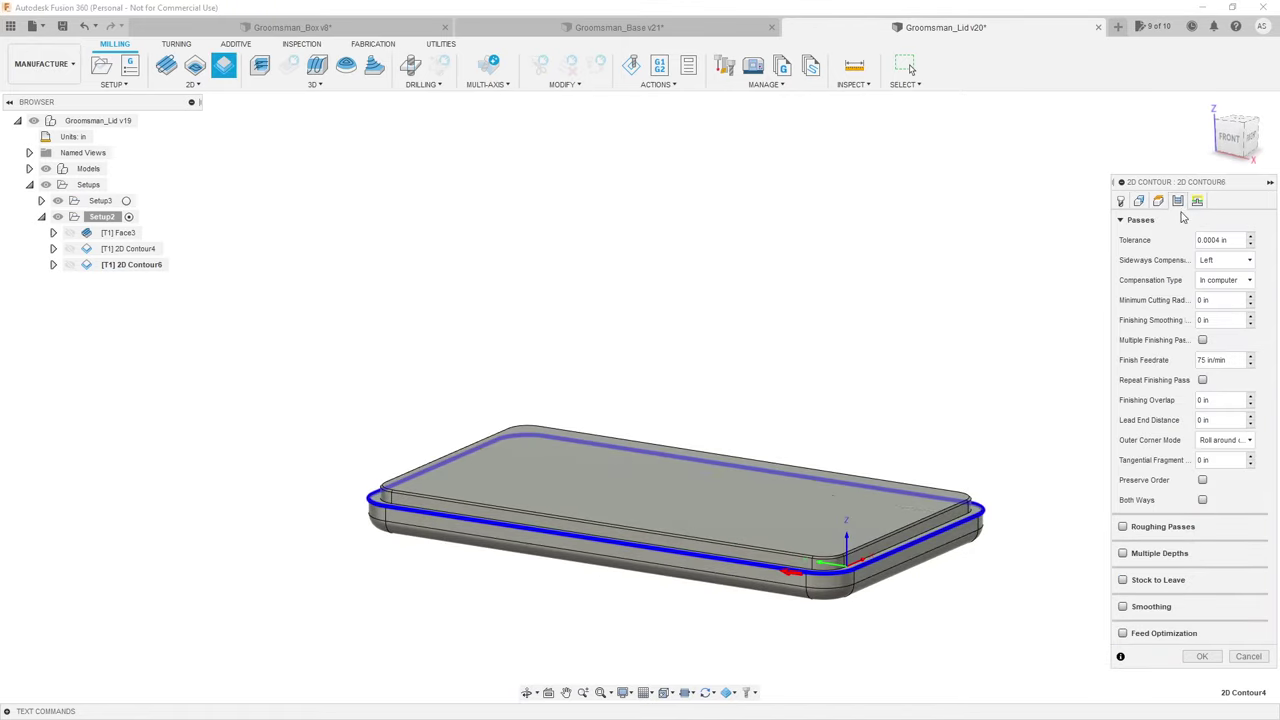
click(1148, 556)
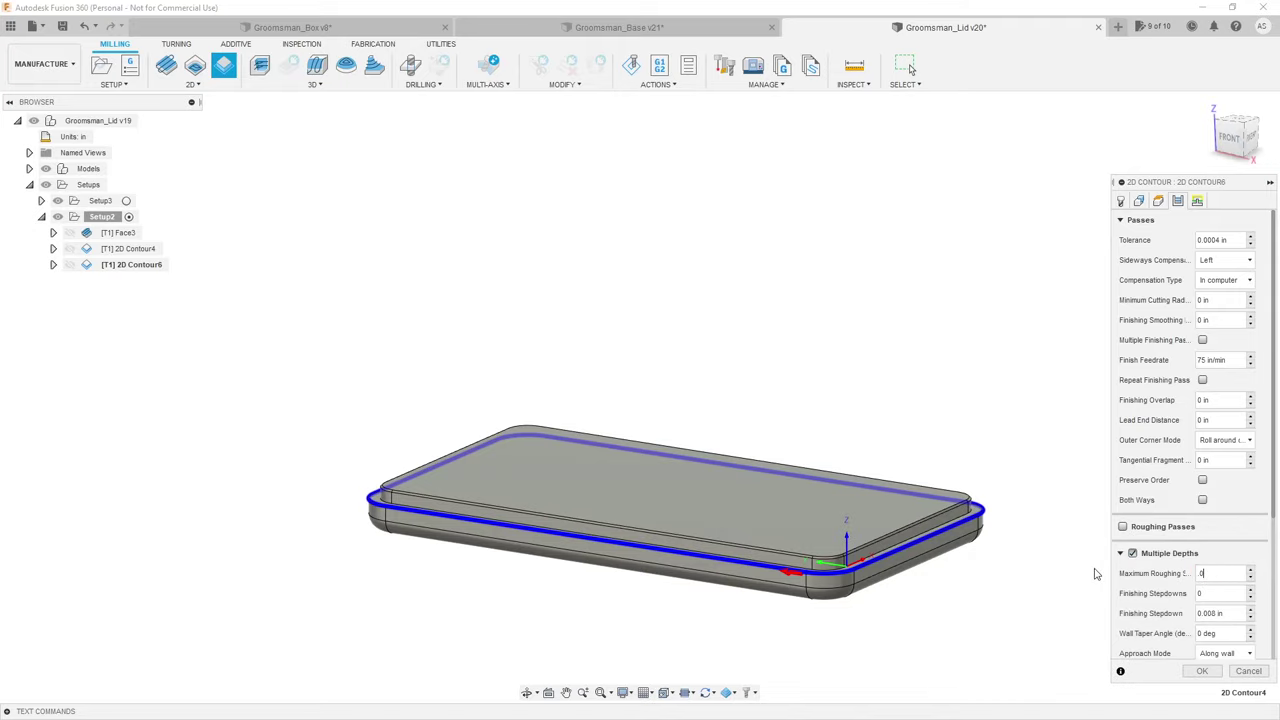
text(.0625)
key(Tab)
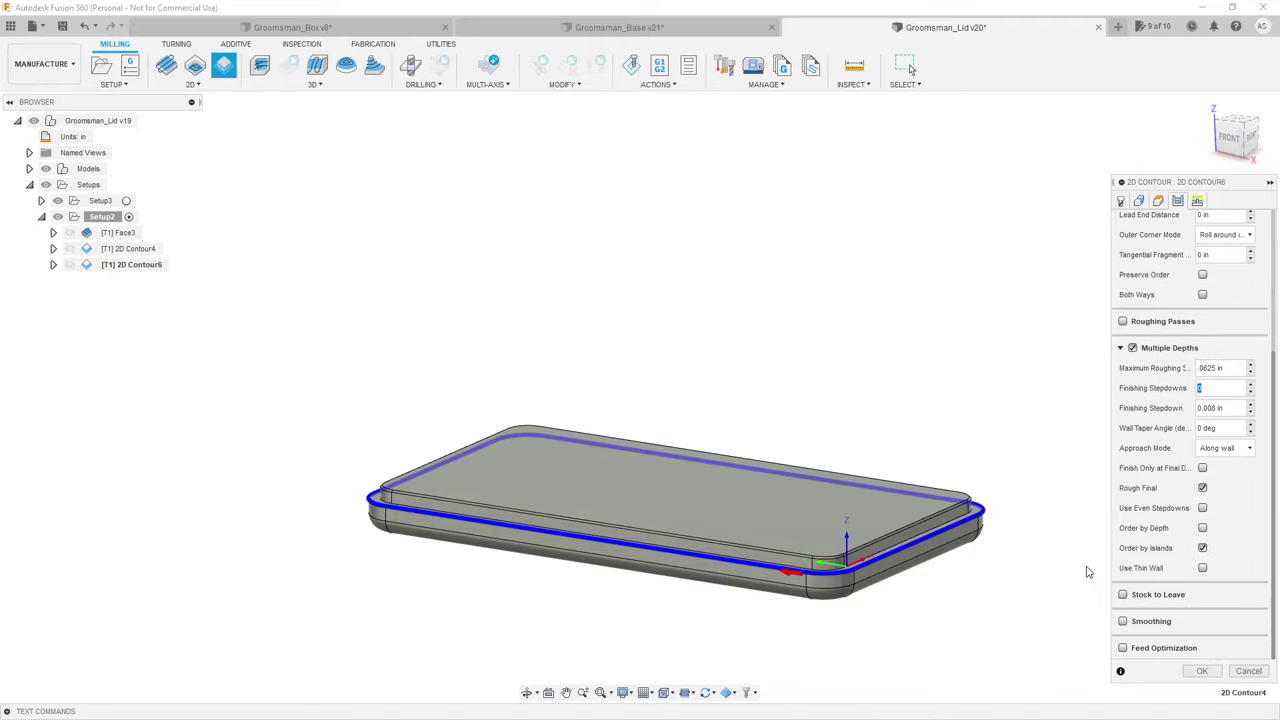
click(1121, 348)
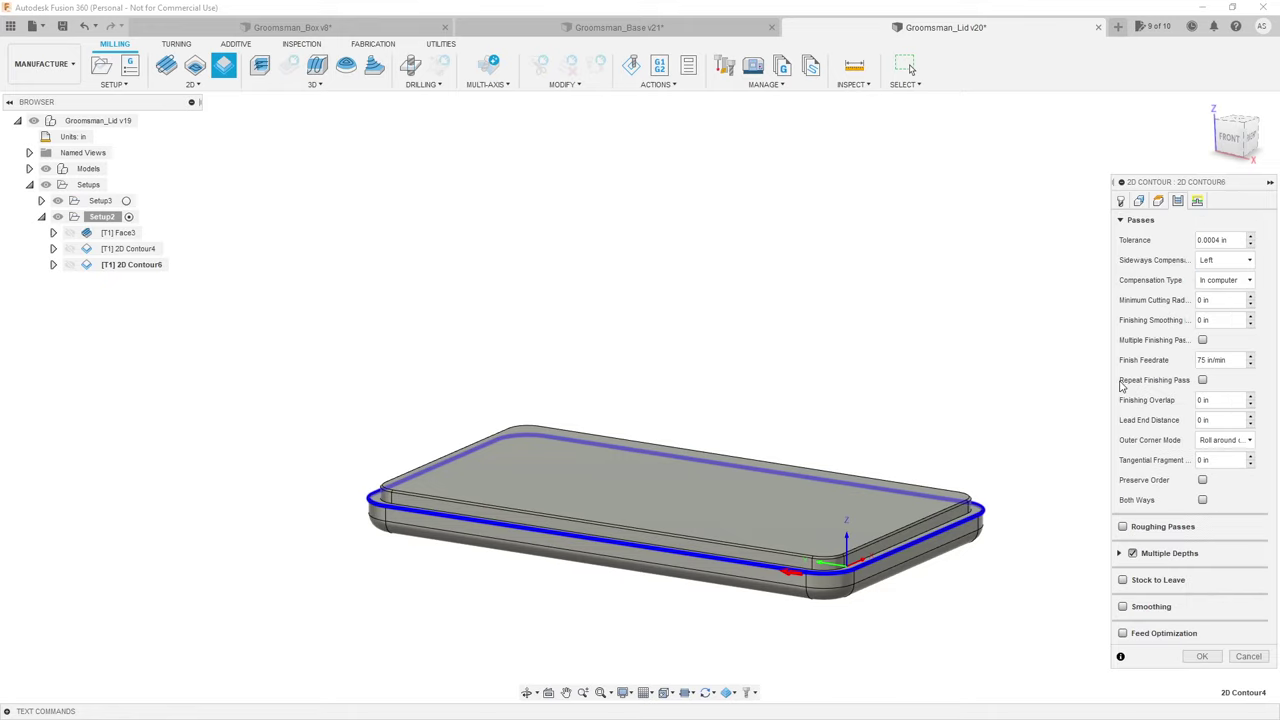
click(1208, 658)
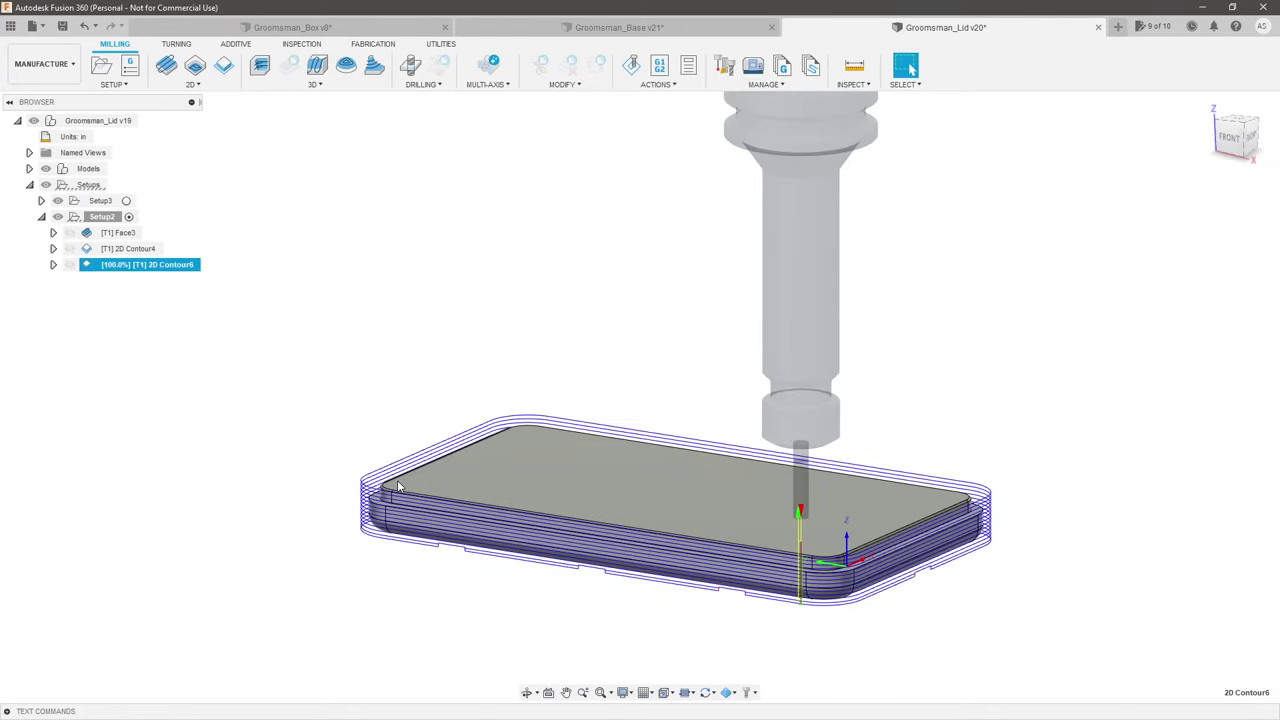
Step: Check the outer contour toolpath in the stock and open a simulation of all operations in Setup2
scroll(394, 575, up, 3)
shift+middle_drag(400, 577, 449, 440)
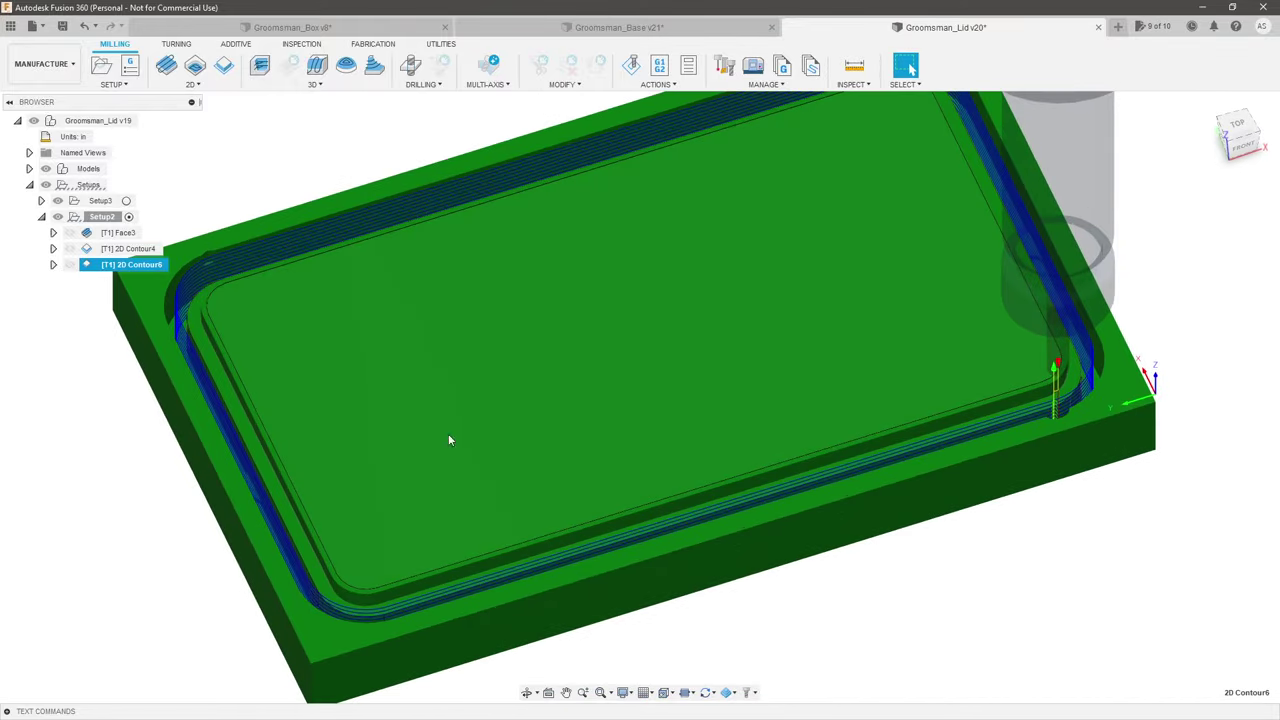
right_click(101, 216)
click(122, 338)
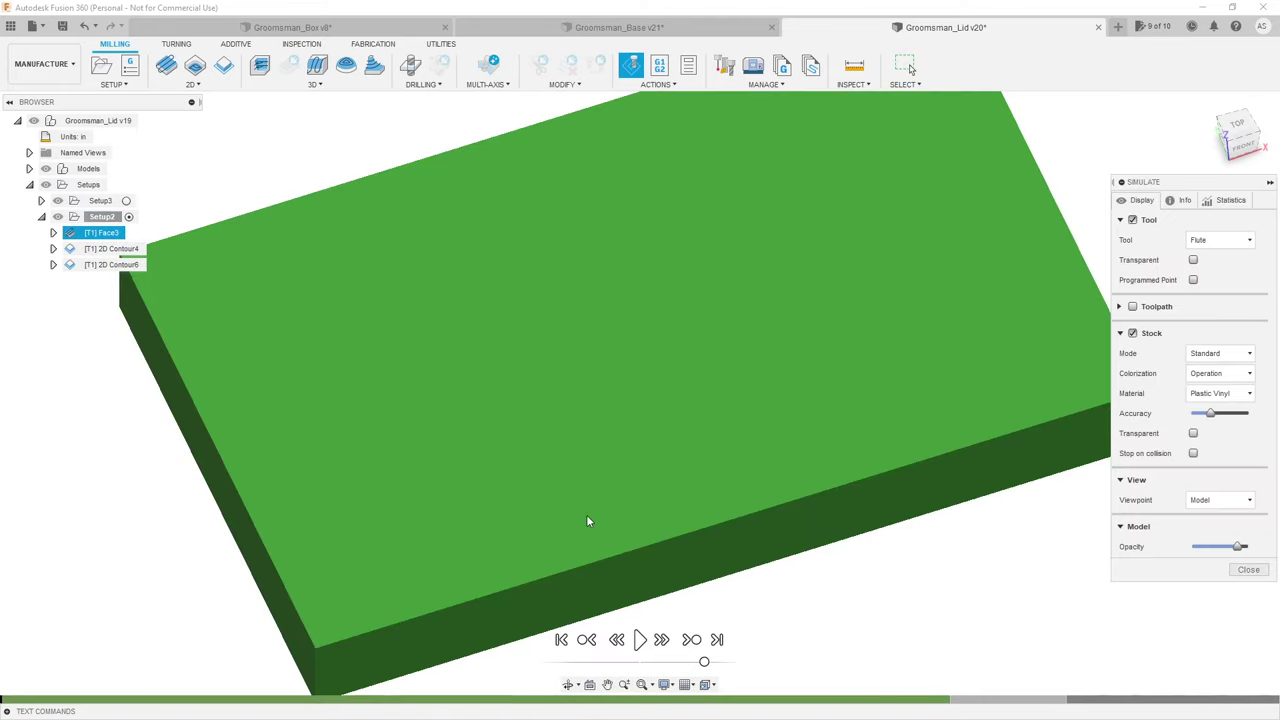
shift+middle_drag(644, 500, 644, 528)
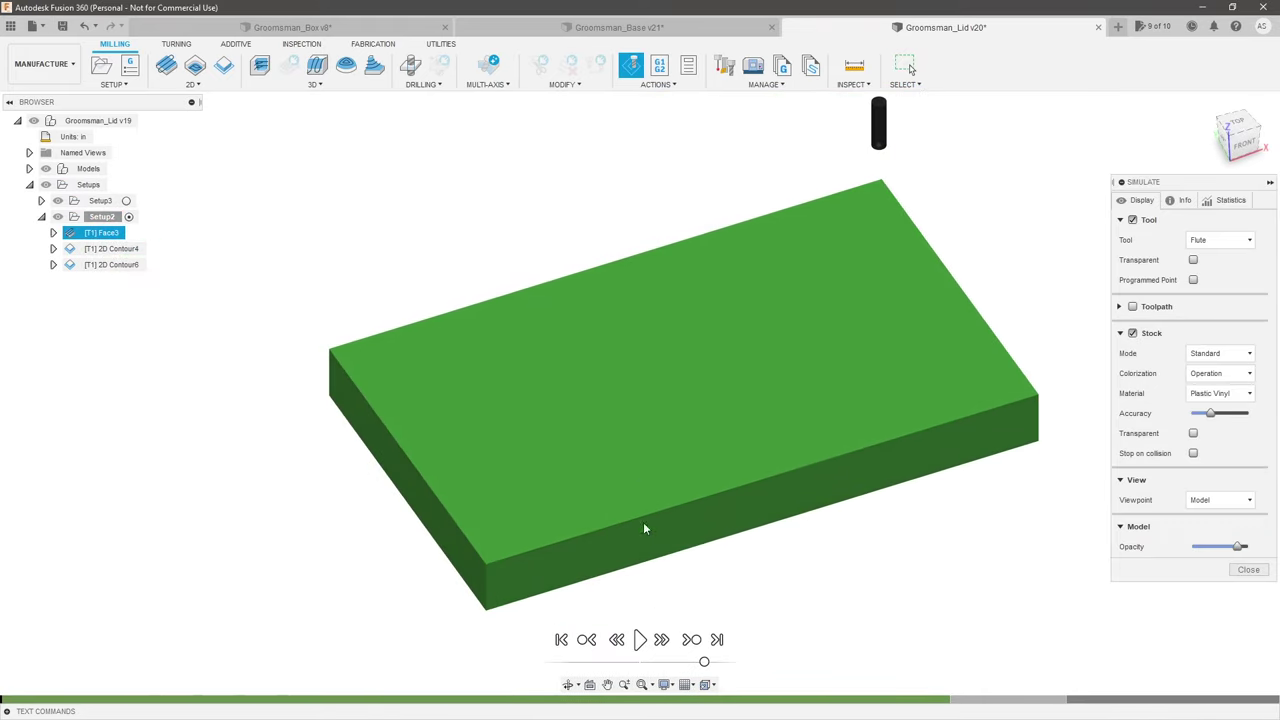
Step: Play the simulation through the facing pass at an adjusted speed and pause it in the lip contour
click(641, 641)
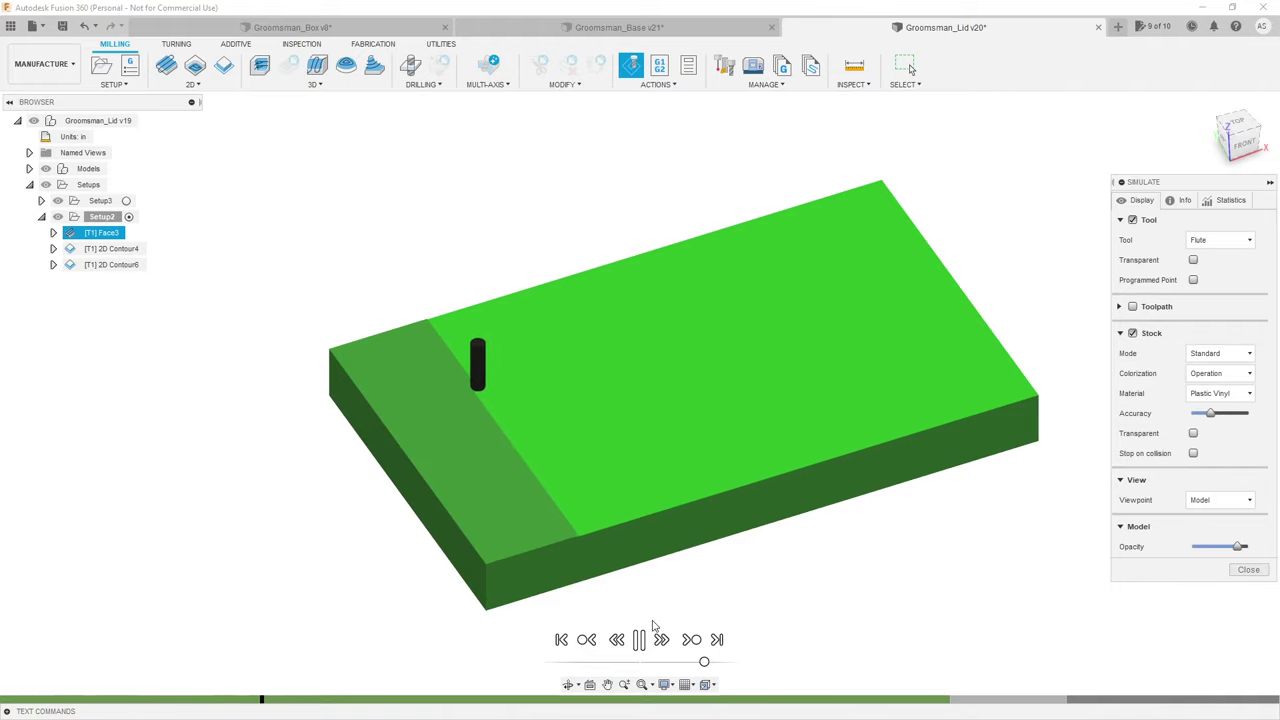
click(634, 648)
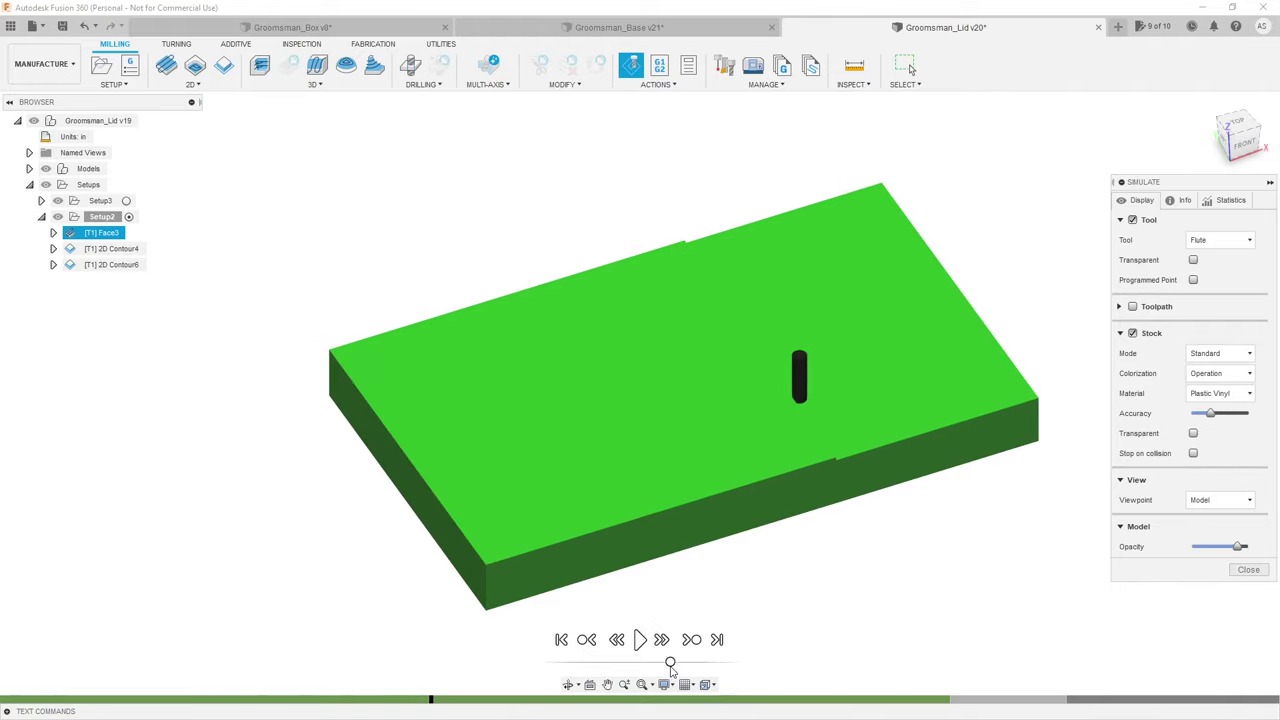
click(640, 639)
drag(678, 667, 695, 664)
shift+middle_drag(825, 520, 634, 451)
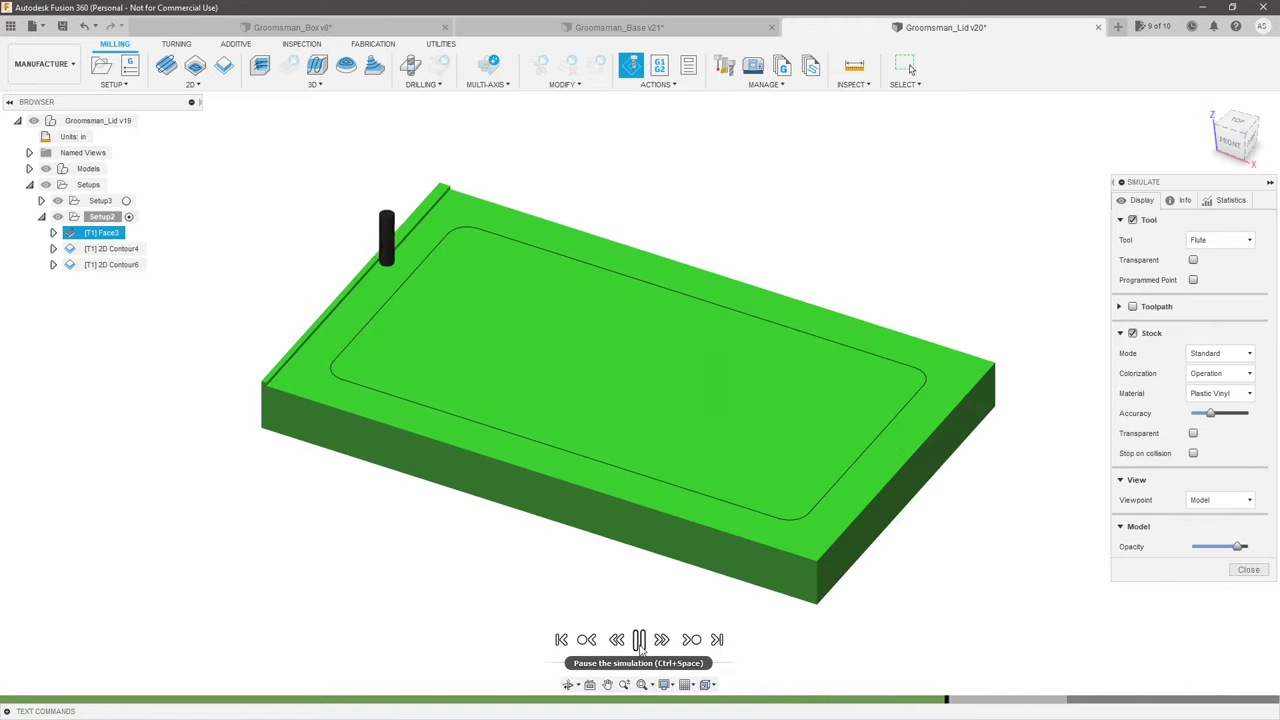
click(640, 640)
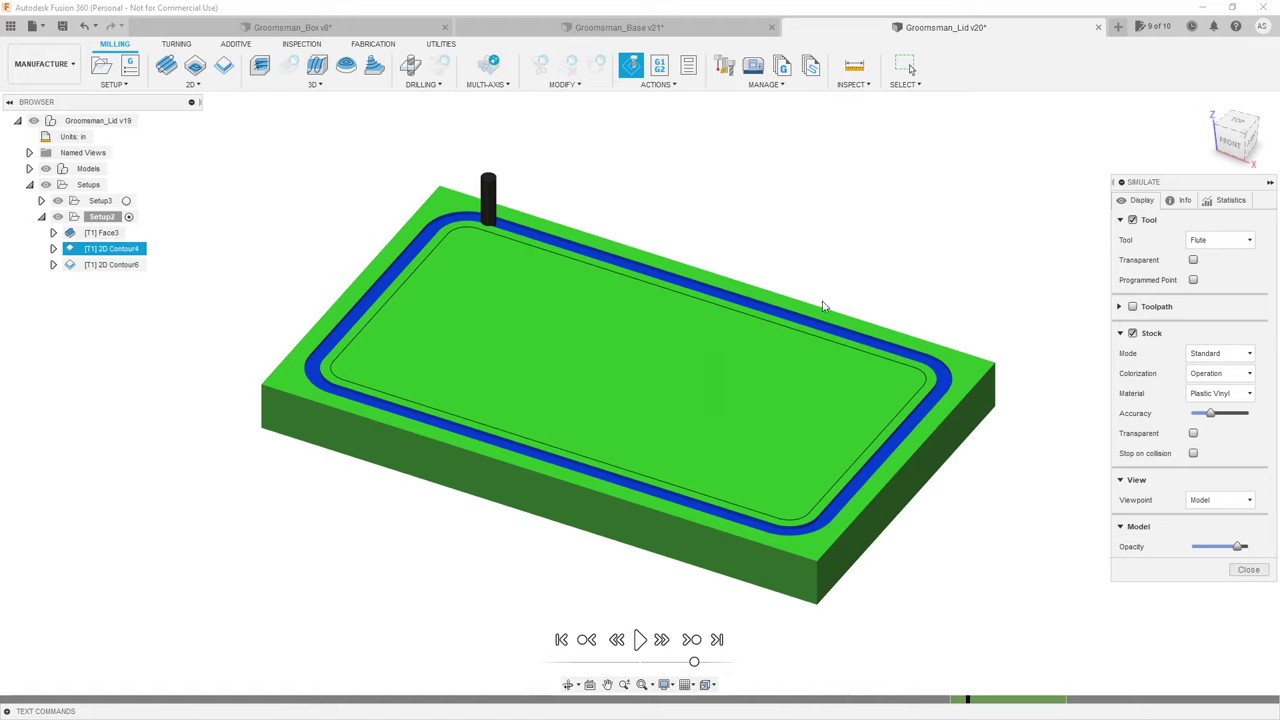
Step: Continue the lip contour simulation and inspect the stepped cut at the lid's front corner
click(641, 640)
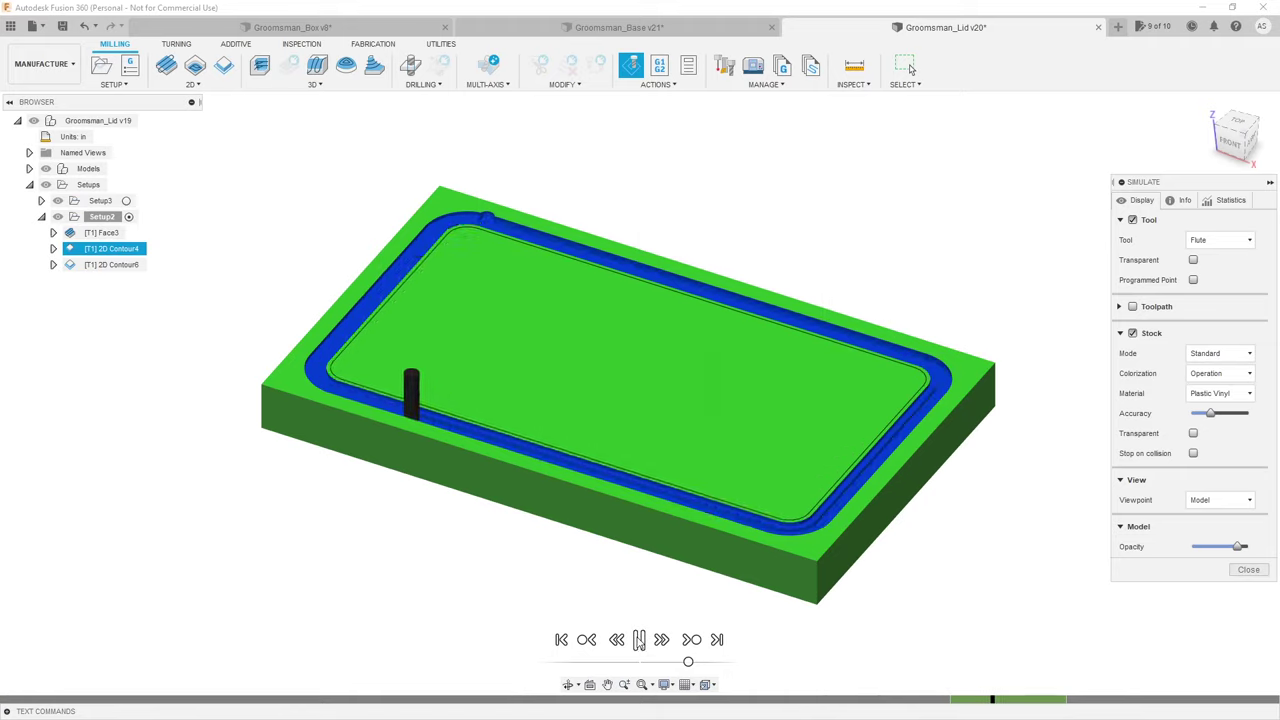
scroll(375, 365, up, 6)
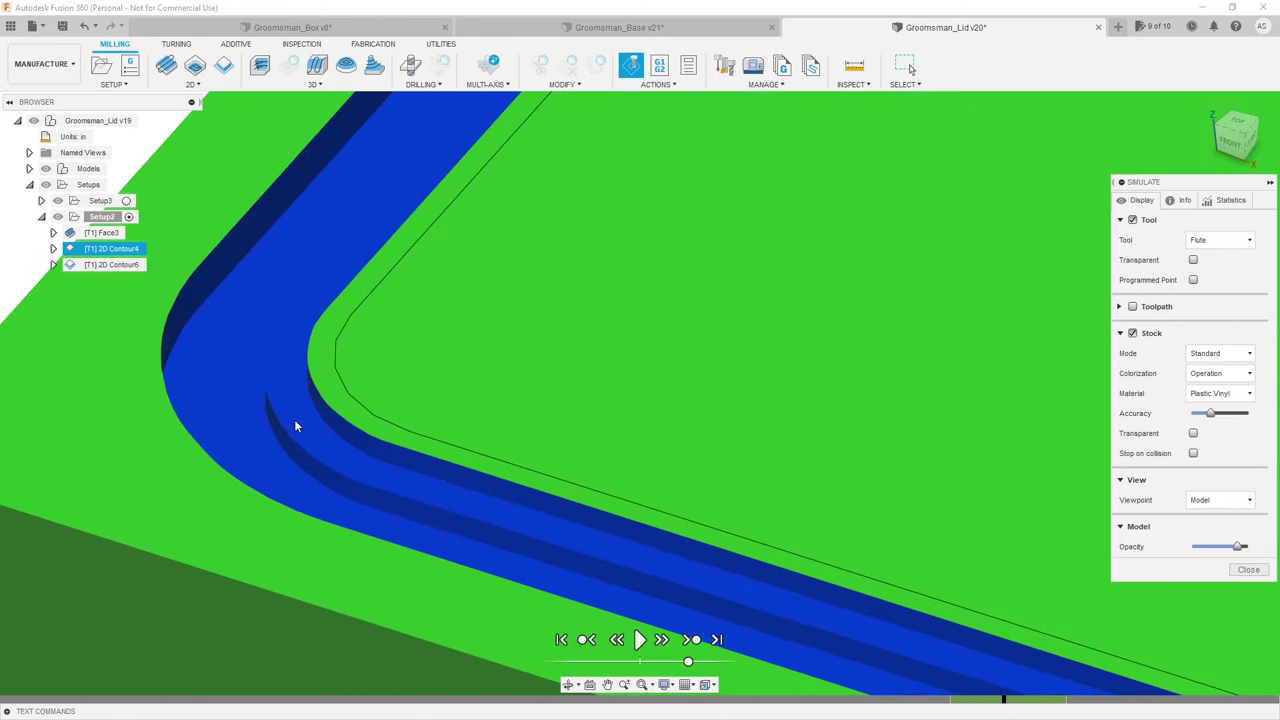
scroll(313, 405, down, 10)
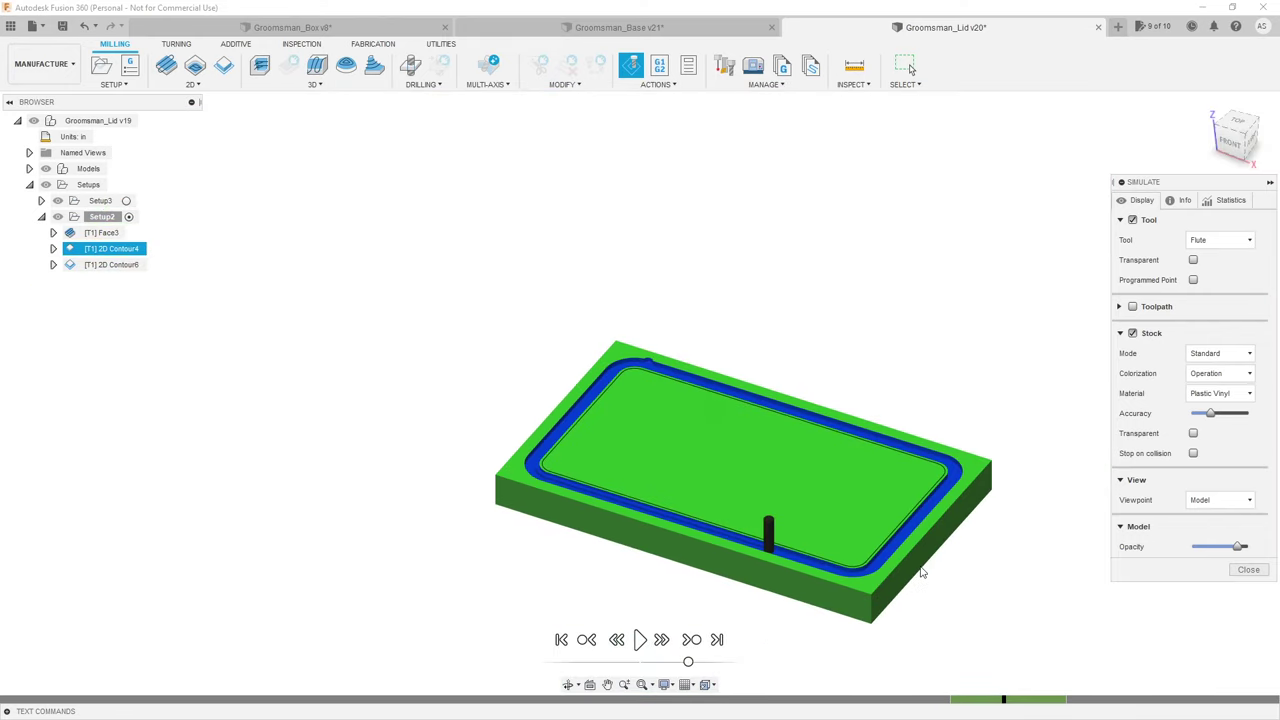
Step: Play the outer contour simulation to its end, inspect the cut channel and the stock's underside, and close the simulation
scroll(922, 570, up, 3)
shift+middle_drag(921, 584, 917, 606)
click(644, 648)
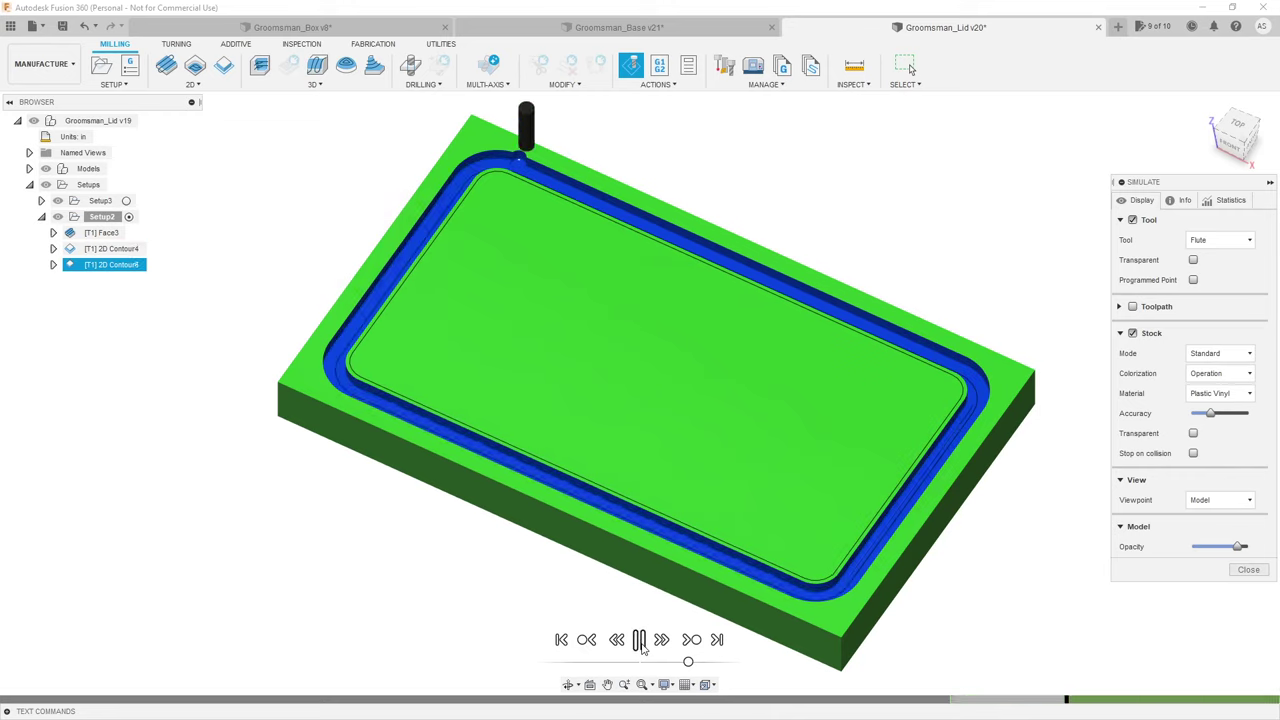
click(640, 640)
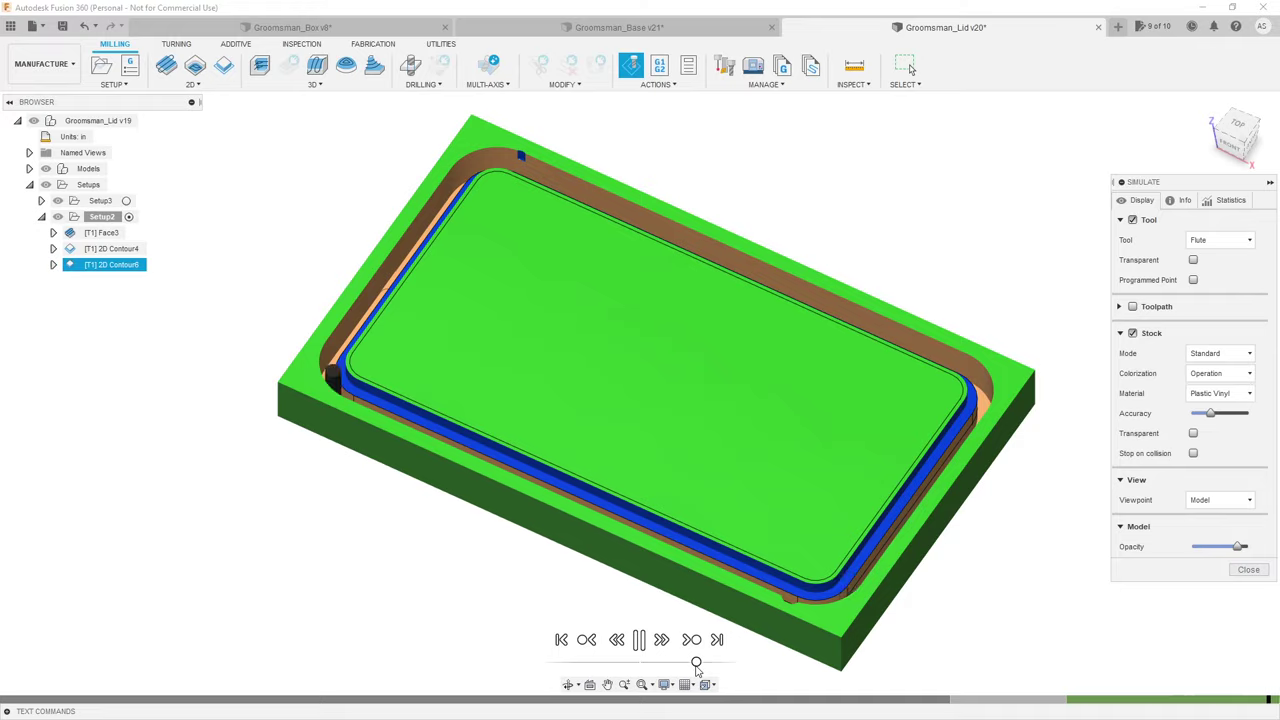
mouse_move(545, 546)
shift+middle_down()
mouse_move(551, 577)
mouse_move(547, 550)
shift+middle_up()
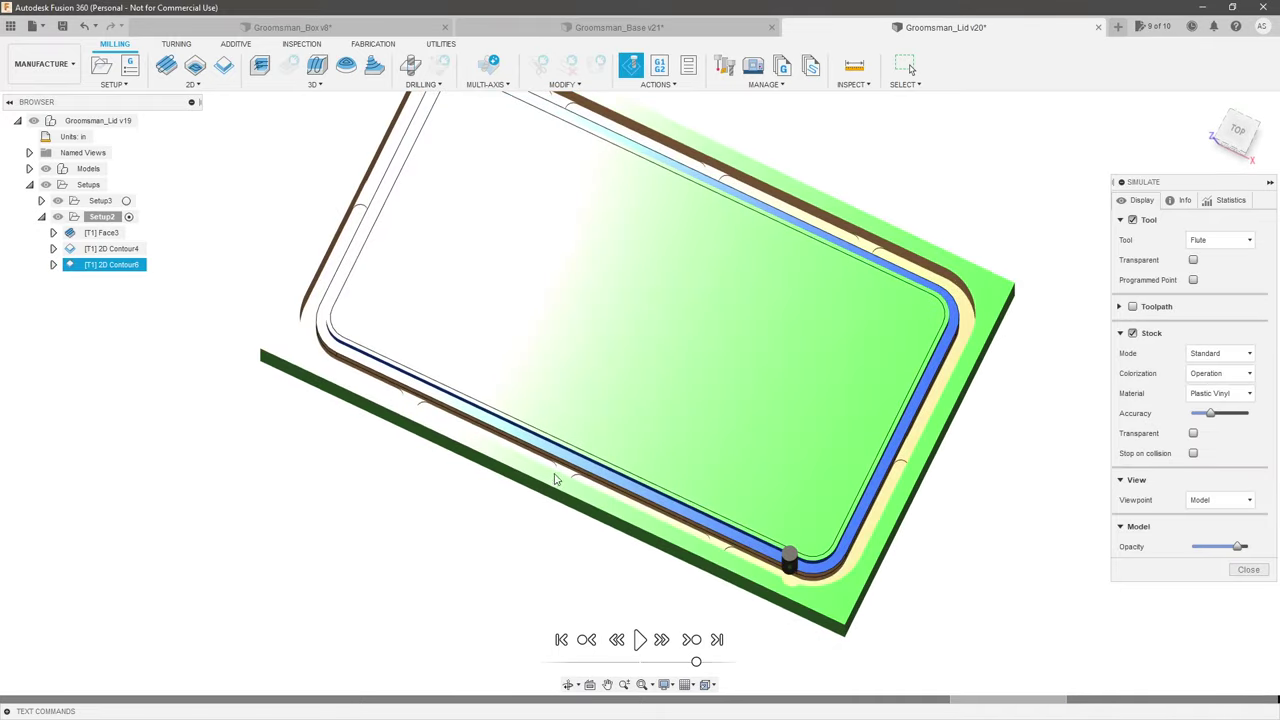
scroll(554, 474, up, 5)
shift+middle_drag(556, 474, 577, 388)
scroll(648, 256, down, 5)
shift+middle_drag(652, 485, 642, 425)
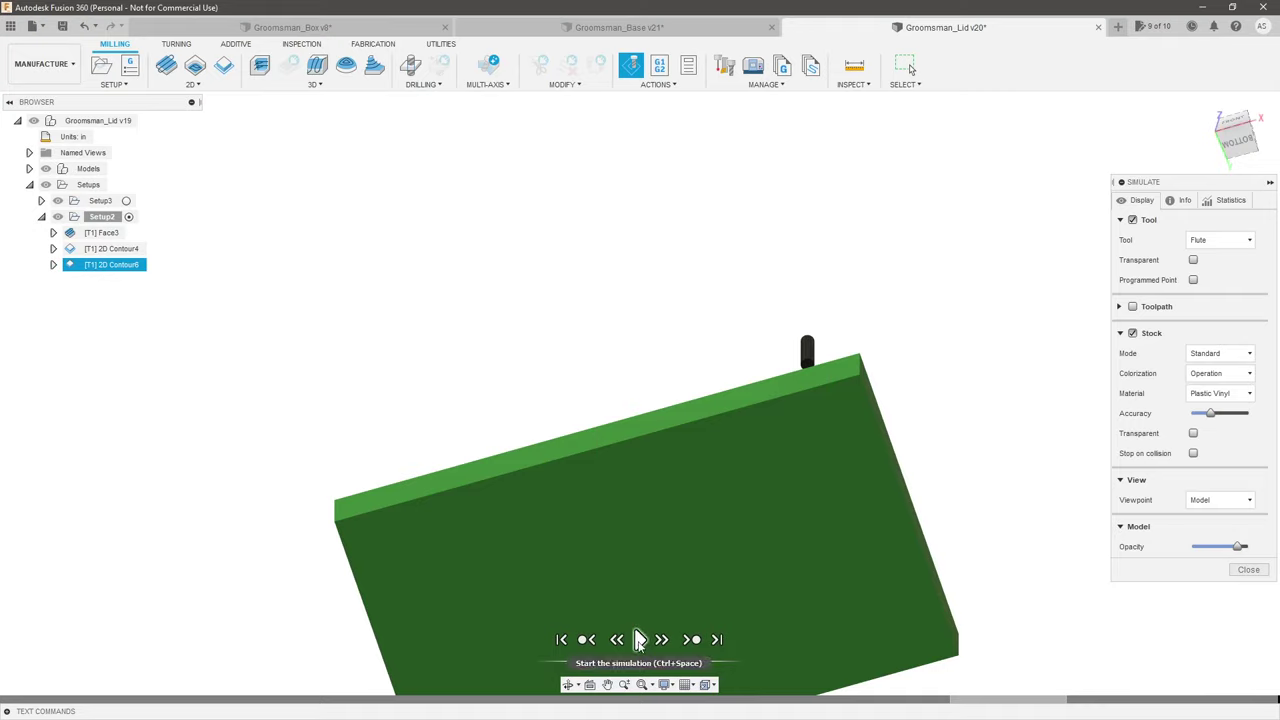
click(1249, 570)
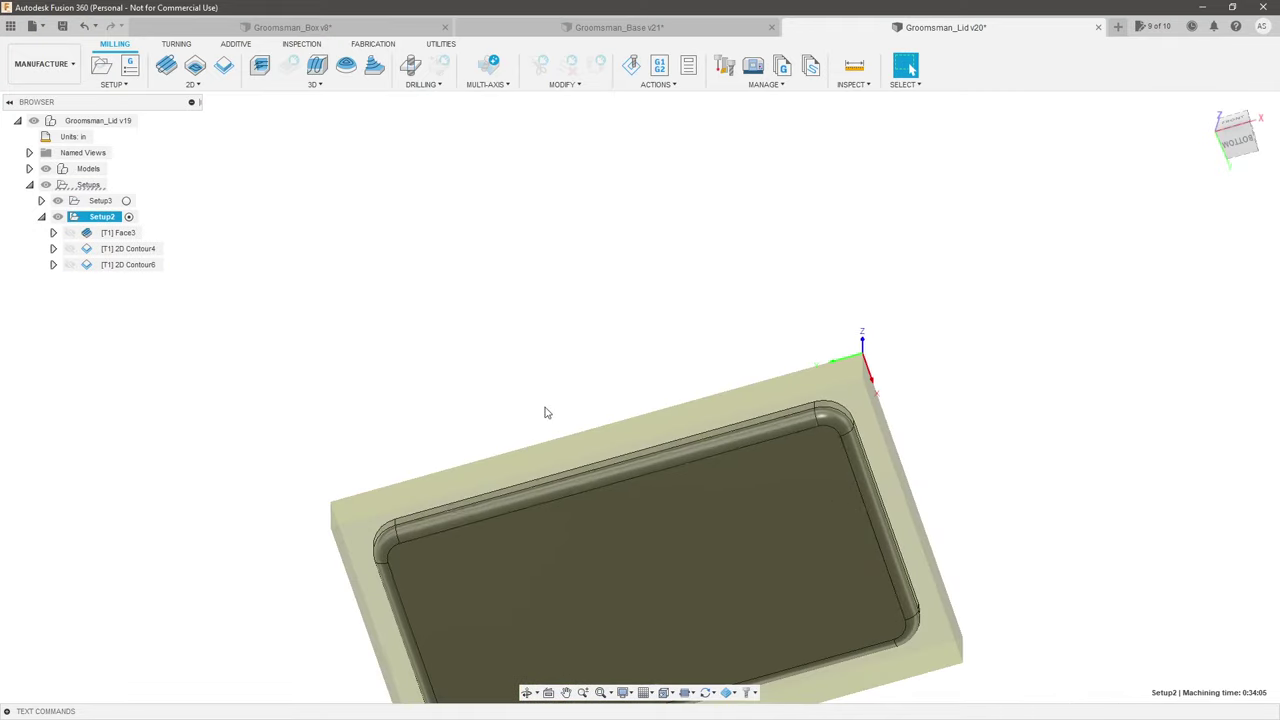
Step: Show the toolpaths of Face3, 2D Contour4 and 2D Contour6 in Setup2, and hide them again
click(82, 234)
click(110, 221)
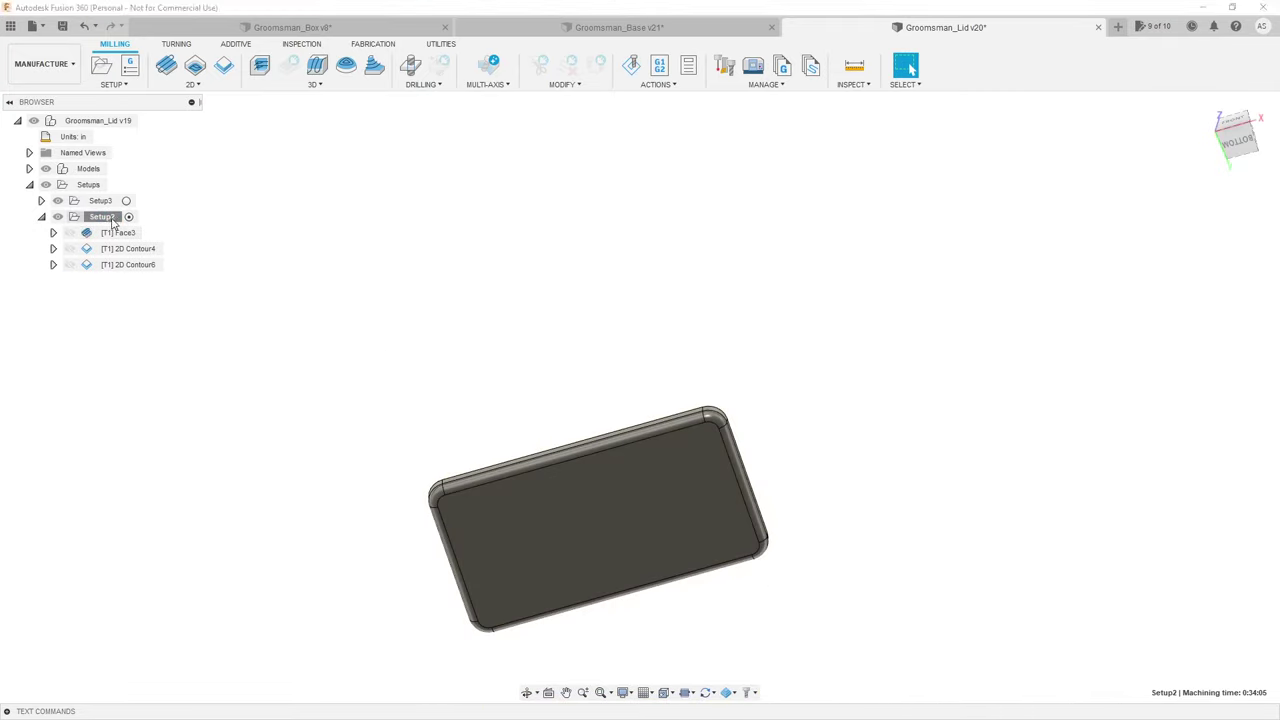
click(301, 236)
click(72, 234)
click(71, 250)
click(57, 266)
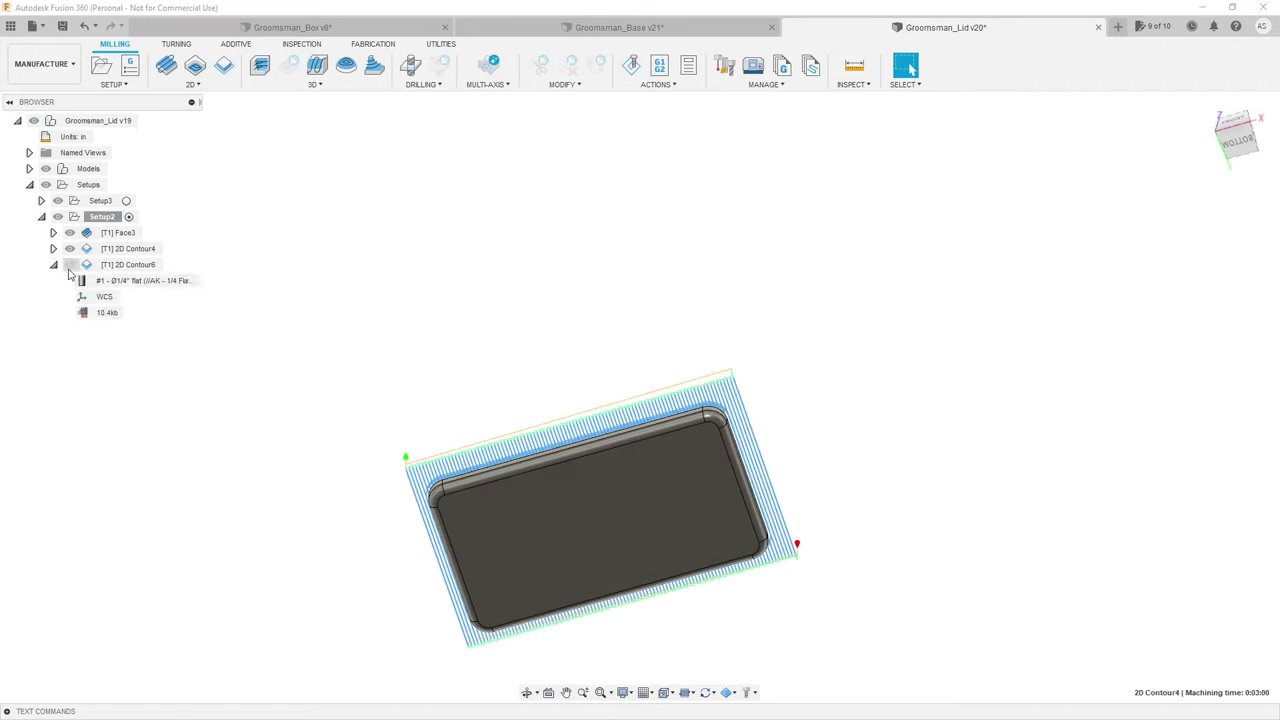
click(70, 267)
click(70, 266)
click(70, 250)
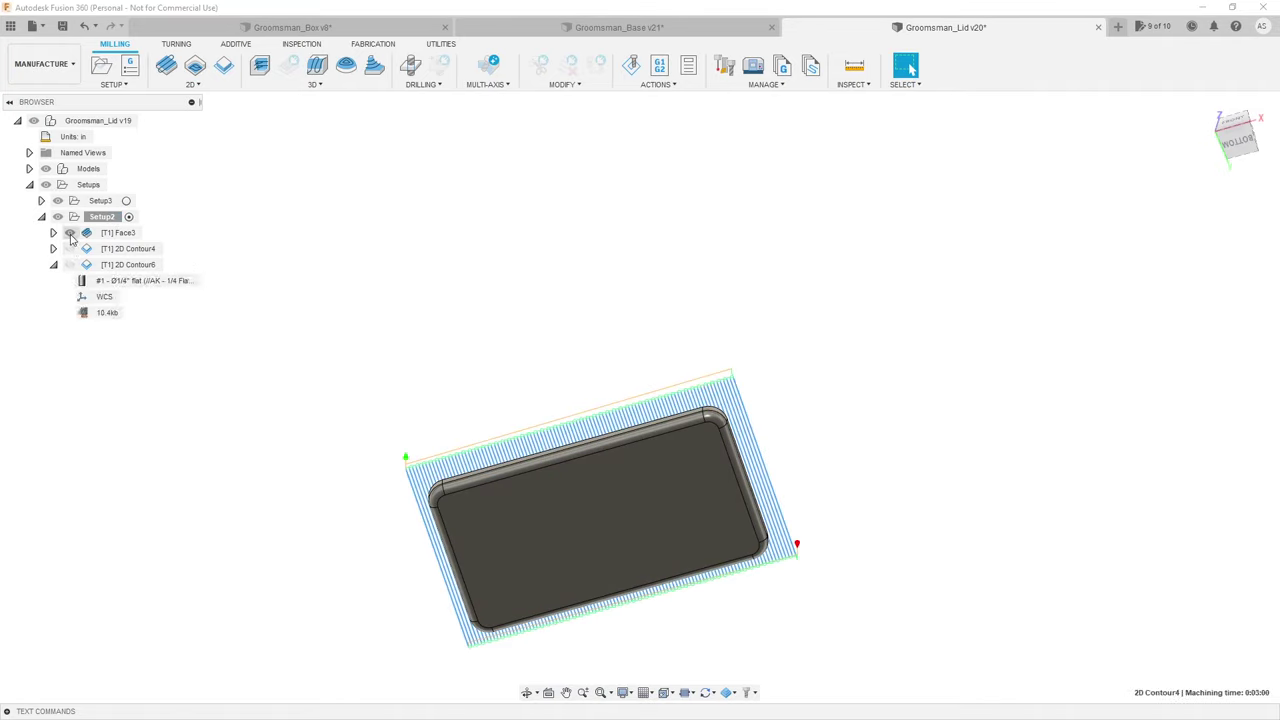
click(70, 234)
Step: Simulate all of Setup2 again at a faster speed and inspect the outer contour cut at the lid's corner
right_click(90, 219)
click(130, 326)
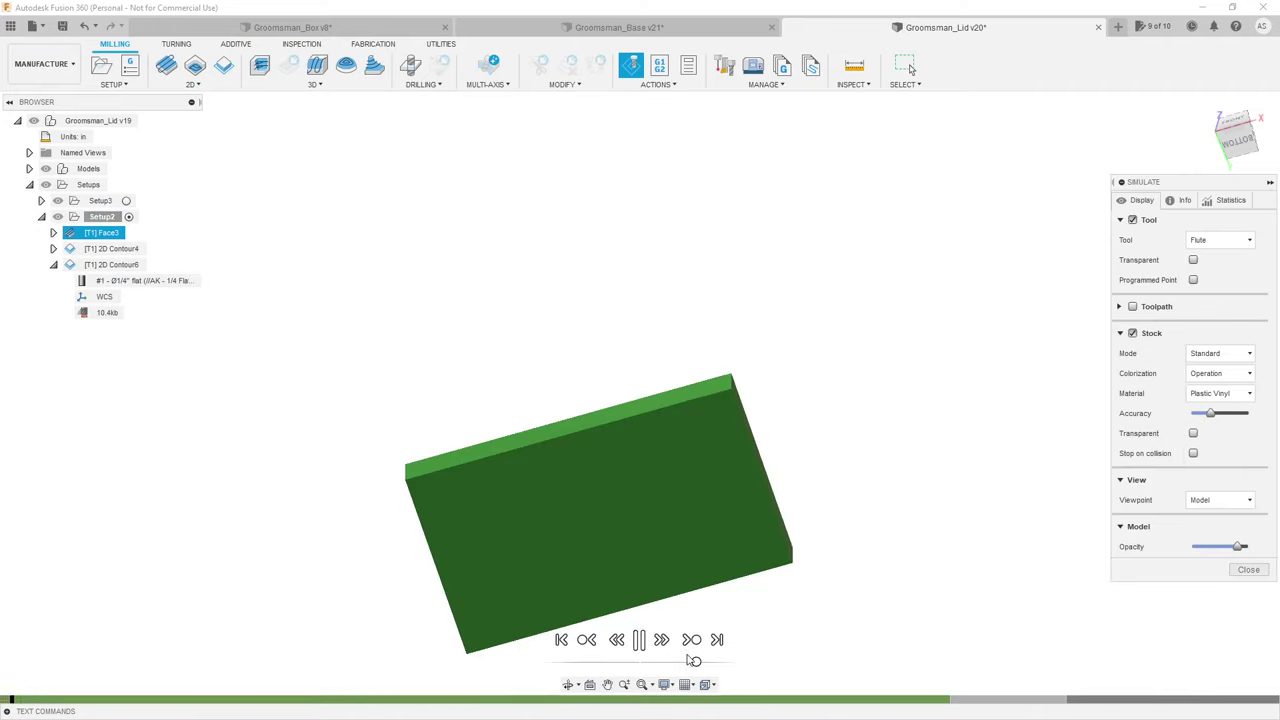
drag(697, 663, 779, 665)
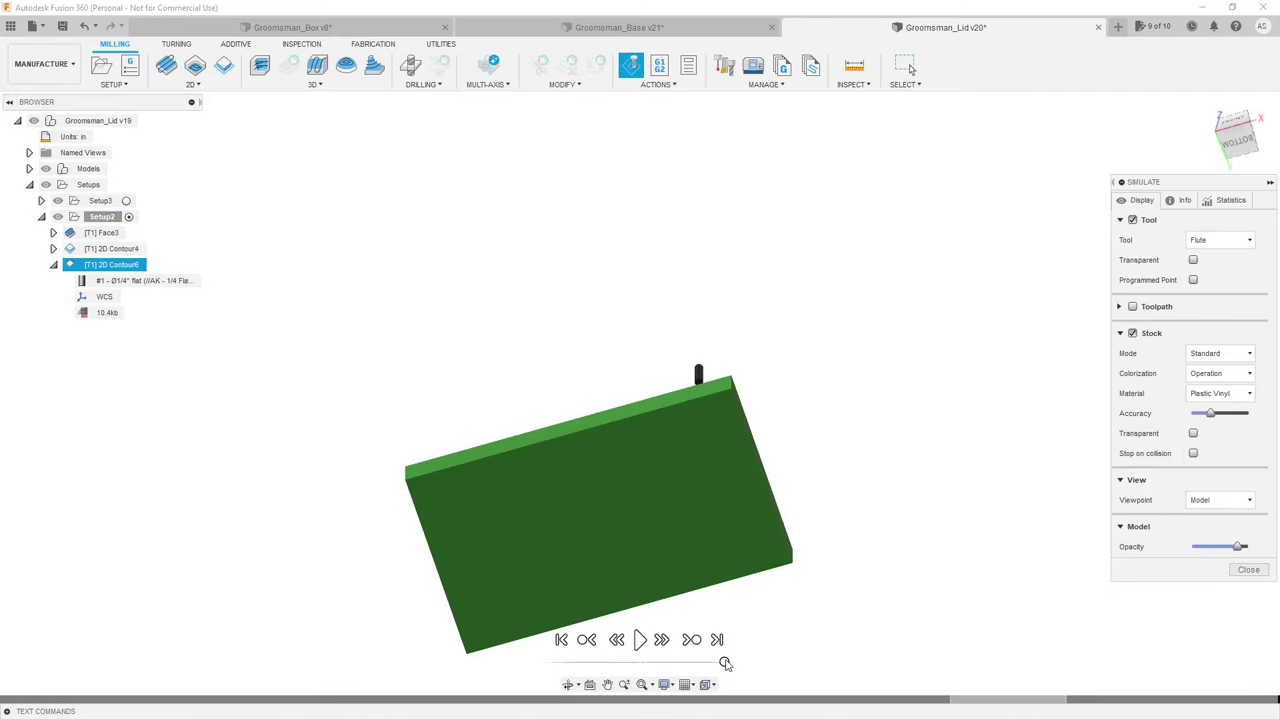
scroll(666, 428, up, 4)
shift+middle_drag(706, 406, 805, 438)
scroll(794, 399, up, 3)
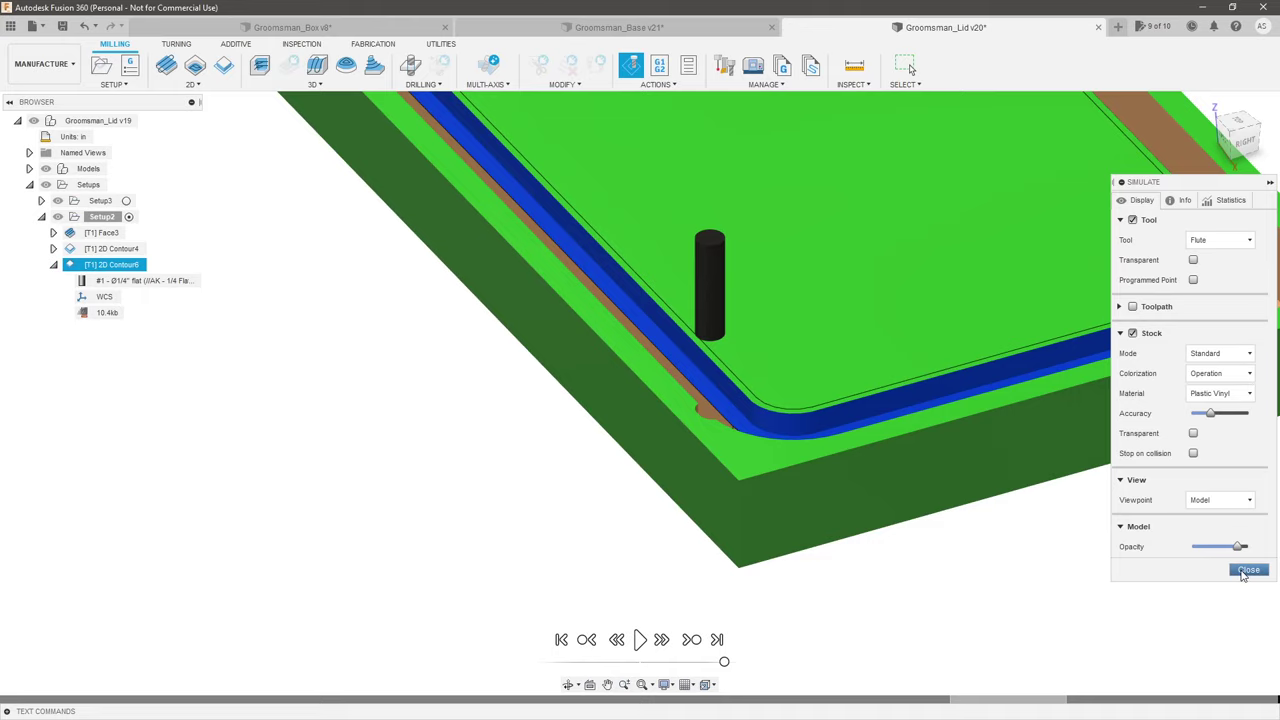
click(1248, 570)
Step: Check the bottom height reference in the outer contour's height settings against the underside of the lid
click(125, 264)
shift+middle_drag(436, 378, 477, 343)
right_click(134, 268)
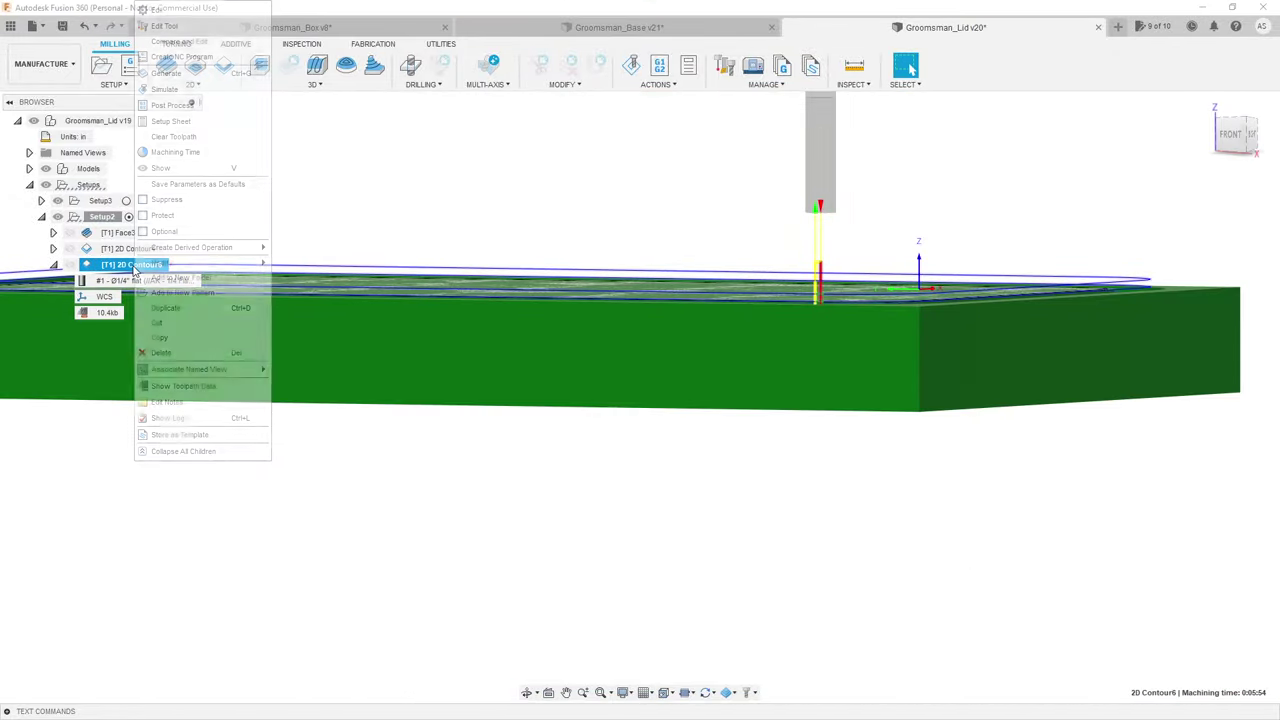
click(183, 12)
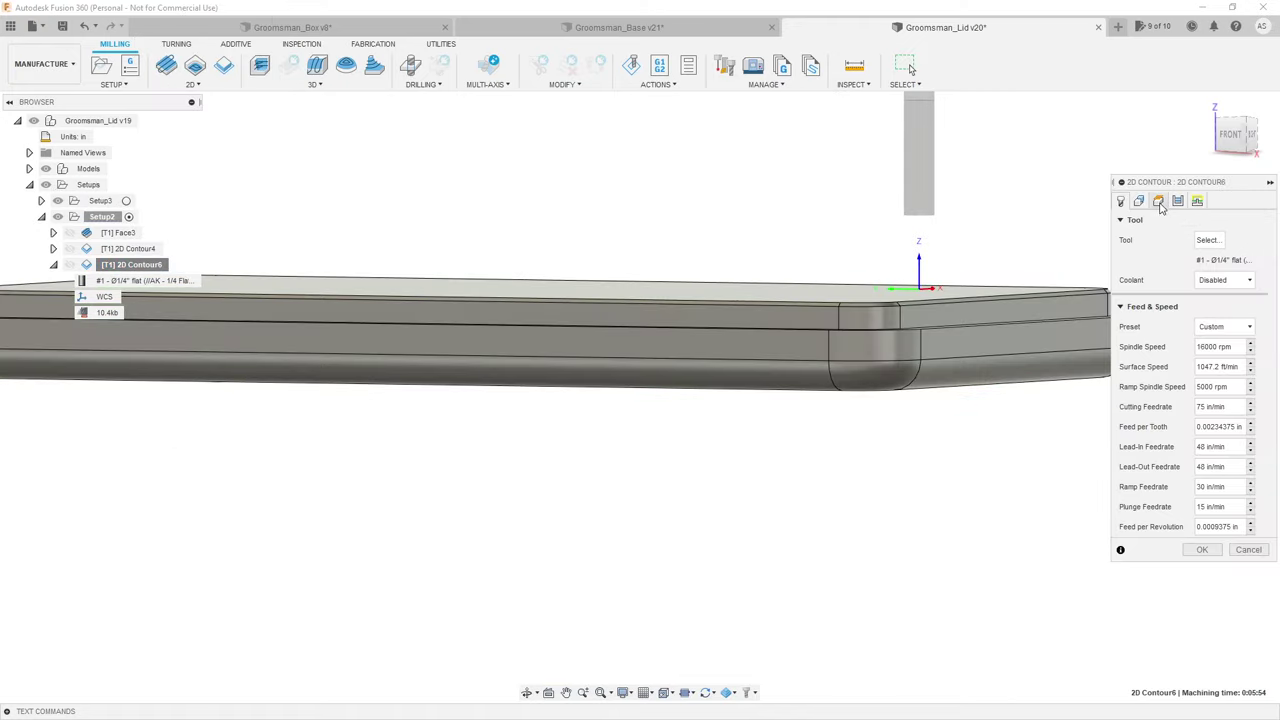
click(1160, 203)
shift+middle_drag(922, 481, 918, 455)
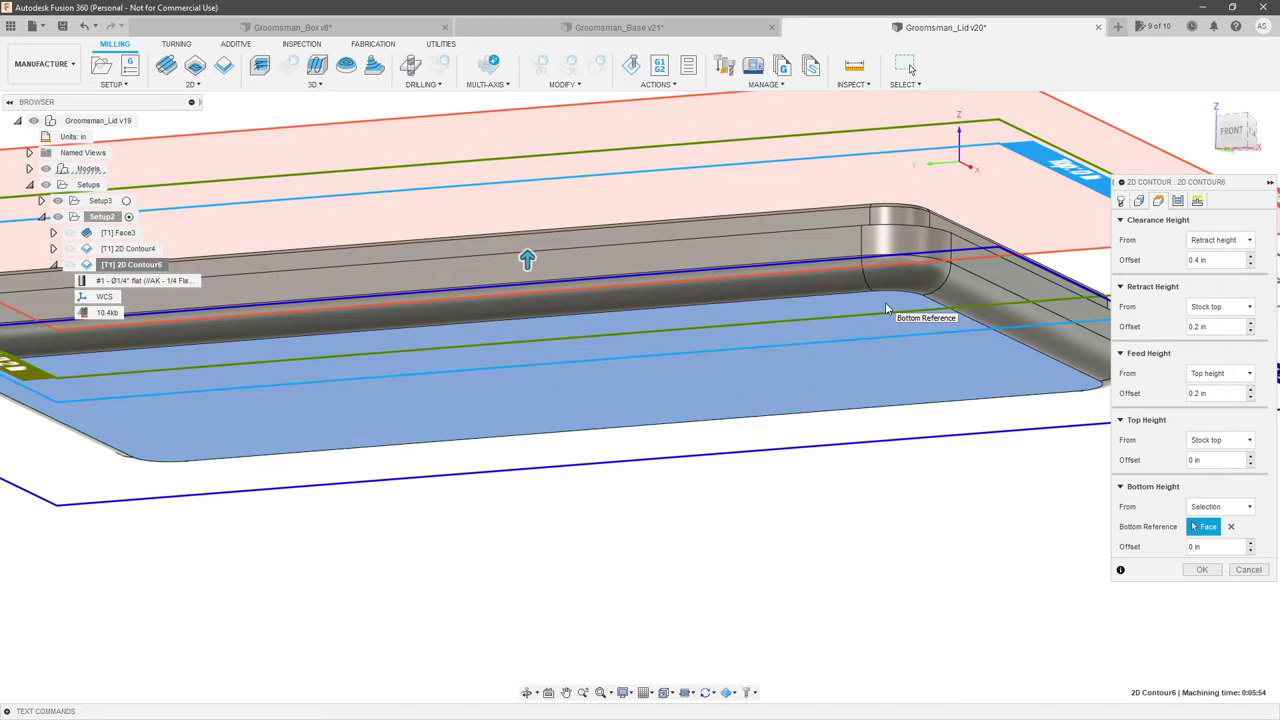
key(Return)
Step: Compare the lid's lower face with the bottom of the Setup2 stock in the front view
right_click(100, 217)
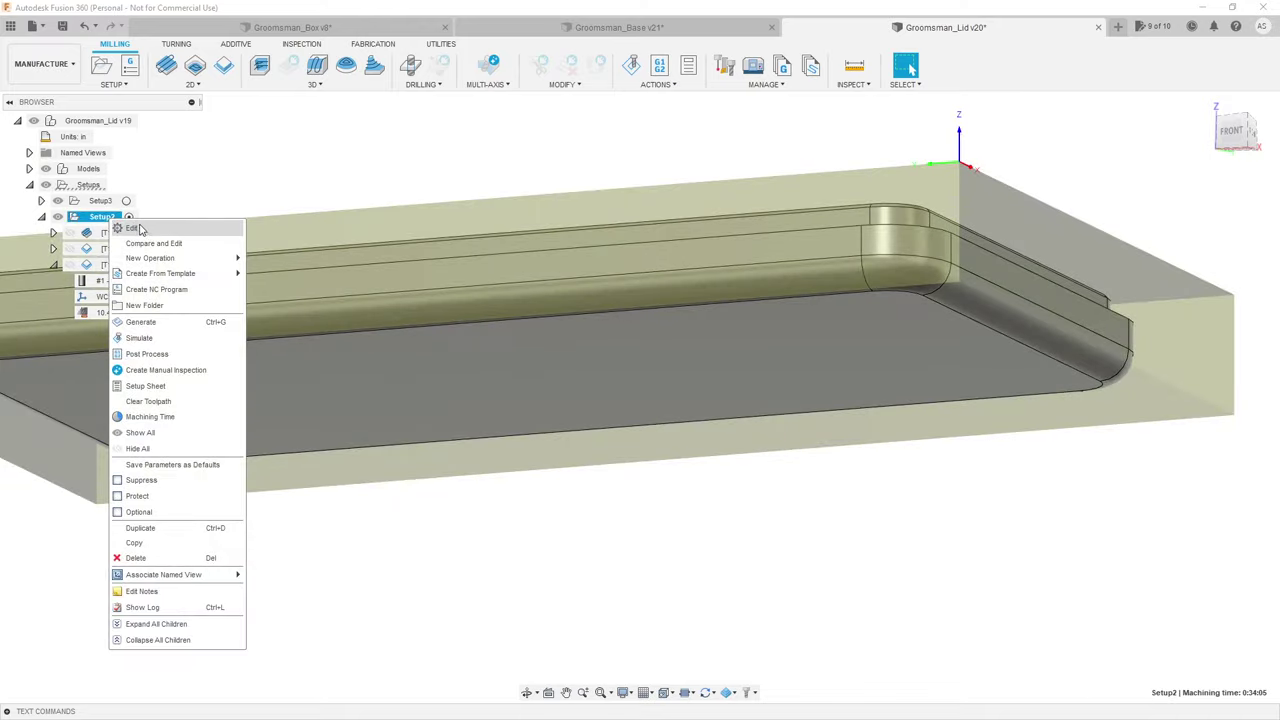
click(1229, 138)
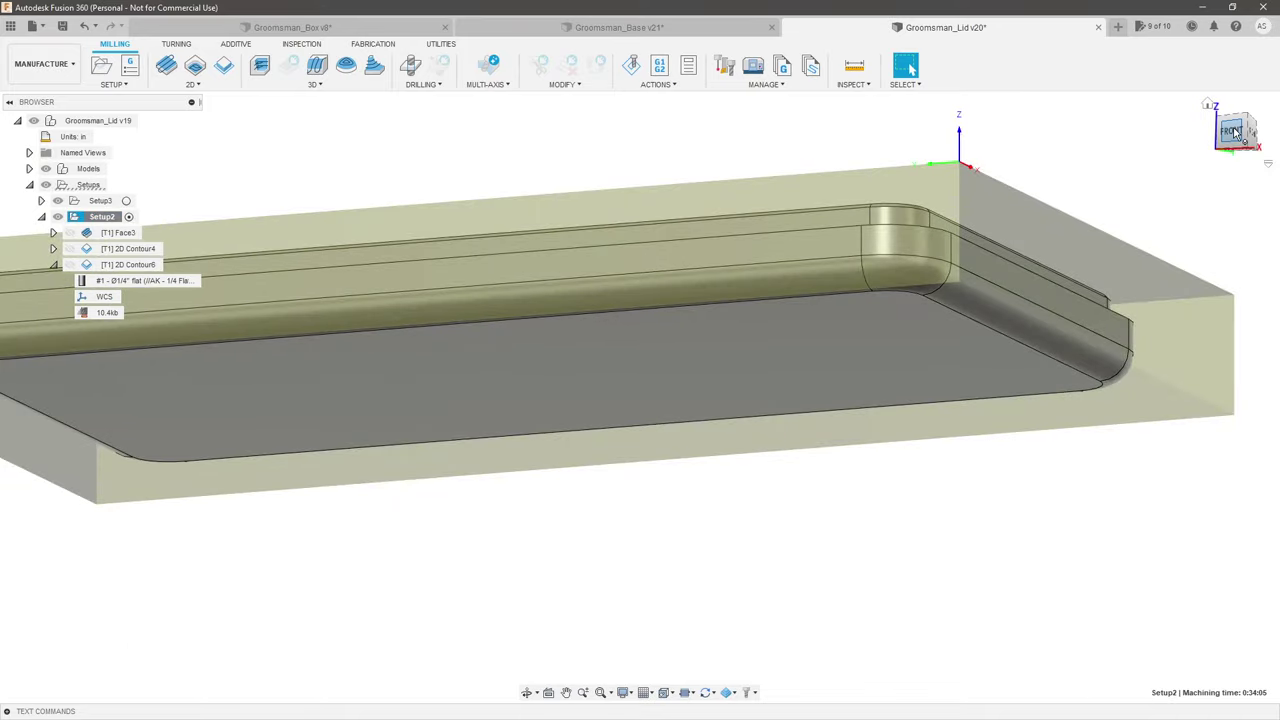
click(1232, 133)
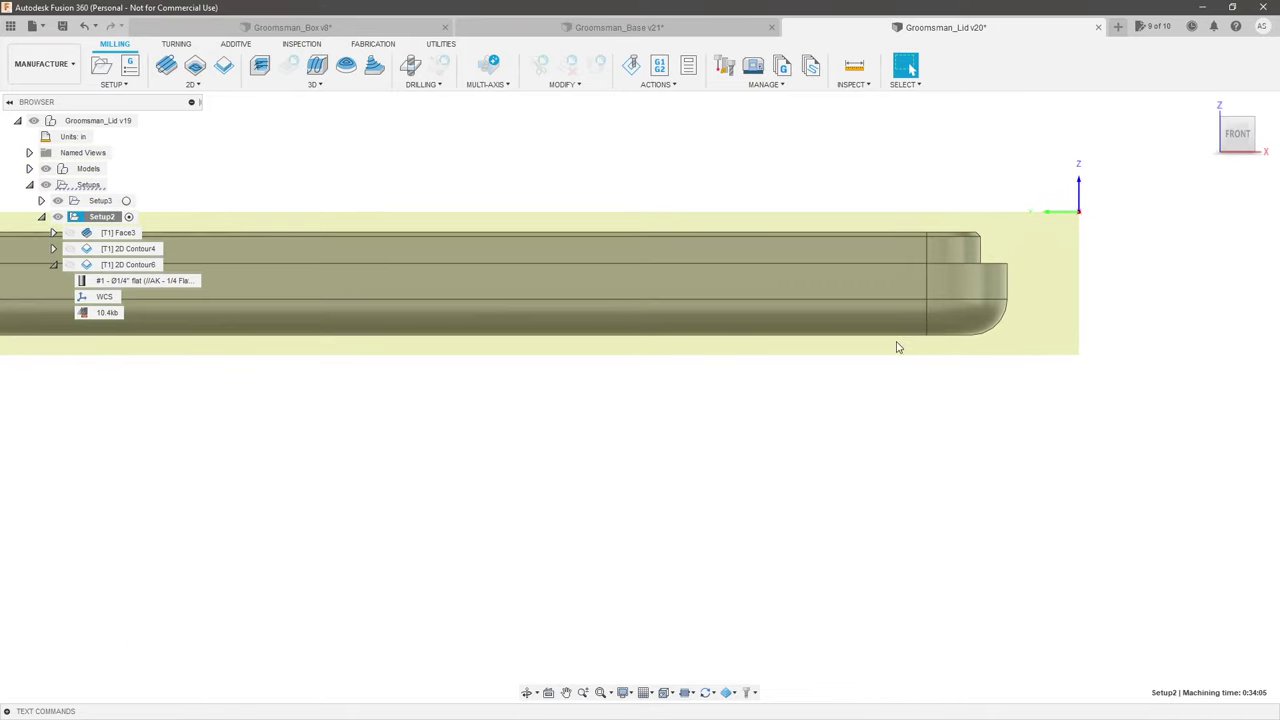
shift+middle_drag(981, 385, 974, 379)
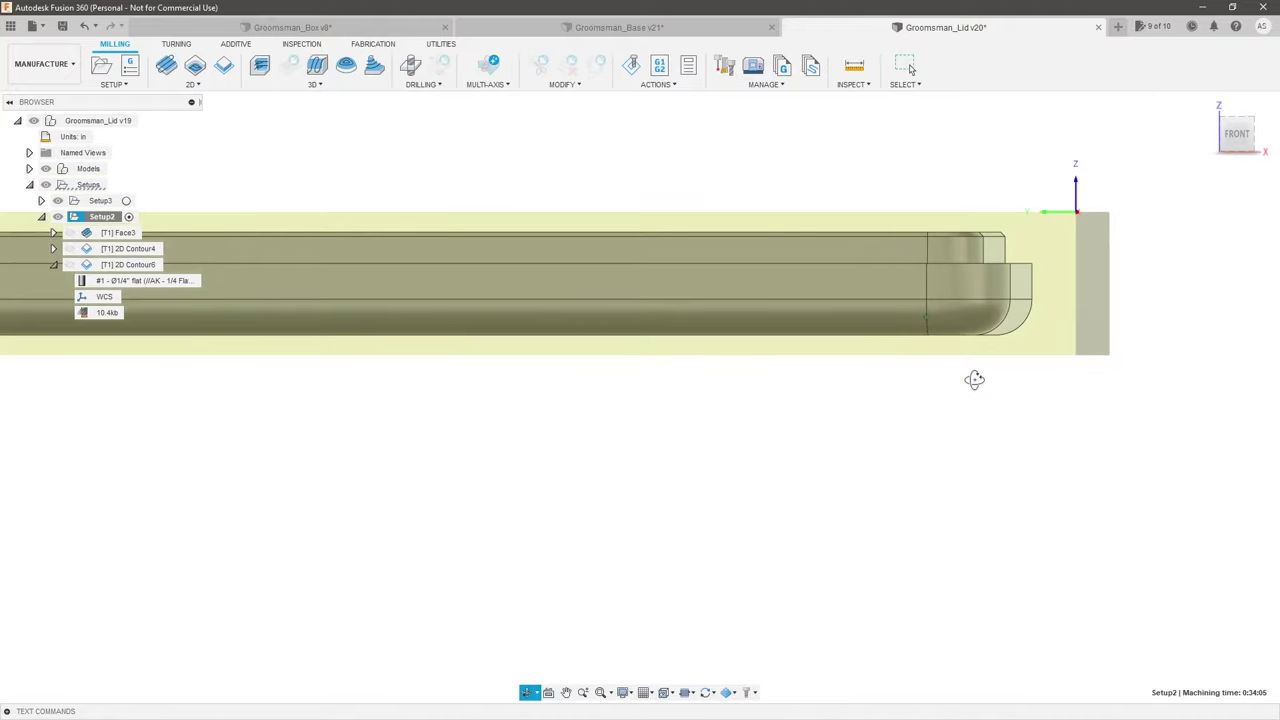
click(1236, 133)
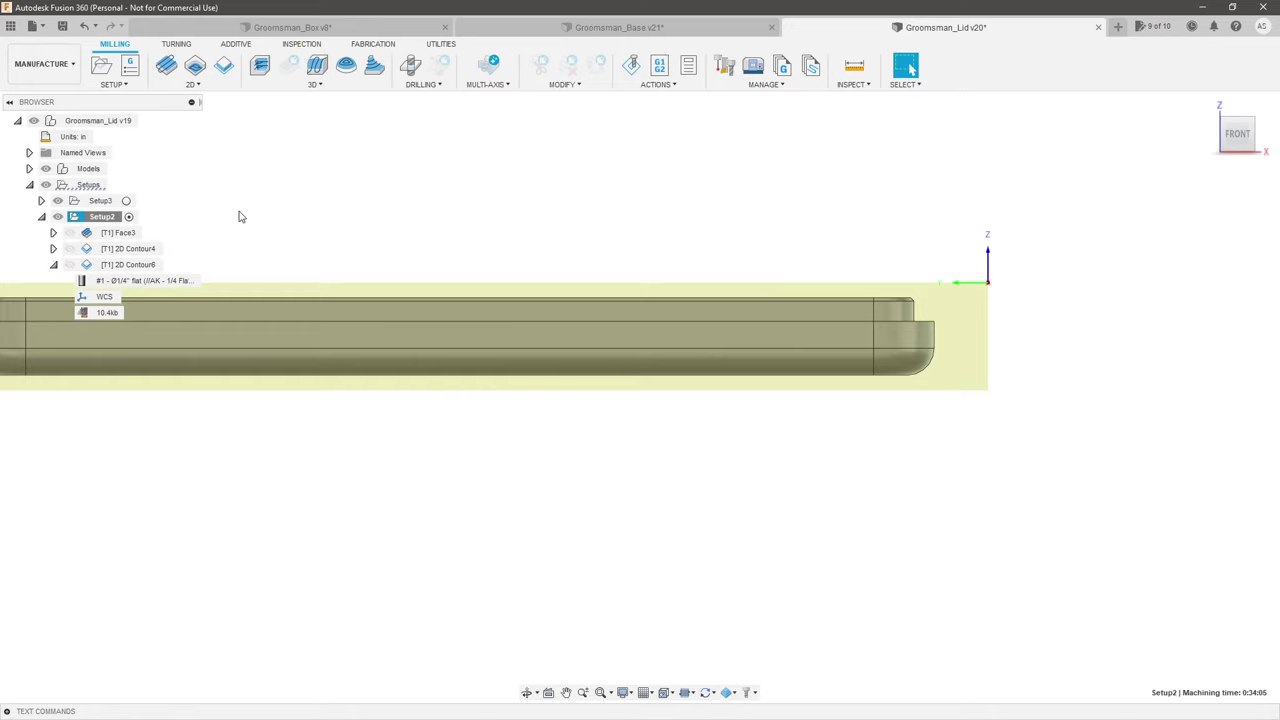
Step: Set the bottom height of 2D Contour6 to Stock bottom and regenerate the toolpath
click(145, 268)
right_click(145, 268)
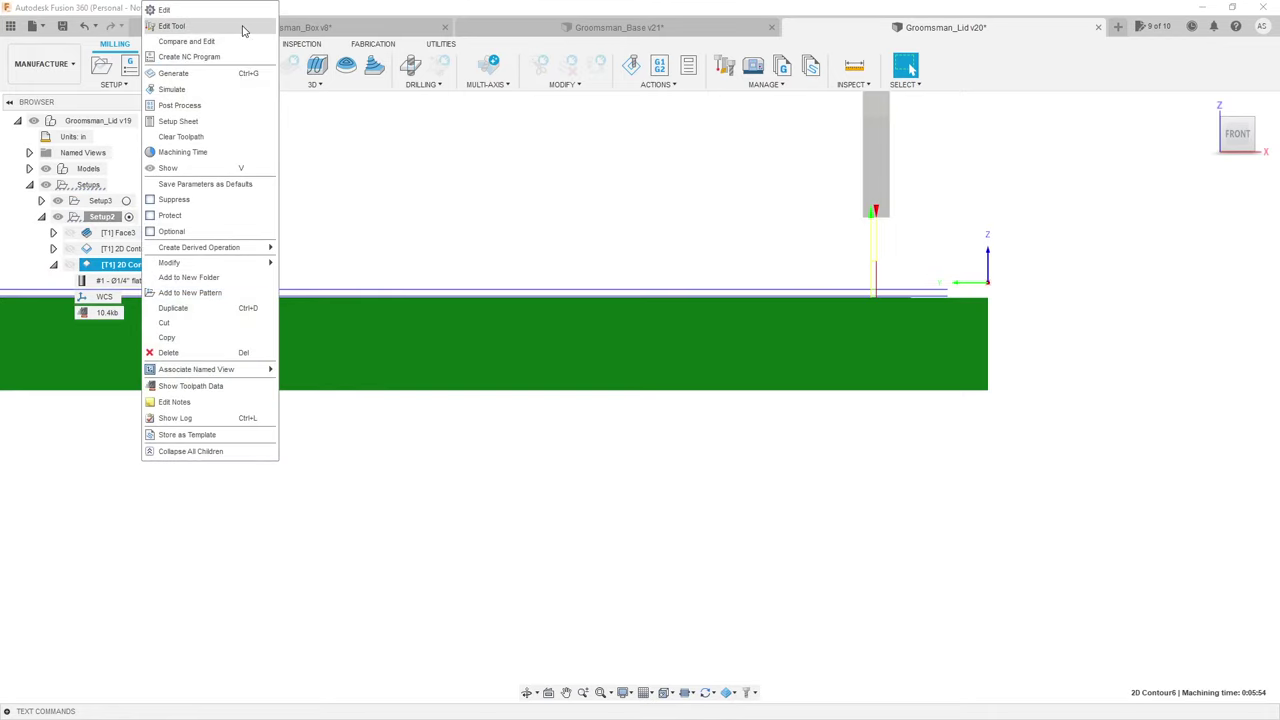
click(164, 10)
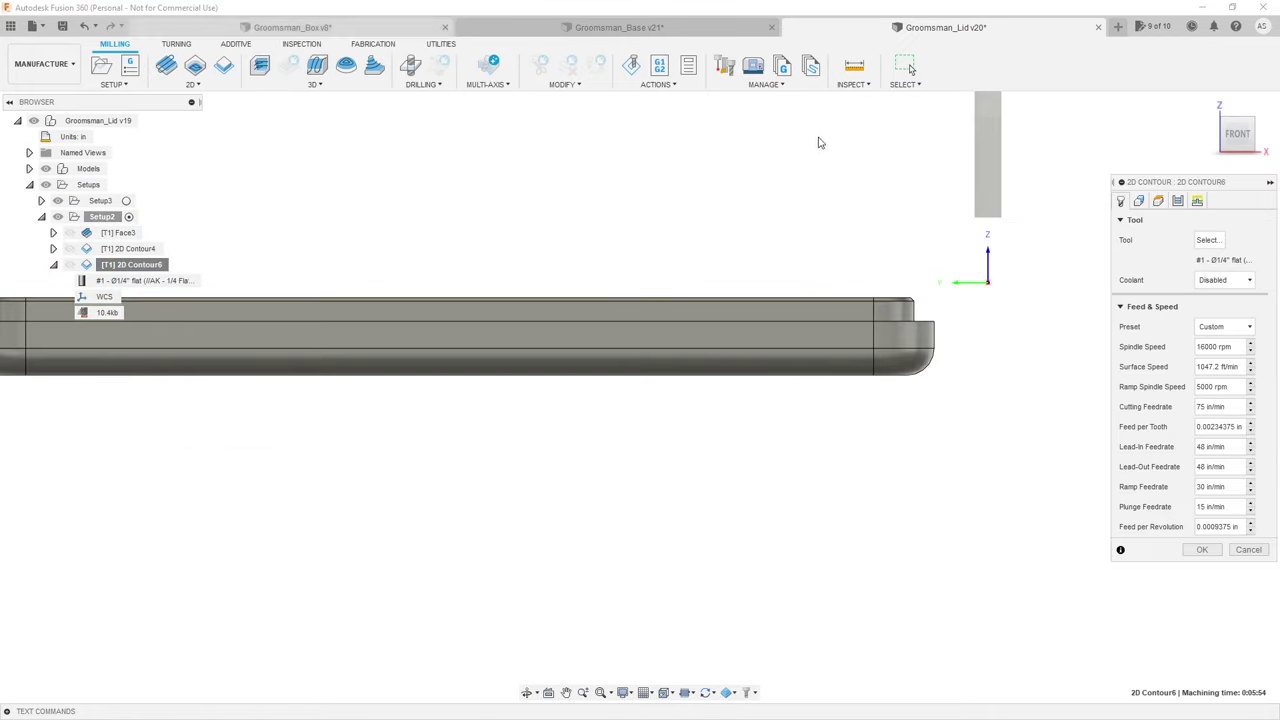
click(1159, 201)
click(1227, 509)
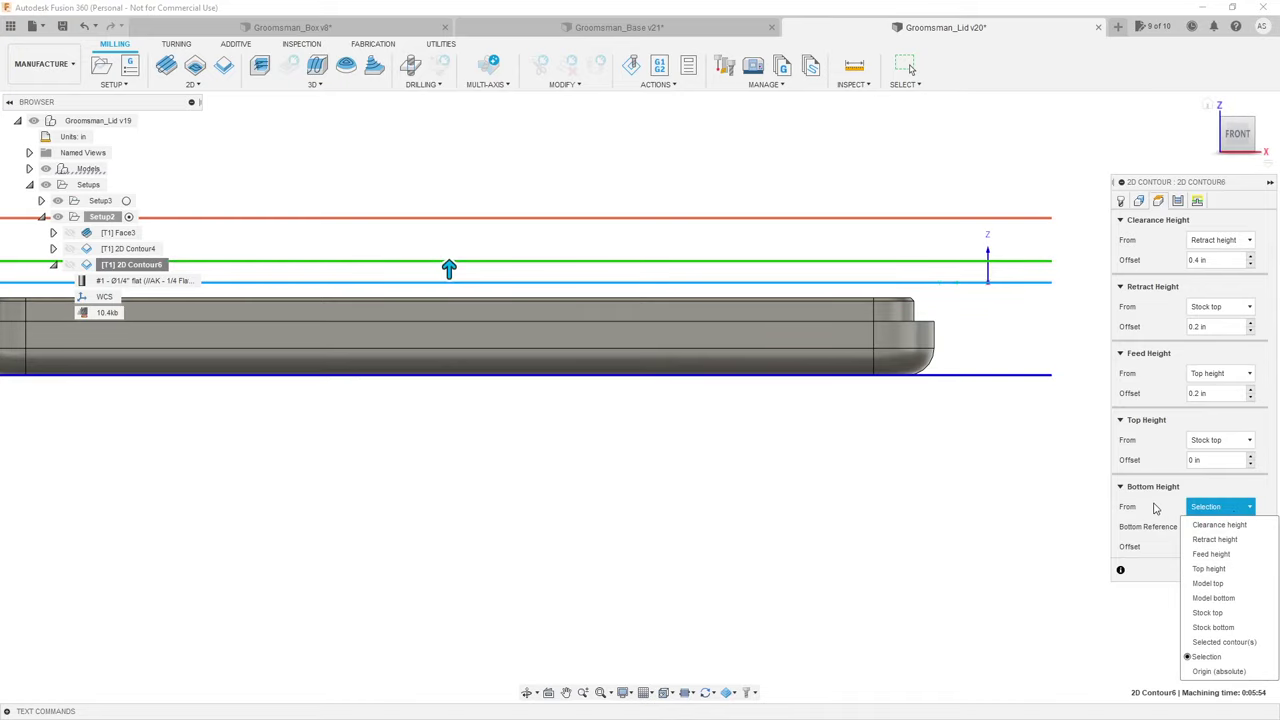
click(1233, 628)
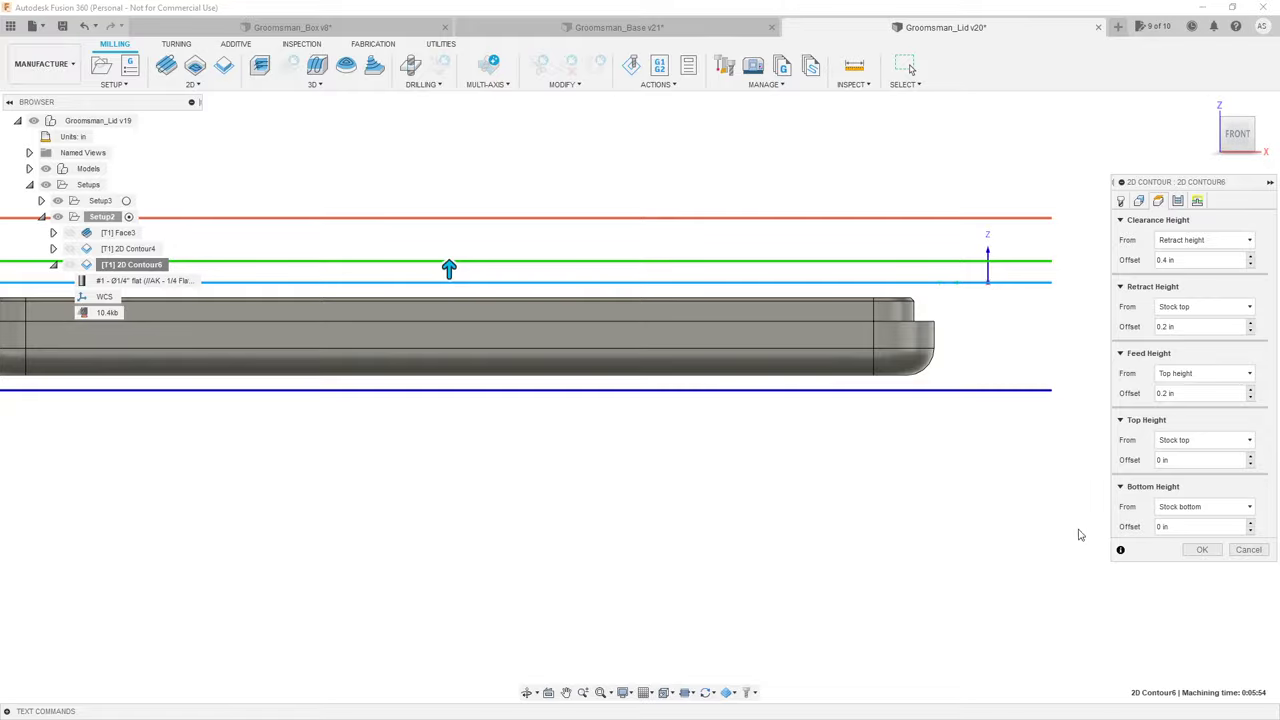
click(1210, 557)
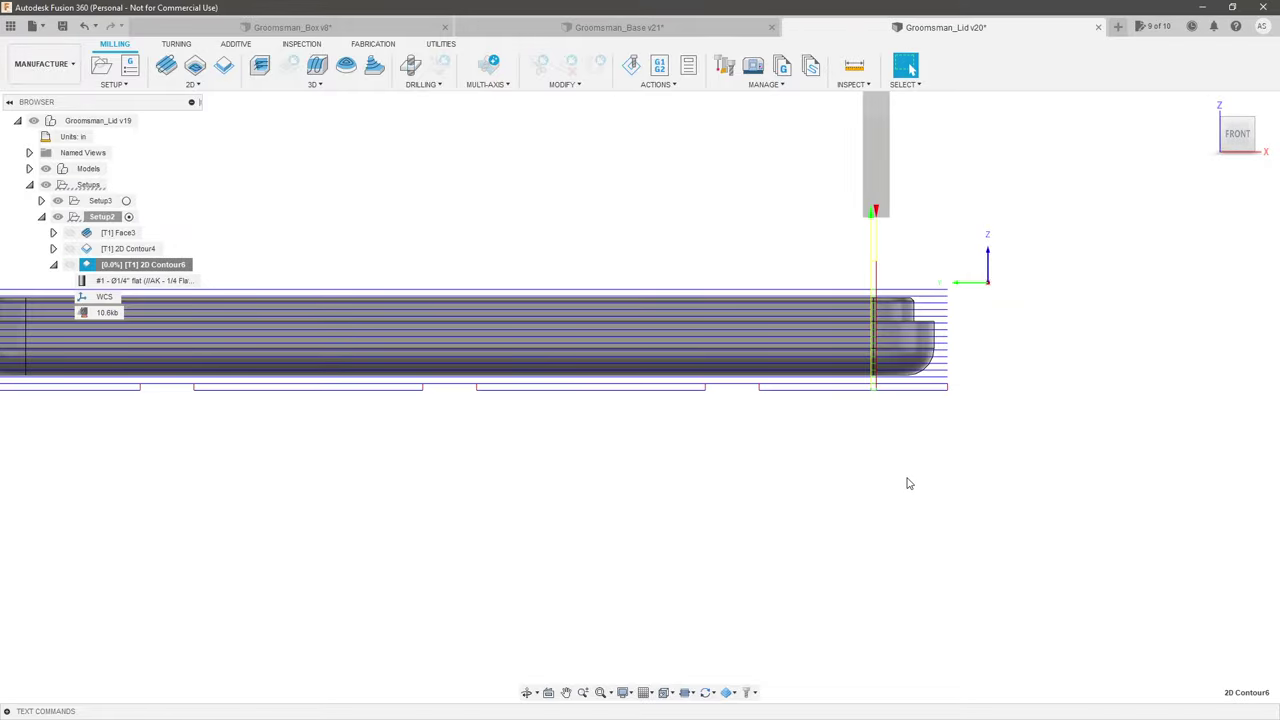
Step: Inspect the regenerated outer contour in the stock, checking the through-cut and the holding tabs along its edges
shift+middle_drag(760, 429, 269, 549)
scroll(214, 549, up, 3)
shift+middle_drag(311, 511, 395, 498)
scroll(381, 549, up, 4)
scroll(395, 498, down, 10)
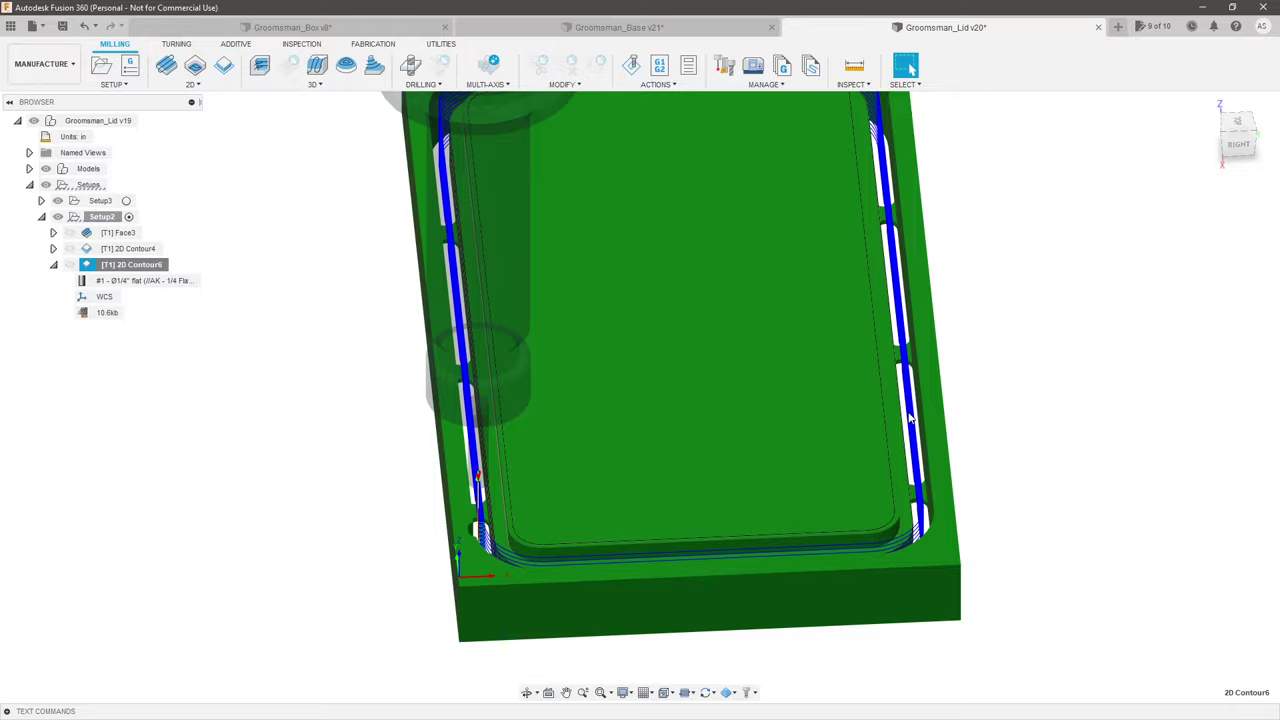
shift+middle_drag(738, 350, 842, 262)
shift+middle_drag(911, 68, 702, 400)
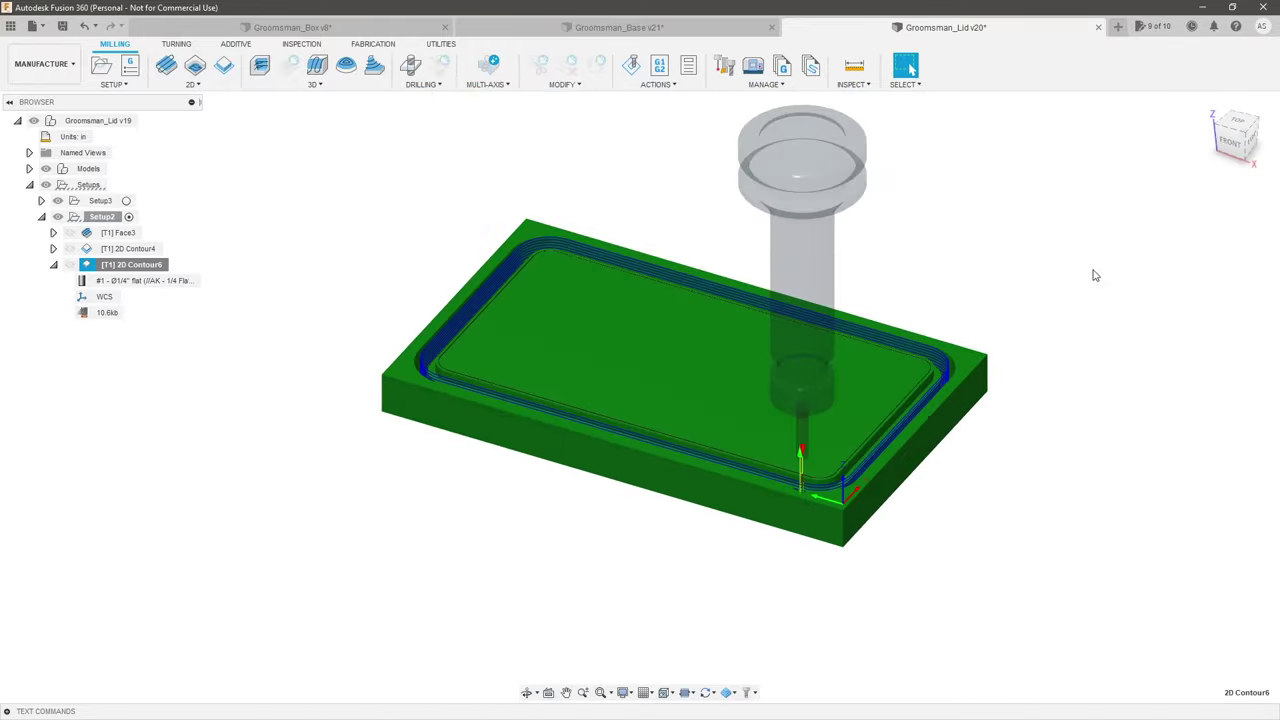
shift+middle_drag(1000, 290, 984, 312)
Step: Switch to the Groomsman_Base document and examine the tabs of its outer contour, 2D Contour6, for comparison
click(715, 29)
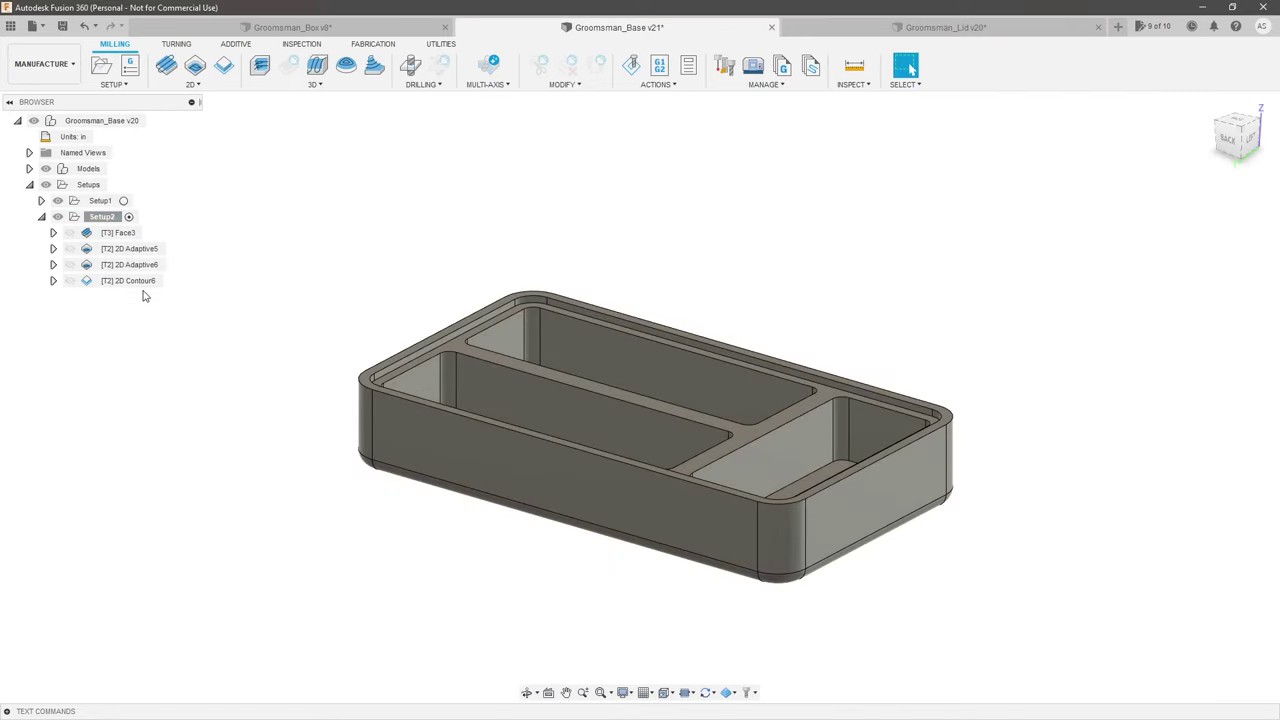
click(148, 281)
shift+middle_drag(297, 249, 910, 68)
mouse_move(343, 283)
shift+middle_down()
mouse_move(300, 281)
mouse_move(322, 287)
shift+middle_up()
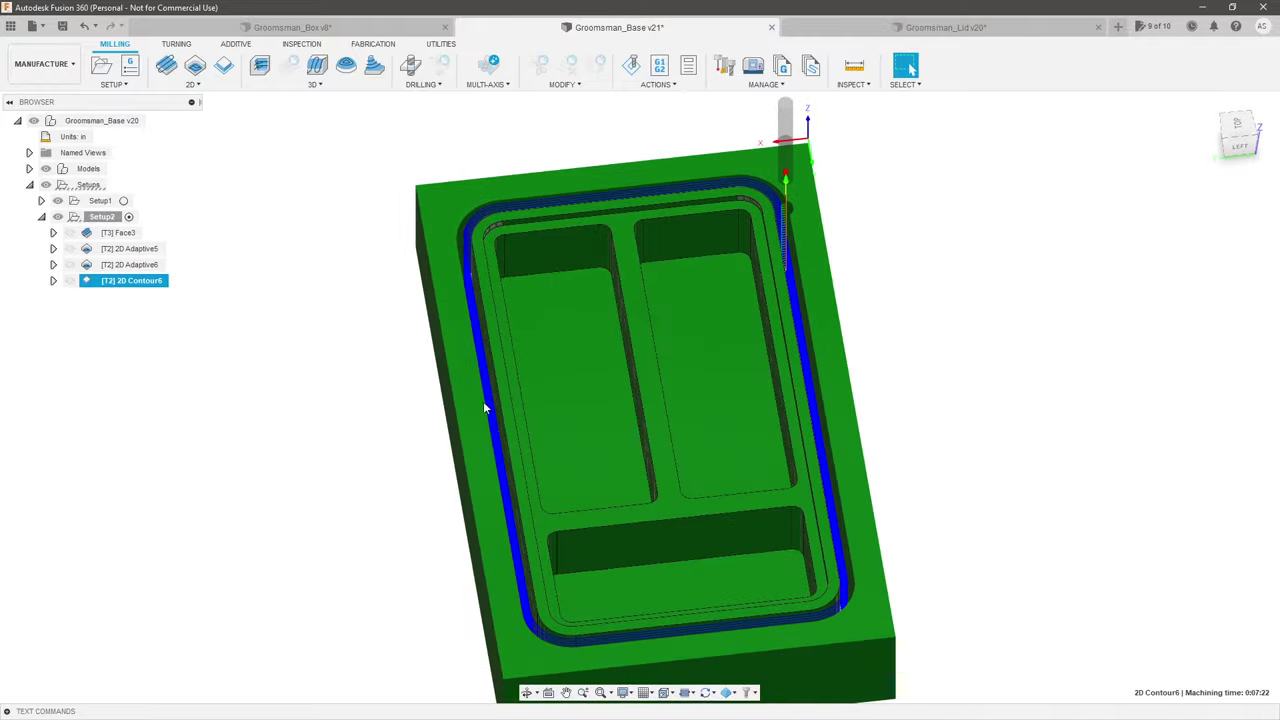
scroll(600, 508, up, 3)
shift+middle_drag(602, 510, 498, 459)
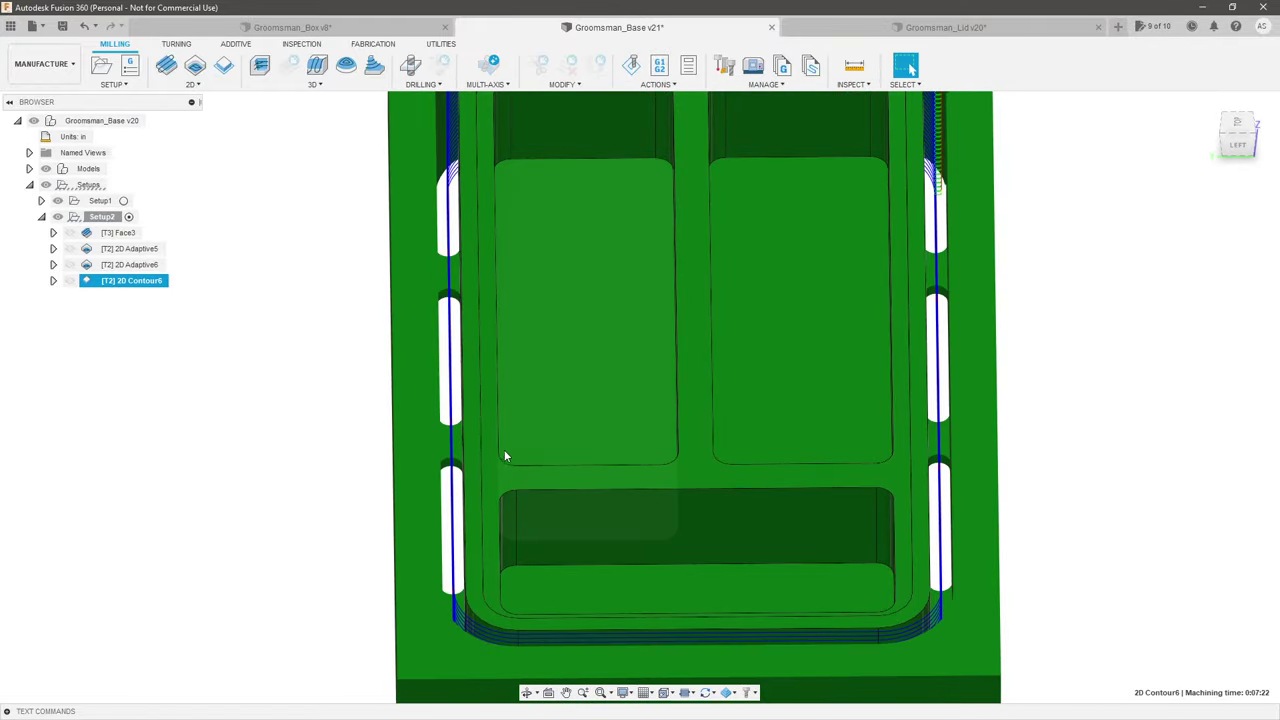
scroll(506, 452, down, 3)
Step: Return to the Groomsman_Lid document and examine the tabs along the short side of its outer contour
click(922, 35)
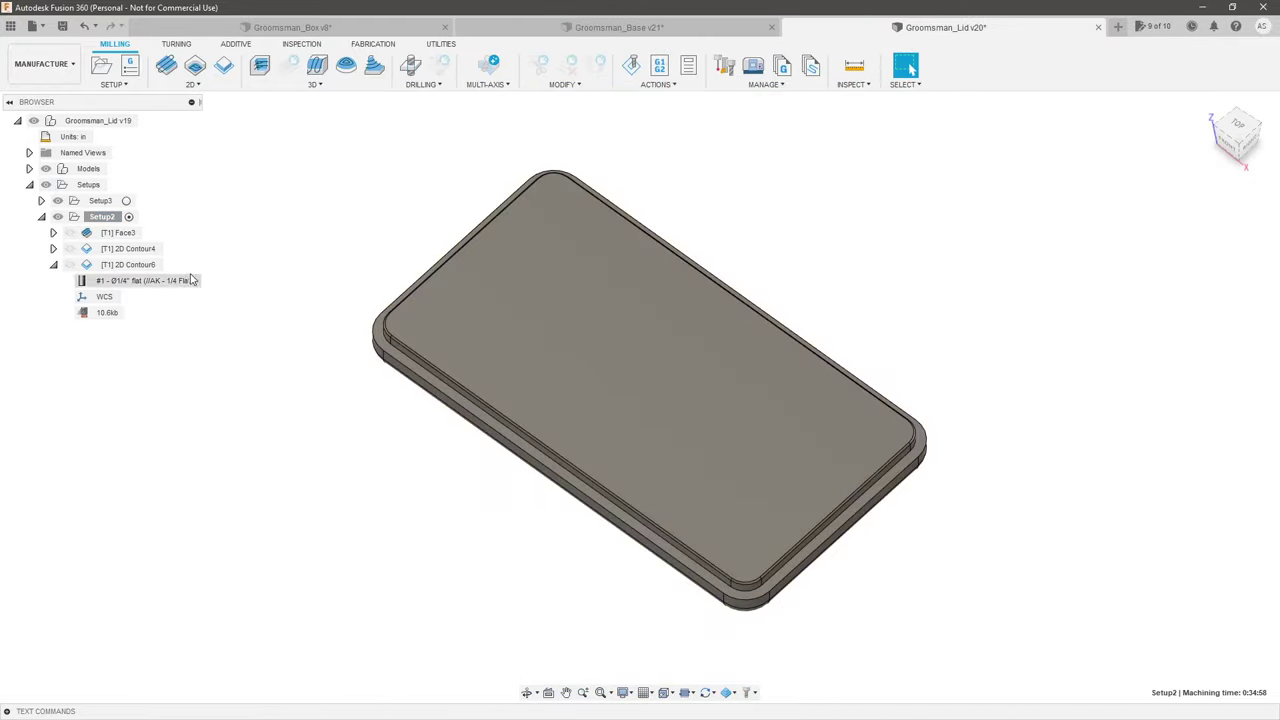
click(157, 267)
shift+middle_drag(350, 232, 390, 226)
scroll(426, 422, up, 5)
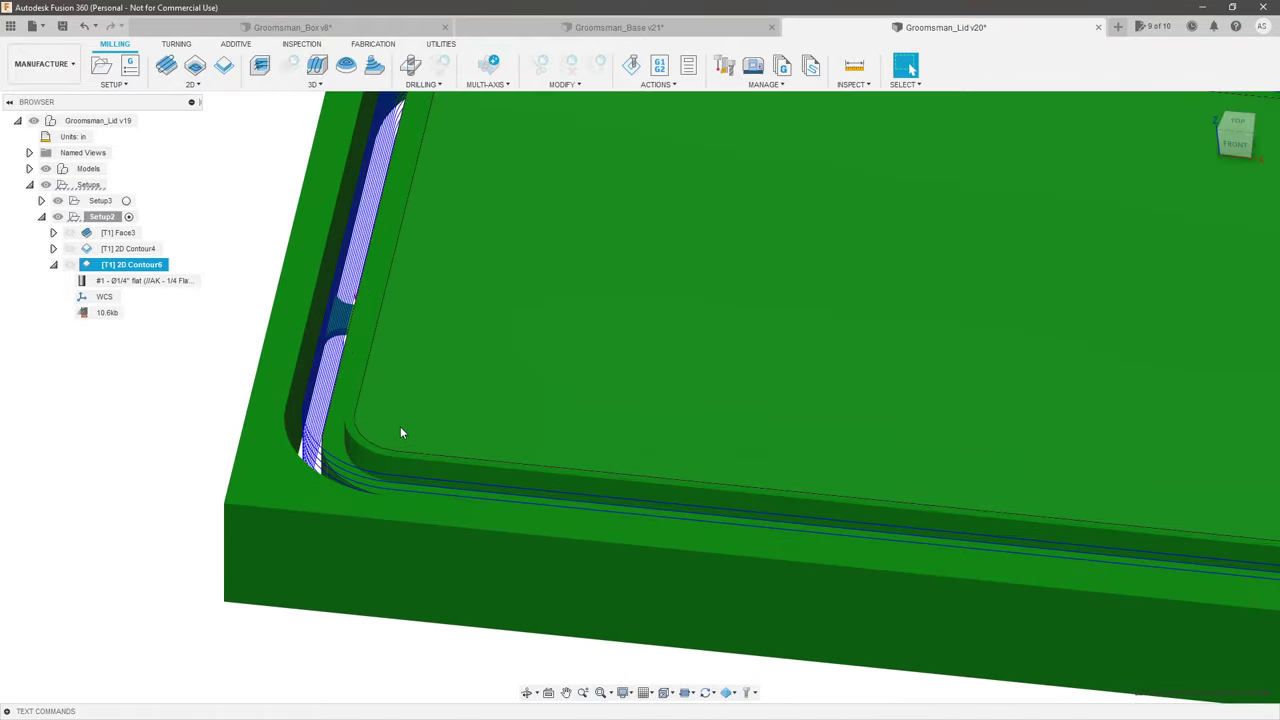
scroll(420, 420, down, 3)
scroll(435, 378, up, 2)
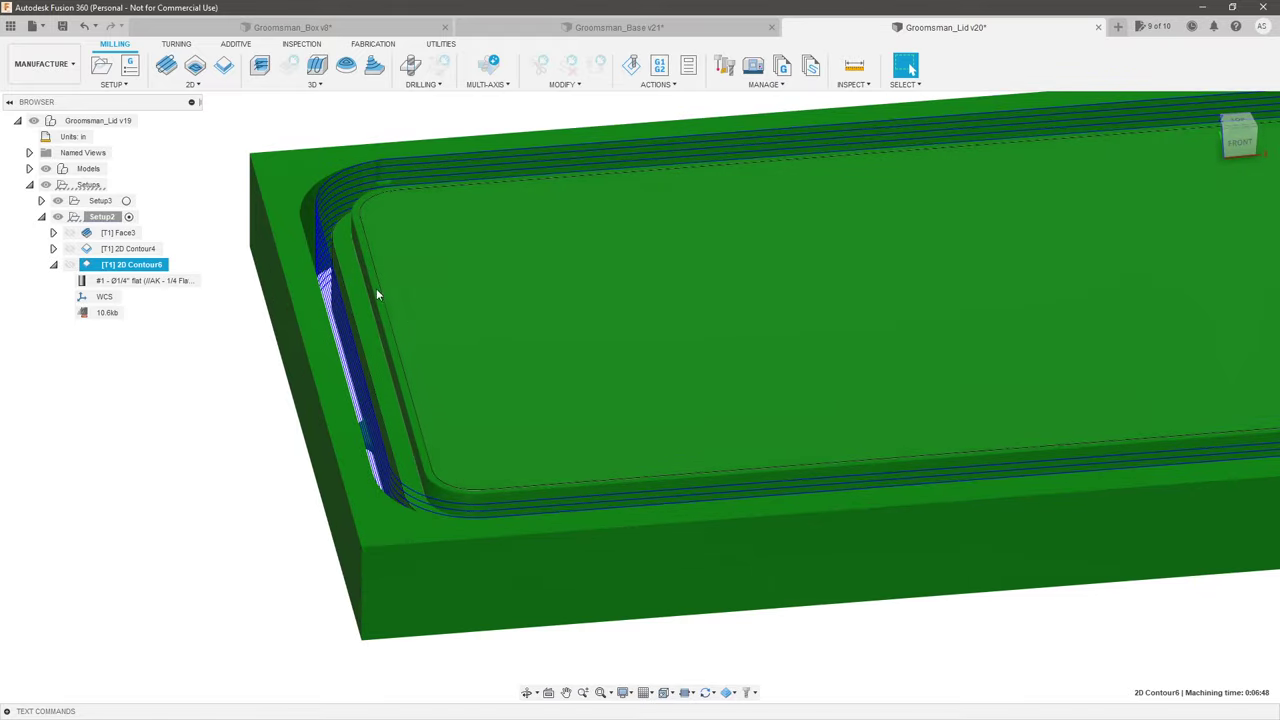
click(214, 352)
click(54, 265)
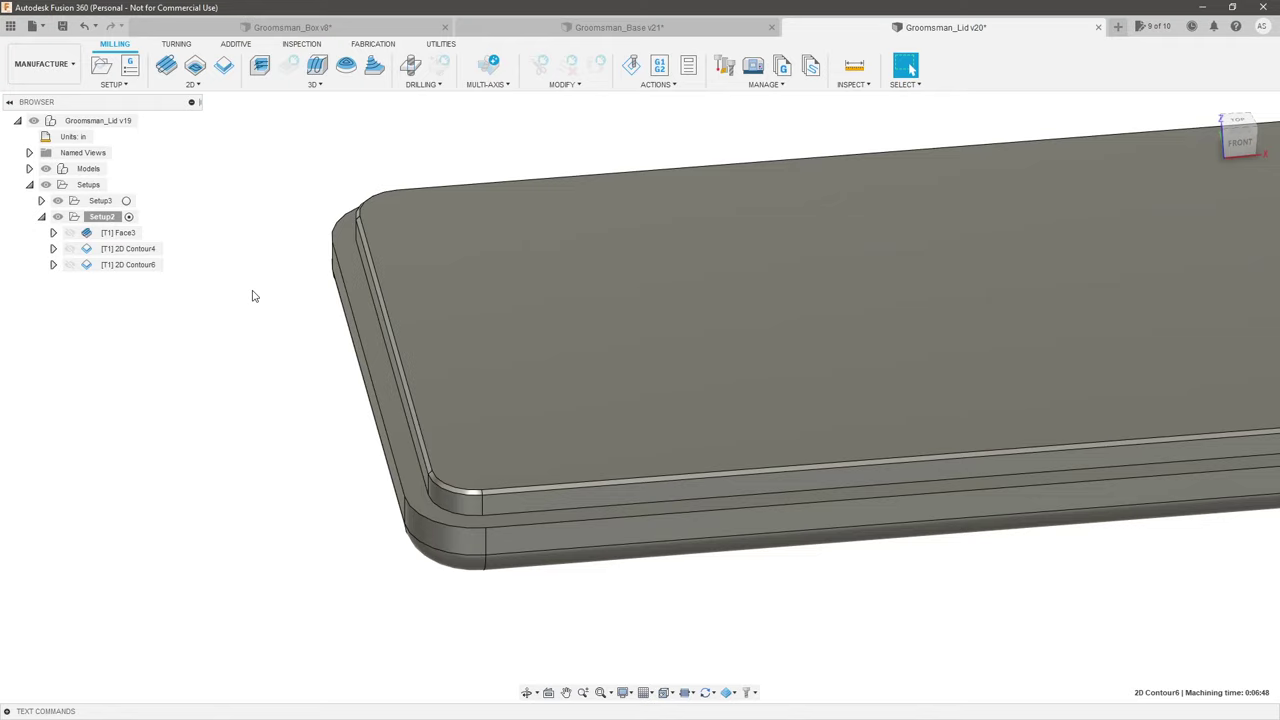
Step: Switch to the Groomsman_Box assembly and lower the lid along its slider joint onto the base
click(272, 27)
click(320, 275)
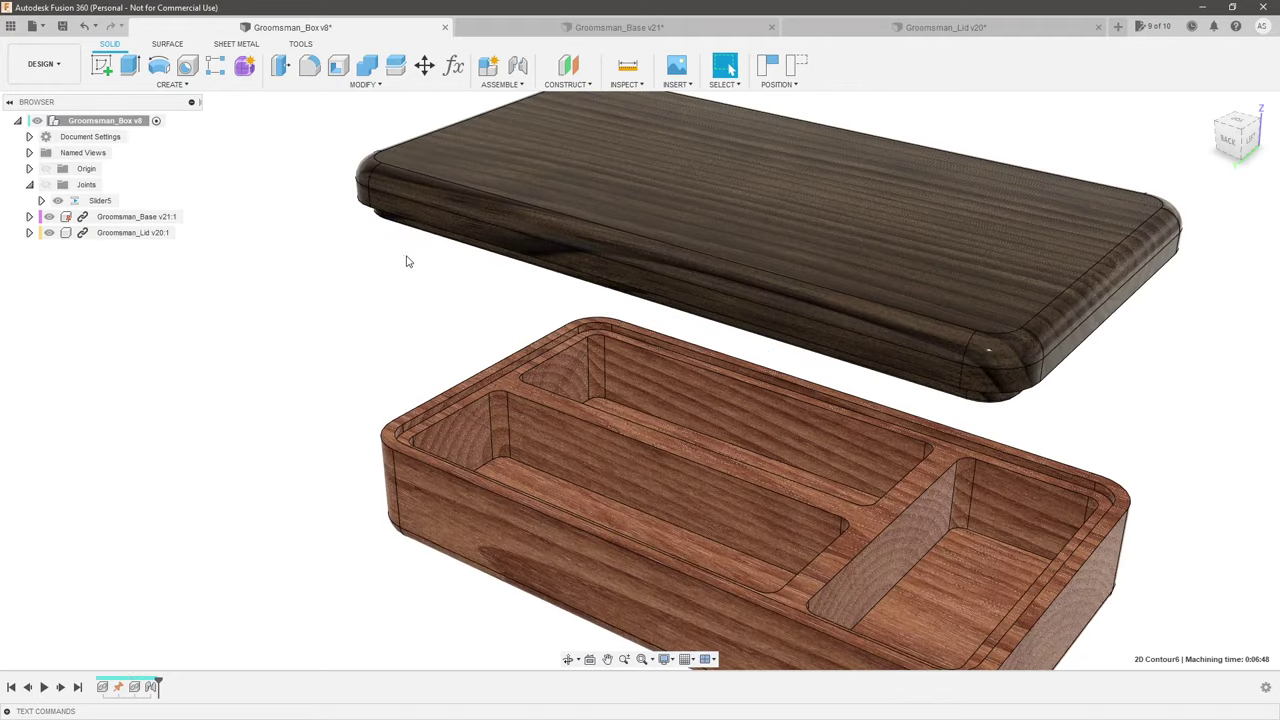
shift+middle_drag(406, 256, 476, 224)
drag(570, 210, 580, 491)
scroll(346, 491, up, 4)
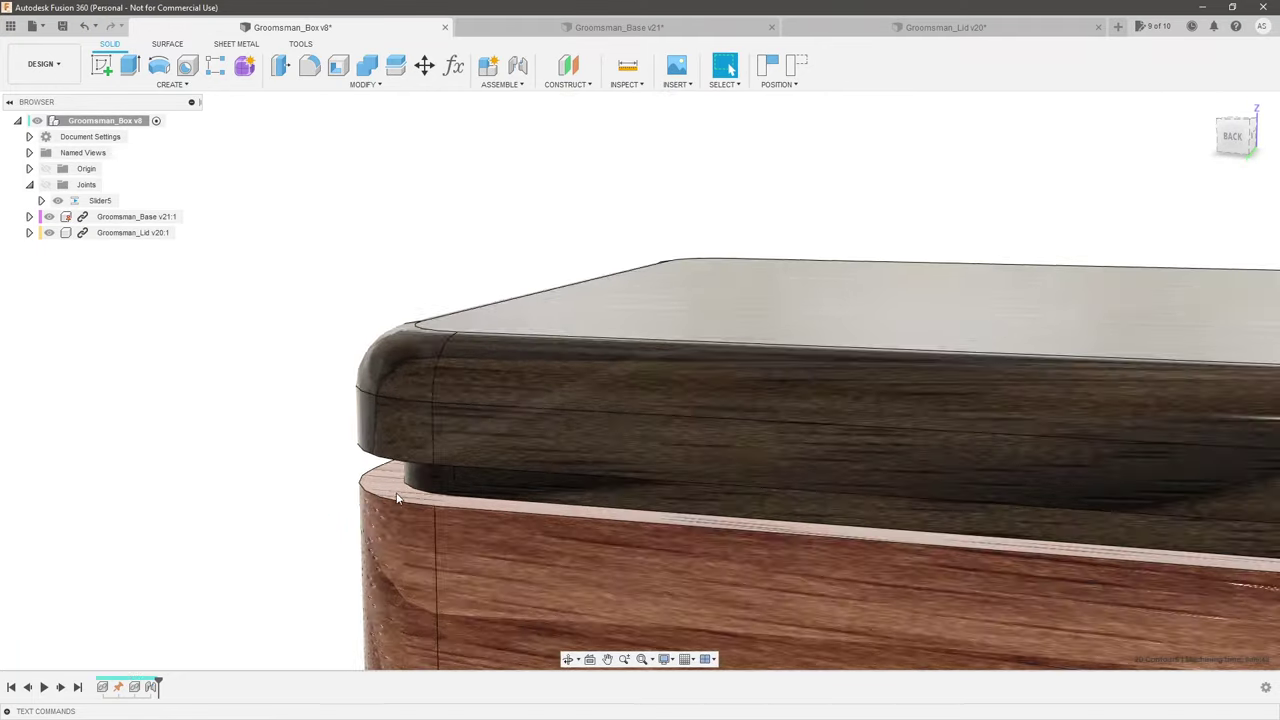
Step: Examine the lid's lip and the gap above the base at the rear corner of the box
scroll(397, 498, up, 3)
shift+middle_drag(397, 498, 430, 486)
mouse_move(433, 446)
mouse_down()
mouse_move(434, 482)
mouse_move(441, 464)
mouse_up()
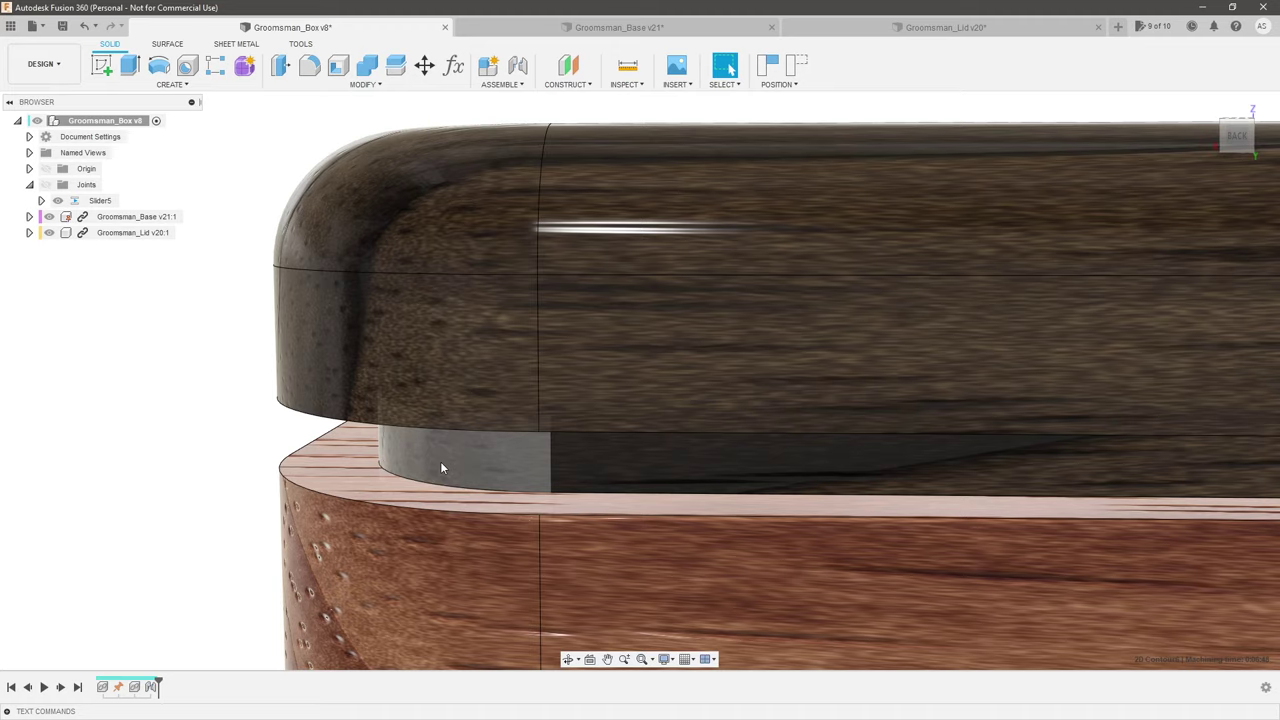
scroll(452, 295, down, 3)
scroll(552, 236, down, 2)
scroll(397, 349, down, 3)
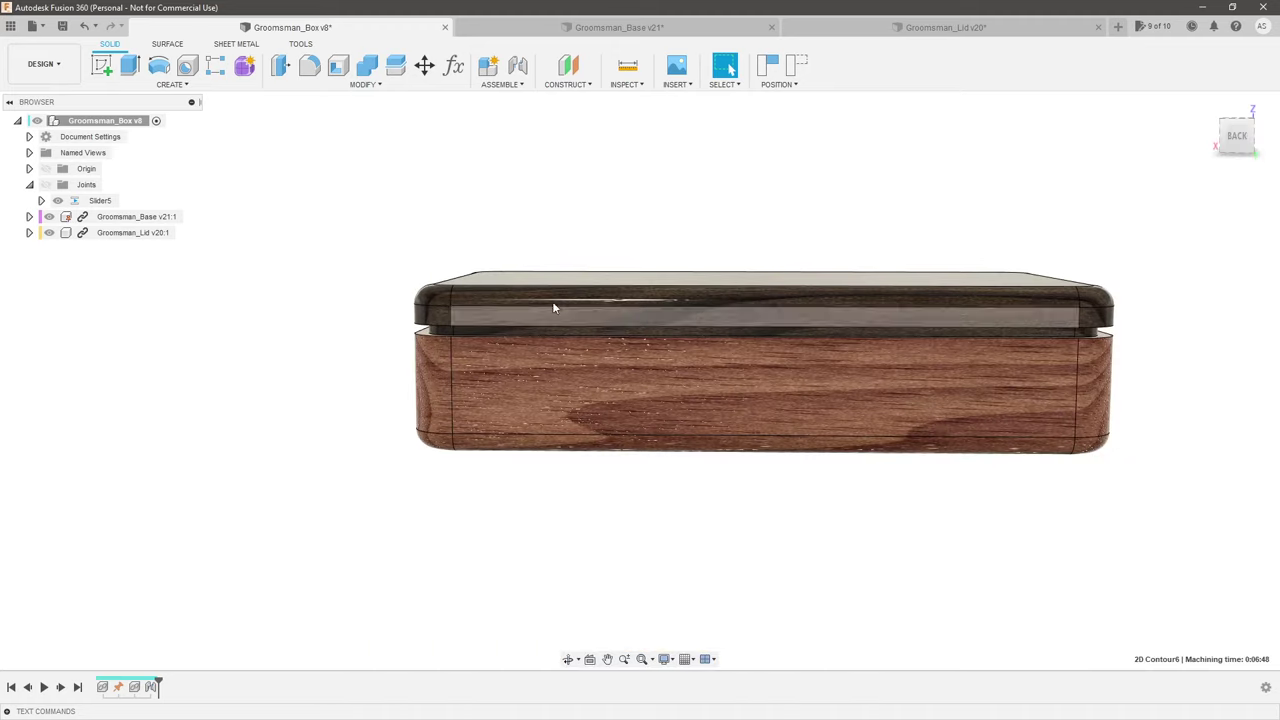
Step: Return to the Groomsman_Lid document and compare the 2D Contour6 and 2D Contour4 toolpaths around the lip's corner
click(940, 27)
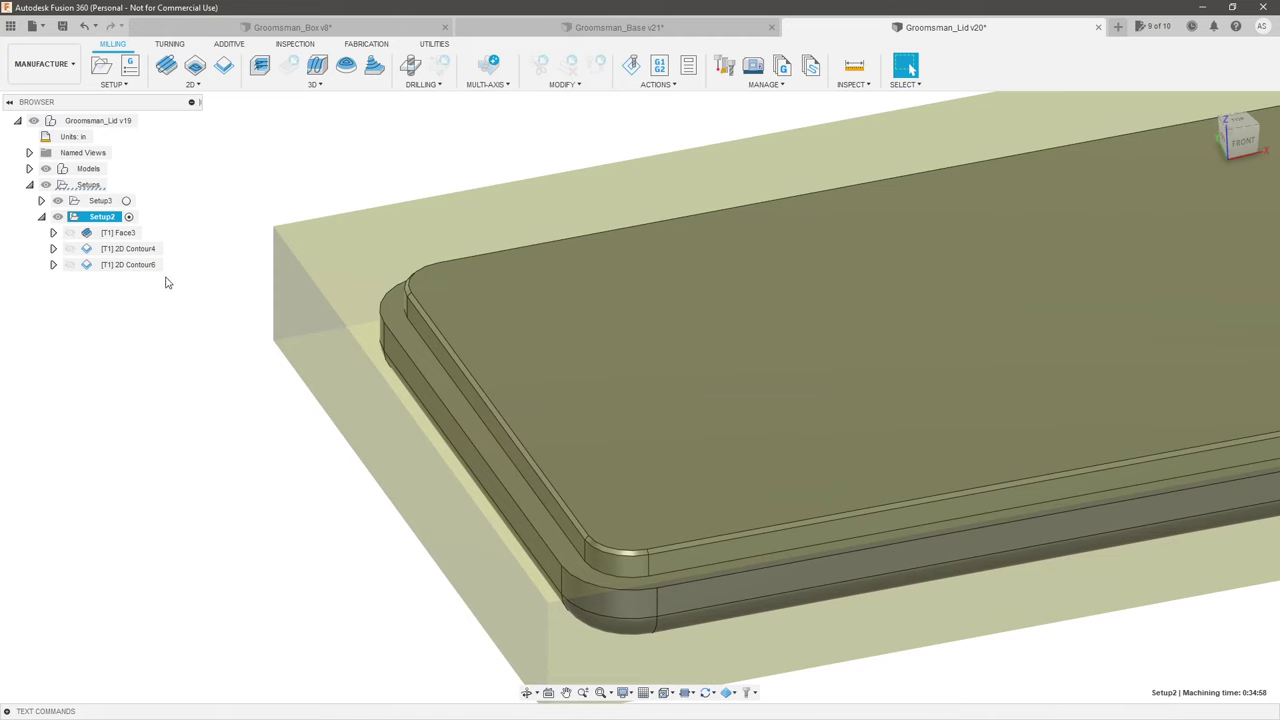
click(156, 271)
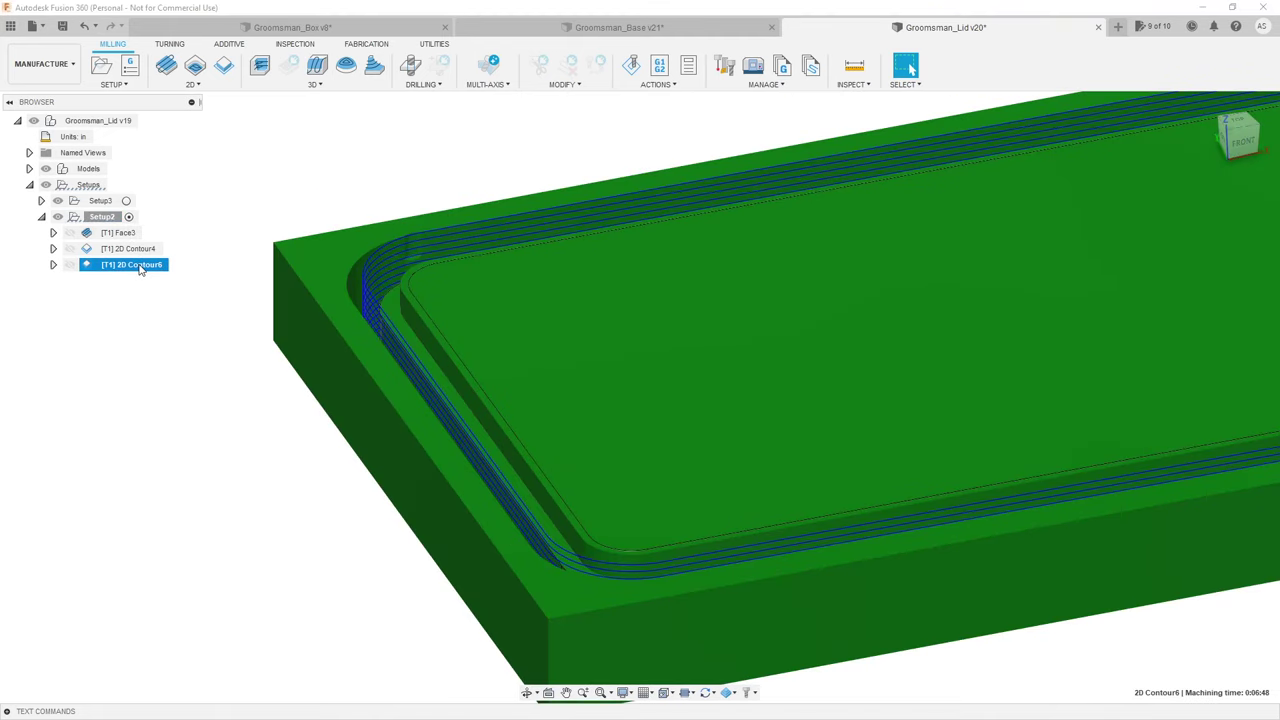
click(130, 248)
scroll(358, 245, up, 5)
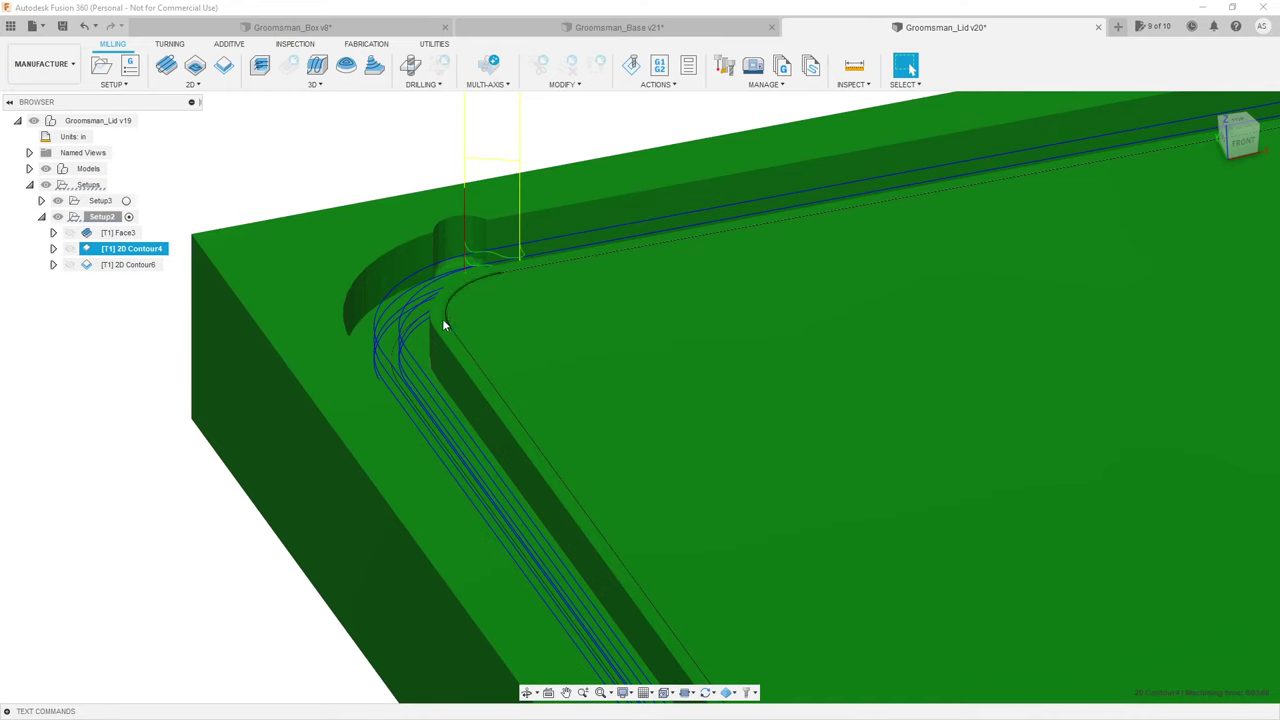
scroll(420, 350, down, 5)
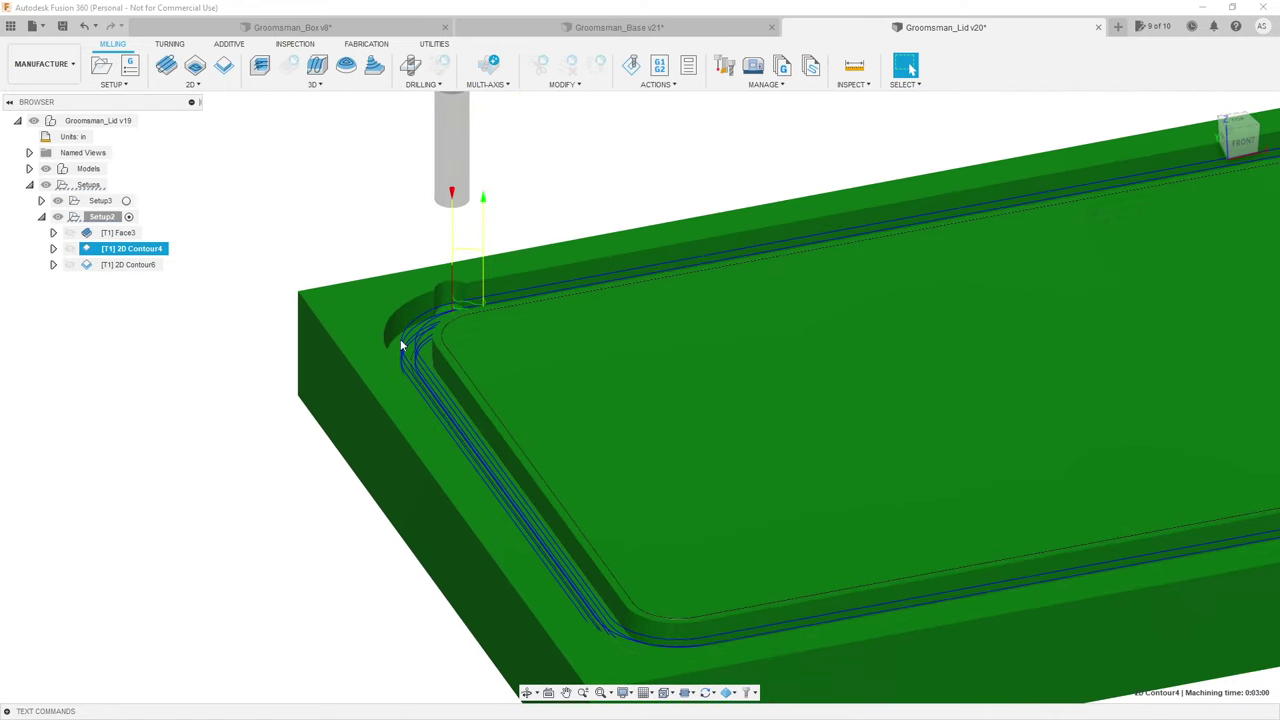
shift+middle_drag(362, 323, 441, 351)
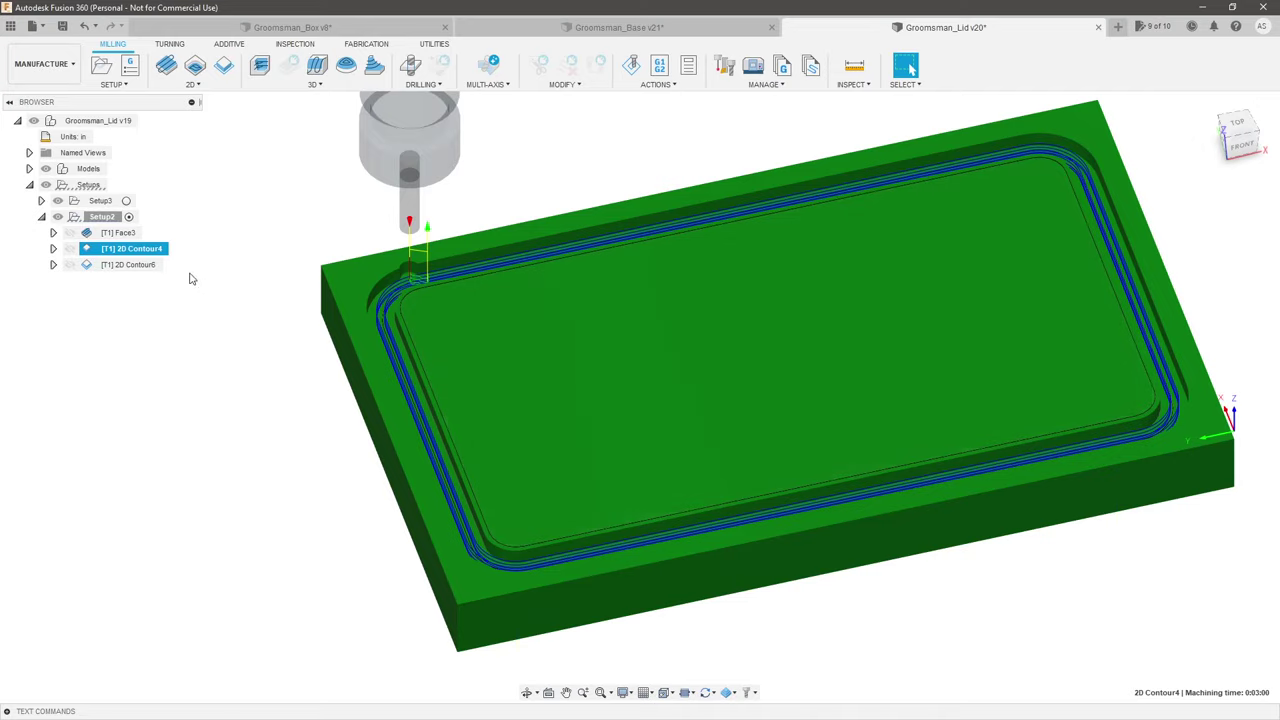
Step: Create a derived 2D Contour operation from 2D Contour4 in Setup2
click(194, 85)
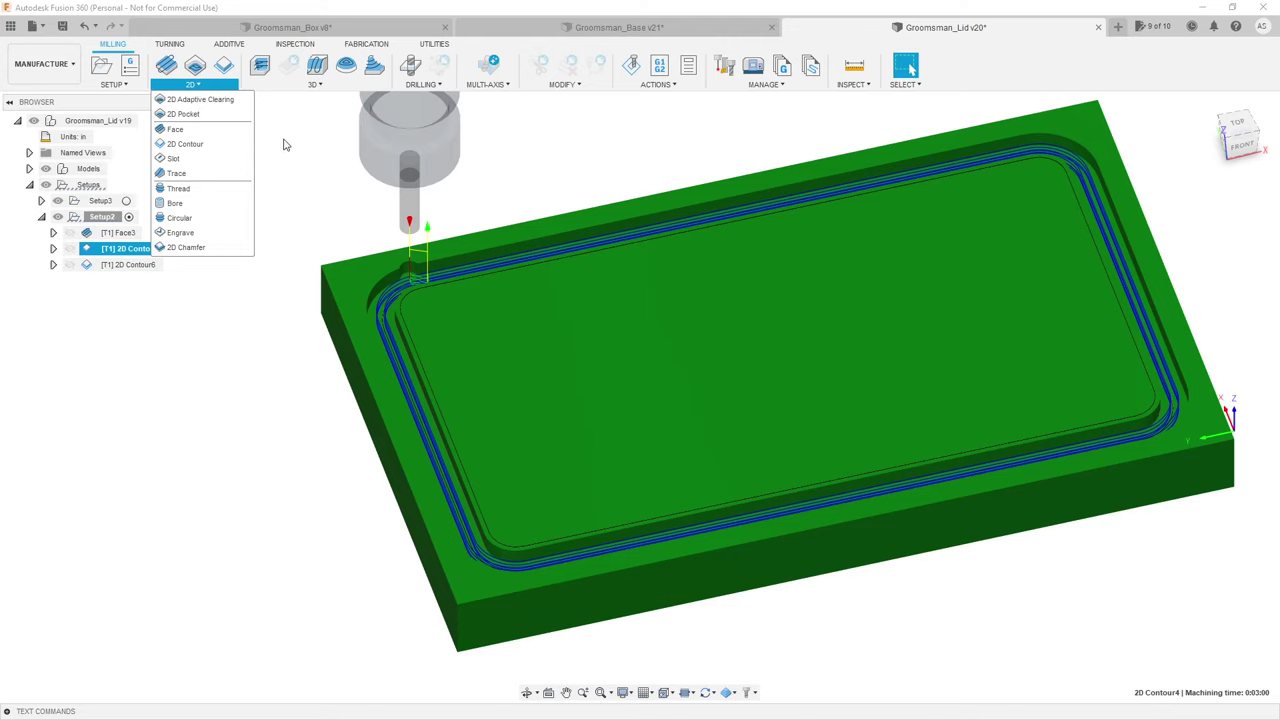
click(154, 250)
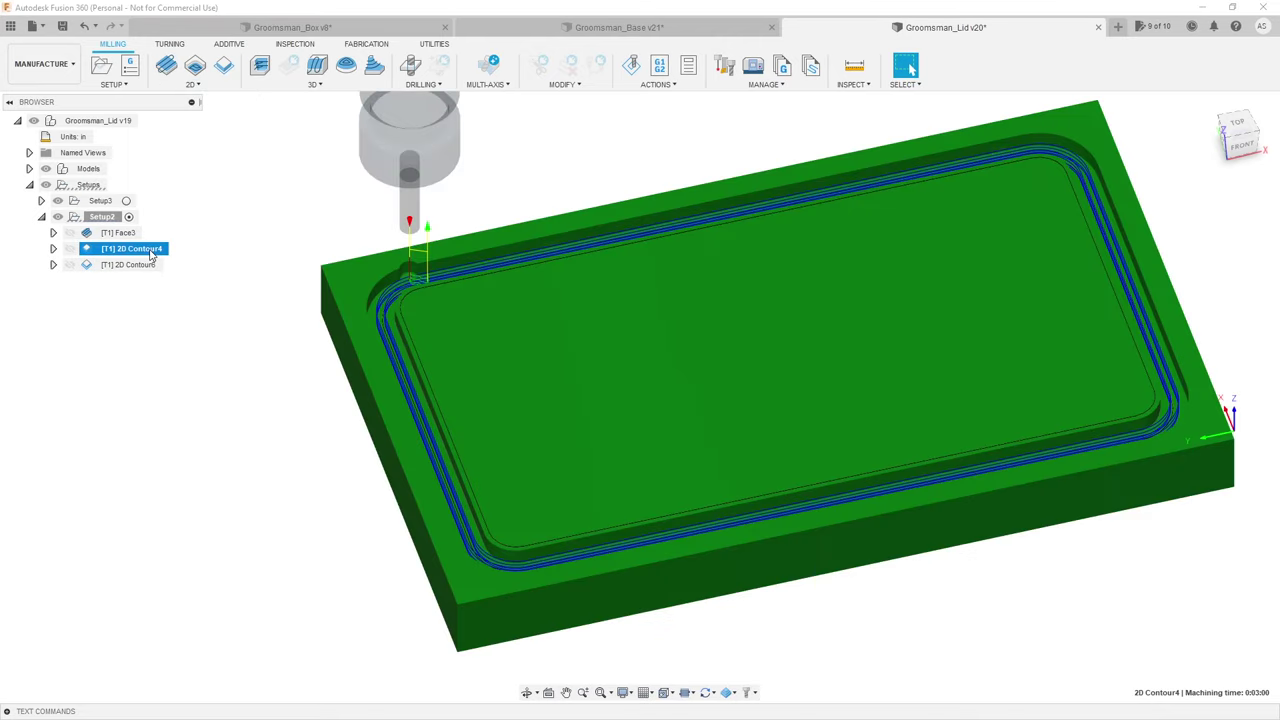
right_click(151, 254)
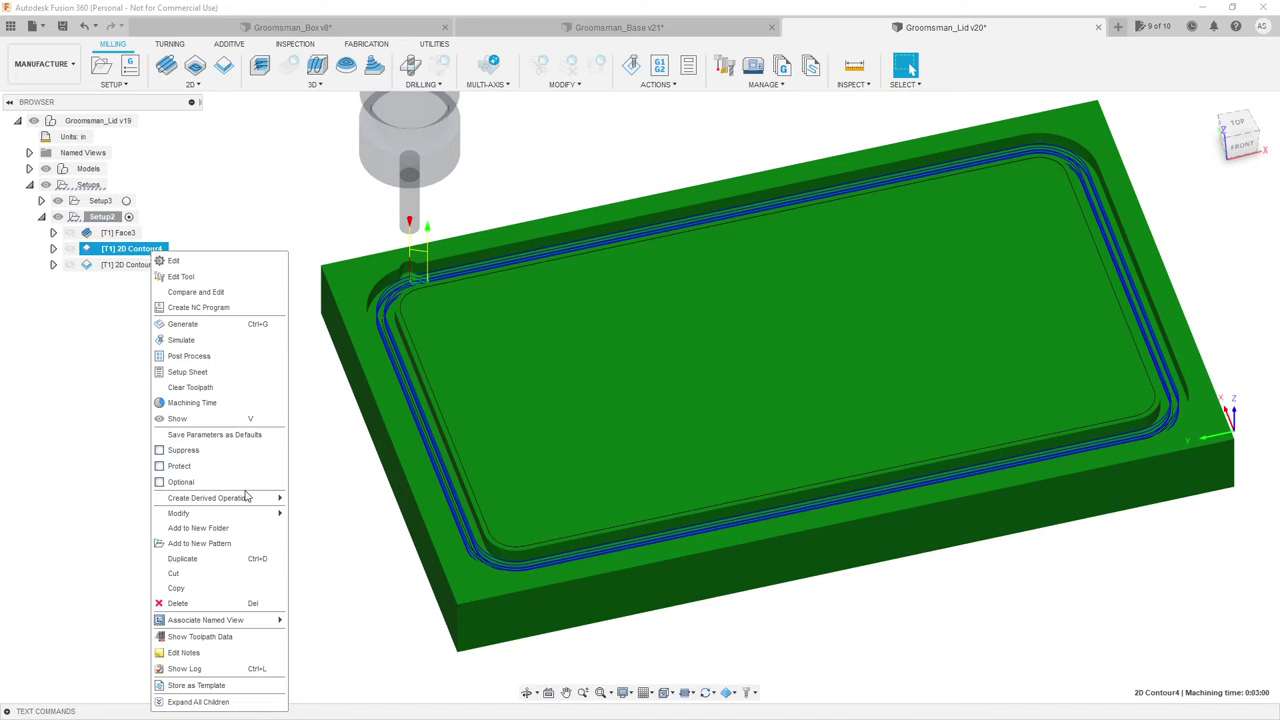
mouse_move(253, 505)
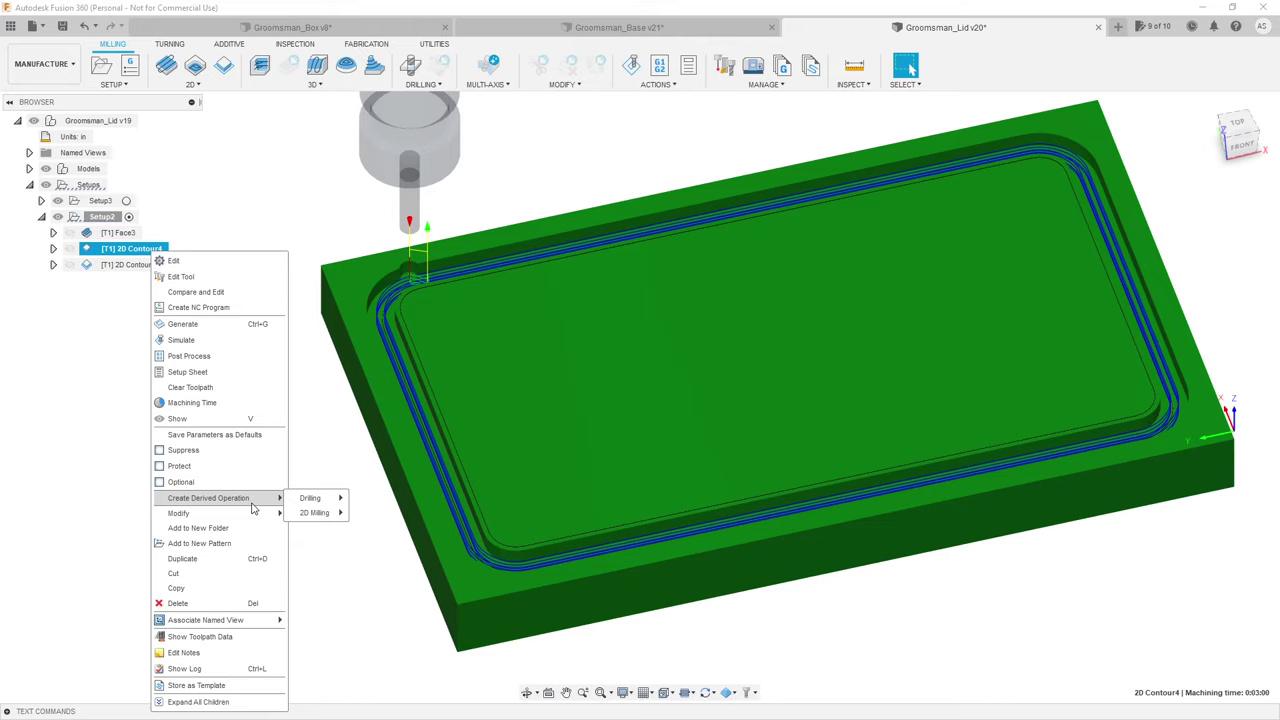
mouse_move(322, 515)
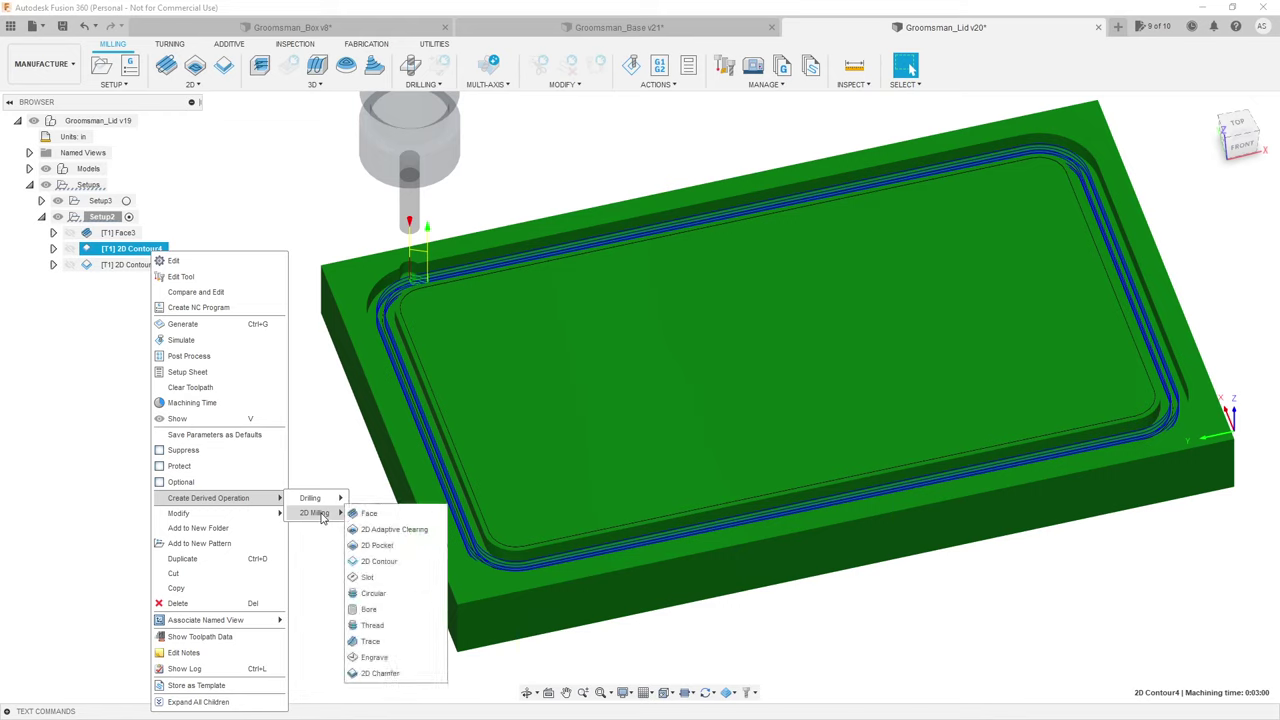
click(380, 562)
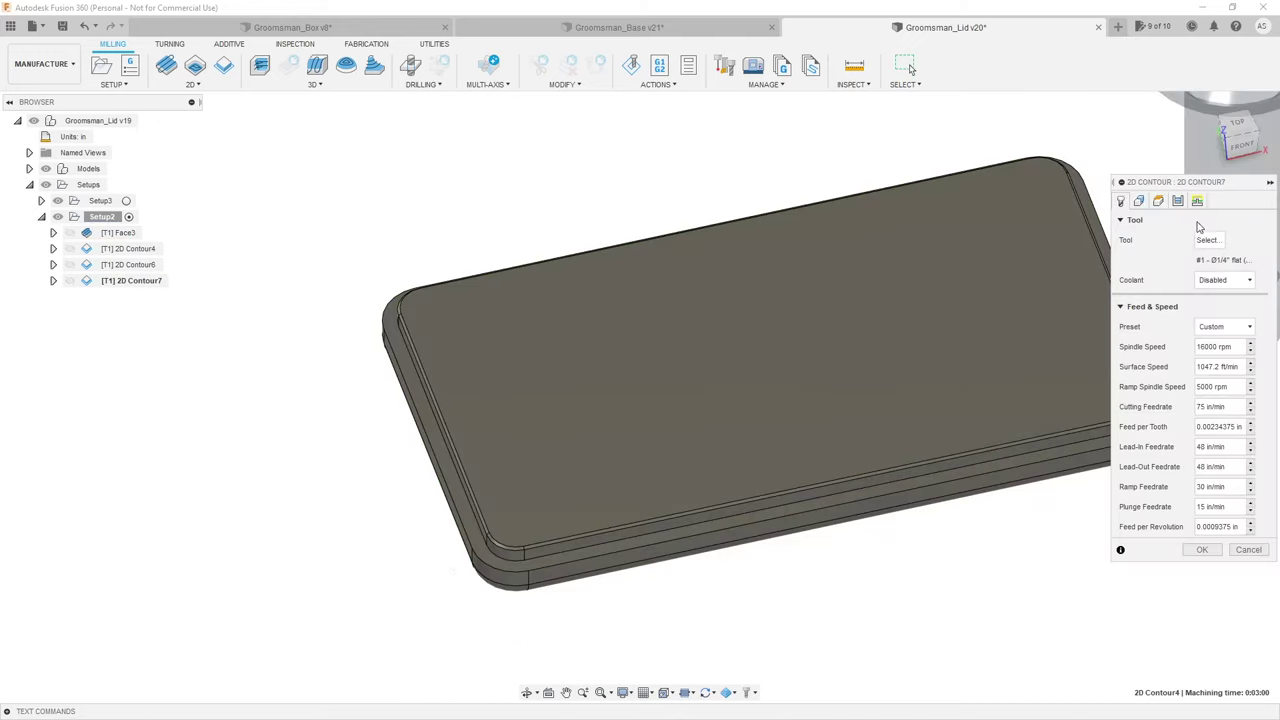
Step: Check the inherited contour selection around the lid's lip and turn off Multiple Depths for the derived operation
click(1140, 201)
scroll(399, 487, up, 3)
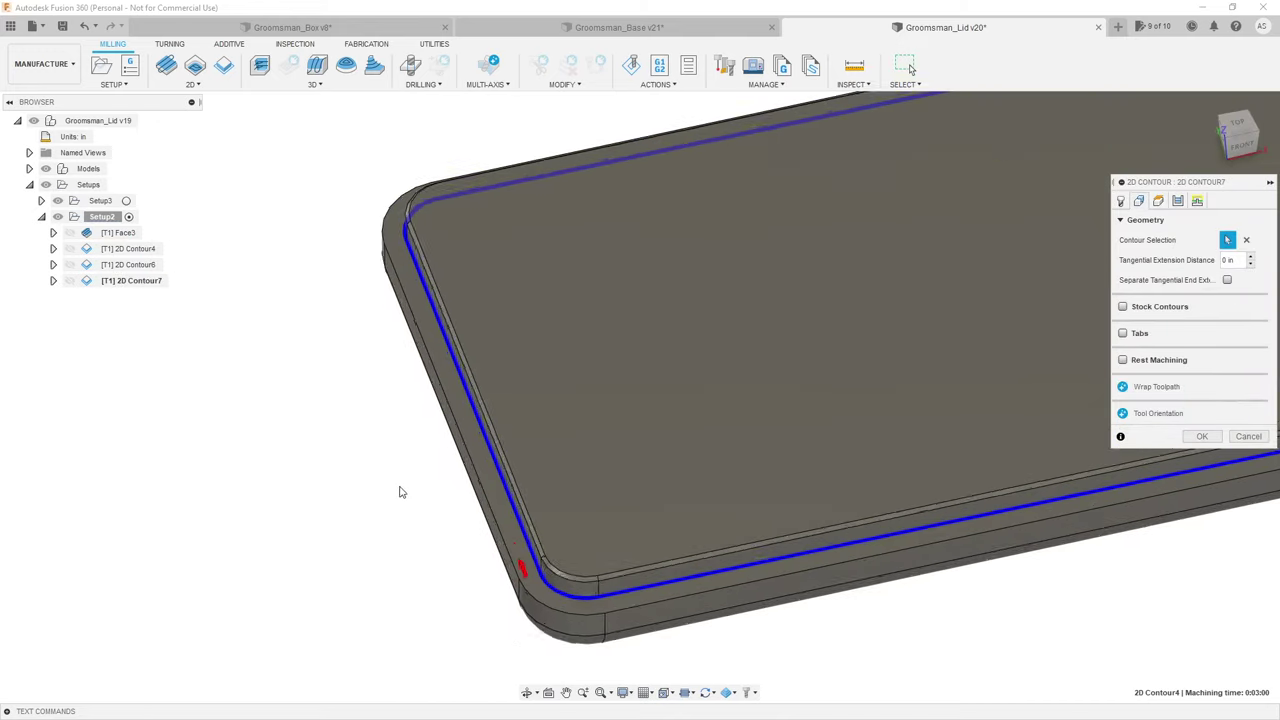
shift+middle_drag(399, 487, 412, 464)
click(1177, 201)
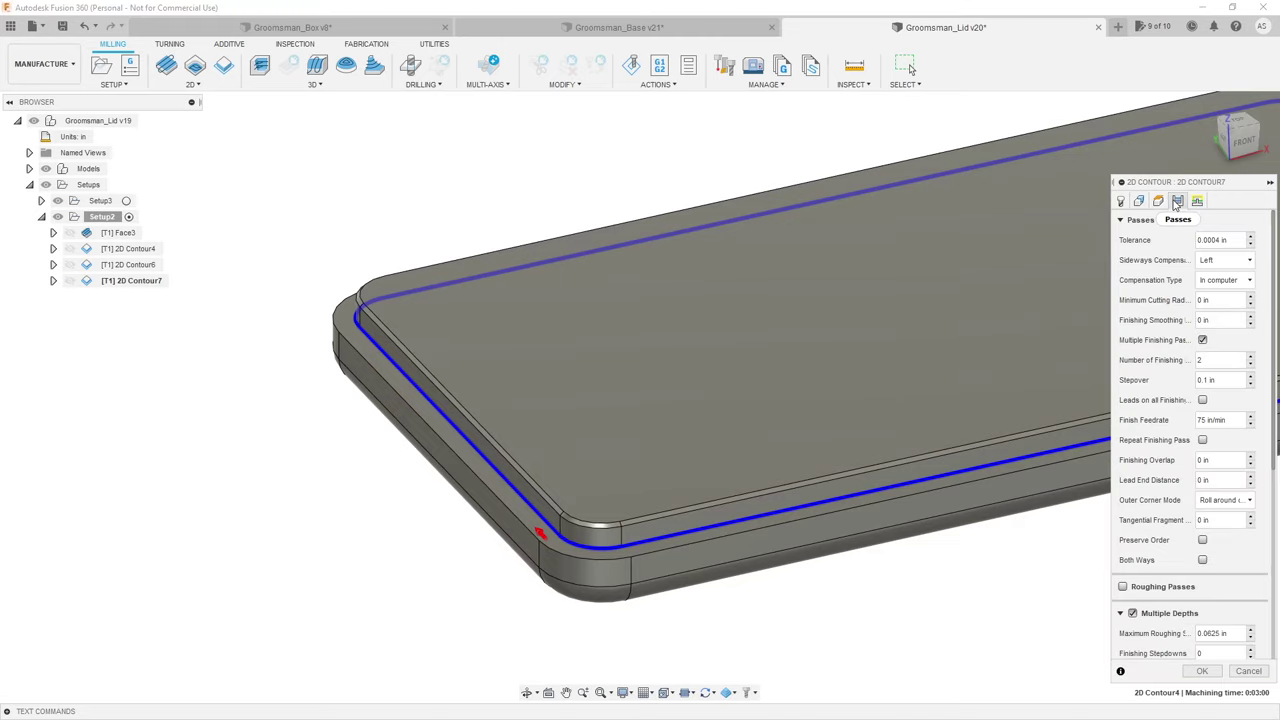
scroll(1130, 580, down, 3)
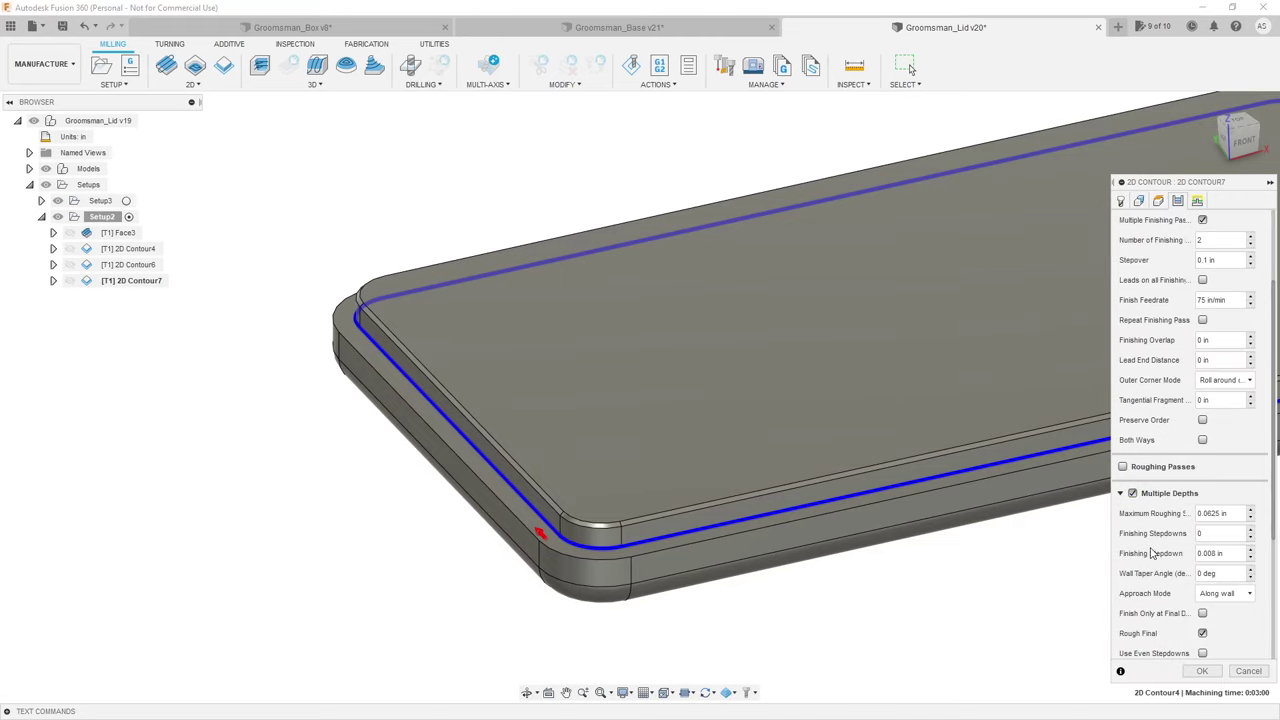
click(1134, 494)
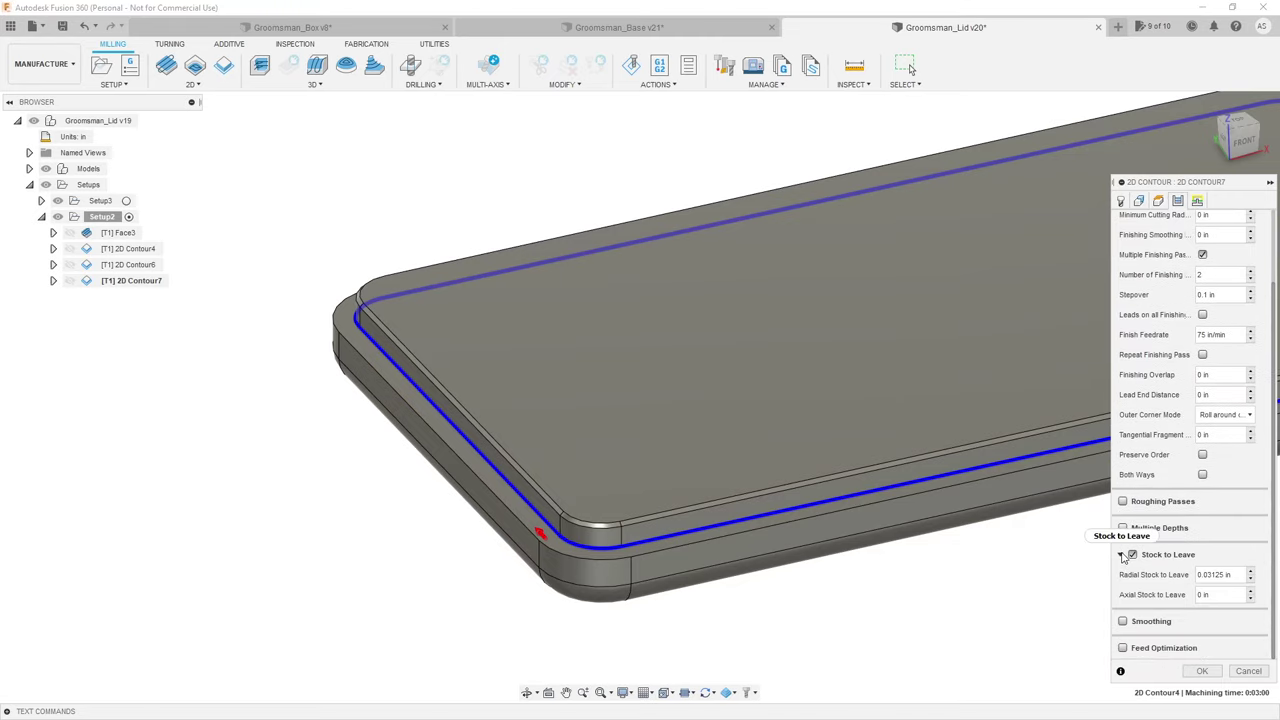
Step: Set the radial stock to leave to 0 and disable Stock to Leave for the derived contour
mouse_move(1122, 558)
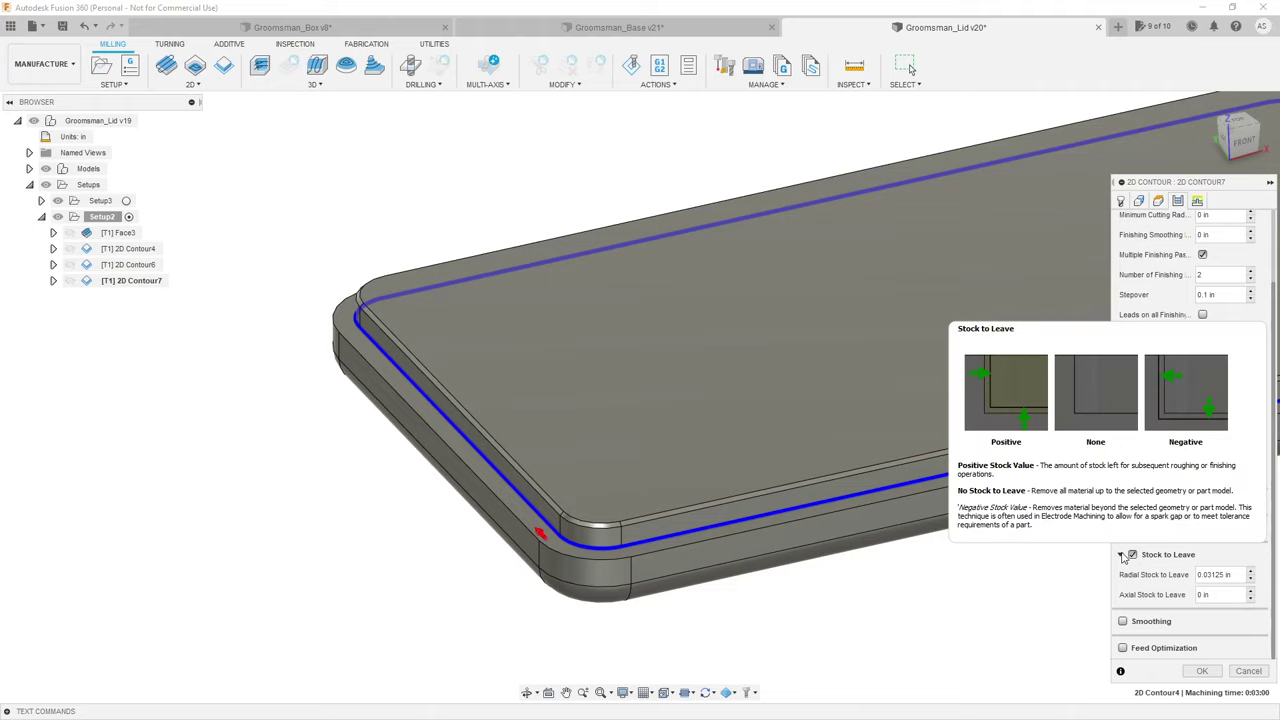
click(1135, 573)
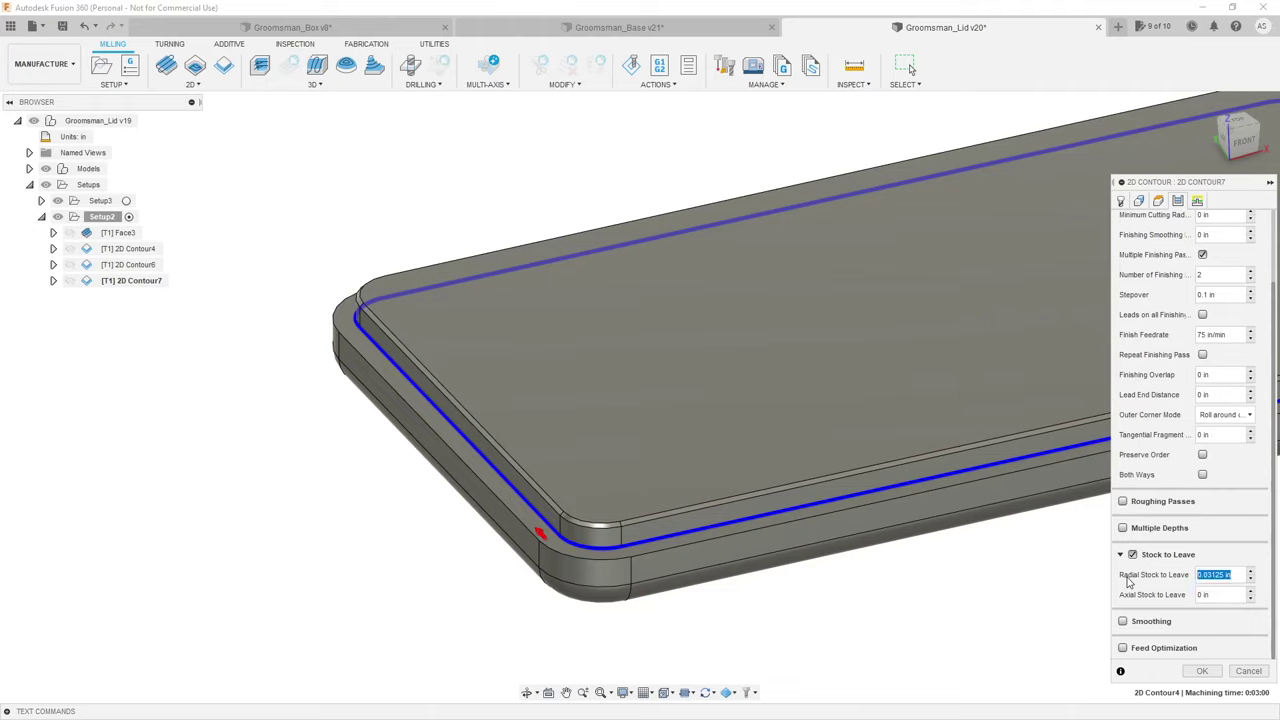
text(0)
key(Tab)
click(1135, 554)
click(1133, 555)
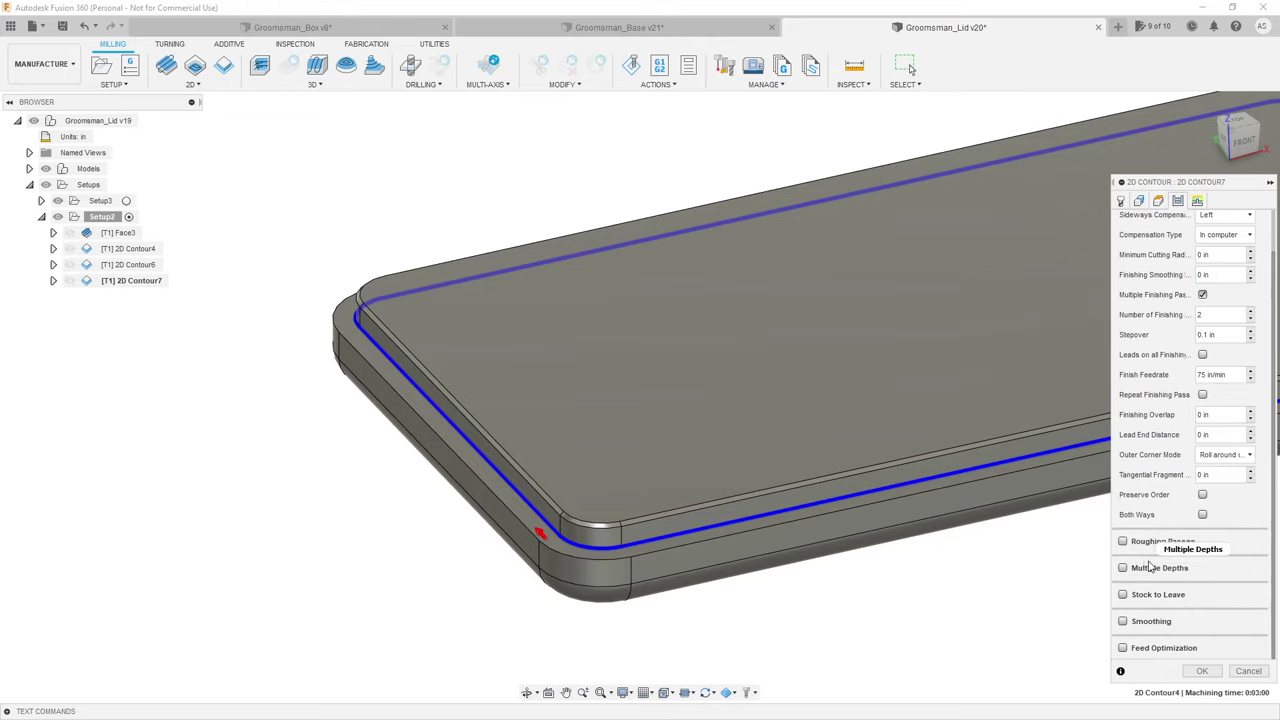
Step: Turn off Multiple Finishing Passes and accept the derived contour so its toolpath is generated
scroll(1160, 582, up, 2)
click(1203, 671)
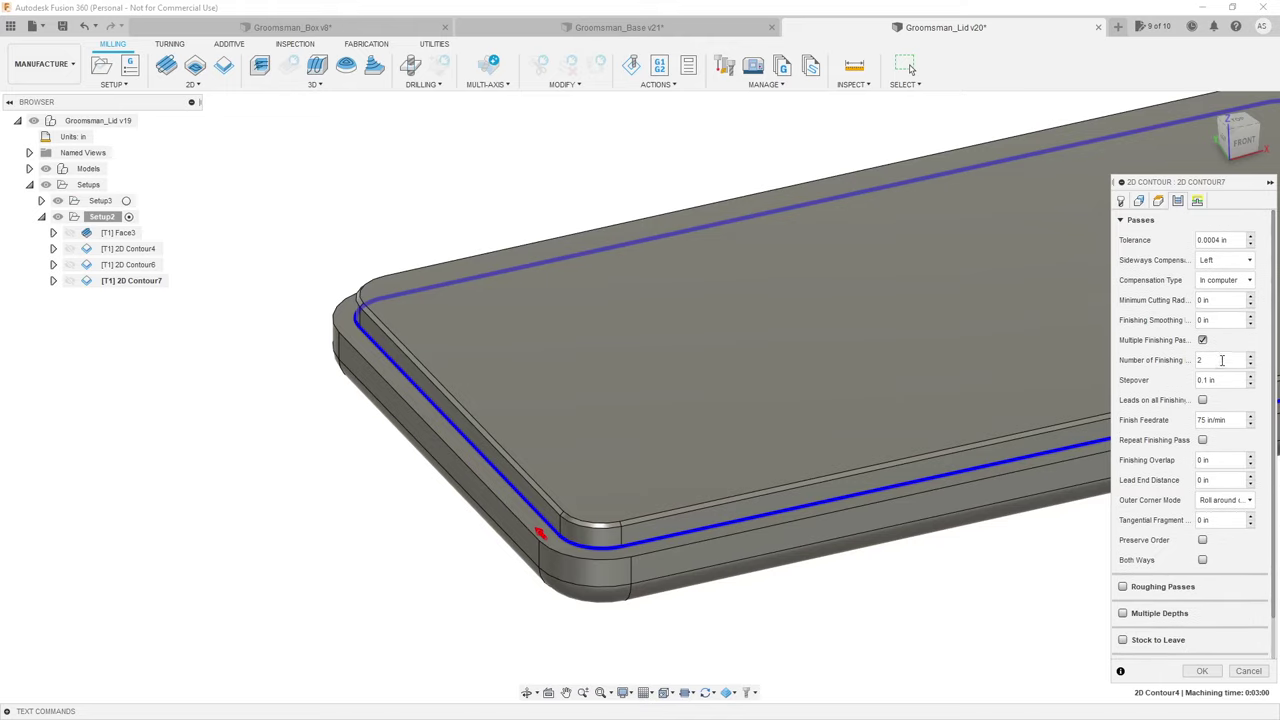
double_click(1222, 360)
click(1202, 340)
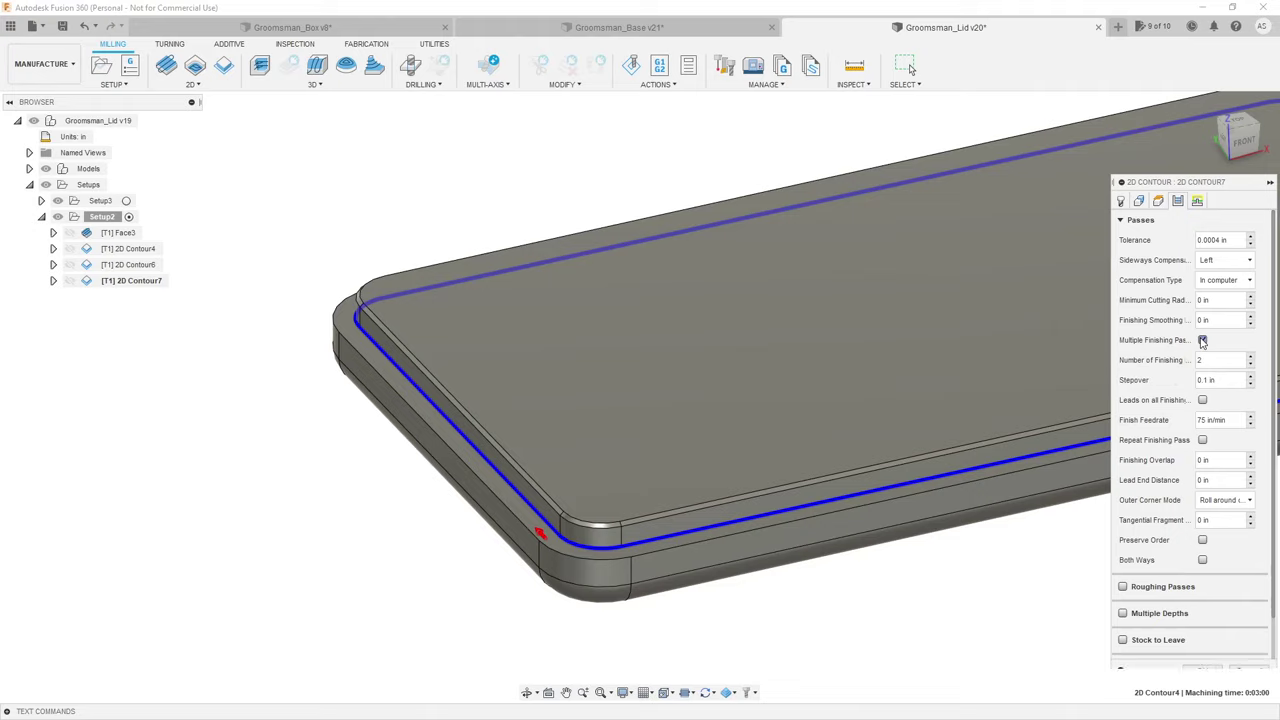
click(1209, 660)
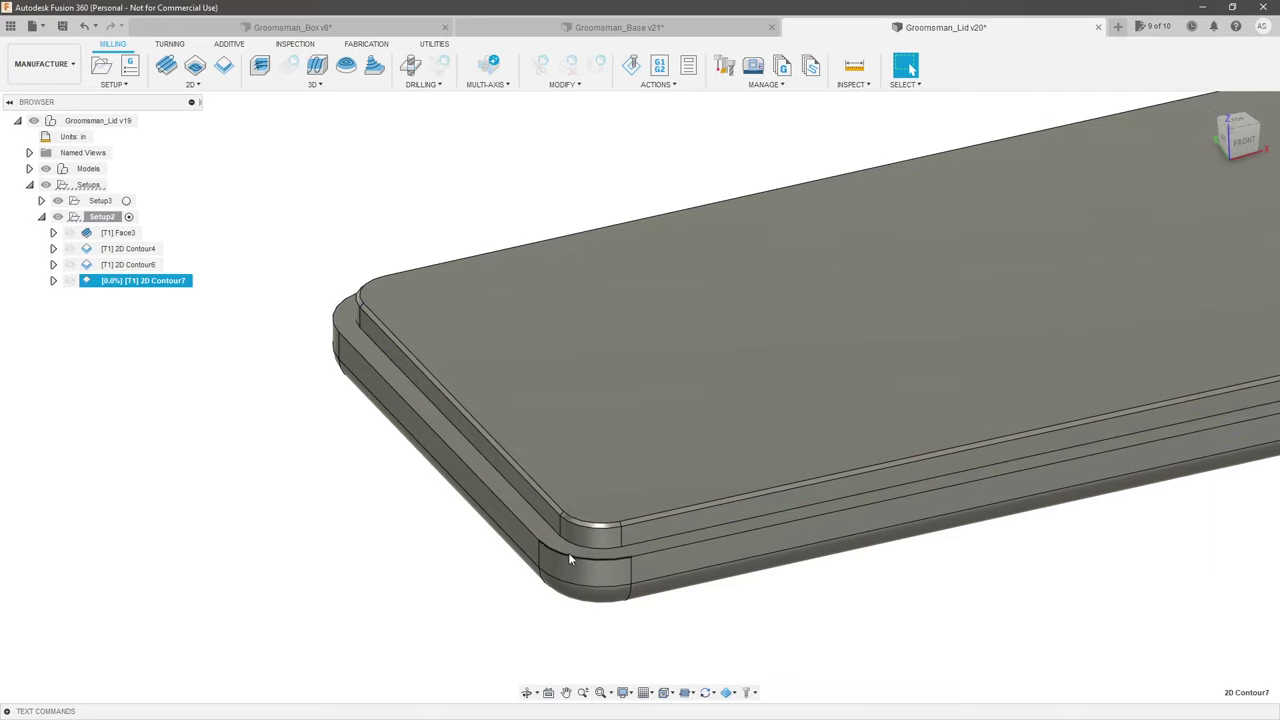
Step: Inspect the 2D Contour7 toolpath around the lip at the corner of the stock
mouse_move(364, 421)
shift+middle_down()
mouse_move(356, 429)
mouse_move(354, 409)
shift+middle_up()
scroll(289, 284, down, 1)
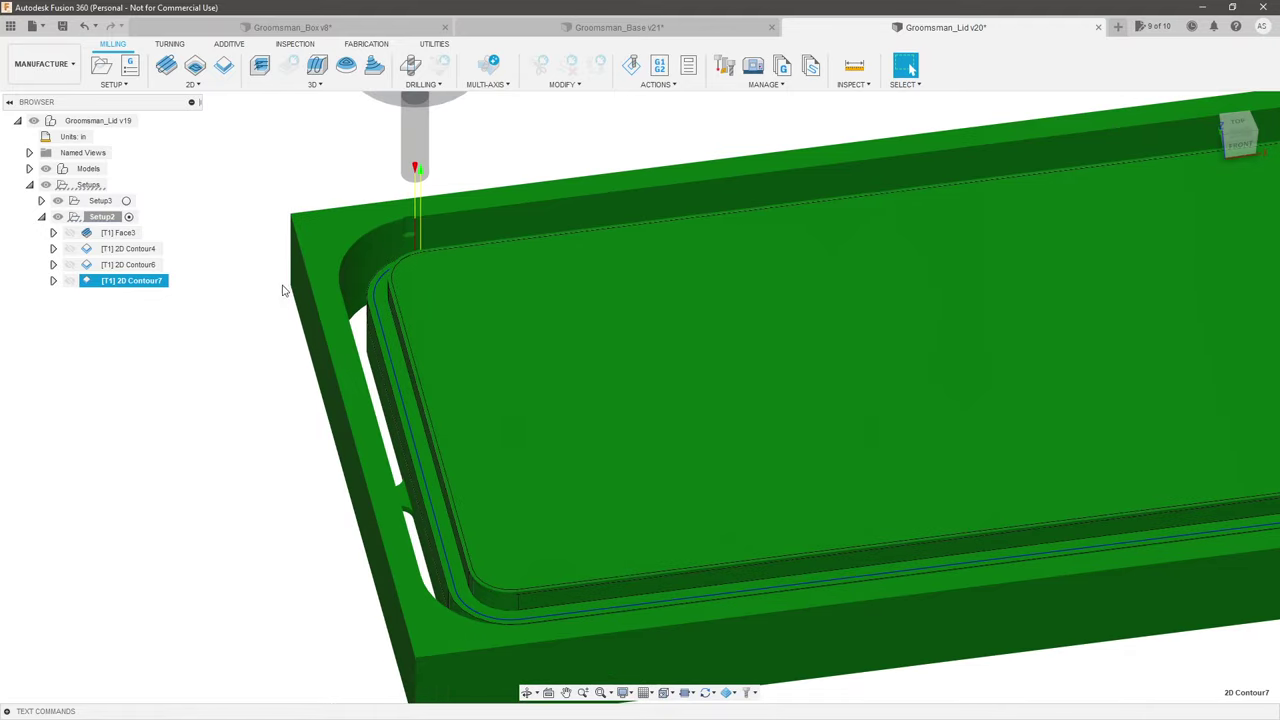
scroll(289, 284, up, 3)
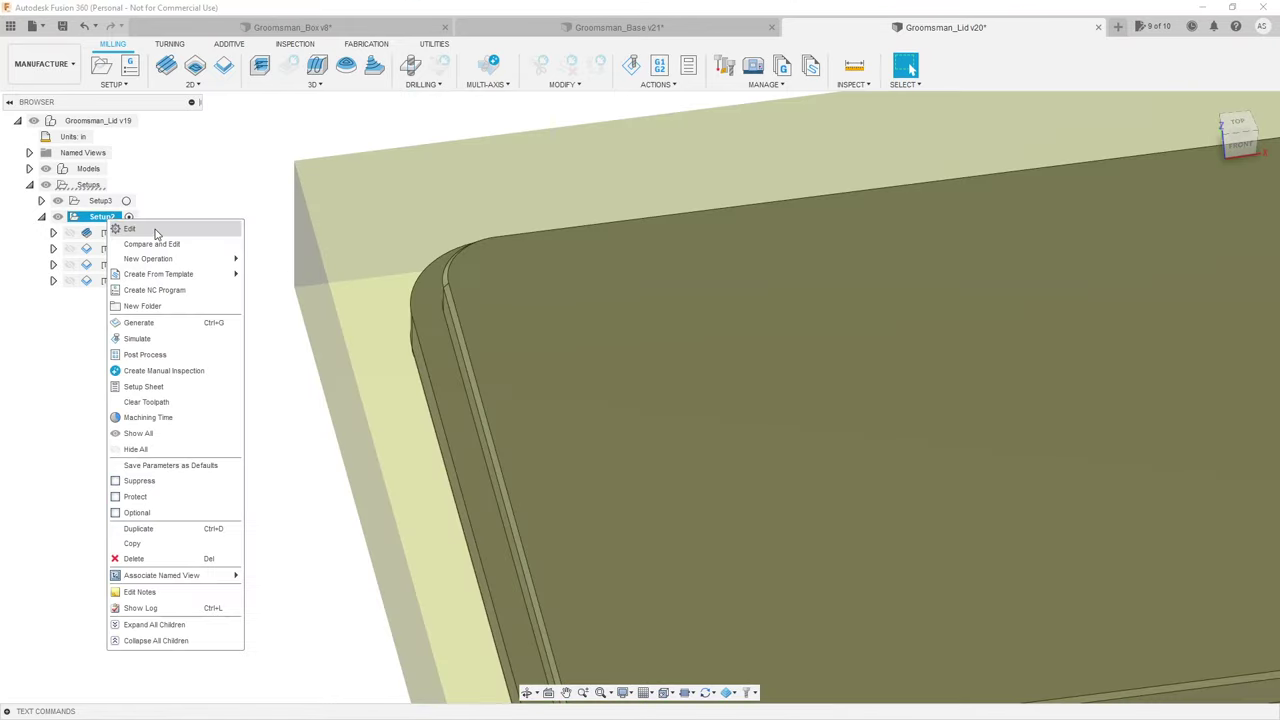
Step: Simulate all Setup2 operations, lower the playback speed, and replay the simulation from the facing pass
right_click(104, 217)
click(187, 344)
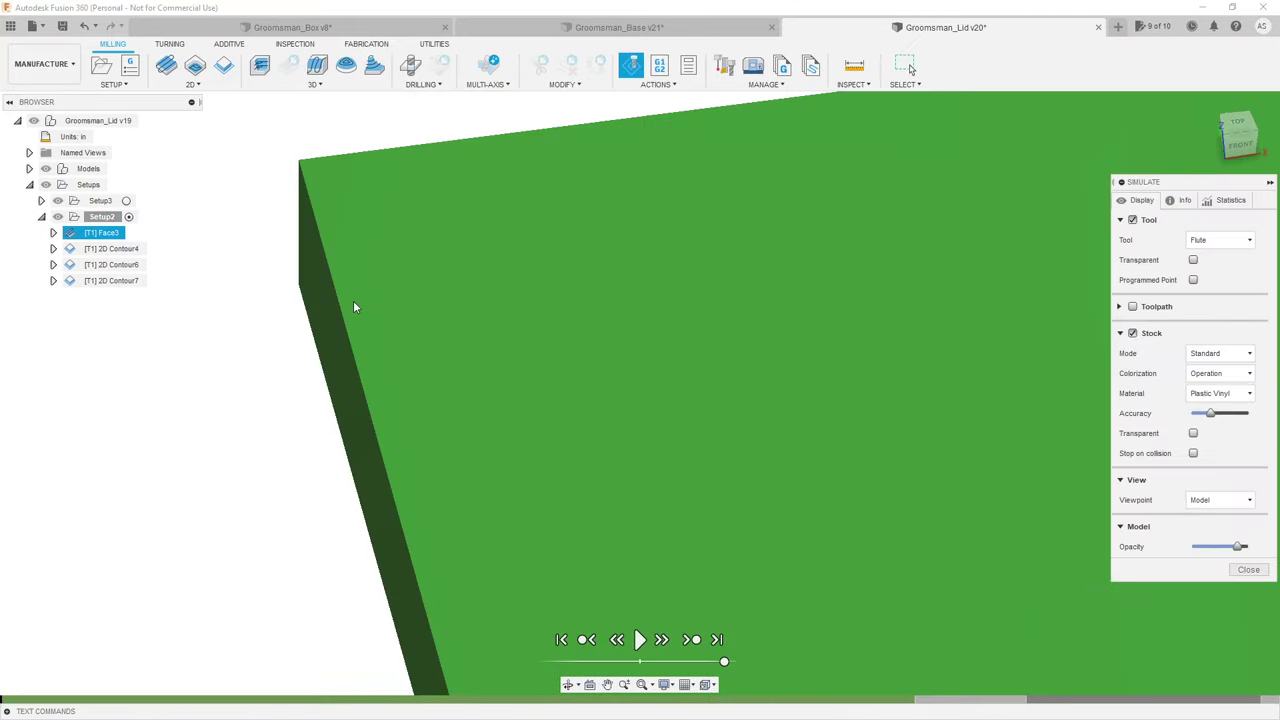
click(641, 642)
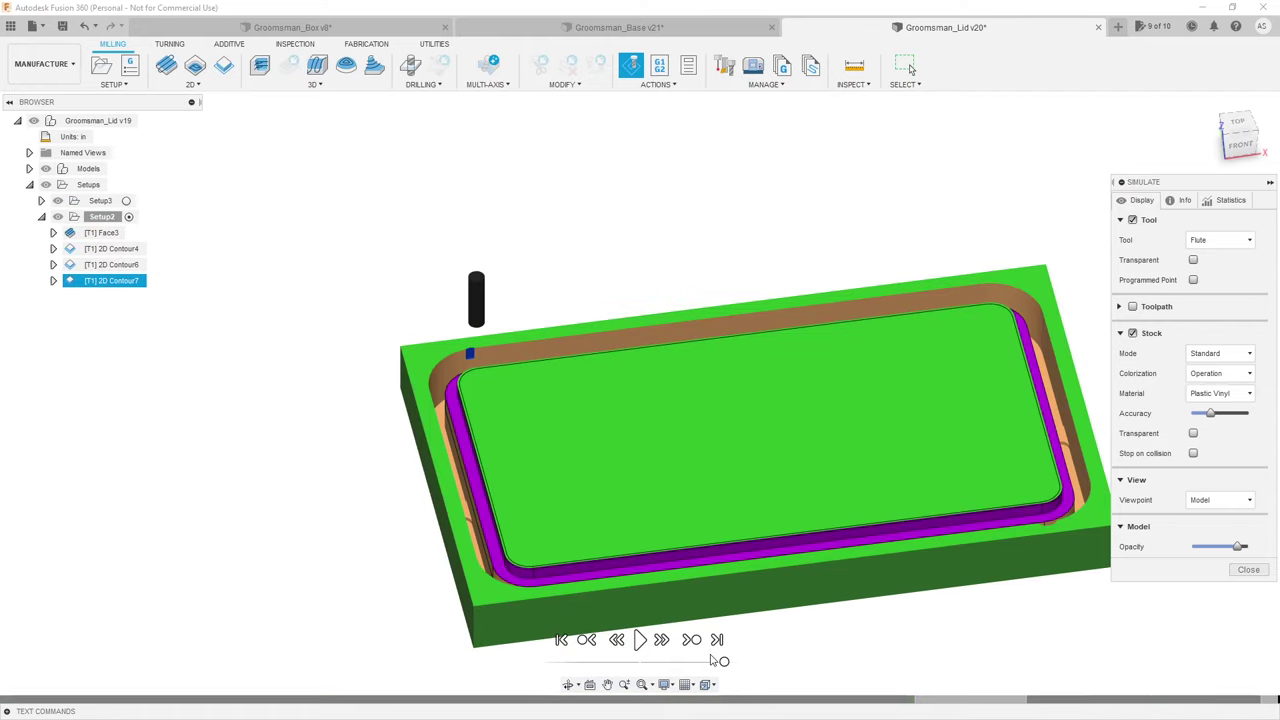
click(712, 664)
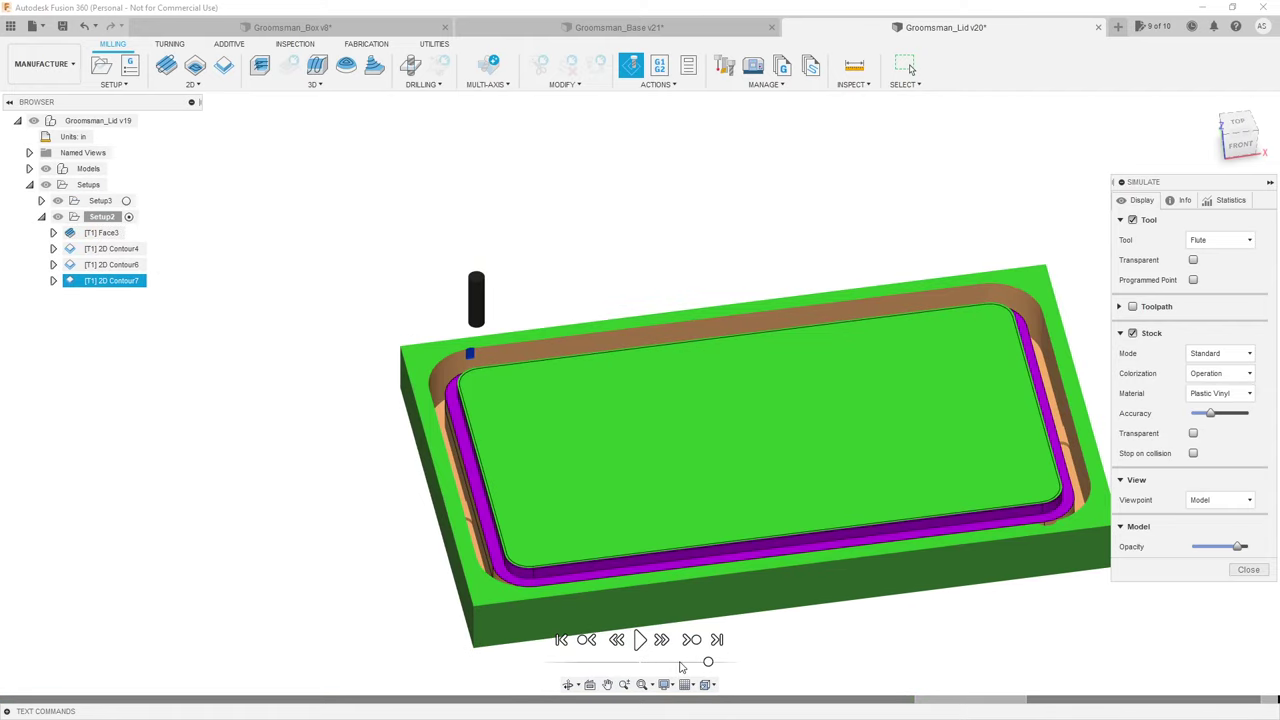
mouse_move(709, 663)
mouse_down()
mouse_move(686, 664)
mouse_move(700, 663)
mouse_up()
click(641, 643)
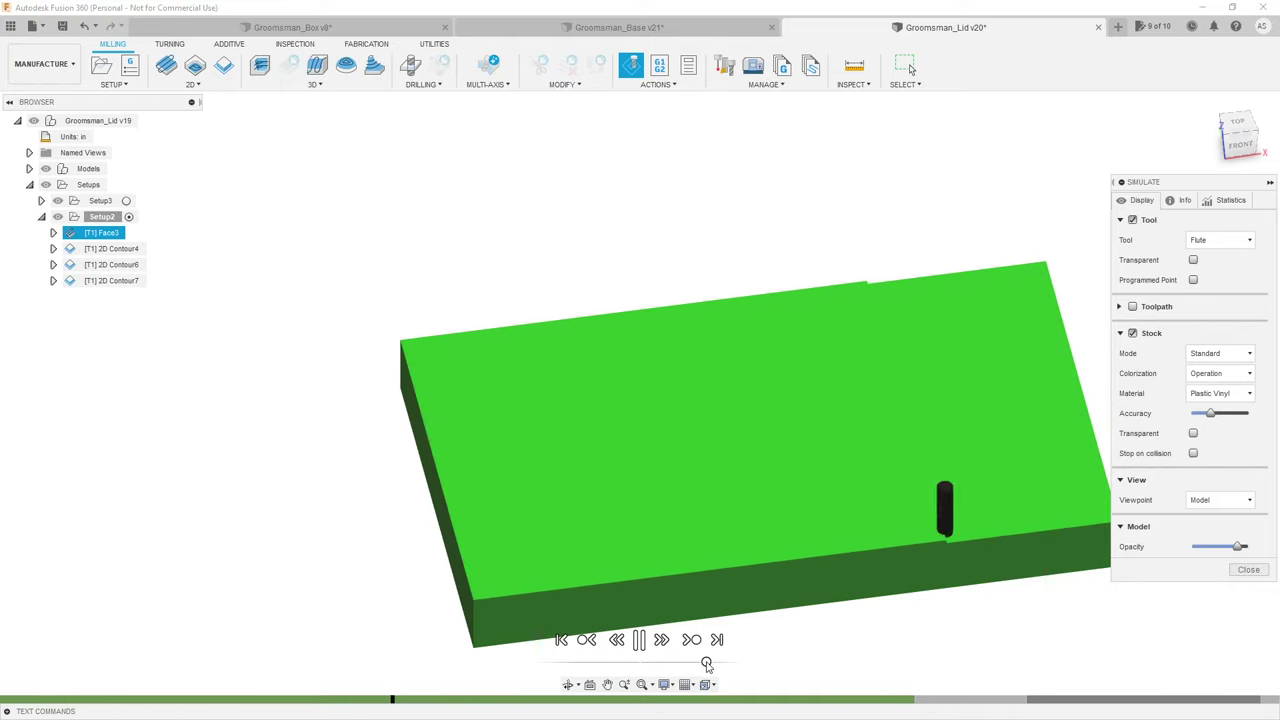
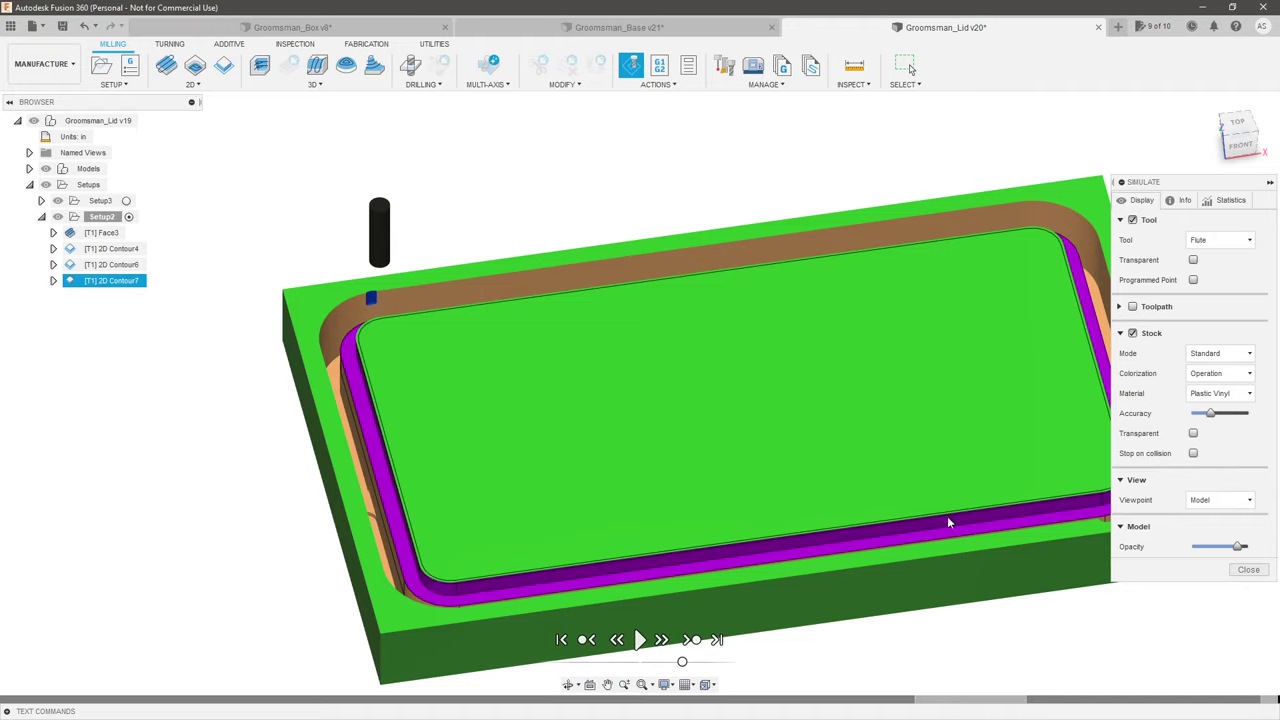
Step: Close the simulation, reopen 2D Contour7 for editing and enable Stock to Leave in its passes settings
click(1248, 569)
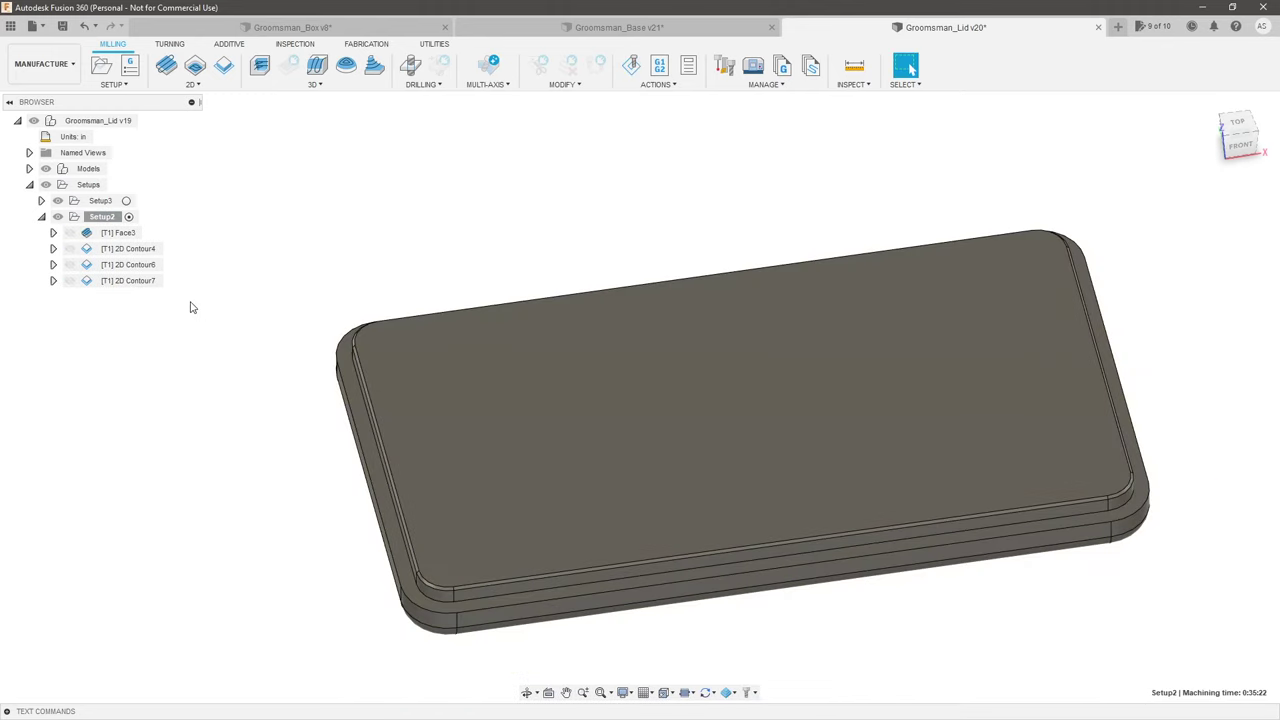
click(135, 280)
right_click(140, 280)
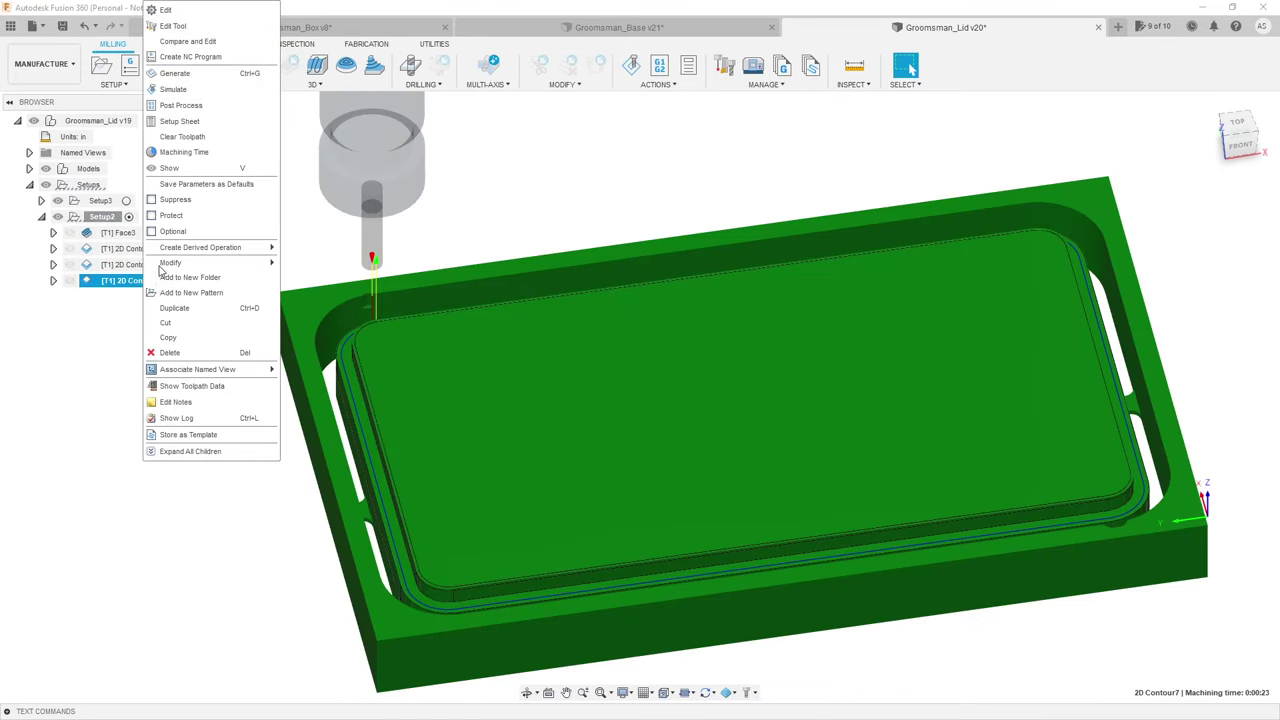
click(198, 12)
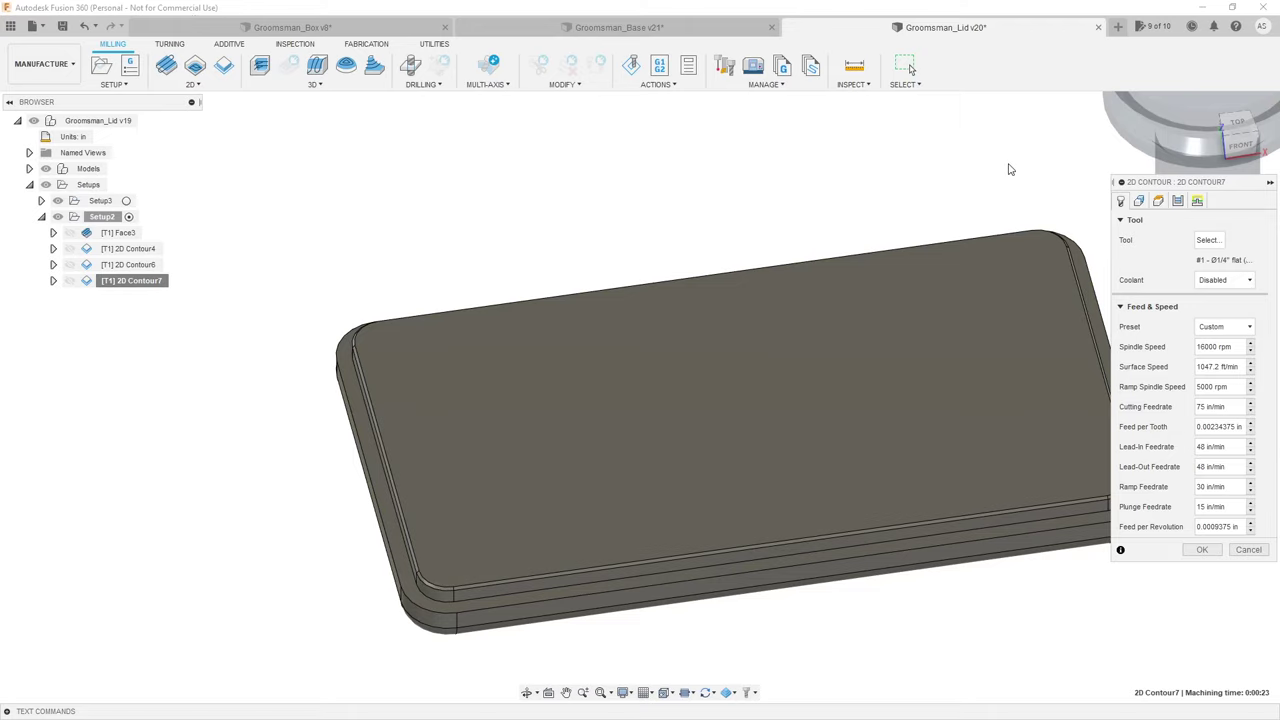
click(1178, 201)
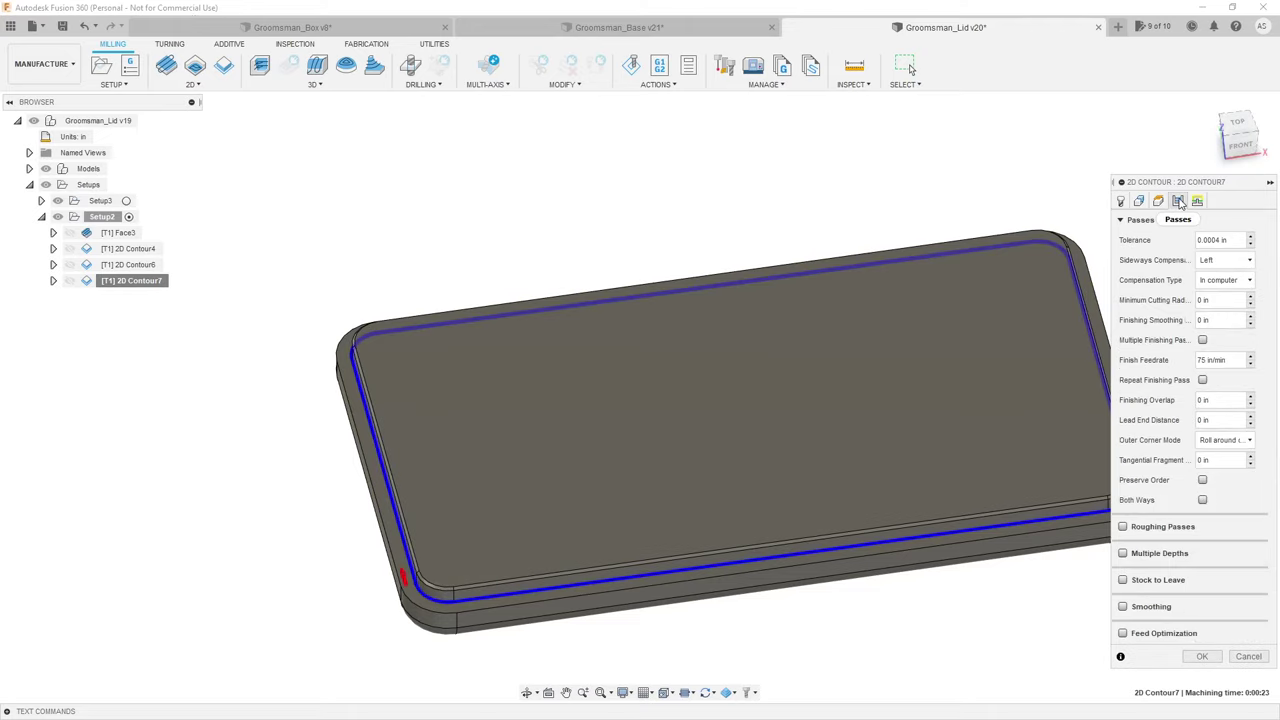
click(1123, 581)
mouse_move(1187, 588)
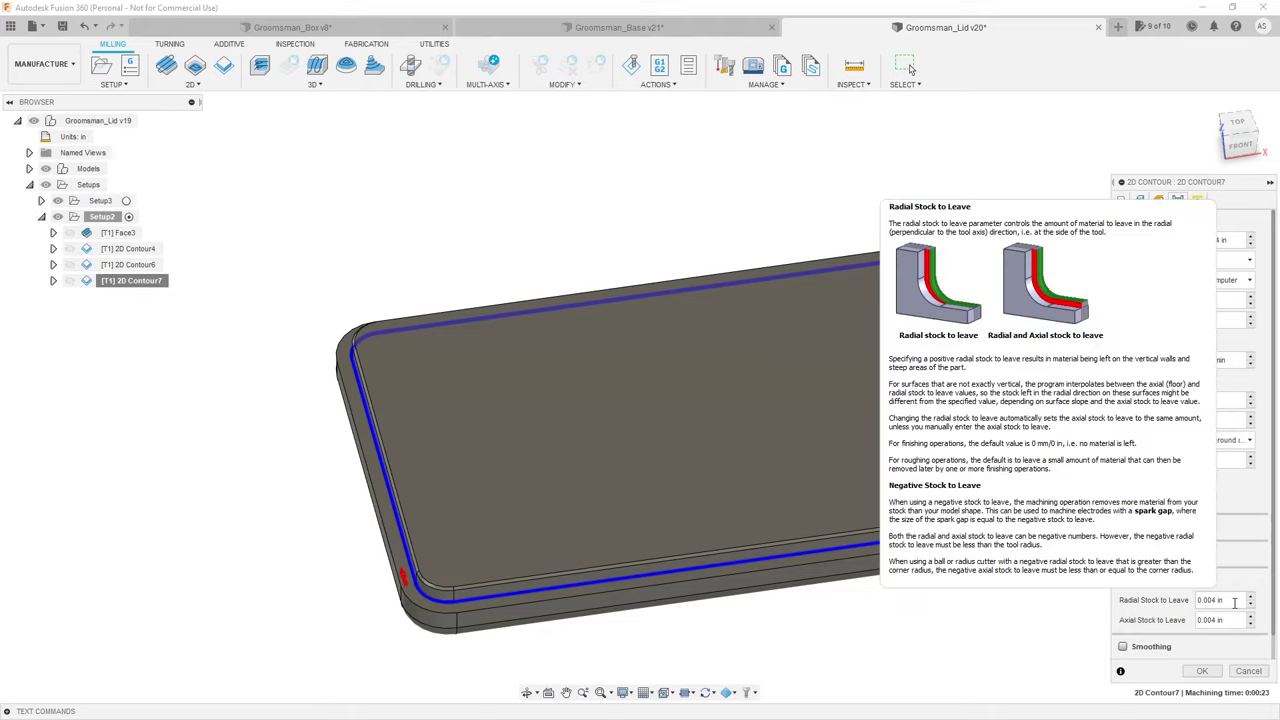
Step: Set the axial stock to leave to 0 and the radial stock to leave to -.010 in, and accept the contour
click(1234, 602)
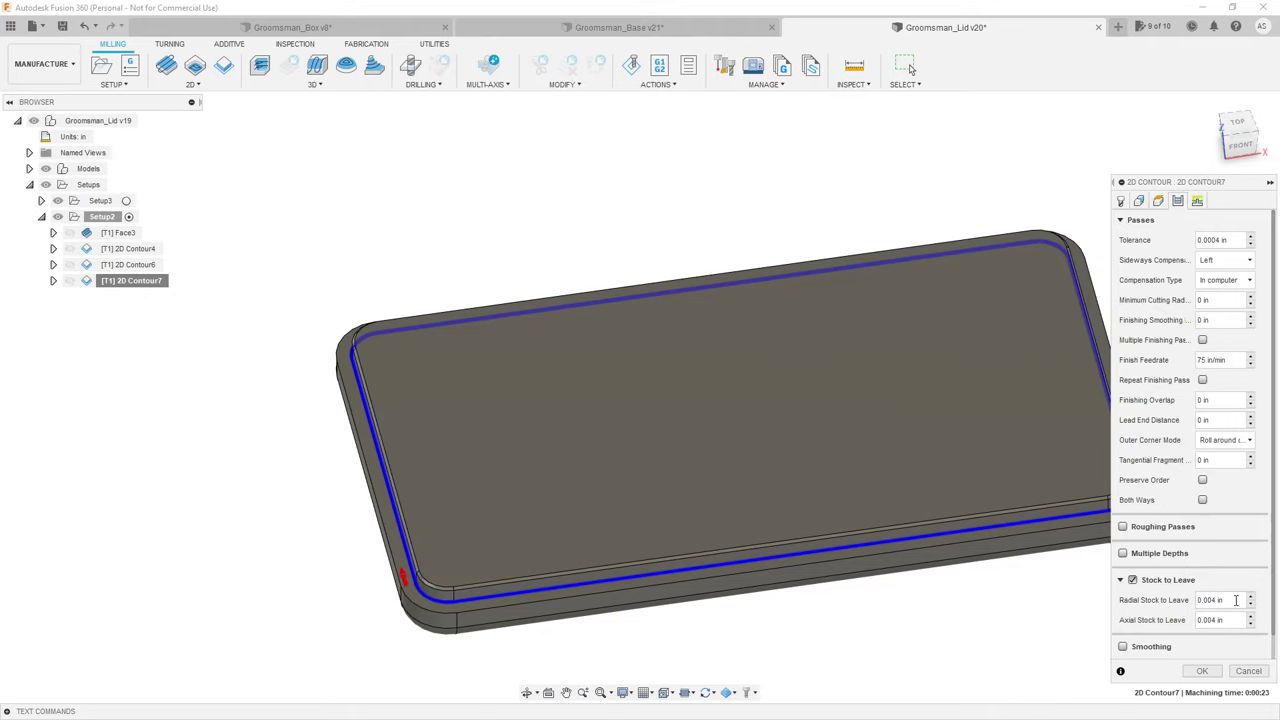
drag(1239, 619, 1106, 626)
text(0)
key(Tab)
double_click(1212, 579)
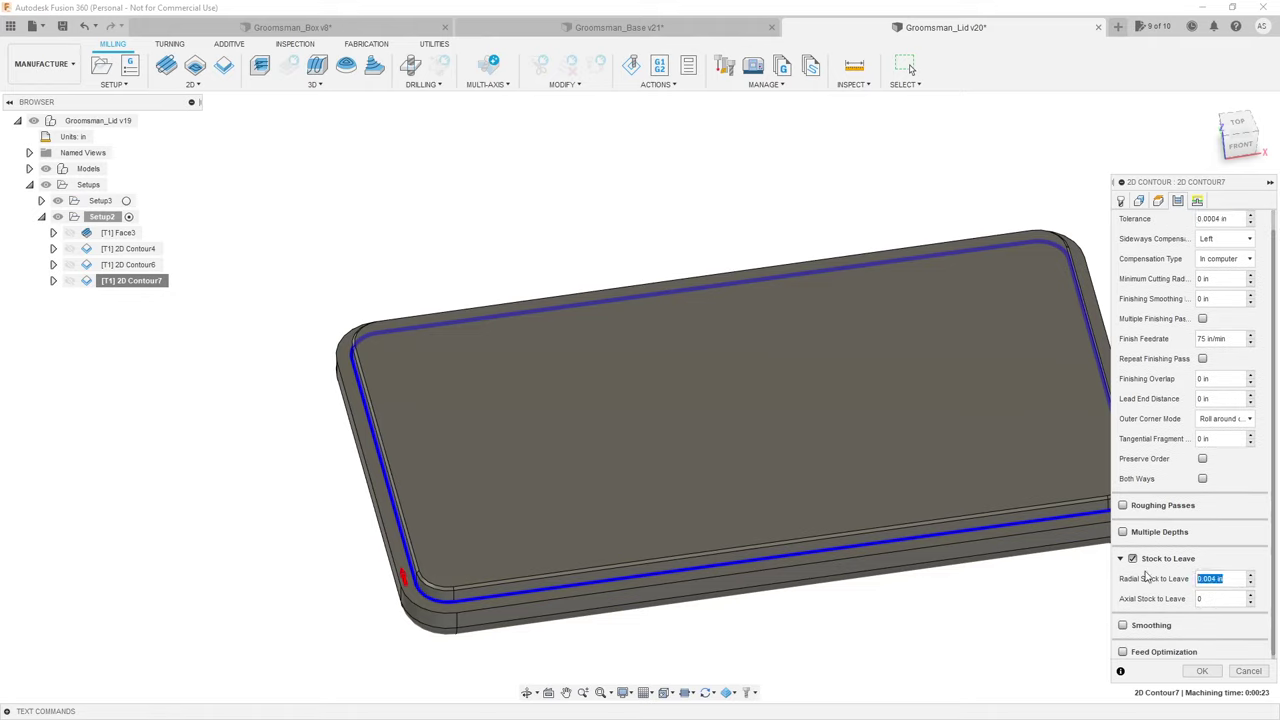
text(.010)
key(BackSpace)
key(BackSpace)
key(BackSpace)
key(BackSpace)
text(-.010)
key(Return)
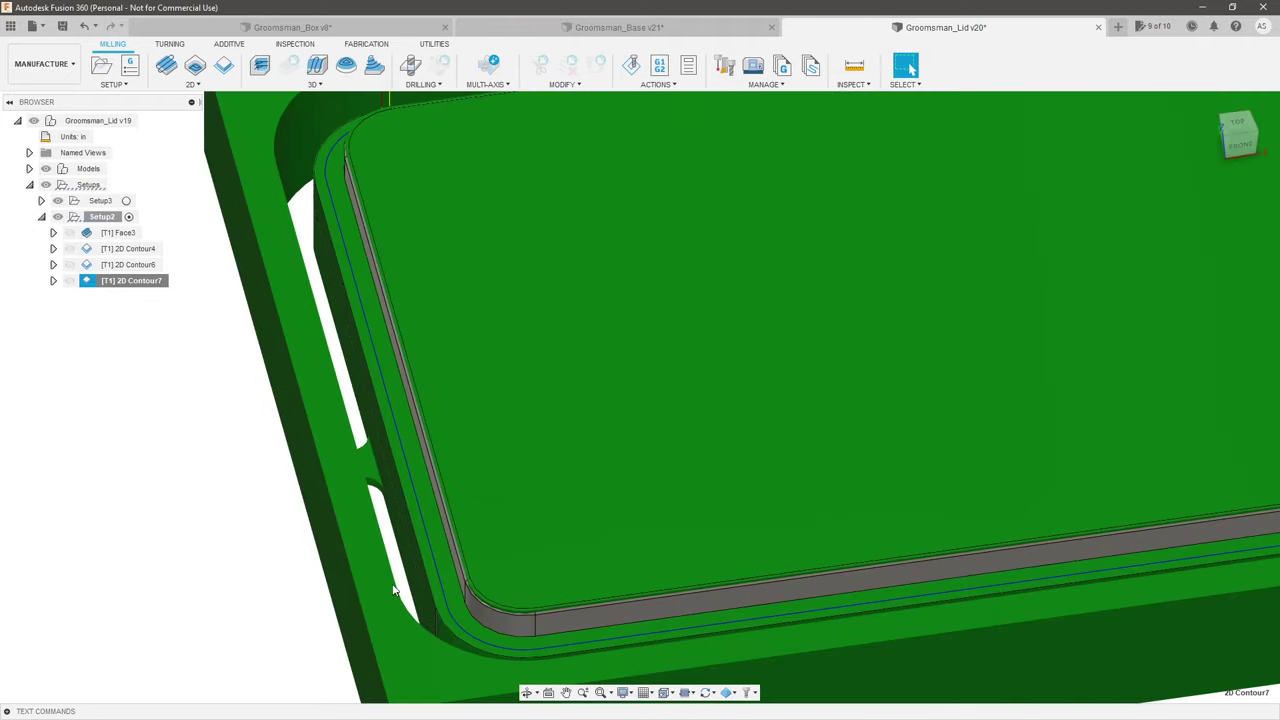
Step: Examine the regenerated 2D Contour7 toolpath around the lid's lip, close up at the corner and along the short side
shift+middle_drag(393, 590, 339, 583)
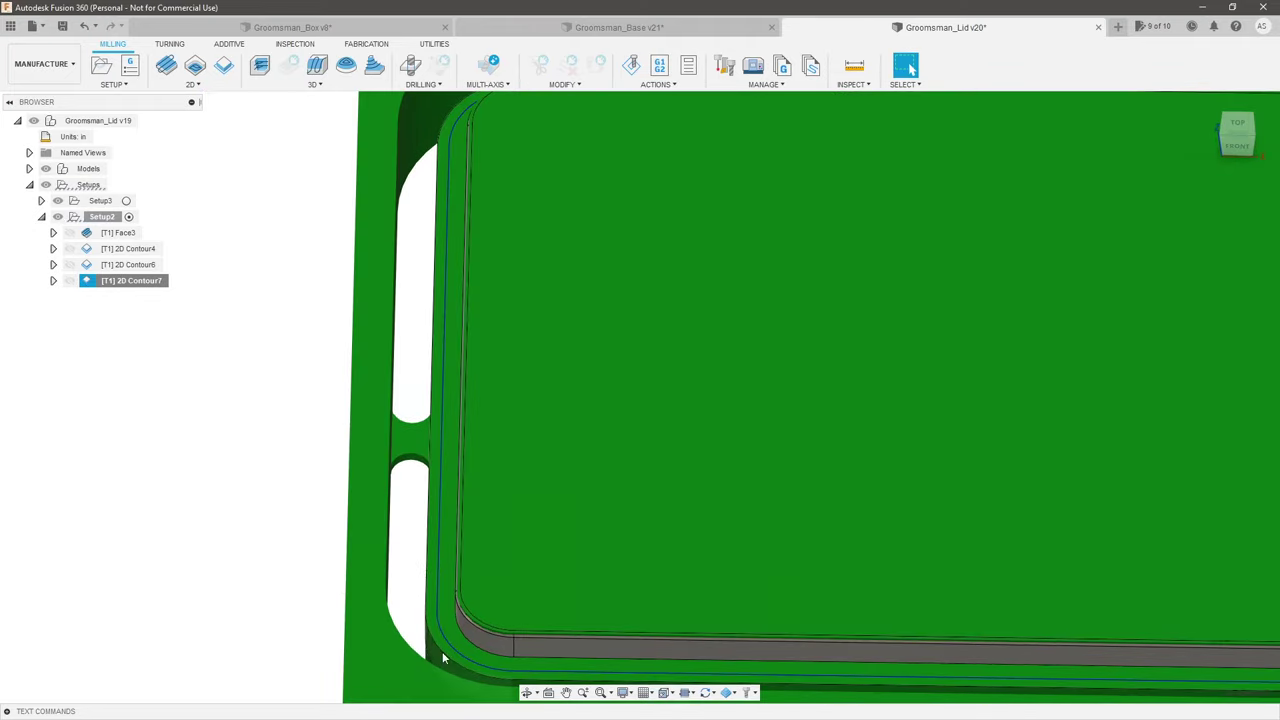
scroll(450, 640, up, 3)
shift+middle_drag(453, 630, 562, 576)
scroll(565, 572, down, 3)
scroll(590, 585, up, 2)
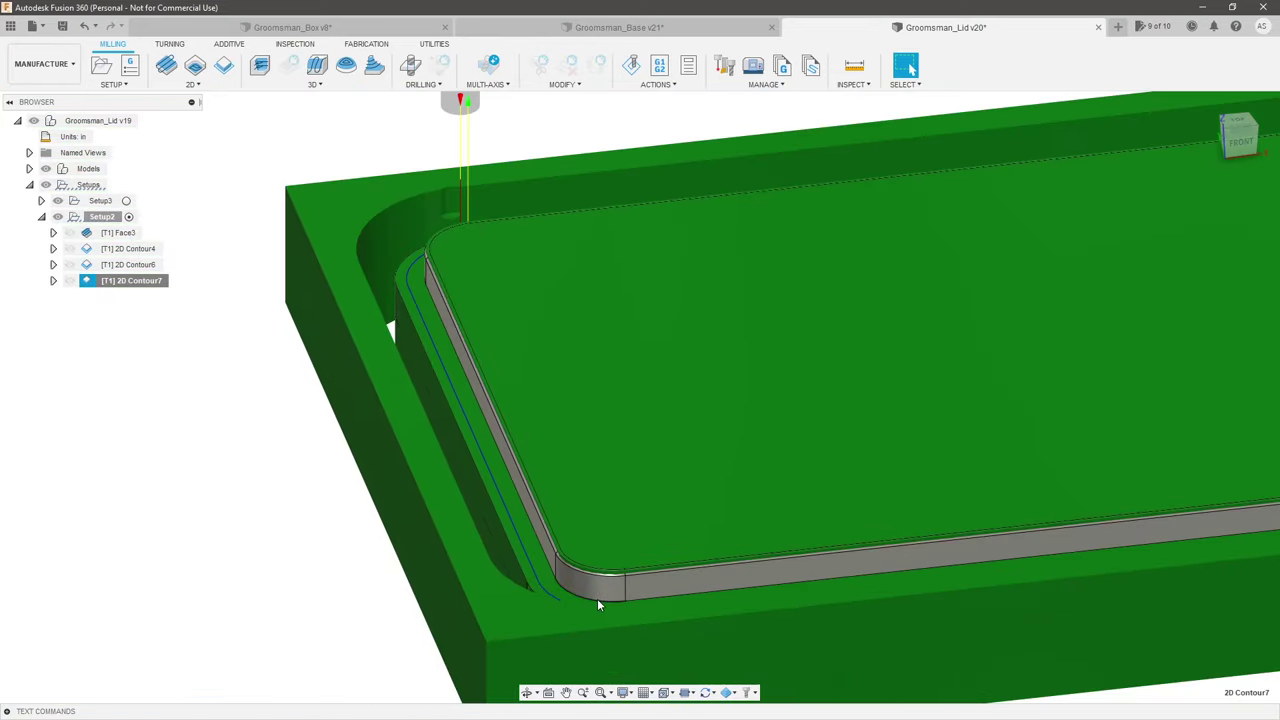
scroll(576, 582, up, 3)
shift+middle_drag(542, 560, 517, 557)
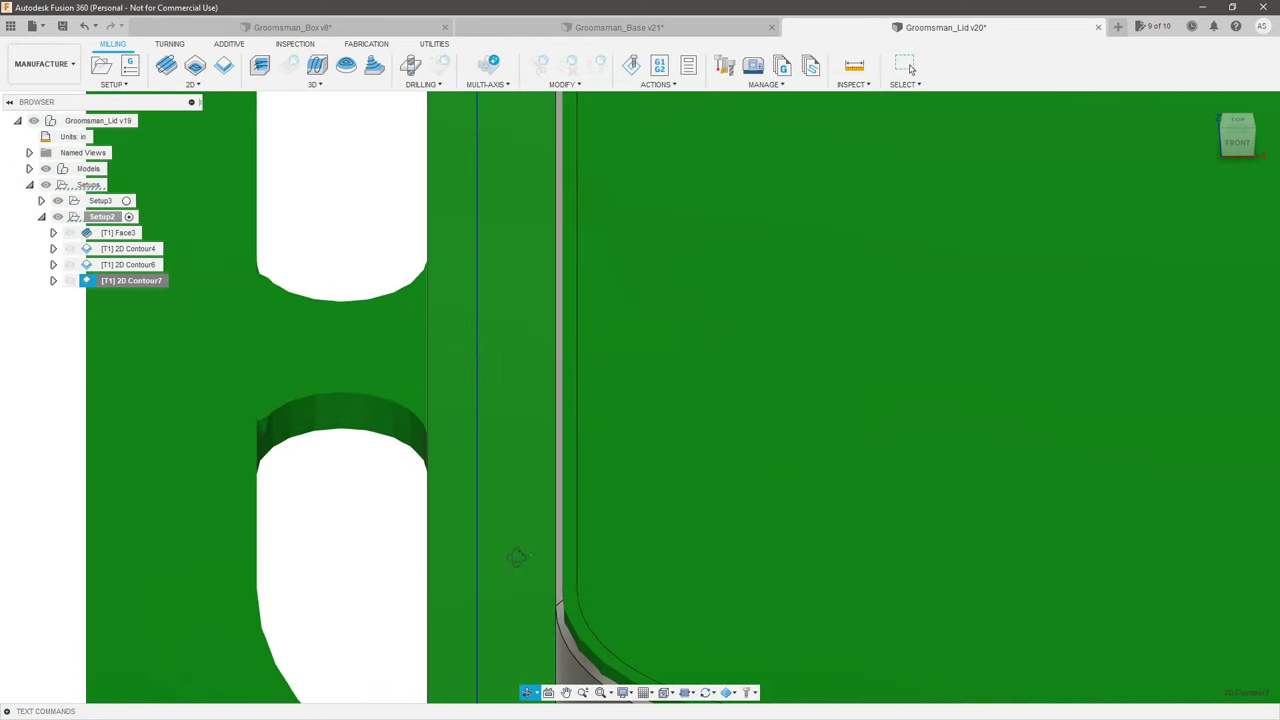
scroll(500, 570, down, 8)
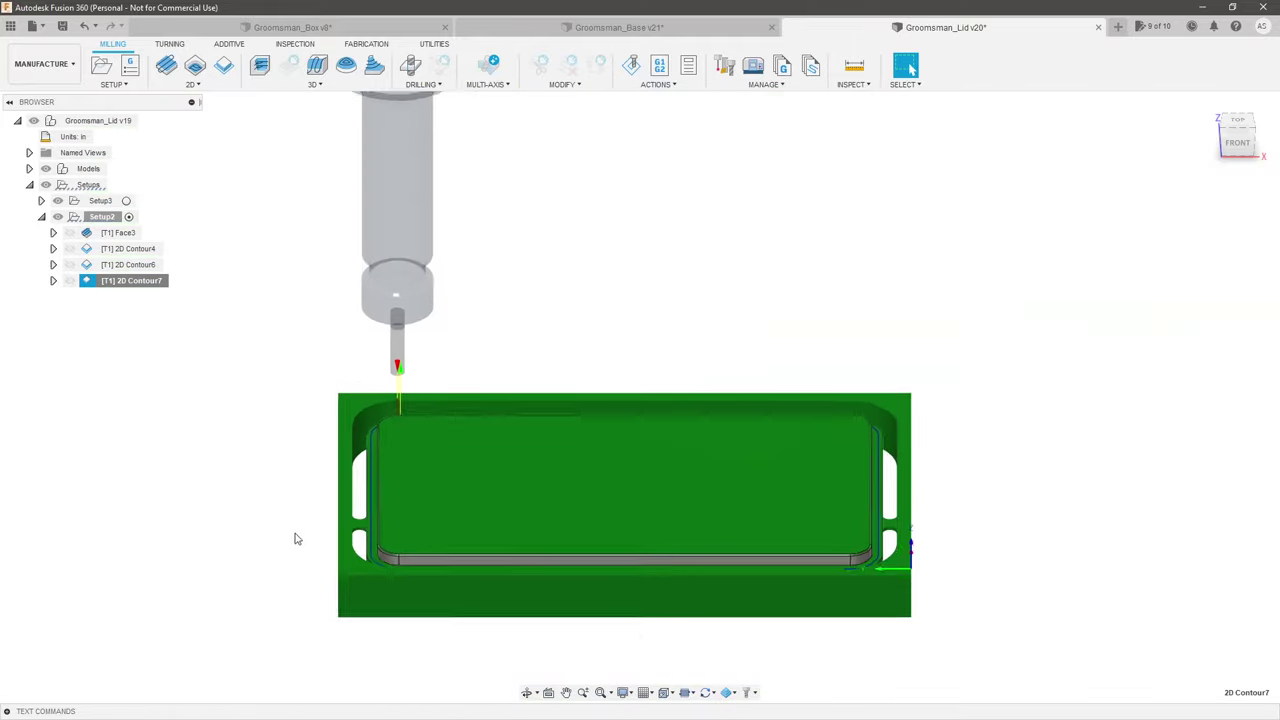
shift+middle_drag(295, 537, 376, 580)
scroll(405, 492, down, 3)
scroll(345, 627, up, 3)
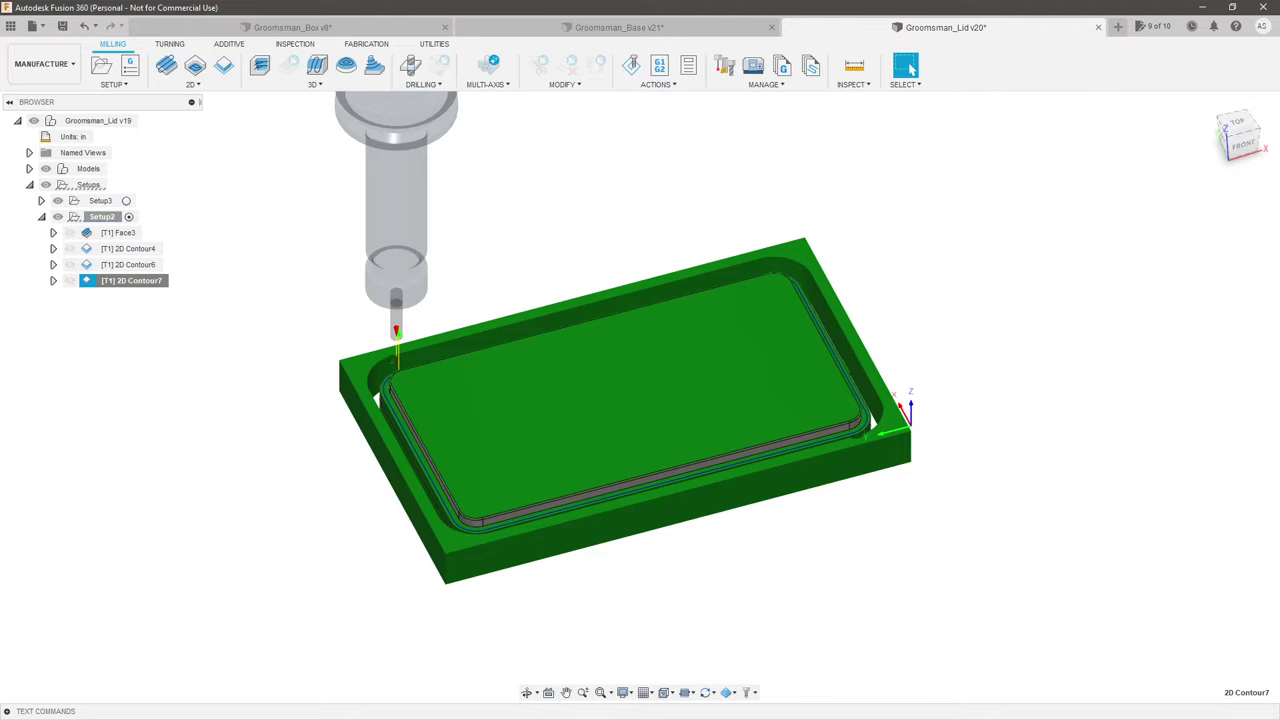
click(910, 68)
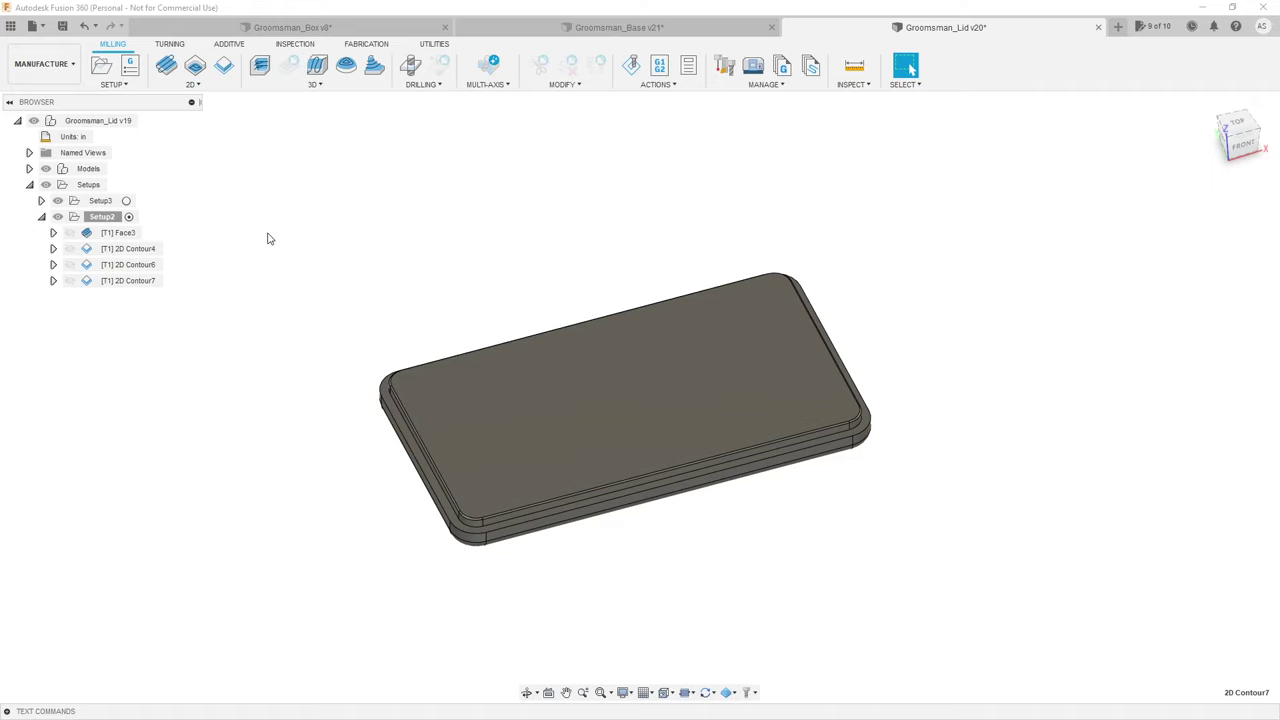
Step: Review the Setup2 operations, comparing the Face3, 2D Contour4 and 2D Contour6 toolpaths with 2D Contour7
click(133, 282)
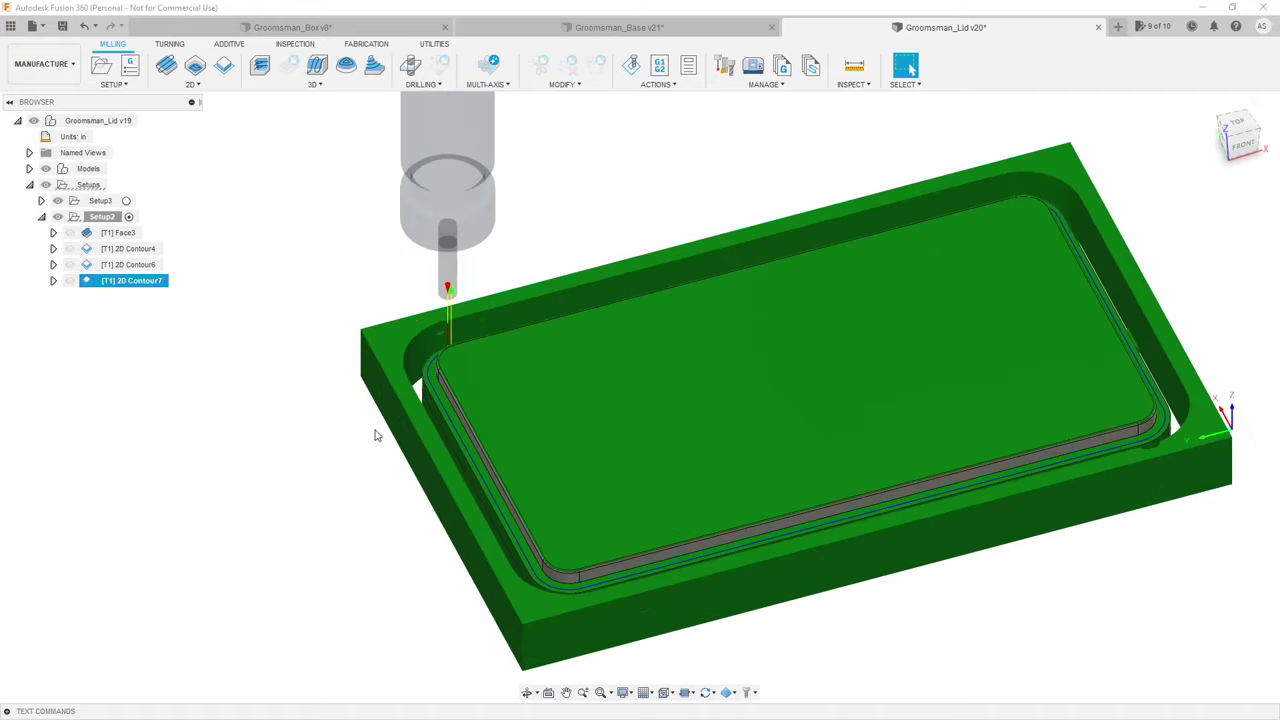
click(119, 233)
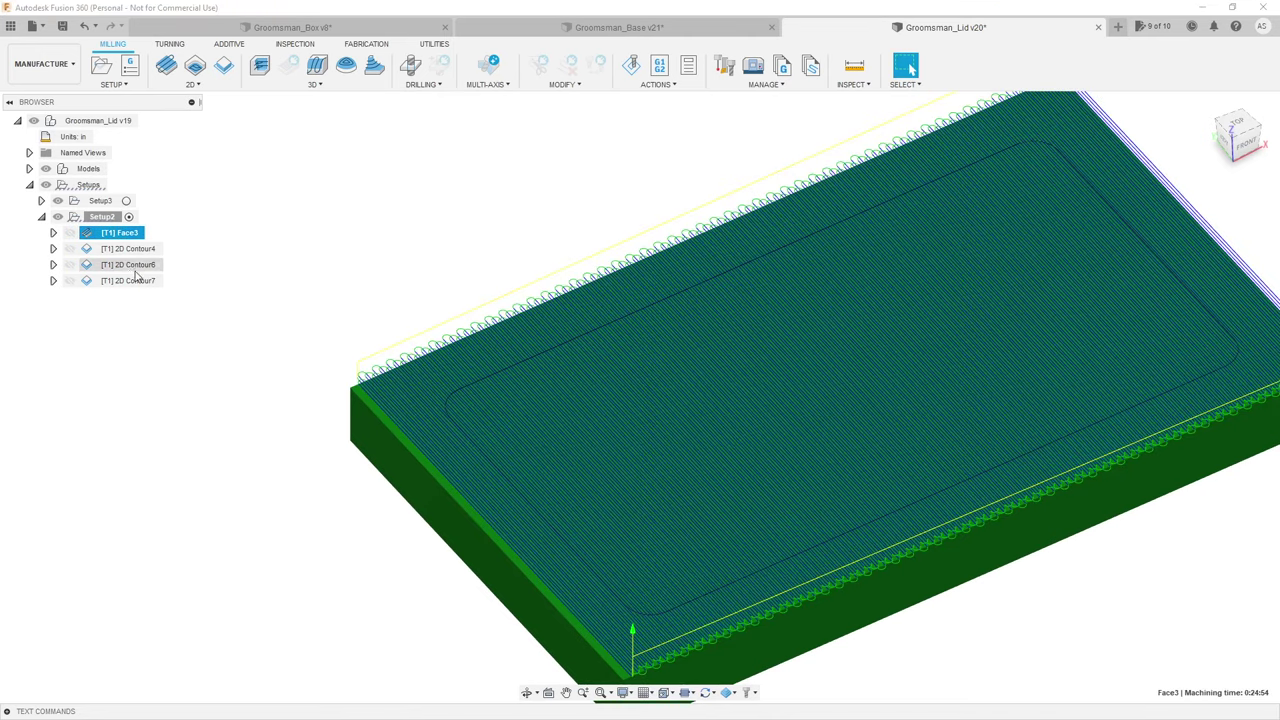
shift+click(136, 266)
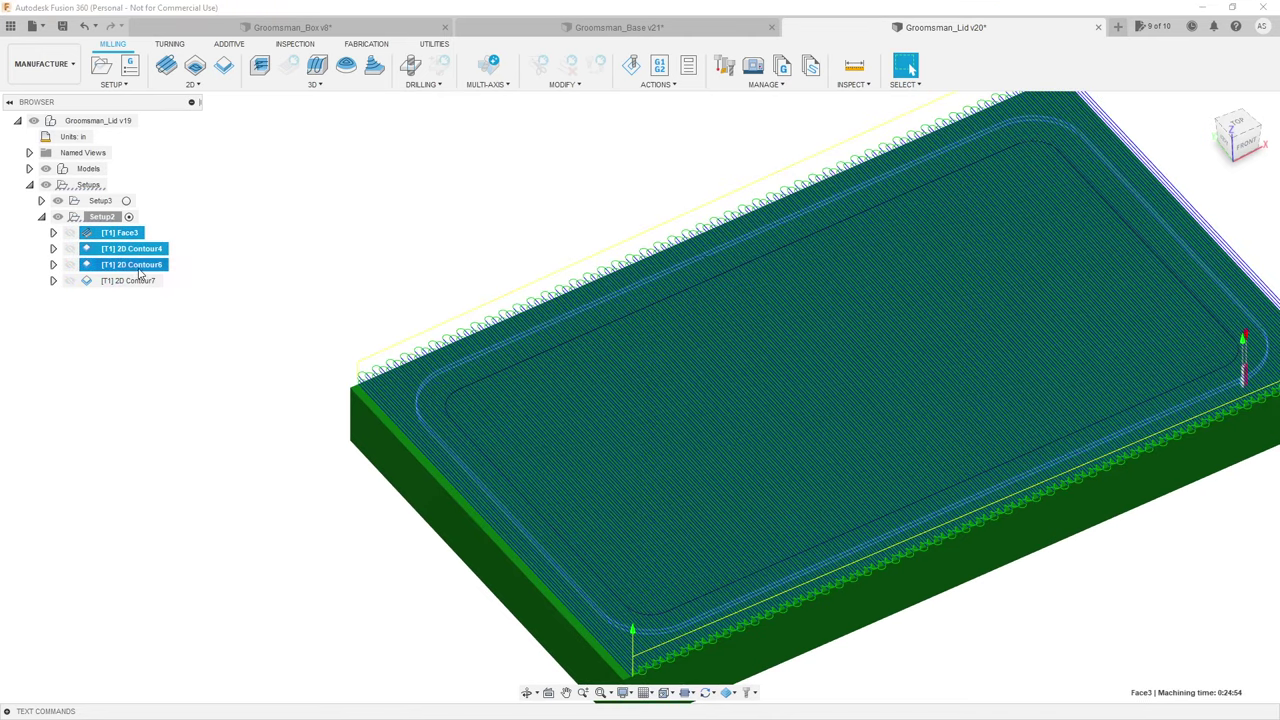
click(157, 337)
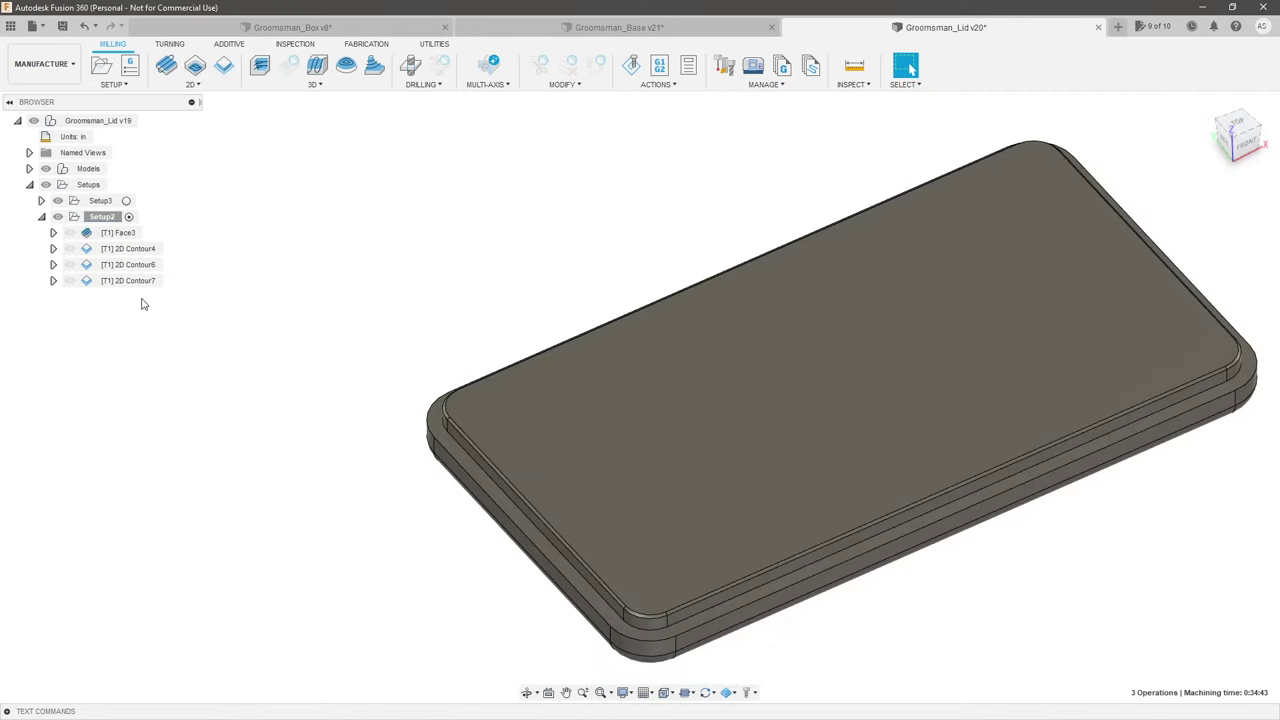
click(111, 221)
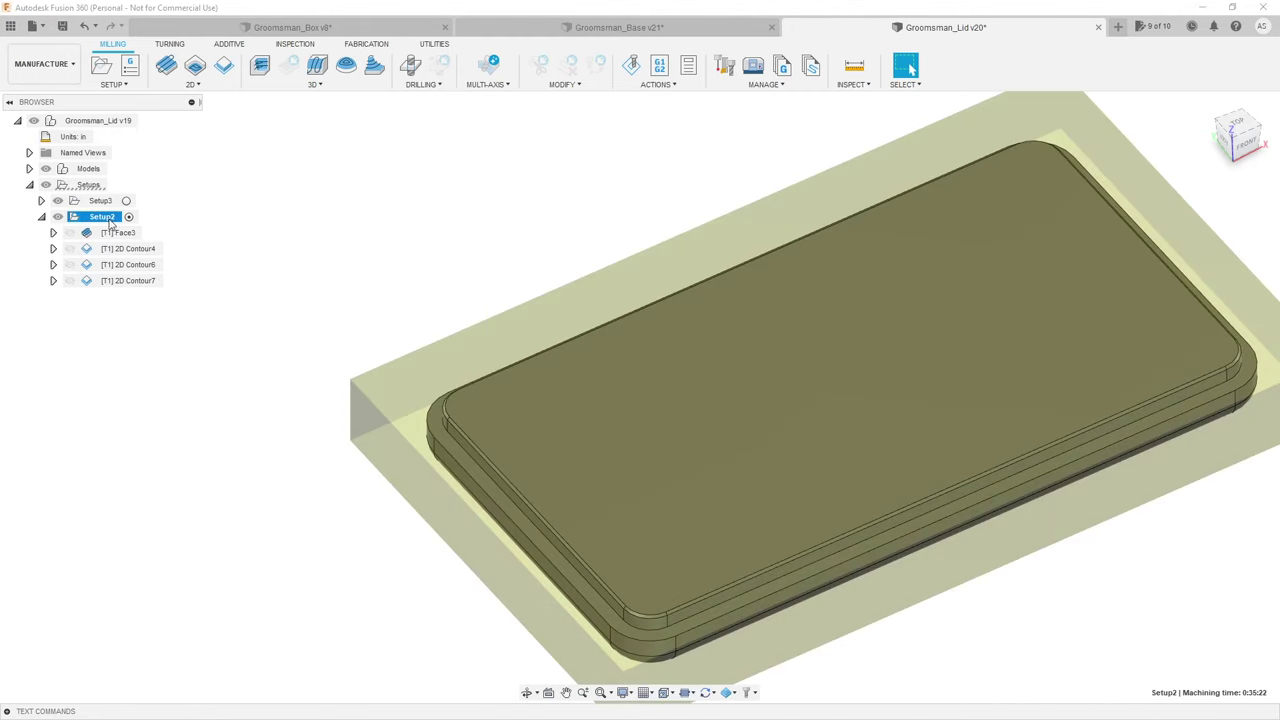
right_click(110, 222)
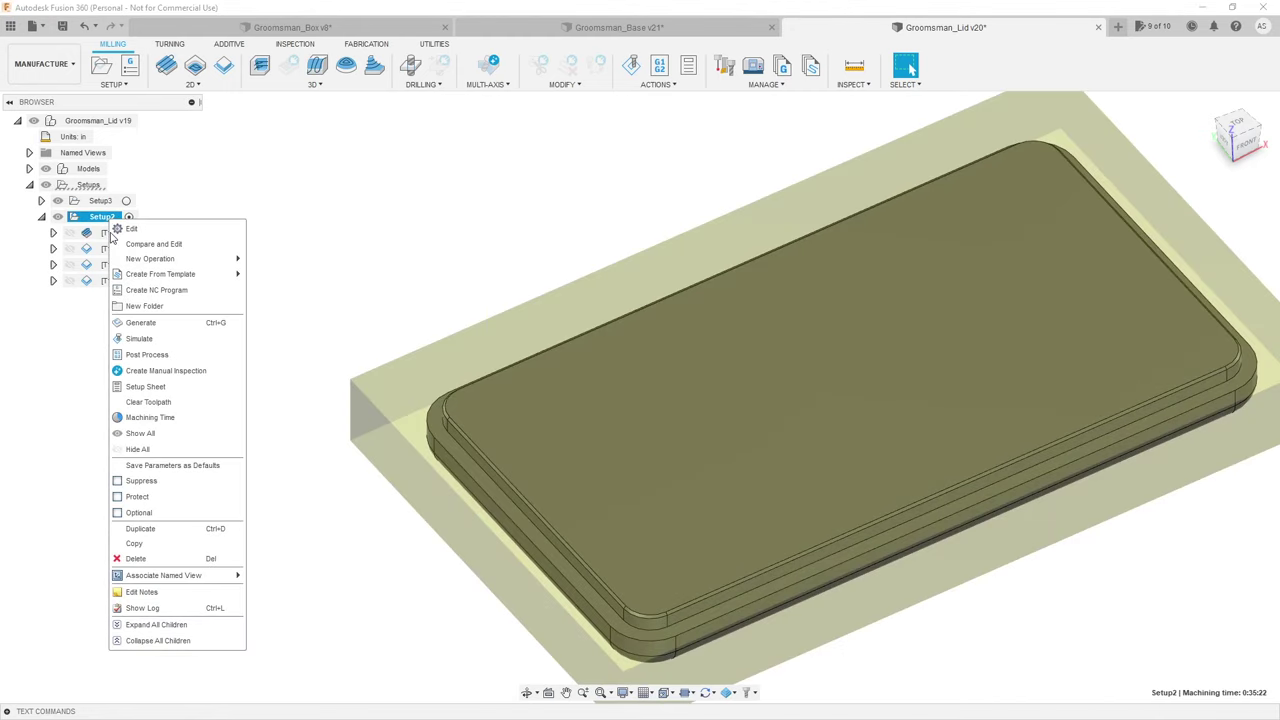
click(345, 262)
click(123, 233)
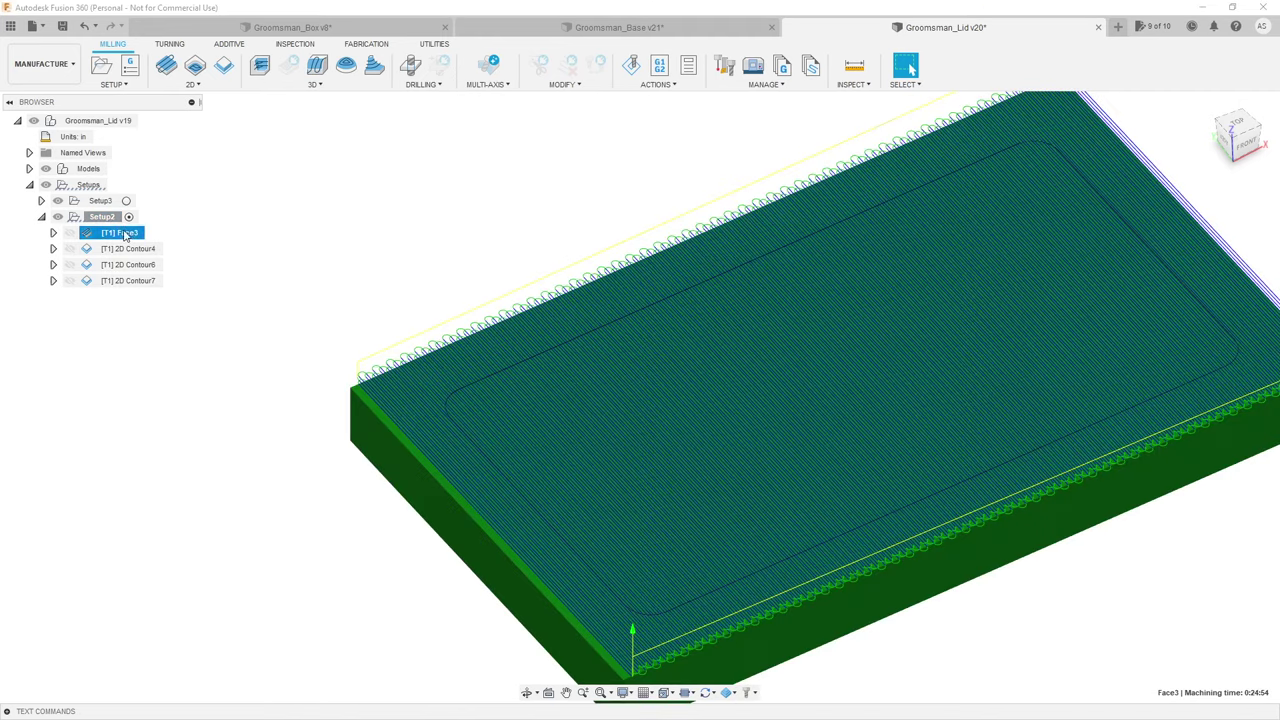
shift+click(143, 265)
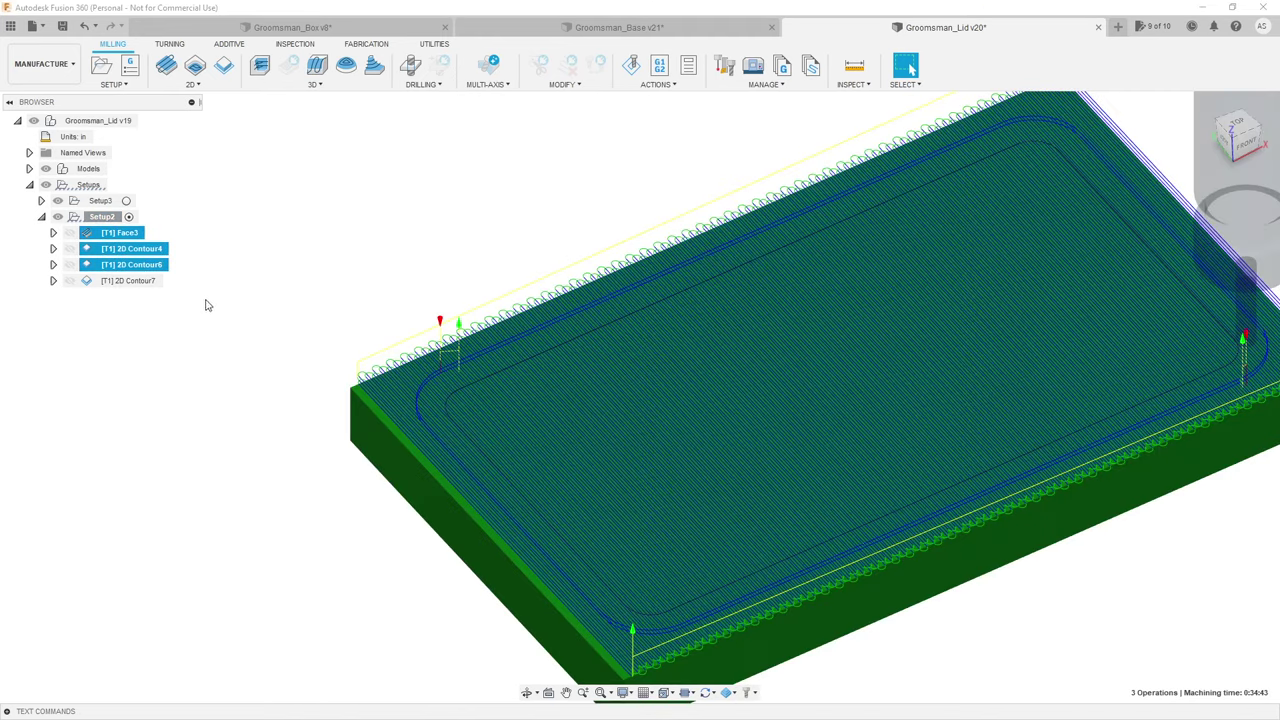
click(140, 281)
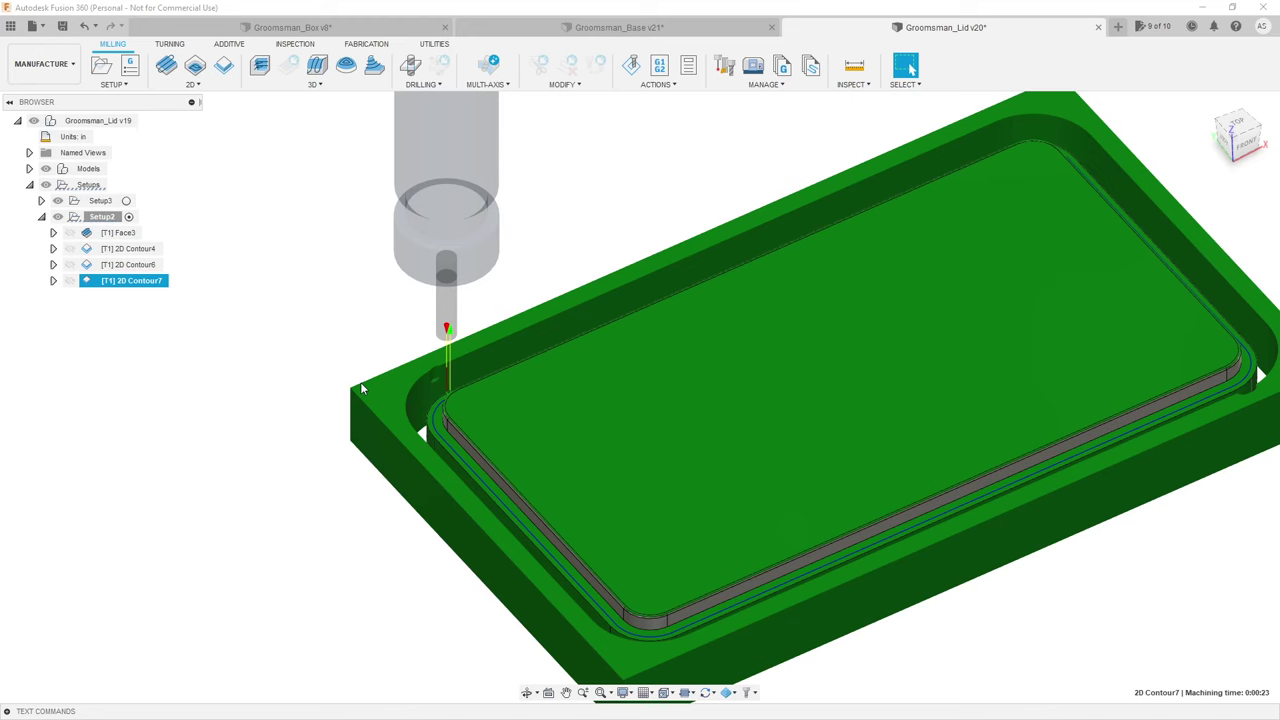
Step: Select Face3, 2D Contour4 and 2D Contour6 together and open Post Process for them
click(125, 233)
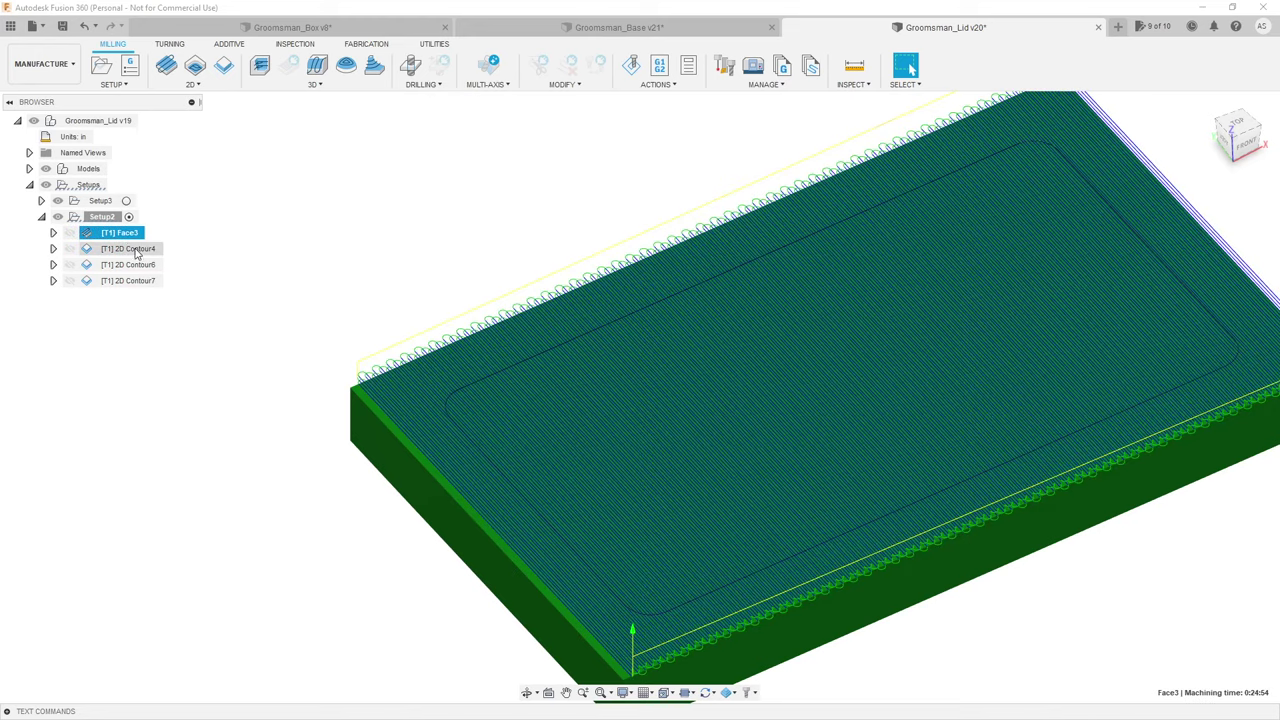
shift+click(143, 266)
right_click(143, 266)
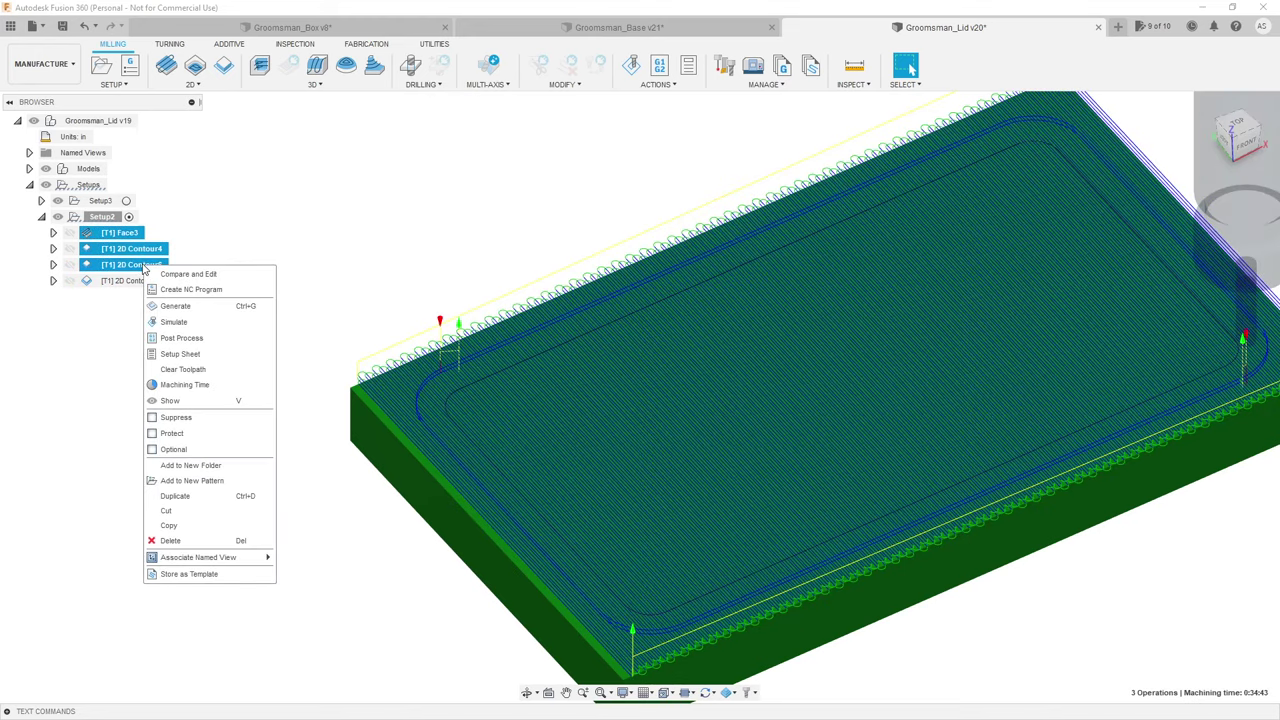
click(186, 341)
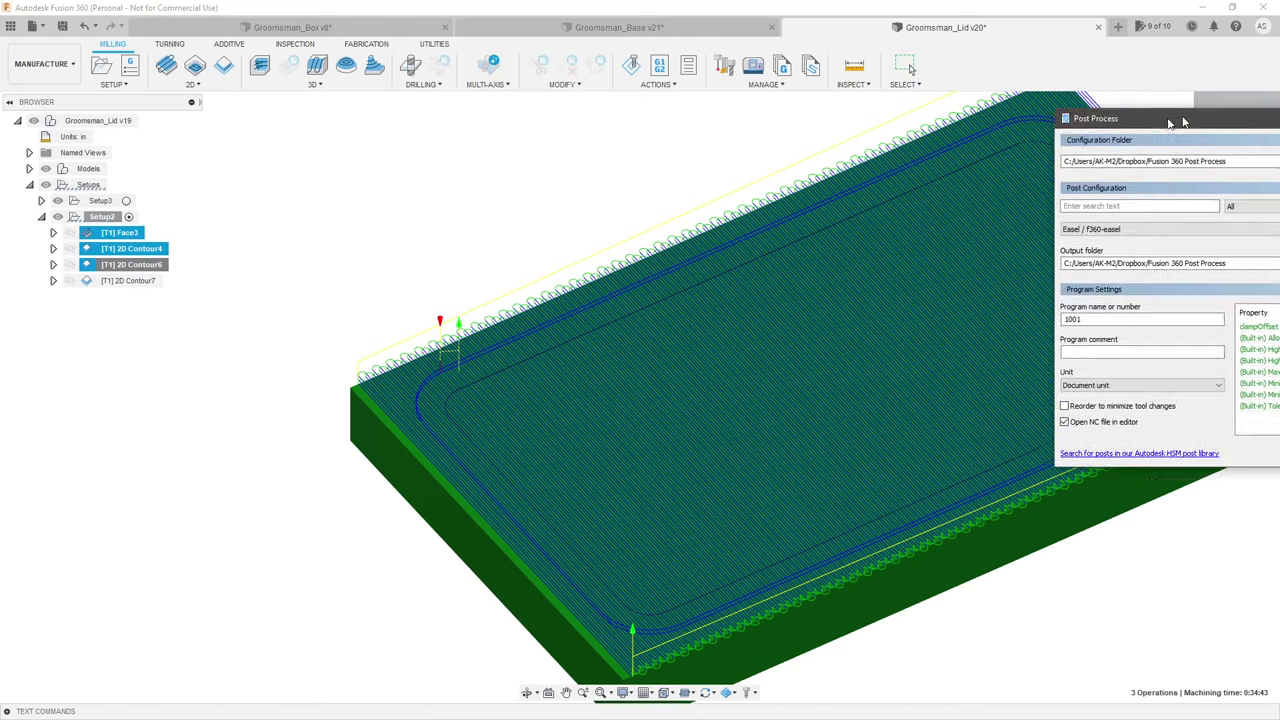
drag(1160, 166, 531, 193)
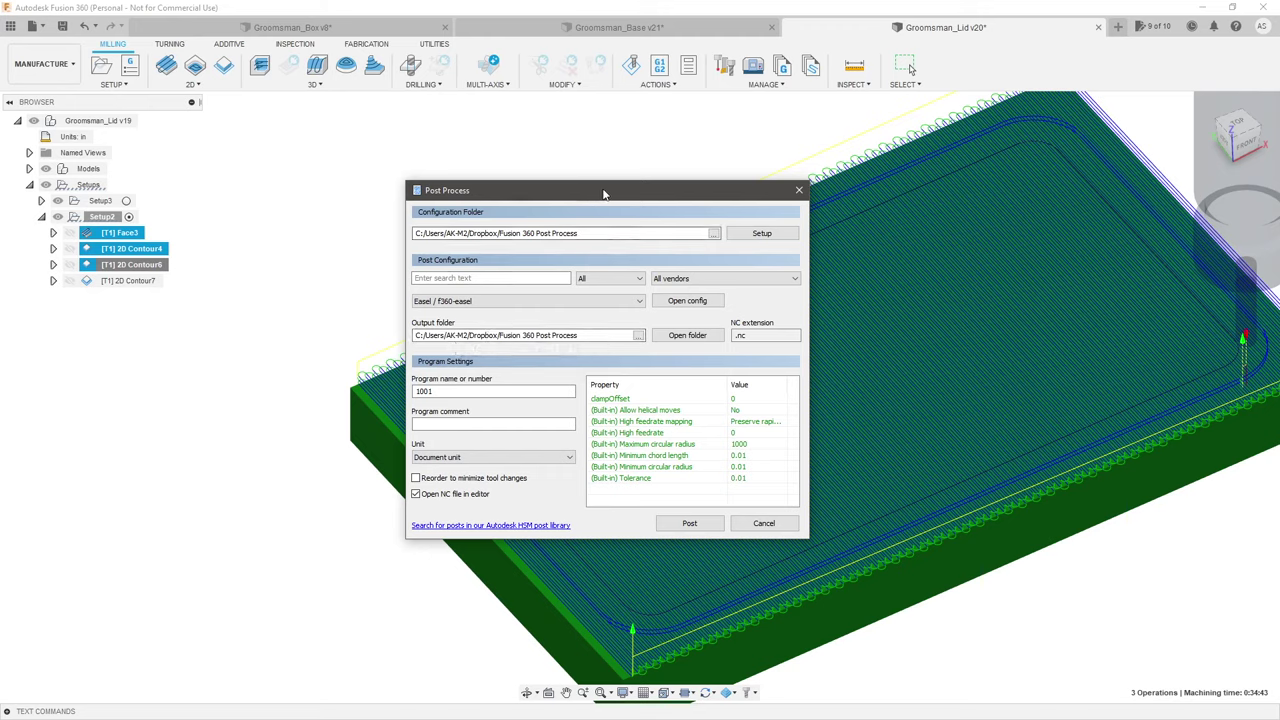
drag(604, 194, 561, 171)
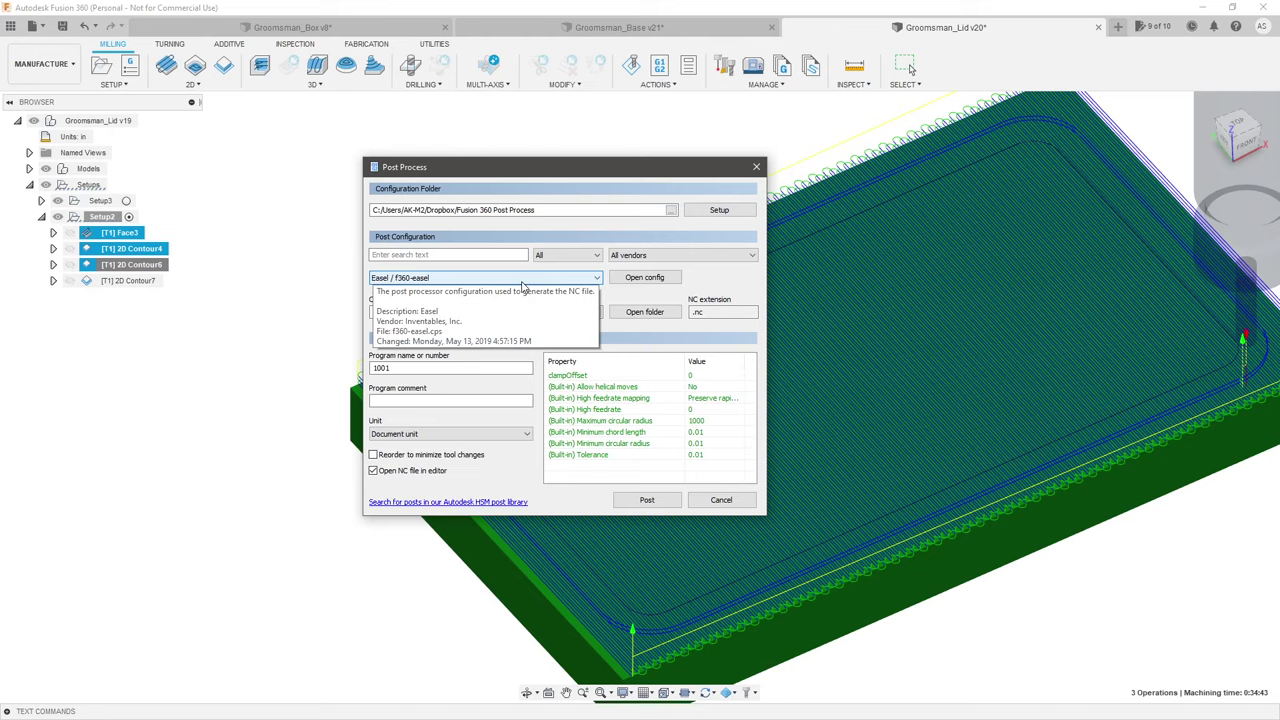
Step: Post the selected operations with the Easel configuration and save the NC file as GiftBox in the Fusion 360 Post Process folder
click(654, 502)
drag(350, 110, 458, 108)
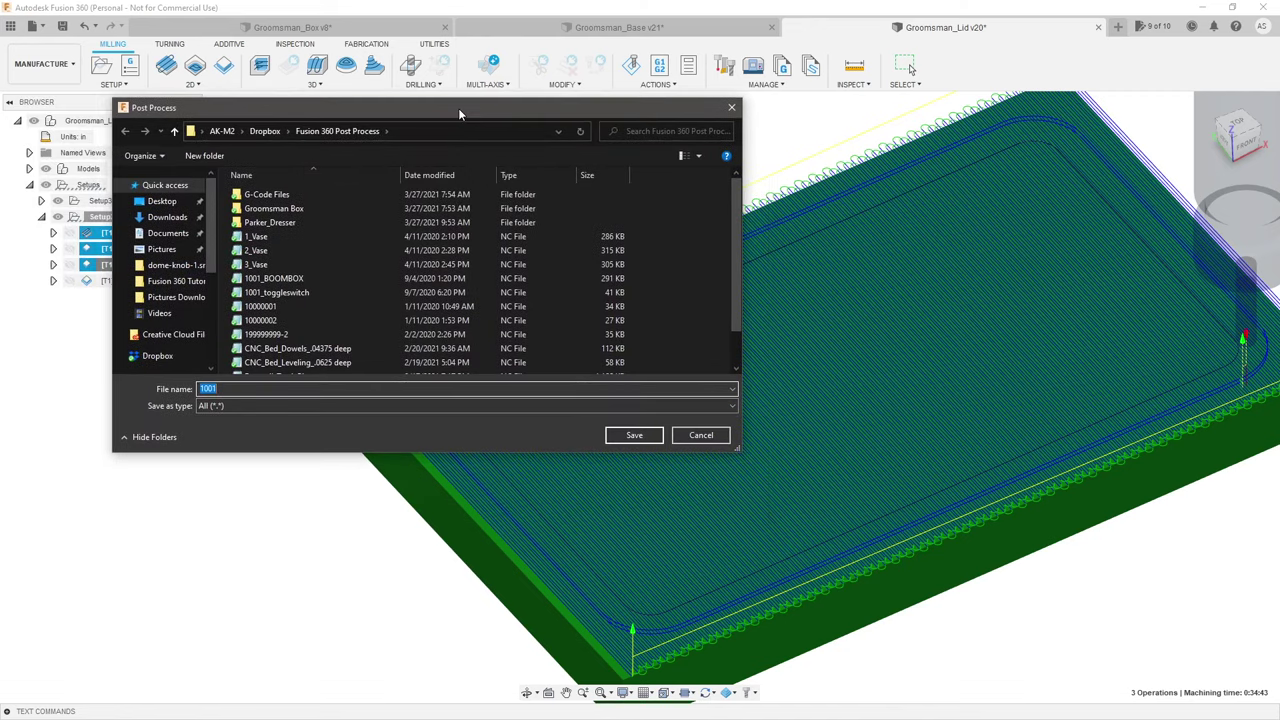
click(282, 388)
key(BackSpace)
key(BackSpace)
key(BackSpace)
key(BackSpace)
text(GiftBox)
key(Return)
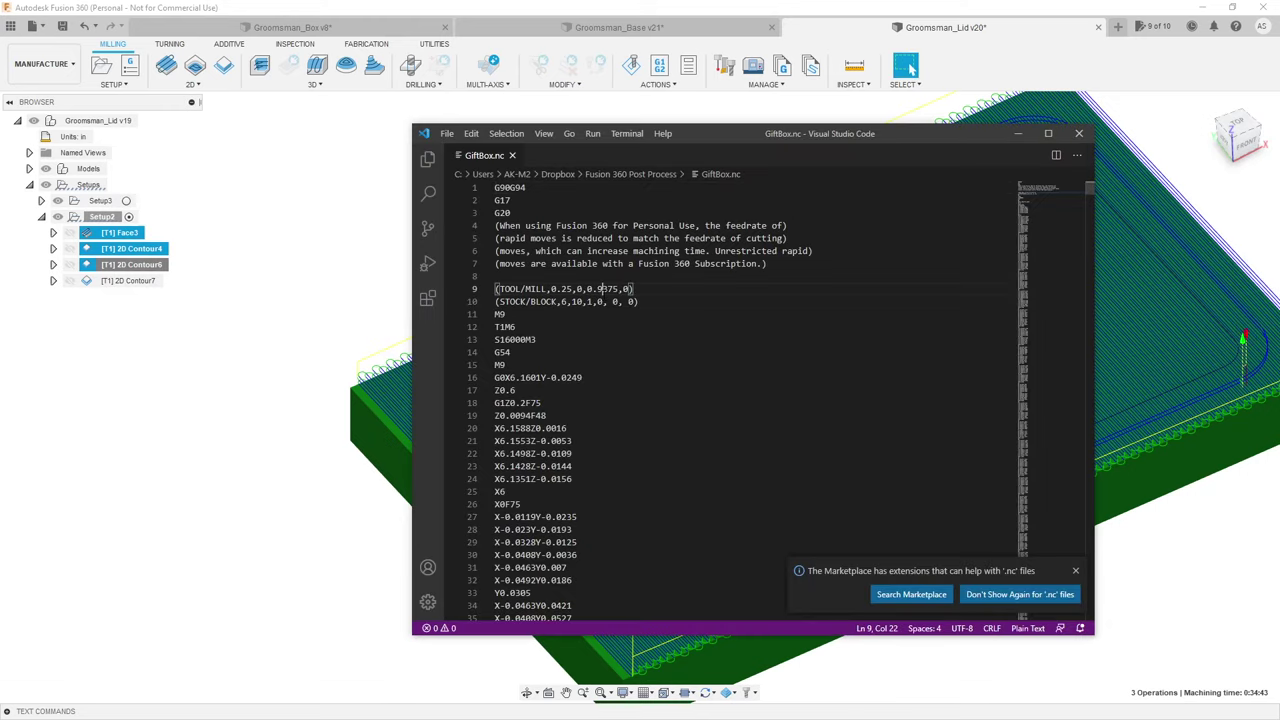
Step: Cut the Z0.6 move from the line after G0X6.1601Y-0.0249 in GiftBox.nc
key(Down)
key(Down)
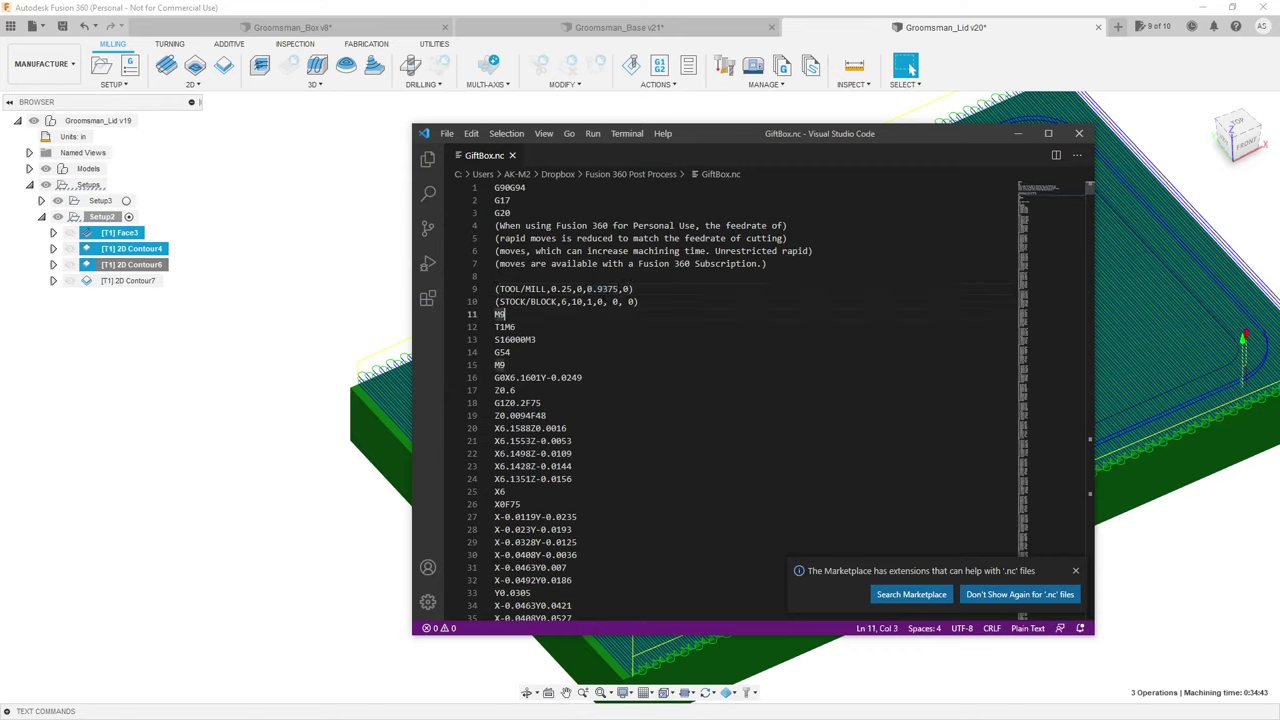
key(Down)
key(Down)
key(Down)
key(Down)
key(Down)
key(Down)
key(End)
key(shift+Left)
key(shift+Left)
key(shift+Left)
key(shift+Left)
key(ctrl+c)
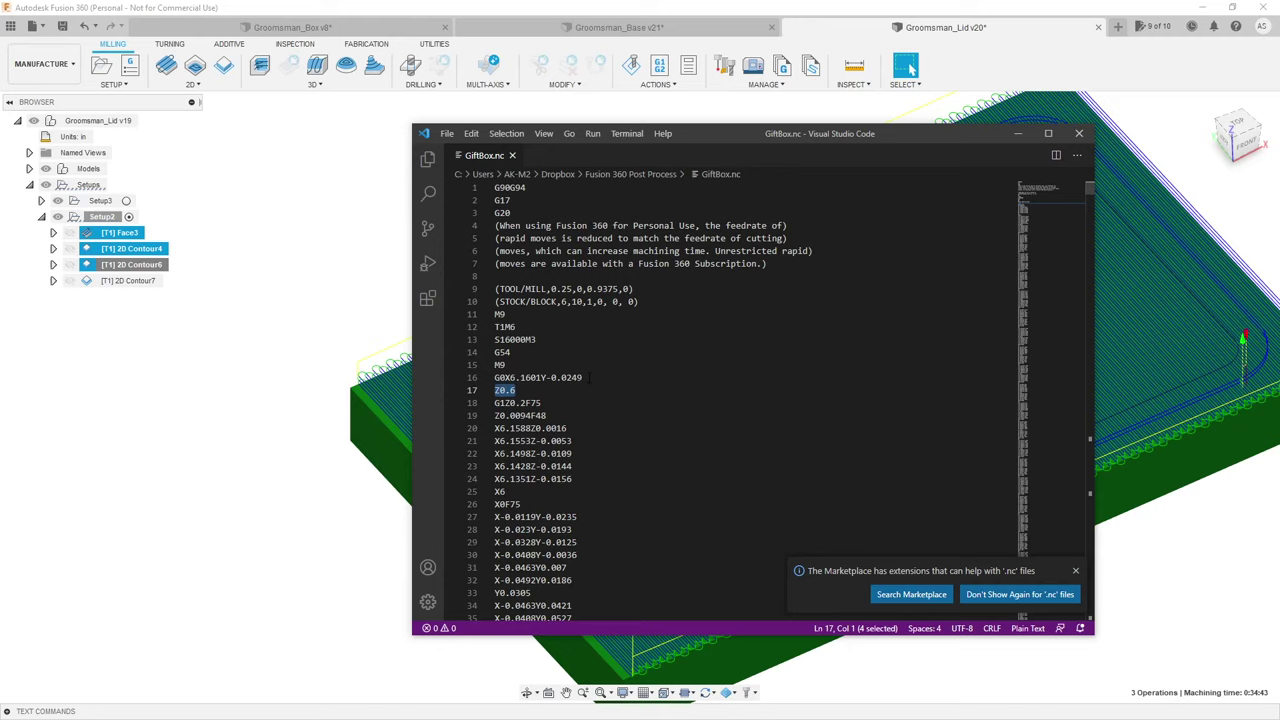
key(BackSpace)
Step: Paste Z0.6 on a new line between M9 and G0X6.1601Y-0.0249, and remove the leftover blank line
key(Up)
key(Up)
key(End)
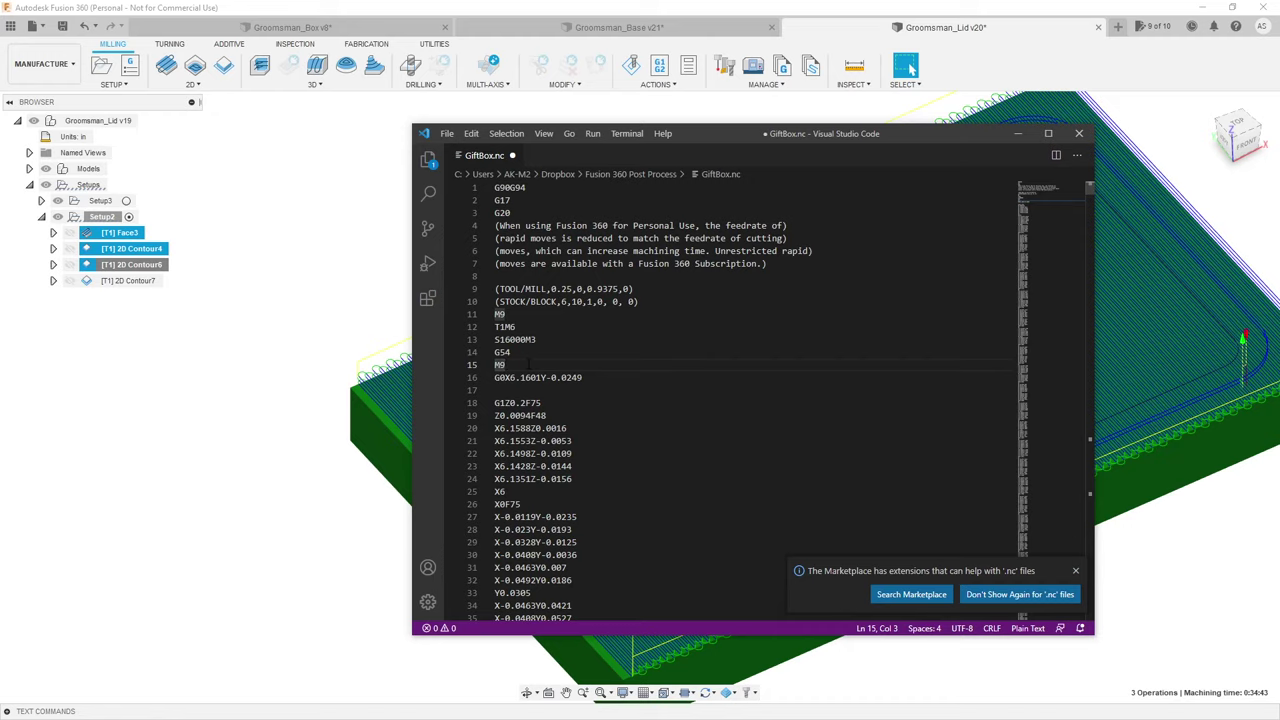
key(Return)
key(ctrl+v)
key(Down)
key(Down)
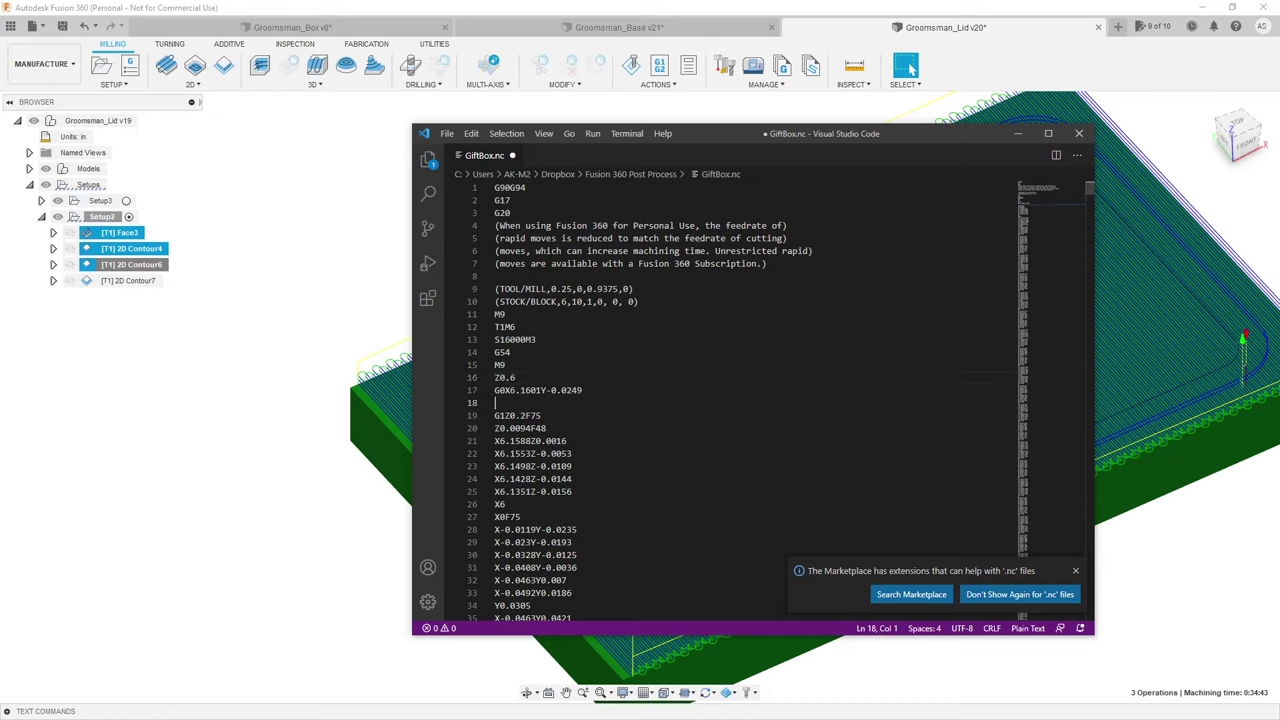
key(BackSpace)
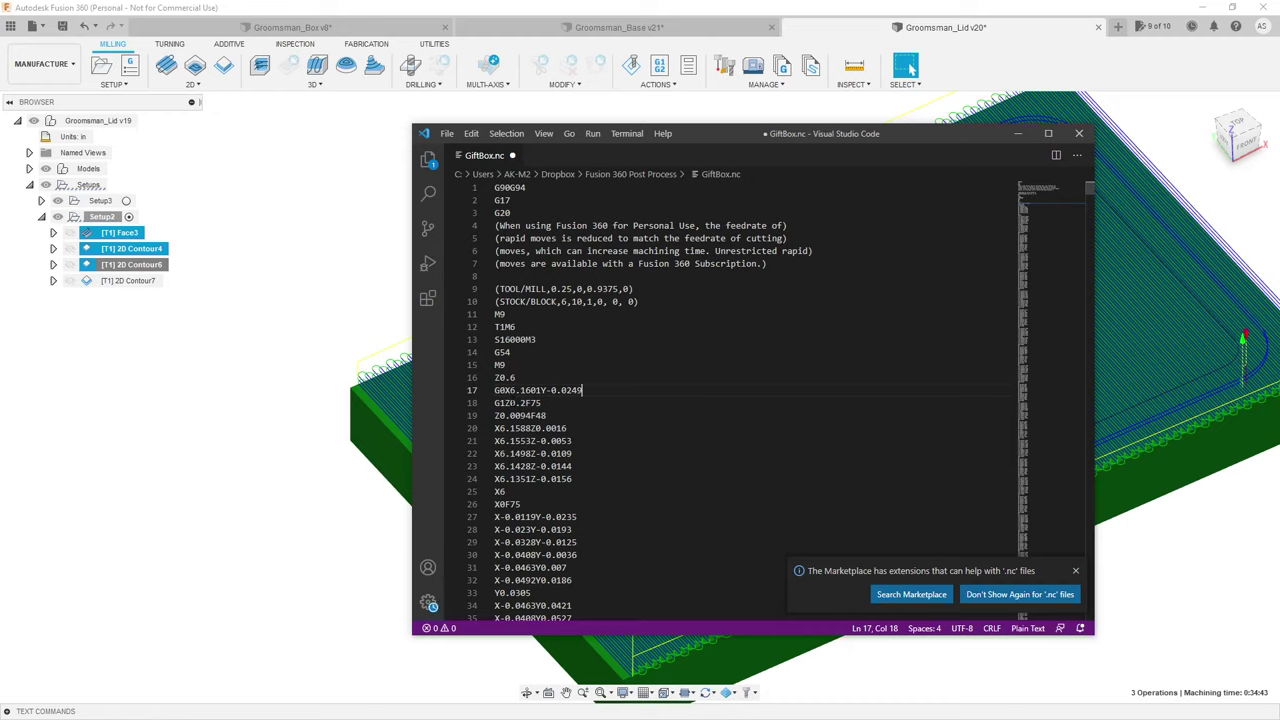
Step: Check the Z height in the G1Z0.2F75 line and close the G-code editor
click(512, 403)
drag(510, 403, 537, 403)
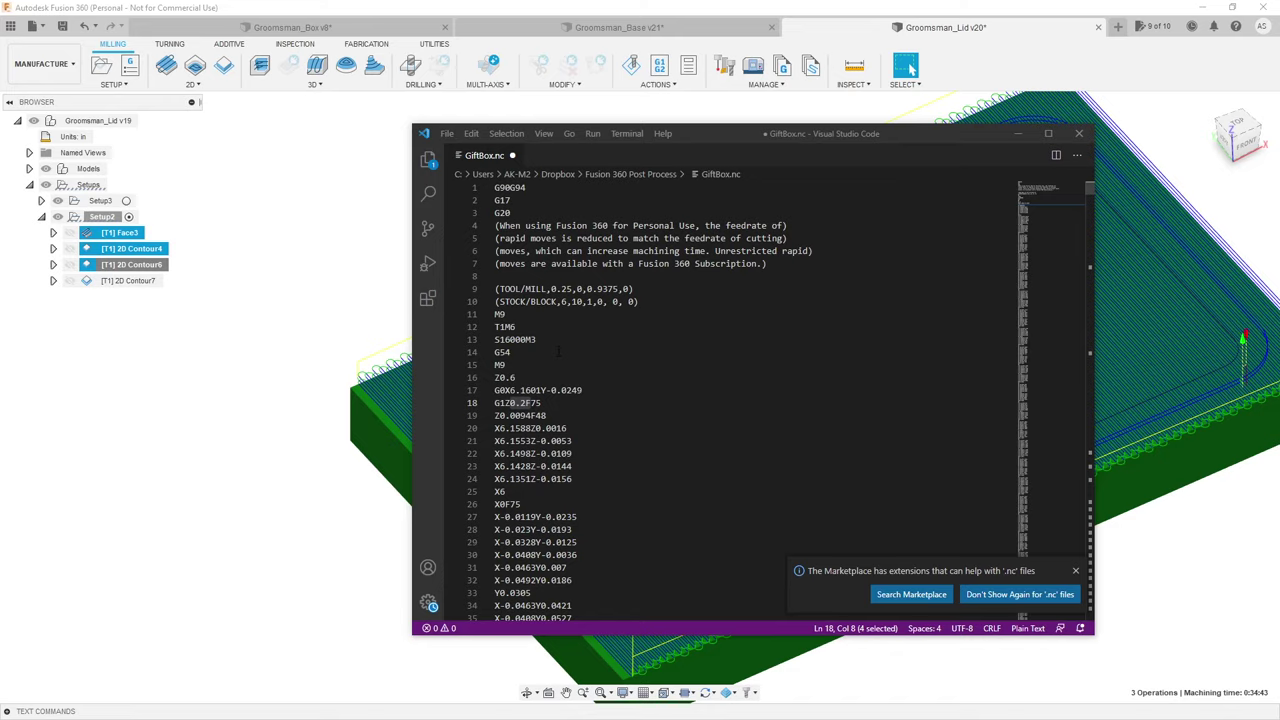
click(1077, 134)
Step: Switch to the Groomsman_Box design and view the assembled base and lid from an angle
click(216, 27)
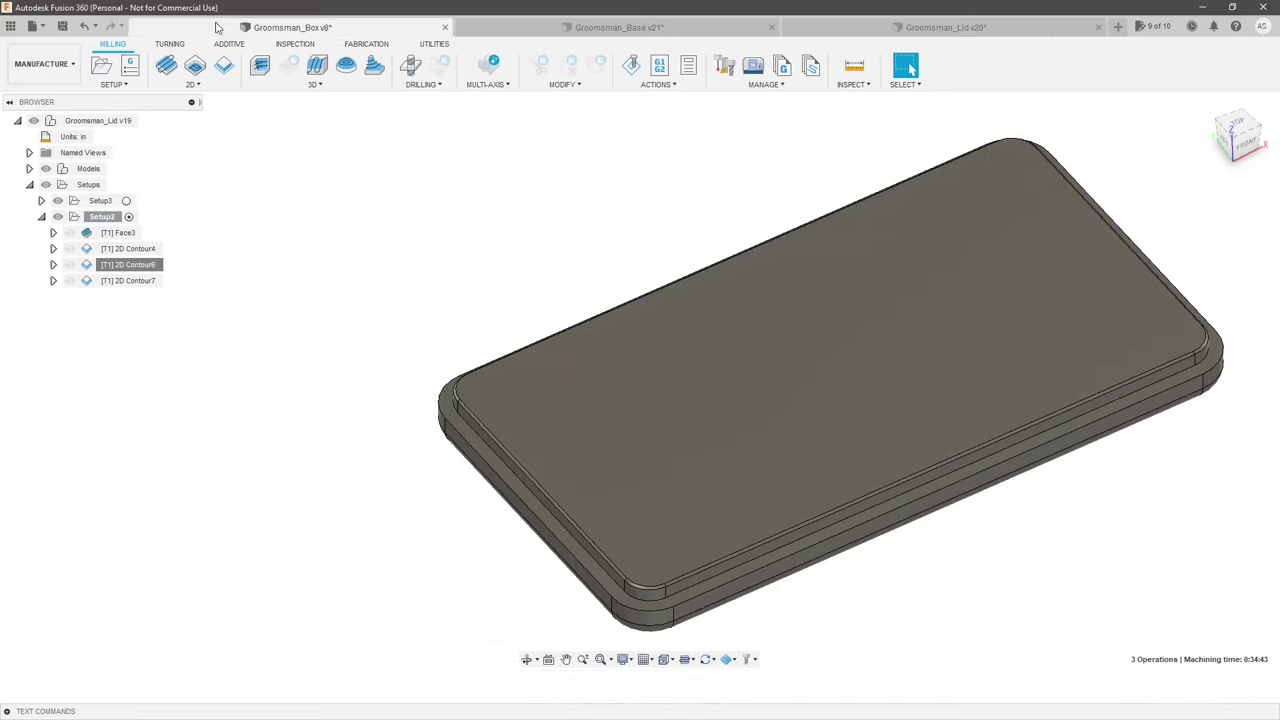
scroll(374, 441, down, 3)
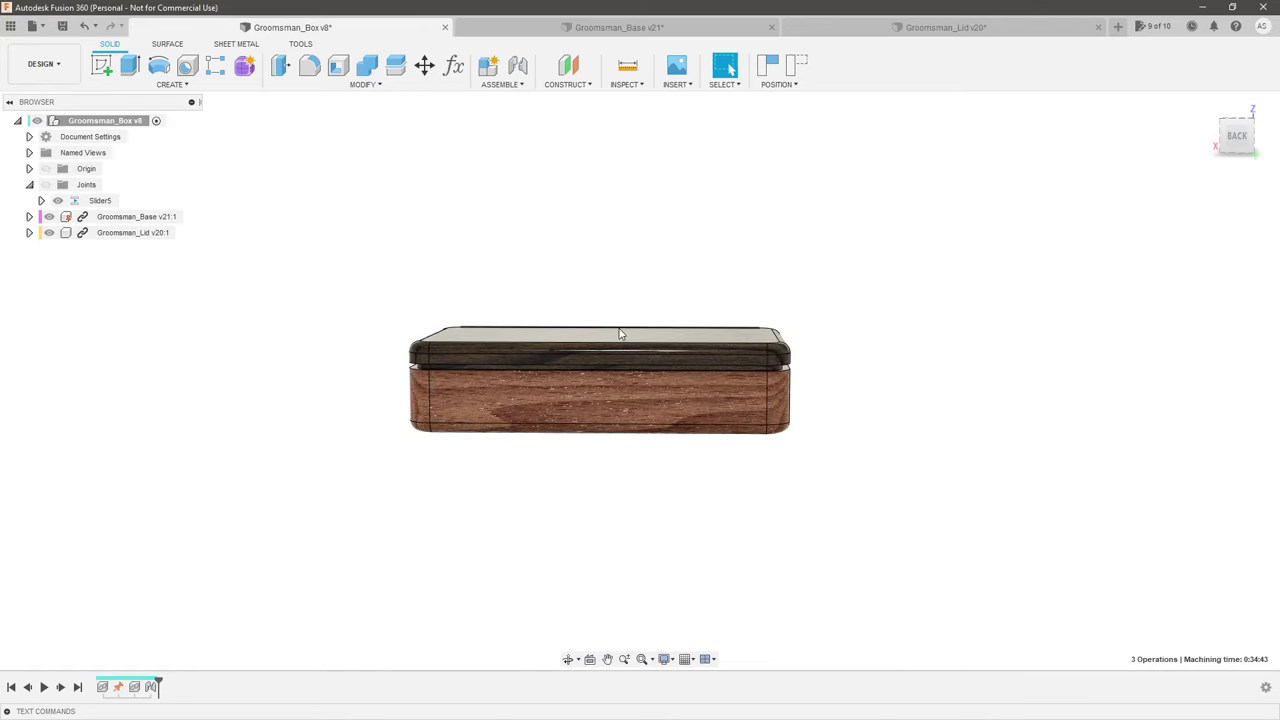
scroll(621, 326, up, 2)
mouse_move(643, 296)
shift+middle_down()
mouse_move(652, 291)
mouse_move(632, 306)
shift+middle_up()
click(730, 68)
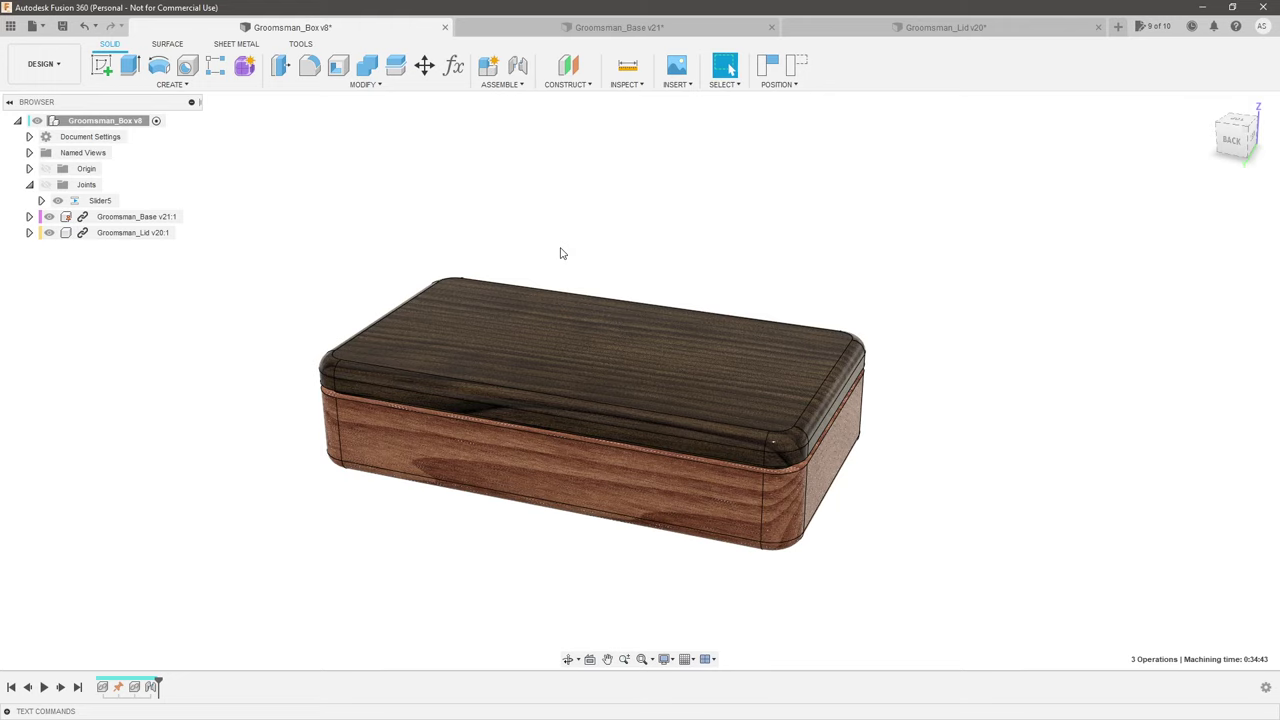
scroll(300, 380, up, 2)
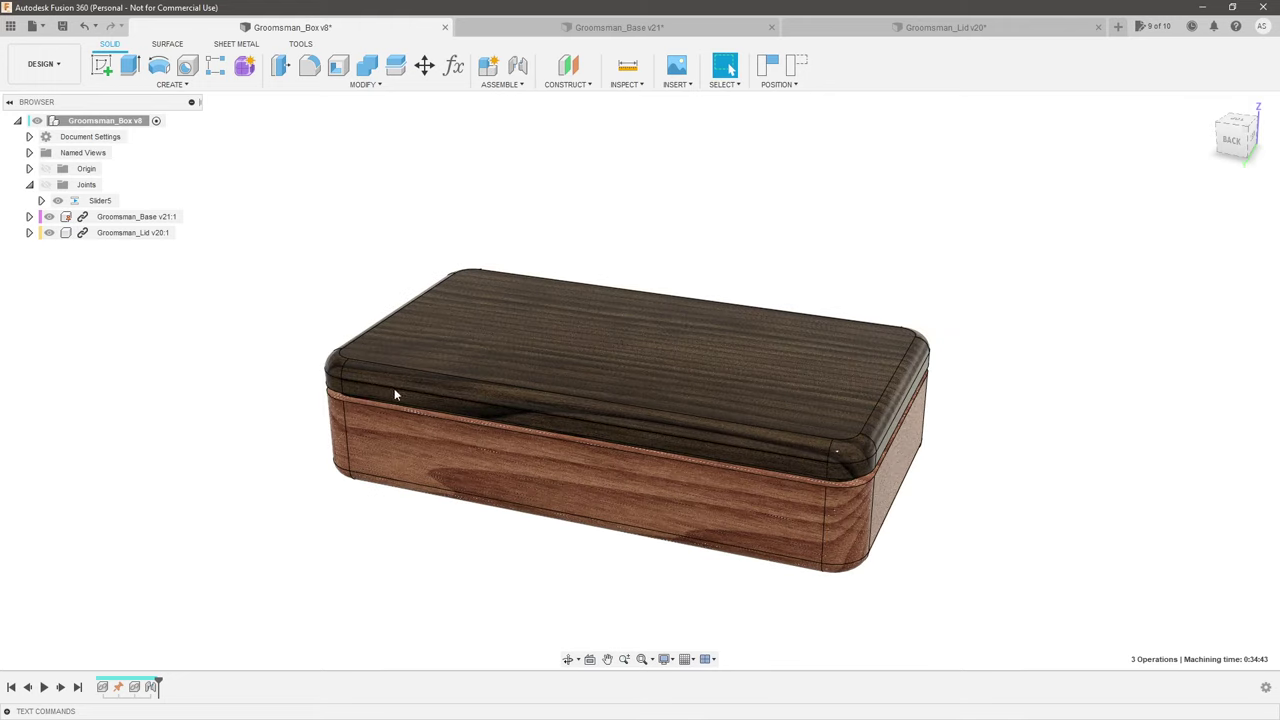